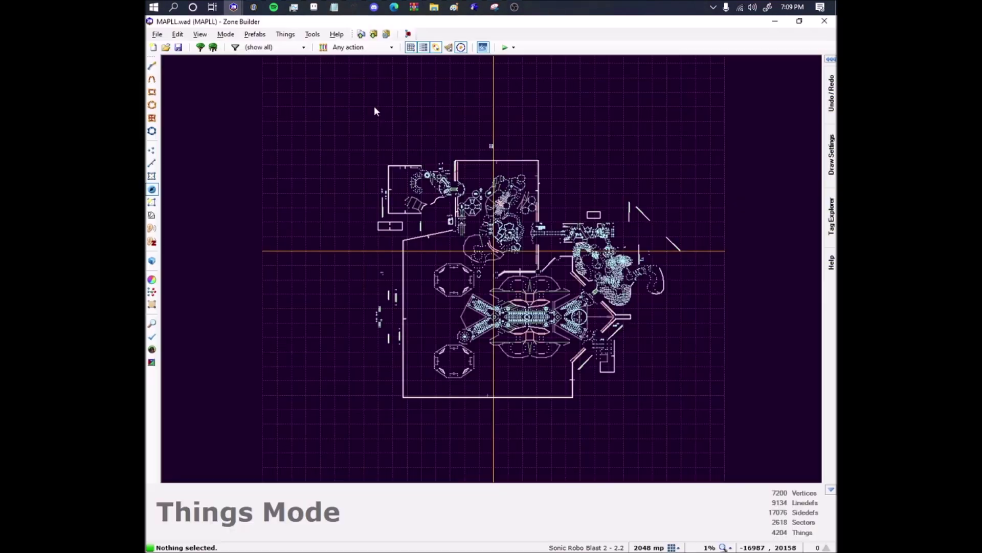
Examine the map's open area around the two octagonal structures and the central building for a place to build.
{"action": "scroll", "coordinate": [420, 292], "scroll_direction": "up", "scroll_amount": 2}
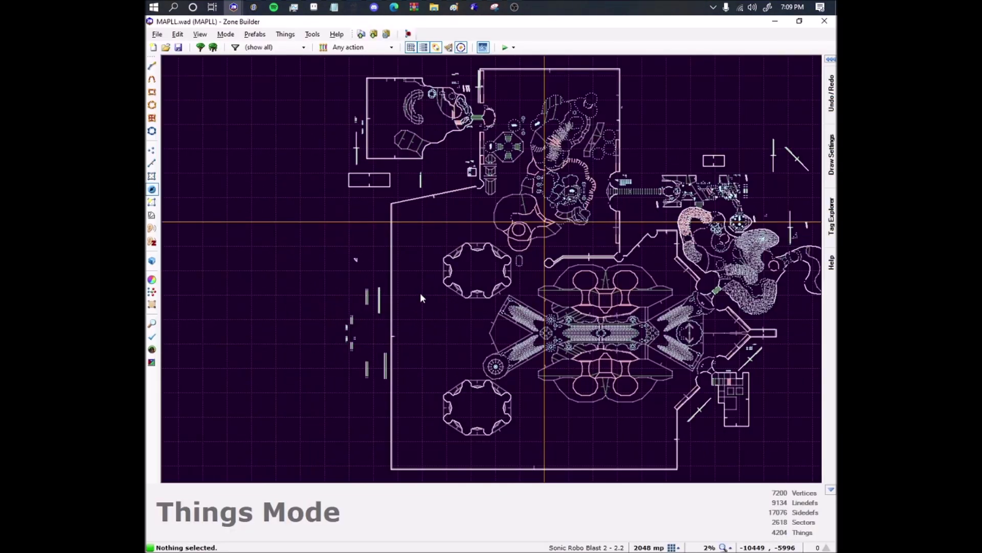
{"action": "scroll", "coordinate": [419, 297], "scroll_direction": "up", "scroll_amount": 4}
{"action": "scroll", "coordinate": [399, 214], "scroll_direction": "up", "scroll_amount": 3}
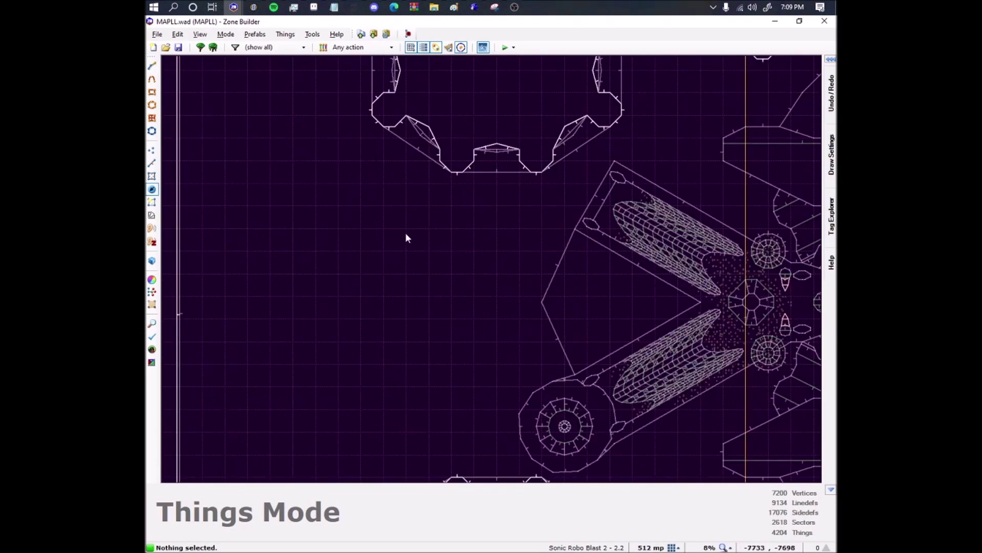
{"action": "scroll", "coordinate": [422, 259], "scroll_direction": "down", "scroll_amount": 2}
{"action": "scroll", "coordinate": [459, 282], "scroll_direction": "up", "scroll_amount": 2}
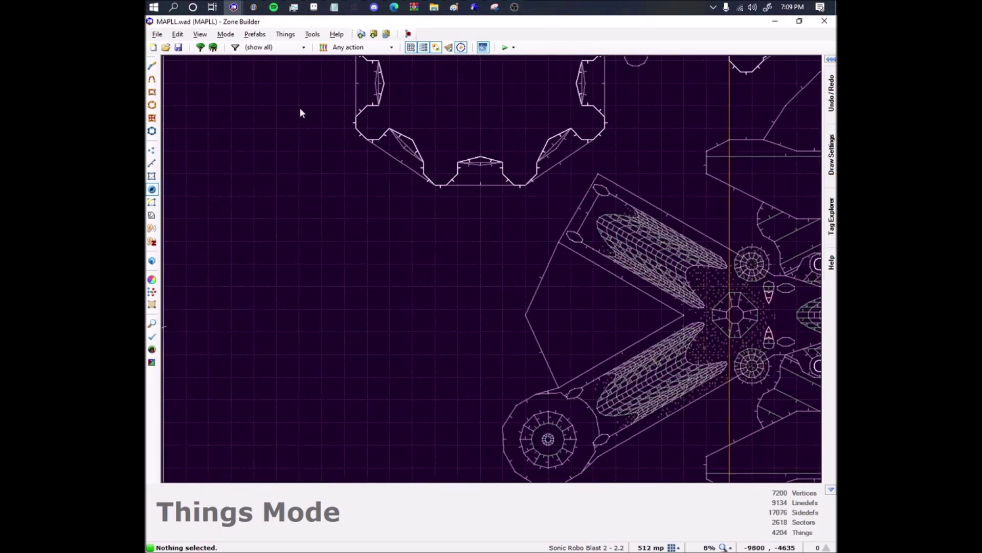
{"action": "middle_click_drag", "start_coordinate": [353, 141], "coordinate": [505, 406]}
{"action": "scroll", "coordinate": [430, 264], "scroll_direction": "down", "scroll_amount": 3}
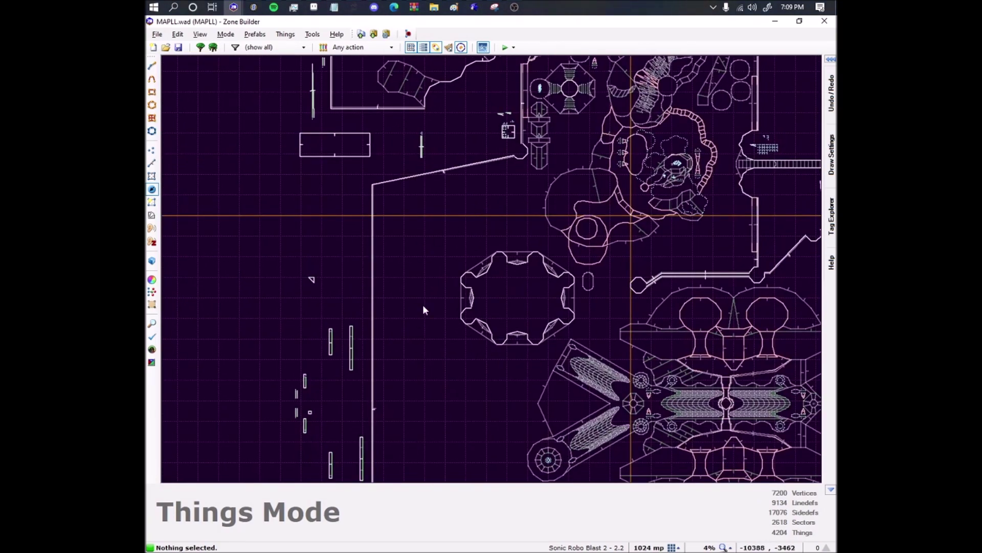
{"action": "scroll", "coordinate": [495, 395], "scroll_direction": "up", "scroll_amount": 6}
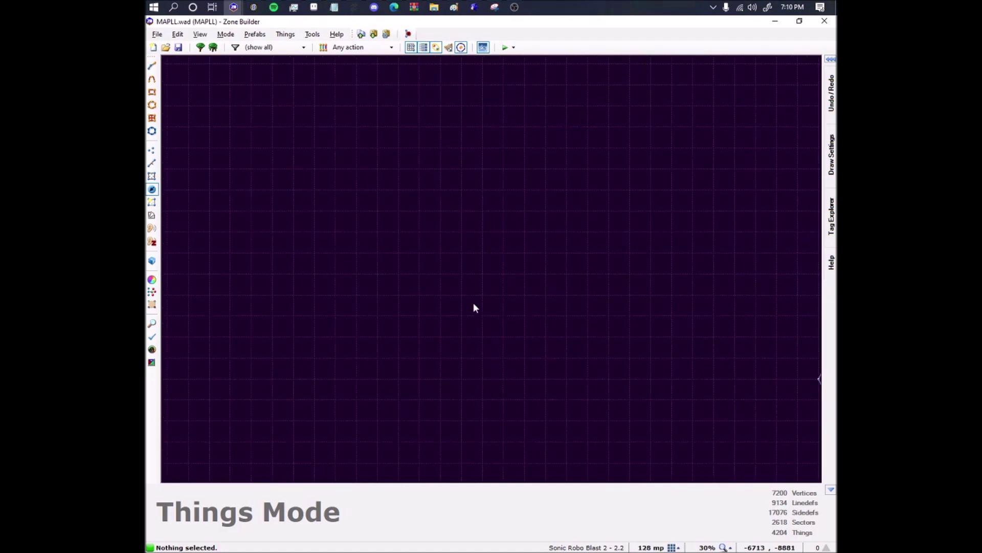
{"action": "scroll", "coordinate": [470, 299], "scroll_direction": "down", "scroll_amount": 2}
{"action": "scroll", "coordinate": [530, 325], "scroll_direction": "down", "scroll_amount": 3}
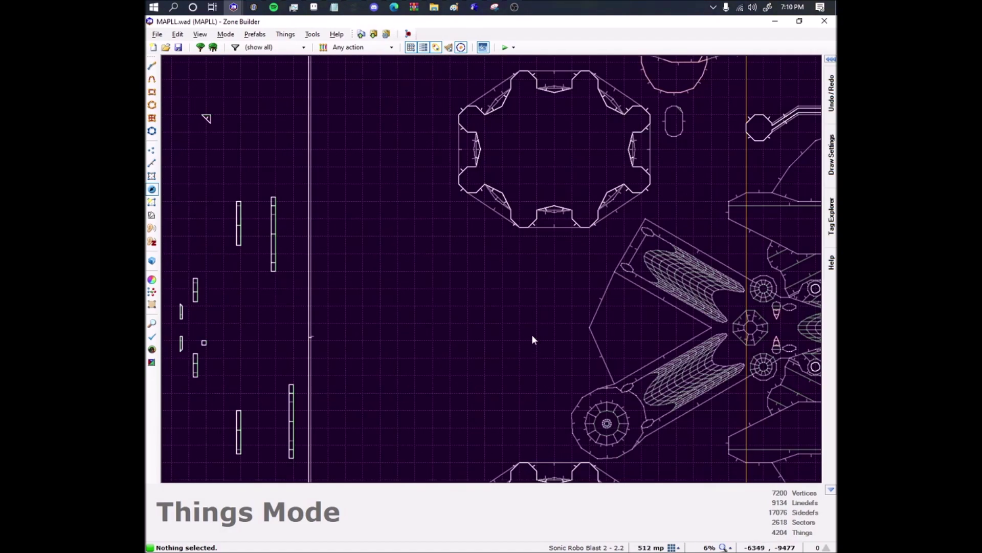
{"action": "scroll", "coordinate": [533, 335], "scroll_direction": "up", "scroll_amount": 7}
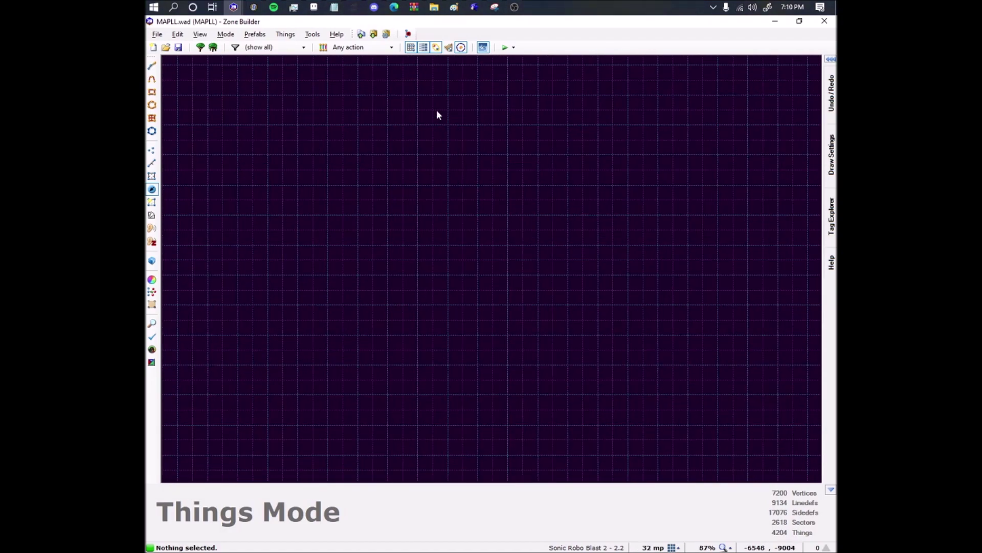
Turn off dynamic grid sizing at 32 mp and draw a north-south line about 993 units long just west of the central structure's point.
{"action": "left_click", "coordinate": [423, 46]}
{"action": "scroll", "coordinate": [503, 211], "scroll_direction": "down", "scroll_amount": 7}
{"action": "key", "text": "ctrl+d"}
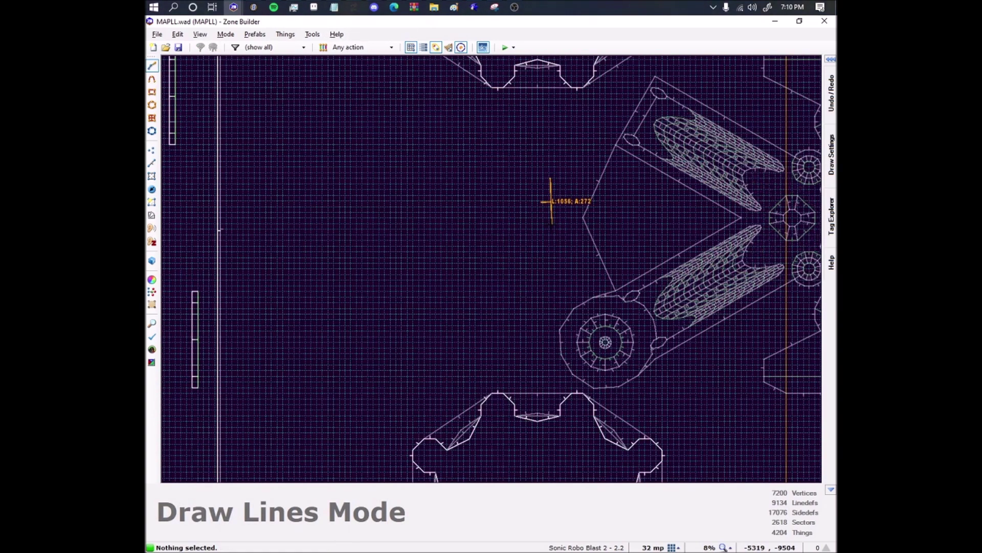
{"action": "scroll", "coordinate": [552, 222], "scroll_direction": "up", "scroll_amount": 1}
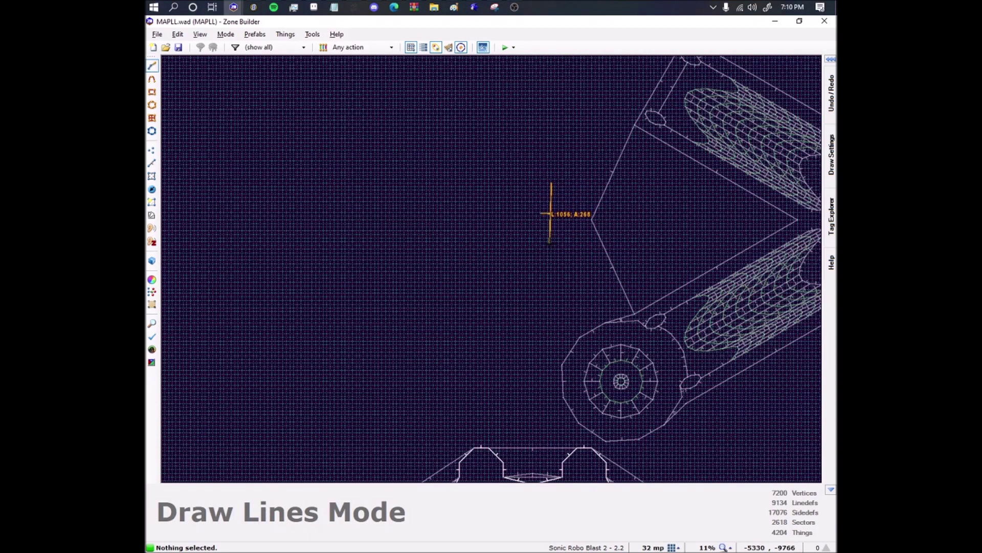
{"action": "middle_click_drag", "start_coordinate": [509, 239], "coordinate": [588, 374]}
{"action": "scroll", "coordinate": [588, 375], "scroll_direction": "down", "scroll_amount": 1}
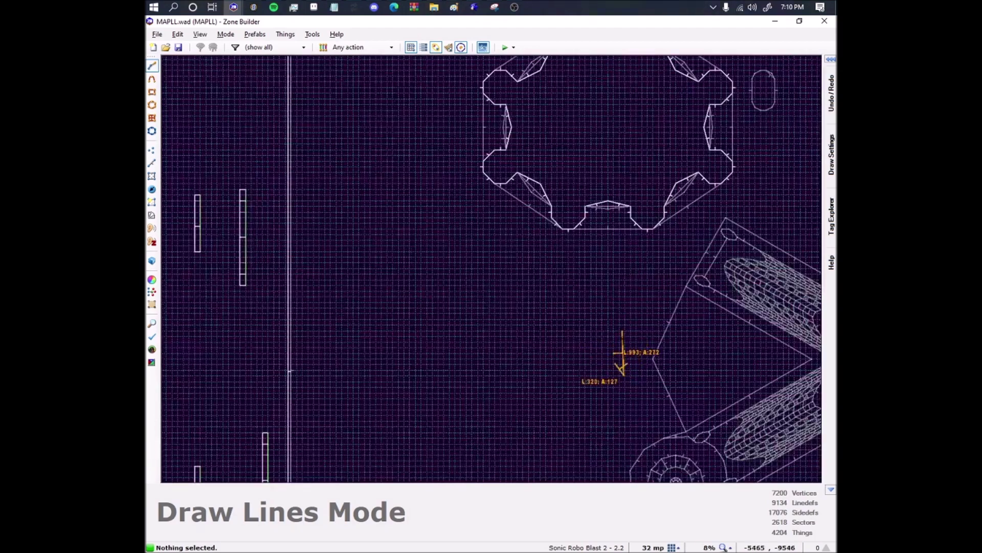
{"action": "scroll", "coordinate": [639, 379], "scroll_direction": "up", "scroll_amount": 3}
{"action": "scroll", "coordinate": [618, 336], "scroll_direction": "down", "scroll_amount": 4}
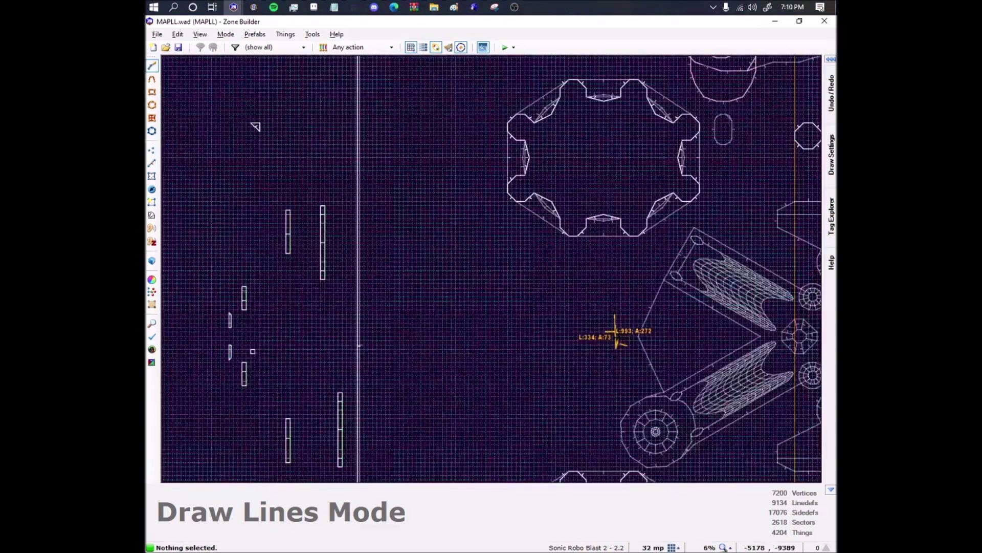
Draw the band's outer edge curving west and north around the northern octagon, in segments of about 1,100 to 1,900 units.
{"action": "mouse_move", "coordinate": [619, 338]}
{"action": "middle_mouse_down"}
{"action": "mouse_move", "coordinate": [565, 328]}
{"action": "mouse_move", "coordinate": [623, 381]}
{"action": "middle_mouse_up"}
{"action": "scroll", "coordinate": [561, 321], "scroll_direction": "up", "scroll_amount": 2}
{"action": "left_click", "coordinate": [565, 360]}
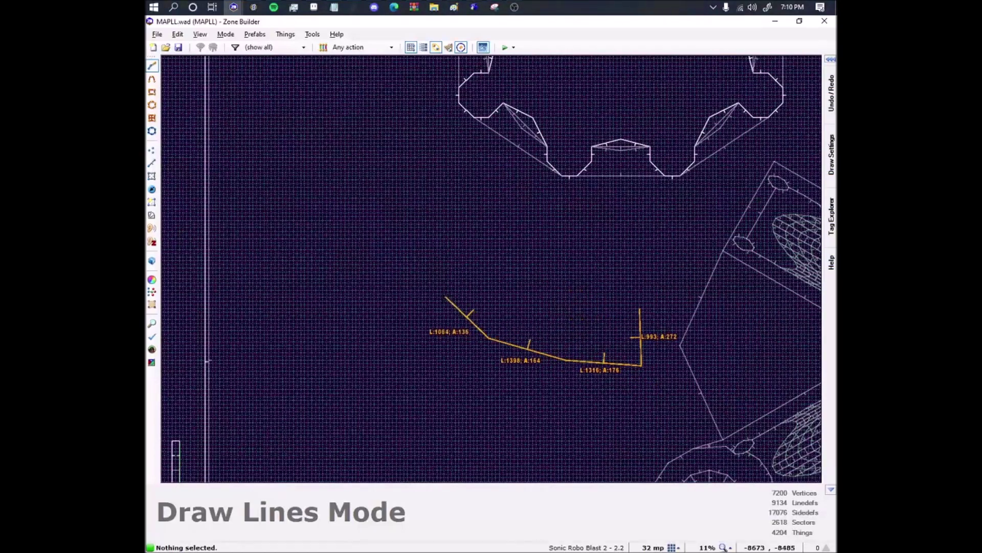
{"action": "left_click", "coordinate": [424, 291]}
{"action": "middle_click_drag", "start_coordinate": [424, 291], "coordinate": [577, 414]}
{"action": "left_click", "coordinate": [524, 344]}
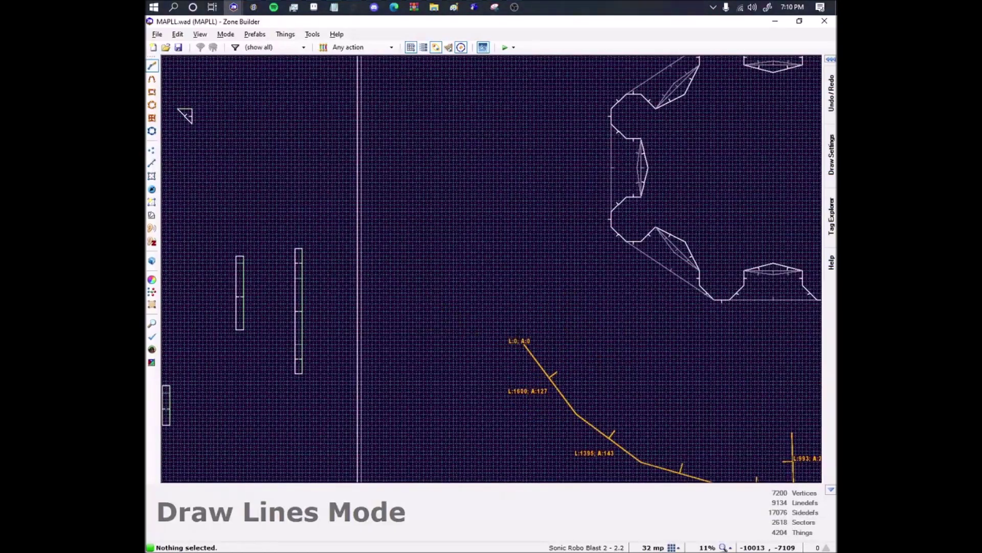
{"action": "left_click", "coordinate": [485, 288]}
{"action": "middle_click_drag", "start_coordinate": [469, 244], "coordinate": [487, 355]}
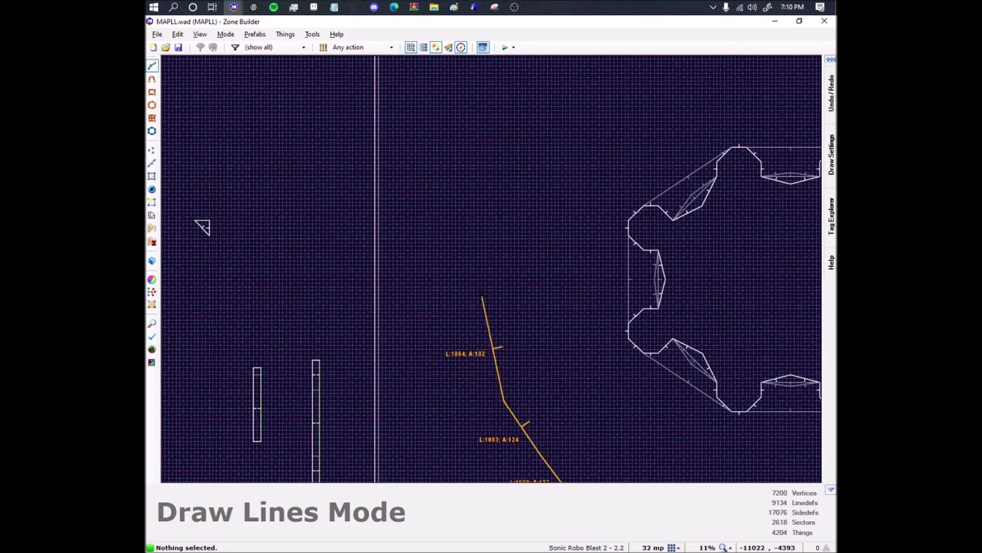
{"action": "middle_click_drag", "start_coordinate": [488, 214], "coordinate": [491, 315]}
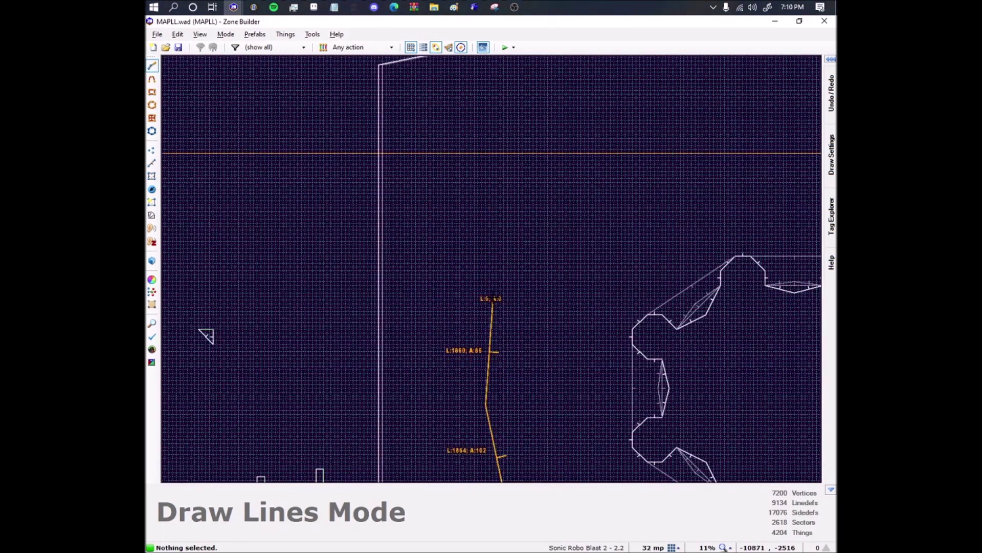
{"action": "left_click", "coordinate": [493, 297]}
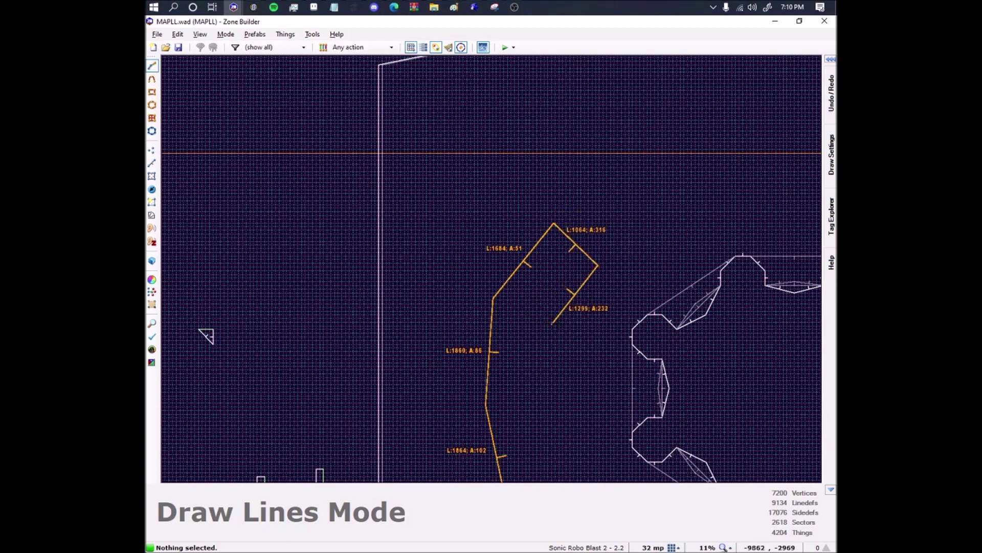
Draw the inner edge back south and east alongside the octagon, closing the curved band at its starting point.
{"action": "middle_click_drag", "start_coordinate": [567, 314], "coordinate": [567, 222]}
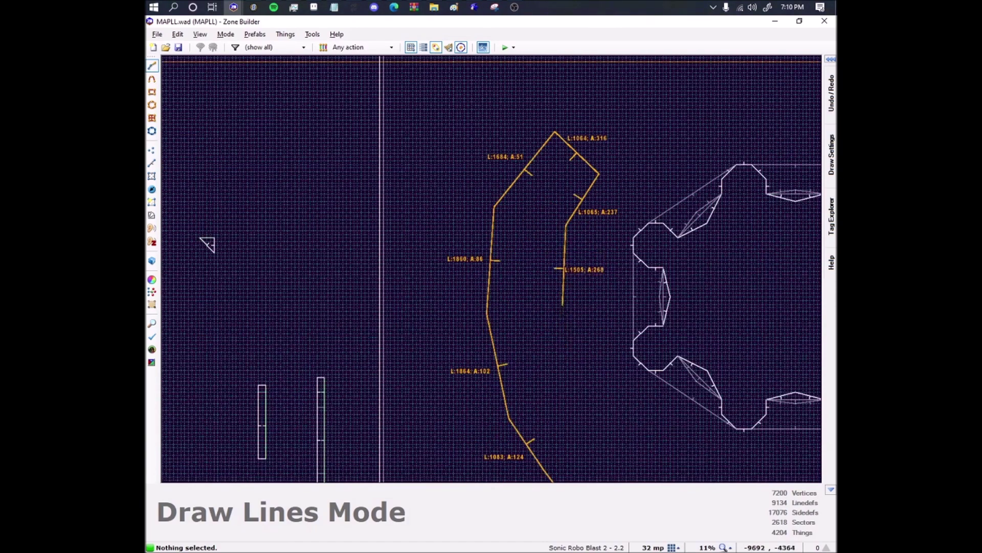
{"action": "left_click", "coordinate": [562, 311]}
{"action": "middle_click_drag", "start_coordinate": [562, 310], "coordinate": [538, 223]}
{"action": "left_click", "coordinate": [564, 313]}
{"action": "middle_click_drag", "start_coordinate": [564, 313], "coordinate": [527, 238]}
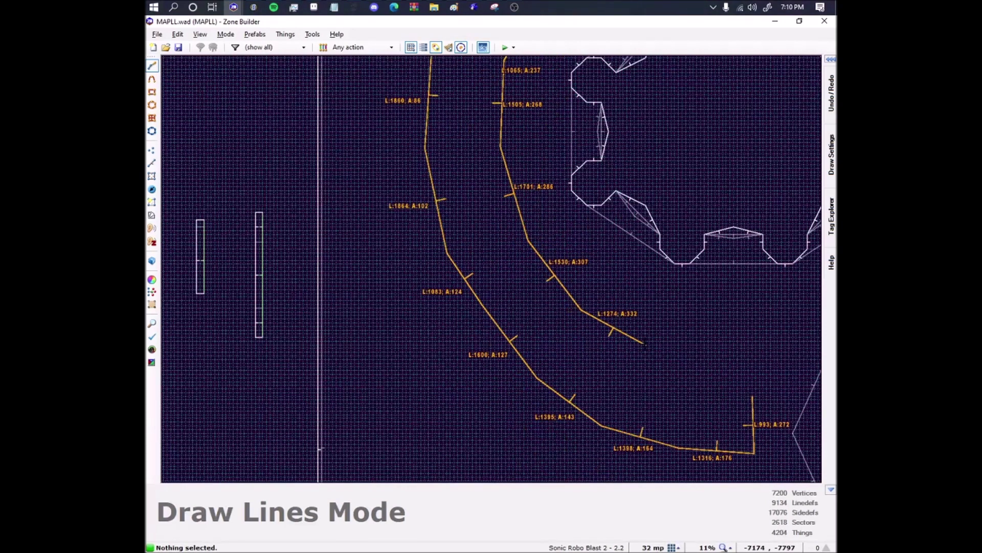
{"action": "left_click", "coordinate": [752, 397]}
Smooth the band's southern curve by straightening its east end, adding an inner-edge vertex and repositioning vertices on both edges.
{"action": "key", "text": "v"}
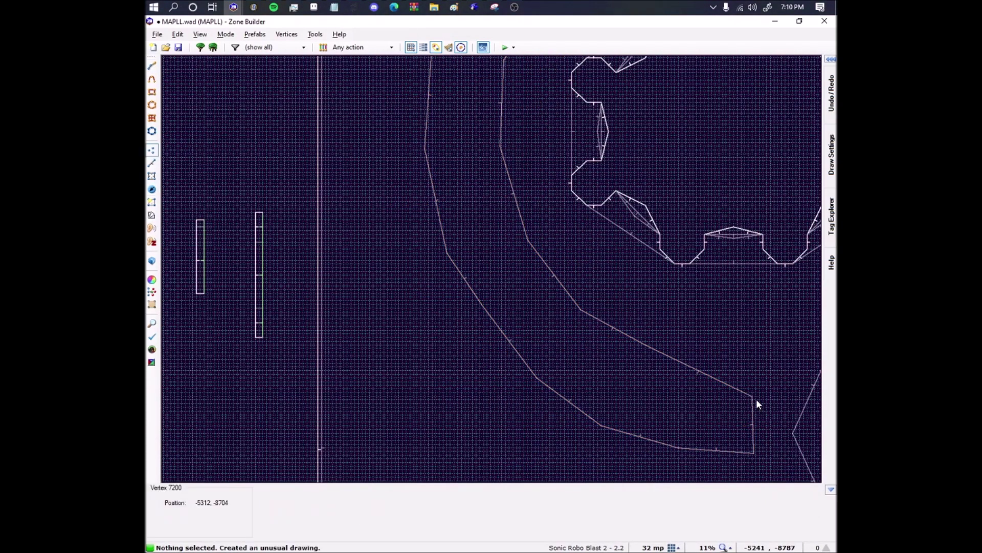
{"action": "left_click_drag", "start_coordinate": [757, 401], "coordinate": [756, 389]}
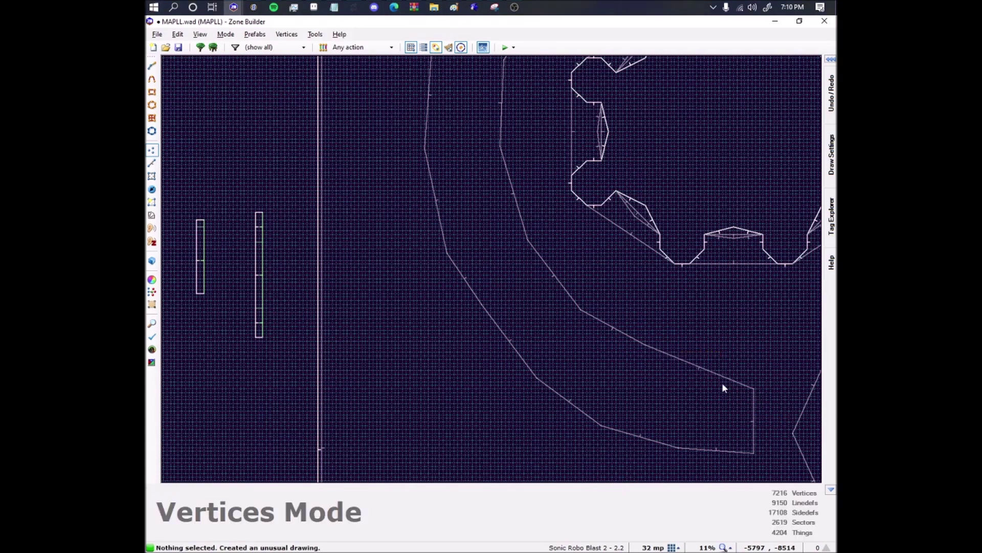
{"action": "right_click_drag", "start_coordinate": [688, 387], "coordinate": [684, 377]}
{"action": "middle_click_drag", "start_coordinate": [685, 377], "coordinate": [666, 348]}
{"action": "right_click_drag", "start_coordinate": [635, 319], "coordinate": [612, 333]}
{"action": "right_click_drag", "start_coordinate": [561, 279], "coordinate": [553, 280]}
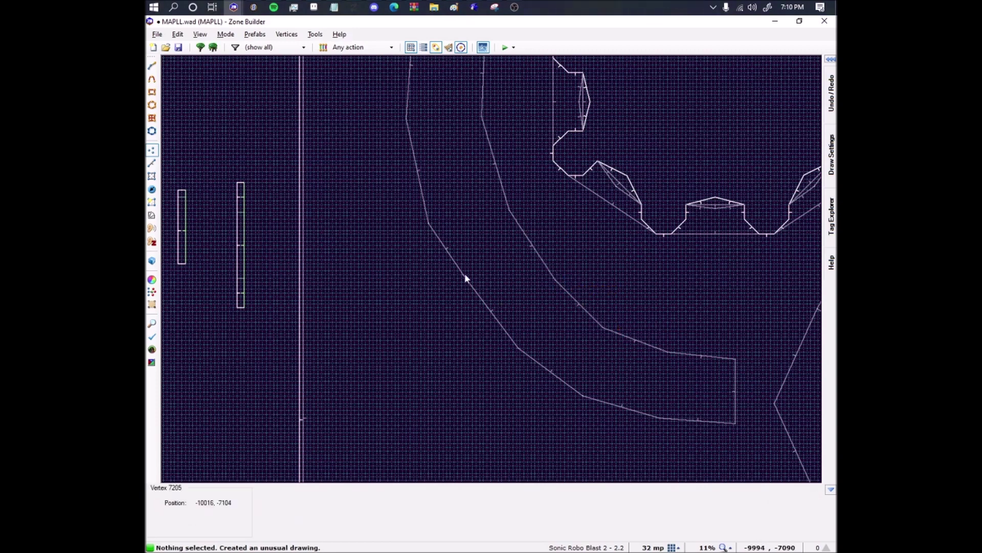
{"action": "left_click_drag", "start_coordinate": [465, 278], "coordinate": [460, 284]}
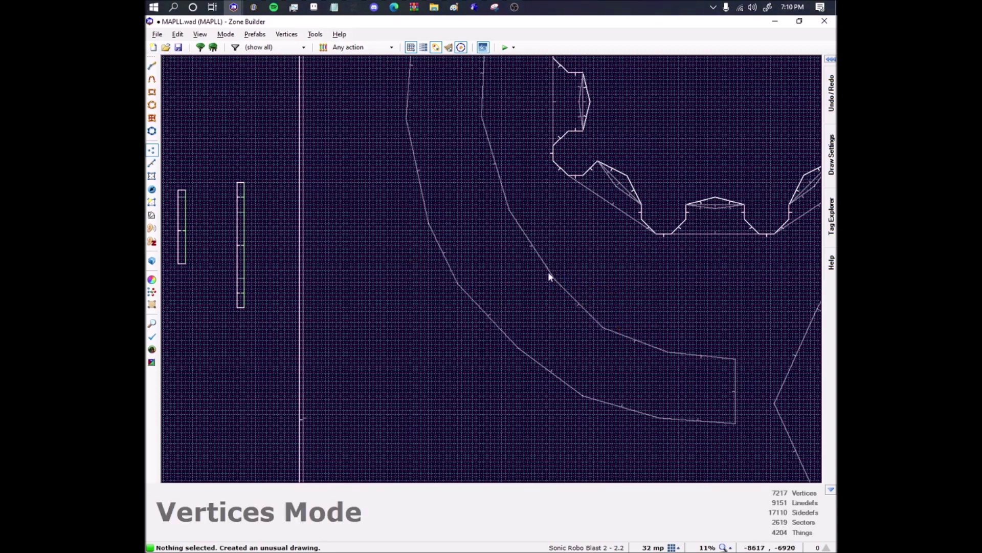
{"action": "mouse_move", "coordinate": [549, 275]}
{"action": "left_mouse_down"}
{"action": "mouse_move", "coordinate": [546, 262]}
{"action": "mouse_move", "coordinate": [545, 273]}
{"action": "left_mouse_up"}
{"action": "middle_click_drag", "start_coordinate": [531, 190], "coordinate": [562, 313]}
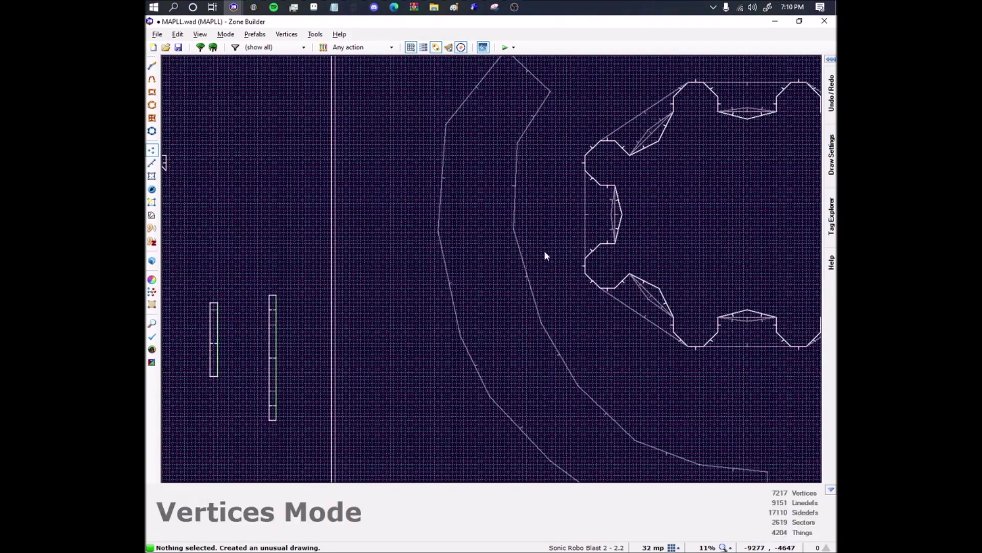
Round the band's northern curve by adding two offset vertices on the inner edge and two on the outer edge.
{"action": "scroll", "coordinate": [491, 266], "scroll_direction": "down", "scroll_amount": 5}
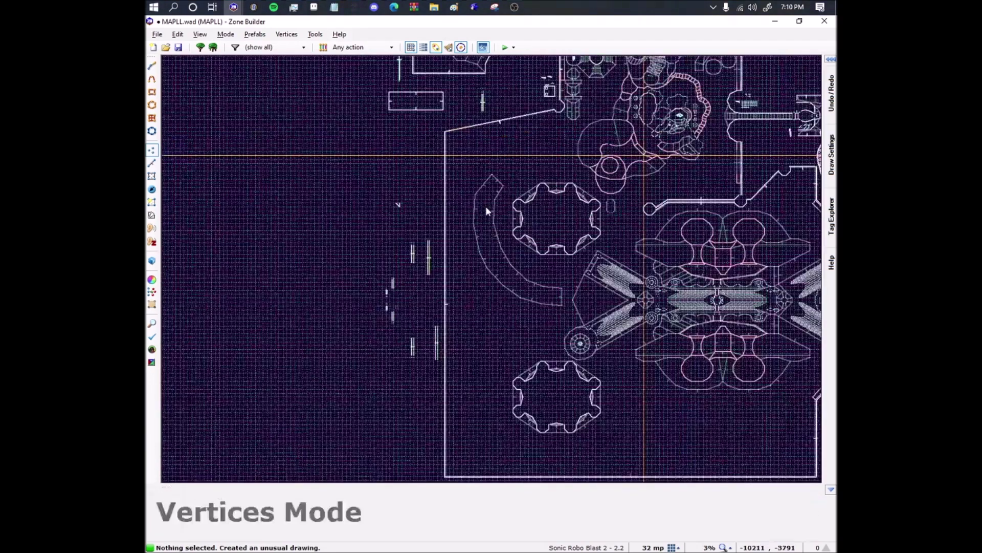
{"action": "scroll", "coordinate": [486, 205], "scroll_direction": "up", "scroll_amount": 6}
{"action": "right_click_drag", "start_coordinate": [526, 230], "coordinate": [521, 229]}
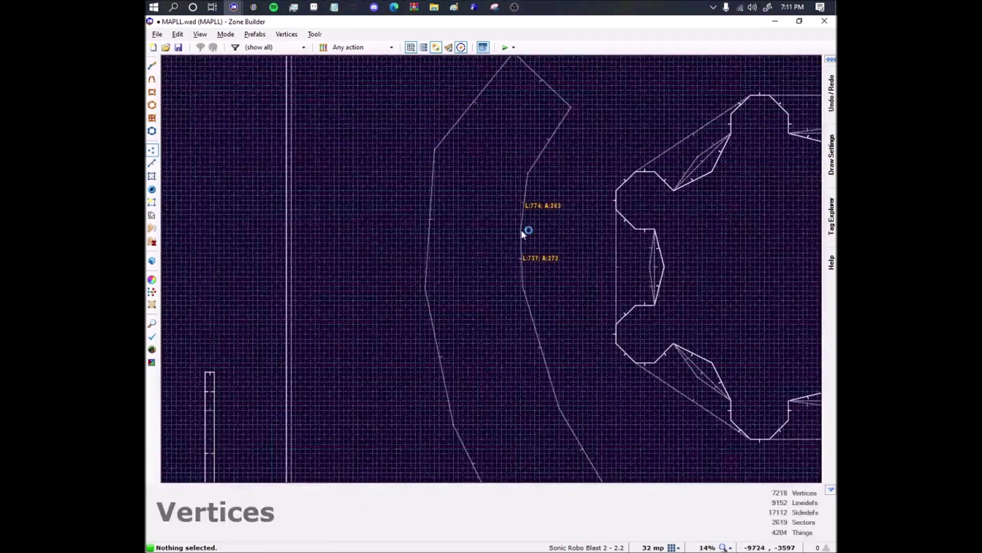
{"action": "right_click_drag", "start_coordinate": [431, 219], "coordinate": [424, 219]}
{"action": "middle_click_drag", "start_coordinate": [482, 205], "coordinate": [484, 334]}
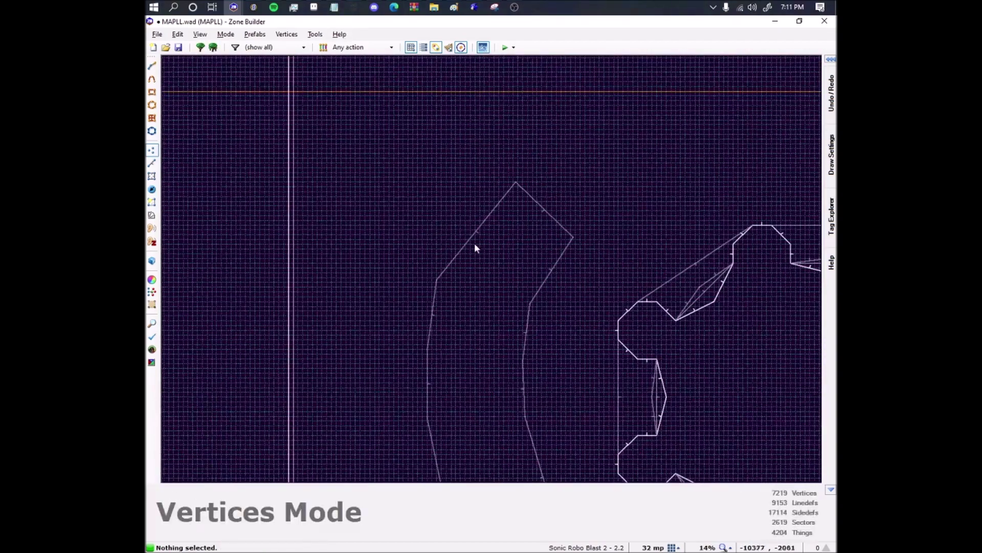
{"action": "right_click_drag", "start_coordinate": [476, 228], "coordinate": [472, 225]}
{"action": "right_click_drag", "start_coordinate": [555, 272], "coordinate": [549, 269]}
{"action": "middle_click_drag", "start_coordinate": [540, 318], "coordinate": [509, 209]}
{"action": "scroll", "coordinate": [512, 220], "scroll_direction": "down", "scroll_amount": 4}
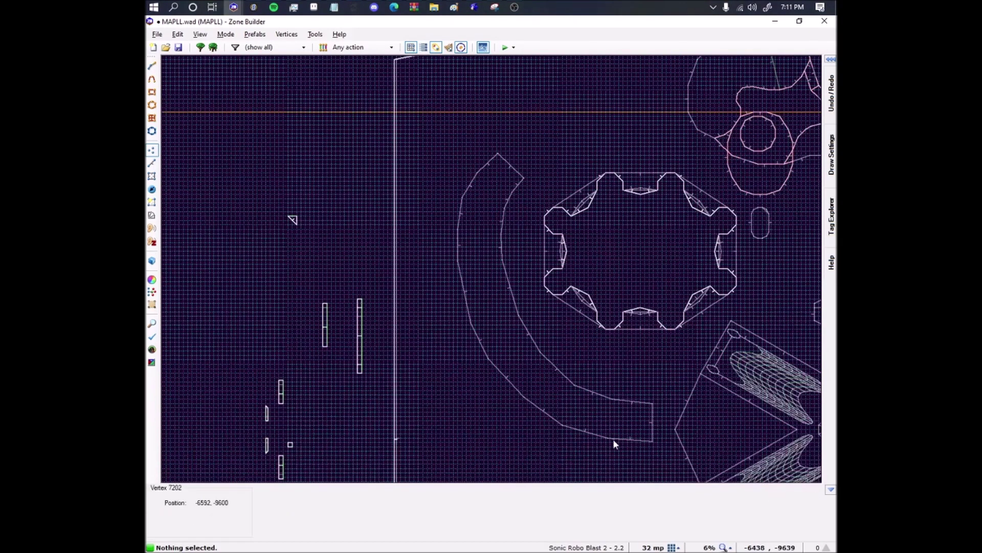
Draw a dividing line inside the band from its east end along the southern curve, following the outer edge in segments of about 1,060 to 1,450 units.
{"action": "scroll", "coordinate": [614, 443], "scroll_direction": "up", "scroll_amount": 5}
{"action": "middle_click_drag", "start_coordinate": [614, 444], "coordinate": [614, 403]}
{"action": "key", "text": "d"}
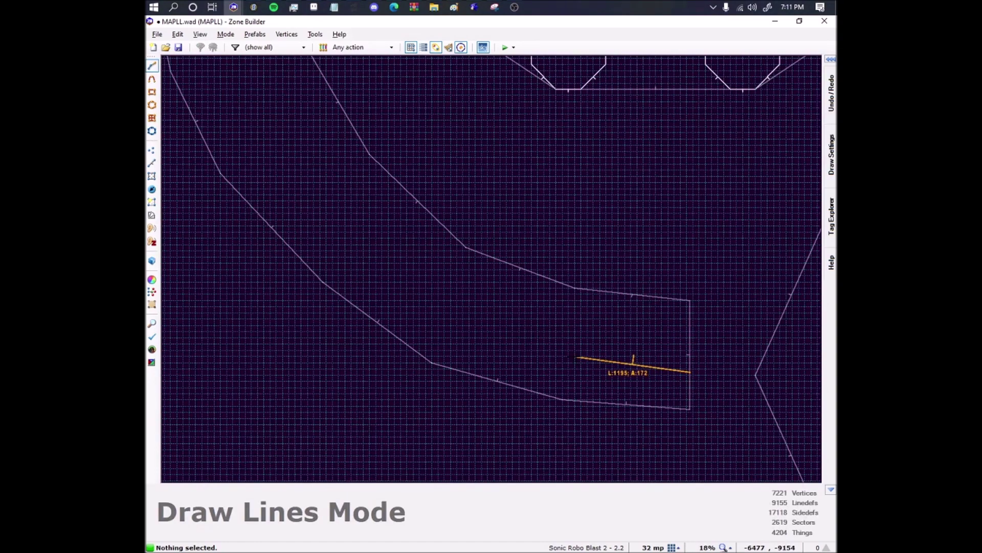
{"action": "left_click", "coordinate": [458, 329]}
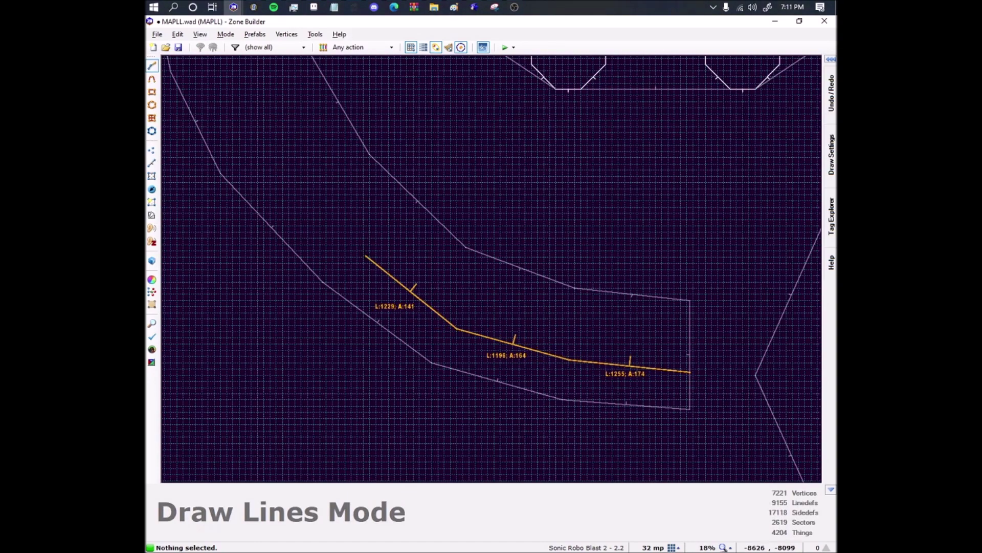
{"action": "left_click", "coordinate": [355, 258]}
{"action": "middle_click_drag", "start_coordinate": [342, 233], "coordinate": [533, 399]}
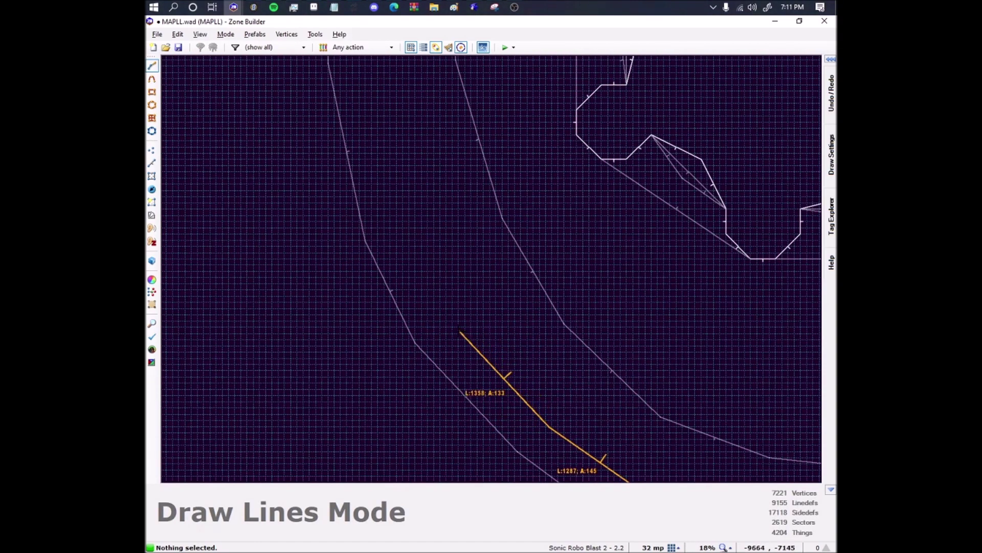
{"action": "left_click", "coordinate": [452, 324]}
{"action": "left_click", "coordinate": [405, 235]}
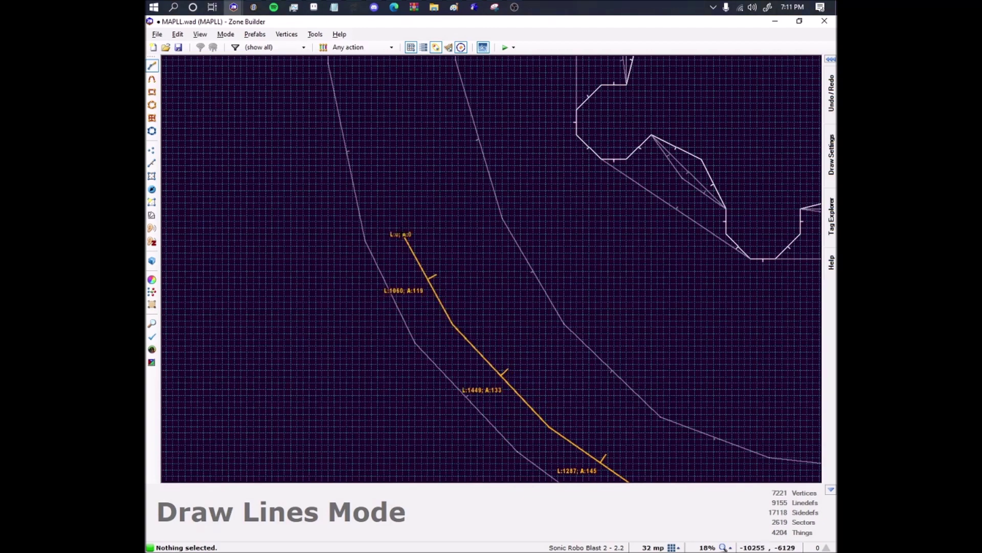
Continue the dividing line north parallel to the outer edge and end it on the band's northern end edge.
{"action": "middle_click_drag", "start_coordinate": [390, 176], "coordinate": [480, 379]}
{"action": "left_click", "coordinate": [444, 266]}
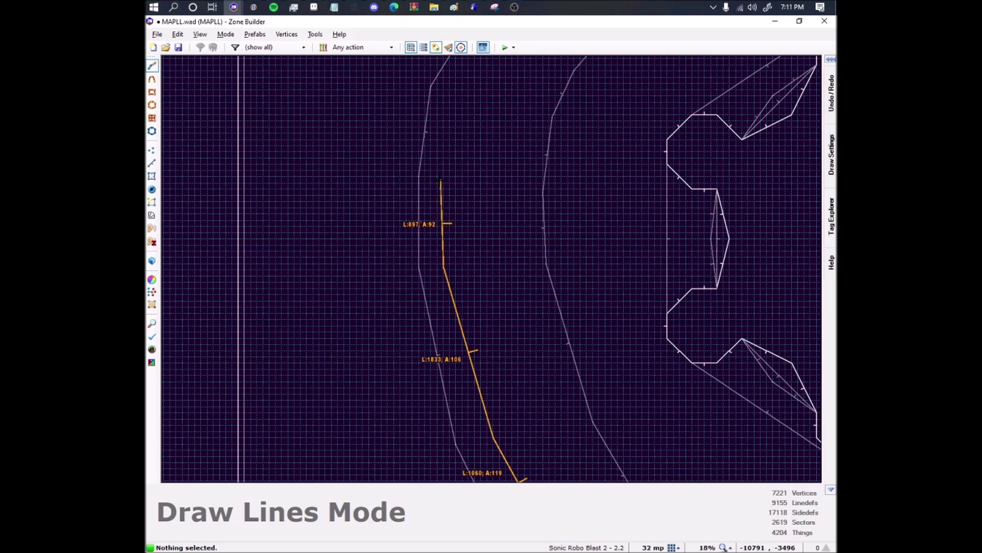
{"action": "left_click", "coordinate": [441, 179]}
{"action": "middle_click_drag", "start_coordinate": [441, 179], "coordinate": [418, 336]}
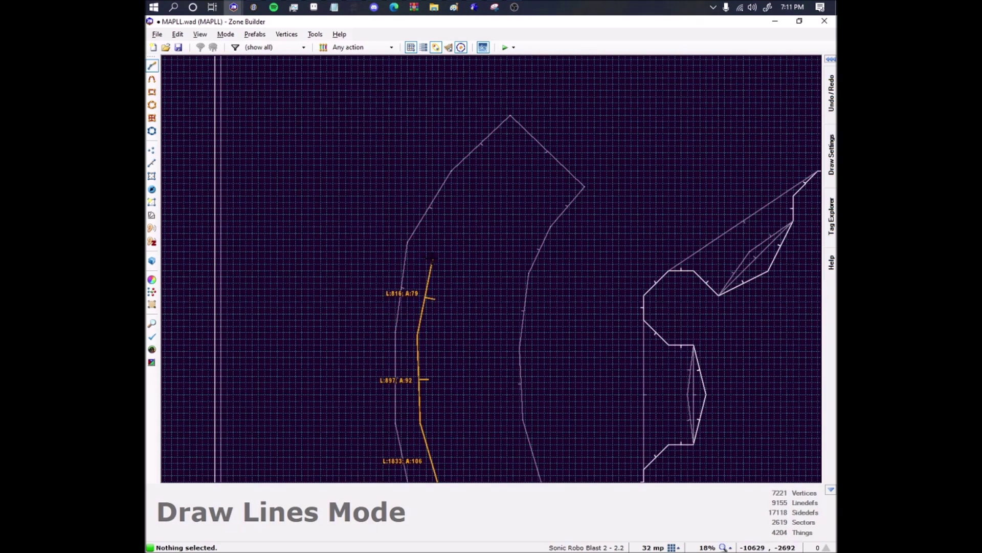
{"action": "left_click", "coordinate": [476, 194]}
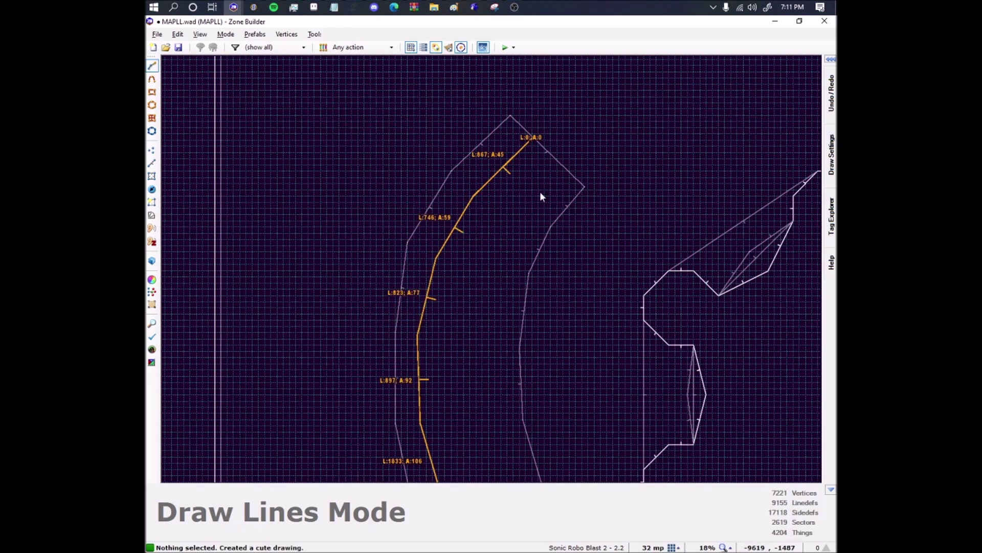
{"action": "middle_click_drag", "start_coordinate": [543, 270], "coordinate": [467, 129]}
{"action": "scroll", "coordinate": [476, 204], "scroll_direction": "down", "scroll_amount": 2}
{"action": "middle_click_drag", "start_coordinate": [507, 343], "coordinate": [484, 269]}
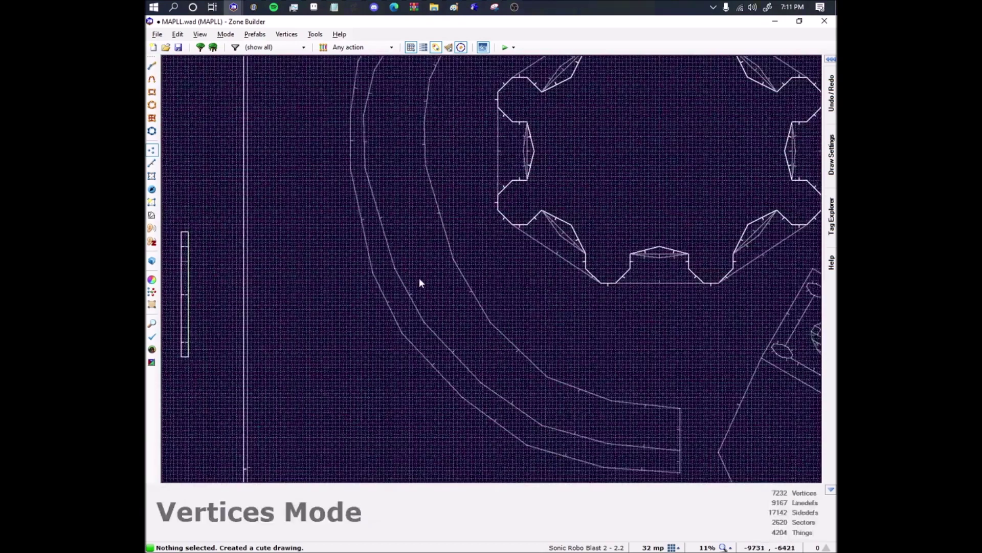
Smooth the dividing line's western and northern curve by shifting its vertices inward, and bow the band's northern end edge outward where the line meets it.
{"action": "scroll", "coordinate": [411, 274], "scroll_direction": "up", "scroll_amount": 1}
{"action": "right_click_drag", "start_coordinate": [391, 266], "coordinate": [397, 262]}
{"action": "middle_click_drag", "start_coordinate": [369, 165], "coordinate": [395, 255]}
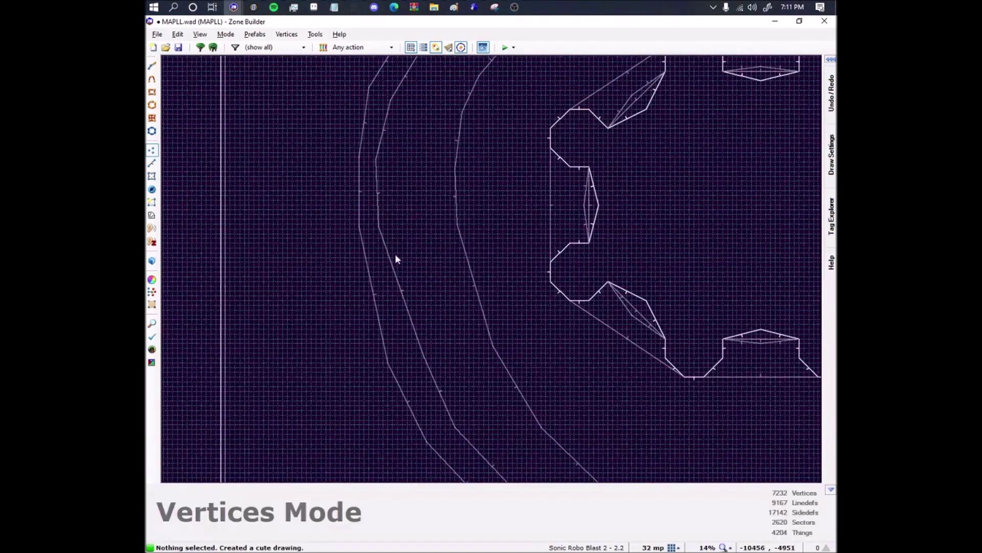
{"action": "left_click_drag", "start_coordinate": [382, 229], "coordinate": [391, 229]}
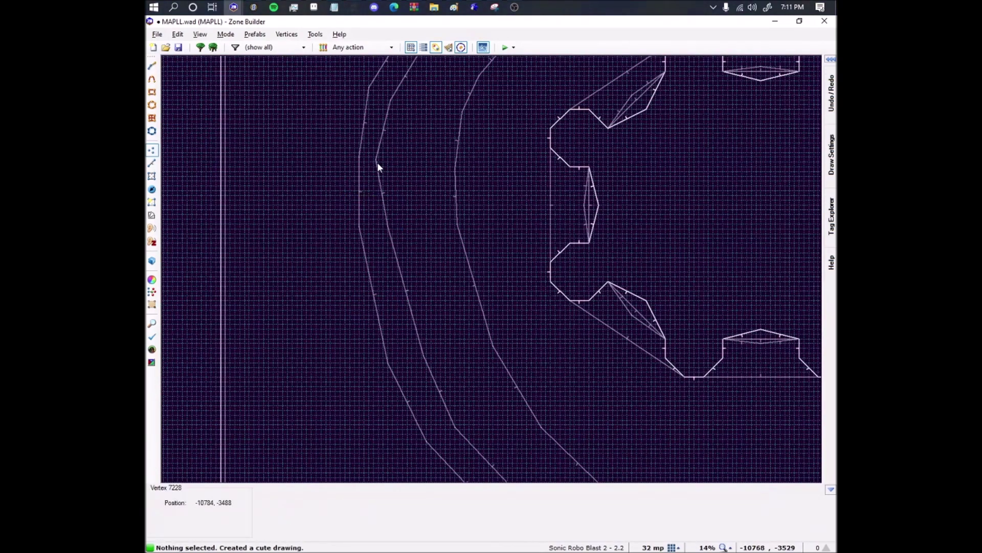
{"action": "right_click_drag", "start_coordinate": [378, 163], "coordinate": [388, 161]}
{"action": "middle_click_drag", "start_coordinate": [391, 109], "coordinate": [413, 251]}
{"action": "right_click_drag", "start_coordinate": [413, 251], "coordinate": [412, 249]}
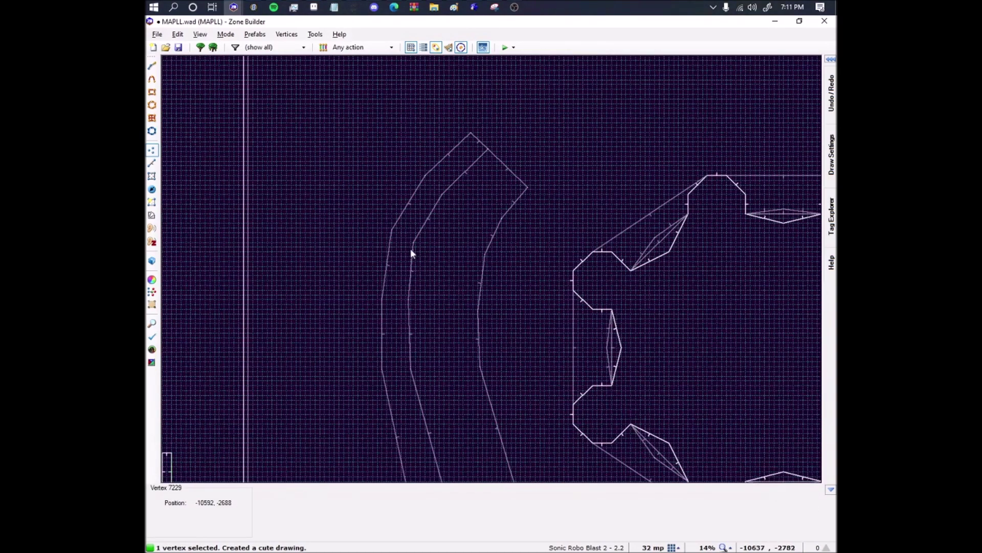
{"action": "left_click_drag", "start_coordinate": [411, 252], "coordinate": [418, 250]}
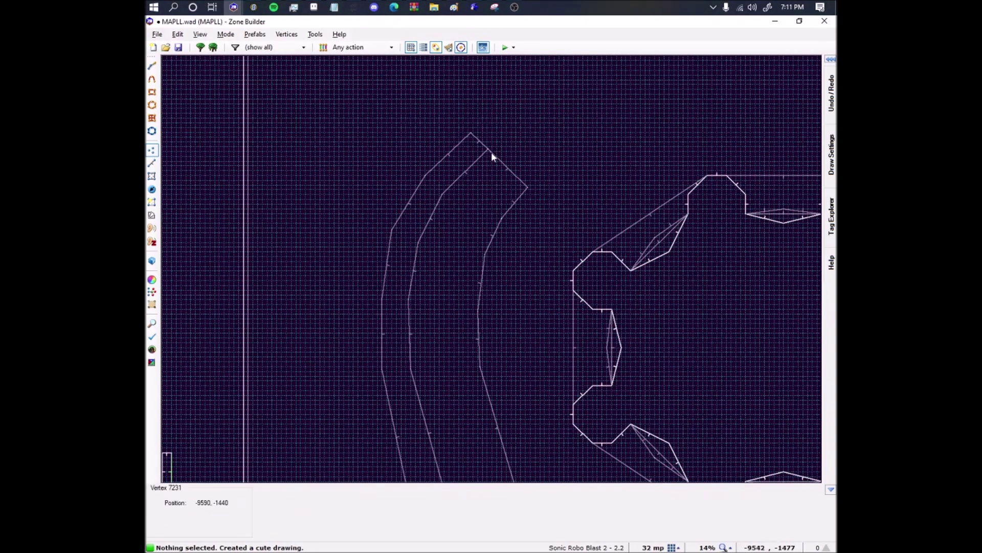
{"action": "right_click_drag", "start_coordinate": [491, 152], "coordinate": [494, 148]}
{"action": "scroll", "coordinate": [465, 163], "scroll_direction": "down", "scroll_amount": 4}
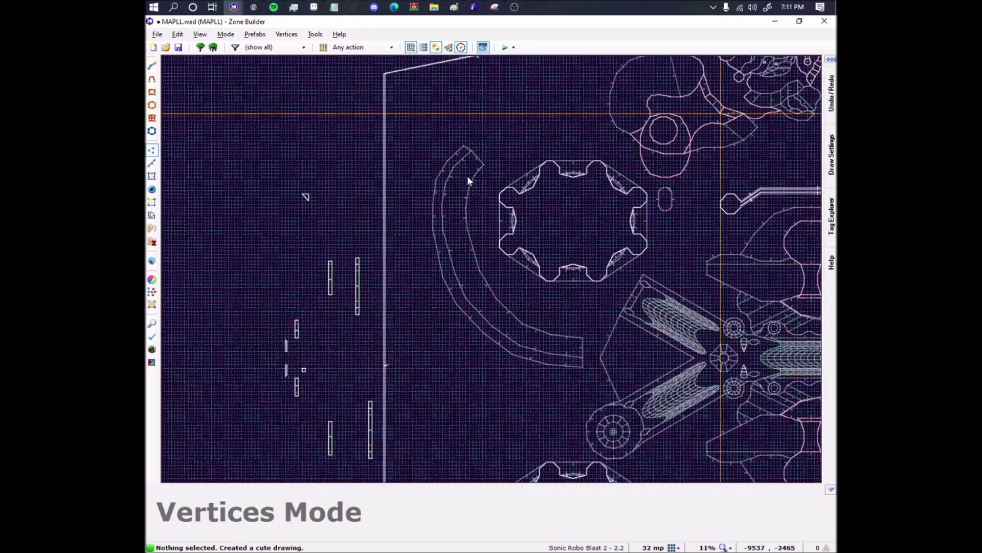
Draw a second dividing line between the first one and the inner edge, from the east end along the southern curve in segments of about 1,160 to 1,570 units.
{"action": "scroll", "coordinate": [582, 351], "scroll_direction": "up", "scroll_amount": 3}
{"action": "key", "text": "d"}
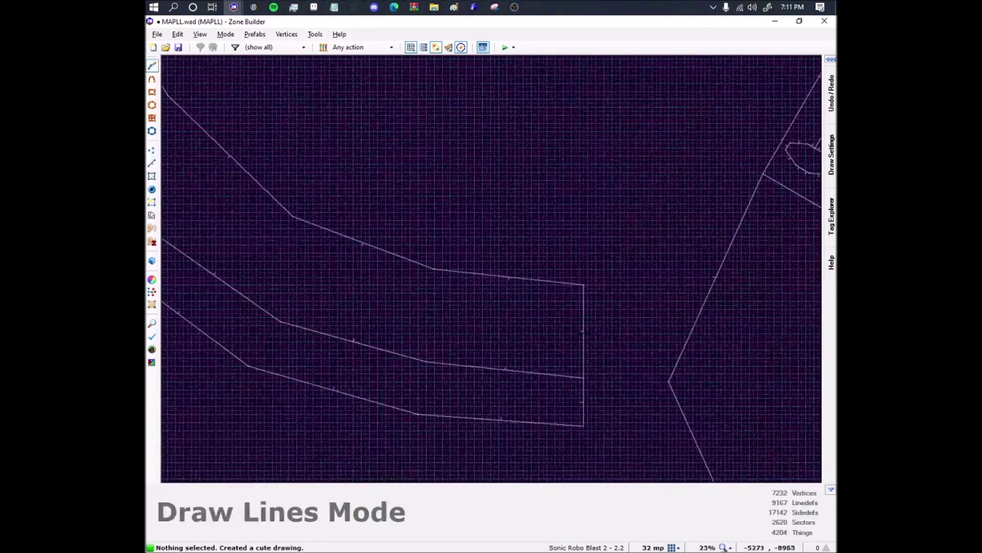
{"action": "left_click", "coordinate": [584, 334]}
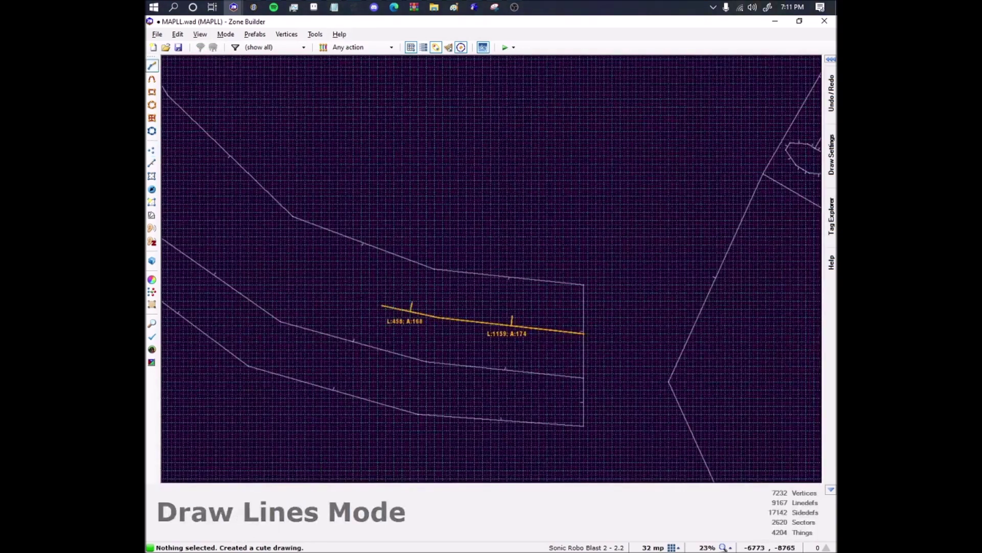
{"action": "middle_click_drag", "start_coordinate": [347, 290], "coordinate": [543, 351]}
{"action": "left_click", "coordinate": [481, 330]}
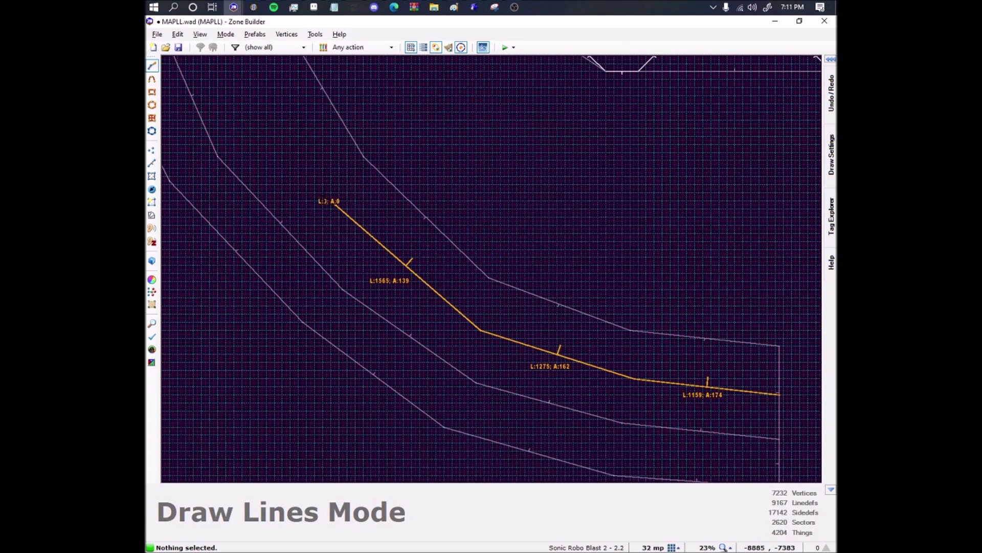
{"action": "middle_click_drag", "start_coordinate": [317, 185], "coordinate": [517, 393]}
{"action": "left_click", "coordinate": [439, 260]}
Continue the second dividing line north in segments of about 1,820, 870 and 840 units and end it on the band's northern end edge.
{"action": "middle_click_drag", "start_coordinate": [411, 170], "coordinate": [541, 416]}
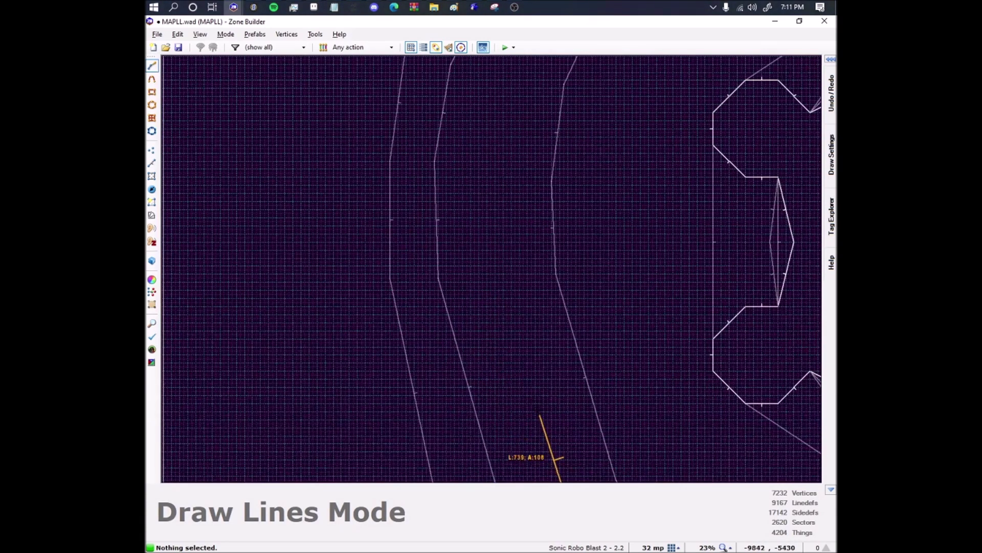
{"action": "left_click", "coordinate": [502, 281]}
{"action": "middle_click_drag", "start_coordinate": [497, 241], "coordinate": [496, 404]}
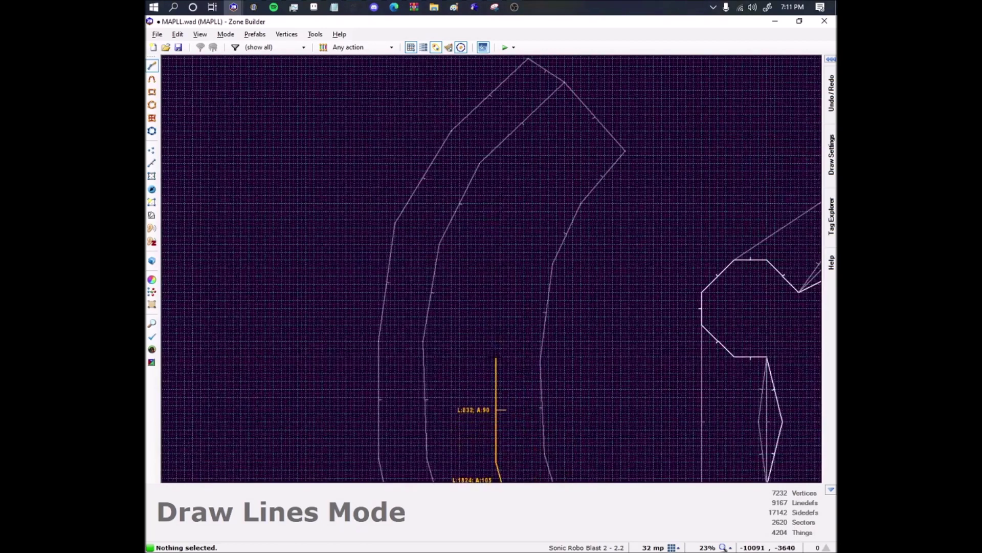
{"action": "left_click", "coordinate": [500, 248]}
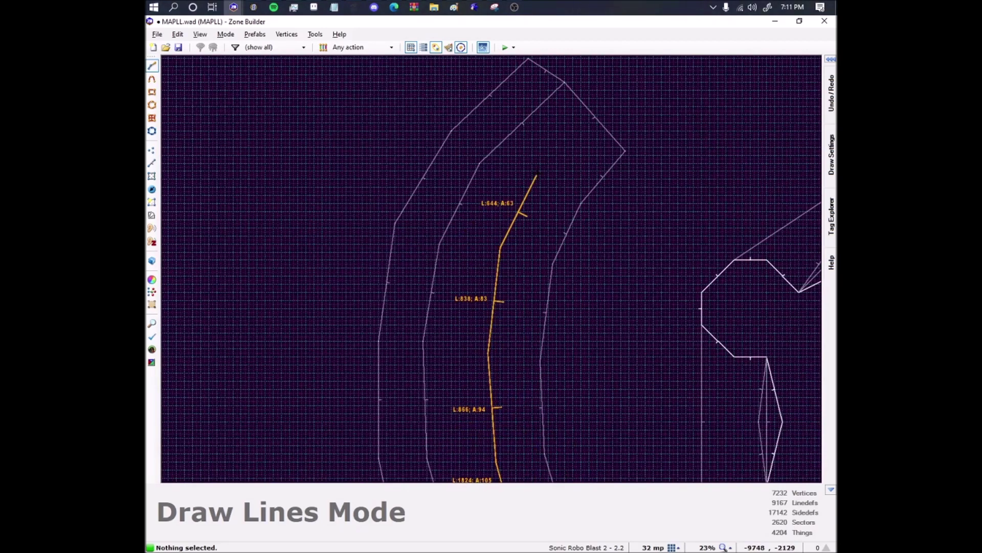
{"action": "left_click", "coordinate": [596, 122]}
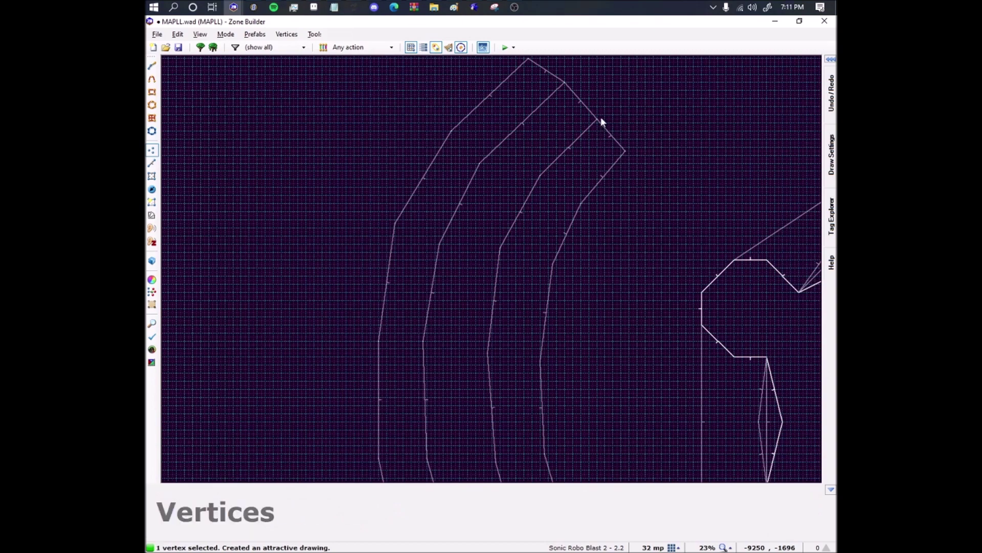
Even out the band's strips by moving two vertices of the outer dividing line slightly east along the western curve.
{"action": "scroll", "coordinate": [584, 119], "scroll_direction": "down", "scroll_amount": 1}
{"action": "scroll", "coordinate": [584, 119], "scroll_direction": "down", "scroll_amount": 2}
{"action": "scroll", "coordinate": [521, 232], "scroll_direction": "up", "scroll_amount": 3}
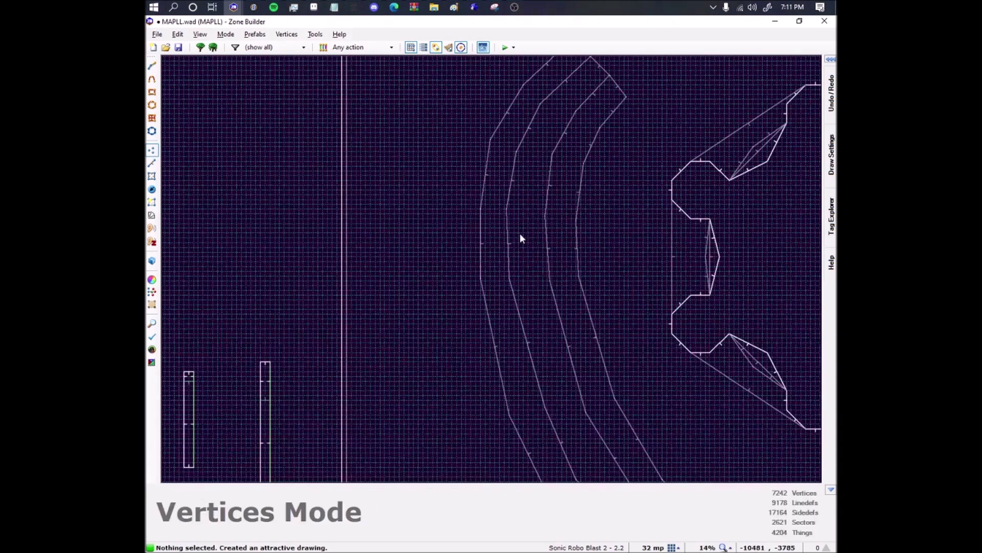
{"action": "right_click_drag", "start_coordinate": [494, 196], "coordinate": [504, 198]}
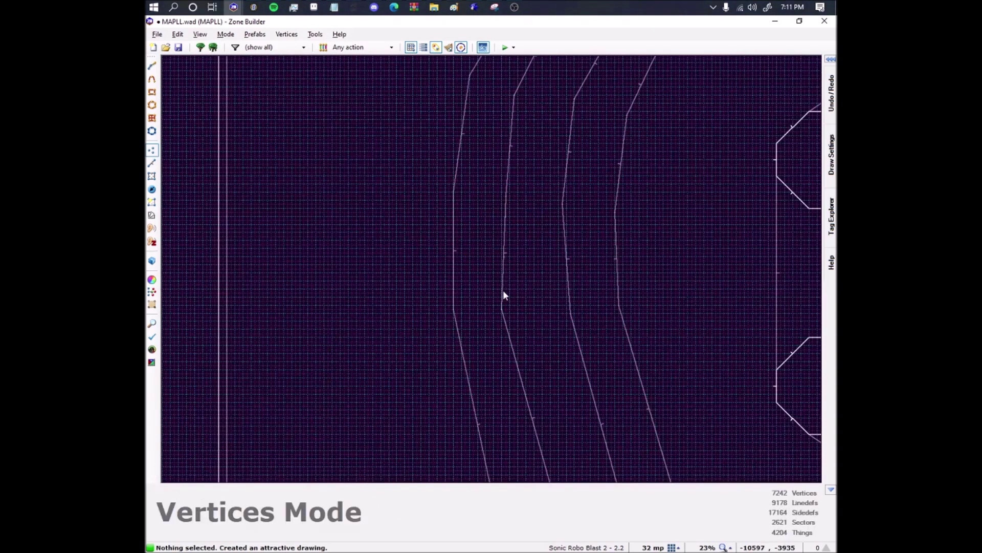
{"action": "right_click_drag", "start_coordinate": [504, 305], "coordinate": [512, 306]}
{"action": "left_click_drag", "start_coordinate": [513, 308], "coordinate": [515, 306]}
Round the band's western curve by inserting an offset vertex on both edges and both dividing lines, just below the straight western stretch.
{"action": "scroll", "coordinate": [515, 304], "scroll_direction": "down", "scroll_amount": 4}
{"action": "scroll", "coordinate": [522, 272], "scroll_direction": "up", "scroll_amount": 3}
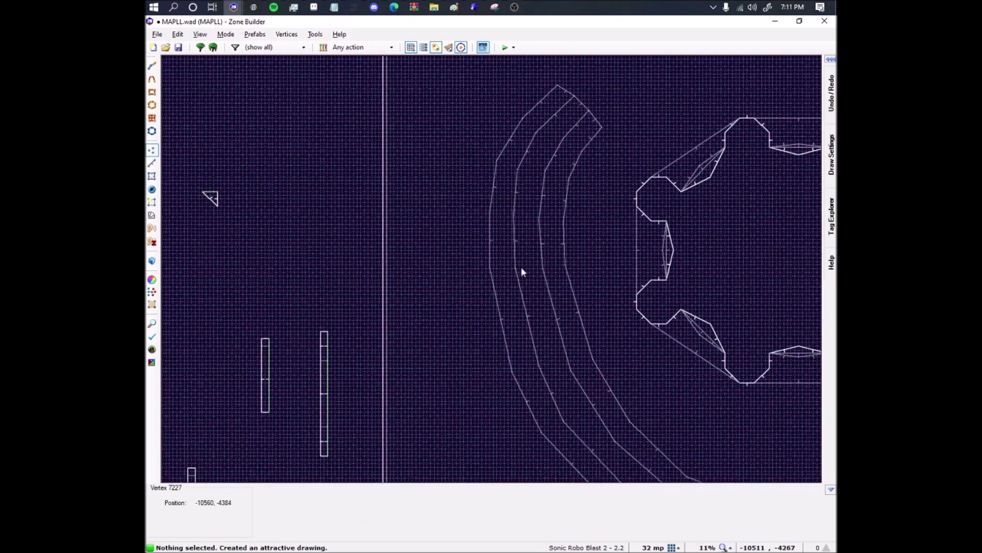
{"action": "right_click_drag", "start_coordinate": [611, 316], "coordinate": [487, 334]}
{"action": "scroll", "coordinate": [475, 307], "scroll_direction": "down", "scroll_amount": 4}
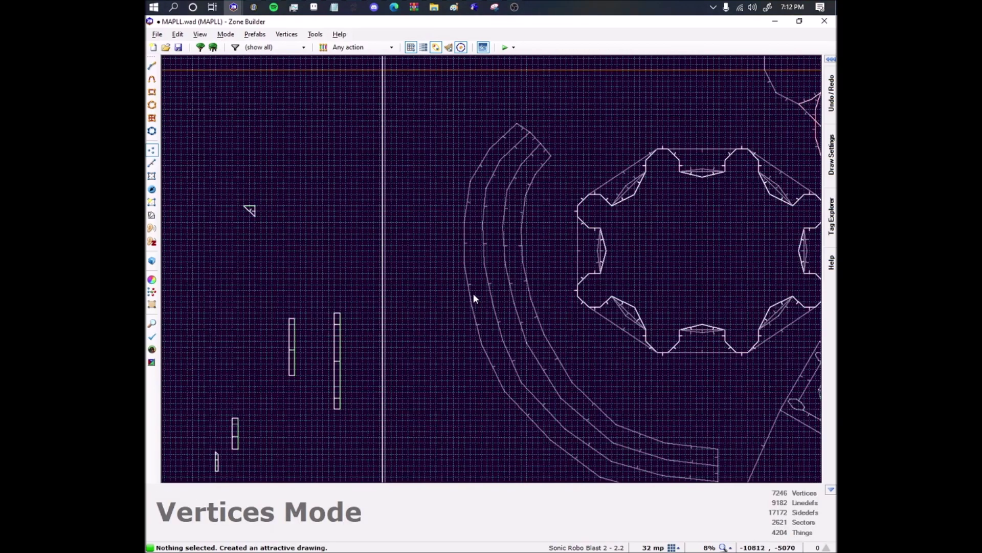
Reposition the southwest bend vertices on both dividing lines, the inner edge and the outer edge to make the curve more even.
{"action": "scroll", "coordinate": [552, 419], "scroll_direction": "up", "scroll_amount": 1}
{"action": "scroll", "coordinate": [560, 439], "scroll_direction": "up", "scroll_amount": 3}
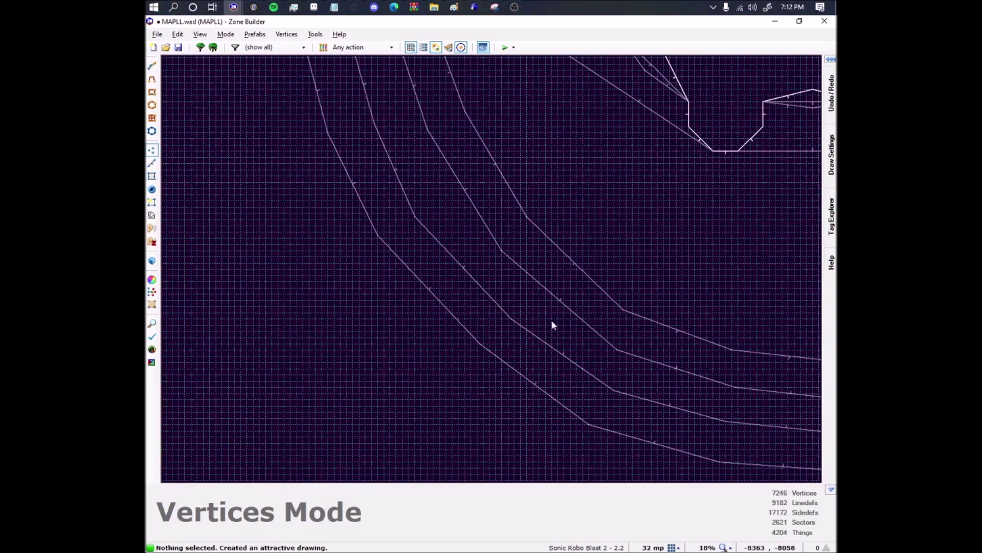
{"action": "right_click_drag", "start_coordinate": [513, 321], "coordinate": [485, 293]}
{"action": "right_click_drag", "start_coordinate": [502, 252], "coordinate": [485, 297]}
{"action": "right_click_drag", "start_coordinate": [527, 219], "coordinate": [533, 235]}
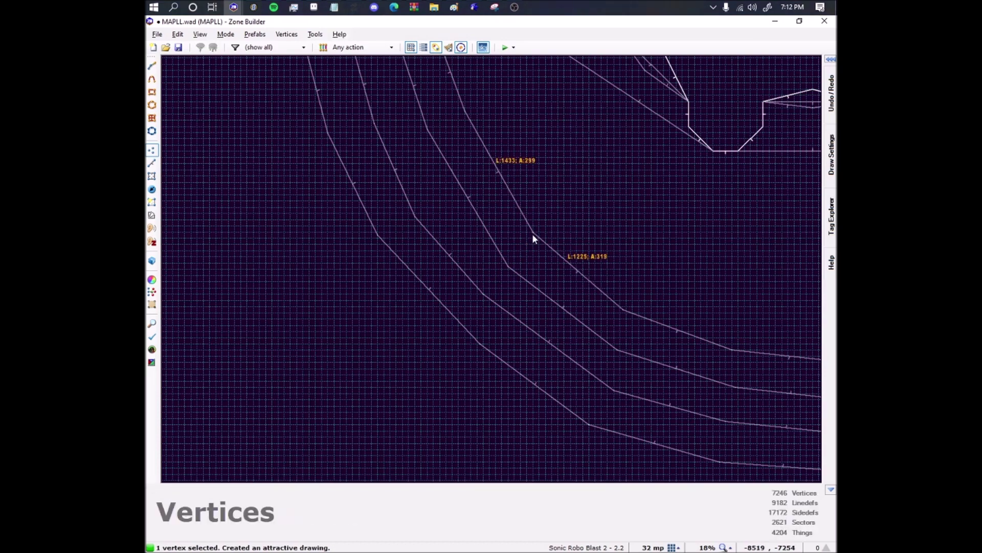
{"action": "right_click_drag", "start_coordinate": [479, 340], "coordinate": [456, 327]}
{"action": "scroll", "coordinate": [509, 329], "scroll_direction": "down", "scroll_amount": 1}
{"action": "scroll", "coordinate": [508, 333], "scroll_direction": "down", "scroll_amount": 2}
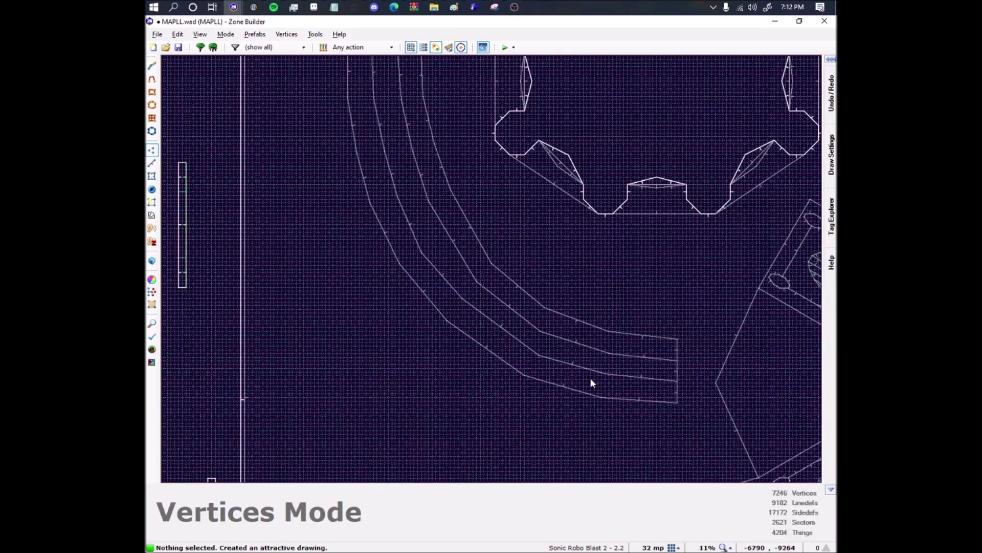
{"action": "key", "text": "d"}
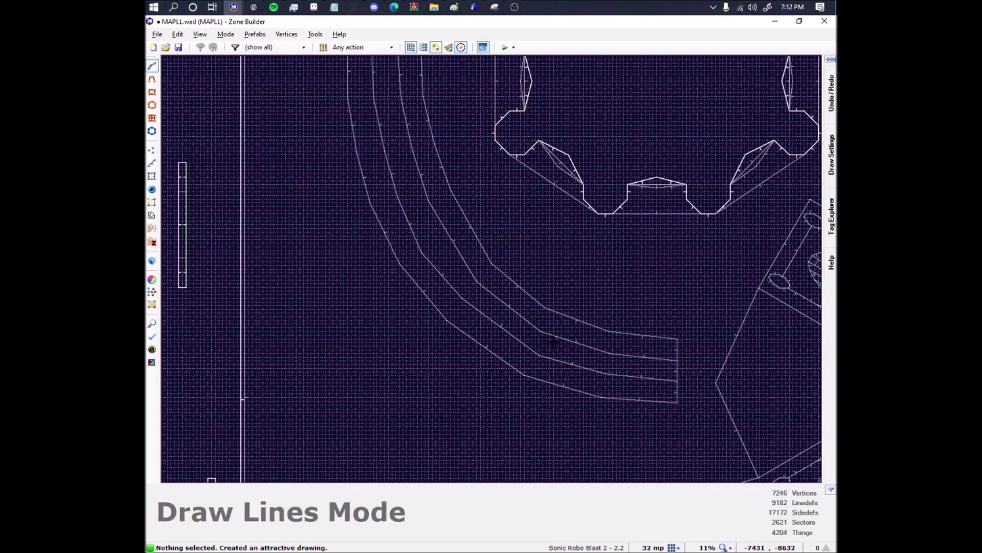
{"action": "scroll", "coordinate": [584, 359], "scroll_direction": "up", "scroll_amount": 2}
{"action": "middle_click_drag", "start_coordinate": [584, 360], "coordinate": [678, 469]}
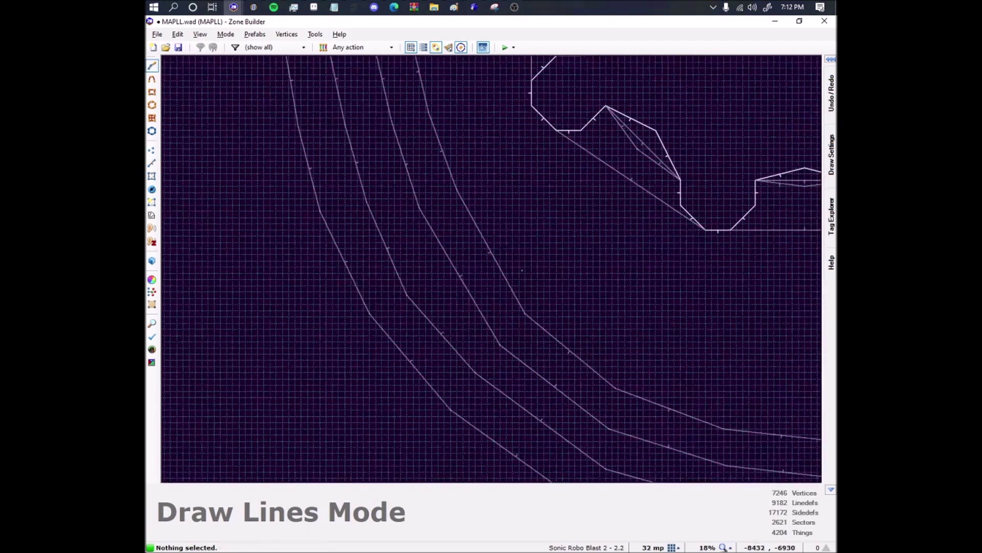
{"action": "middle_click_drag", "start_coordinate": [507, 263], "coordinate": [551, 341]}
{"action": "key", "text": "v"}
{"action": "scroll", "coordinate": [514, 294], "scroll_direction": "down", "scroll_amount": 5}
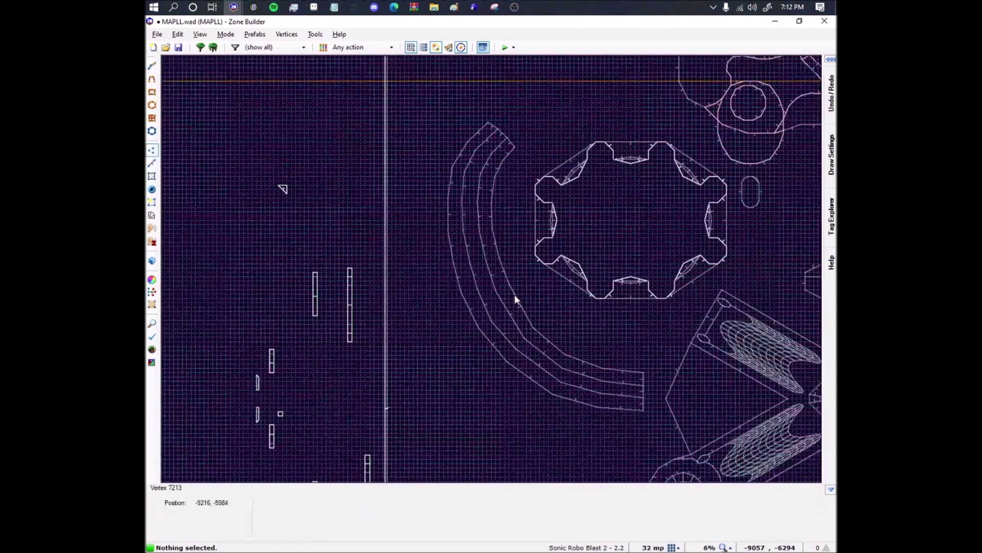
{"action": "scroll", "coordinate": [510, 283], "scroll_direction": "up", "scroll_amount": 4}
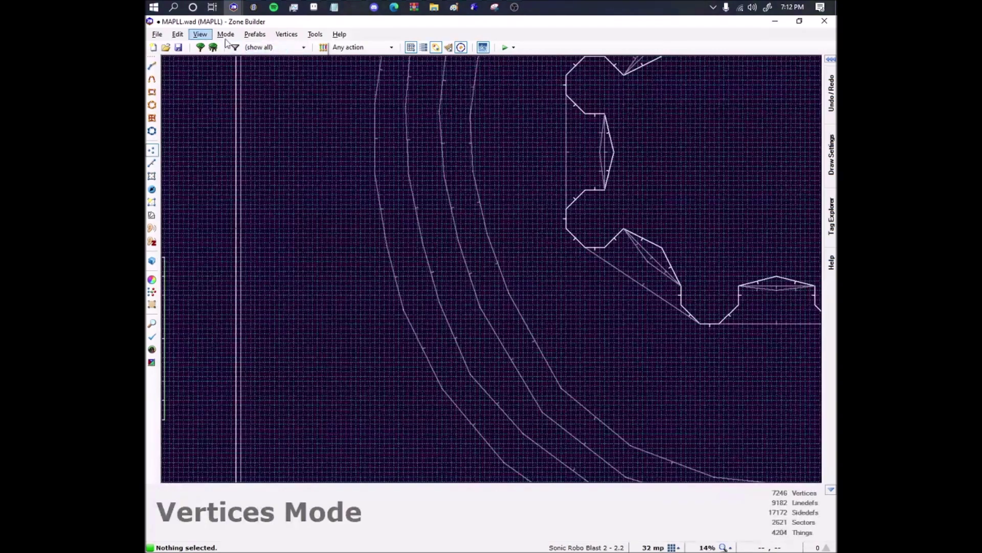
Try the dynamic grid size at several zoom levels around the band, and disable it again.
{"action": "left_click", "coordinate": [424, 47]}
{"action": "middle_click_drag", "start_coordinate": [521, 318], "coordinate": [381, 220]}
{"action": "scroll", "coordinate": [417, 287], "scroll_direction": "up", "scroll_amount": 1}
{"action": "middle_click_drag", "start_coordinate": [335, 169], "coordinate": [465, 371]}
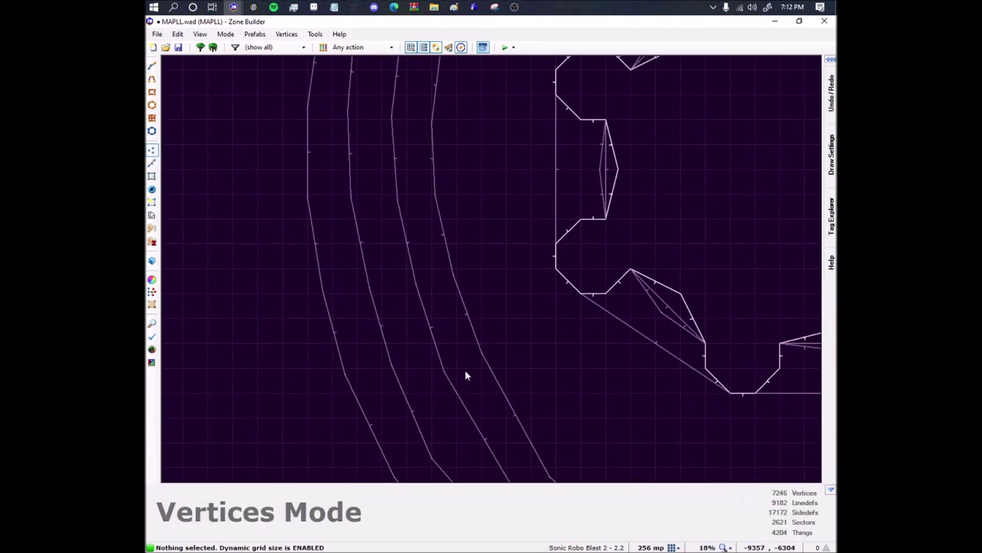
{"action": "mouse_move", "coordinate": [377, 205]}
{"action": "middle_mouse_down"}
{"action": "mouse_move", "coordinate": [413, 382]}
{"action": "mouse_move", "coordinate": [367, 214]}
{"action": "middle_mouse_up"}
{"action": "scroll", "coordinate": [413, 383], "scroll_direction": "down", "scroll_amount": 2}
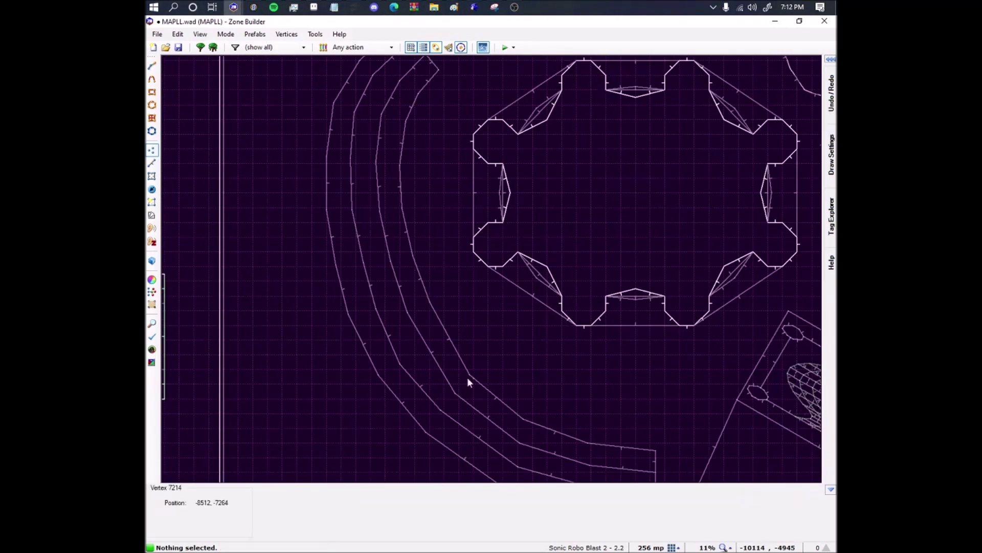
{"action": "middle_click_drag", "start_coordinate": [468, 381], "coordinate": [462, 316]}
{"action": "scroll", "coordinate": [521, 370], "scroll_direction": "up", "scroll_amount": 7}
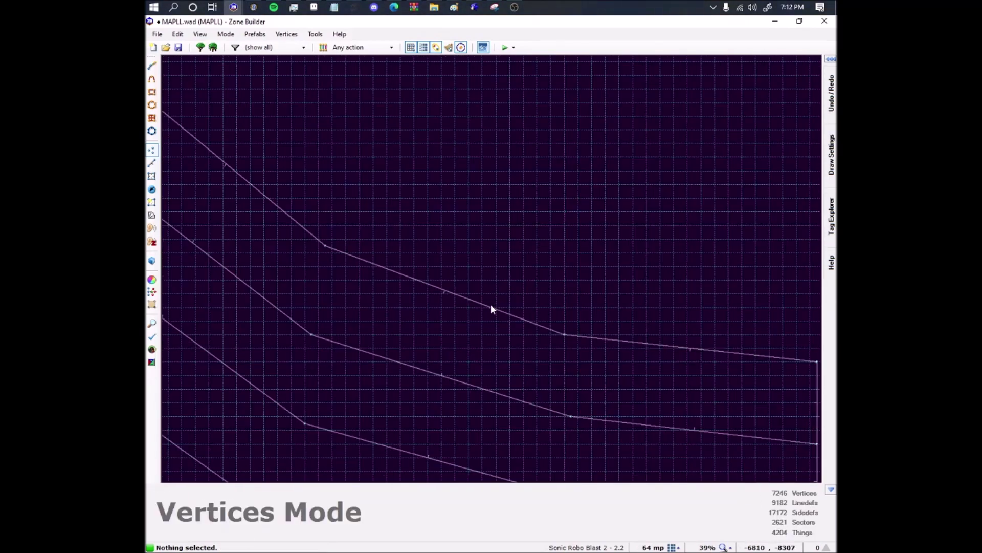
{"action": "scroll", "coordinate": [471, 230], "scroll_direction": "up", "scroll_amount": 4}
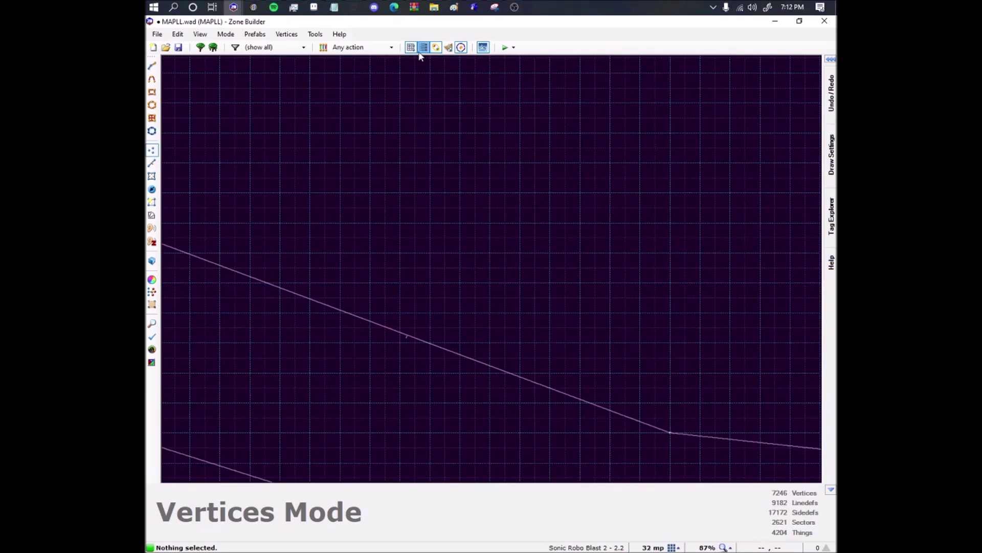
{"action": "left_click", "coordinate": [423, 49]}
{"action": "scroll", "coordinate": [441, 160], "scroll_direction": "down", "scroll_amount": 15}
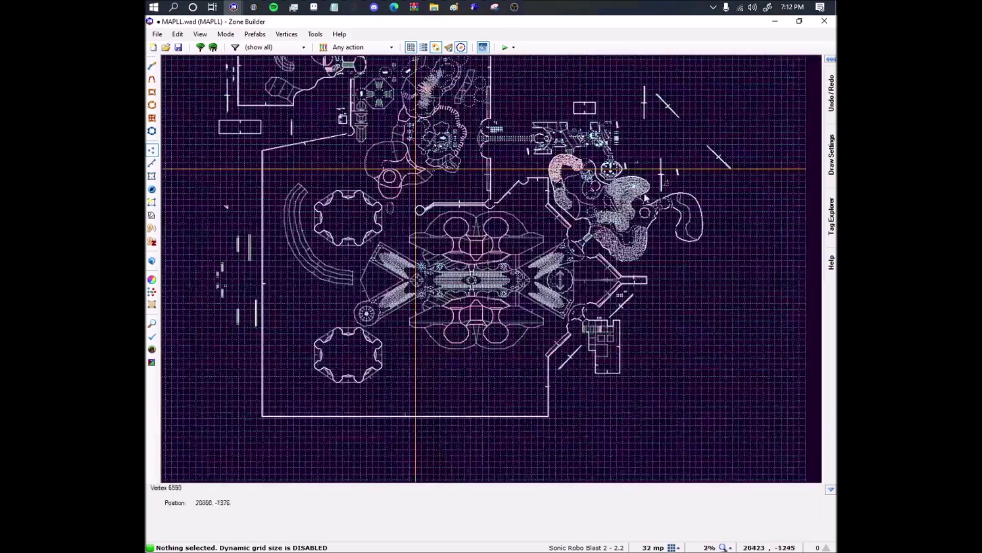
{"action": "key", "text": "v"}
{"action": "scroll", "coordinate": [646, 197], "scroll_direction": "up", "scroll_amount": 8}
{"action": "scroll", "coordinate": [583, 215], "scroll_direction": "down", "scroll_amount": 8}
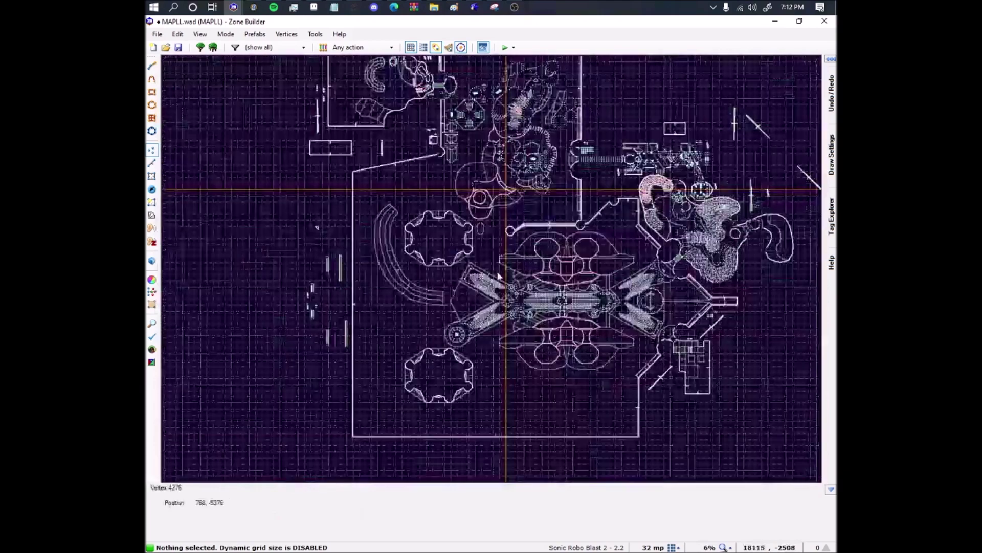
Round the band near its east end by inserting a vertex on each edge and dividing line and offsetting it slightly south.
{"action": "scroll", "coordinate": [364, 317], "scroll_direction": "up", "scroll_amount": 5}
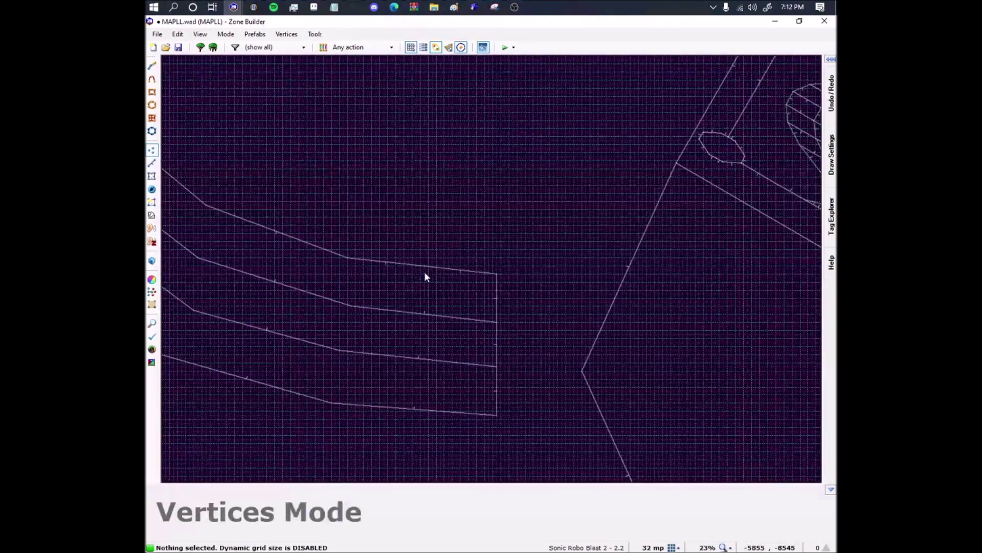
{"action": "left_click", "coordinate": [419, 316]}
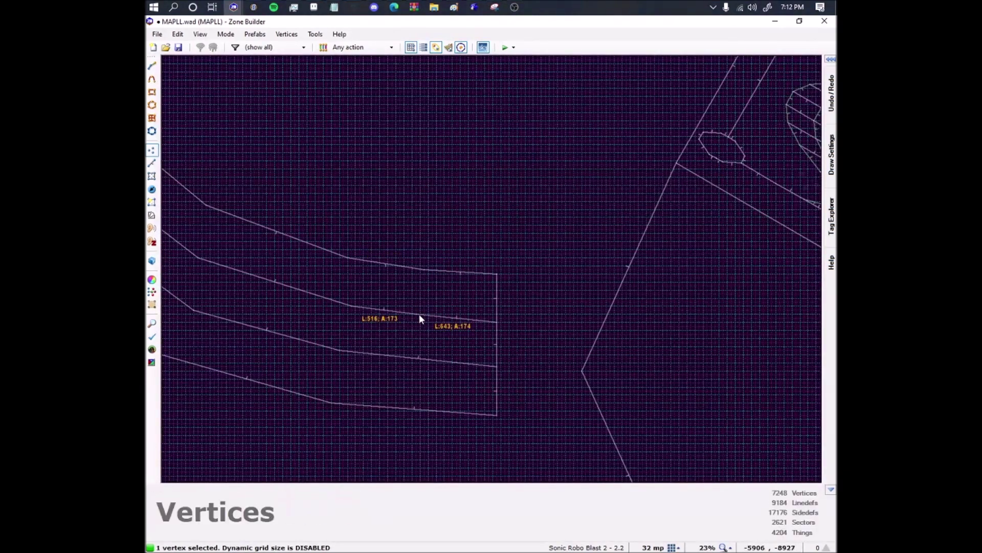
{"action": "left_click", "coordinate": [419, 316]}
{"action": "left_click", "coordinate": [417, 322]}
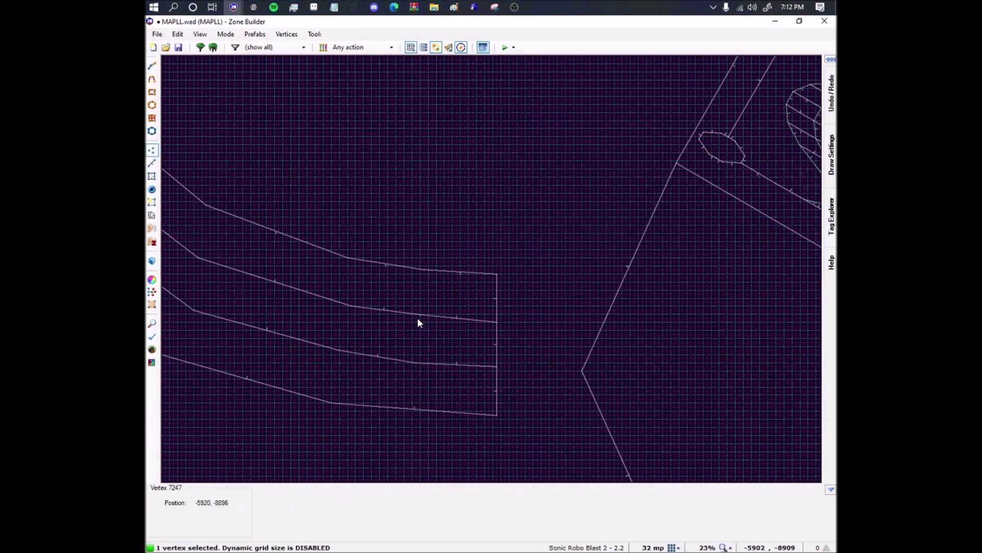
{"action": "right_click_drag", "start_coordinate": [418, 317], "coordinate": [416, 318]}
{"action": "key", "text": "space"}
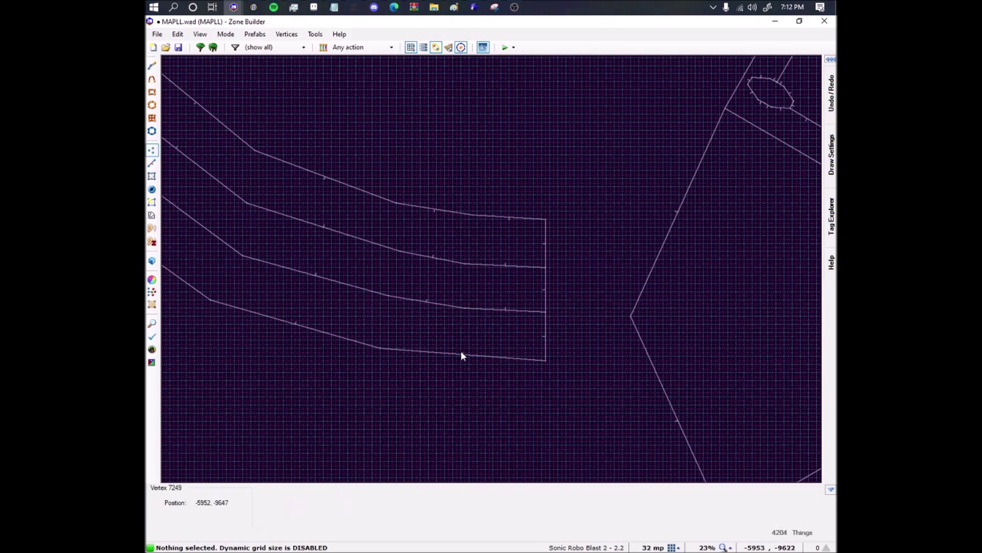
{"action": "right_click_drag", "start_coordinate": [461, 352], "coordinate": [443, 348]}
Round the band's southern stretch, just west of the east-end bends, by inserting an offset vertex on both edges and both dividing lines.
{"action": "key", "text": "space"}
{"action": "right_click_drag", "start_coordinate": [464, 296], "coordinate": [459, 298]}
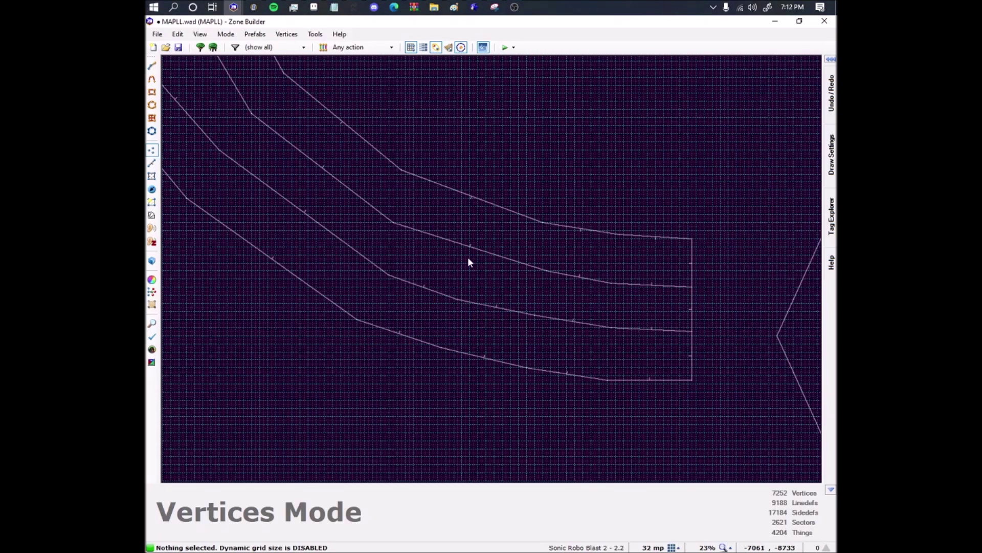
{"action": "right_click_drag", "start_coordinate": [471, 247], "coordinate": [470, 256]}
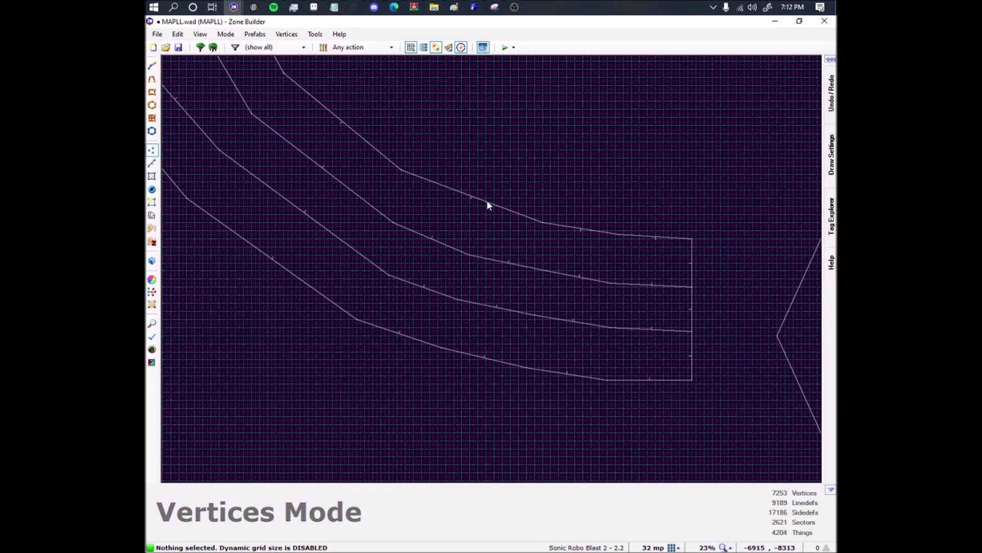
{"action": "right_click_drag", "start_coordinate": [477, 206], "coordinate": [477, 211]}
Split the long southwest segment of both edges and both dividing lines with a vertex offset slightly outward.
{"action": "key", "text": "space"}
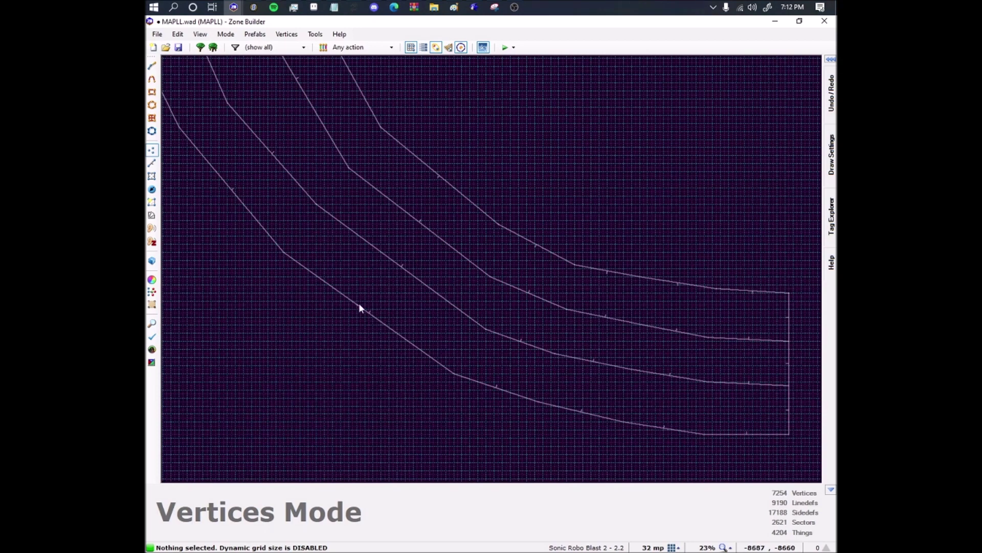
{"action": "right_click_drag", "start_coordinate": [359, 306], "coordinate": [358, 312]}
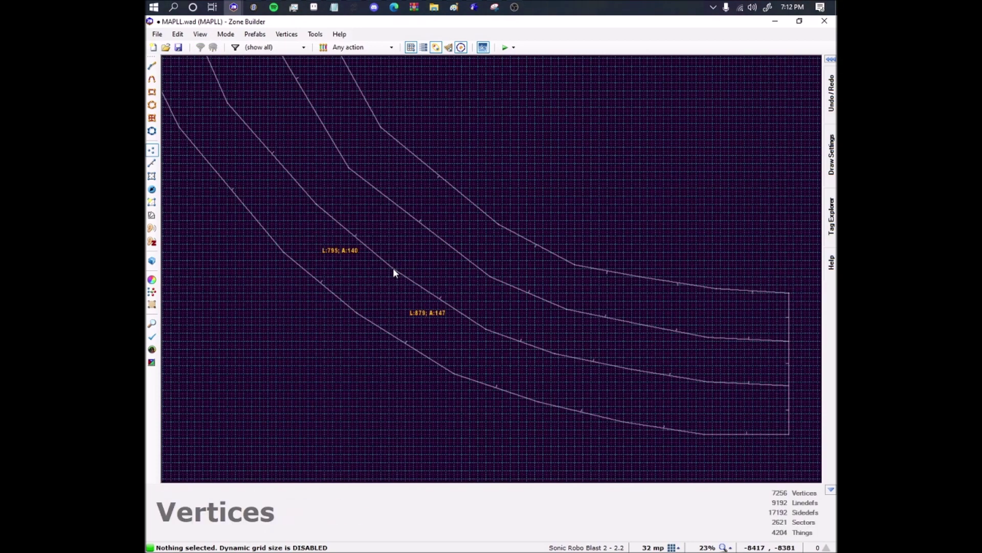
{"action": "right_click", "coordinate": [413, 226]}
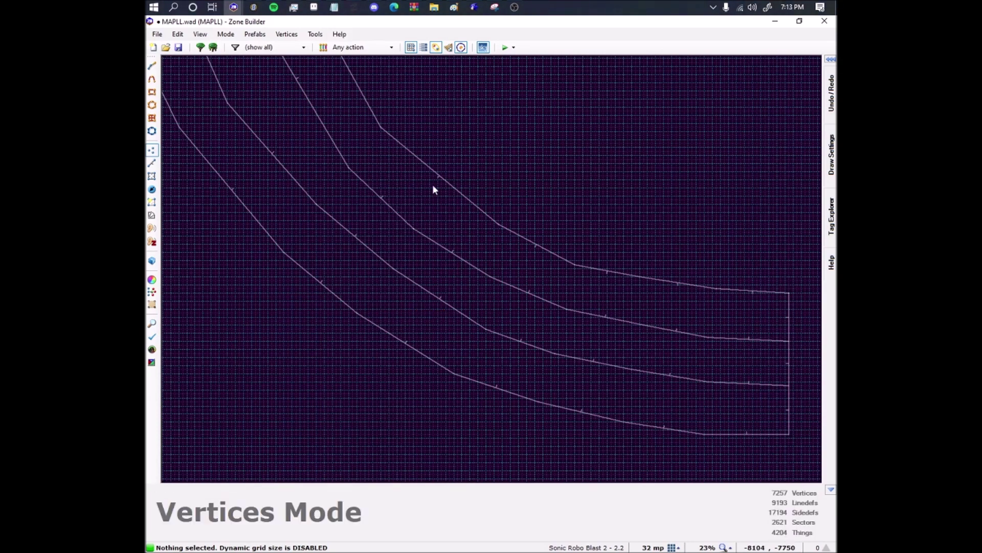
{"action": "right_click_drag", "start_coordinate": [439, 169], "coordinate": [432, 178]}
Reposition the inner dividing line's bend vertex on the western curve and insert an outward-offset vertex on the long segment below it.
{"action": "middle_click_drag", "start_coordinate": [392, 171], "coordinate": [535, 310]}
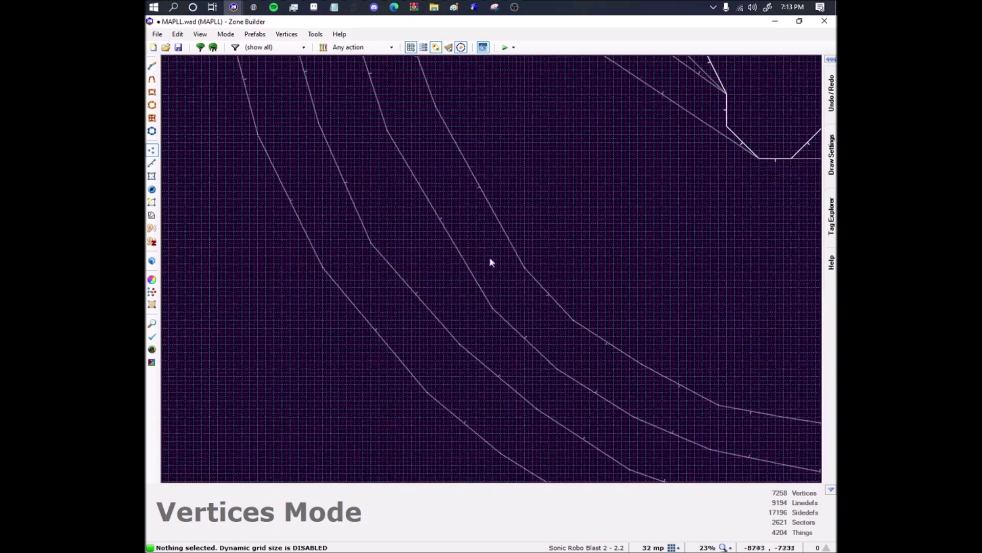
{"action": "middle_click_drag", "start_coordinate": [458, 256], "coordinate": [493, 325]}
{"action": "scroll", "coordinate": [463, 287], "scroll_direction": "down", "scroll_amount": 3}
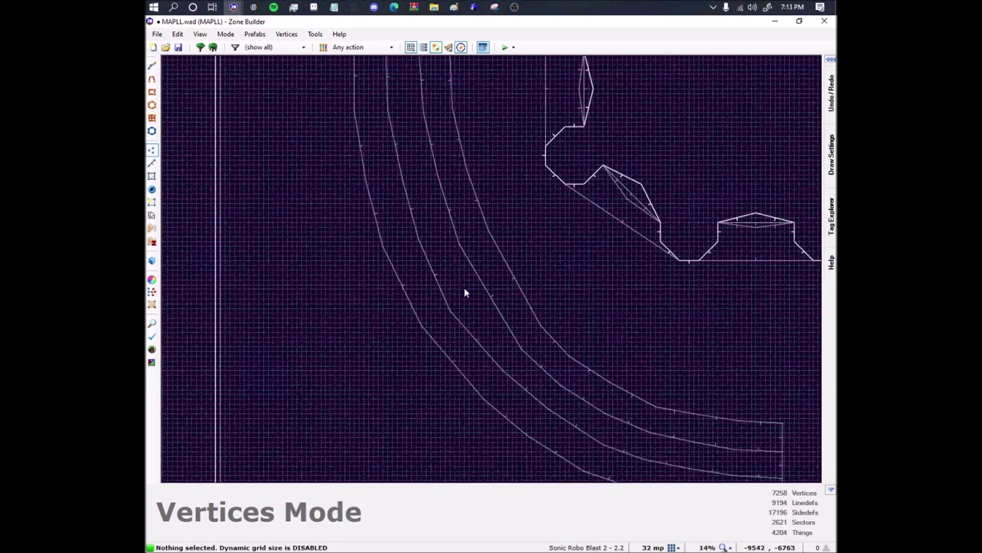
{"action": "scroll", "coordinate": [457, 263], "scroll_direction": "up", "scroll_amount": 4}
{"action": "scroll", "coordinate": [435, 251], "scroll_direction": "down", "scroll_amount": 1}
{"action": "scroll", "coordinate": [416, 236], "scroll_direction": "up", "scroll_amount": 2}
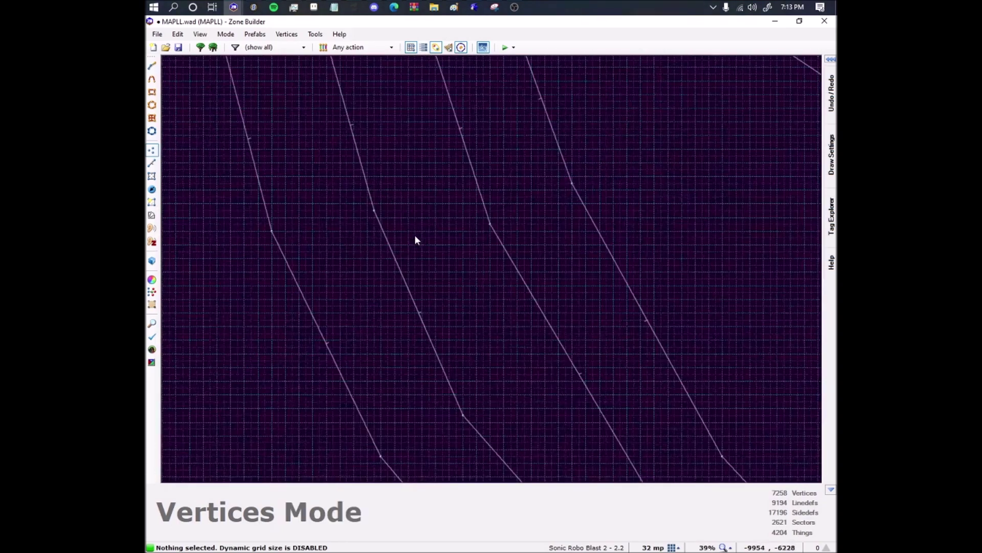
{"action": "middle_click_drag", "start_coordinate": [476, 299], "coordinate": [478, 339]}
{"action": "scroll", "coordinate": [478, 338], "scroll_direction": "down", "scroll_amount": 2}
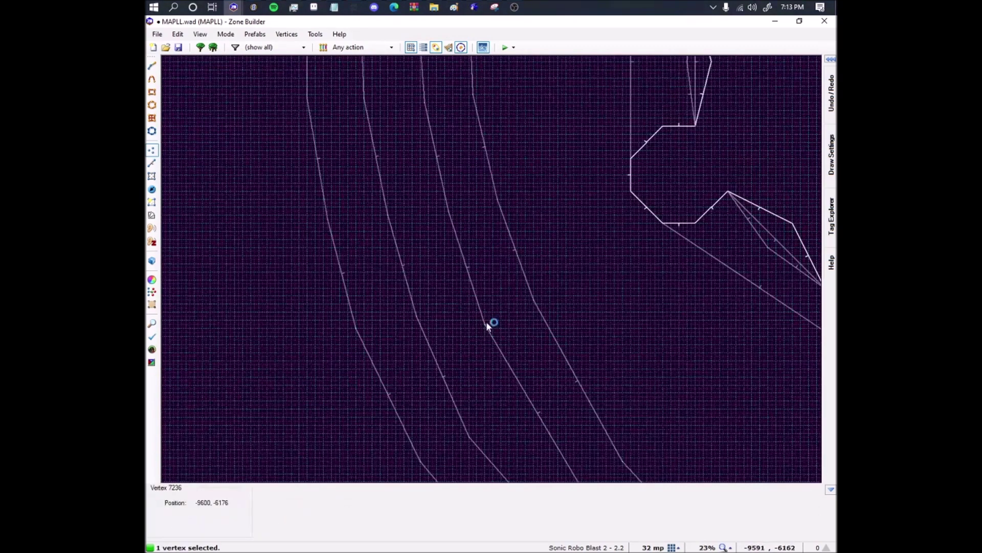
{"action": "left_click_drag", "start_coordinate": [486, 326], "coordinate": [521, 285]}
{"action": "right_click_drag", "start_coordinate": [521, 285], "coordinate": [519, 286]}
{"action": "middle_click_drag", "start_coordinate": [532, 349], "coordinate": [507, 267]}
{"action": "right_click_drag", "start_coordinate": [508, 324], "coordinate": [494, 327]}
{"action": "left_click_drag", "start_coordinate": [495, 328], "coordinate": [494, 327]}
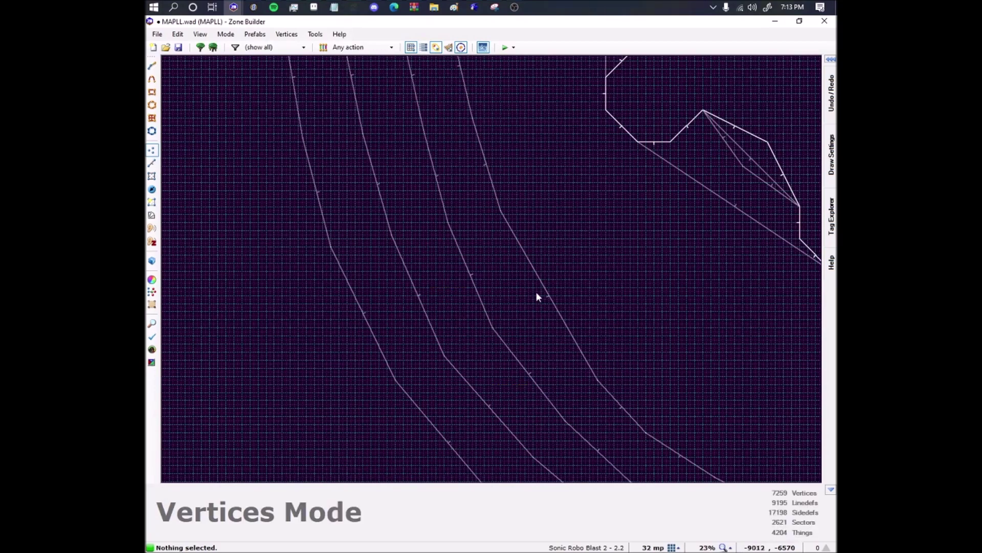
Insert a vertex on the inner edge's long western segment, undo the extra split above it and adjust the neighbouring bend.
{"action": "scroll", "coordinate": [530, 305], "scroll_direction": "down", "scroll_amount": 6}
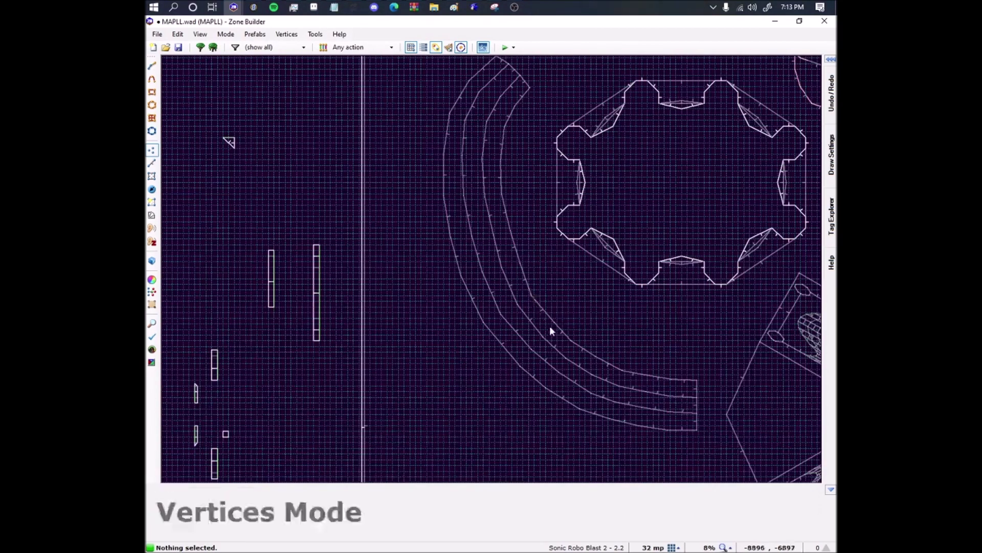
{"action": "scroll", "coordinate": [622, 408], "scroll_direction": "up", "scroll_amount": 5}
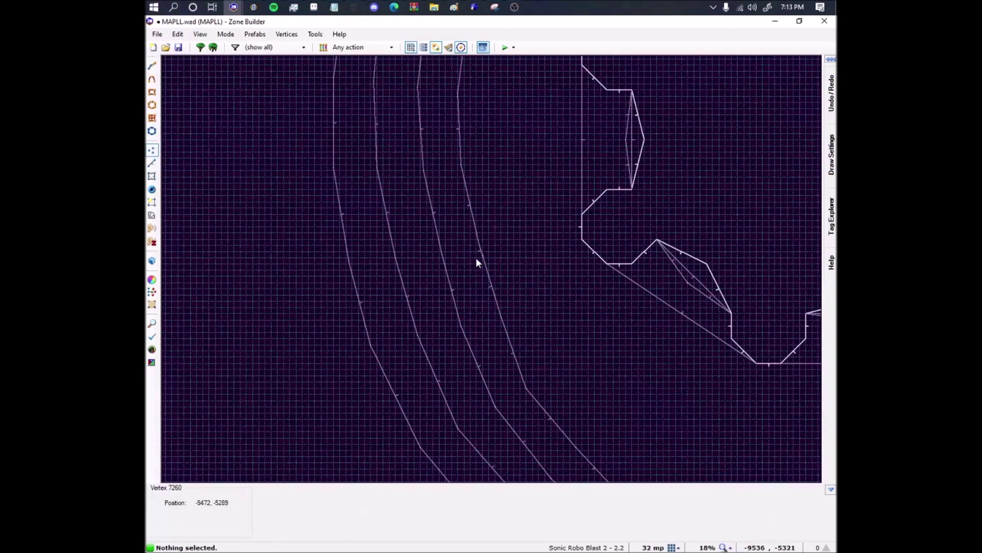
{"action": "scroll", "coordinate": [497, 246], "scroll_direction": "up", "scroll_amount": 4}
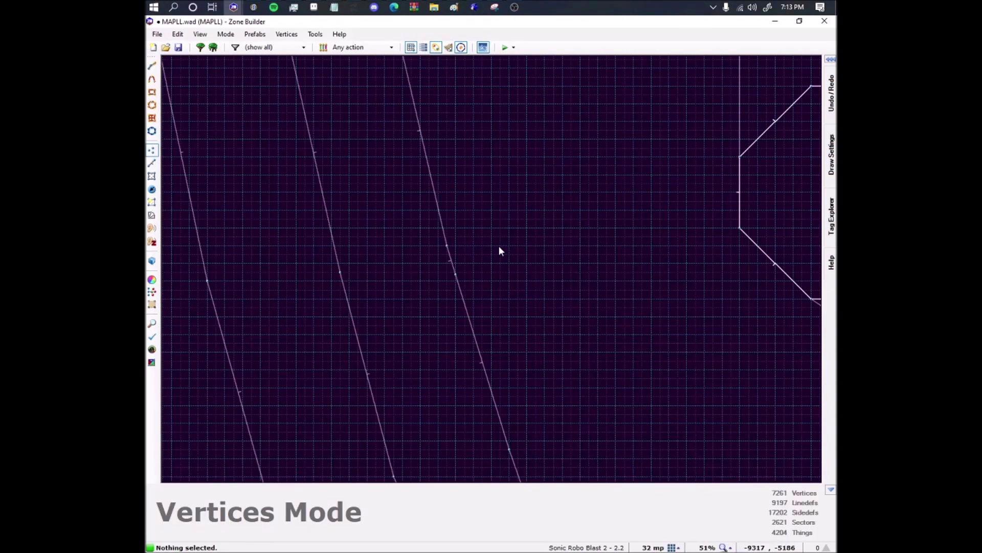
{"action": "key", "text": "ctrl+z"}
{"action": "scroll", "coordinate": [473, 252], "scroll_direction": "down", "scroll_amount": 5}
{"action": "right_click_drag", "start_coordinate": [469, 253], "coordinate": [468, 263]}
{"action": "scroll", "coordinate": [450, 267], "scroll_direction": "up", "scroll_amount": 4}
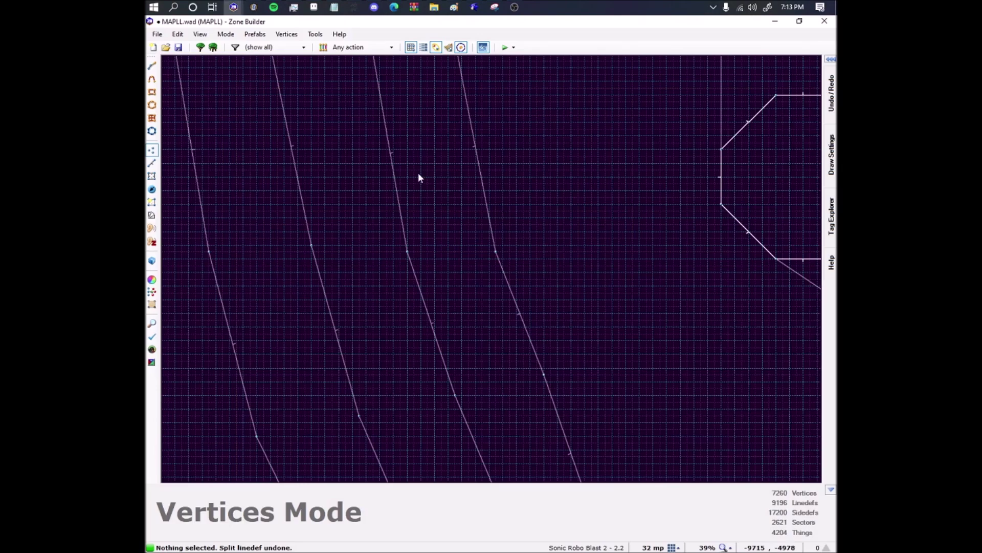
Shift the western bend vertices of the outer edge and outer dividing line outward, placing the outer edge's lower bend at -10720, -6272.
{"action": "scroll", "coordinate": [394, 209], "scroll_direction": "down", "scroll_amount": 1}
{"action": "key", "text": "space"}
{"action": "scroll", "coordinate": [491, 236], "scroll_direction": "down", "scroll_amount": 3}
{"action": "scroll", "coordinate": [469, 250], "scroll_direction": "up", "scroll_amount": 1}
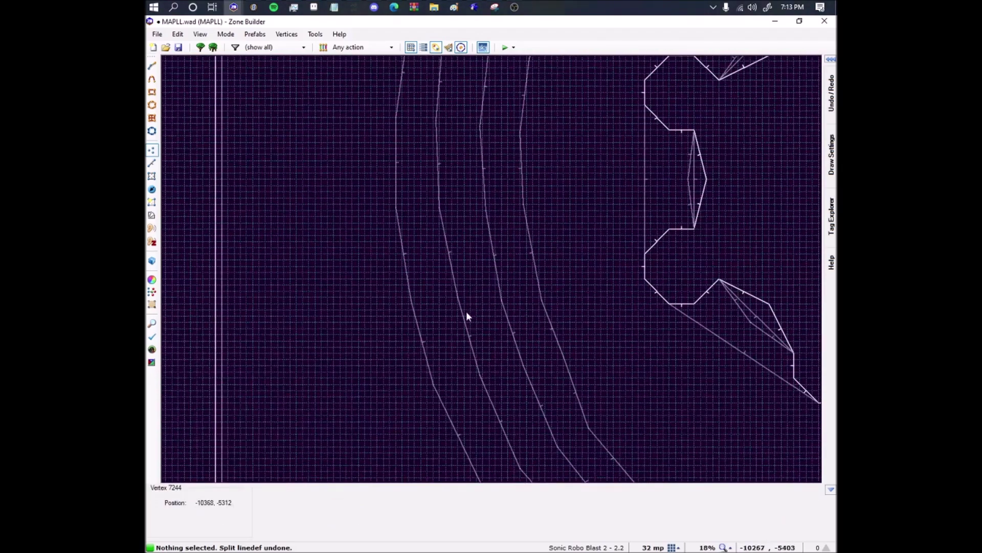
{"action": "left_click_drag", "start_coordinate": [409, 299], "coordinate": [451, 301]}
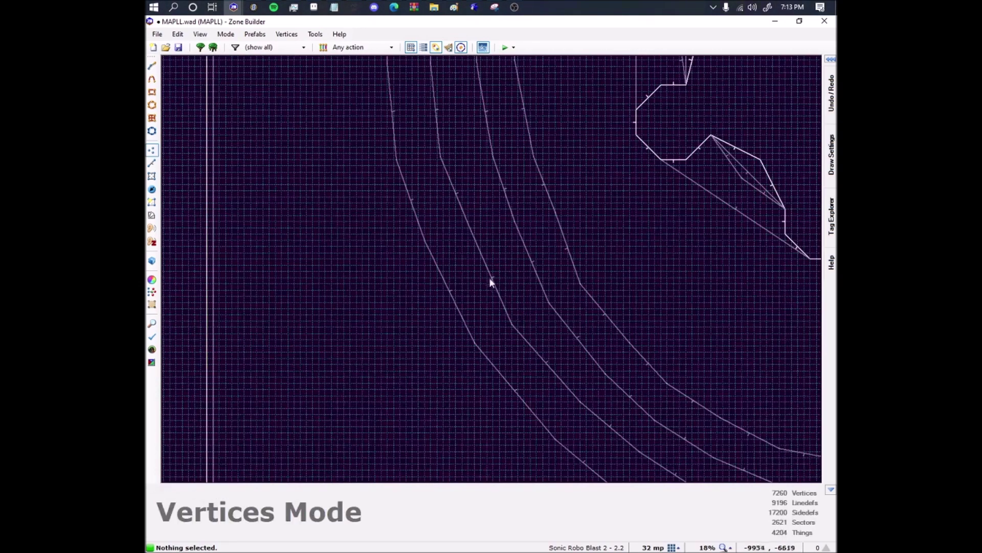
{"action": "scroll", "coordinate": [473, 273], "scroll_direction": "up", "scroll_amount": 3}
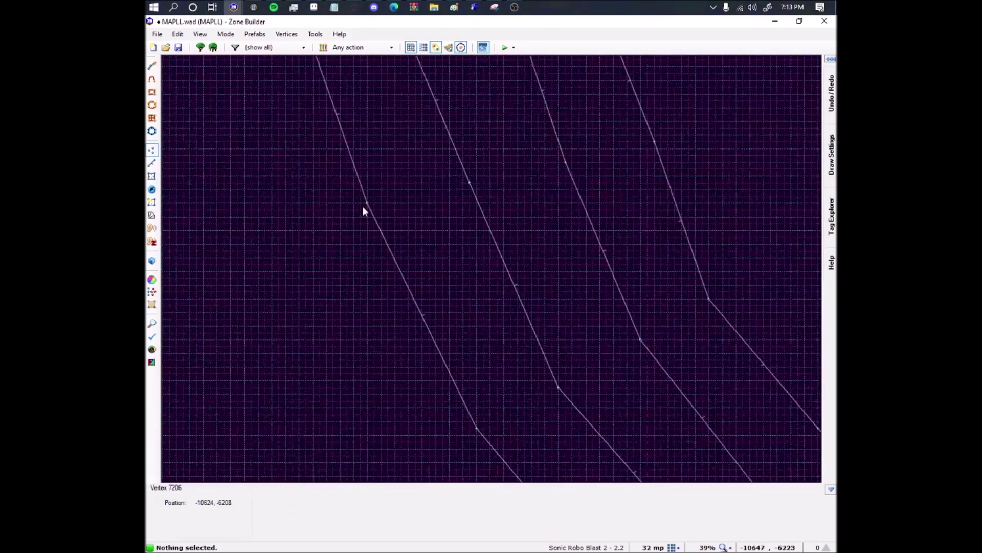
{"action": "right_click_drag", "start_coordinate": [363, 206], "coordinate": [348, 217]}
{"action": "scroll", "coordinate": [349, 224], "scroll_direction": "down", "scroll_amount": 2}
{"action": "scroll", "coordinate": [360, 231], "scroll_direction": "down", "scroll_amount": 5}
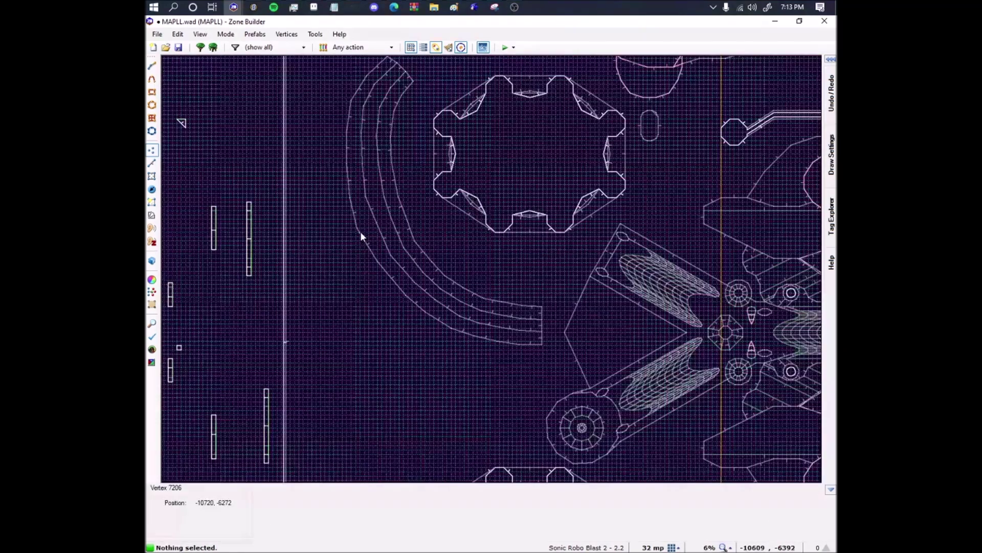
{"action": "scroll", "coordinate": [360, 232], "scroll_direction": "up", "scroll_amount": 2}
{"action": "key", "text": "v"}
{"action": "left_click", "coordinate": [394, 213]}
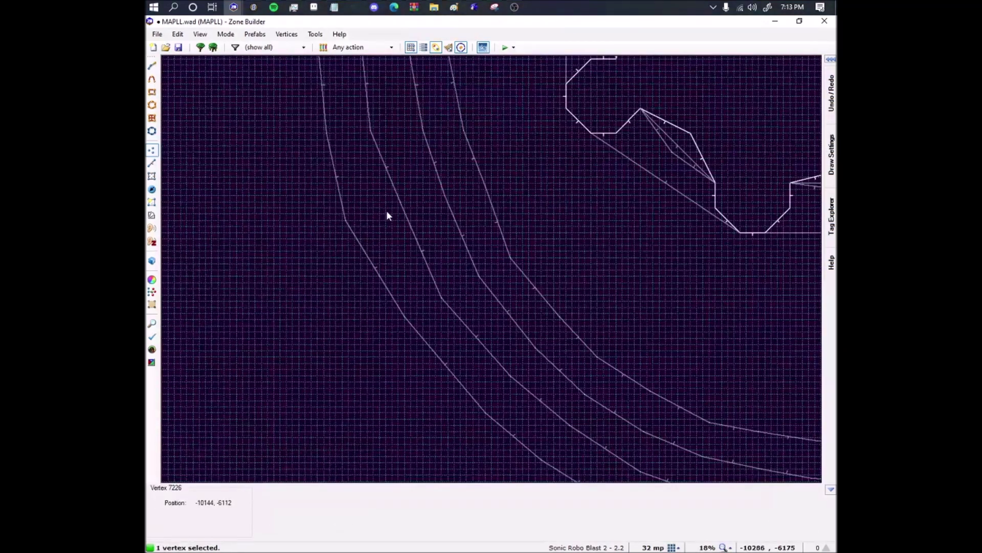
{"action": "right_click", "coordinate": [504, 296]}
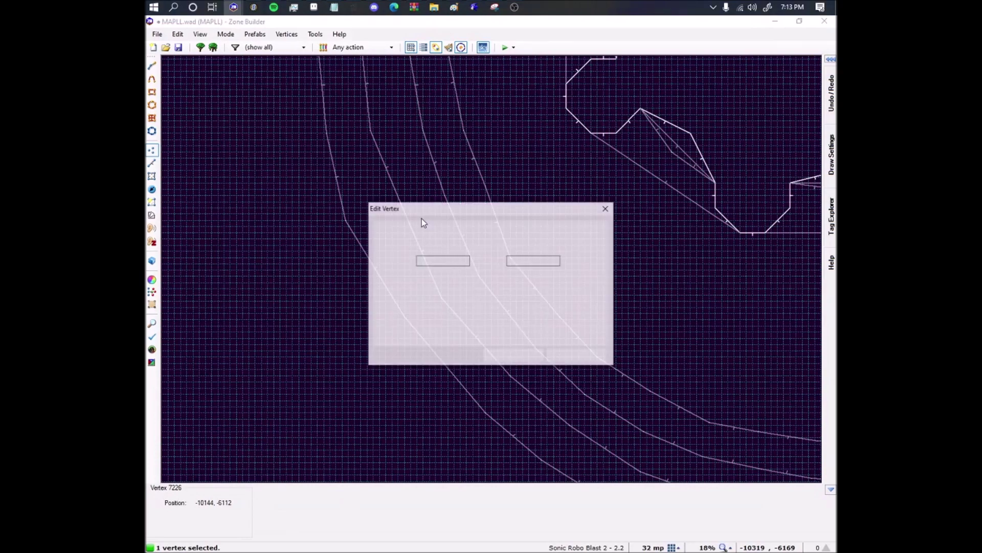
{"action": "key", "text": "Escape"}
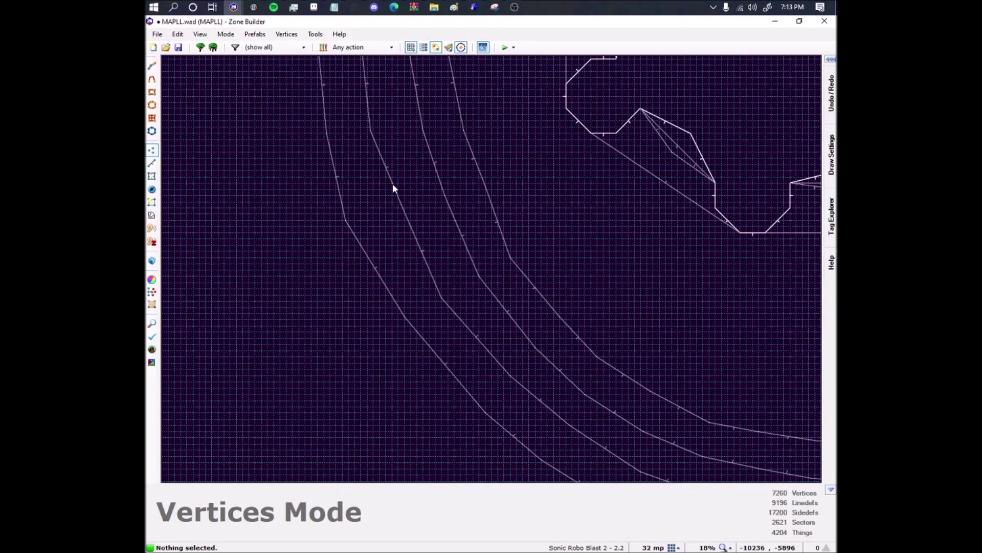
Even out the band's width on the western curve by repositioning the bend vertices of the outer dividing line and inner edge.
{"action": "left_click_drag", "start_coordinate": [392, 183], "coordinate": [399, 204]}
{"action": "right_click_drag", "start_coordinate": [400, 205], "coordinate": [402, 205]}
{"action": "right_click_drag", "start_coordinate": [401, 205], "coordinate": [391, 213]}
{"action": "left_click_drag", "start_coordinate": [389, 212], "coordinate": [390, 212]}
{"action": "left_click_drag", "start_coordinate": [436, 189], "coordinate": [481, 197]}
{"action": "right_click_drag", "start_coordinate": [480, 194], "coordinate": [481, 195]}
{"action": "scroll", "coordinate": [482, 196], "scroll_direction": "down", "scroll_amount": 5}
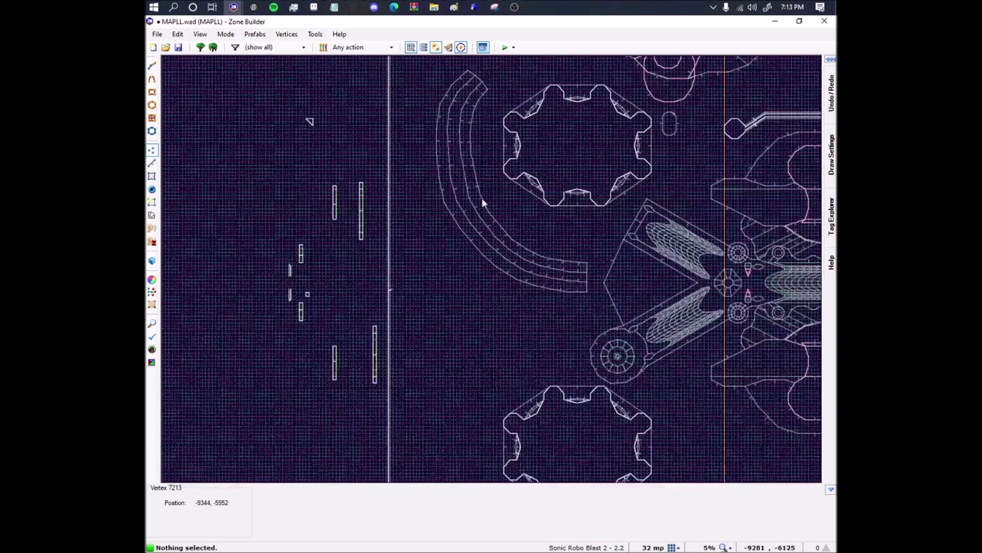
{"action": "scroll", "coordinate": [445, 203], "scroll_direction": "up", "scroll_amount": 5}
{"action": "left_click_drag", "start_coordinate": [446, 211], "coordinate": [454, 212]}
{"action": "scroll", "coordinate": [452, 212], "scroll_direction": "down", "scroll_amount": 2}
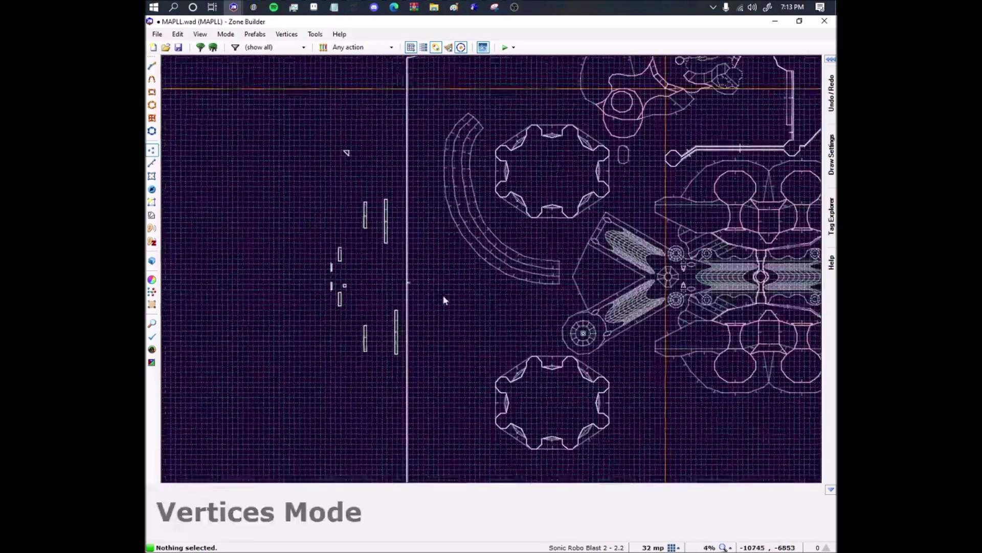
{"action": "scroll", "coordinate": [443, 295], "scroll_direction": "up", "scroll_amount": 2}
{"action": "scroll", "coordinate": [446, 213], "scroll_direction": "down", "scroll_amount": 3}
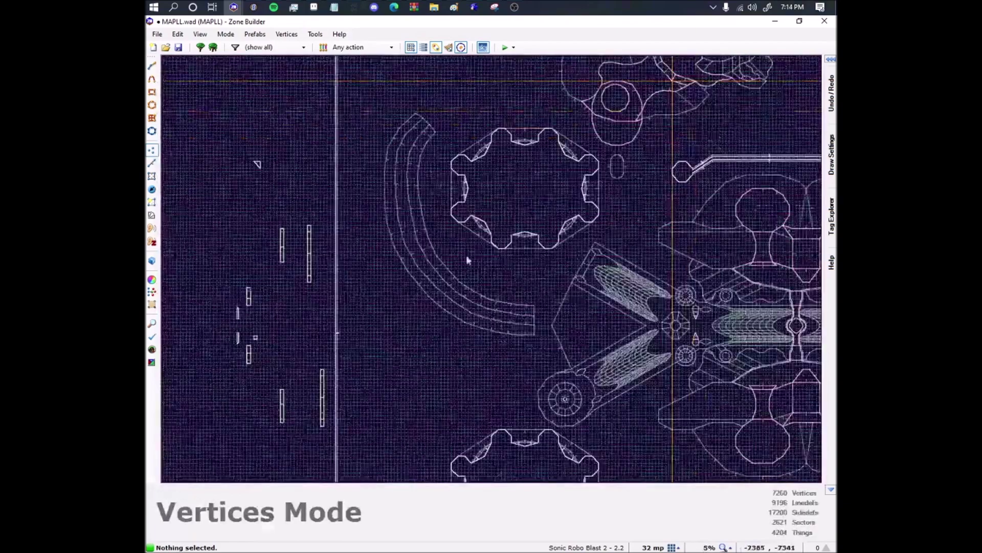
Draw a cross line through the bend vertices nearest the band's east end, from the outer edge to the inner edge.
{"action": "scroll", "coordinate": [467, 259], "scroll_direction": "up", "scroll_amount": 3}
{"action": "key", "text": "d"}
{"action": "scroll", "coordinate": [539, 339], "scroll_direction": "up", "scroll_amount": 3}
{"action": "left_click", "coordinate": [537, 374]}
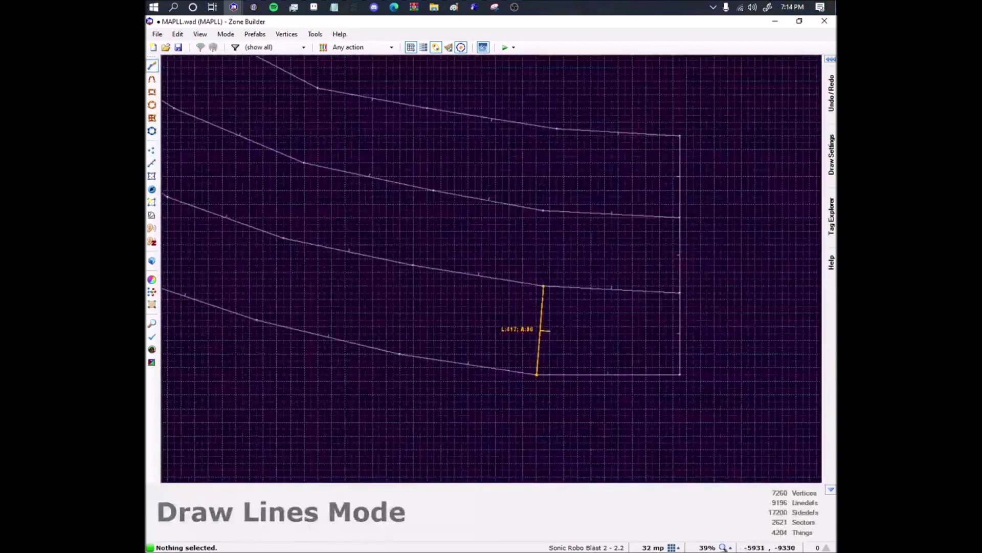
{"action": "left_click", "coordinate": [543, 211]}
{"action": "left_click", "coordinate": [557, 130]}
{"action": "right_click", "coordinate": [562, 133]}
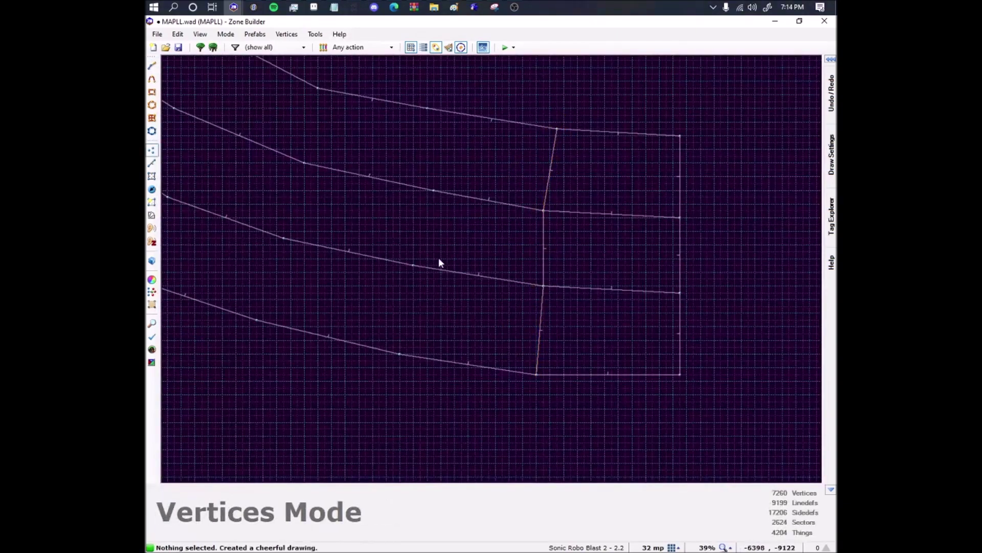
Draw a second cross line from outer to inner edge through the next set of bend vertices to the west.
{"action": "key", "text": "d"}
{"action": "left_click", "coordinate": [394, 353]}
{"action": "left_click", "coordinate": [414, 265]}
{"action": "left_click", "coordinate": [434, 191]}
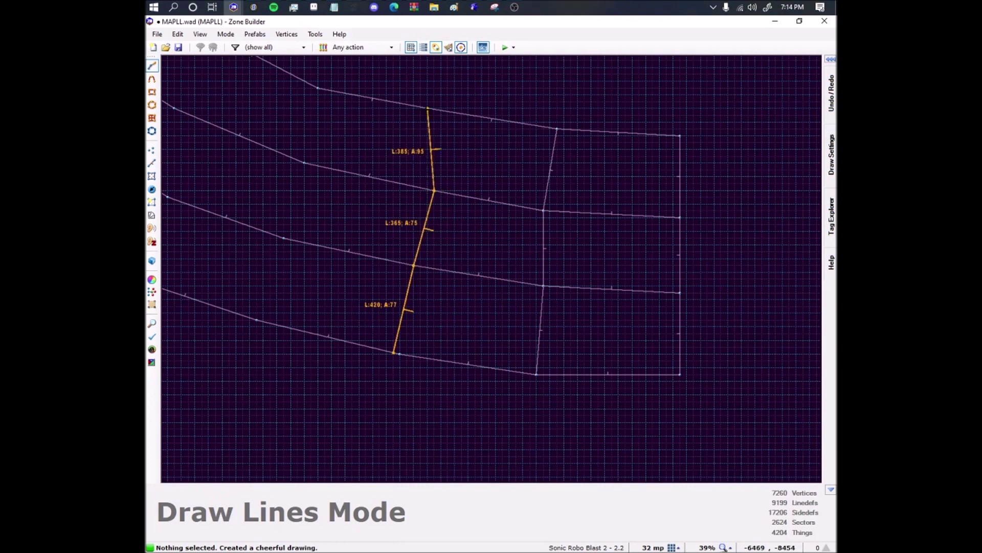
{"action": "left_click", "coordinate": [428, 109]}
{"action": "right_click", "coordinate": [423, 193]}
Draw the third and fourth cross lines across the band, connecting the next two rows of vertices toward the southwest.
{"action": "scroll", "coordinate": [456, 312], "scroll_direction": "down", "scroll_amount": 3}
{"action": "key", "text": "d"}
{"action": "scroll", "coordinate": [449, 337], "scroll_direction": "up", "scroll_amount": 2}
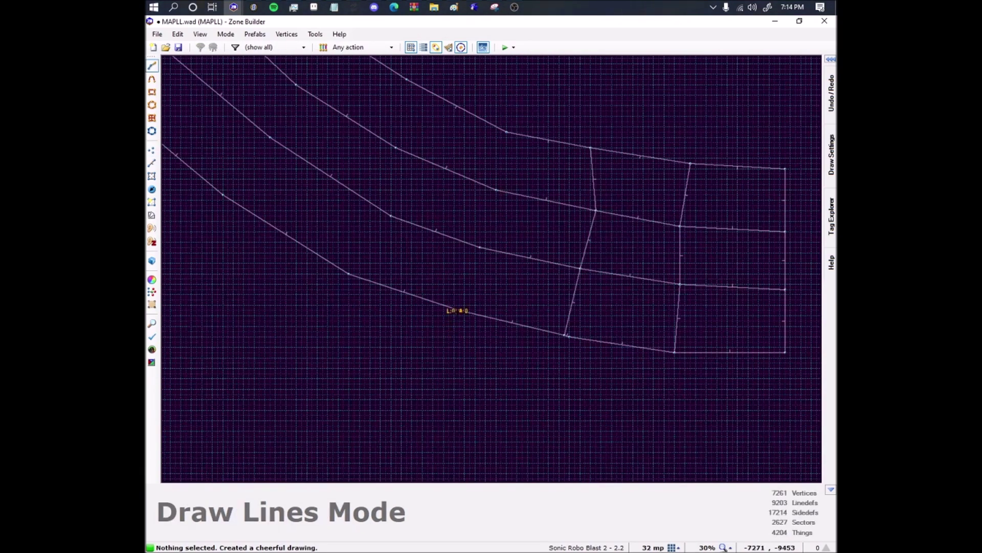
{"action": "right_click", "coordinate": [509, 135]}
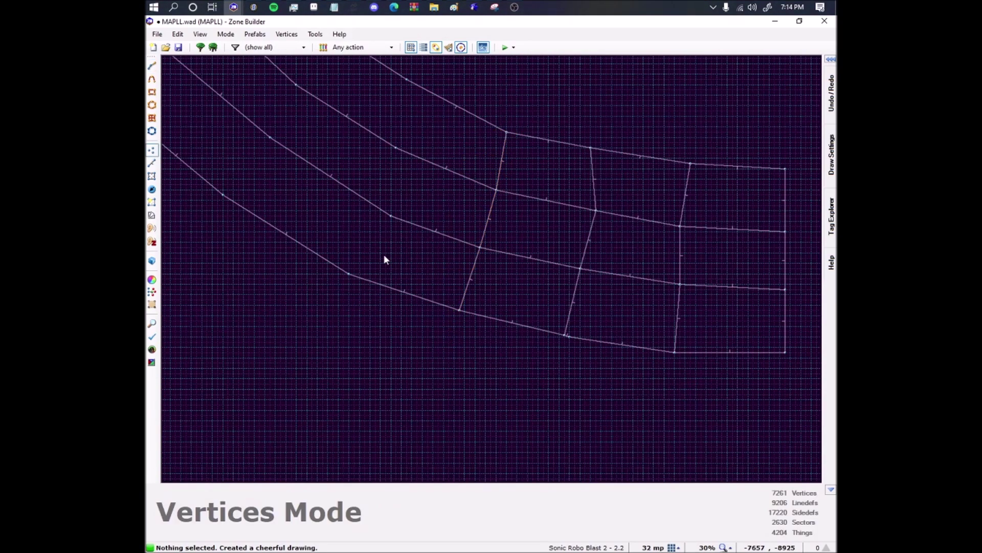
{"action": "key", "text": "d"}
{"action": "middle_click_drag", "start_coordinate": [398, 147], "coordinate": [525, 306]}
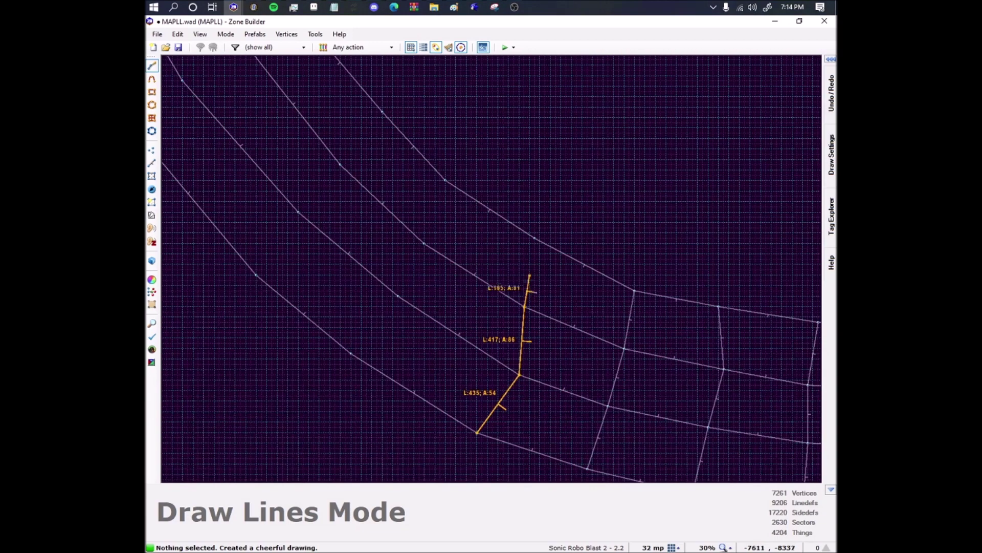
{"action": "left_click", "coordinate": [535, 238]}
{"action": "right_click", "coordinate": [534, 239]}
Draw the fifth cross line through the southwest bend vertices, from the outer edge over both dividing lines to the inner edge.
{"action": "key", "text": "d"}
{"action": "left_click", "coordinate": [351, 353]}
{"action": "left_click", "coordinate": [398, 296]}
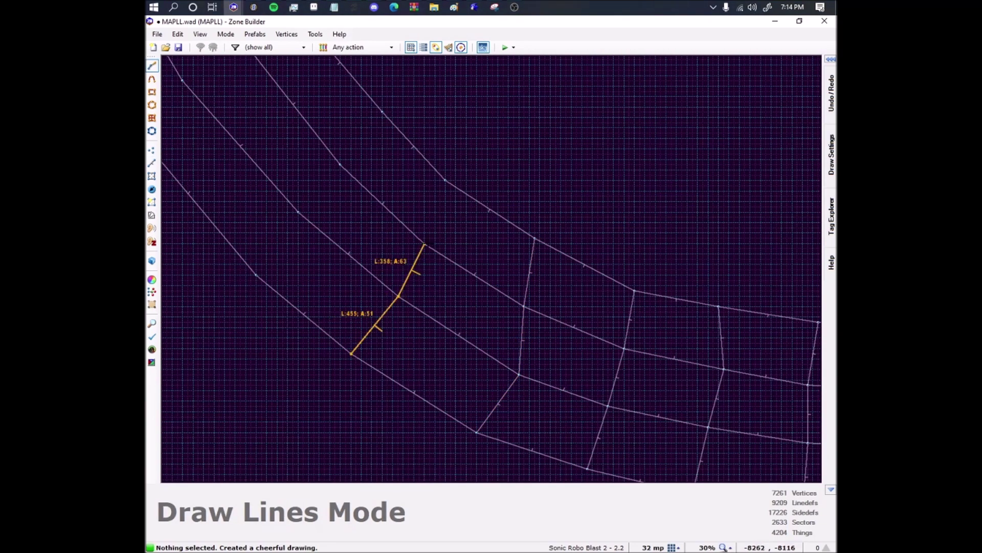
{"action": "left_click", "coordinate": [445, 180]}
{"action": "right_click", "coordinate": [445, 181]}
Draw the sixth cross line across the southwest curve, and straighten the fourth one by shifting its outer dividing line vertex northwest.
{"action": "key", "text": "d"}
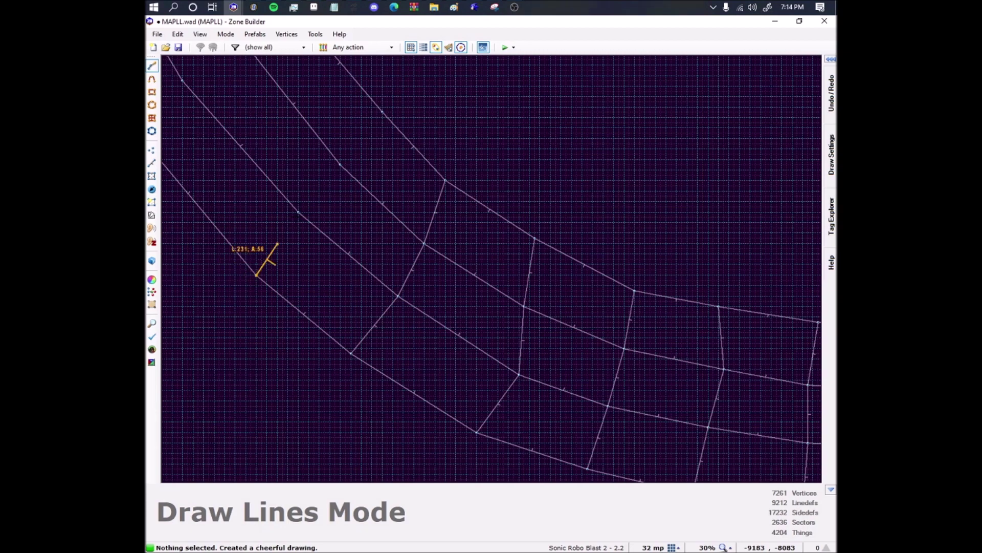
{"action": "left_click", "coordinate": [383, 114]}
{"action": "right_click", "coordinate": [384, 114]}
{"action": "middle_click_drag", "start_coordinate": [391, 171], "coordinate": [519, 326]}
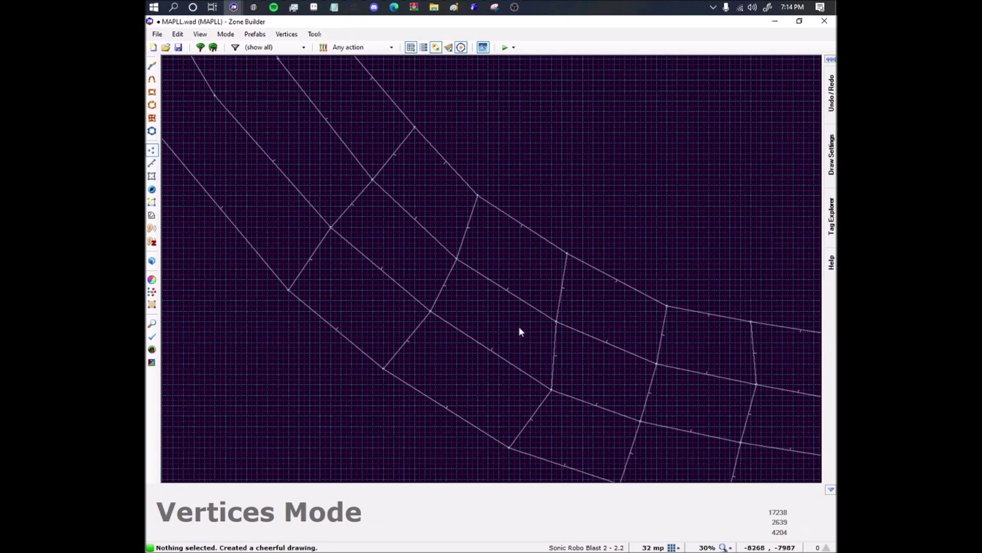
{"action": "right_click_drag", "start_coordinate": [557, 393], "coordinate": [541, 382]}
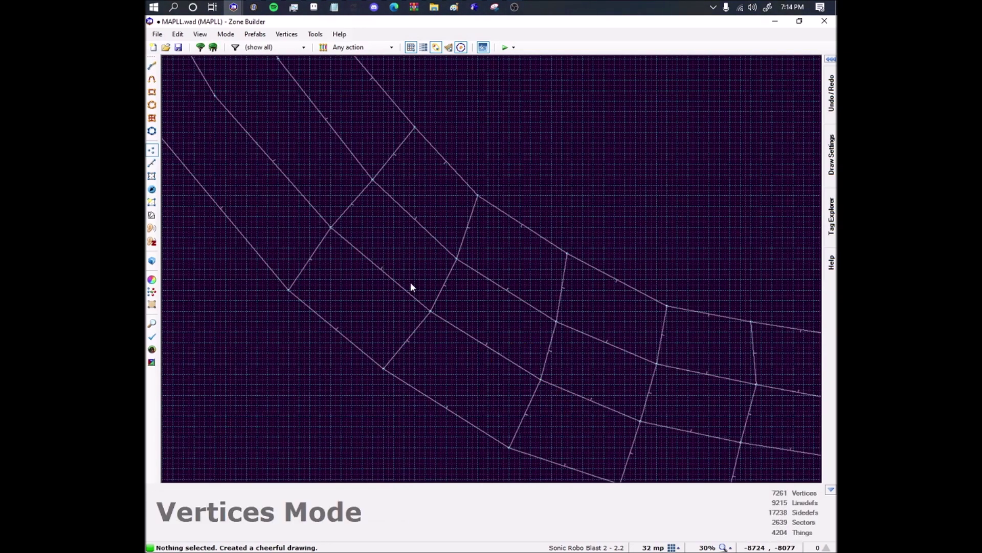
Draw the seventh cross line through the next bend vertices northwest of the sixth, from the outer edge to the inner edge.
{"action": "middle_click_drag", "start_coordinate": [318, 234], "coordinate": [501, 348]}
{"action": "key", "text": "d"}
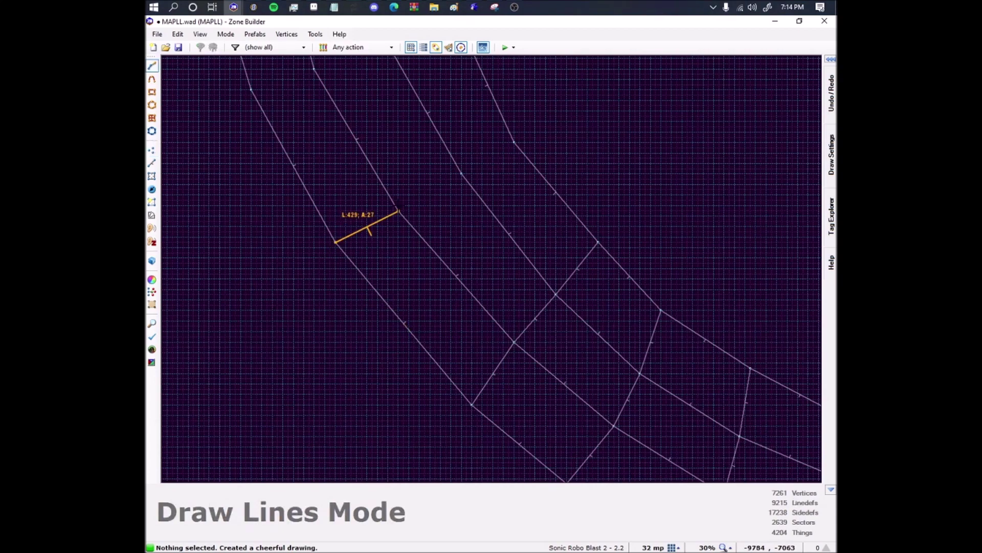
{"action": "left_click", "coordinate": [459, 175]}
{"action": "middle_click_drag", "start_coordinate": [454, 157], "coordinate": [487, 295]}
{"action": "scroll", "coordinate": [487, 296], "scroll_direction": "down", "scroll_amount": 2}
Draw the eighth cross line from the outer edge over both dividing lines to the inner edge vertex.
{"action": "key", "text": "d"}
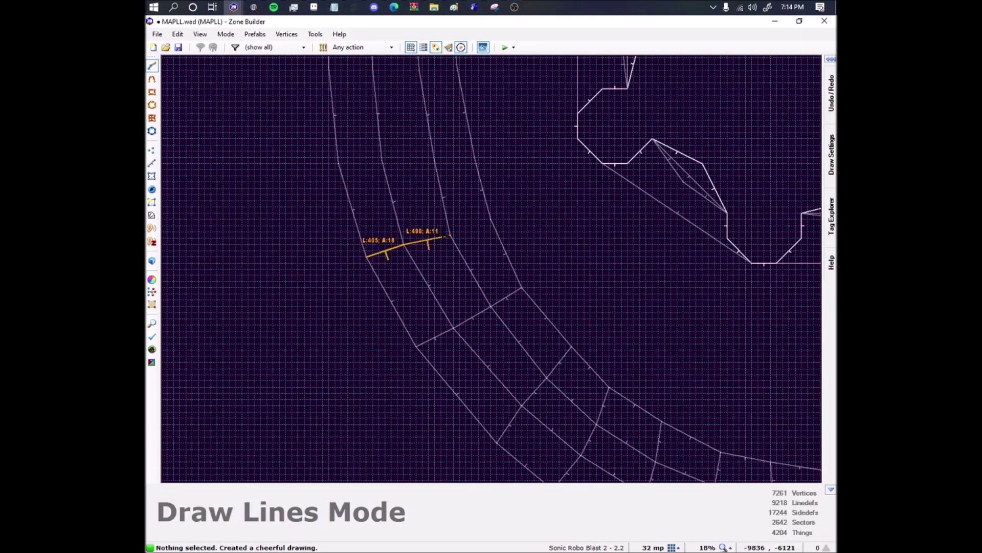
{"action": "left_click", "coordinate": [450, 235]}
{"action": "left_click", "coordinate": [491, 220]}
{"action": "right_click", "coordinate": [490, 220]}
Draw the ninth and tenth cross lines across the band's west side, connecting the next two rows of vertices northward.
{"action": "key", "text": "d"}
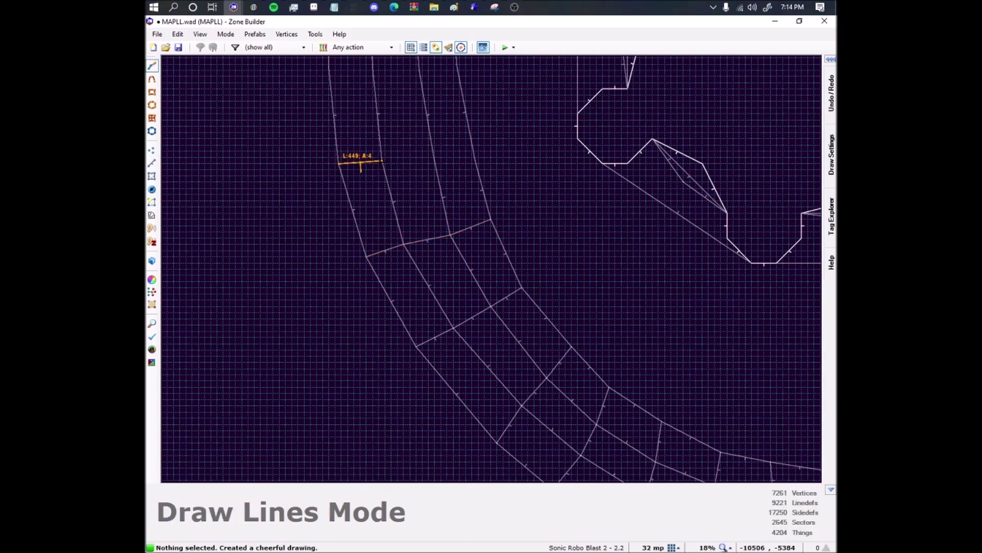
{"action": "right_click", "coordinate": [485, 164]}
{"action": "scroll", "coordinate": [404, 169], "scroll_direction": "up", "scroll_amount": 3}
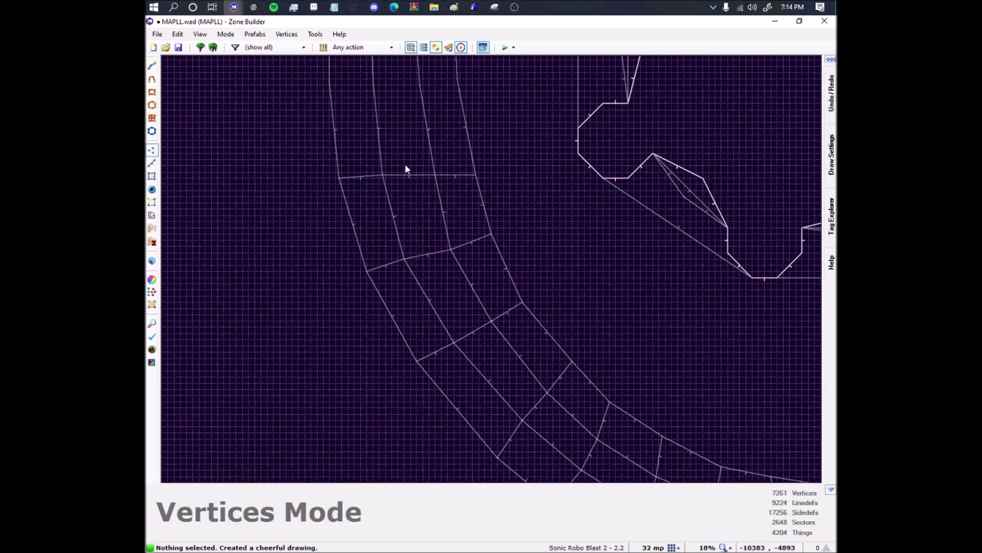
{"action": "key", "text": "d"}
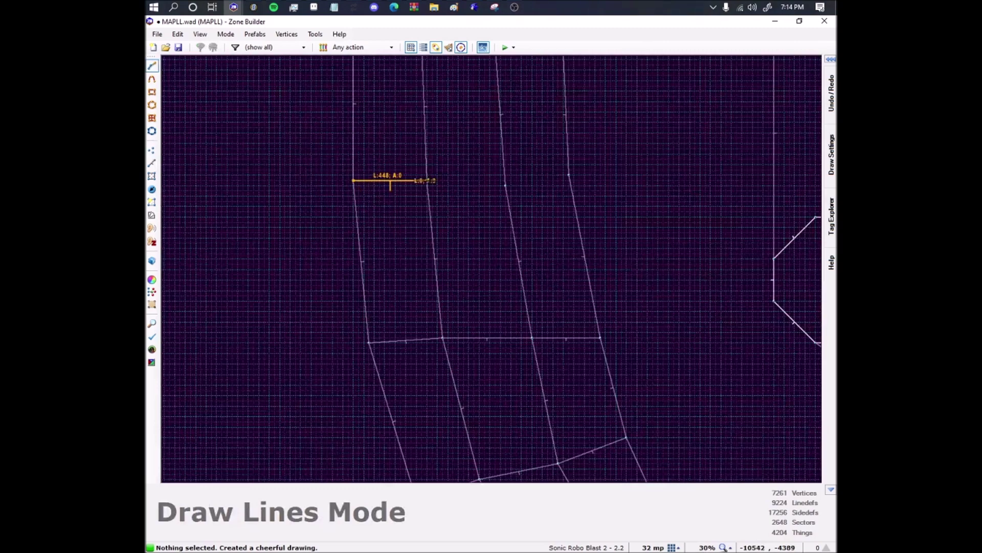
{"action": "right_click", "coordinate": [569, 175]}
Draw the eleventh and twelfth cross lines through the next two rows of bend vertices toward the north end.
{"action": "middle_click_drag", "start_coordinate": [494, 233], "coordinate": [499, 430]}
{"action": "key", "text": "d"}
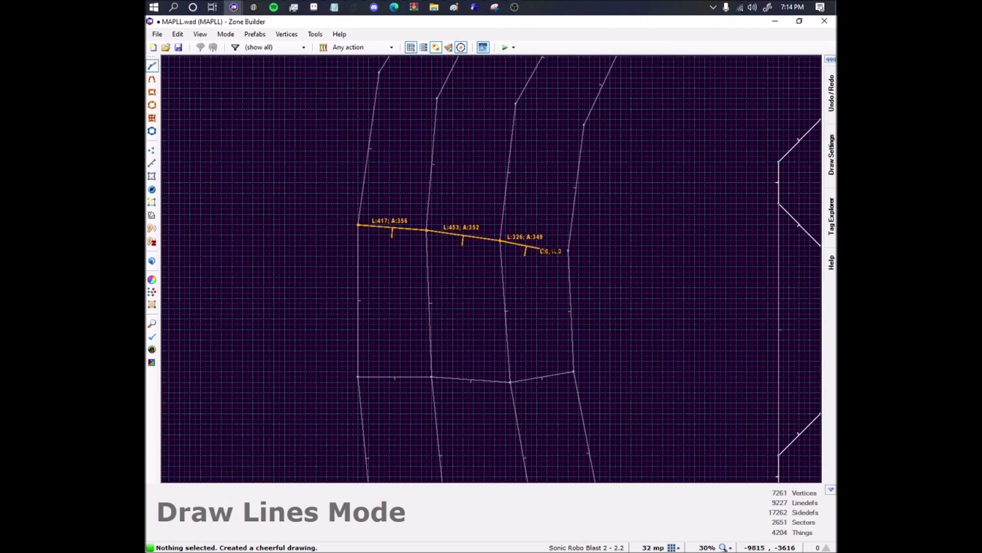
{"action": "key", "text": "Escape"}
{"action": "key", "text": "d"}
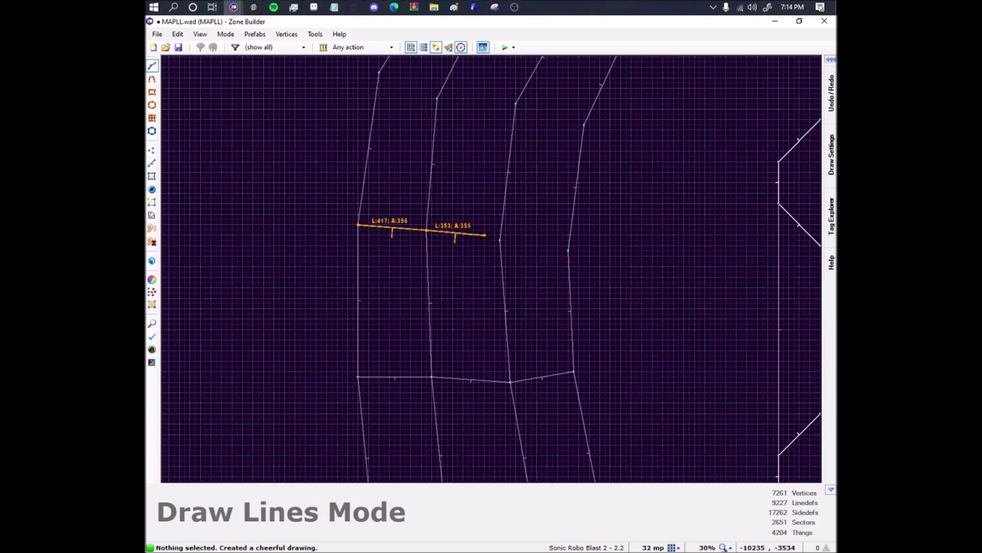
{"action": "middle_click_drag", "start_coordinate": [514, 317], "coordinate": [486, 468]}
{"action": "key", "text": "d"}
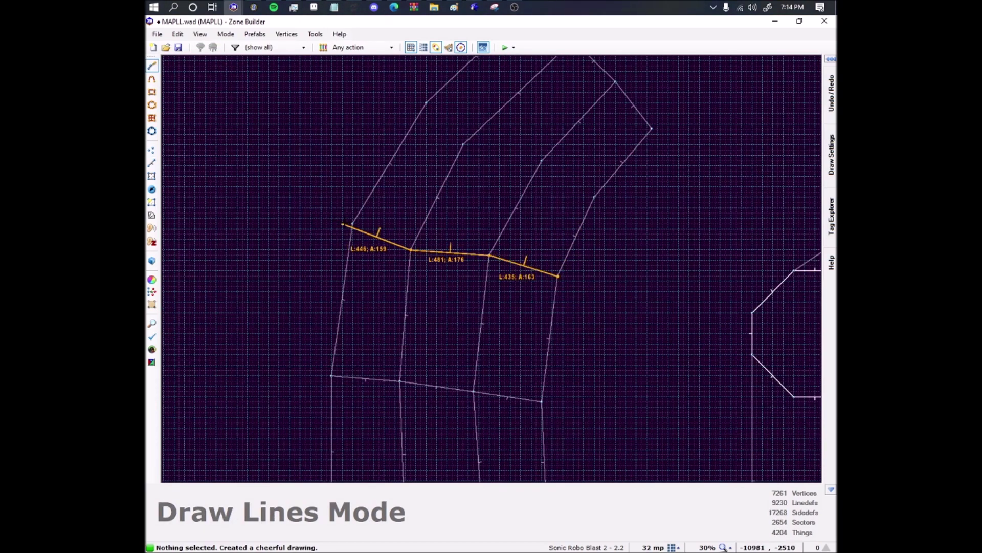
{"action": "right_click", "coordinate": [368, 231]}
{"action": "key", "text": "d"}
{"action": "left_click", "coordinate": [593, 197]}
{"action": "key", "text": "Escape"}
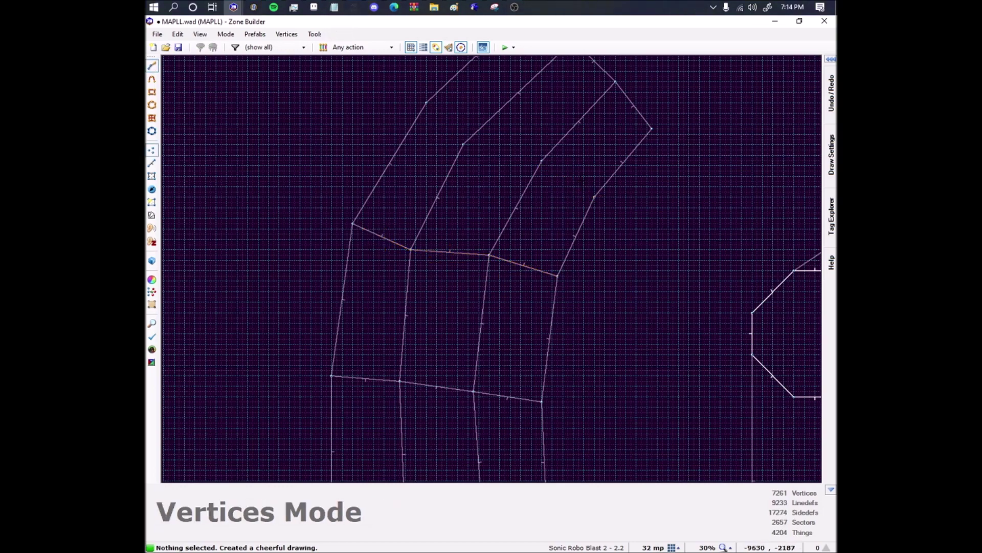
Draw the thirteenth cross line near the north end, from the inner edge over both dividing lines to the outer edge.
{"action": "key", "text": "d"}
{"action": "left_click", "coordinate": [592, 195]}
{"action": "left_click", "coordinate": [463, 144]}
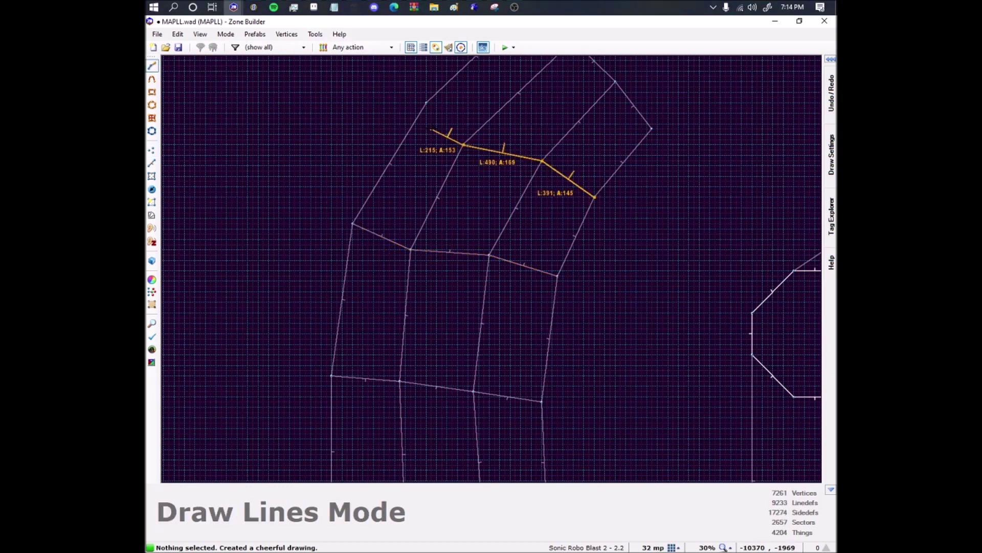
{"action": "left_click", "coordinate": [427, 102]}
Straighten the thirteenth and twelfth cross lines by shifting their outer dividing line vertices northeast, and the tenth by raising its inner dividing line vertex.
{"action": "right_click_drag", "start_coordinate": [428, 251], "coordinate": [449, 223]}
{"action": "middle_click_drag", "start_coordinate": [384, 345], "coordinate": [417, 266]}
{"action": "left_click_drag", "start_coordinate": [417, 271], "coordinate": [423, 259]}
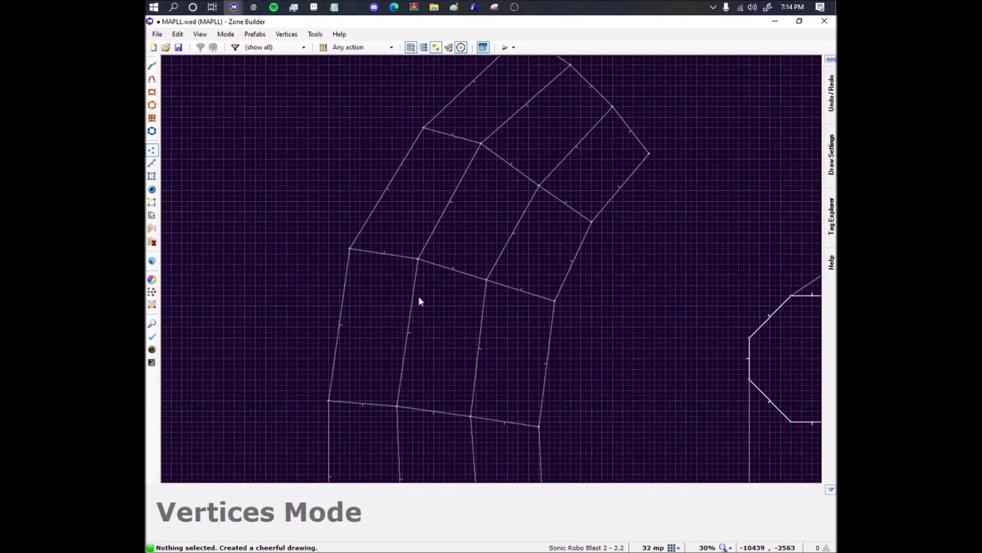
{"action": "scroll", "coordinate": [414, 322], "scroll_direction": "down", "scroll_amount": 4}
{"action": "scroll", "coordinate": [434, 298], "scroll_direction": "up", "scroll_amount": 3}
{"action": "right_click_drag", "start_coordinate": [437, 302], "coordinate": [440, 291]}
{"action": "scroll", "coordinate": [440, 290], "scroll_direction": "down", "scroll_amount": 6}
{"action": "scroll", "coordinate": [447, 290], "scroll_direction": "down", "scroll_amount": 1}
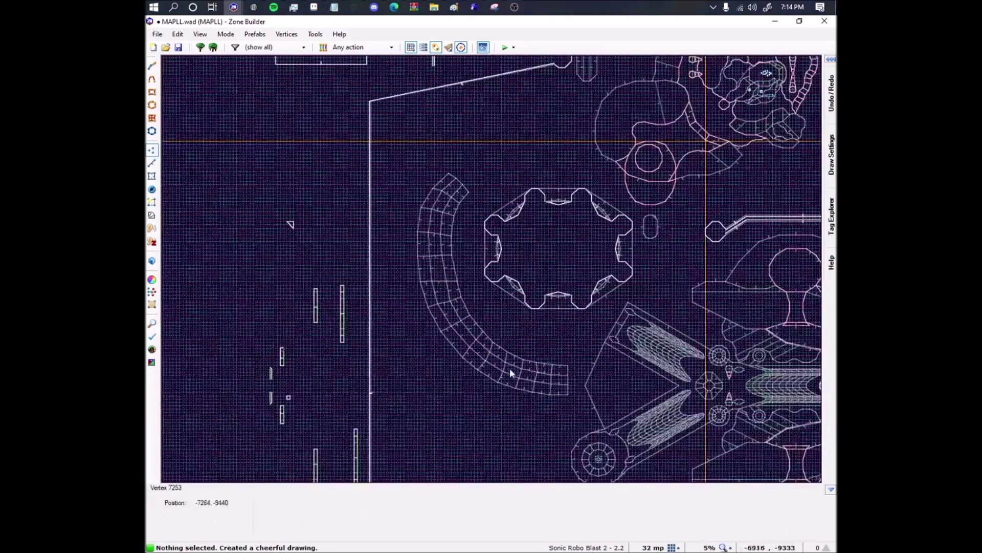
{"action": "scroll", "coordinate": [442, 184], "scroll_direction": "up", "scroll_amount": 8}
{"action": "left_click", "coordinate": [446, 138]}
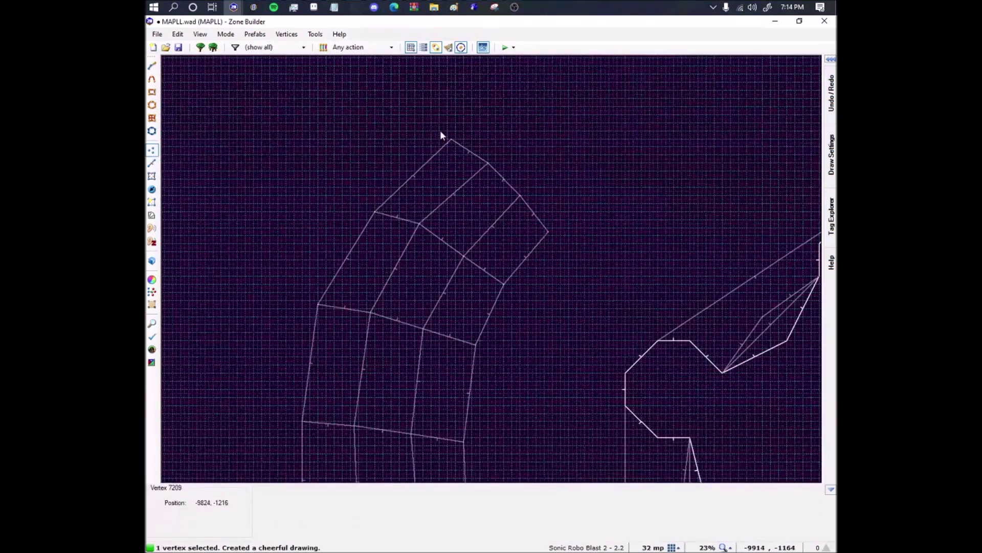
{"action": "right_click", "coordinate": [501, 183]}
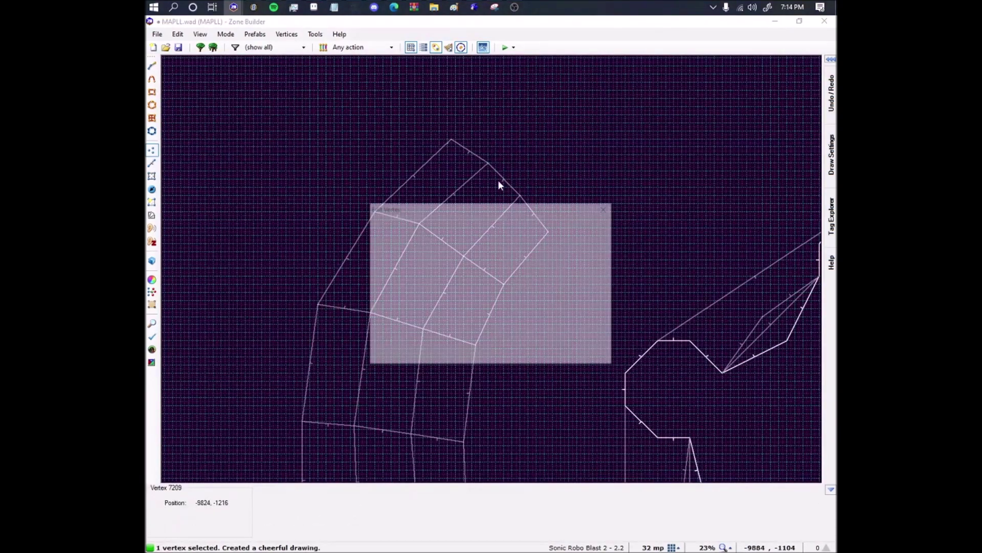
{"action": "left_click", "coordinate": [568, 357]}
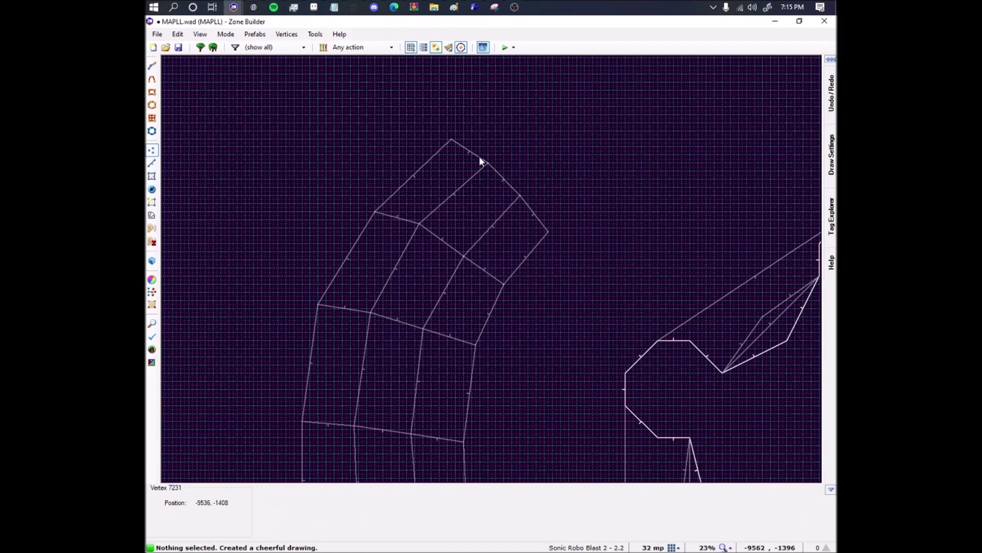
Round off the band's north end by moving its two middle vertices outward to the northeast, and clear the selection.
{"action": "left_click_drag", "start_coordinate": [479, 156], "coordinate": [543, 176]}
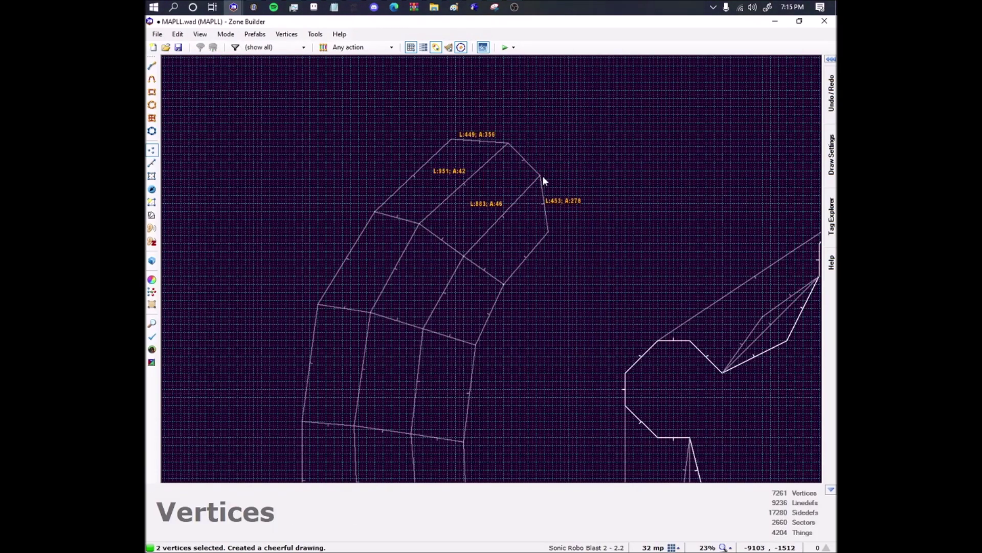
{"action": "scroll", "coordinate": [546, 189], "scroll_direction": "down", "scroll_amount": 5}
{"action": "key", "text": "c"}
Round off the band's southeast end by moving its two middle vertices outward to the east.
{"action": "scroll", "coordinate": [603, 392], "scroll_direction": "up", "scroll_amount": 7}
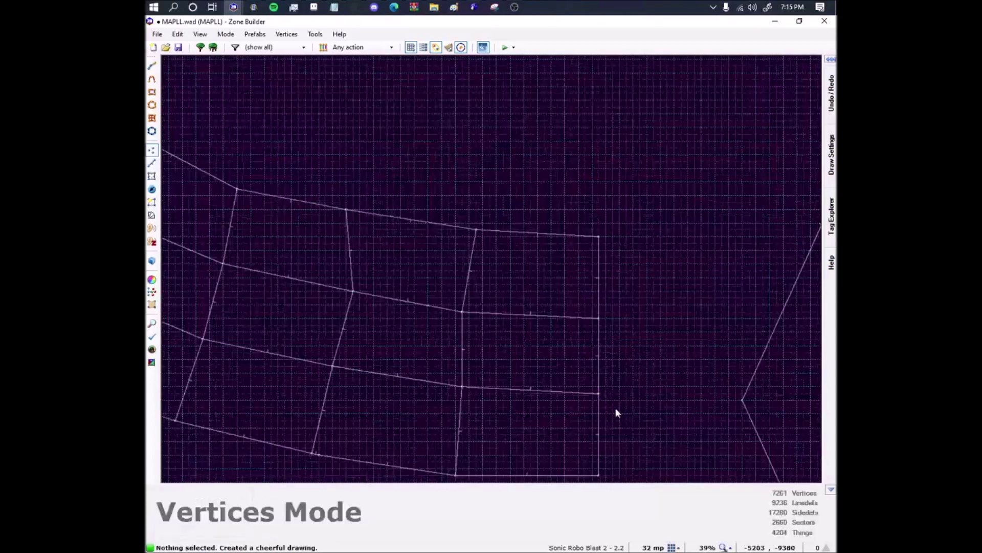
{"action": "left_click_drag", "start_coordinate": [616, 406], "coordinate": [571, 305]}
{"action": "right_click_drag", "start_coordinate": [599, 321], "coordinate": [633, 321]}
{"action": "left_click_drag", "start_coordinate": [634, 322], "coordinate": [636, 322]}
{"action": "scroll", "coordinate": [509, 307], "scroll_direction": "down", "scroll_amount": 4}
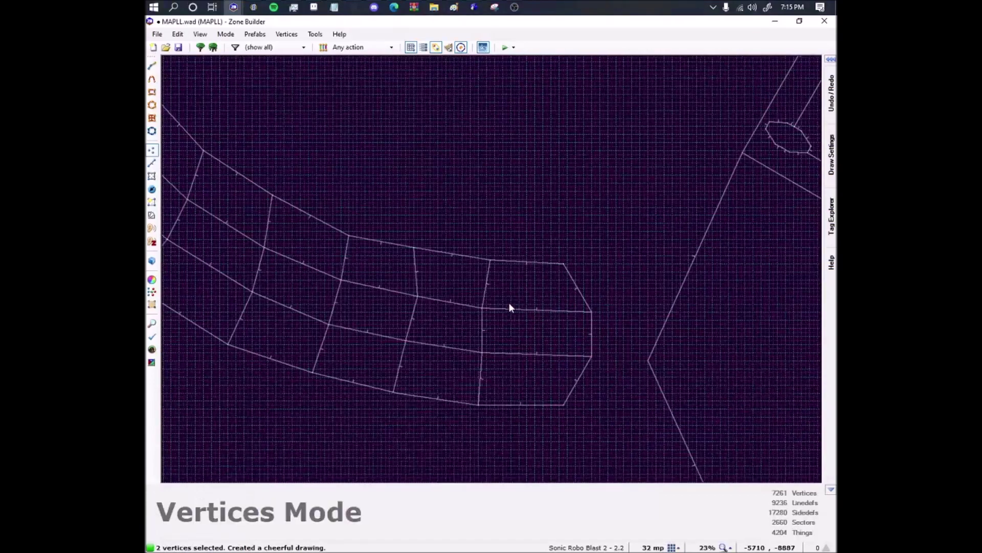
Straighten the two easternmost cross lines by moving the second's inner dividing line vertex and the first's inner edge vertex west.
{"action": "scroll", "coordinate": [445, 295], "scroll_direction": "up", "scroll_amount": 4}
{"action": "mouse_move", "coordinate": [443, 289]}
{"action": "left_mouse_down"}
{"action": "mouse_move", "coordinate": [431, 286]}
{"action": "mouse_move", "coordinate": [438, 291]}
{"action": "left_mouse_up"}
{"action": "scroll", "coordinate": [486, 325], "scroll_direction": "down", "scroll_amount": 4}
{"action": "scroll", "coordinate": [487, 328], "scroll_direction": "up", "scroll_amount": 3}
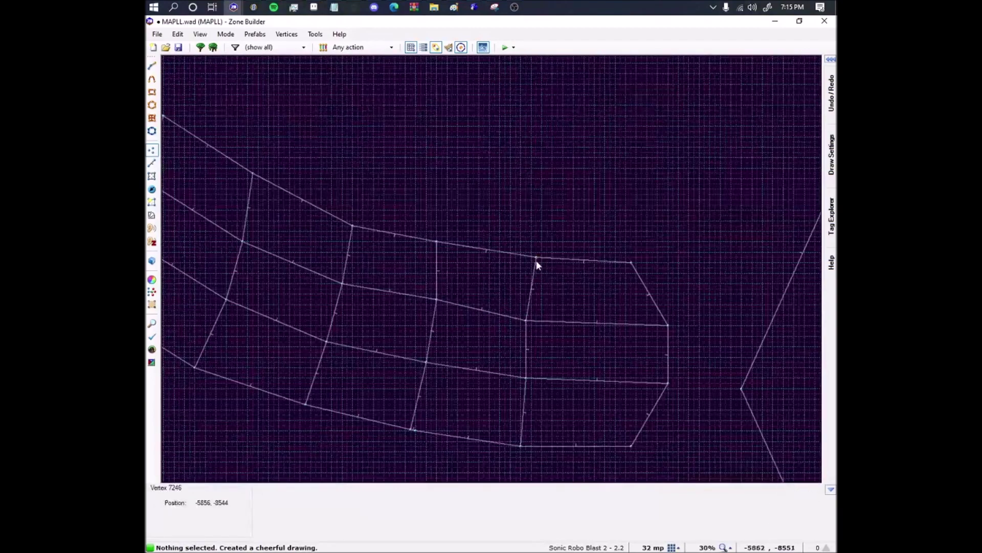
{"action": "left_click_drag", "start_coordinate": [536, 259], "coordinate": [523, 255]}
{"action": "scroll", "coordinate": [523, 257], "scroll_direction": "down", "scroll_amount": 3}
{"action": "scroll", "coordinate": [533, 262], "scroll_direction": "up", "scroll_amount": 2}
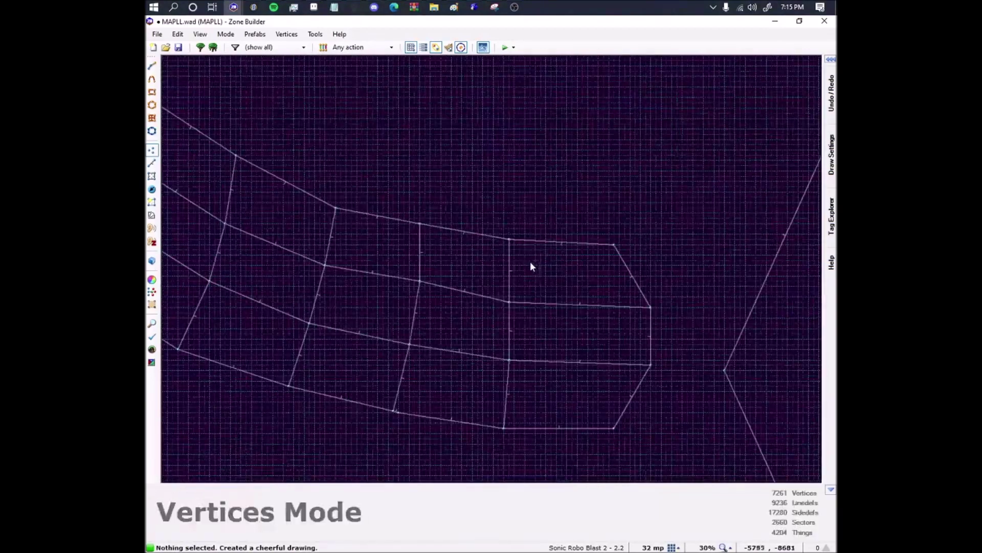
Shorten the band's southeast end segment by moving its four end vertices west, closer to the first cross line.
{"action": "left_click_drag", "start_coordinate": [601, 344], "coordinate": [550, 250]}
{"action": "scroll", "coordinate": [459, 222], "scroll_direction": "down", "scroll_amount": 4}
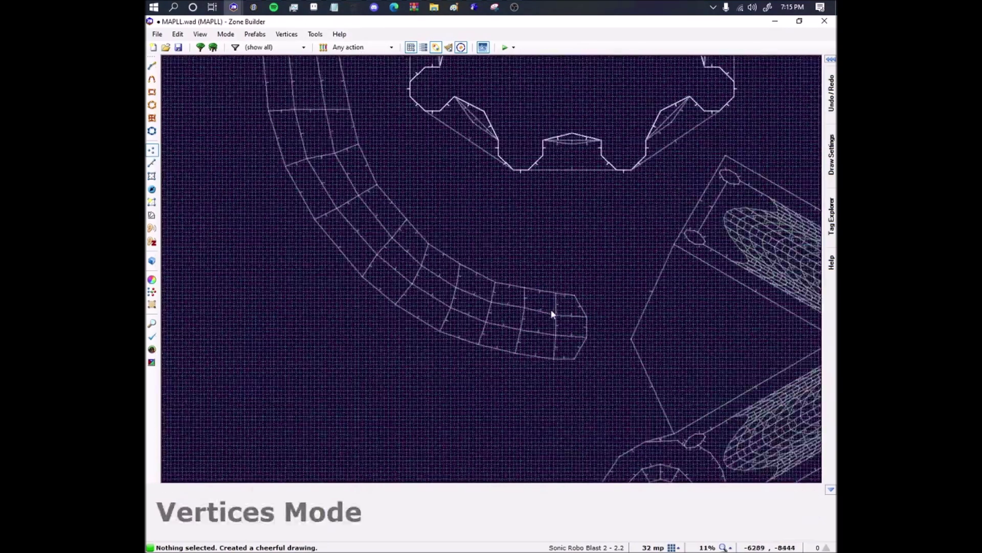
{"action": "scroll", "coordinate": [478, 401], "scroll_direction": "up", "scroll_amount": 1}
{"action": "scroll", "coordinate": [478, 401], "scroll_direction": "down", "scroll_amount": 2}
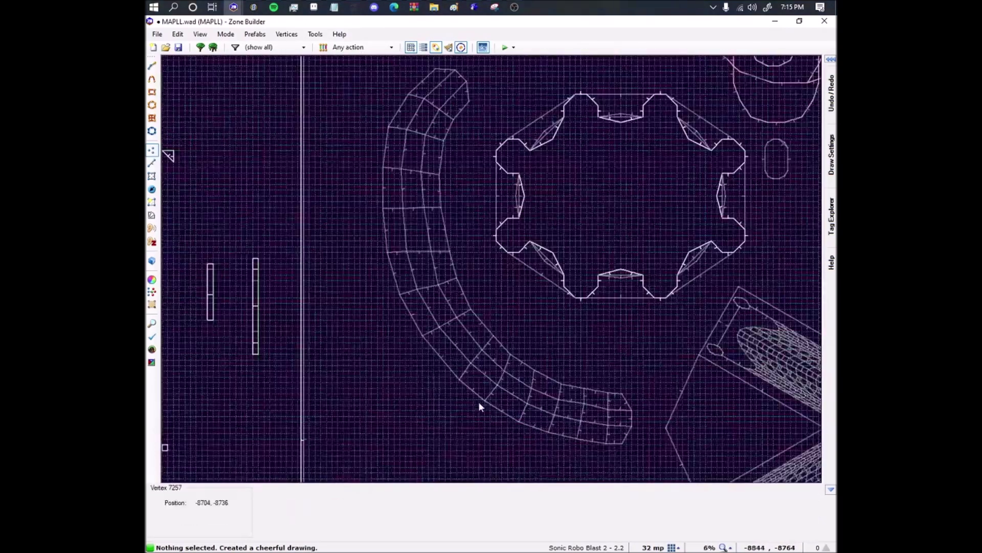
Smooth the southwest outer edge by moving the sixth cross line's outer vertex slightly west, and check the overall curve.
{"action": "scroll", "coordinate": [492, 397], "scroll_direction": "up", "scroll_amount": 4}
{"action": "left_click", "coordinate": [529, 351]}
{"action": "left_click_drag", "start_coordinate": [529, 348], "coordinate": [409, 328]}
{"action": "scroll", "coordinate": [409, 328], "scroll_direction": "down", "scroll_amount": 6}
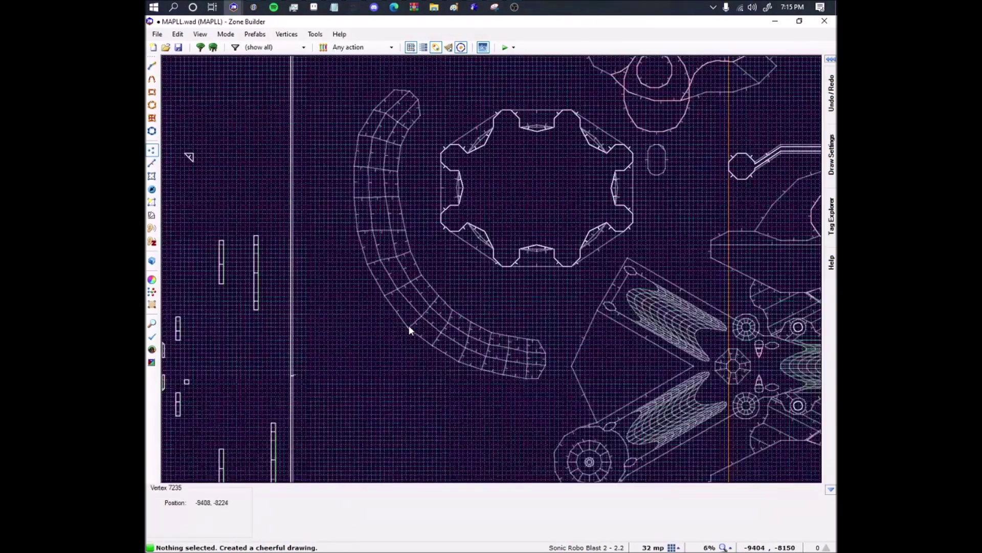
{"action": "scroll", "coordinate": [410, 327], "scroll_direction": "down", "scroll_amount": 2}
{"action": "scroll", "coordinate": [398, 207], "scroll_direction": "up", "scroll_amount": 7}
{"action": "scroll", "coordinate": [388, 163], "scroll_direction": "down", "scroll_amount": 5}
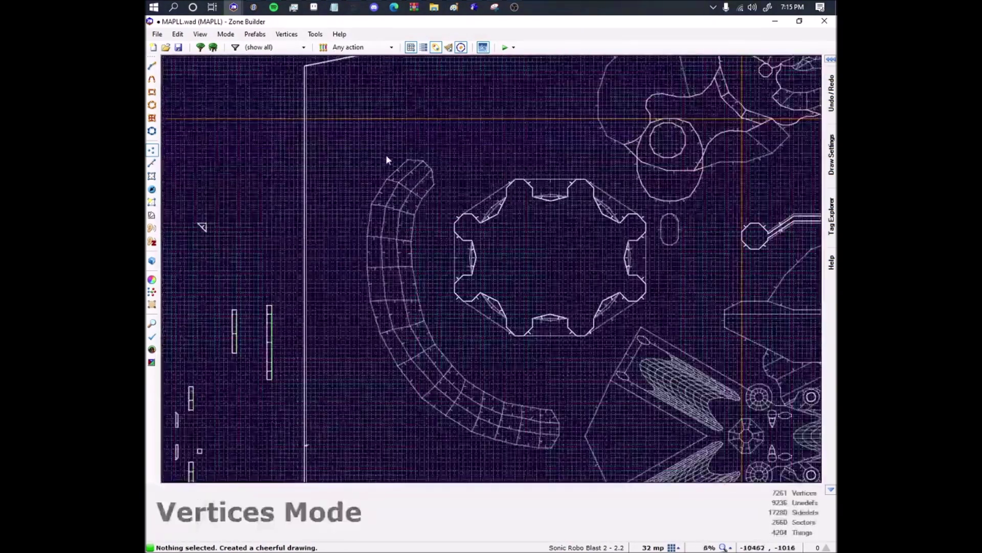
Draw a diagonal line from the north end's outer corner to the outer dividing line vertex on the thirteenth cross line.
{"action": "scroll", "coordinate": [388, 163], "scroll_direction": "down", "scroll_amount": 1}
{"action": "scroll", "coordinate": [400, 162], "scroll_direction": "up", "scroll_amount": 4}
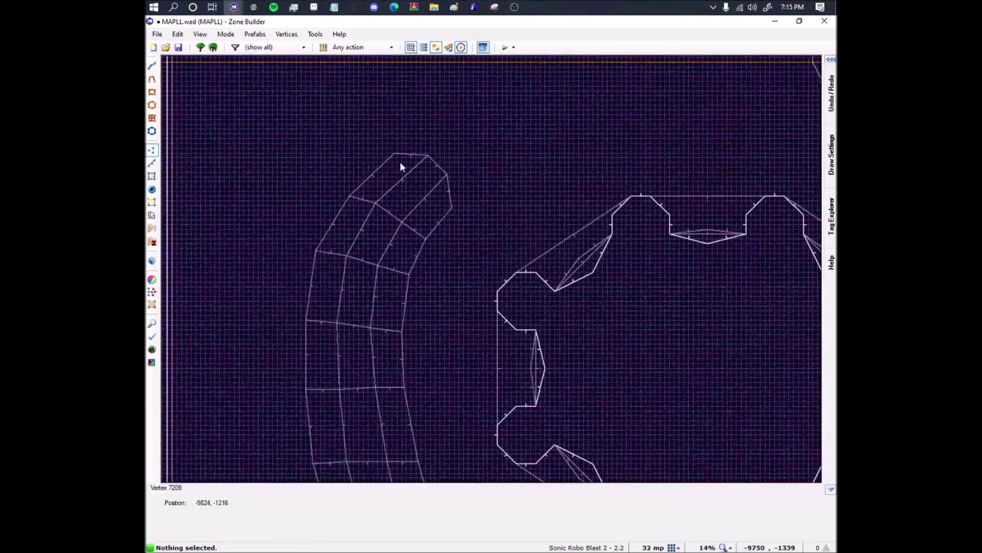
{"action": "key", "text": "d"}
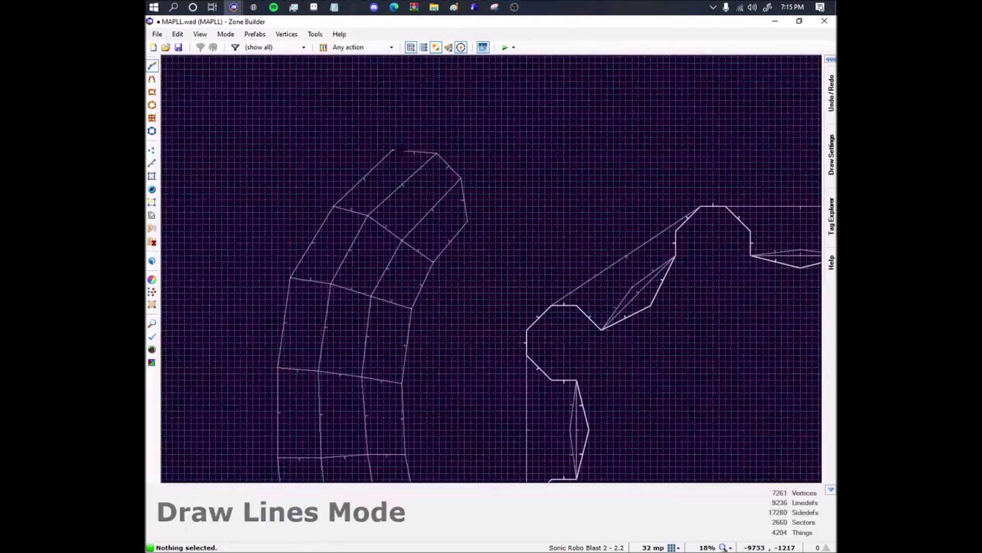
{"action": "right_click", "coordinate": [370, 219]}
Draw a diagonal from the thirteenth cross line's outer edge vertex to the twelfth's outer dividing line vertex.
{"action": "key", "text": "d"}
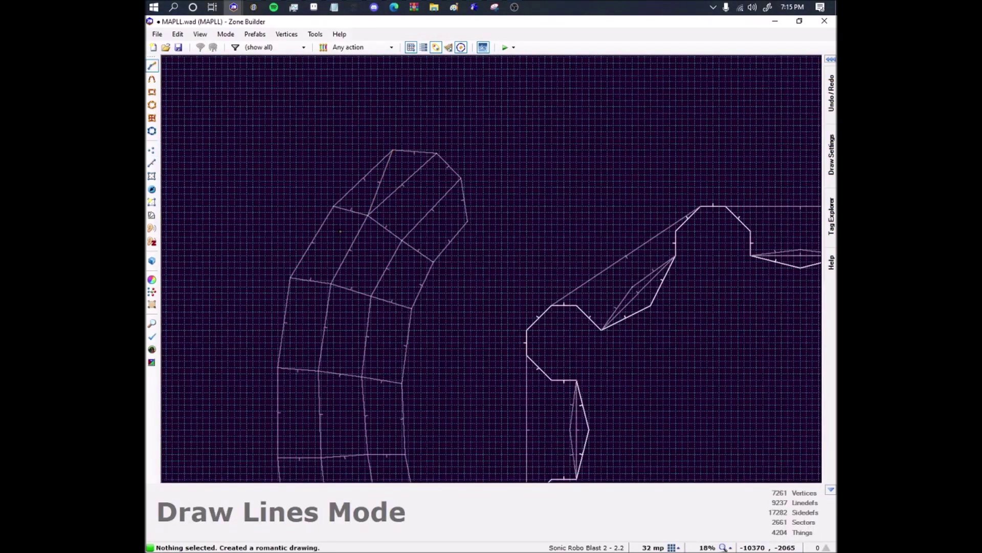
{"action": "scroll", "coordinate": [338, 237], "scroll_direction": "down", "scroll_amount": 2}
{"action": "key", "text": "space"}
{"action": "scroll", "coordinate": [343, 211], "scroll_direction": "up", "scroll_amount": 3}
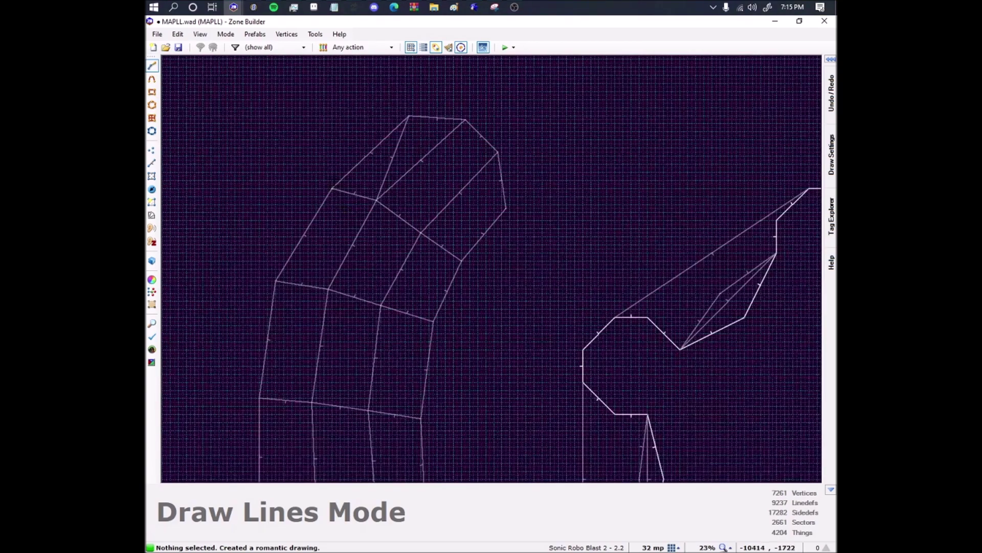
{"action": "left_click", "coordinate": [328, 289]}
{"action": "right_click", "coordinate": [329, 289]}
{"action": "key", "text": "space"}
Split the next two outer strip segments southward with diagonals, each from the northern outer edge vertex to the southern dividing line vertex.
{"action": "key", "text": "d"}
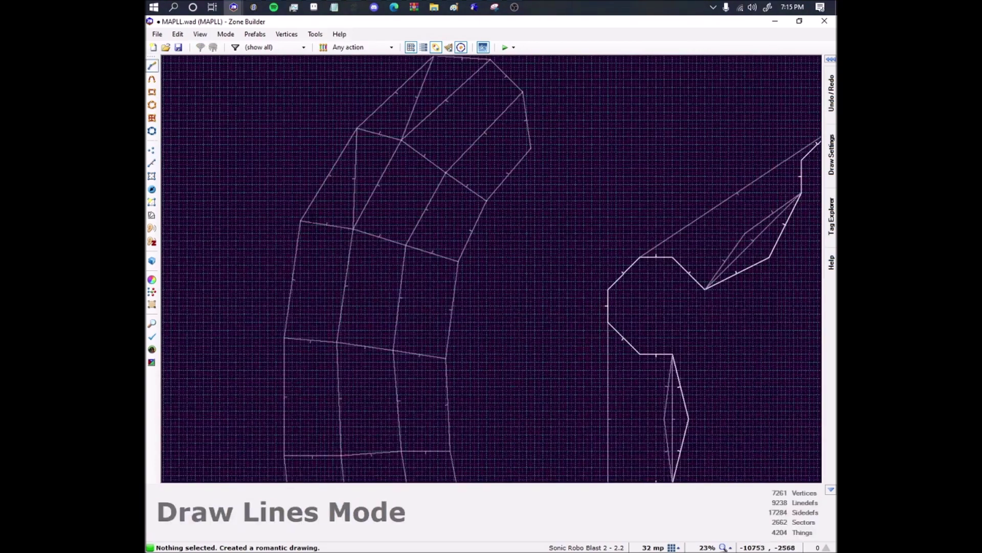
{"action": "left_click", "coordinate": [338, 342]}
{"action": "right_click", "coordinate": [338, 341]}
{"action": "key", "text": "d"}
{"action": "left_click", "coordinate": [285, 338]}
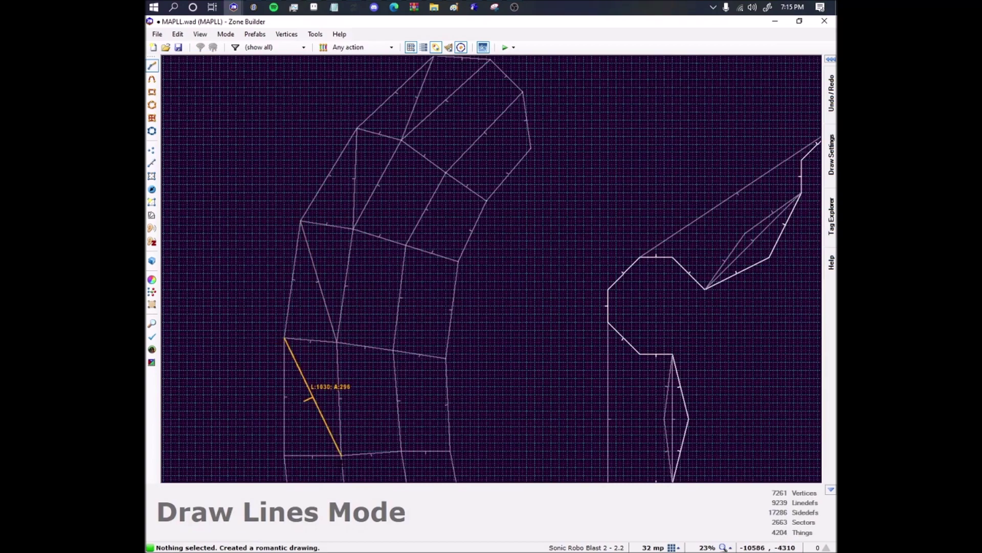
{"action": "middle_click_drag", "start_coordinate": [341, 456], "coordinate": [353, 256]}
{"action": "left_click", "coordinate": [341, 448]}
{"action": "right_click", "coordinate": [342, 448]}
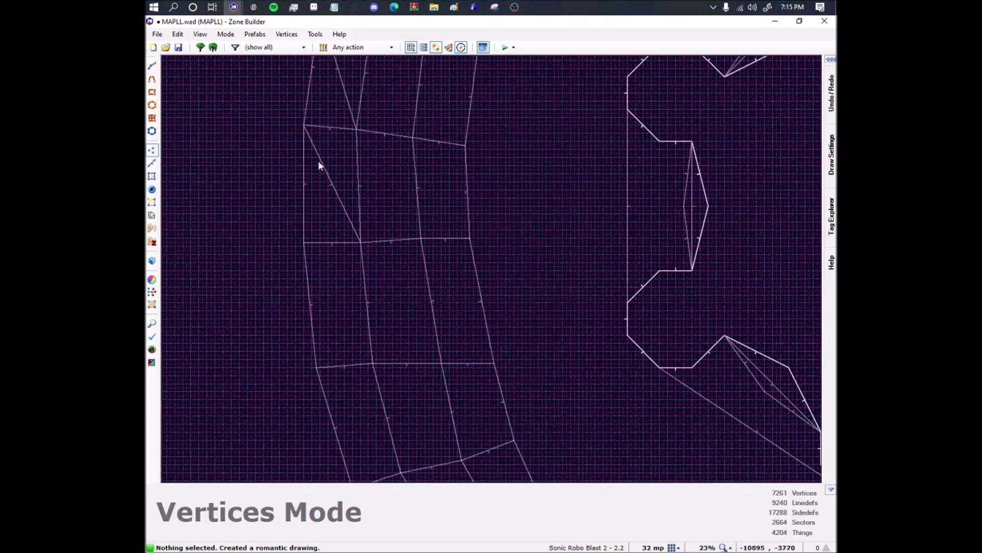
Draw a diagonal from the tenth cross line's outer edge vertex to the ninth's outer dividing line vertex.
{"action": "middle_click_drag", "start_coordinate": [318, 164], "coordinate": [371, 364]}
{"action": "middle_click_drag", "start_coordinate": [460, 278], "coordinate": [446, 371]}
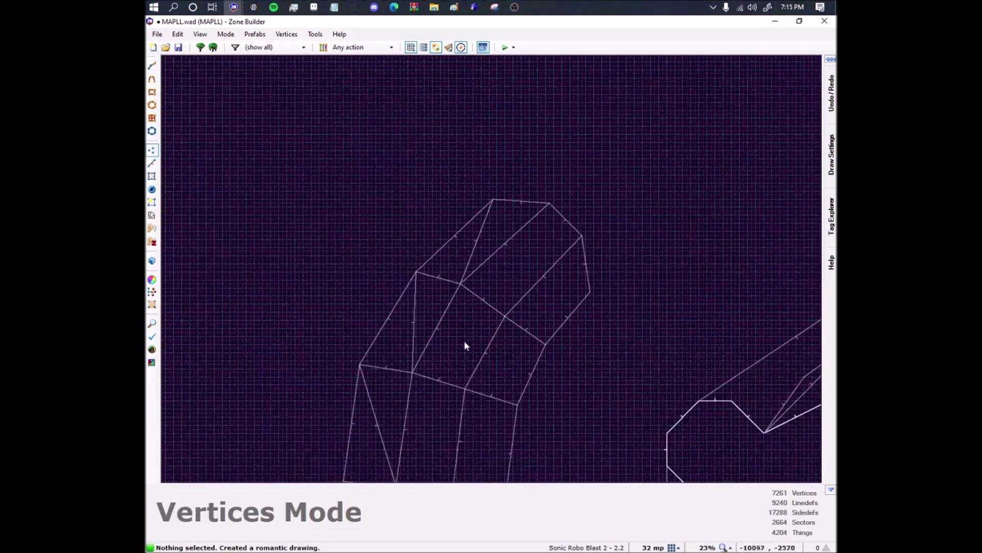
{"action": "key", "text": "d"}
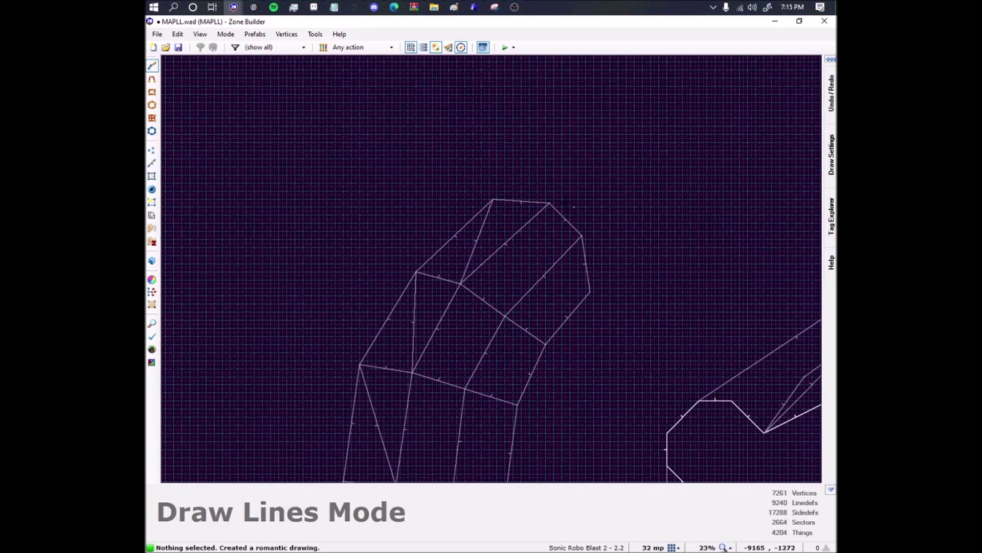
{"action": "middle_click_drag", "start_coordinate": [429, 303], "coordinate": [459, 145]}
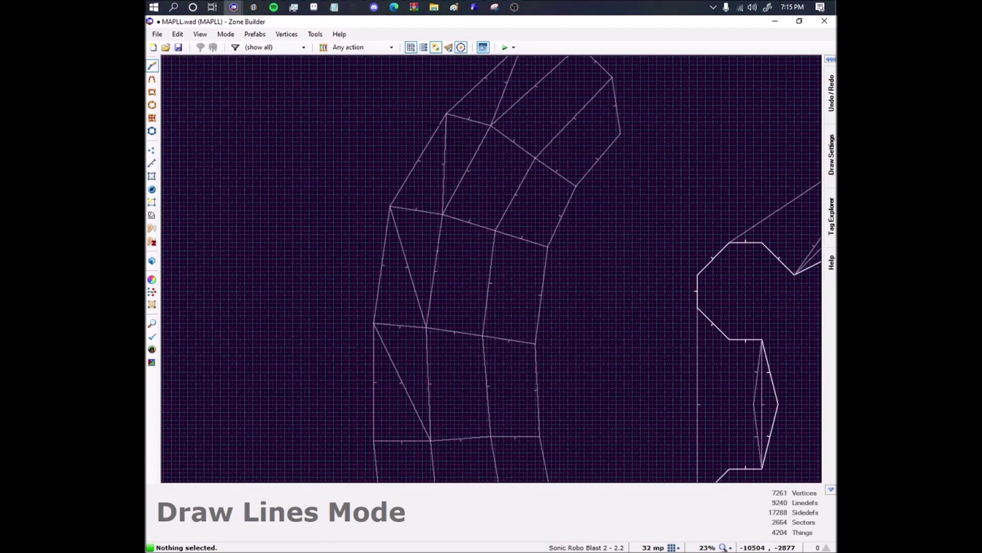
{"action": "middle_click_drag", "start_coordinate": [382, 449], "coordinate": [377, 324]}
{"action": "left_click", "coordinate": [438, 438]}
{"action": "right_click", "coordinate": [441, 444]}
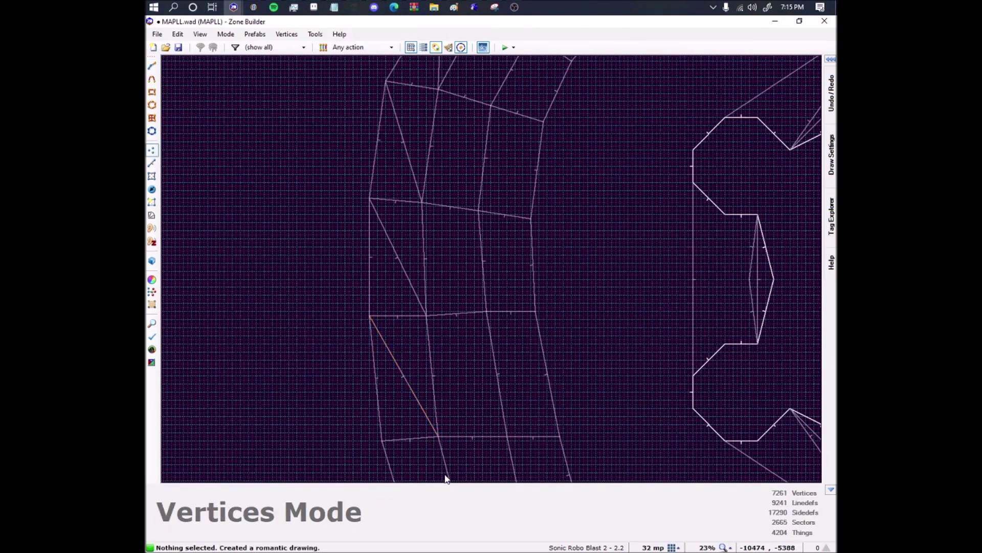
Draw diagonals from the outer edge vertices of the ninth and eighth cross lines to the outer dividing line vertices of the eighth and seventh.
{"action": "middle_click_drag", "start_coordinate": [448, 476], "coordinate": [405, 336]}
{"action": "key", "text": "d"}
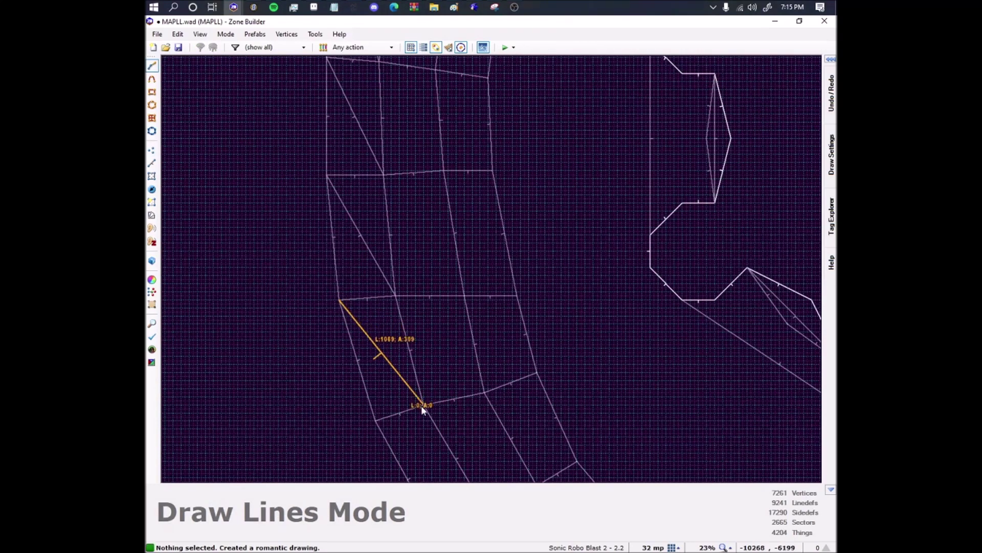
{"action": "left_click", "coordinate": [423, 405]}
{"action": "middle_click_drag", "start_coordinate": [423, 405], "coordinate": [384, 306]}
{"action": "key", "text": "d"}
{"action": "left_click", "coordinate": [336, 321]}
{"action": "left_click", "coordinate": [449, 414]}
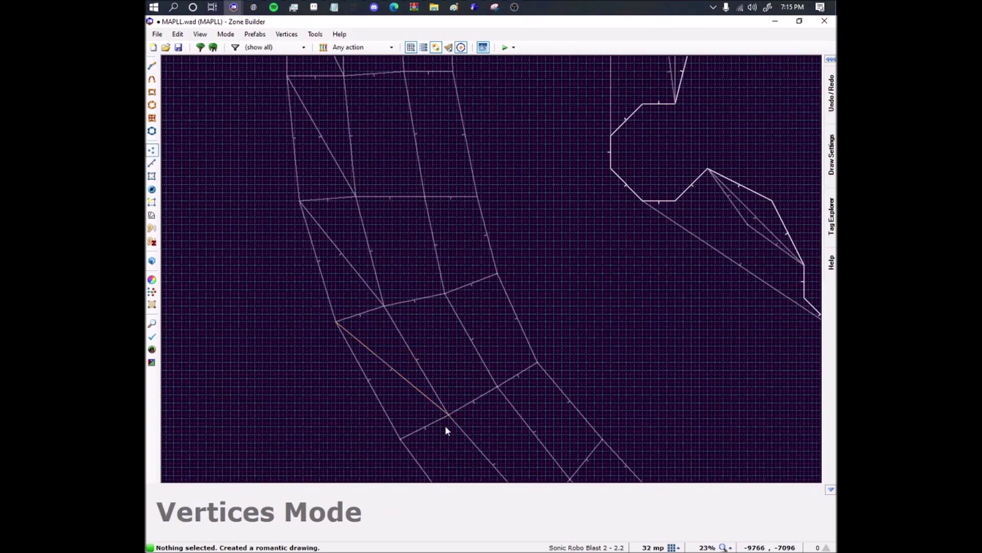
Draw diagonals from the outer edge vertices of the seventh and sixth cross lines to the outer dividing line vertices of the sixth and fifth.
{"action": "middle_click_drag", "start_coordinate": [445, 425], "coordinate": [393, 285]}
{"action": "key", "text": "d"}
{"action": "left_click", "coordinate": [483, 374]}
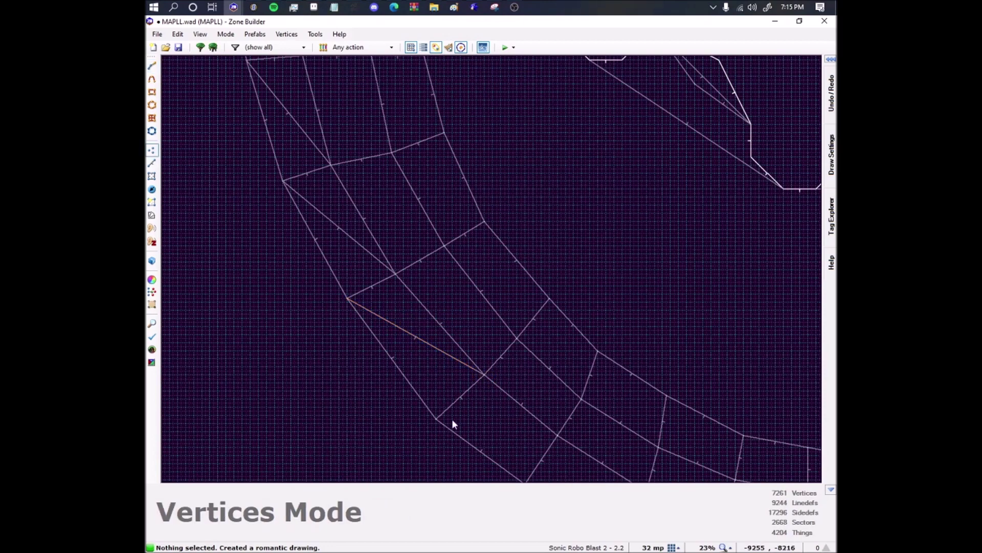
{"action": "key", "text": "d"}
{"action": "left_click", "coordinate": [436, 420]}
{"action": "left_click", "coordinate": [556, 435]}
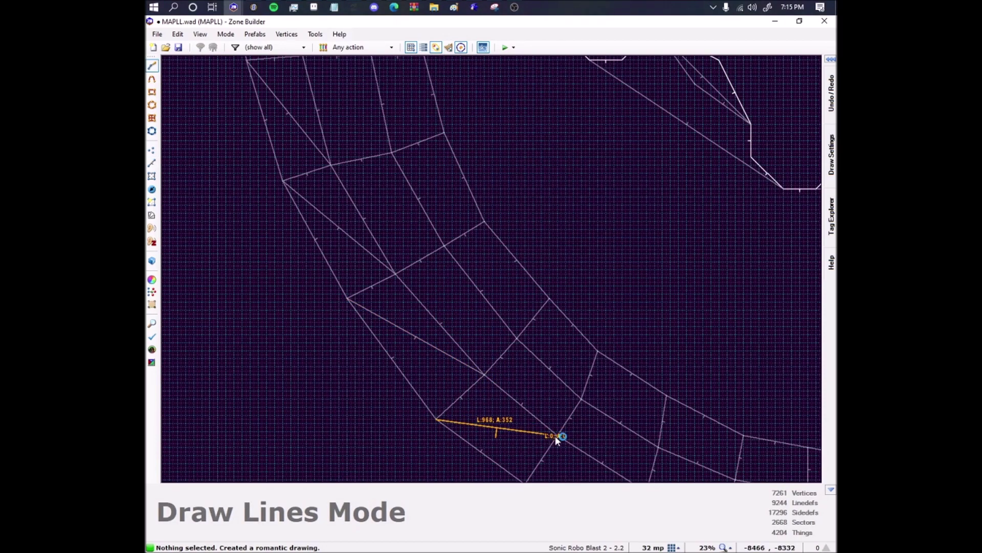
{"action": "left_click", "coordinate": [557, 435]}
Draw diagonals from the outer edge vertices of the fifth and fourth cross lines to the outer dividing line vertices of the fourth and third.
{"action": "middle_click_drag", "start_coordinate": [555, 435], "coordinate": [538, 331]}
{"action": "key", "text": "d"}
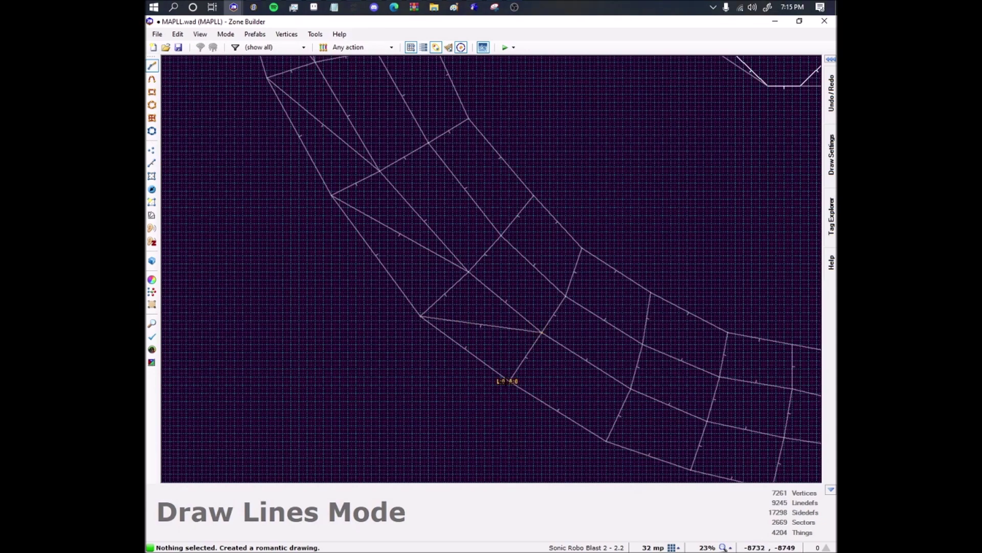
{"action": "double_click", "coordinate": [630, 389]}
{"action": "key", "text": "d"}
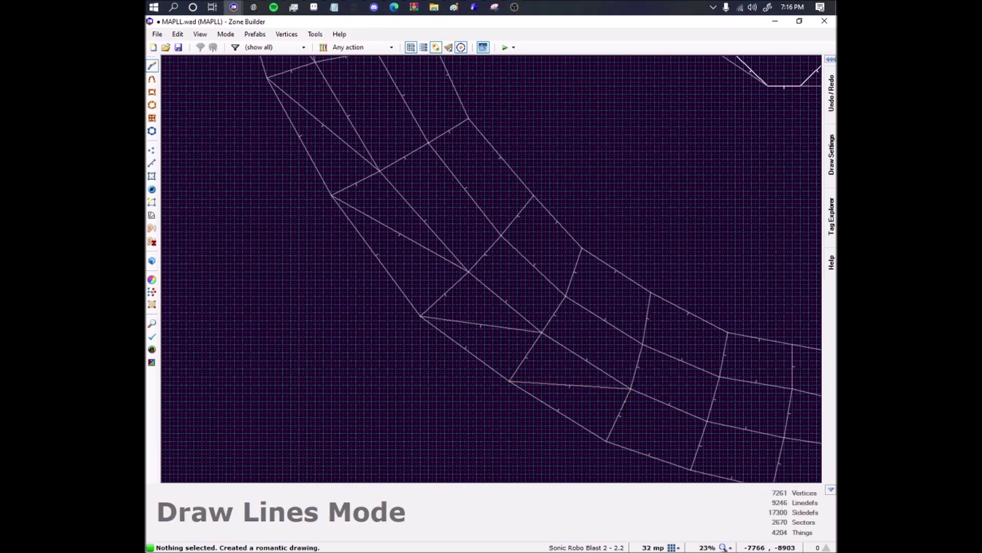
{"action": "left_click", "coordinate": [708, 422]}
Draw diagonals from the outer edge vertices of the third and second cross lines to the outer dividing line vertices of the second and first.
{"action": "middle_click_drag", "start_coordinate": [706, 424], "coordinate": [505, 293]}
{"action": "key", "text": "d"}
{"action": "left_click", "coordinate": [493, 336]}
{"action": "left_click", "coordinate": [586, 304]}
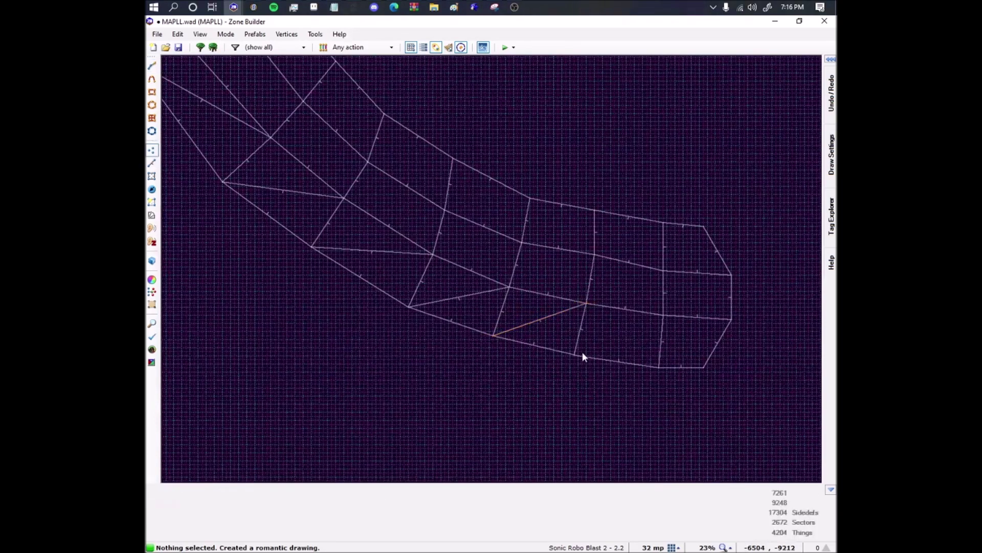
{"action": "key", "text": "d"}
{"action": "left_click", "coordinate": [577, 354]}
{"action": "left_click", "coordinate": [663, 316]}
Draw a diagonal from the first cross line's outer edge vertex to the outer dividing line's endpoint at the band's east end.
{"action": "key", "text": "d"}
{"action": "left_click", "coordinate": [659, 366]}
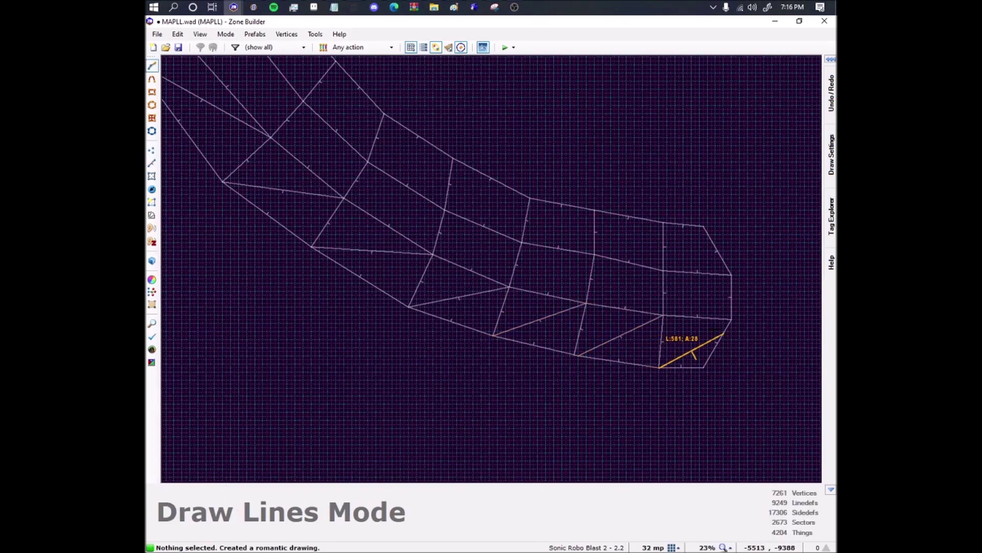
{"action": "left_click", "coordinate": [731, 319]}
{"action": "scroll", "coordinate": [649, 404], "scroll_direction": "down", "scroll_amount": 4}
{"action": "scroll", "coordinate": [503, 236], "scroll_direction": "up", "scroll_amount": 1}
{"action": "middle_click_drag", "start_coordinate": [445, 119], "coordinate": [444, 377]}
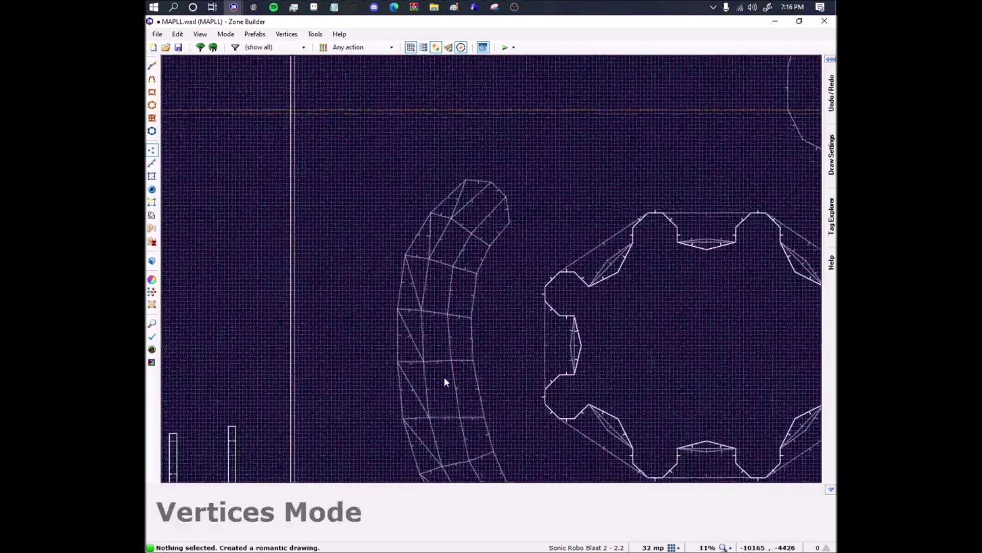
{"action": "middle_click_drag", "start_coordinate": [413, 208], "coordinate": [411, 24]}
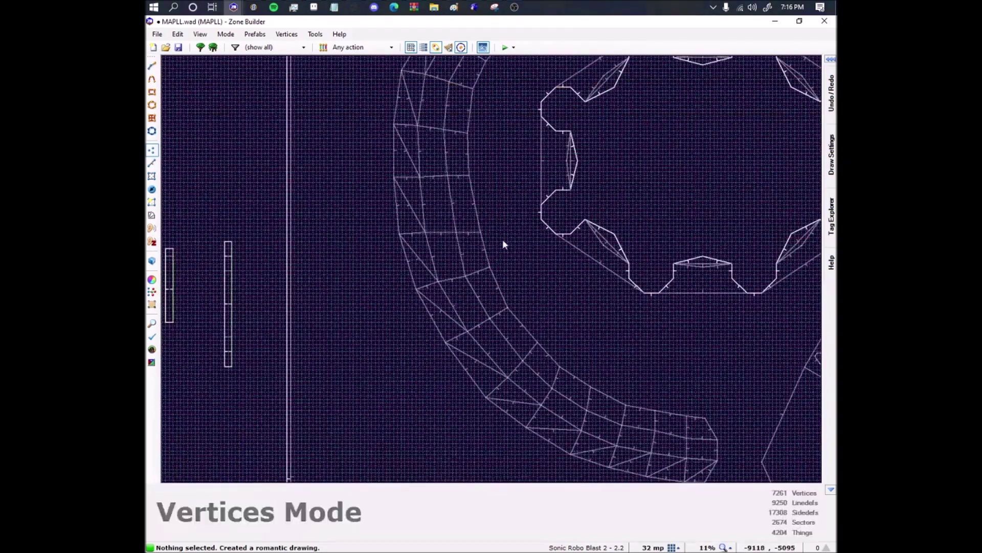
{"action": "middle_click_drag", "start_coordinate": [496, 184], "coordinate": [475, 408]}
{"action": "scroll", "coordinate": [466, 232], "scroll_direction": "up", "scroll_amount": 4}
{"action": "key", "text": "d"}
{"action": "left_click", "coordinate": [517, 224]}
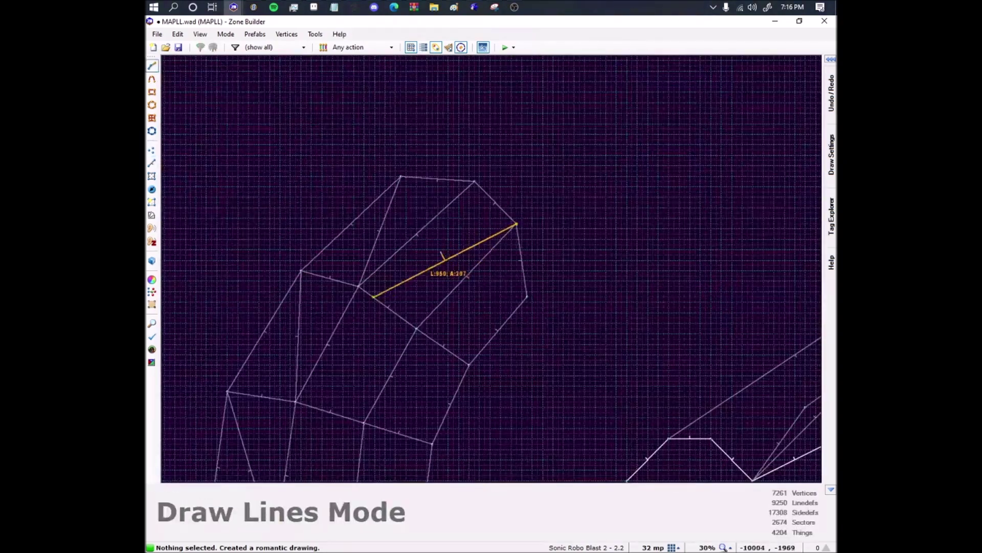
{"action": "left_click", "coordinate": [359, 286]}
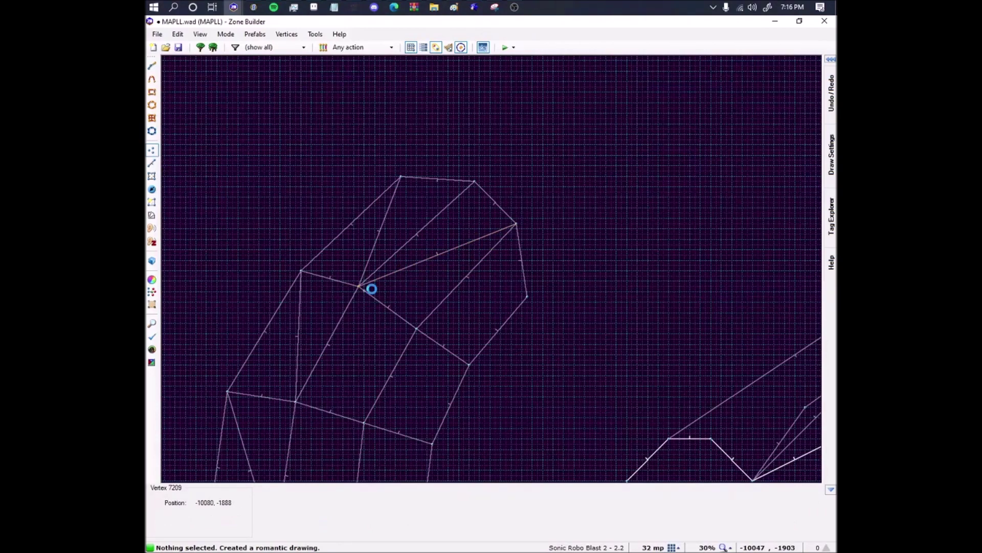
{"action": "key", "text": "ctrl+z"}
Split the middle strip's two northernmost segments with diagonals, each from the northern outer dividing line vertex to the southern inner dividing line vertex.
{"action": "key", "text": "d"}
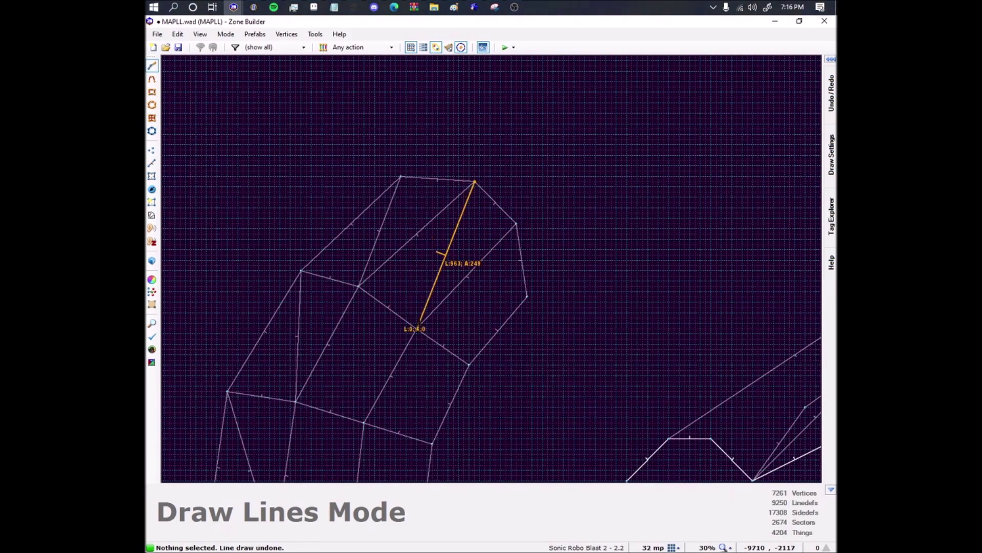
{"action": "left_click", "coordinate": [416, 328]}
{"action": "middle_click_drag", "start_coordinate": [370, 281], "coordinate": [431, 198]}
{"action": "key", "text": "d"}
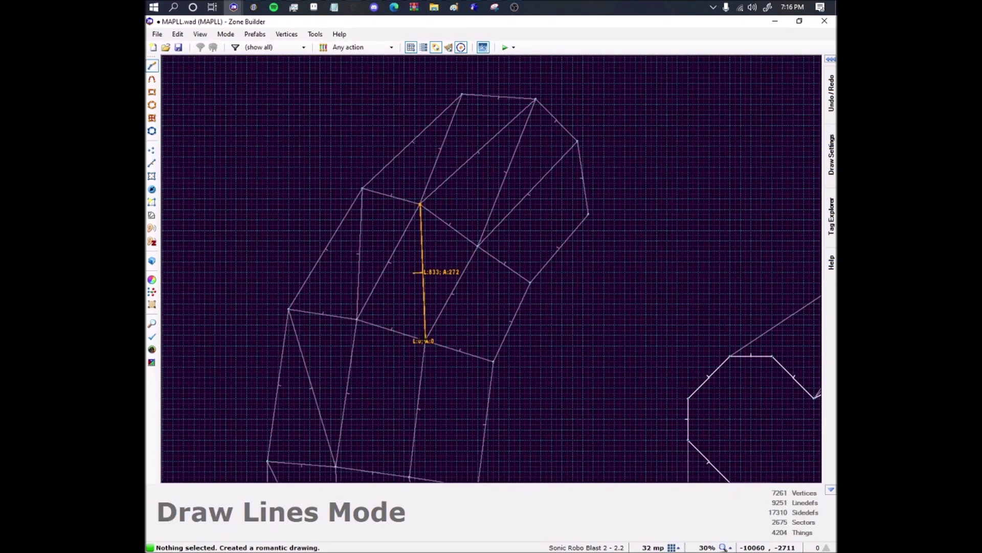
{"action": "key", "text": "Return"}
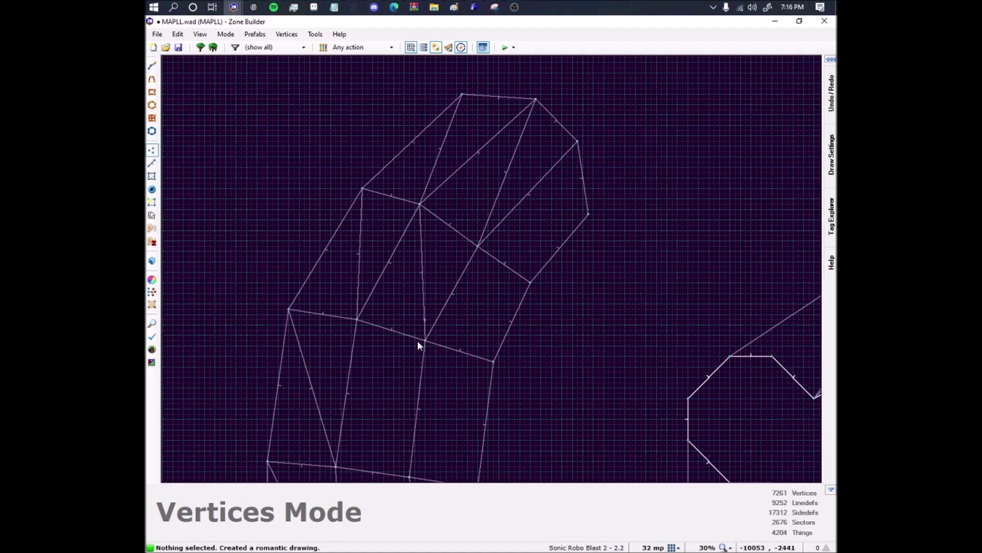
Split the middle strip's segments between the twelfth and tenth cross lines with diagonals, each from the northern outer dividing line vertex to the southern inner one.
{"action": "middle_click_drag", "start_coordinate": [418, 340], "coordinate": [456, 227]}
{"action": "key", "text": "d"}
{"action": "left_click", "coordinate": [404, 184]}
{"action": "left_click", "coordinate": [455, 342]}
{"action": "key", "text": "Return"}
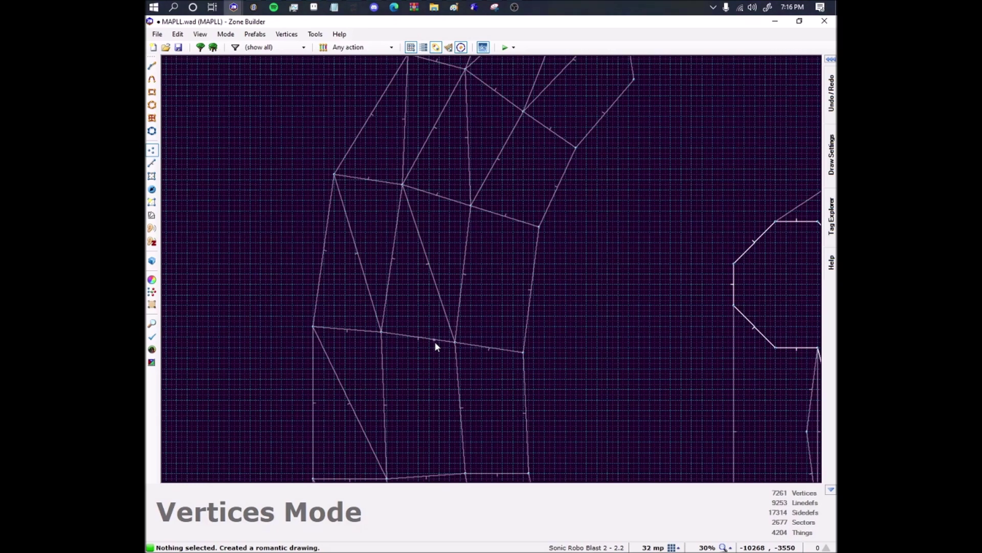
{"action": "middle_click_drag", "start_coordinate": [446, 322], "coordinate": [424, 200]}
{"action": "key", "text": "d"}
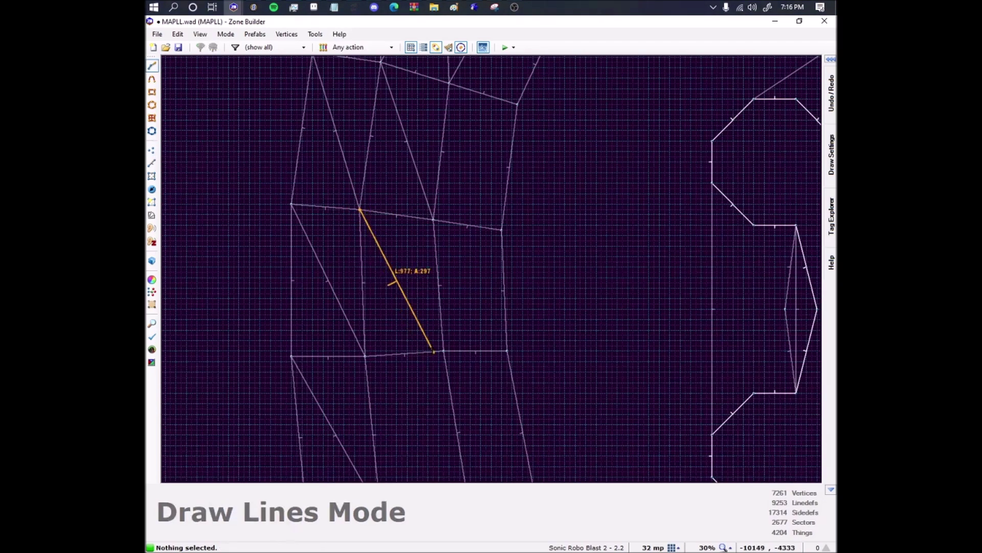
{"action": "left_click", "coordinate": [444, 351]}
{"action": "key", "text": "Return"}
Draw middle strip diagonals from the outer dividing line vertices of the tenth and ninth cross lines to the inner ones of the ninth and eighth.
{"action": "middle_click_drag", "start_coordinate": [430, 408], "coordinate": [376, 245]}
{"action": "scroll", "coordinate": [377, 246], "scroll_direction": "down", "scroll_amount": 1}
{"action": "key", "text": "d"}
{"action": "left_click", "coordinate": [349, 208]}
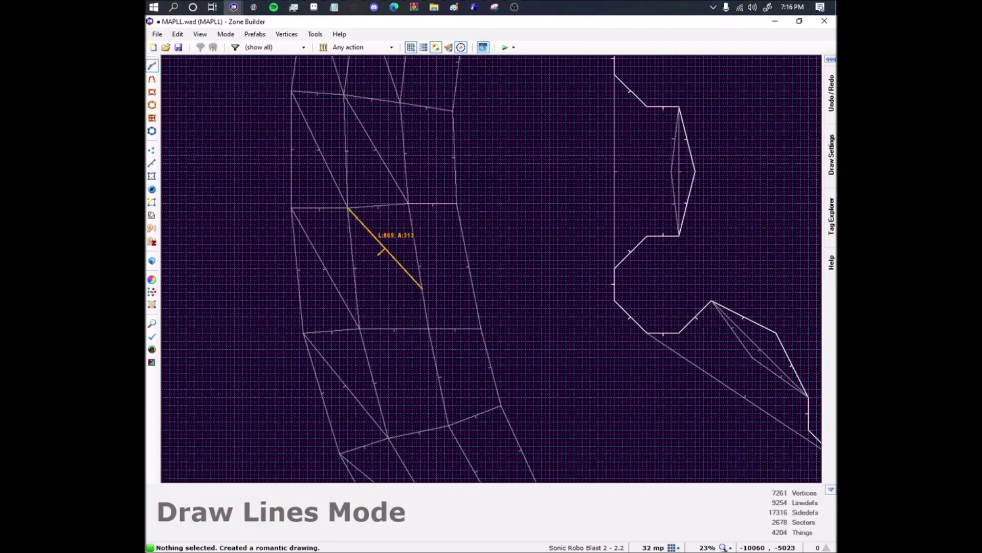
{"action": "left_click", "coordinate": [424, 330]}
{"action": "key", "text": "d"}
{"action": "left_click", "coordinate": [360, 329]}
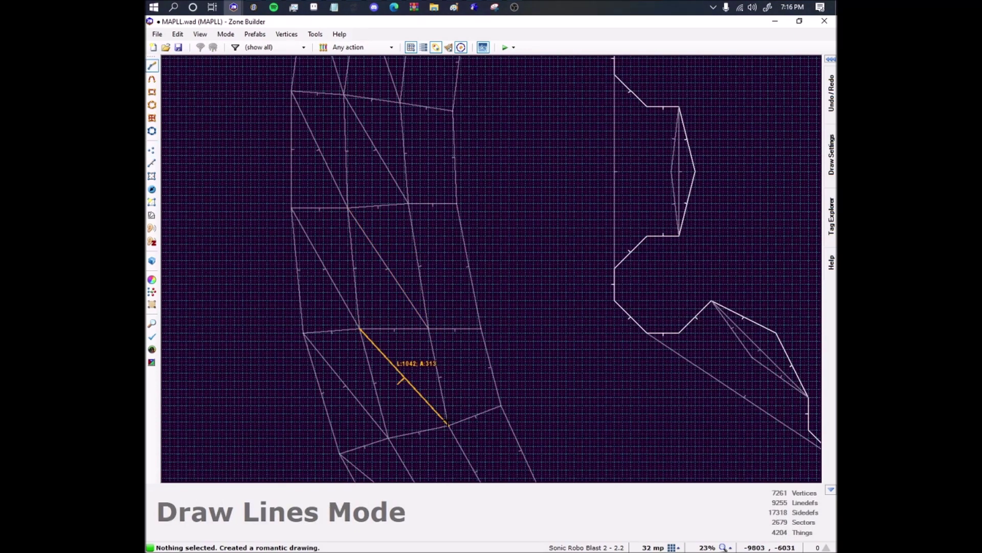
{"action": "left_click", "coordinate": [448, 425]}
Draw middle strip diagonals from the outer dividing line vertices of the eighth and seventh cross lines to the inner ones of the seventh and sixth.
{"action": "middle_click_drag", "start_coordinate": [447, 422], "coordinate": [398, 317]}
{"action": "key", "text": "d"}
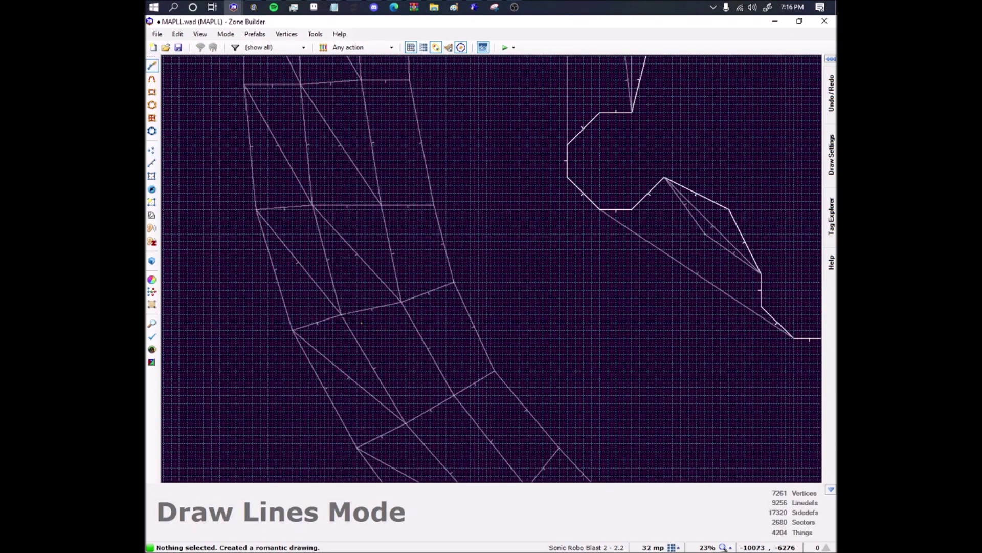
{"action": "left_click", "coordinate": [341, 314]}
{"action": "left_click", "coordinate": [454, 395]}
{"action": "key", "text": "Return"}
{"action": "mouse_move", "coordinate": [457, 424]}
{"action": "middle_mouse_down"}
{"action": "mouse_move", "coordinate": [351, 335]}
{"action": "mouse_move", "coordinate": [383, 347]}
{"action": "mouse_move", "coordinate": [328, 275]}
{"action": "middle_mouse_up"}
{"action": "key", "text": "d"}
{"action": "left_click", "coordinate": [308, 322]}
Draw middle strip diagonals from the outer dividing line vertices of the sixth and fifth cross lines to the inner ones of the fifth and fourth.
{"action": "key", "text": "d"}
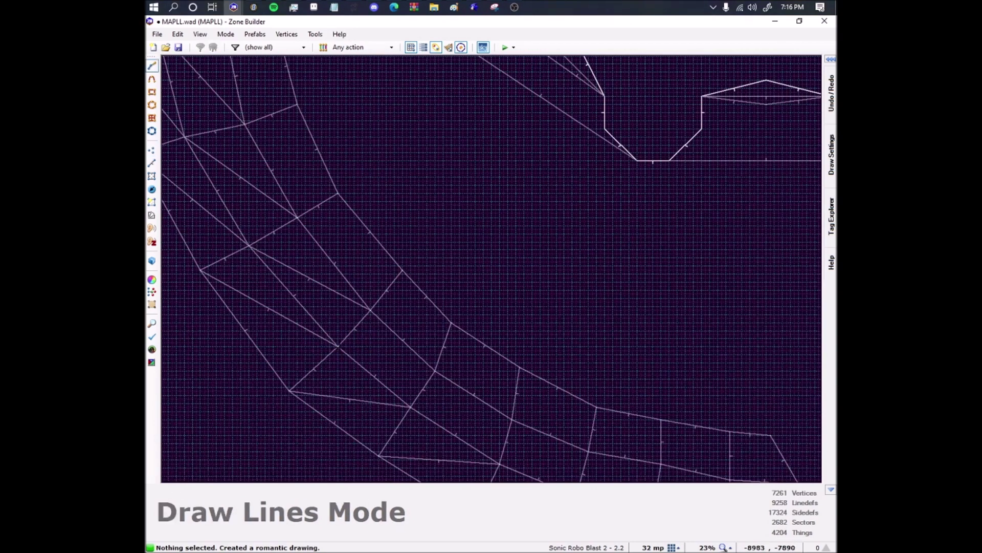
{"action": "left_click", "coordinate": [339, 347]}
{"action": "left_click", "coordinate": [435, 371]}
{"action": "left_click", "coordinate": [435, 370]}
{"action": "key", "text": "Return"}
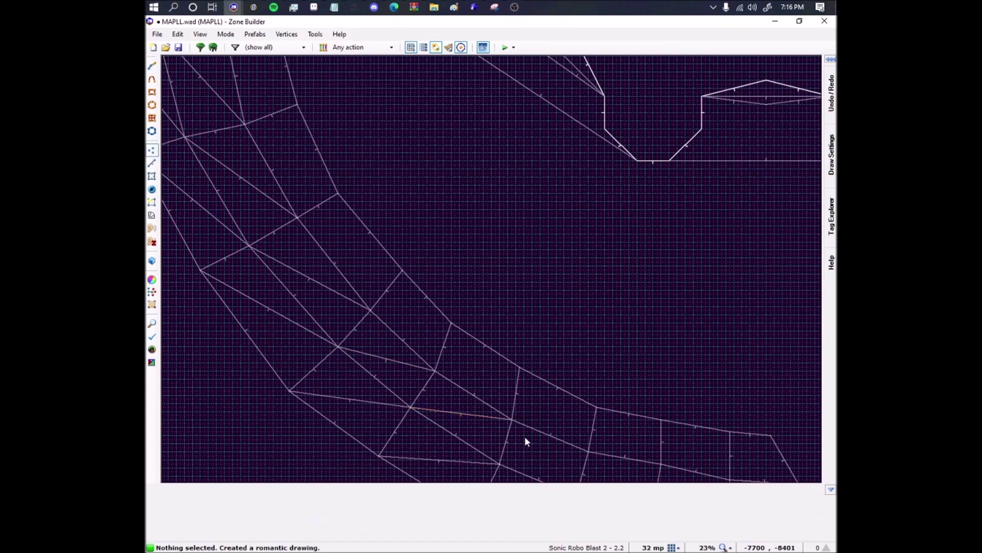
Draw middle strip diagonals from the outer dividing line vertices of the fourth and third cross lines to the inner ones of the third and second.
{"action": "middle_click_drag", "start_coordinate": [524, 436], "coordinate": [389, 349]}
{"action": "key", "text": "d"}
{"action": "left_click", "coordinate": [462, 356]}
{"action": "key", "text": "Return"}
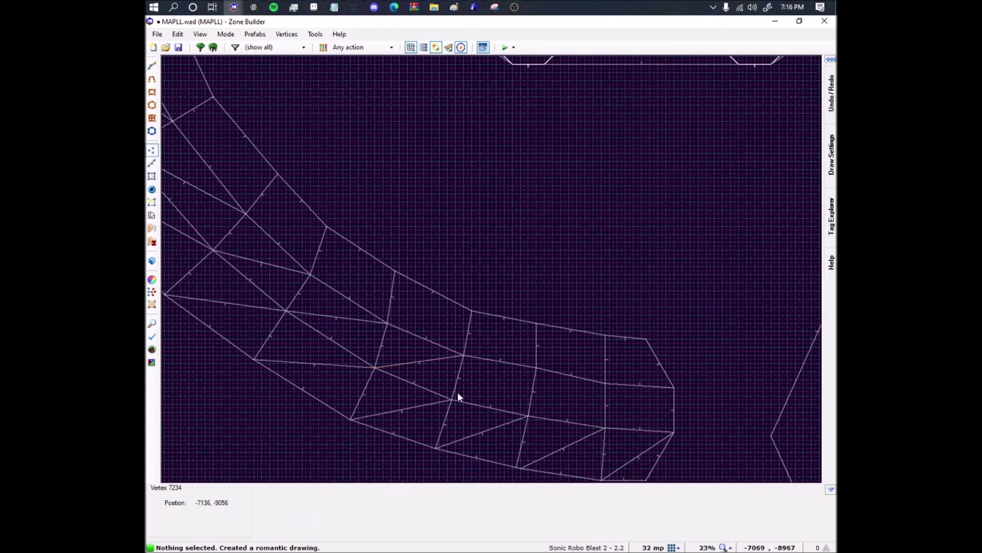
{"action": "key", "text": "d"}
{"action": "left_click", "coordinate": [452, 398]}
{"action": "left_click", "coordinate": [536, 368]}
{"action": "key", "text": "Return"}
Split the middle strip's last two segments up to the east end with diagonals, each from the western outer dividing line vertex to the eastern inner one.
{"action": "key", "text": "d"}
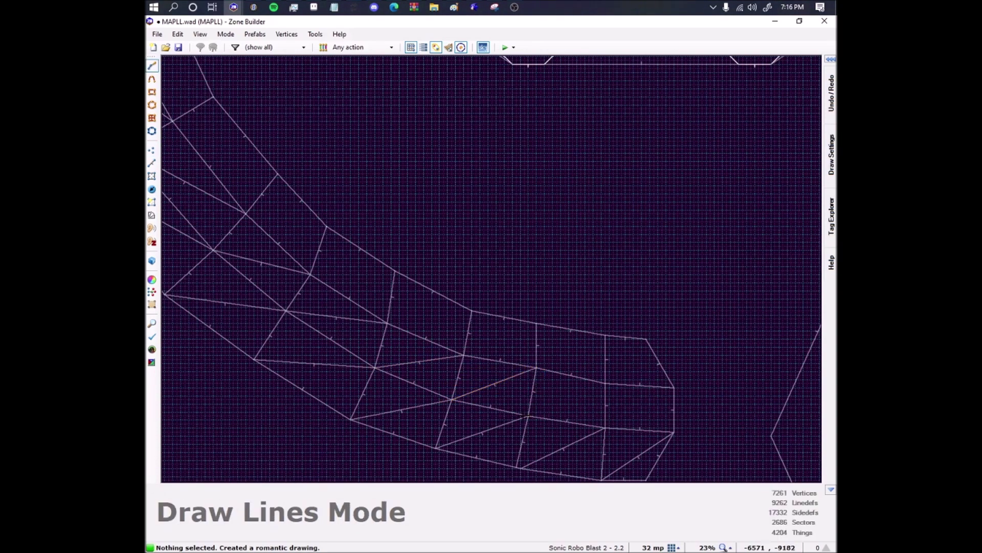
{"action": "left_click", "coordinate": [528, 416]}
{"action": "left_click", "coordinate": [605, 383]}
{"action": "key", "text": "Return"}
{"action": "key", "text": "d"}
{"action": "left_click", "coordinate": [604, 427]}
{"action": "left_click", "coordinate": [674, 387]}
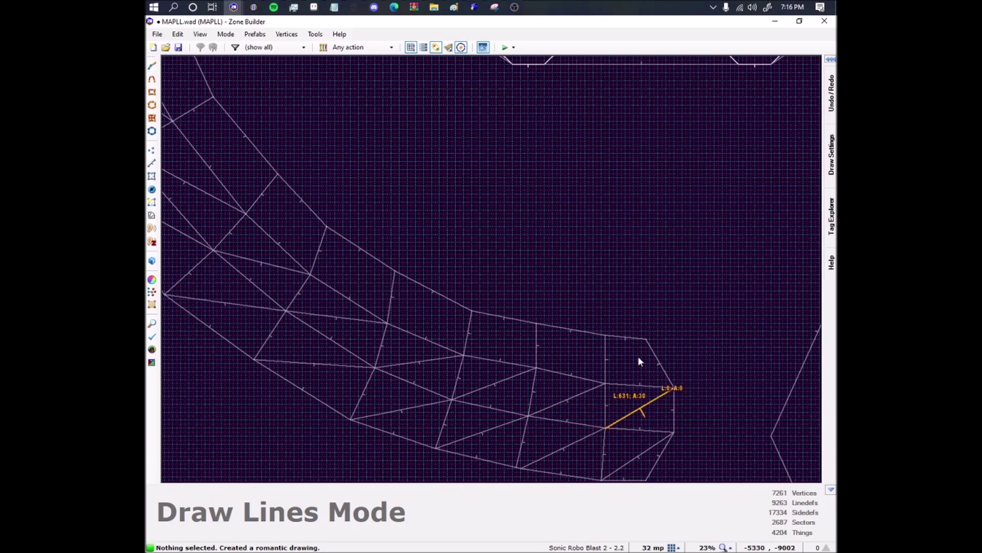
{"action": "key", "text": "Return"}
Draw a diagonal in the inner strip from the inner dividing line's north endpoint to the thirteenth cross line's inner edge vertex.
{"action": "middle_click_drag", "start_coordinate": [449, 246], "coordinate": [521, 367]}
{"action": "scroll", "coordinate": [521, 368], "scroll_direction": "down", "scroll_amount": 2}
{"action": "middle_click_drag", "start_coordinate": [417, 233], "coordinate": [472, 378]}
{"action": "scroll", "coordinate": [472, 378], "scroll_direction": "down", "scroll_amount": 1}
{"action": "scroll", "coordinate": [428, 134], "scroll_direction": "up", "scroll_amount": 4}
{"action": "key", "text": "d"}
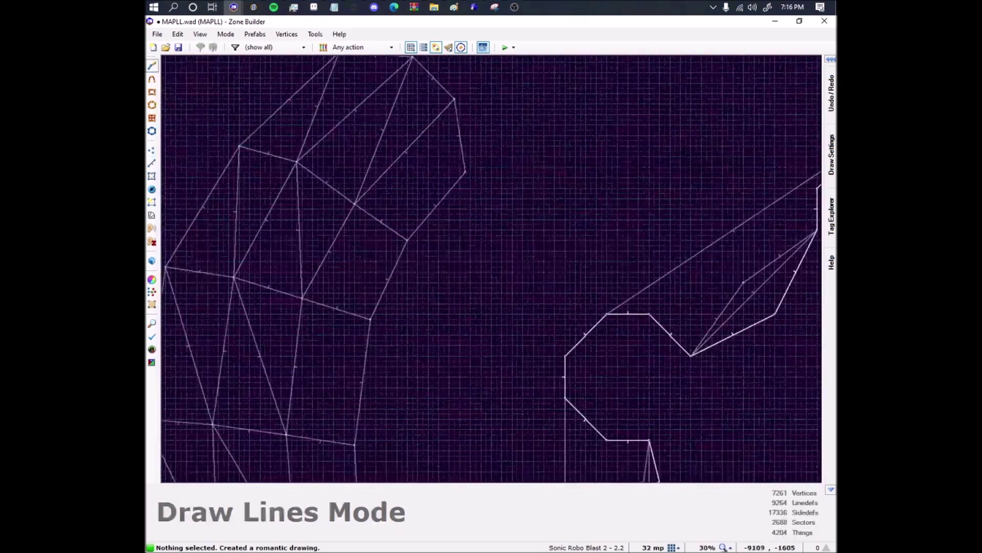
{"action": "left_click", "coordinate": [454, 99]}
{"action": "left_click", "coordinate": [407, 239]}
{"action": "key", "text": "Return"}
{"action": "key", "text": "Return"}
Draw a diagonal from the thirteenth cross line's inner dividing line vertex to the twelfth's inner edge vertex.
{"action": "key", "text": "d"}
{"action": "left_click", "coordinate": [355, 203]}
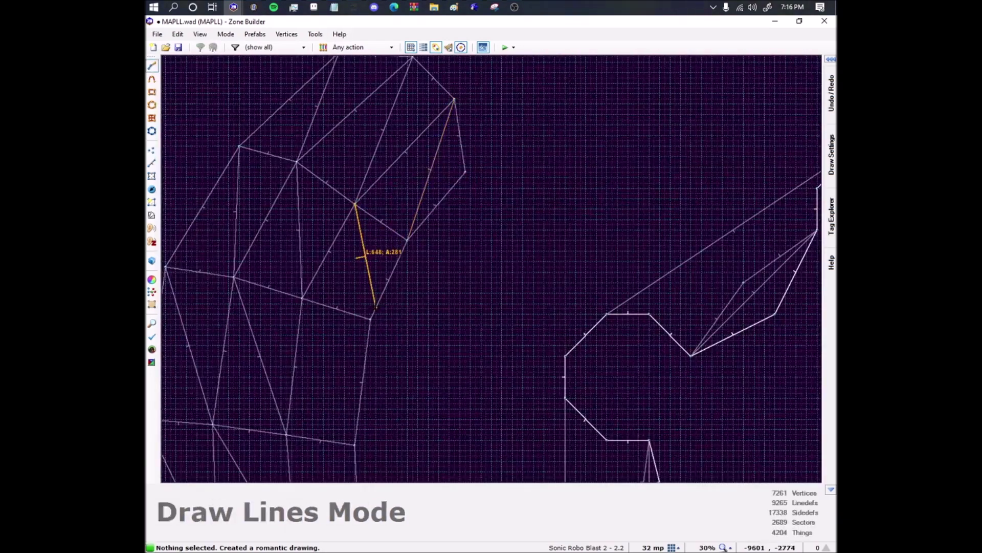
{"action": "left_click", "coordinate": [371, 319]}
{"action": "key", "text": "Return"}
{"action": "key", "text": "d"}
{"action": "left_click", "coordinate": [302, 298]}
{"action": "key", "text": "Return"}
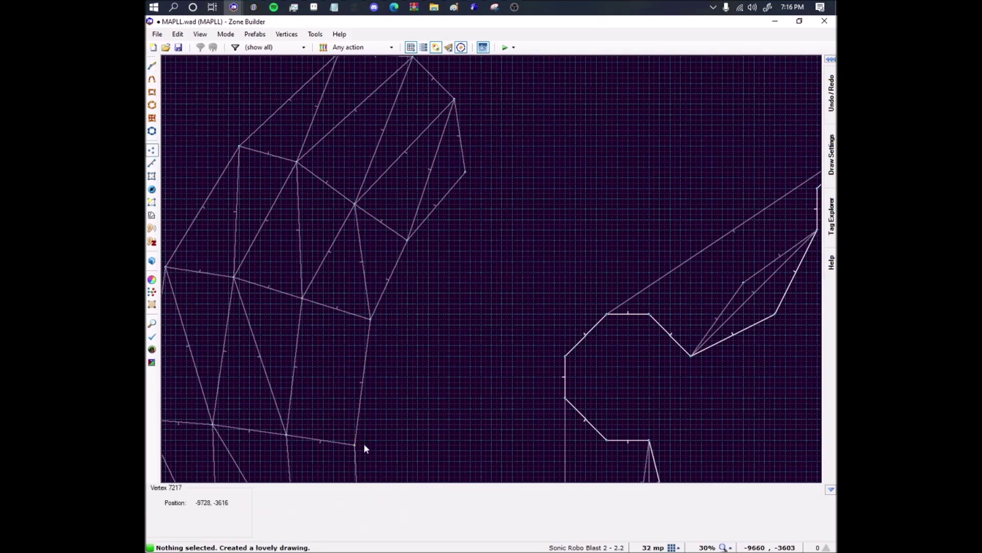
Draw a diagonal from the twelfth cross line's inner dividing line vertex to the eleventh's inner edge vertex.
{"action": "key", "text": "d"}
{"action": "left_click", "coordinate": [303, 299]}
{"action": "left_click", "coordinate": [354, 444]}
{"action": "right_click", "coordinate": [354, 444]}
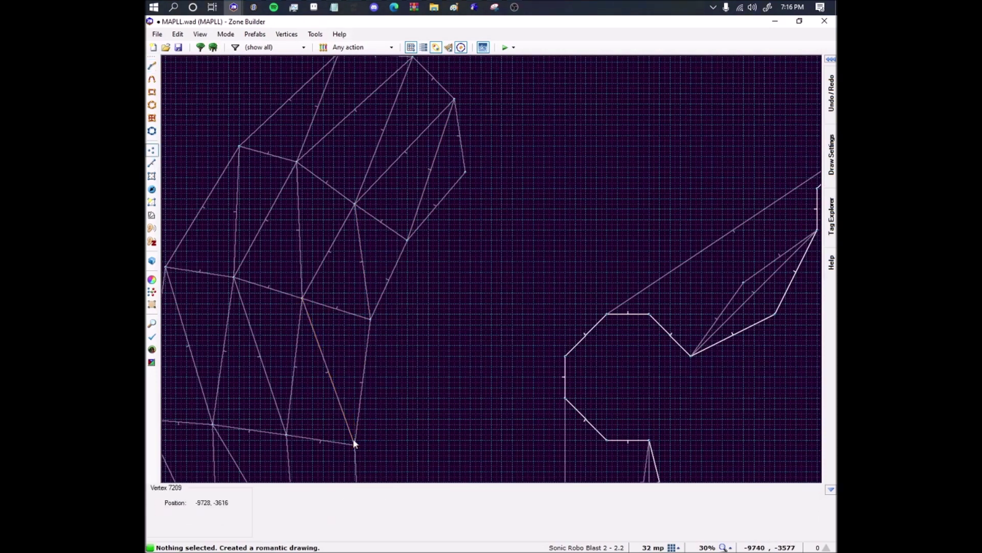
Draw diagonals from the inner dividing line vertices of the eleventh and tenth cross lines to the inner edge vertices of the tenth and ninth.
{"action": "middle_click_drag", "start_coordinate": [363, 336], "coordinate": [382, 222]}
{"action": "key", "text": "ctrl+d"}
{"action": "left_click", "coordinate": [306, 320]}
{"action": "middle_click_drag", "start_coordinate": [340, 416], "coordinate": [307, 248]}
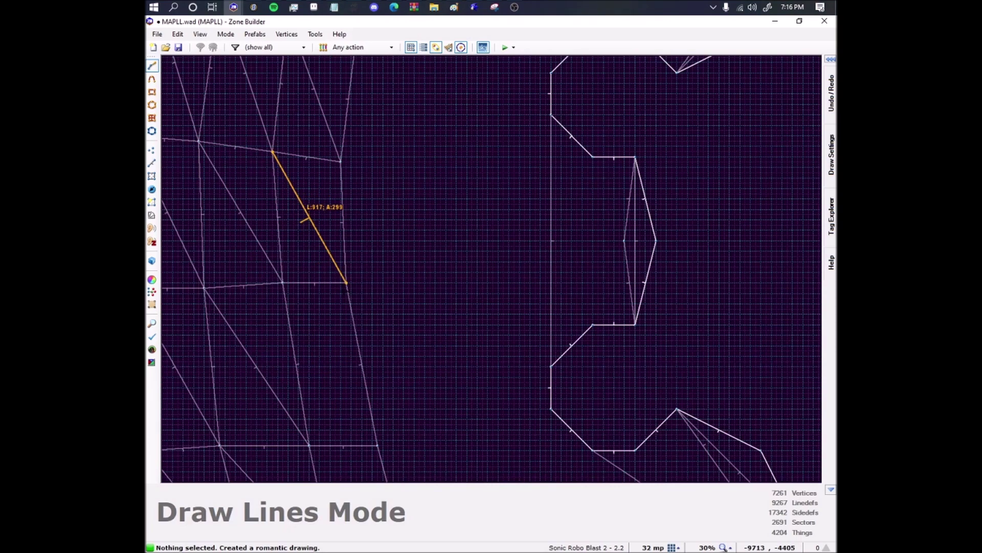
{"action": "left_click", "coordinate": [346, 282]}
{"action": "key", "text": "Return"}
{"action": "key", "text": "d"}
{"action": "left_click", "coordinate": [283, 283]}
{"action": "left_click", "coordinate": [377, 445]}
{"action": "key", "text": "Return"}
Draw diagonals from the inner dividing line vertices of the ninth and eighth cross lines to the inner edge vertices of the eighth and seventh.
{"action": "middle_click_drag", "start_coordinate": [309, 331], "coordinate": [188, 94]}
{"action": "key", "text": "d"}
{"action": "left_click", "coordinate": [190, 208]}
{"action": "left_click", "coordinate": [284, 307]}
{"action": "key", "text": "Return"}
{"action": "key", "text": "d"}
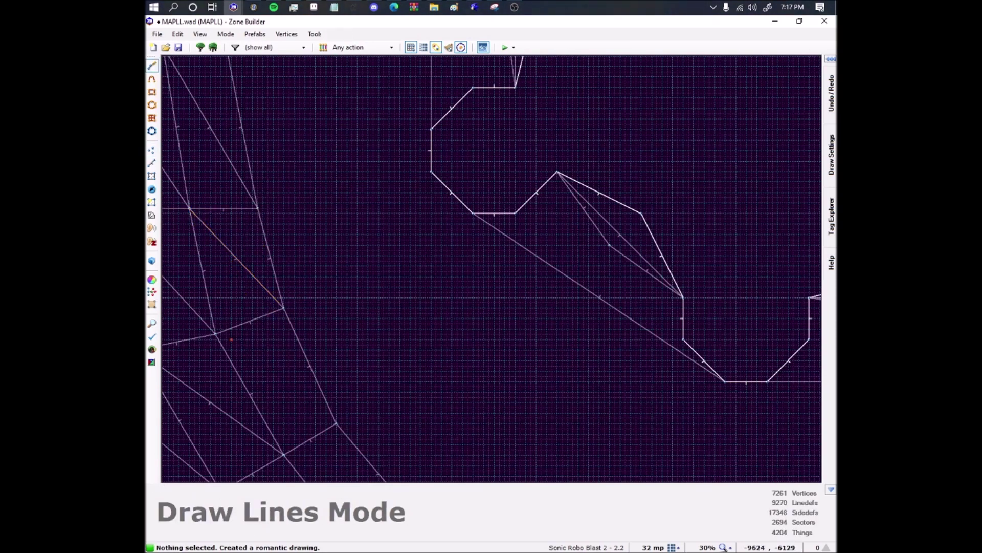
{"action": "left_click", "coordinate": [215, 334]}
{"action": "left_click", "coordinate": [336, 423]}
{"action": "key", "text": "Return"}
Draw diagonals from the inner dividing line vertices of the seventh and sixth cross lines to the inner edge vertices of the sixth and fifth.
{"action": "middle_click_drag", "start_coordinate": [336, 423], "coordinate": [386, 269]}
{"action": "scroll", "coordinate": [386, 269], "scroll_direction": "down", "scroll_amount": 1}
{"action": "key", "text": "d"}
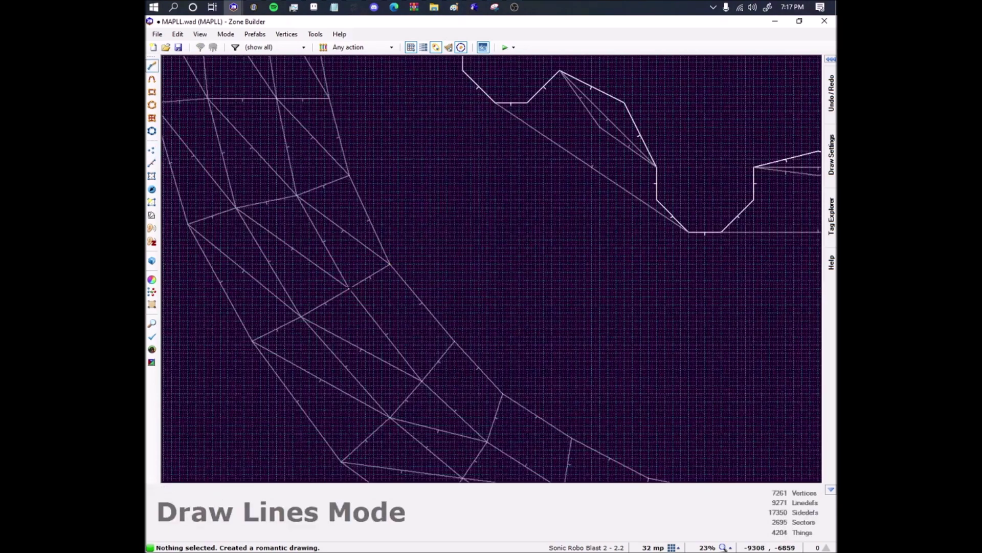
{"action": "left_click", "coordinate": [349, 289]}
{"action": "left_click", "coordinate": [453, 340]}
{"action": "key", "text": "Return"}
{"action": "key", "text": "d"}
{"action": "left_click", "coordinate": [421, 379]}
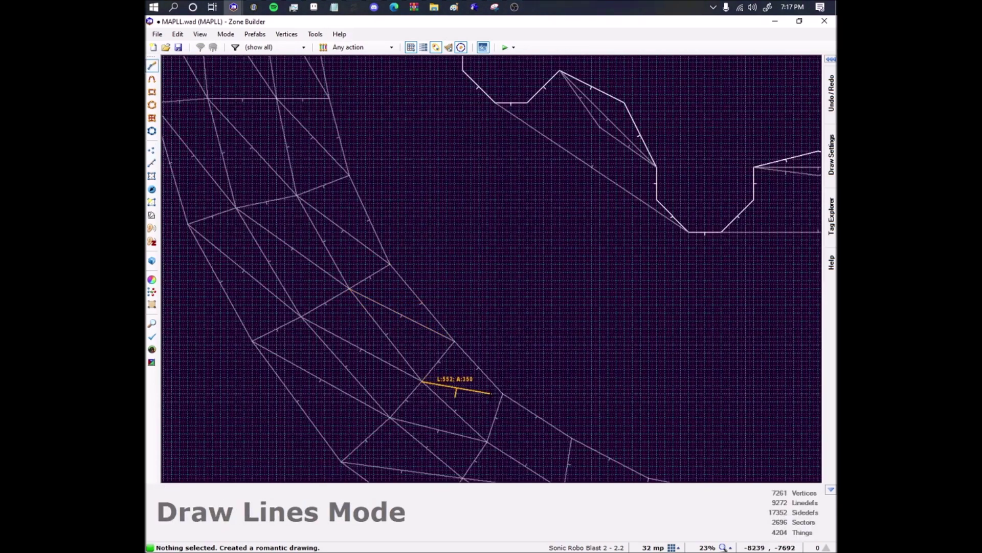
{"action": "left_click", "coordinate": [503, 394]}
{"action": "key", "text": "Return"}
Draw diagonals from the inner dividing line vertices of the fifth and fourth cross lines to the inner edge vertices of the fourth and third.
{"action": "middle_click_drag", "start_coordinate": [429, 333], "coordinate": [263, 204]}
{"action": "key", "text": "d"}
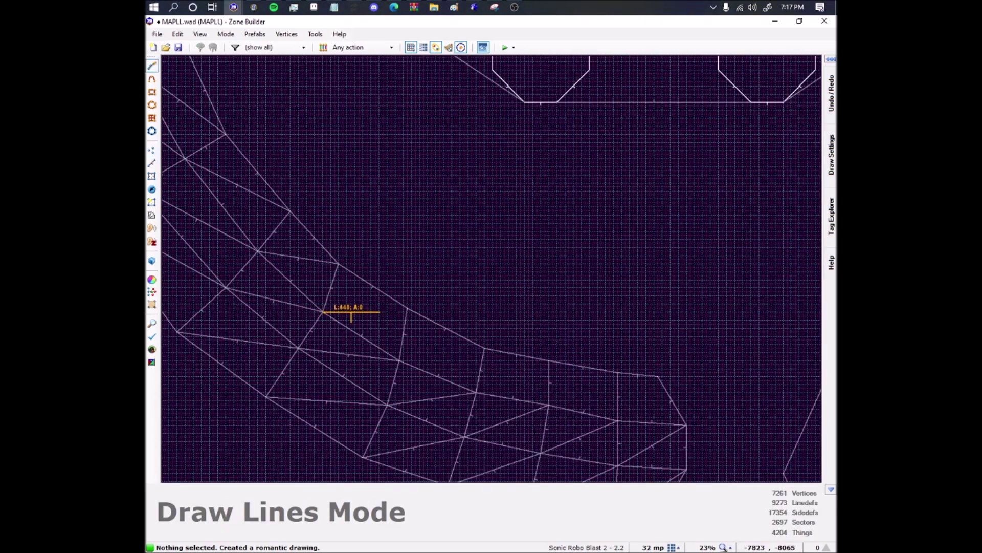
{"action": "left_click", "coordinate": [407, 308]}
{"action": "key", "text": "Return"}
{"action": "key", "text": "d"}
{"action": "left_click", "coordinate": [399, 361]}
{"action": "left_click", "coordinate": [485, 349]}
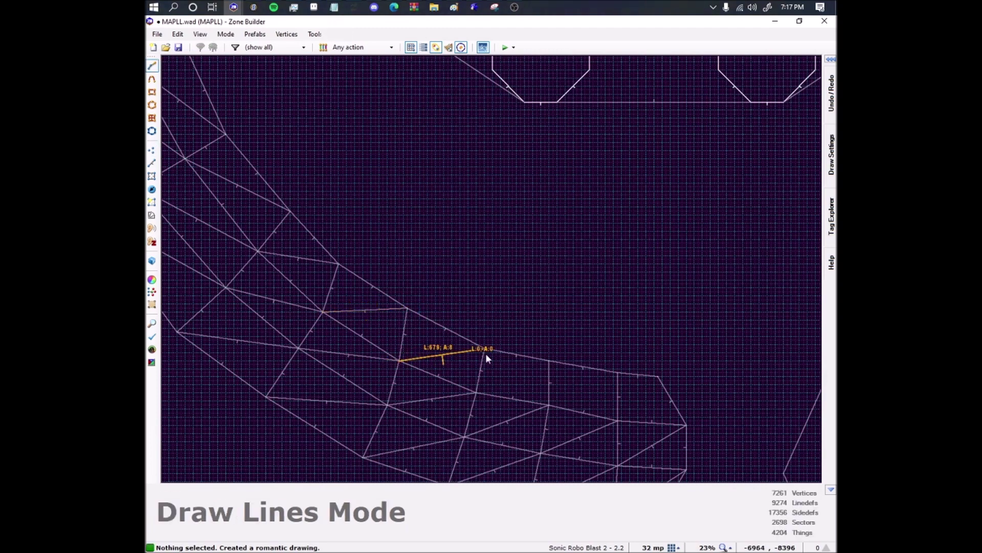
{"action": "key", "text": "Return"}
Draw diagonals from the inner dividing line vertices of the third and second cross lines to the inner edge vertices of the second and first.
{"action": "key", "text": "d"}
{"action": "left_click", "coordinate": [476, 392]}
{"action": "left_click", "coordinate": [549, 361]}
{"action": "key", "text": "Return"}
{"action": "key", "text": "d"}
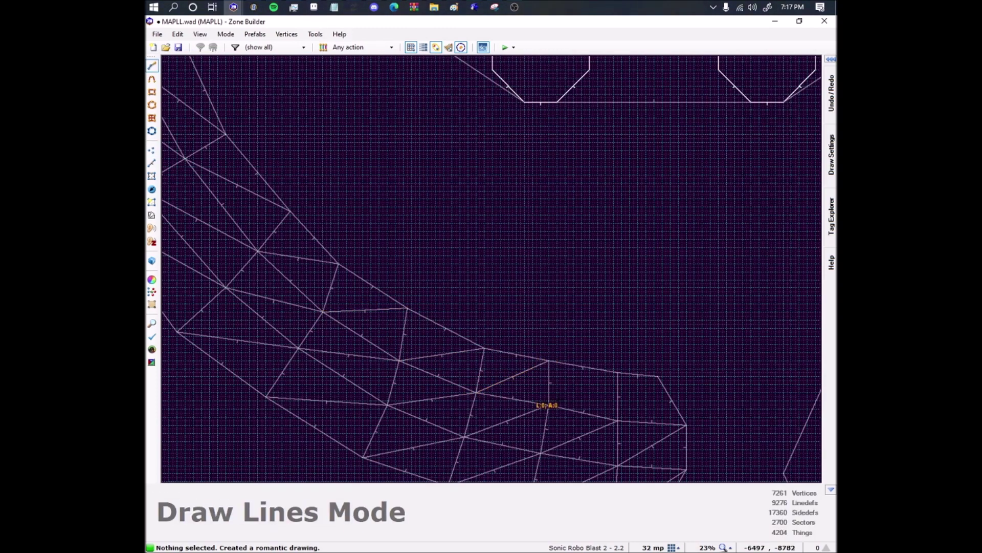
{"action": "left_click", "coordinate": [549, 405]}
{"action": "left_click", "coordinate": [617, 373]}
{"action": "key", "text": "Return"}
Draw a diagonal from the first cross line's inner dividing line vertex to the inner corner of the band's eastern end.
{"action": "key", "text": "d"}
{"action": "left_click", "coordinate": [618, 421]}
{"action": "left_click", "coordinate": [658, 377]}
{"action": "key", "text": "Return"}
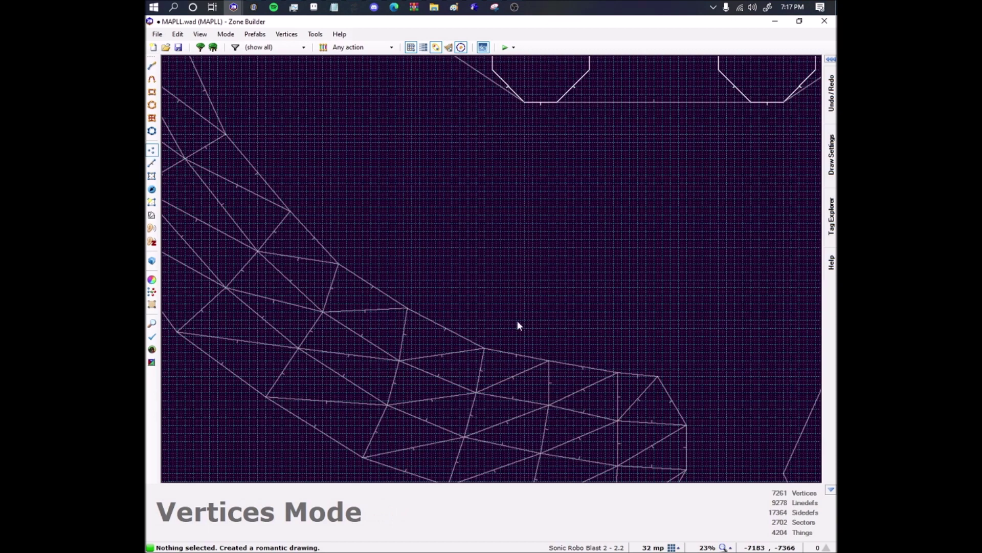
Place a thing on the outer corner vertex of the band's northern end and set its type to Slope Vertex.
{"action": "scroll", "coordinate": [518, 320], "scroll_direction": "down", "scroll_amount": 6}
{"action": "key", "text": "t"}
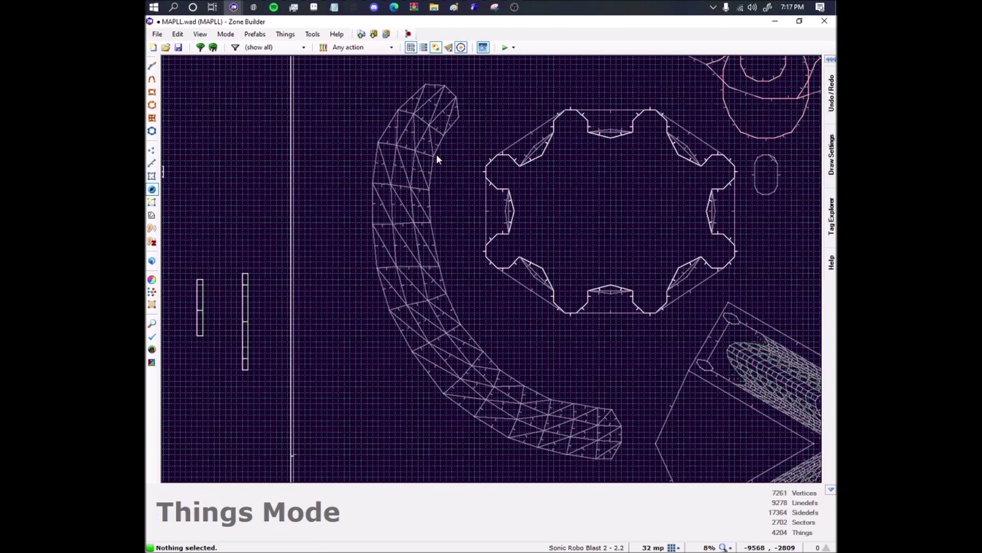
{"action": "scroll", "coordinate": [468, 305], "scroll_direction": "up", "scroll_amount": 14}
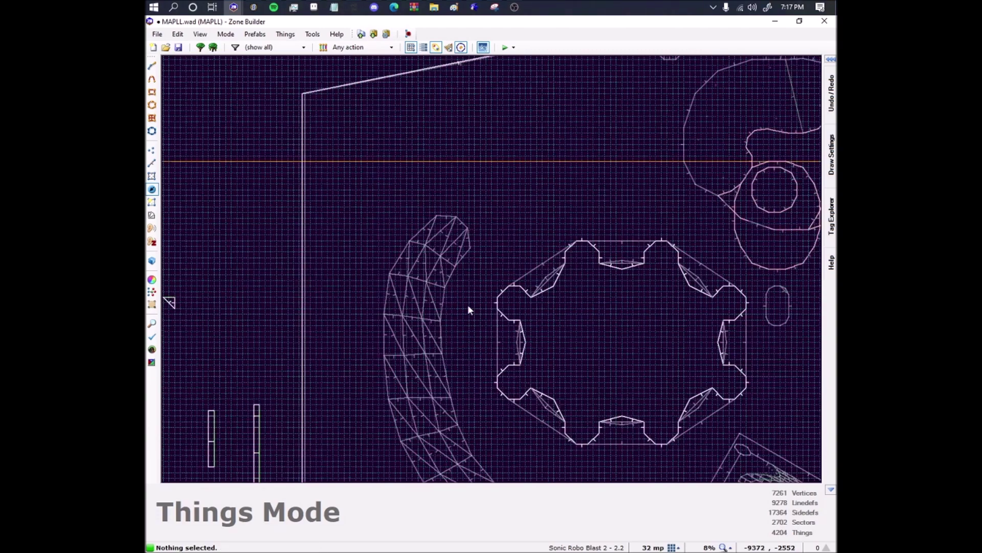
{"action": "mouse_move", "coordinate": [408, 229]}
{"action": "left_mouse_down"}
{"action": "mouse_move", "coordinate": [412, 242]}
{"action": "mouse_move", "coordinate": [406, 229]}
{"action": "left_mouse_up"}
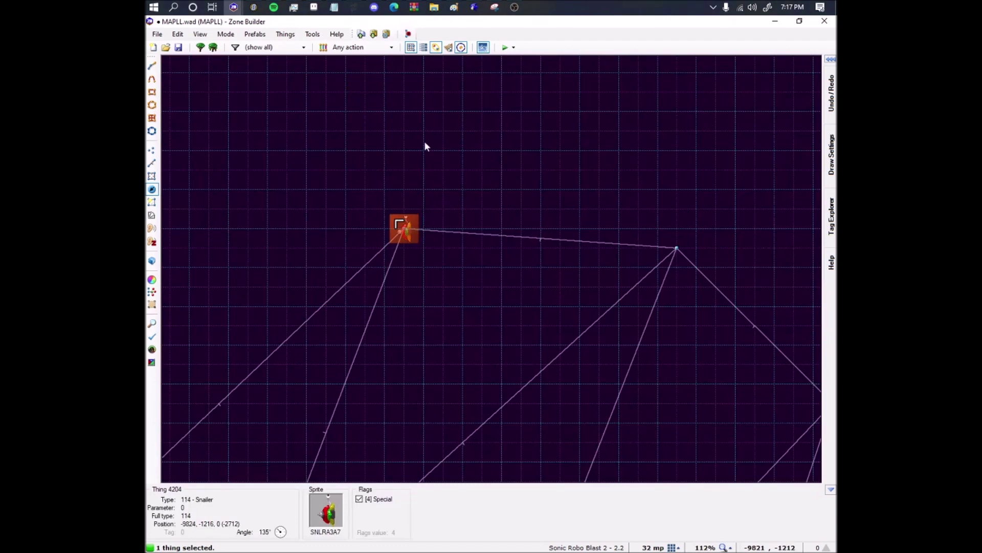
{"action": "right_click", "coordinate": [395, 209]}
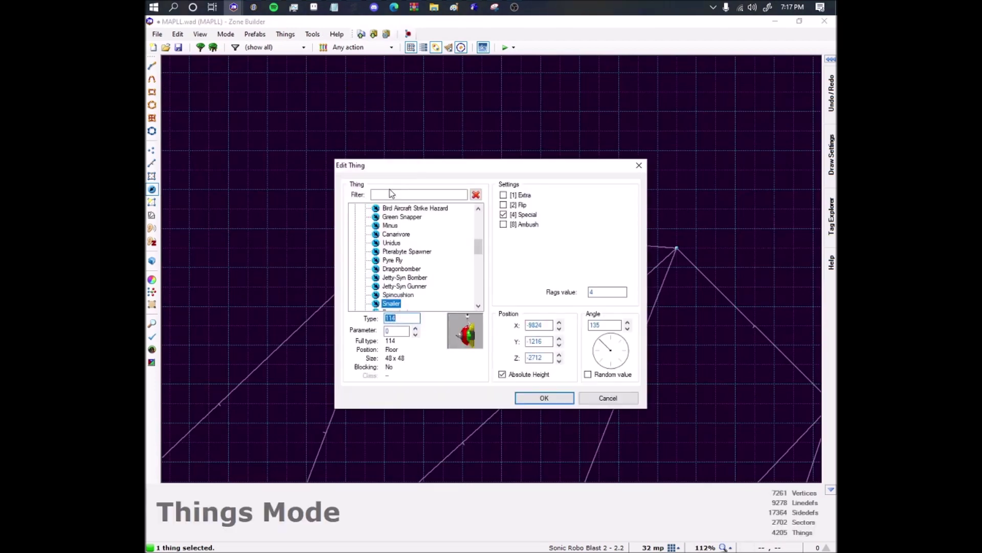
{"action": "left_click", "coordinate": [392, 194]}
{"action": "type", "text": "verte"}
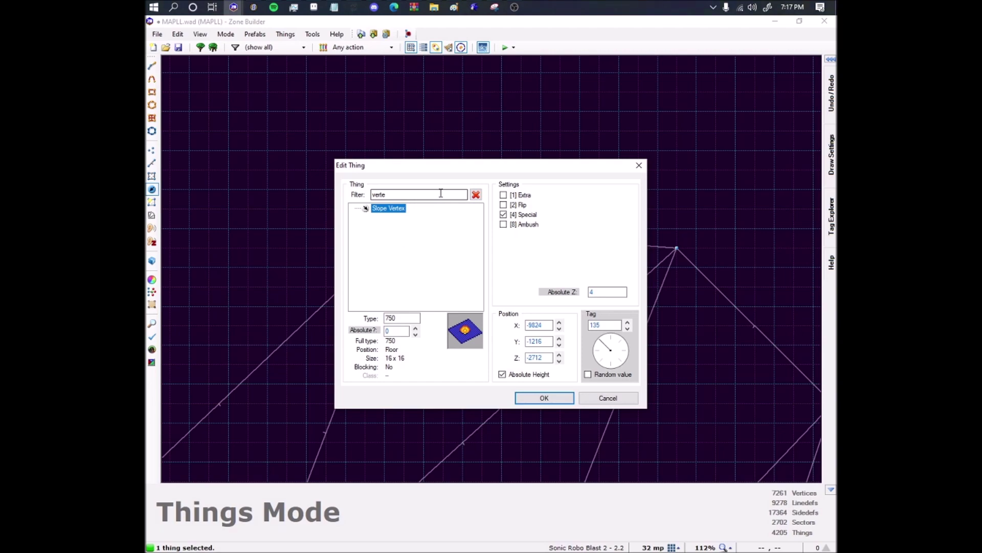
{"action": "left_click", "coordinate": [559, 400]}
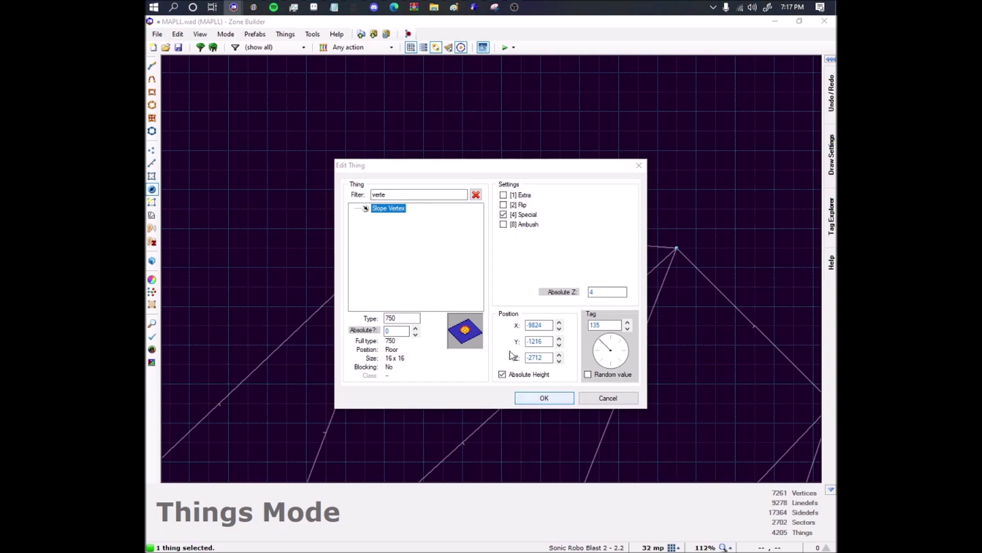
Place copies of the slope vertex on the remaining northern end vertices and on all four vertices of the northernmost cross line.
{"action": "right_click_drag", "start_coordinate": [519, 304], "coordinate": [673, 248]}
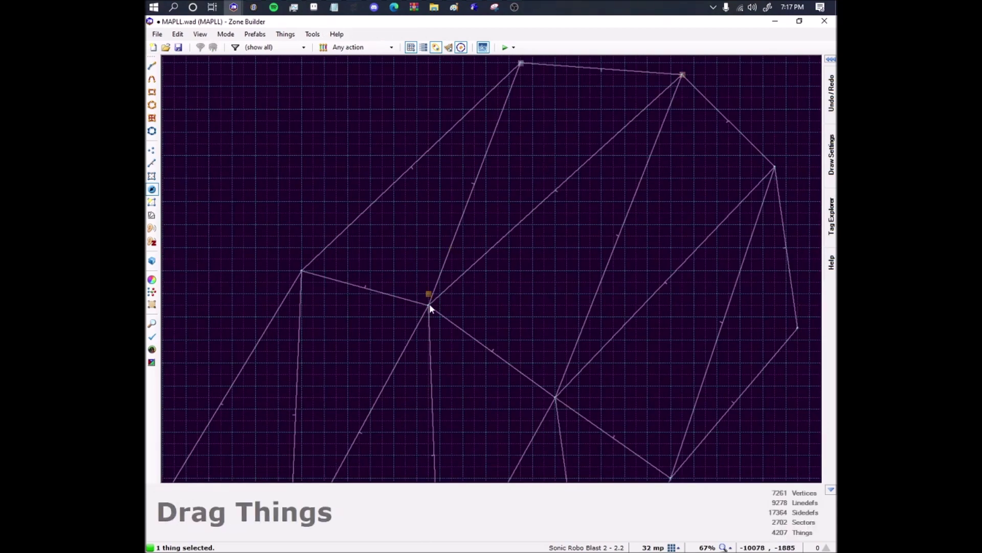
{"action": "right_click_drag", "start_coordinate": [429, 305], "coordinate": [349, 255]}
{"action": "scroll", "coordinate": [431, 306], "scroll_direction": "up", "scroll_amount": 4}
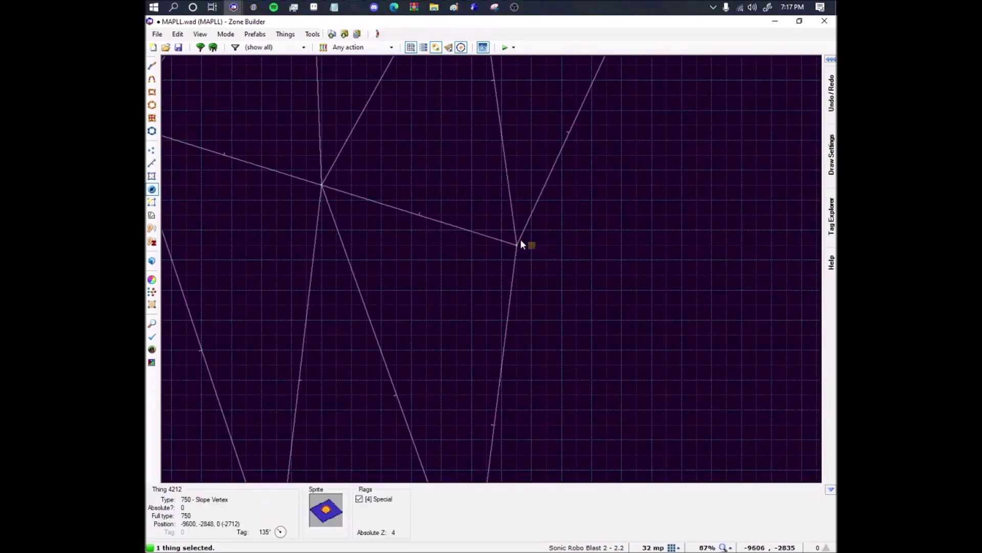
Place slope vertices on the four vertices of the second cross line from the north, from inner edge to outer edge.
{"action": "left_click_drag", "start_coordinate": [519, 240], "coordinate": [322, 188]}
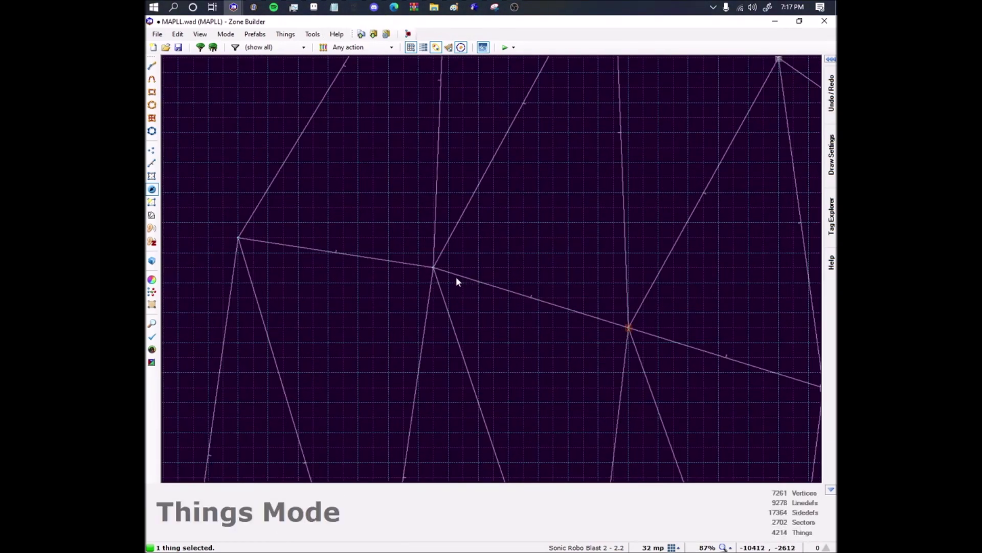
{"action": "key", "text": "ctrl+v"}
{"action": "left_click", "coordinate": [431, 266]}
{"action": "left_click_drag", "start_coordinate": [432, 268], "coordinate": [241, 235]}
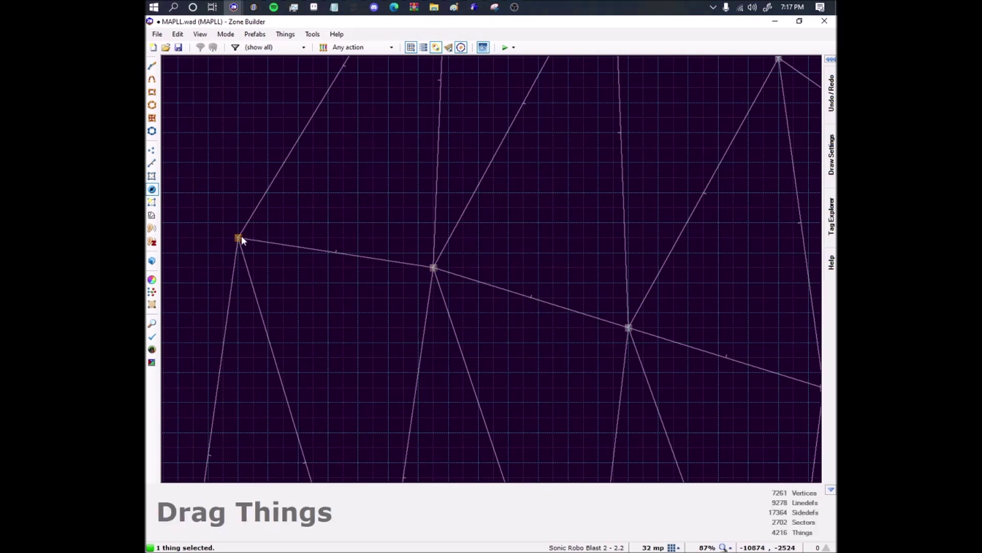
Paste slope vertices onto all four vertices of the third cross line from the north.
{"action": "key", "text": "ctrl+v"}
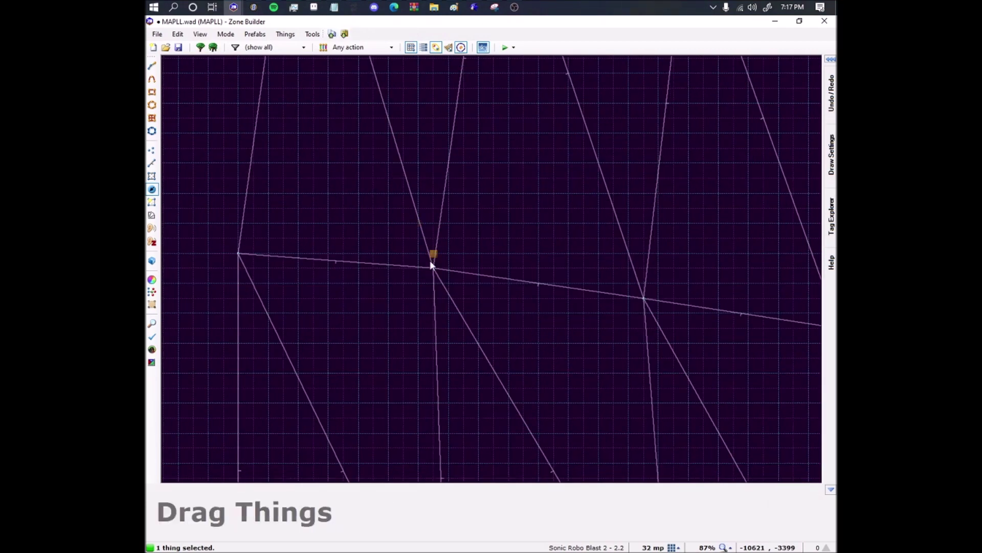
{"action": "left_click", "coordinate": [432, 266]}
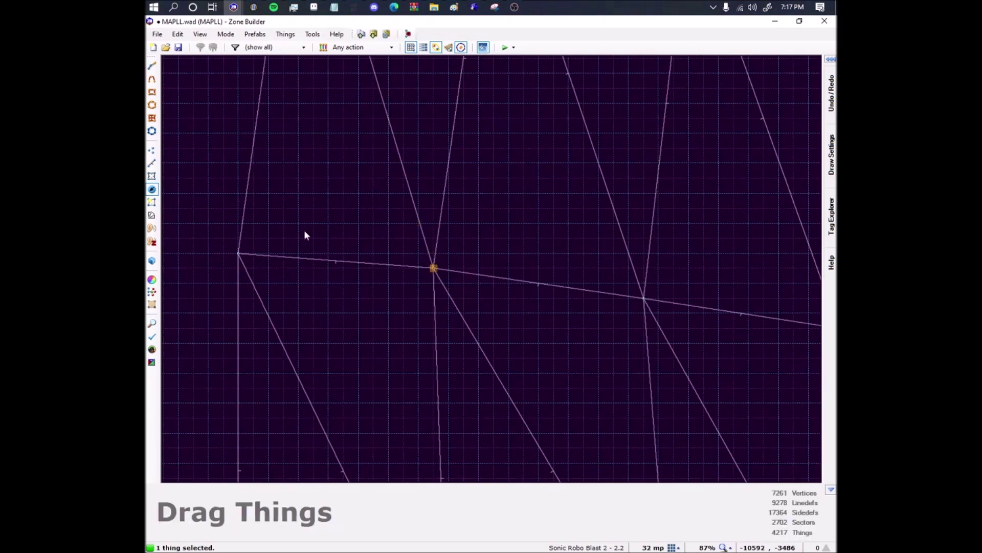
{"action": "key", "text": "ctrl+v"}
{"action": "left_click", "coordinate": [239, 254]}
{"action": "key", "text": "ctrl+v"}
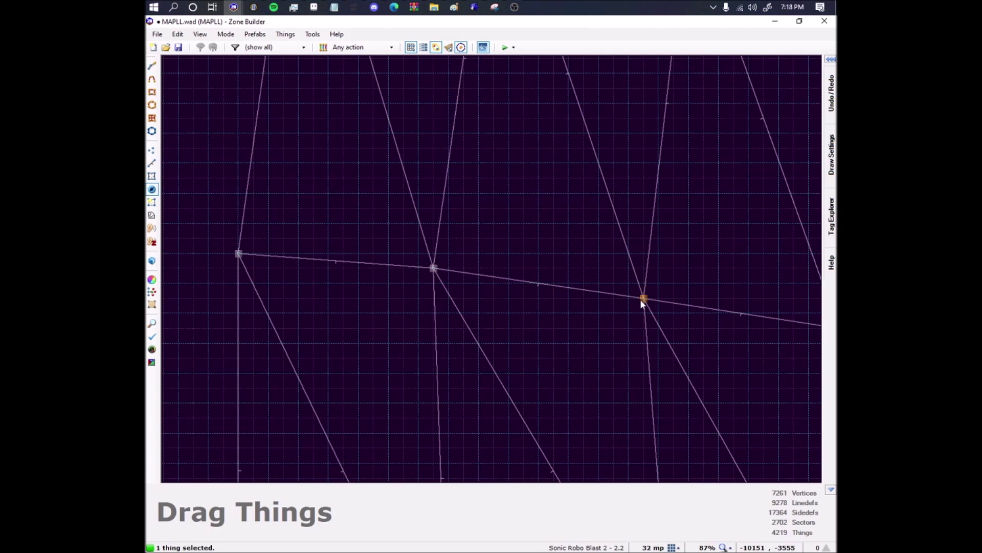
{"action": "left_click", "coordinate": [640, 299]}
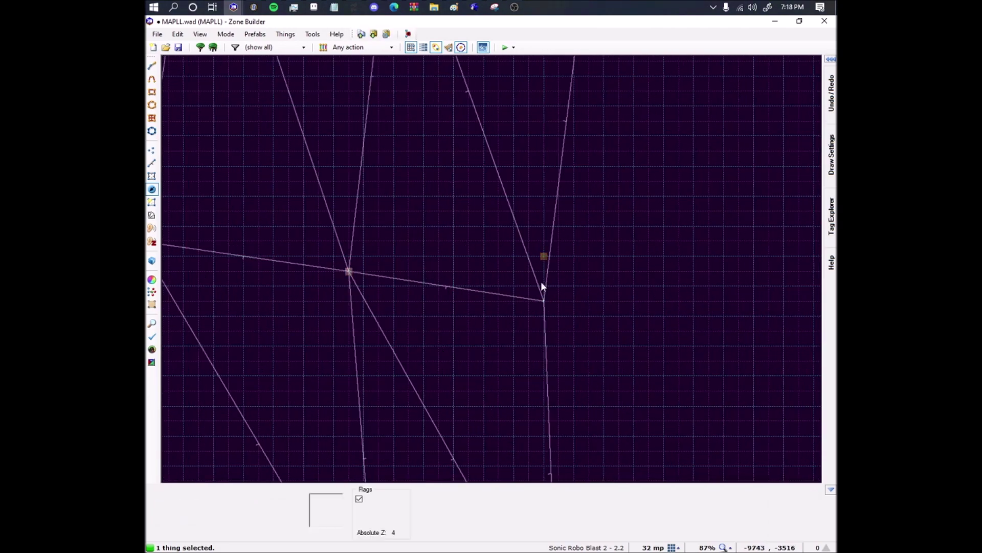
{"action": "left_click", "coordinate": [538, 299]}
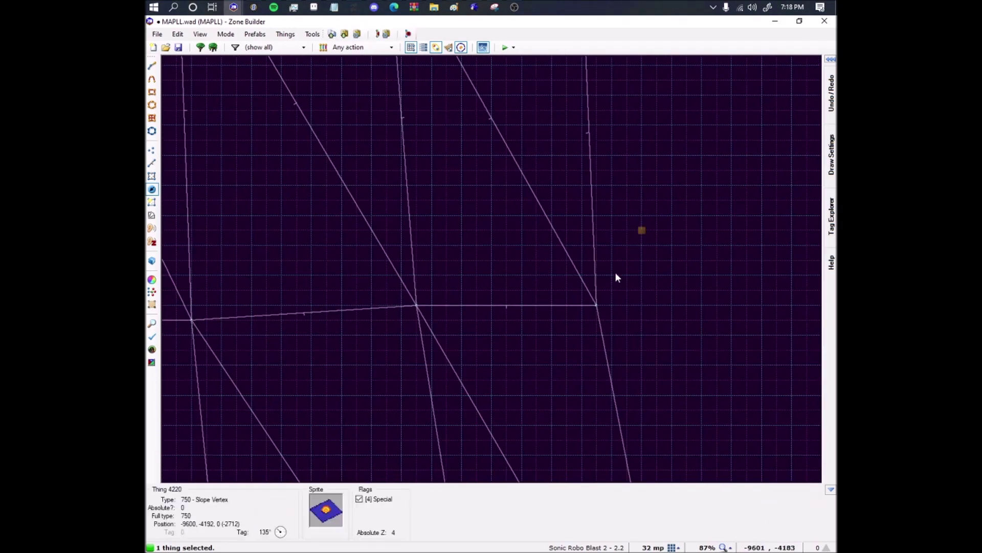
Place slope vertices on all four vertices of the fourth cross line from the north.
{"action": "left_click_drag", "start_coordinate": [641, 230], "coordinate": [414, 307]}
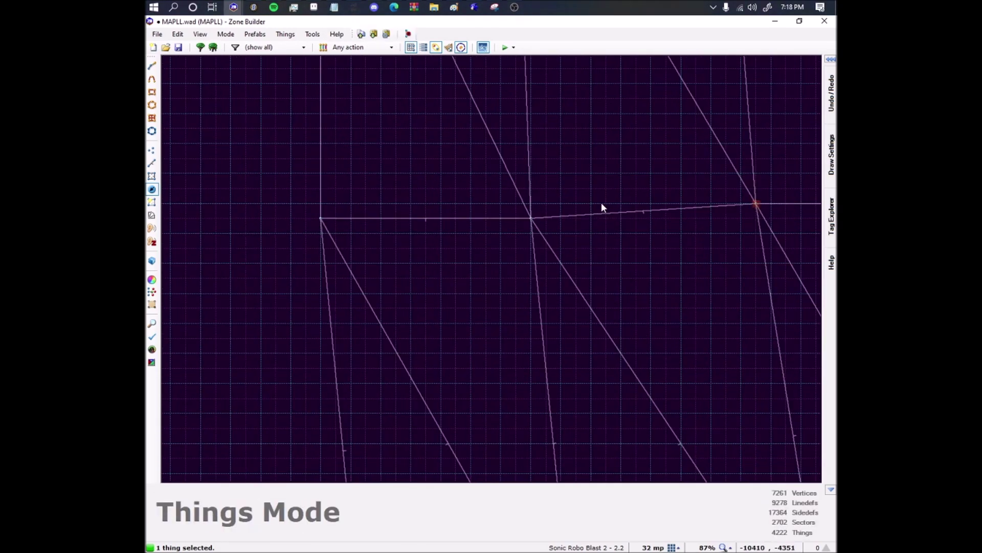
{"action": "left_click_drag", "start_coordinate": [601, 207], "coordinate": [532, 217]}
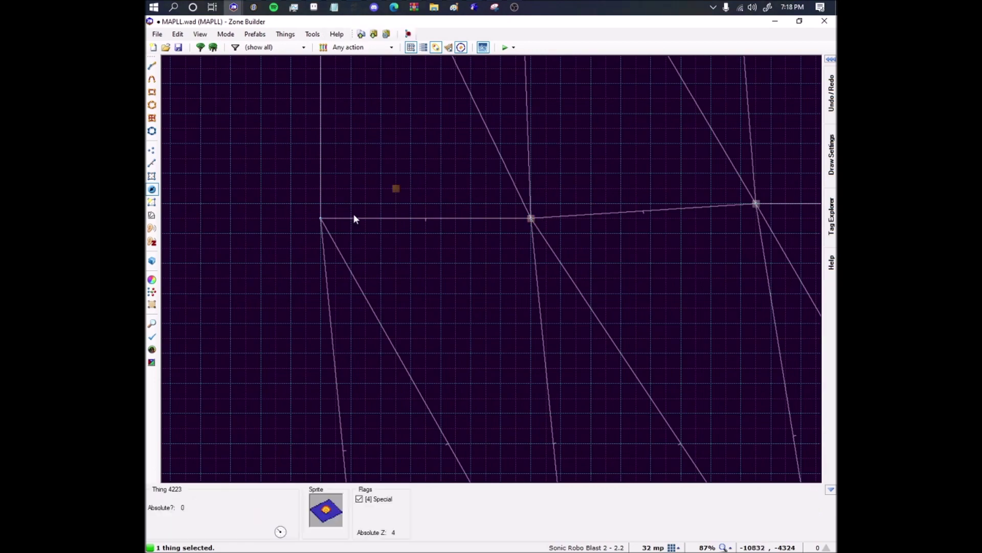
{"action": "left_click_drag", "start_coordinate": [354, 215], "coordinate": [323, 222]}
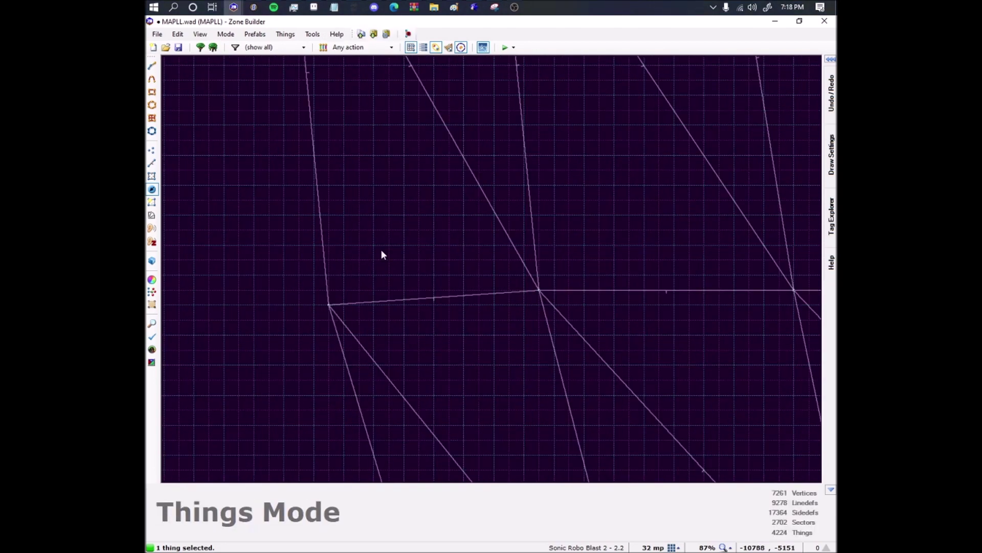
Place slope vertices on the four vertices of the fifth cross line from the north, from outer edge to inner edge.
{"action": "left_click_drag", "start_coordinate": [382, 253], "coordinate": [329, 311]}
{"action": "left_click_drag", "start_coordinate": [489, 320], "coordinate": [536, 290]}
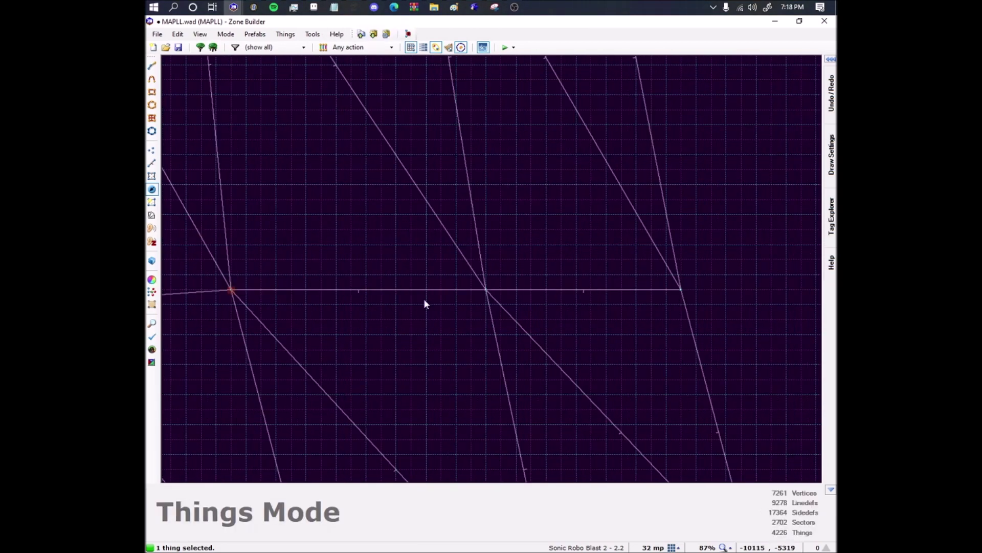
{"action": "left_click_drag", "start_coordinate": [606, 319], "coordinate": [485, 291]}
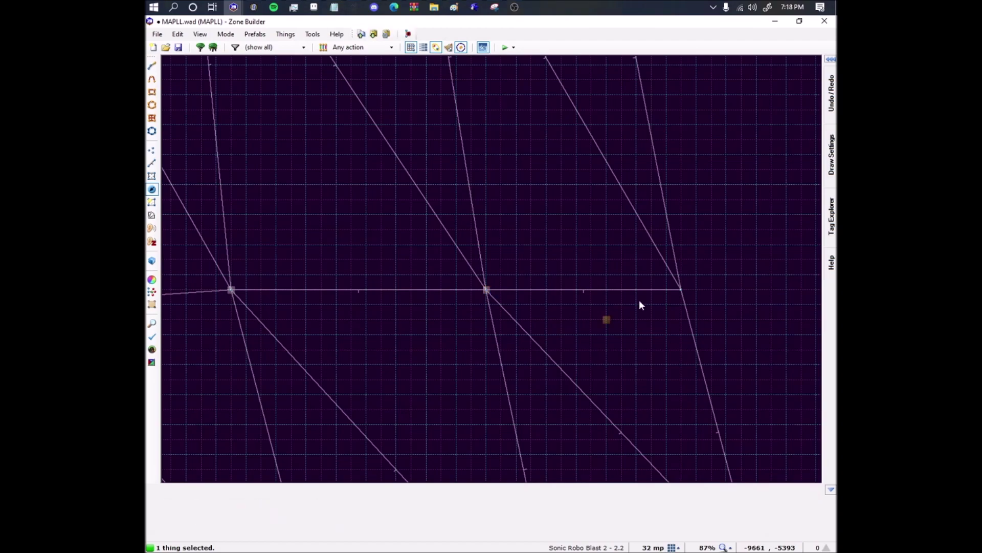
{"action": "left_click_drag", "start_coordinate": [607, 319], "coordinate": [680, 287]}
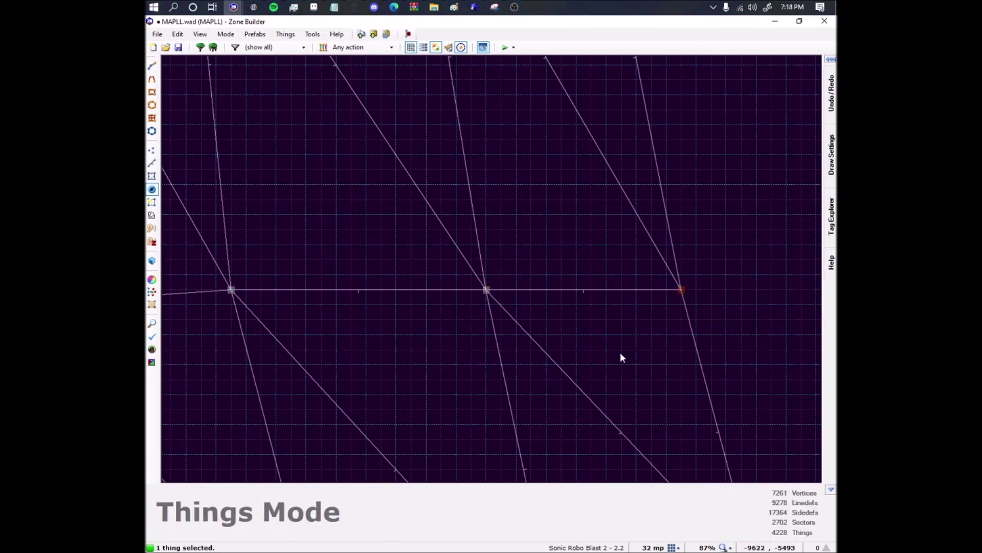
Paste a slope vertex onto the inner edge vertex of the sixth cross line from the north.
{"action": "scroll", "coordinate": [558, 290], "scroll_direction": "down", "scroll_amount": 7}
{"action": "middle_click_drag", "start_coordinate": [537, 269], "coordinate": [511, 224]}
{"action": "scroll", "coordinate": [568, 281], "scroll_direction": "up", "scroll_amount": 3}
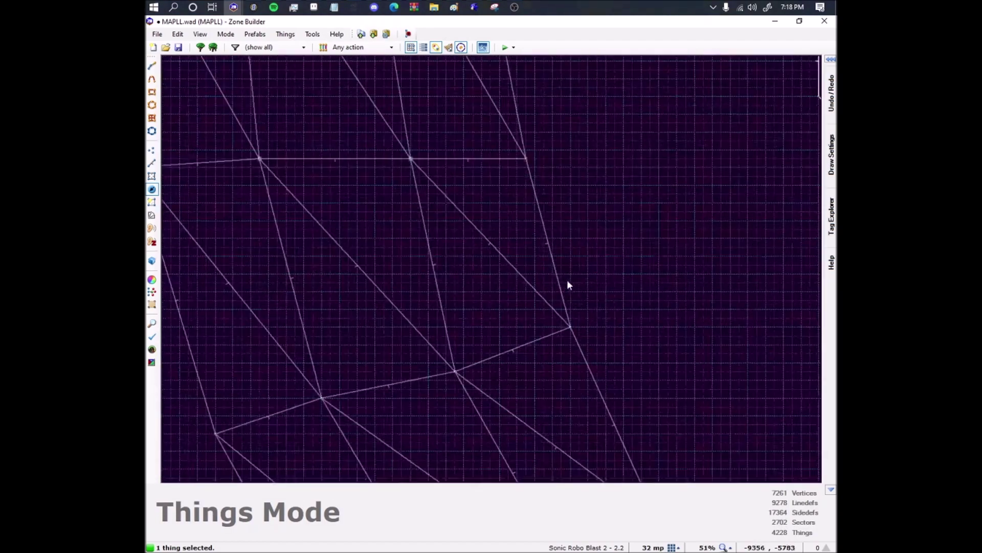
{"action": "scroll", "coordinate": [461, 266], "scroll_direction": "down", "scroll_amount": 4}
{"action": "middle_click_drag", "start_coordinate": [464, 282], "coordinate": [472, 284]}
{"action": "scroll", "coordinate": [472, 283], "scroll_direction": "up", "scroll_amount": 5}
{"action": "key", "text": "ctrl+v"}
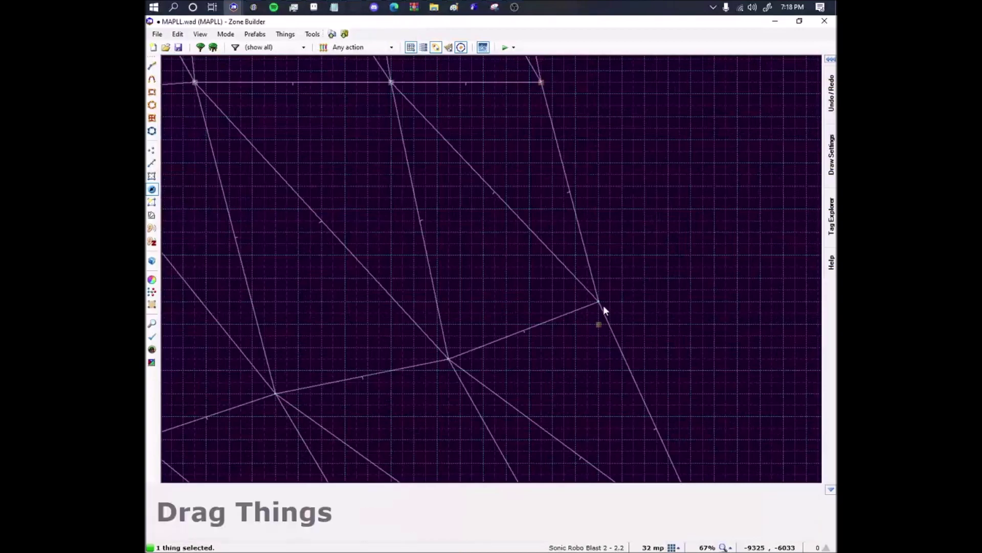
{"action": "left_click", "coordinate": [591, 304]}
Place slope vertices on the two dividing line vertices and the outer edge vertex of the sixth cross line from the north.
{"action": "left_click_drag", "start_coordinate": [593, 300], "coordinate": [449, 359]}
{"action": "right_click_drag", "start_coordinate": [449, 353], "coordinate": [445, 363]}
{"action": "middle_click_drag", "start_coordinate": [348, 387], "coordinate": [554, 318]}
{"action": "right_click_drag", "start_coordinate": [527, 335], "coordinate": [480, 324]}
{"action": "right_click_drag", "start_coordinate": [447, 360], "coordinate": [345, 370]}
{"action": "middle_click_drag", "start_coordinate": [316, 298], "coordinate": [252, 116]}
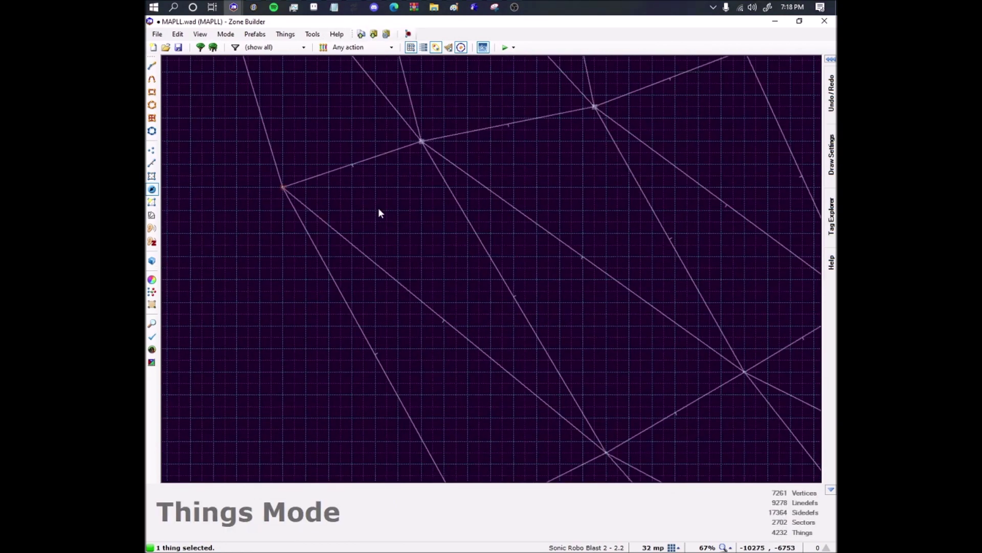
Place slope vertices on the four vertices of the seventh cross line from the north, starting at the outer edge.
{"action": "middle_click_drag", "start_coordinate": [379, 208], "coordinate": [335, 42]}
{"action": "right_click_drag", "start_coordinate": [447, 297], "coordinate": [426, 358]}
{"action": "left_click_drag", "start_coordinate": [427, 361], "coordinate": [588, 277]}
{"action": "middle_click_drag", "start_coordinate": [588, 277], "coordinate": [461, 339]}
{"action": "left_click_drag", "start_coordinate": [527, 298], "coordinate": [644, 224]}
{"action": "middle_click_drag", "start_coordinate": [724, 449], "coordinate": [499, 274]}
Paste slope vertices onto the four vertices of the eighth cross line from the north, from inner edge to outer edge.
{"action": "key", "text": "ctrl+v"}
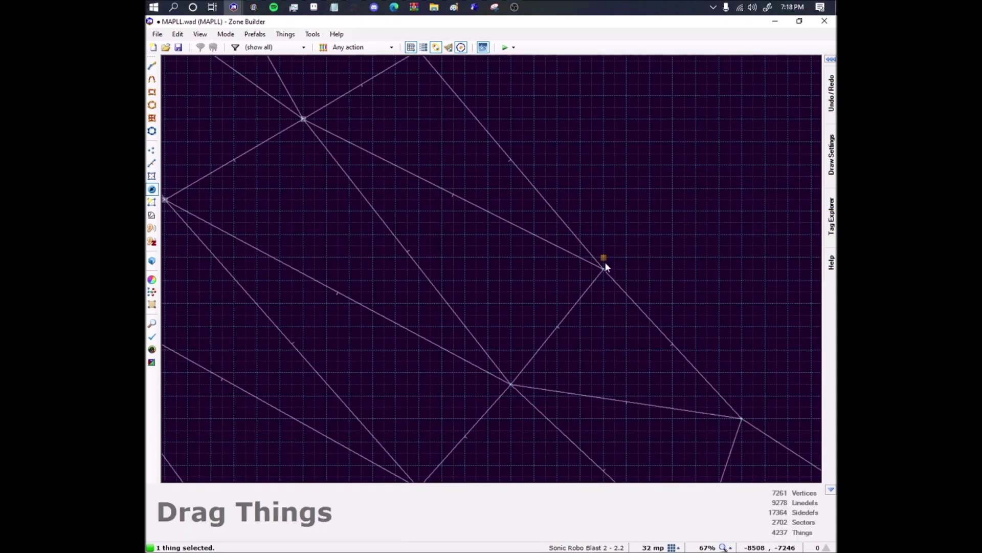
{"action": "right_click_drag", "start_coordinate": [601, 267], "coordinate": [602, 269]}
{"action": "middle_click_drag", "start_coordinate": [507, 350], "coordinate": [516, 218]}
{"action": "right_click_drag", "start_coordinate": [514, 236], "coordinate": [519, 251]}
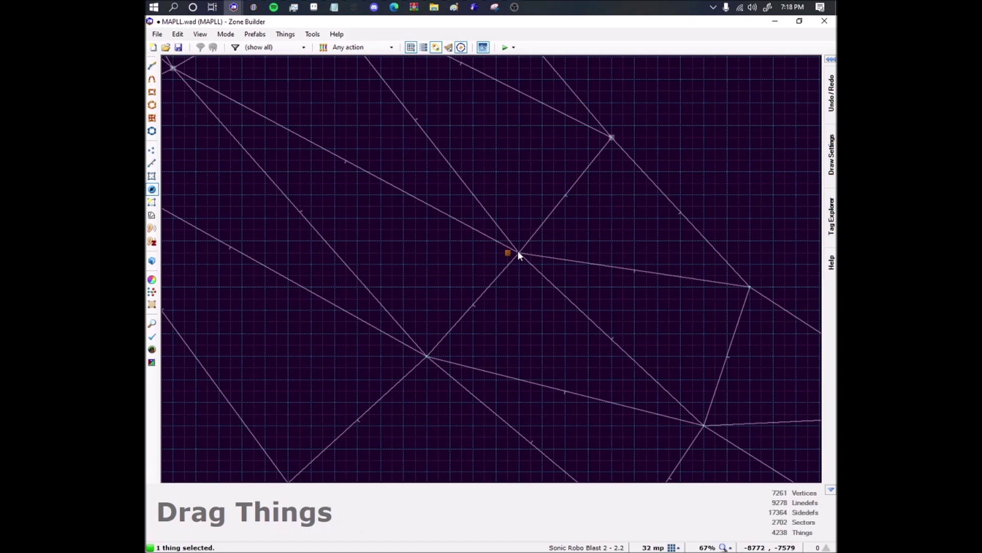
{"action": "right_click_drag", "start_coordinate": [438, 344], "coordinate": [428, 357]}
{"action": "middle_click_drag", "start_coordinate": [429, 358], "coordinate": [527, 215]}
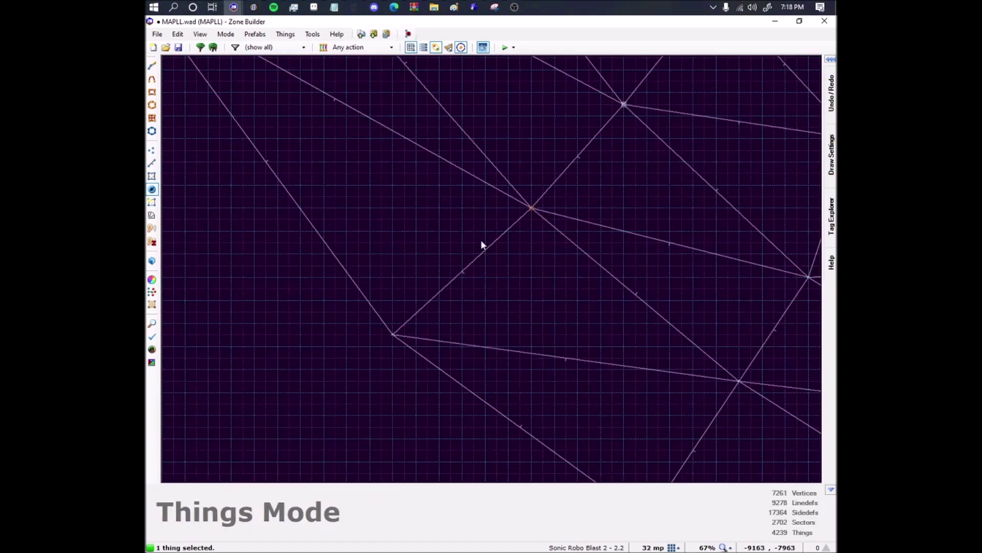
{"action": "right_click_drag", "start_coordinate": [390, 330], "coordinate": [391, 340]}
{"action": "left_click", "coordinate": [391, 341]}
Paste slope vertices onto the four vertices of the ninth cross line from the north, from outer edge to inner edge.
{"action": "middle_click_drag", "start_coordinate": [561, 386], "coordinate": [434, 269]}
{"action": "key", "text": "ctrl+v"}
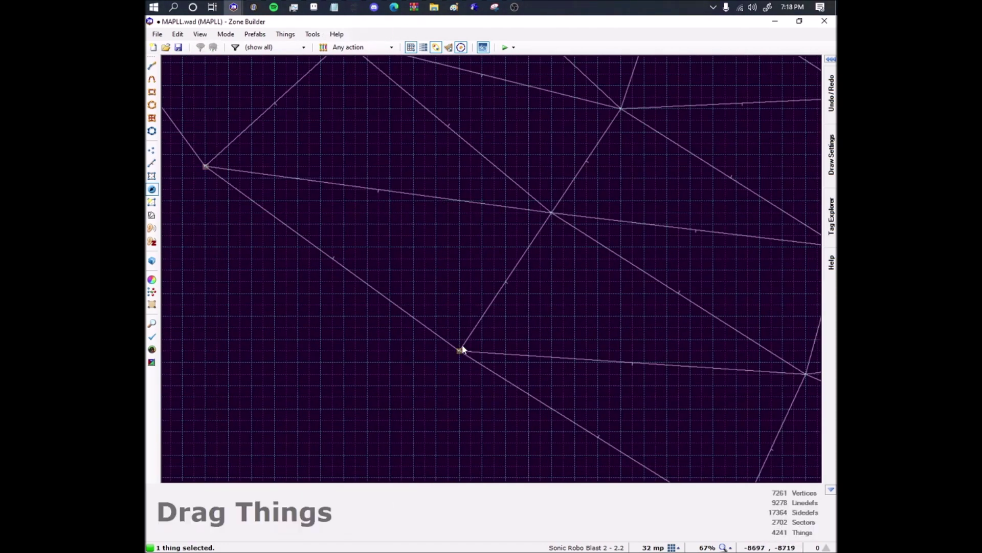
{"action": "left_click", "coordinate": [461, 351]}
{"action": "key", "text": "ctrl+v"}
{"action": "left_click", "coordinate": [559, 204]}
{"action": "middle_click_drag", "start_coordinate": [559, 205], "coordinate": [447, 348]}
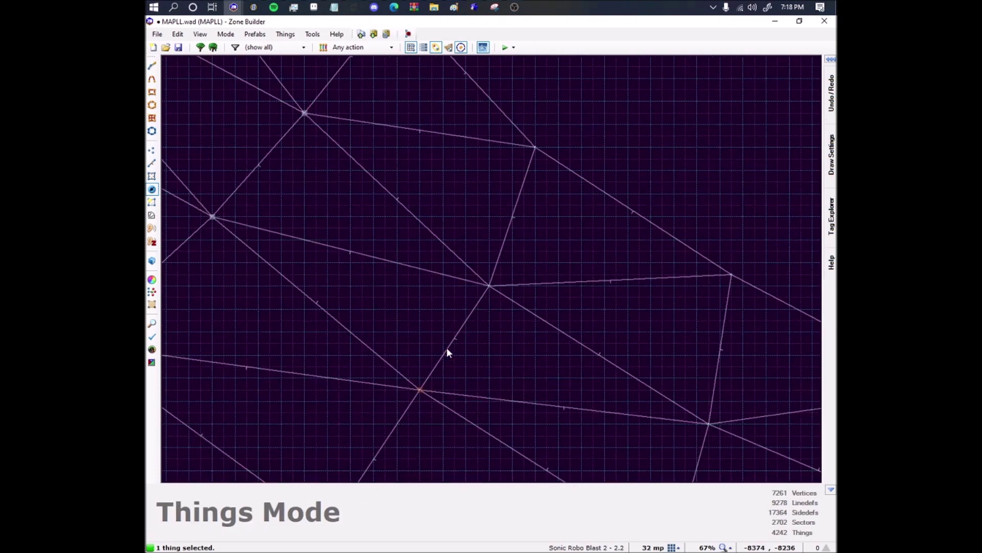
{"action": "key", "text": "ctrl+v"}
{"action": "left_click", "coordinate": [488, 281]}
{"action": "key", "text": "ctrl+v"}
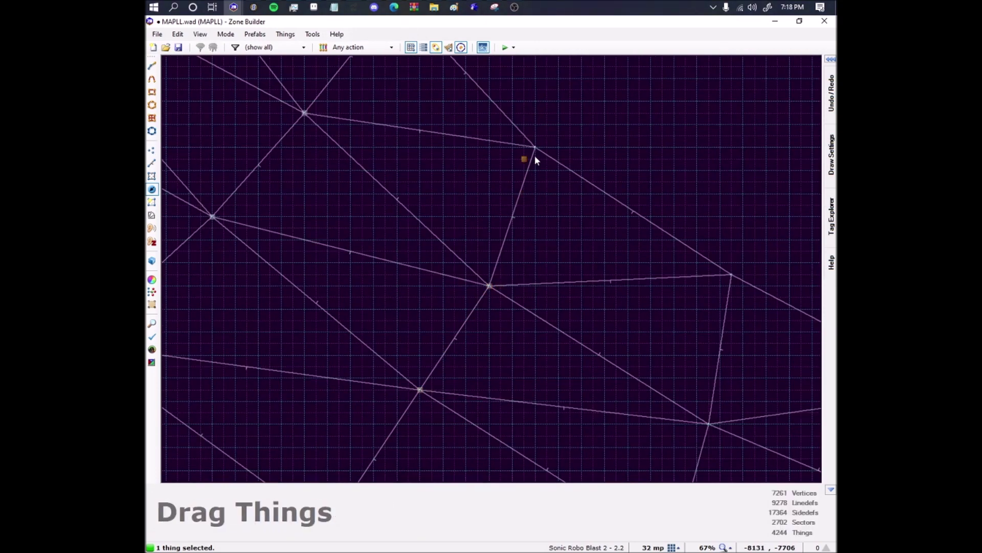
{"action": "left_click", "coordinate": [544, 157]}
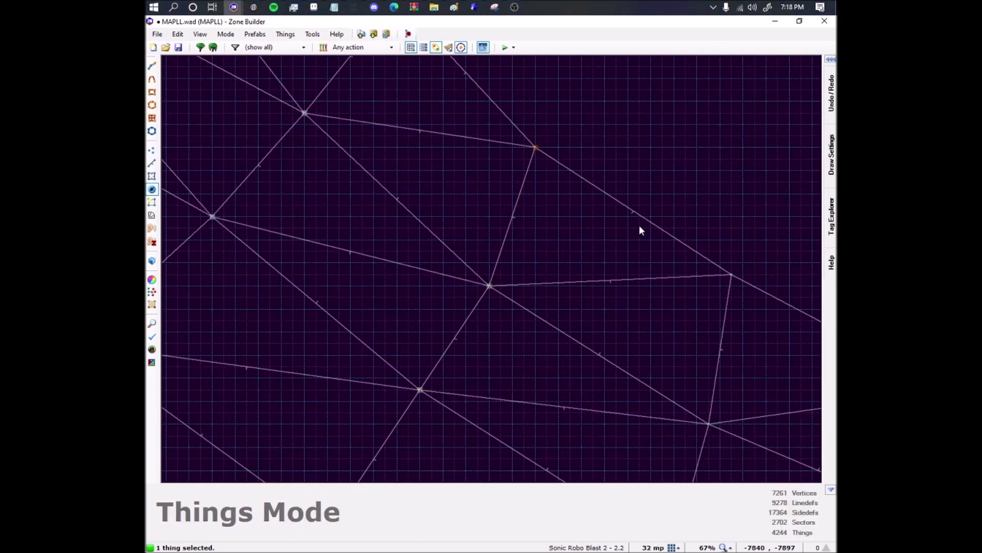
Paste slope vertices onto the four vertices of the tenth cross line from the north, from inner edge to outer edge.
{"action": "middle_click_drag", "start_coordinate": [680, 278], "coordinate": [541, 211]}
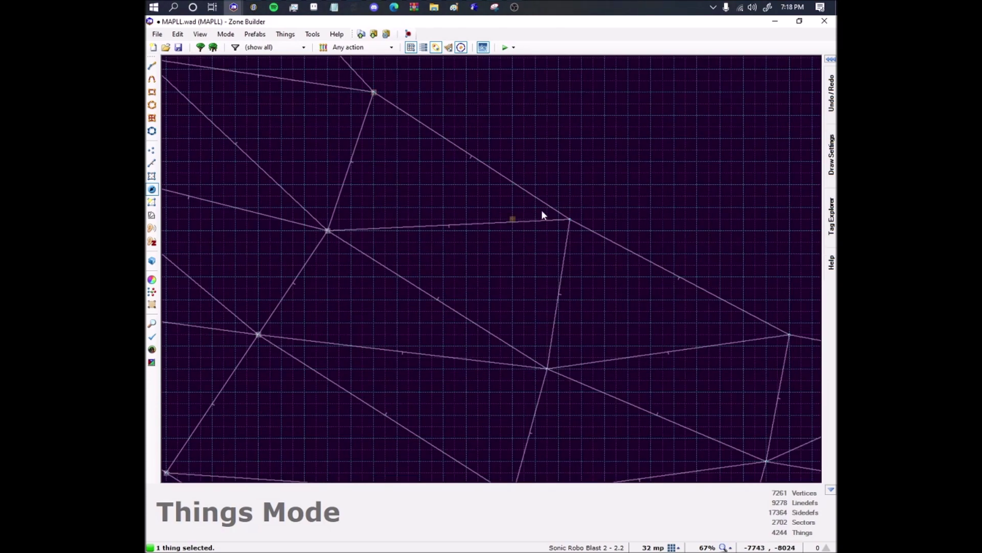
{"action": "key", "text": "ctrl+v"}
{"action": "left_click", "coordinate": [560, 224]}
{"action": "left_click_drag", "start_coordinate": [559, 223], "coordinate": [569, 221]}
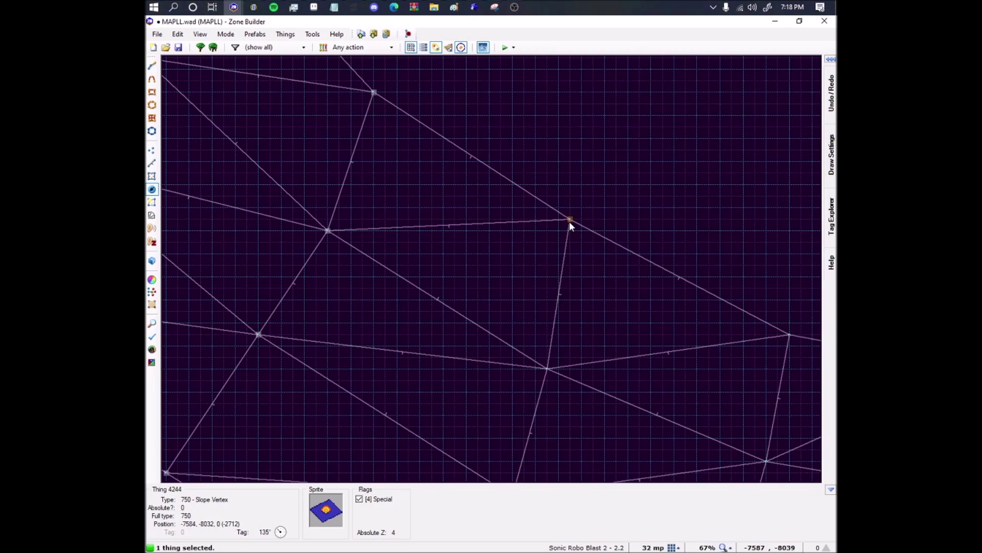
{"action": "left_click_drag", "start_coordinate": [569, 221], "coordinate": [550, 367]}
{"action": "middle_click_drag", "start_coordinate": [551, 366], "coordinate": [566, 303]}
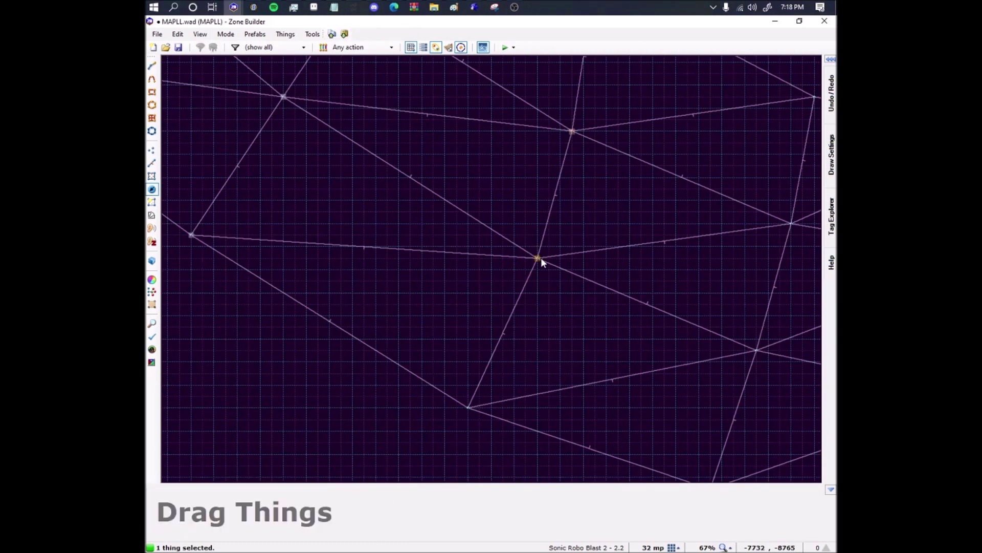
{"action": "left_click_drag", "start_coordinate": [541, 259], "coordinate": [472, 407]}
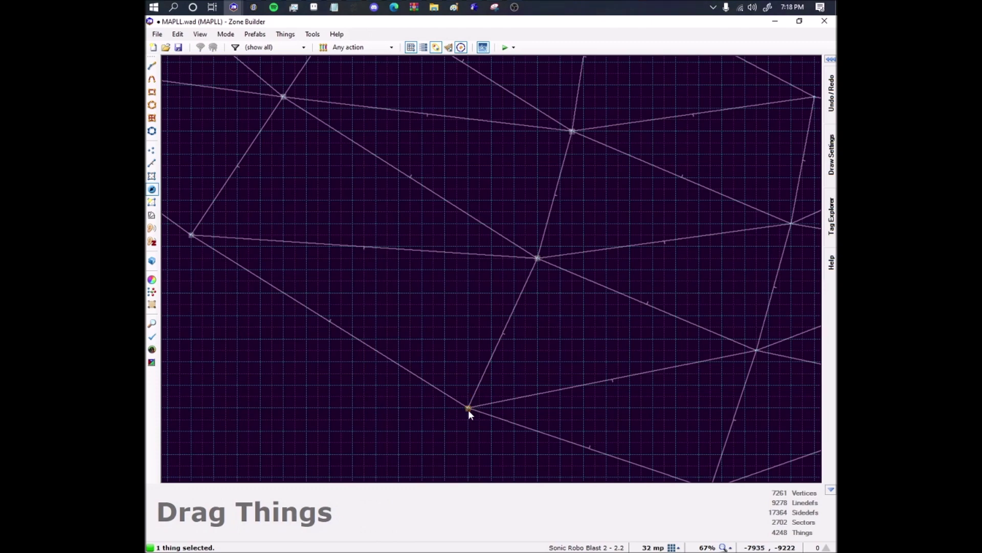
{"action": "right_click_drag", "start_coordinate": [468, 409], "coordinate": [469, 409]}
Paste slope vertices onto the four vertices of the eleventh cross line from the north, from outer edge to inner edge.
{"action": "middle_click_drag", "start_coordinate": [512, 316], "coordinate": [339, 249]}
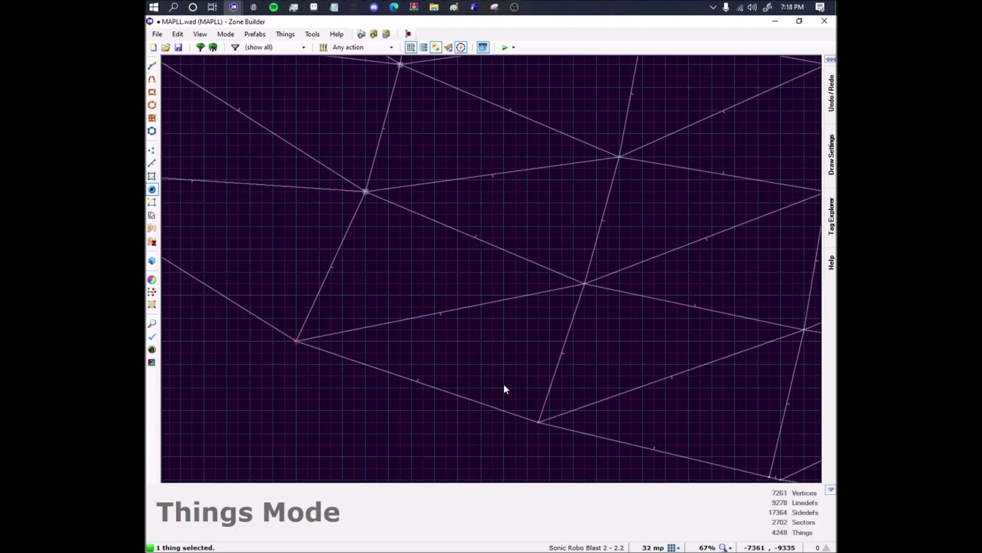
{"action": "left_click_drag", "start_coordinate": [519, 391], "coordinate": [586, 287]}
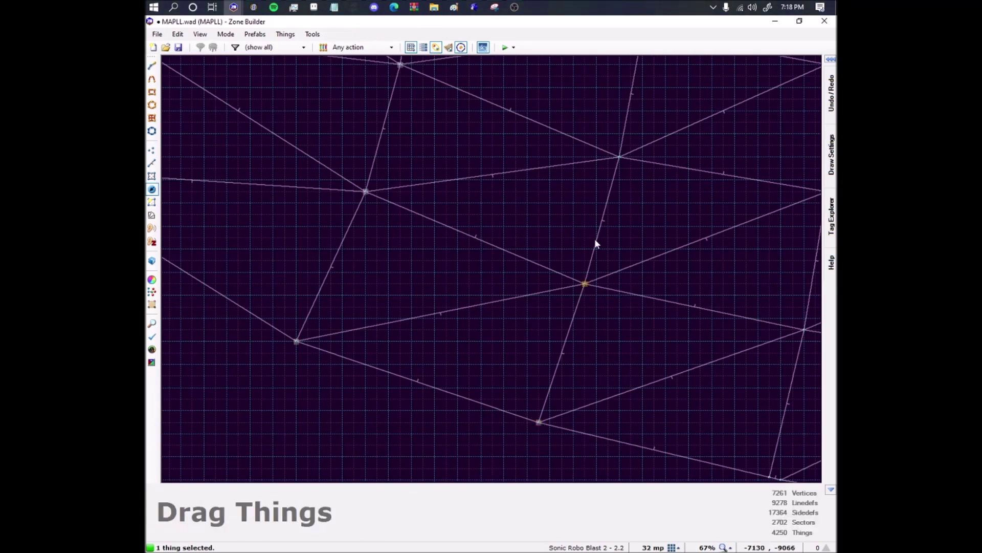
{"action": "middle_click_drag", "start_coordinate": [594, 197], "coordinate": [537, 290]}
{"action": "right_click_drag", "start_coordinate": [558, 258], "coordinate": [564, 253]}
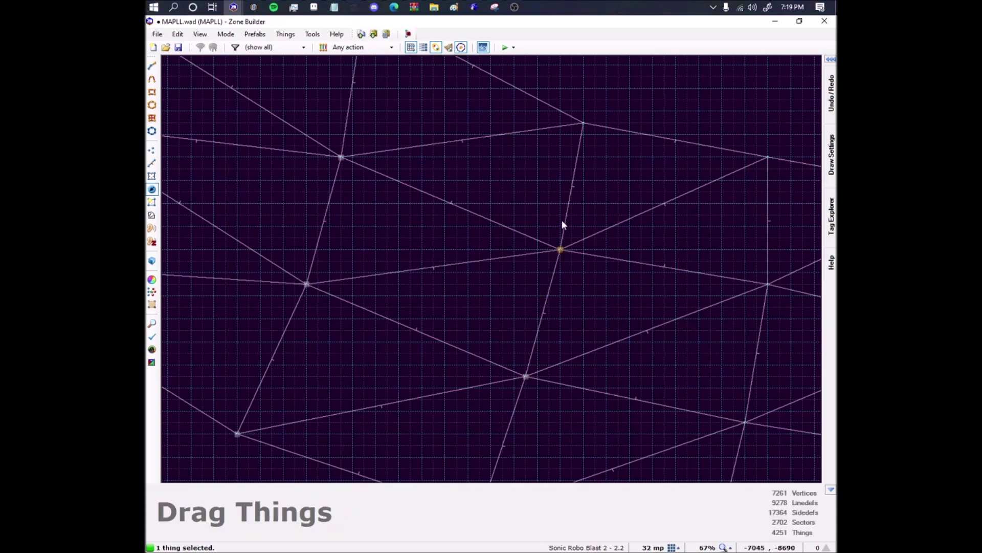
{"action": "right_click_drag", "start_coordinate": [578, 128], "coordinate": [581, 123]}
{"action": "left_click", "coordinate": [582, 123]}
Paste slope vertices onto the four vertices of the twelfth cross line from the north, from inner edge to outer edge.
{"action": "key", "text": "ctrl+v"}
{"action": "left_click", "coordinate": [521, 140]}
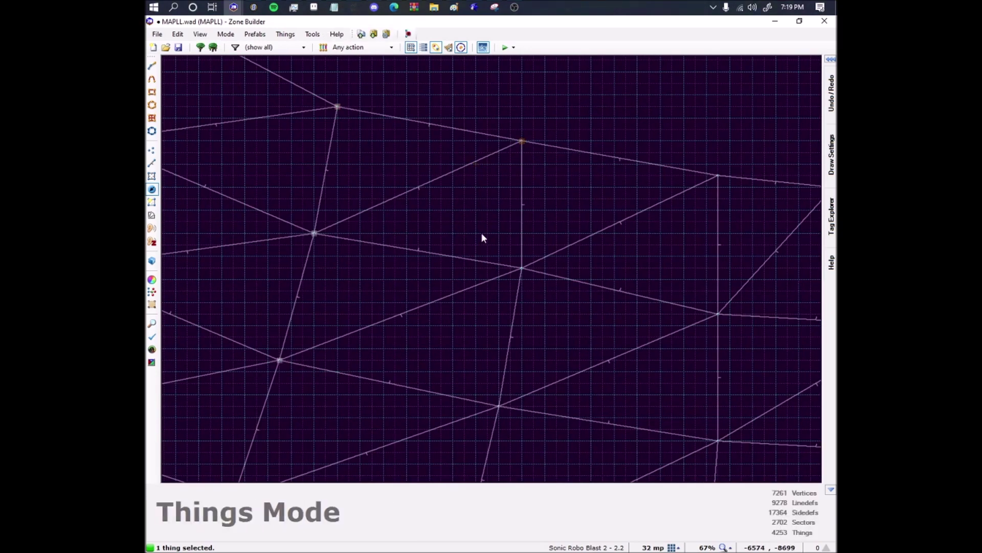
{"action": "key", "text": "ctrl+v"}
{"action": "left_click", "coordinate": [522, 268]}
{"action": "key", "text": "Down"}
{"action": "key", "text": "ctrl+v"}
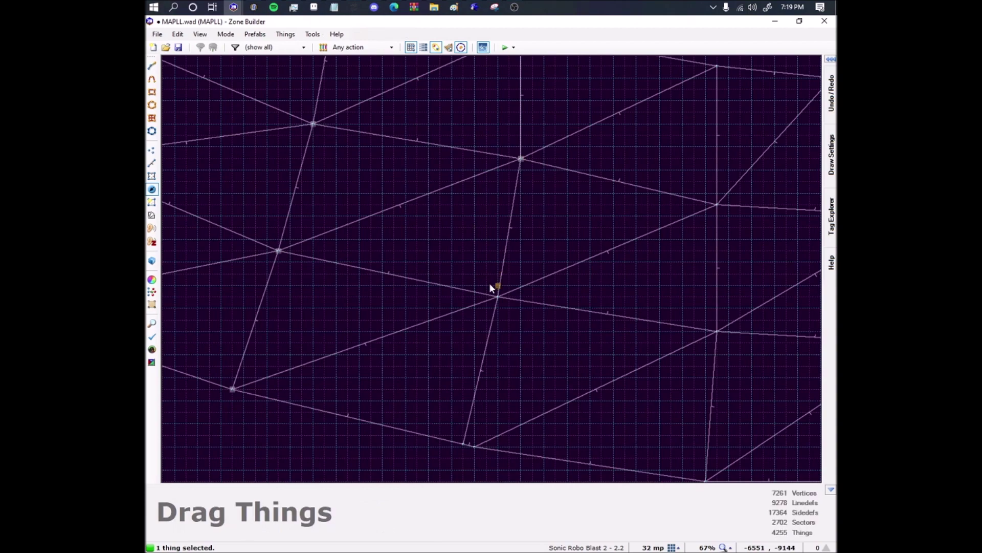
{"action": "left_click", "coordinate": [494, 302]}
{"action": "key", "text": "ctrl+v"}
{"action": "left_click", "coordinate": [462, 444]}
{"action": "key", "text": "Down"}
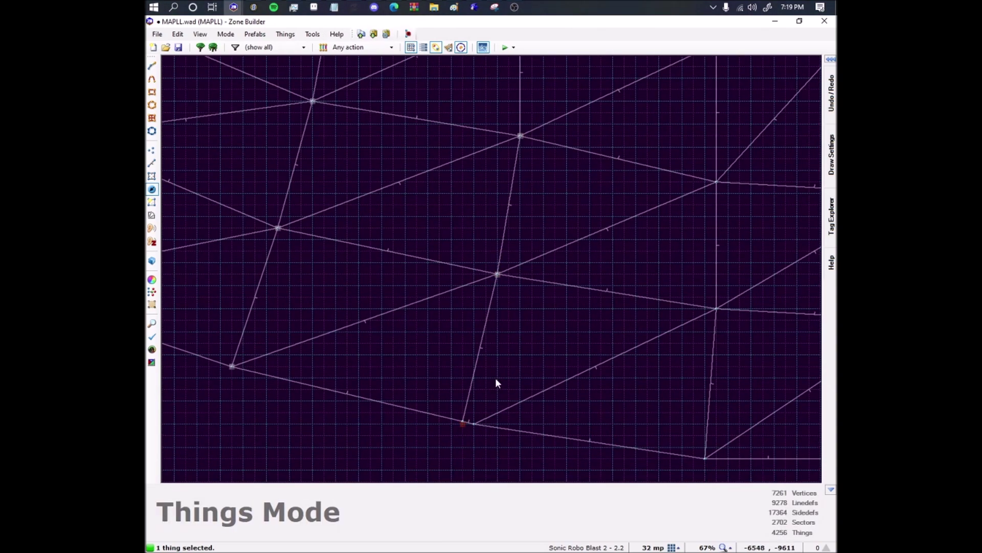
Merge the two nearly coincident outer-edge vertices of the twelfth cross line and move the slope vertex onto the merged vertex.
{"action": "scroll", "coordinate": [484, 388], "scroll_direction": "up", "scroll_amount": 6}
{"action": "key", "text": "v"}
{"action": "mouse_move", "coordinate": [474, 340]}
{"action": "right_mouse_down"}
{"action": "mouse_move", "coordinate": [432, 331]}
{"action": "mouse_move", "coordinate": [459, 342]}
{"action": "right_mouse_up"}
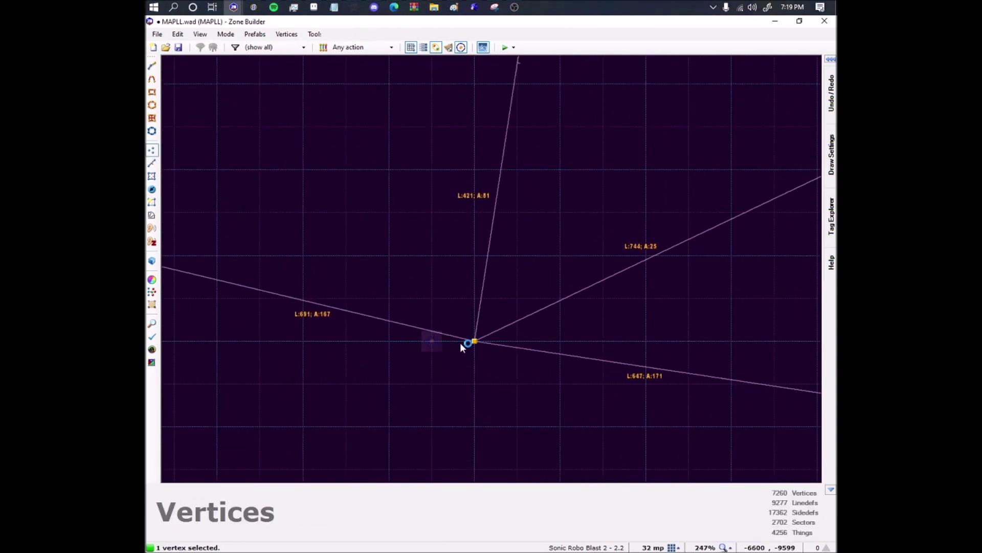
{"action": "key", "text": "t"}
{"action": "left_click_drag", "start_coordinate": [432, 346], "coordinate": [491, 332]}
{"action": "scroll", "coordinate": [456, 334], "scroll_direction": "down", "scroll_amount": 8}
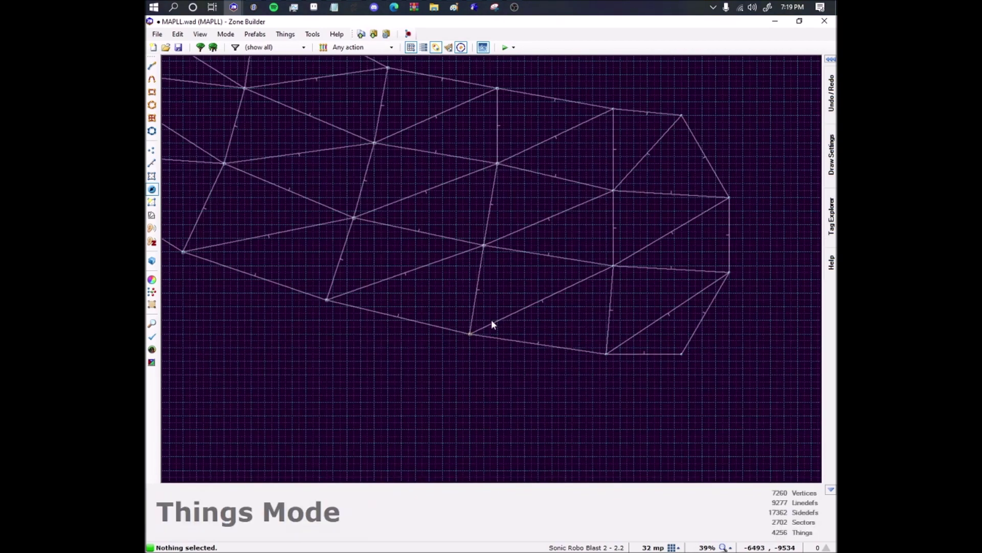
Paste slope vertices onto the four vertices of the thirteenth cross line from the north, from outer edge to inner edge.
{"action": "scroll", "coordinate": [606, 289], "scroll_direction": "up", "scroll_amount": 4}
{"action": "key", "text": "ctrl+v"}
{"action": "left_click", "coordinate": [610, 427]}
{"action": "key", "text": "ctrl+v"}
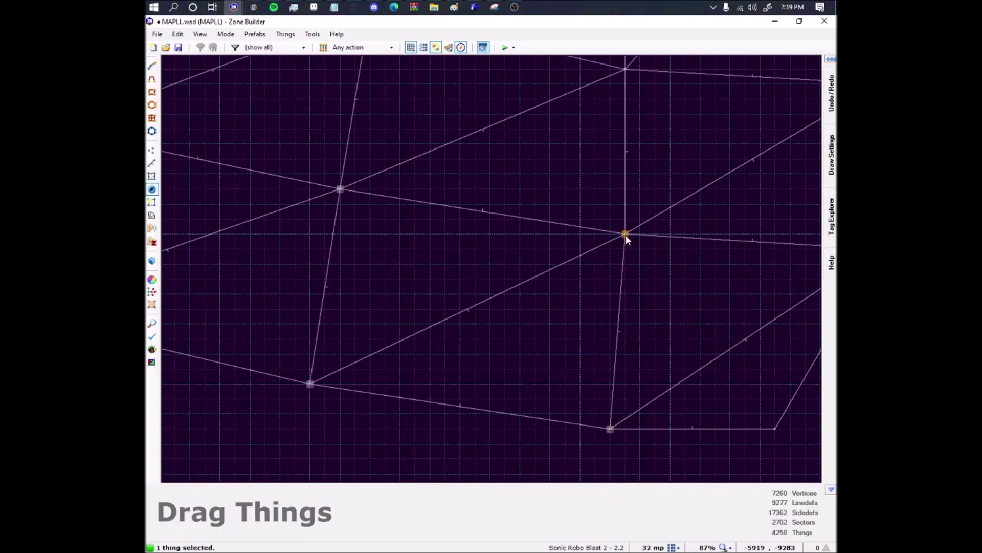
{"action": "left_click", "coordinate": [625, 235]}
{"action": "middle_click_drag", "start_coordinate": [628, 159], "coordinate": [580, 337]}
{"action": "key", "text": "ctrl+v"}
{"action": "left_click", "coordinate": [577, 247]}
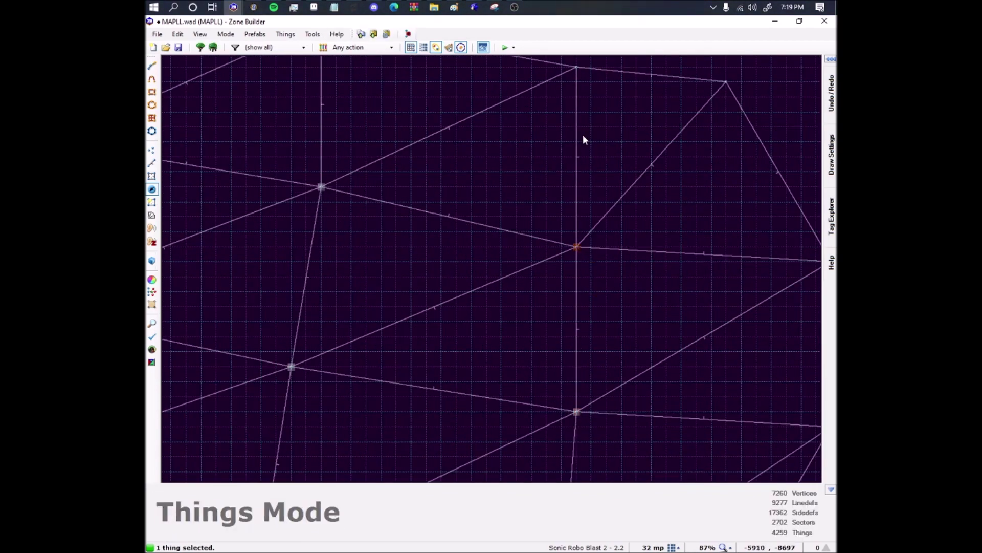
{"action": "key", "text": "ctrl+v"}
{"action": "left_click", "coordinate": [574, 71]}
Place slope vertices on the band's eastern end cap, at its inner corner and the two vertices of its vertical end edge.
{"action": "key", "text": "ctrl+v"}
{"action": "left_click", "coordinate": [725, 78]}
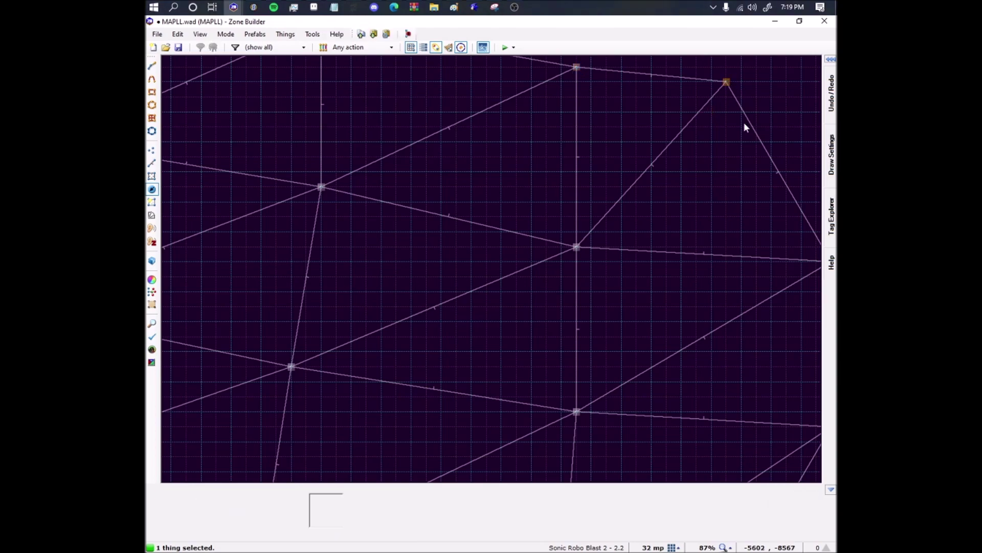
{"action": "middle_click_drag", "start_coordinate": [648, 200], "coordinate": [490, 165]}
{"action": "key", "text": "Insert"}
{"action": "left_click_drag", "start_coordinate": [658, 240], "coordinate": [651, 232]}
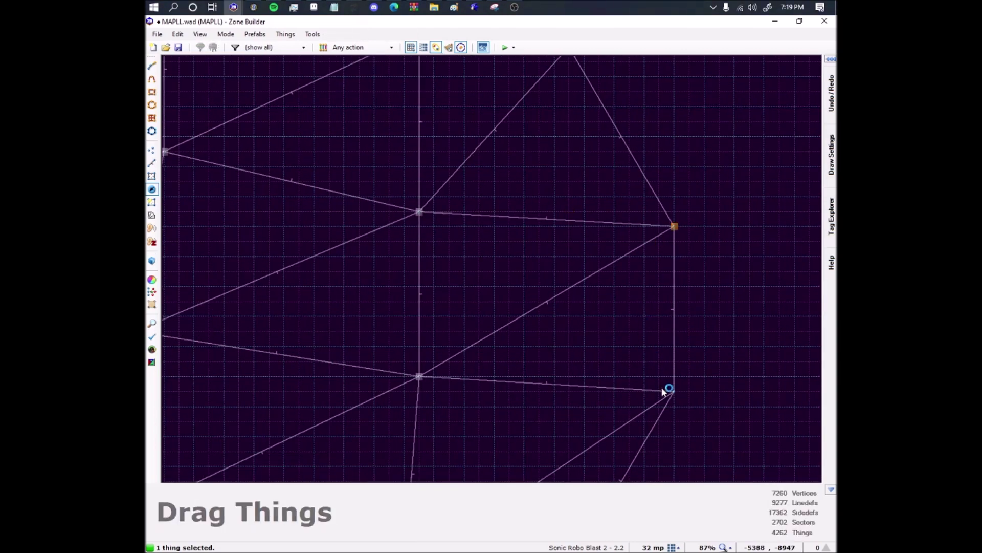
{"action": "key", "text": "ctrl+v"}
{"action": "left_click", "coordinate": [674, 393]}
{"action": "scroll", "coordinate": [566, 322], "scroll_direction": "down", "scroll_amount": 4}
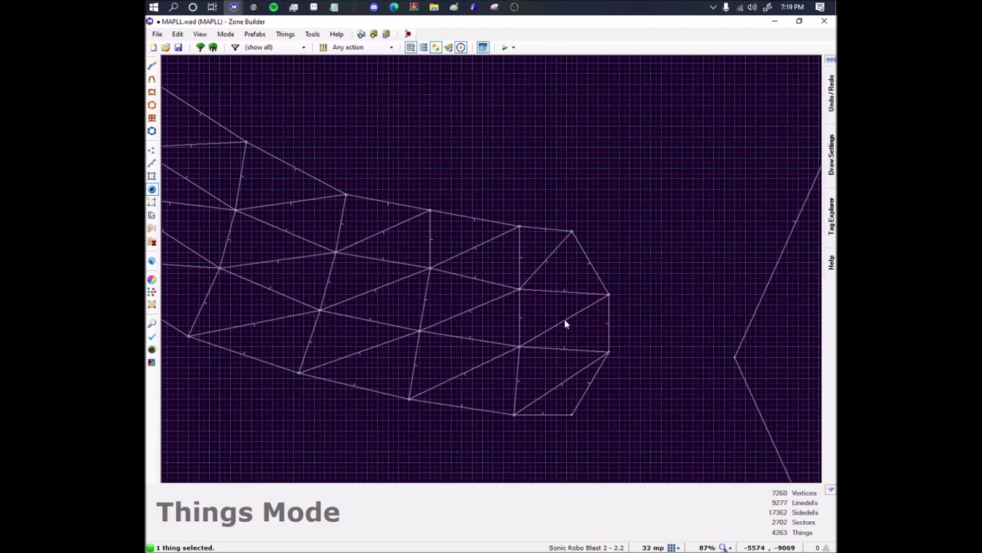
Clear the selection and select the three slope vertices at the corners of the triangle at the band's northern tip.
{"action": "scroll", "coordinate": [564, 318], "scroll_direction": "down", "scroll_amount": 2}
{"action": "middle_click_drag", "start_coordinate": [436, 258], "coordinate": [597, 466]}
{"action": "key", "text": "c"}
{"action": "middle_click_drag", "start_coordinate": [320, 175], "coordinate": [446, 447]}
{"action": "scroll", "coordinate": [400, 174], "scroll_direction": "up", "scroll_amount": 6}
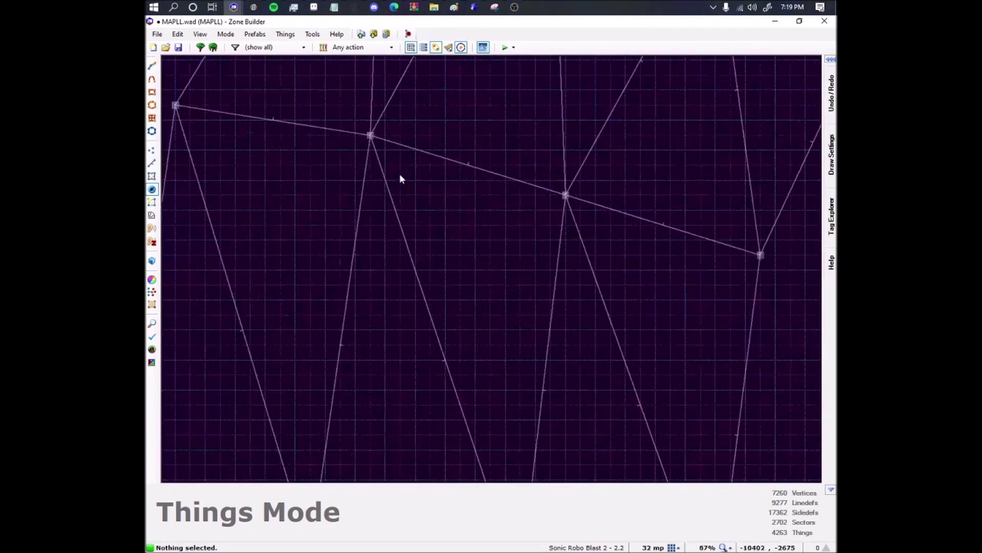
{"action": "scroll", "coordinate": [400, 174], "scroll_direction": "down", "scroll_amount": 8}
{"action": "scroll", "coordinate": [485, 182], "scroll_direction": "up", "scroll_amount": 4}
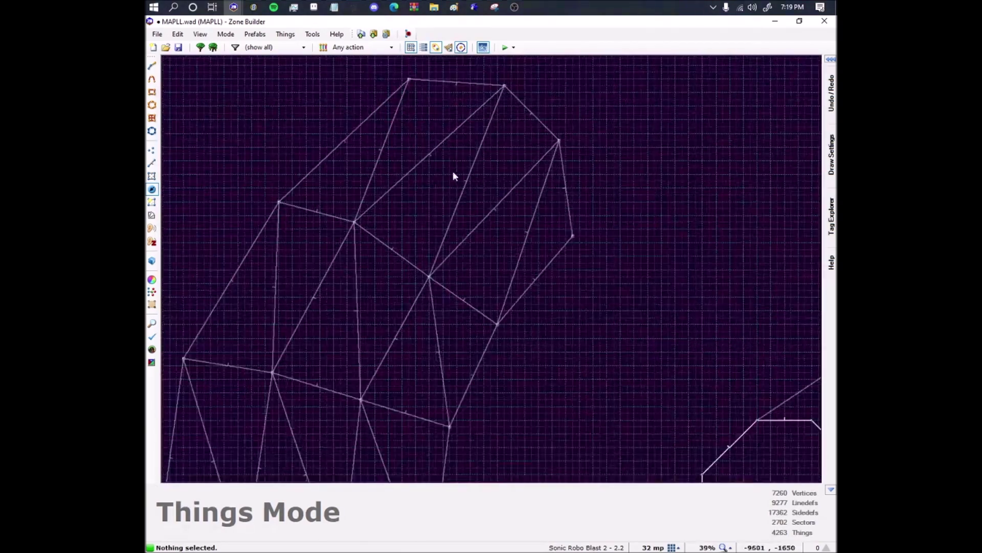
{"action": "middle_click_drag", "start_coordinate": [469, 89], "coordinate": [497, 89]}
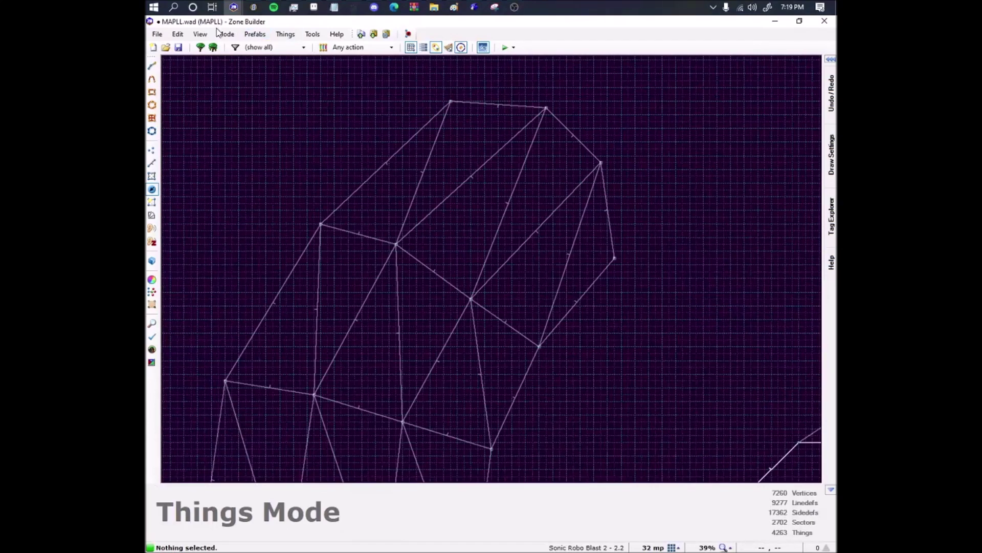
{"action": "scroll", "coordinate": [546, 106], "scroll_direction": "up", "scroll_amount": 1}
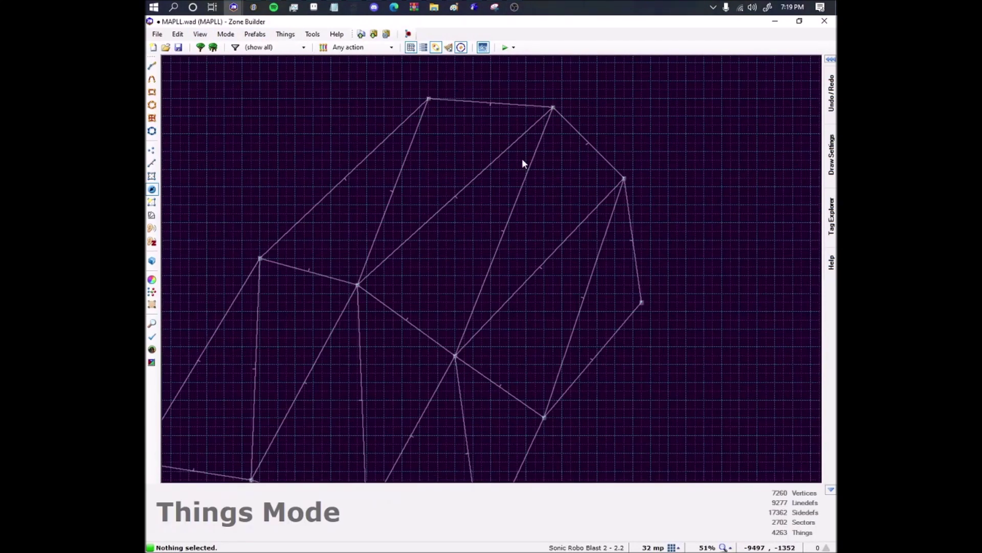
{"action": "left_click", "coordinate": [555, 215]}
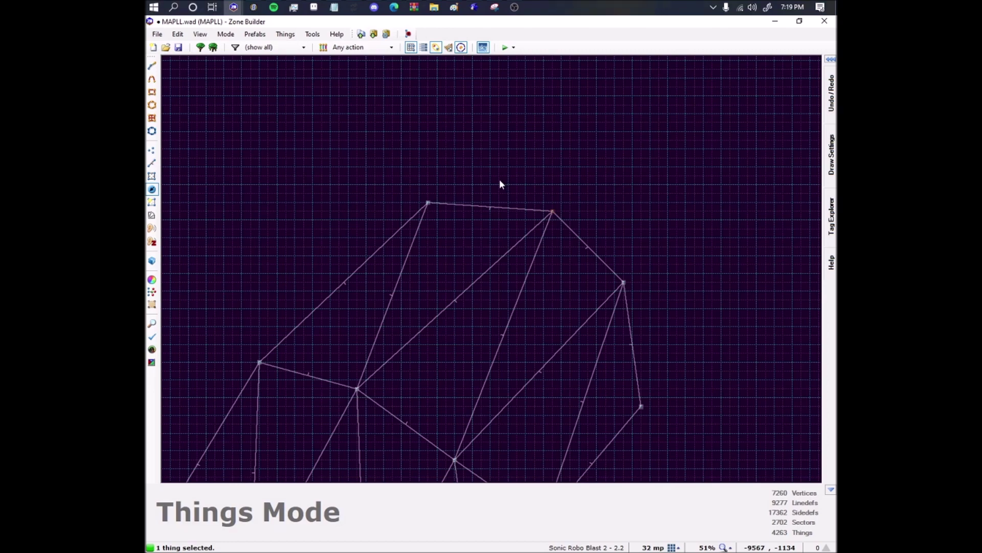
{"action": "left_click", "coordinate": [428, 205]}
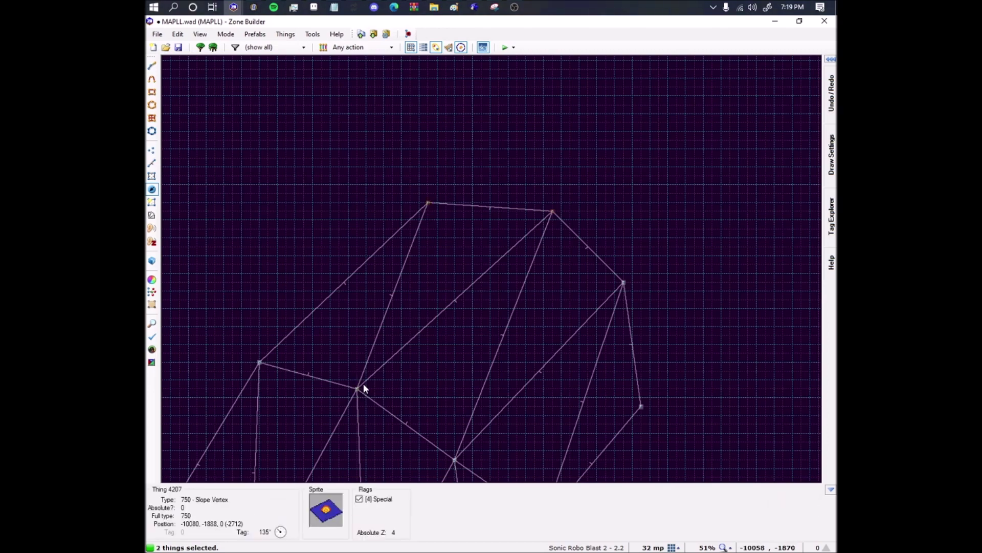
{"action": "middle_click_drag", "start_coordinate": [364, 388], "coordinate": [456, 325]}
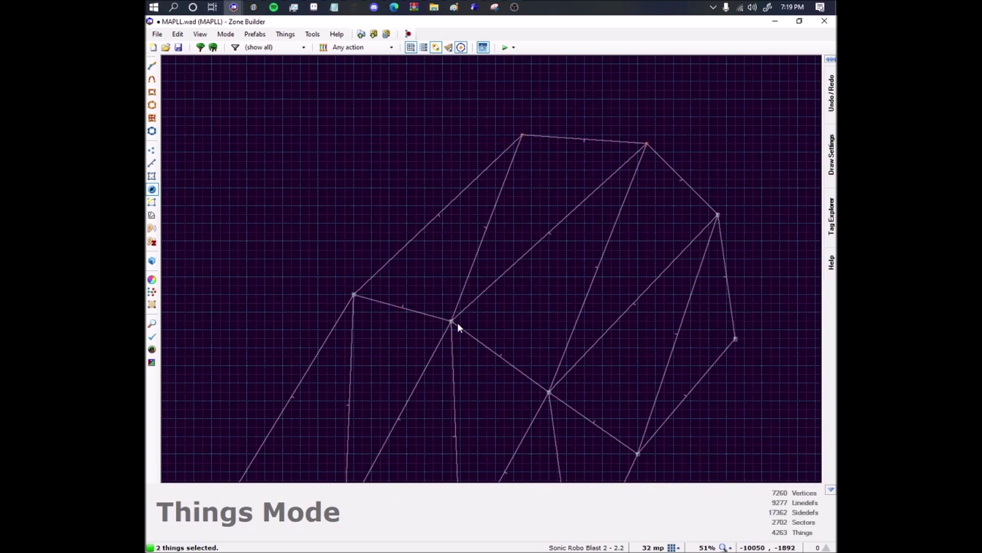
{"action": "scroll", "coordinate": [457, 327], "scroll_direction": "down", "scroll_amount": 1}
{"action": "scroll", "coordinate": [457, 322], "scroll_direction": "up", "scroll_amount": 4}
{"action": "left_click", "coordinate": [445, 319]}
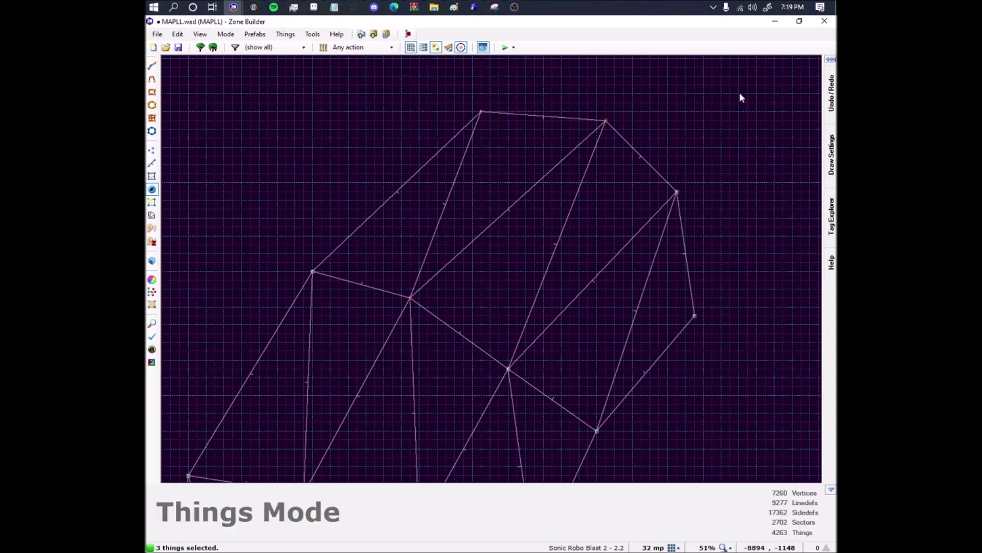
Examine the slope vertices and their tags on the existing triangulated terrain in the eastern part of the map.
{"action": "scroll", "coordinate": [437, 237], "scroll_direction": "down", "scroll_amount": 10}
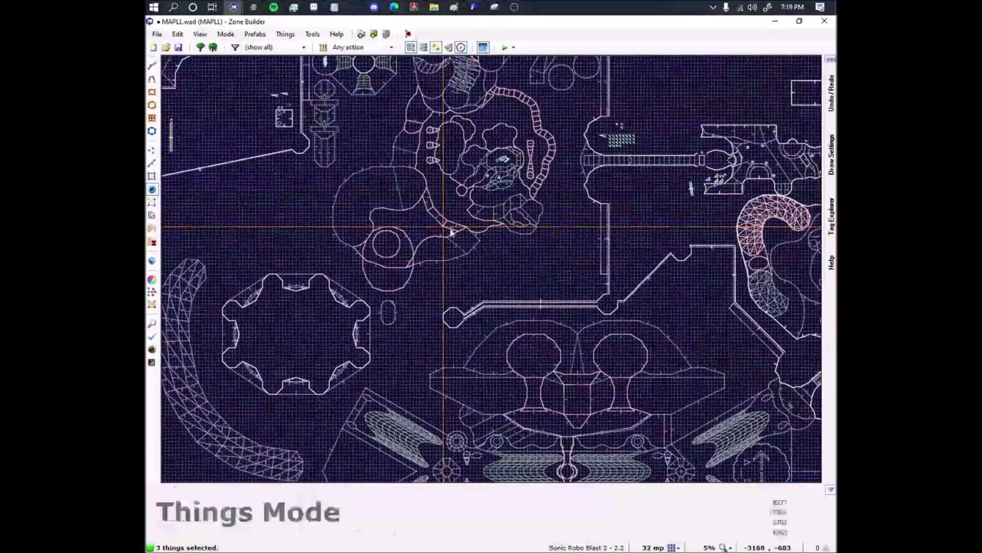
{"action": "middle_click_drag", "start_coordinate": [548, 209], "coordinate": [438, 185]}
{"action": "middle_click_drag", "start_coordinate": [546, 164], "coordinate": [437, 144]}
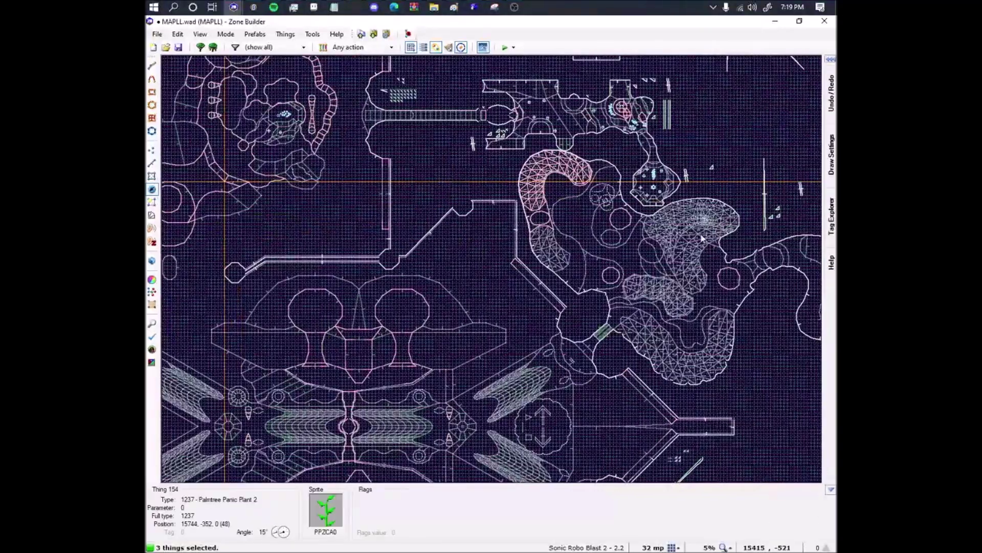
{"action": "middle_click_drag", "start_coordinate": [591, 202], "coordinate": [773, 172]}
{"action": "scroll", "coordinate": [677, 214], "scroll_direction": "down", "scroll_amount": 2}
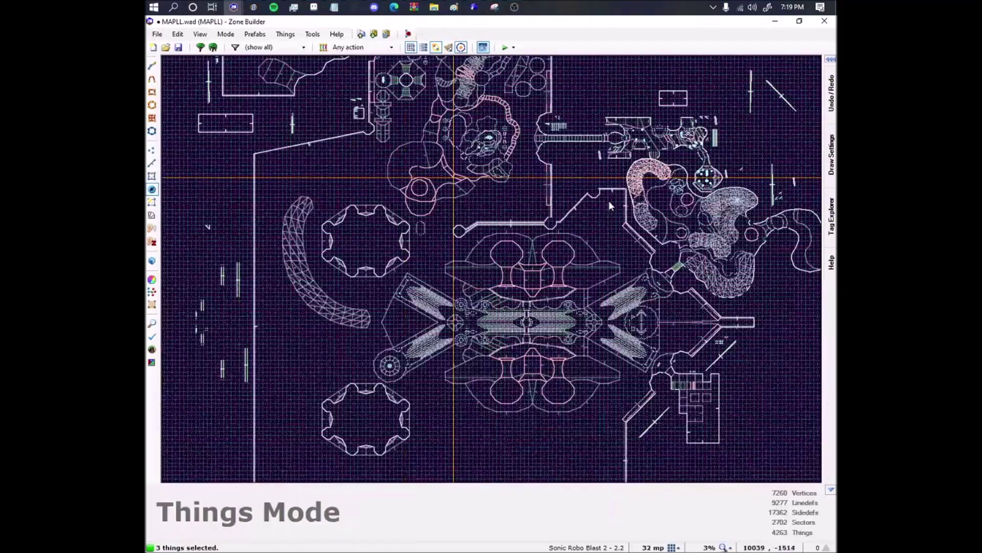
{"action": "scroll", "coordinate": [735, 239], "scroll_direction": "up", "scroll_amount": 8}
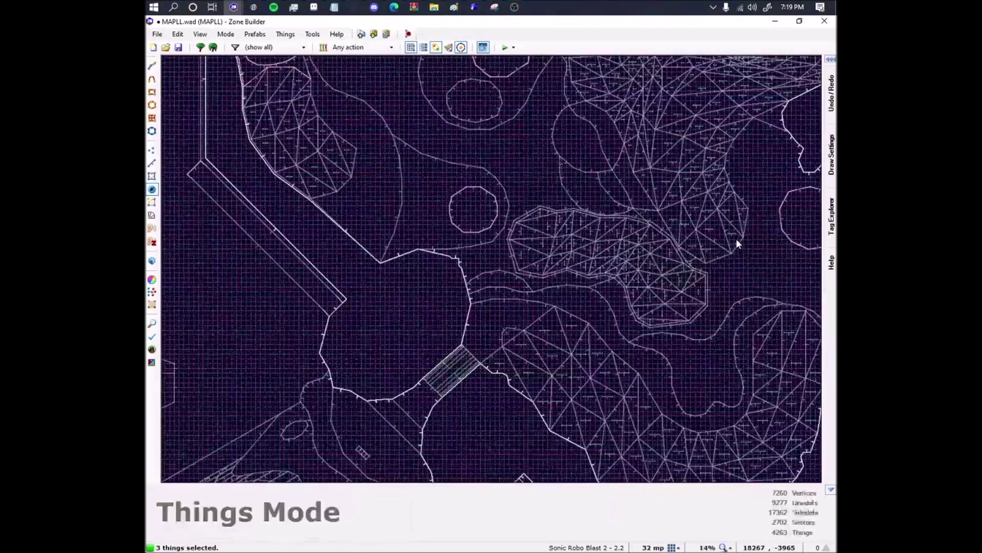
{"action": "scroll", "coordinate": [664, 156], "scroll_direction": "up", "scroll_amount": 2}
{"action": "scroll", "coordinate": [427, 268], "scroll_direction": "up", "scroll_amount": 3}
{"action": "scroll", "coordinate": [399, 302], "scroll_direction": "up", "scroll_amount": 3}
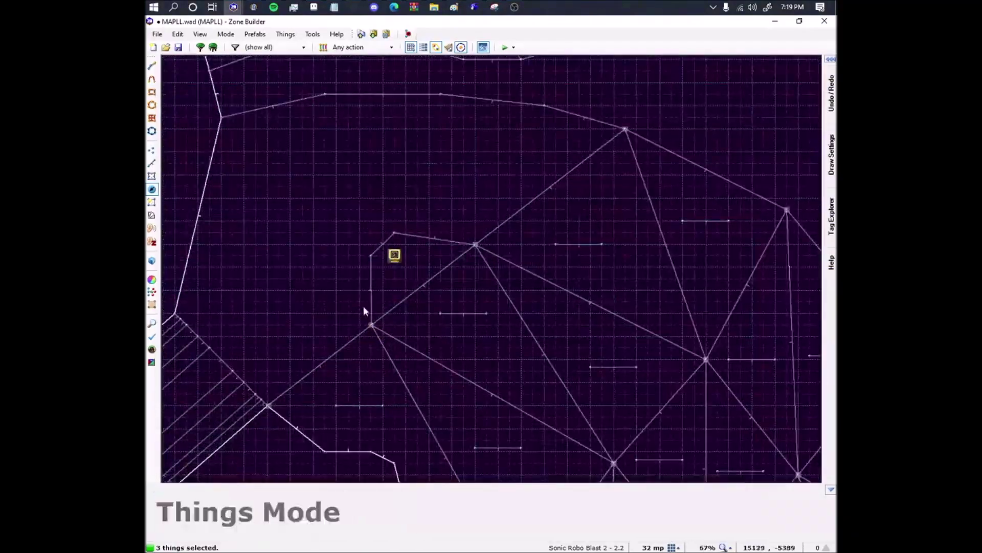
{"action": "scroll", "coordinate": [361, 297], "scroll_direction": "down", "scroll_amount": 9}
{"action": "scroll", "coordinate": [537, 261], "scroll_direction": "up", "scroll_amount": 5}
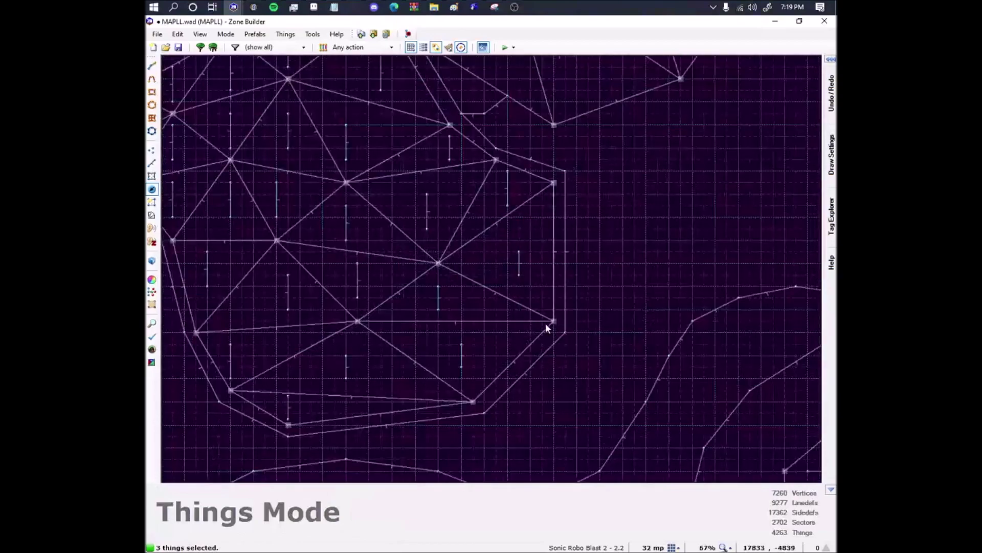
{"action": "scroll", "coordinate": [546, 324], "scroll_direction": "down", "scroll_amount": 4}
{"action": "scroll", "coordinate": [459, 356], "scroll_direction": "up", "scroll_amount": 2}
{"action": "scroll", "coordinate": [459, 355], "scroll_direction": "up", "scroll_amount": 1}
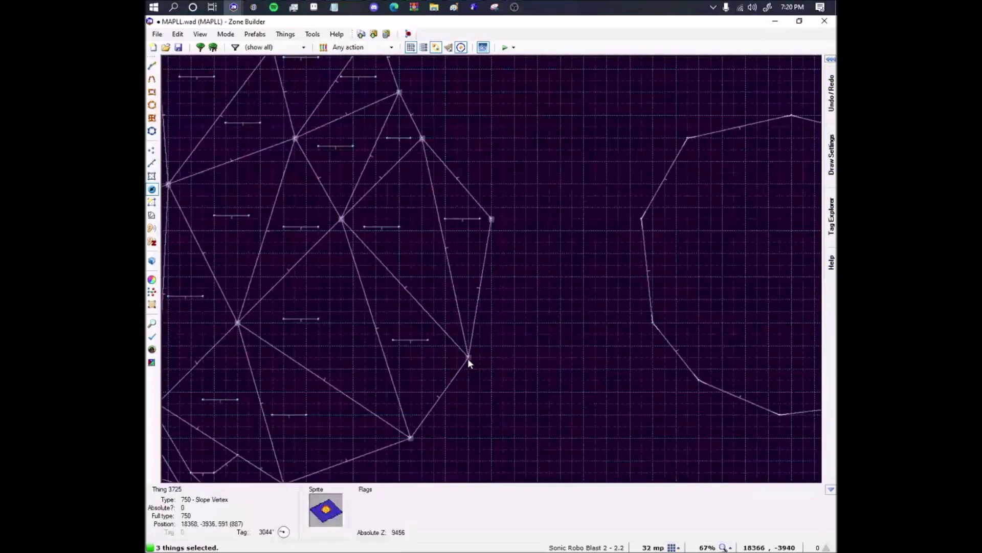
{"action": "scroll", "coordinate": [467, 358], "scroll_direction": "down", "scroll_amount": 3}
{"action": "scroll", "coordinate": [481, 204], "scroll_direction": "up", "scroll_amount": 4}
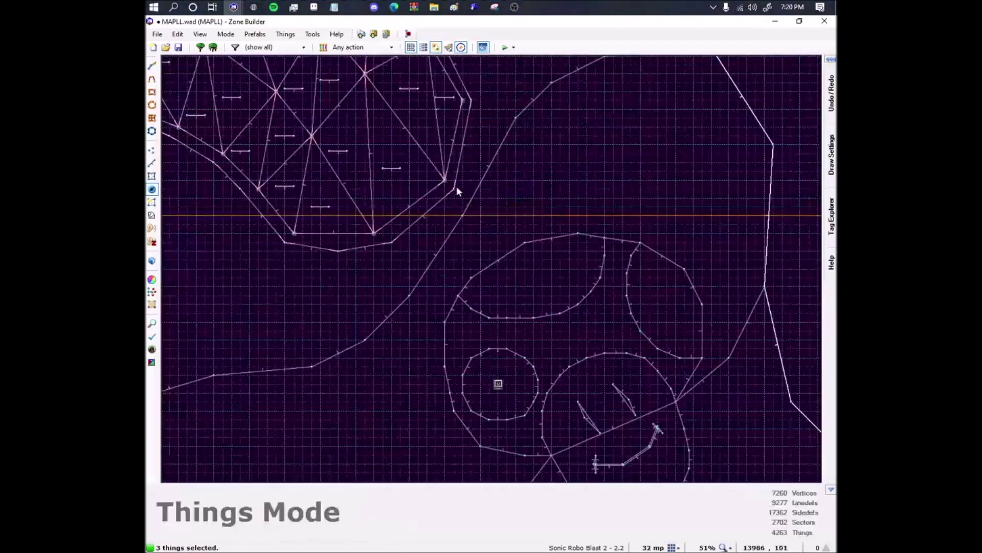
{"action": "scroll", "coordinate": [486, 197], "scroll_direction": "down", "scroll_amount": 4}
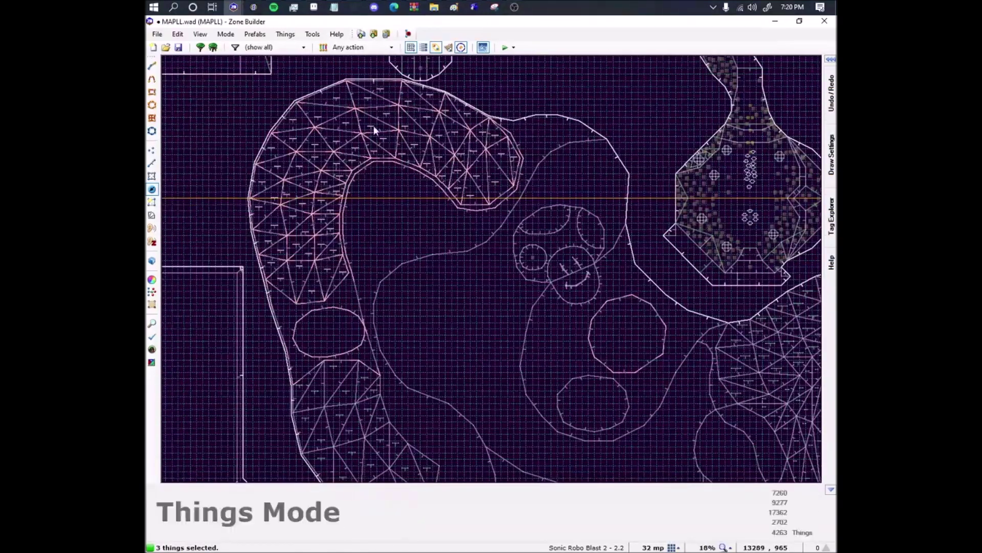
{"action": "scroll", "coordinate": [373, 125], "scroll_direction": "up", "scroll_amount": 4}
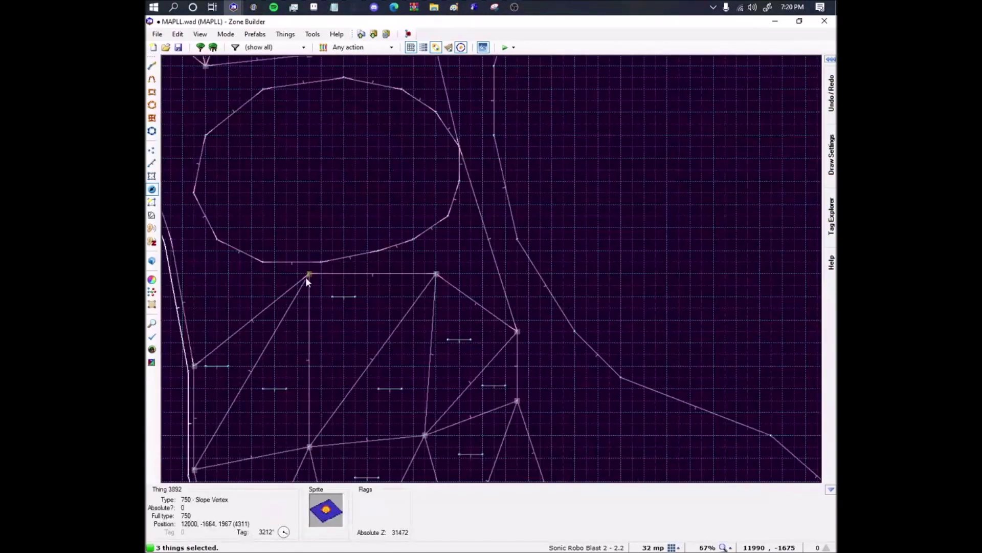
Inspect the slope vertices and the sector effects of the existing triangulated terrain east of the band.
{"action": "scroll", "coordinate": [305, 277], "scroll_direction": "down", "scroll_amount": 5}
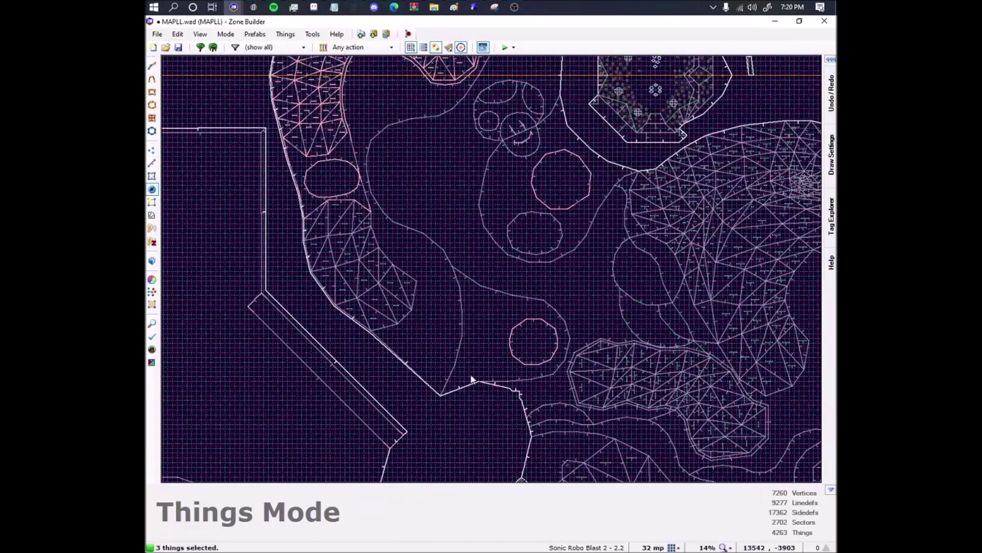
{"action": "scroll", "coordinate": [543, 353], "scroll_direction": "up", "scroll_amount": 3}
{"action": "scroll", "coordinate": [461, 307], "scroll_direction": "down", "scroll_amount": 4}
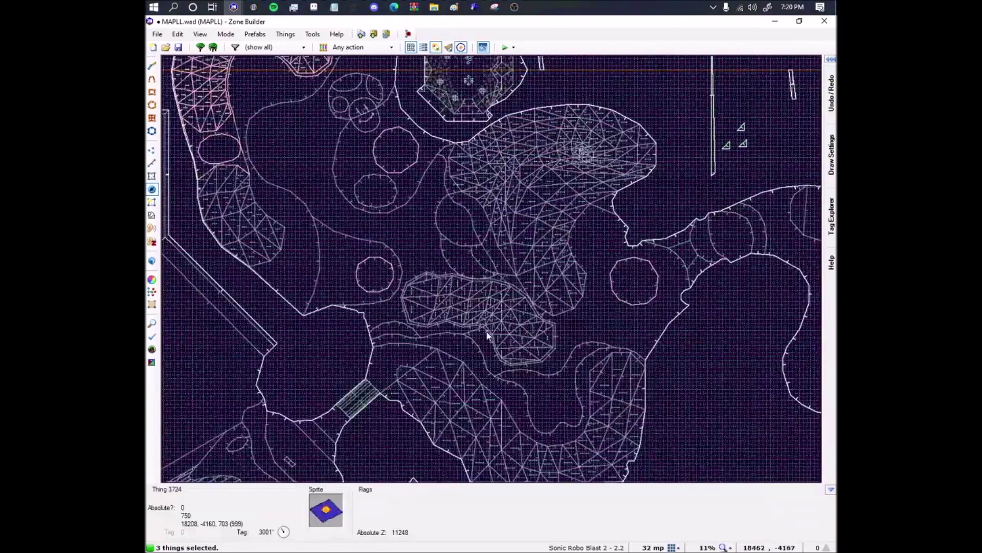
{"action": "scroll", "coordinate": [573, 182], "scroll_direction": "up", "scroll_amount": 4}
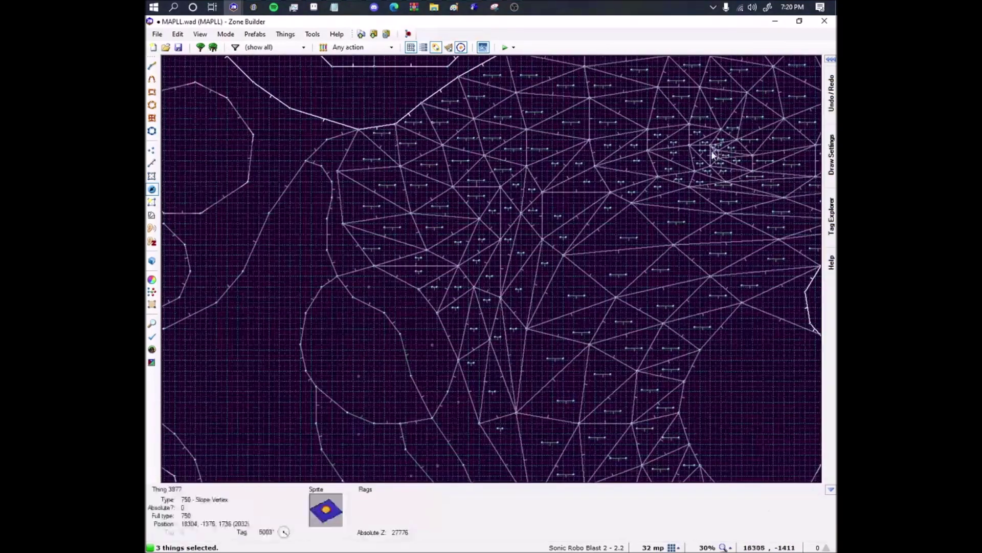
{"action": "scroll", "coordinate": [600, 186], "scroll_direction": "down", "scroll_amount": 5}
{"action": "key", "text": "s"}
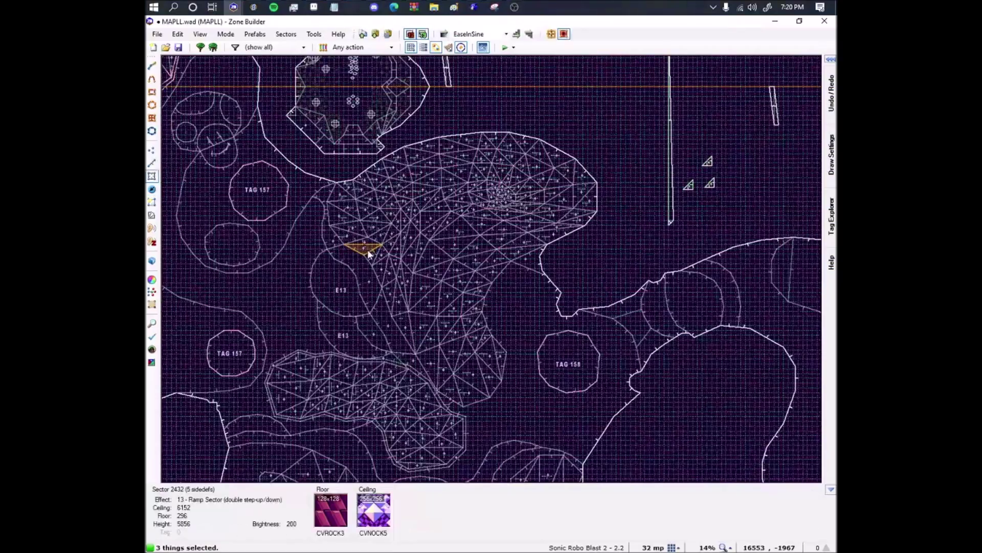
{"action": "scroll", "coordinate": [368, 250], "scroll_direction": "up", "scroll_amount": 2}
{"action": "middle_click_drag", "start_coordinate": [369, 250], "coordinate": [601, 160]}
Clear the selection and return to Things mode at the northern tip of the curved band.
{"action": "key", "text": "c"}
{"action": "scroll", "coordinate": [440, 192], "scroll_direction": "down", "scroll_amount": 7}
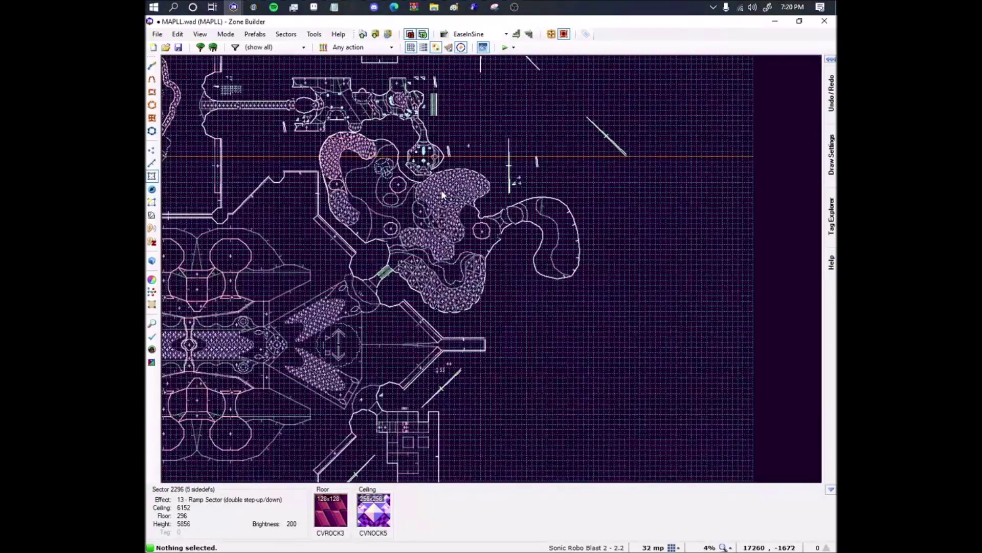
{"action": "middle_click_drag", "start_coordinate": [404, 227], "coordinate": [449, 212]}
{"action": "scroll", "coordinate": [469, 196], "scroll_direction": "up", "scroll_amount": 3}
{"action": "middle_click_drag", "start_coordinate": [504, 185], "coordinate": [537, 182]}
{"action": "scroll", "coordinate": [547, 179], "scroll_direction": "down", "scroll_amount": 6}
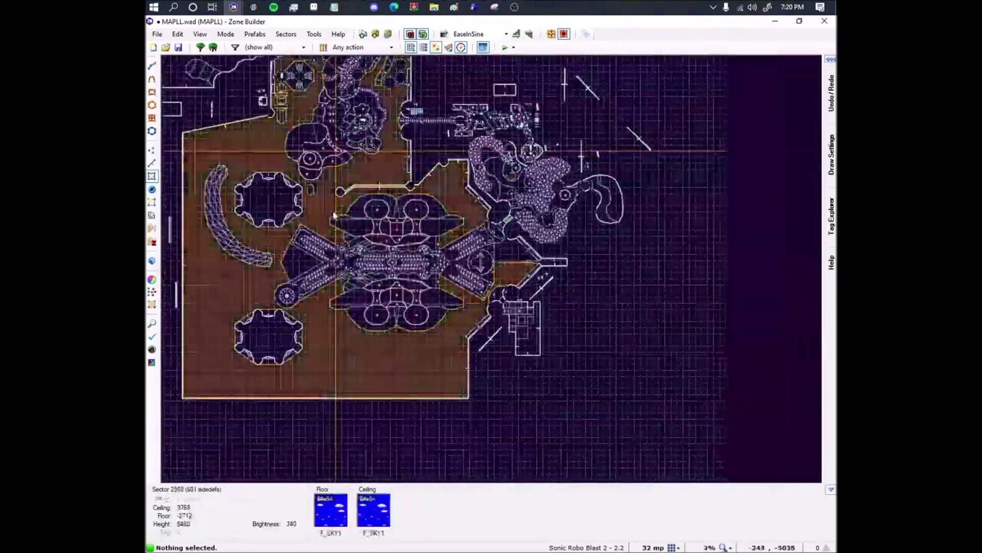
{"action": "scroll", "coordinate": [333, 215], "scroll_direction": "up", "scroll_amount": 4}
{"action": "key", "text": "s"}
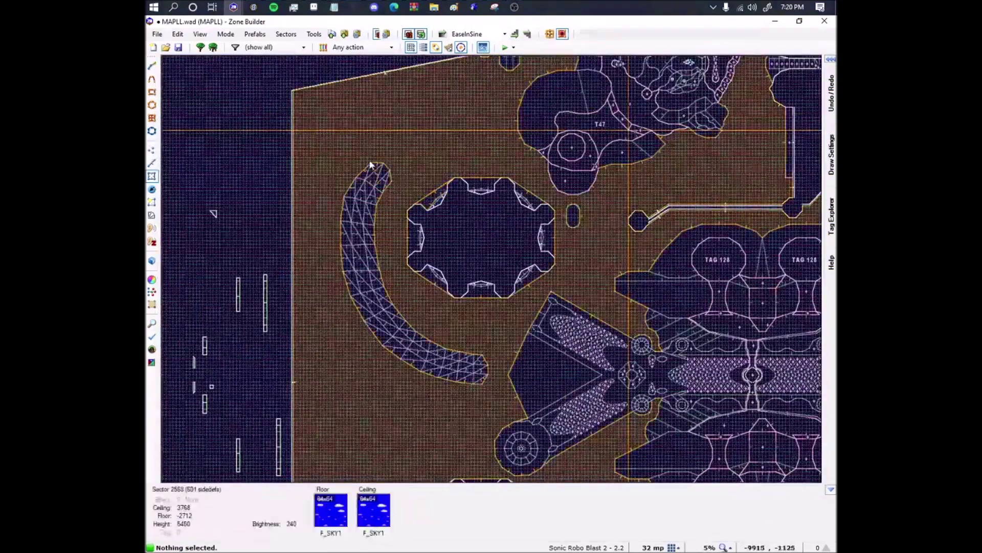
{"action": "key", "text": "t"}
{"action": "scroll", "coordinate": [372, 165], "scroll_direction": "up", "scroll_amount": 15}
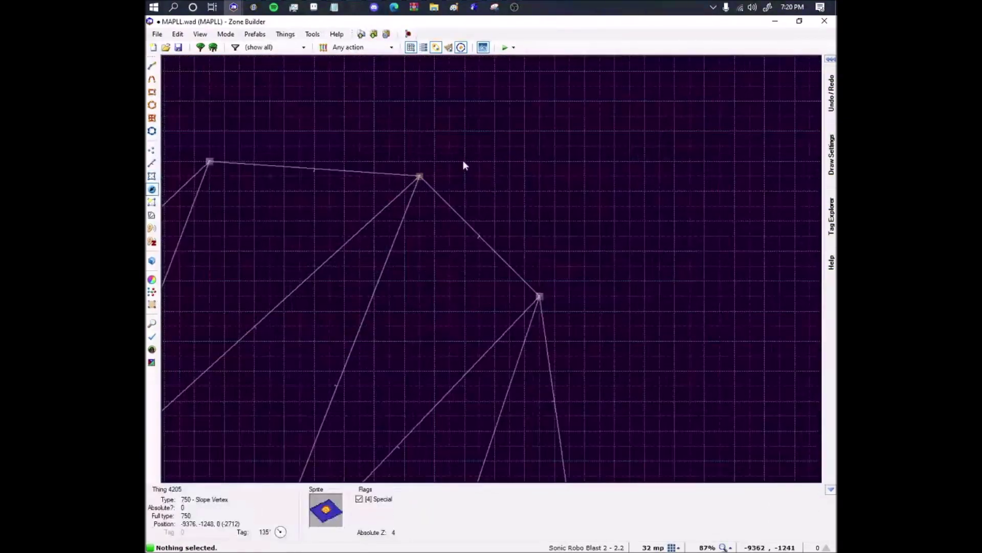
{"action": "scroll", "coordinate": [492, 154], "scroll_direction": "down", "scroll_amount": 3}
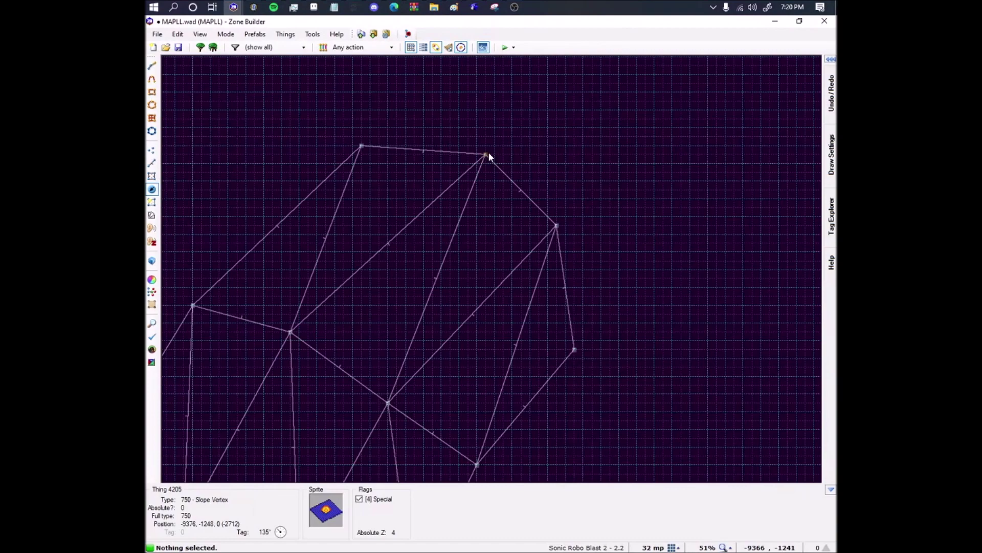
{"action": "middle_click_drag", "start_coordinate": [489, 155], "coordinate": [542, 137]}
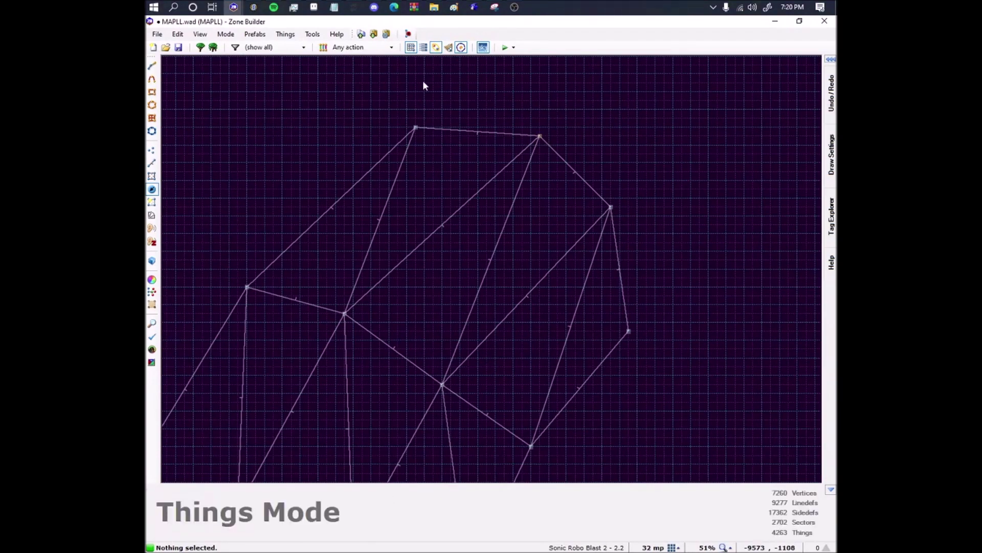
{"action": "middle_click_drag", "start_coordinate": [348, 122], "coordinate": [336, 192]}
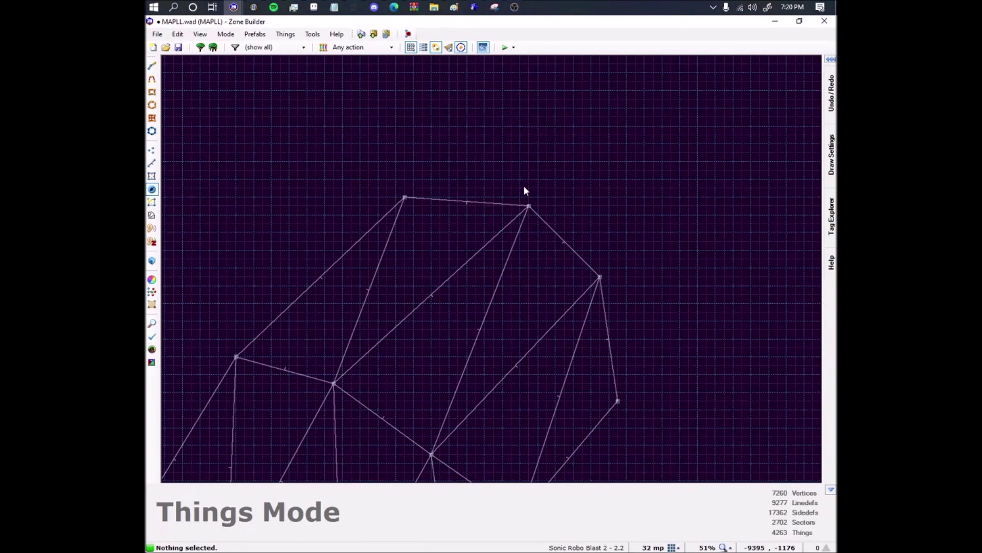
{"action": "left_click", "coordinate": [529, 205]}
{"action": "left_click", "coordinate": [527, 187]}
{"action": "left_click", "coordinate": [525, 205]}
{"action": "middle_click_drag", "start_coordinate": [553, 195], "coordinate": [600, 182]}
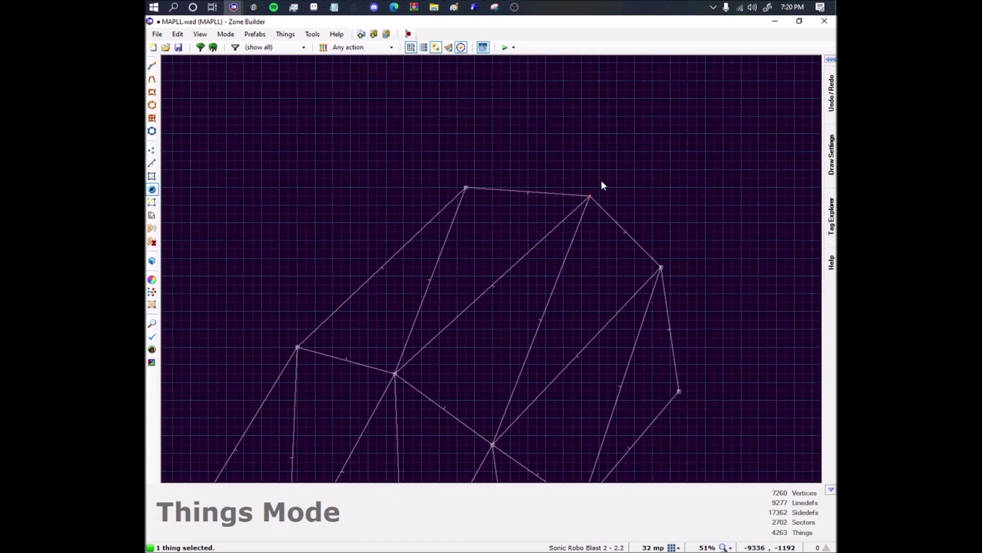
{"action": "scroll", "coordinate": [596, 182], "scroll_direction": "up", "scroll_amount": 3}
{"action": "left_click", "coordinate": [577, 171]}
{"action": "scroll", "coordinate": [577, 165], "scroll_direction": "down", "scroll_amount": 3}
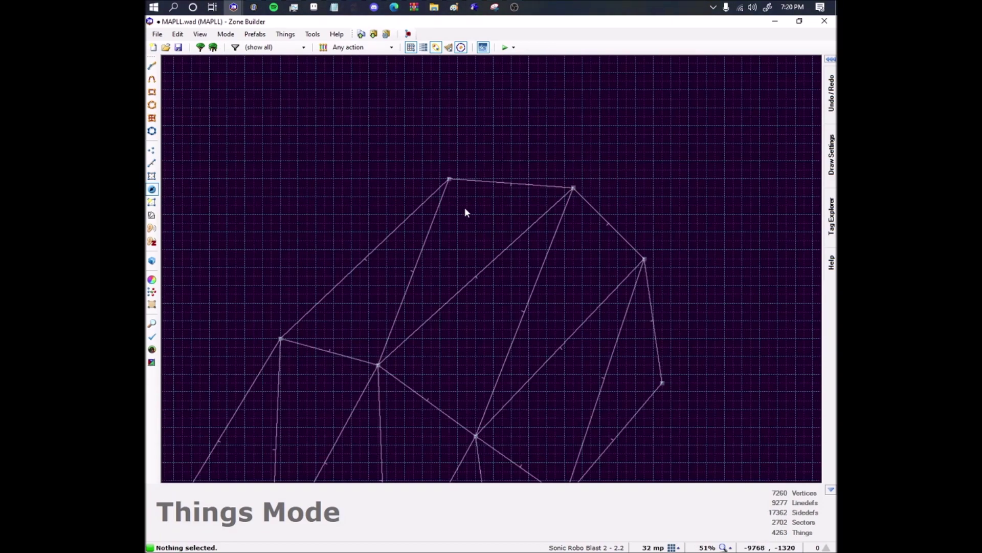
{"action": "key", "text": "d"}
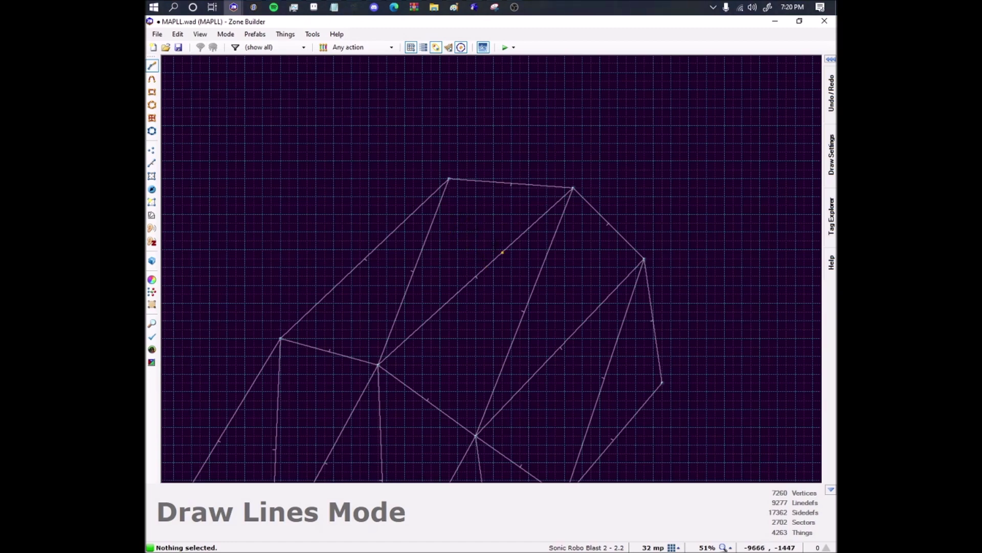
{"action": "key", "text": "Escape"}
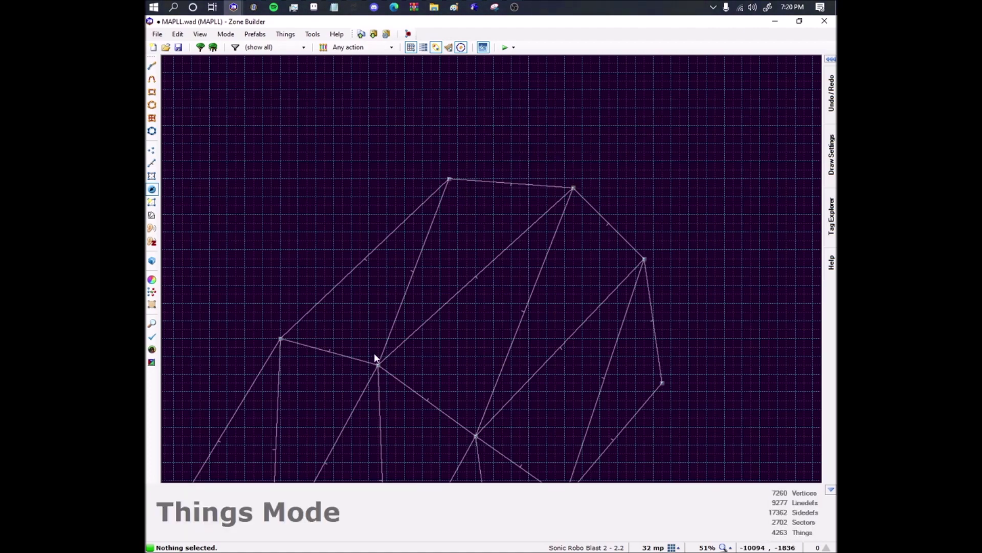
Examine the slope vertices at the corners of the triangles at the band's northern tip.
{"action": "mouse_move", "coordinate": [377, 364]}
{"action": "mouse_move", "coordinate": [287, 341]}
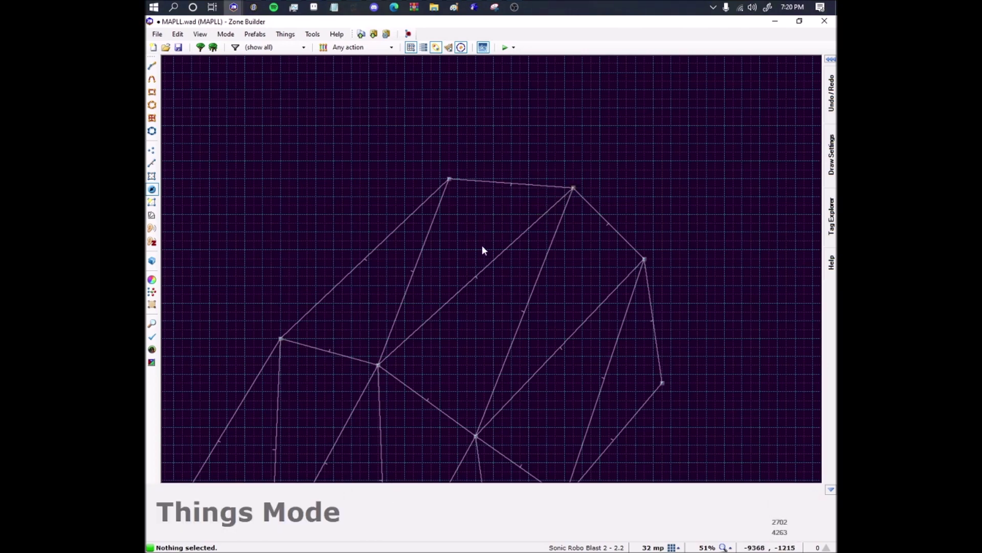
{"action": "mouse_move", "coordinate": [575, 190]}
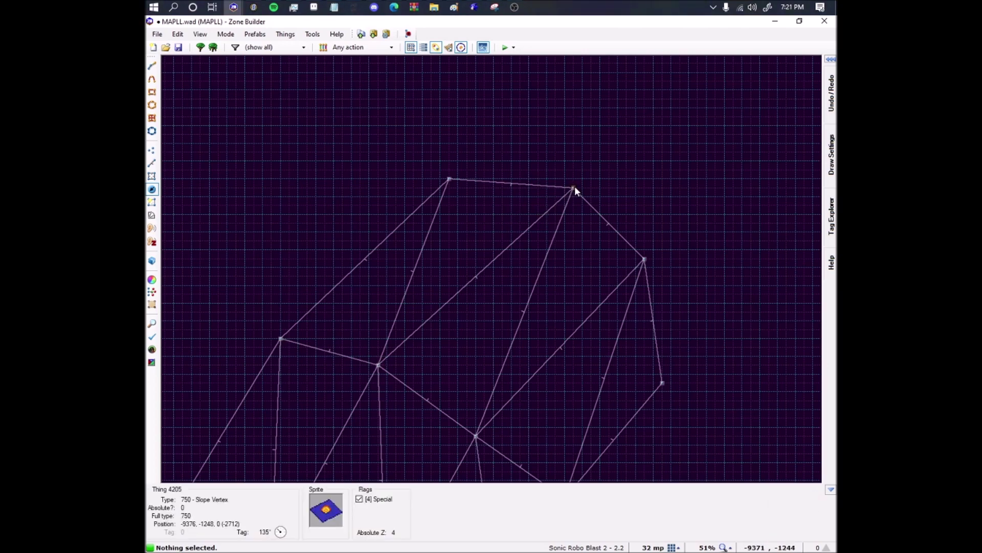
{"action": "scroll", "coordinate": [576, 187], "scroll_direction": "up", "scroll_amount": 8}
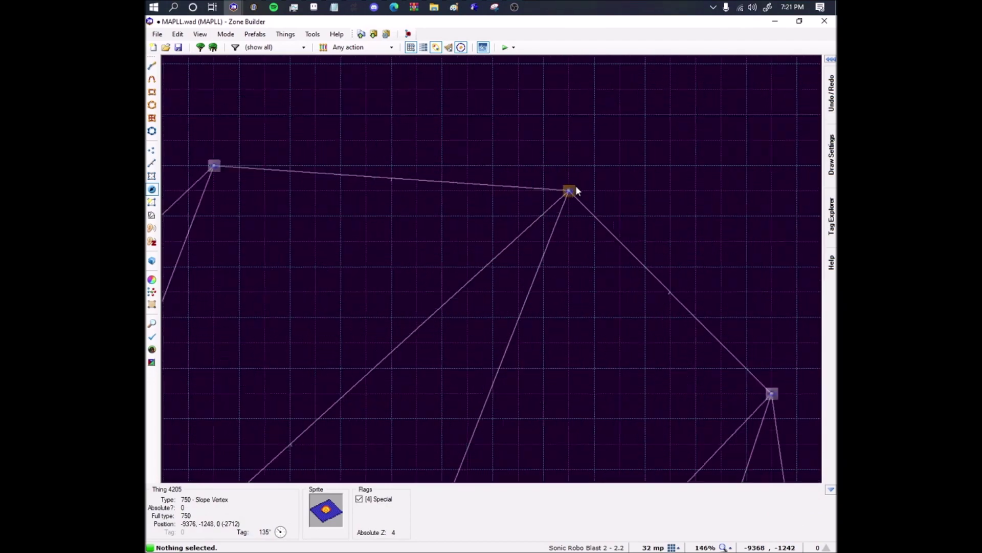
{"action": "scroll", "coordinate": [579, 189], "scroll_direction": "down", "scroll_amount": 5}
{"action": "scroll", "coordinate": [577, 188], "scroll_direction": "up", "scroll_amount": 6}
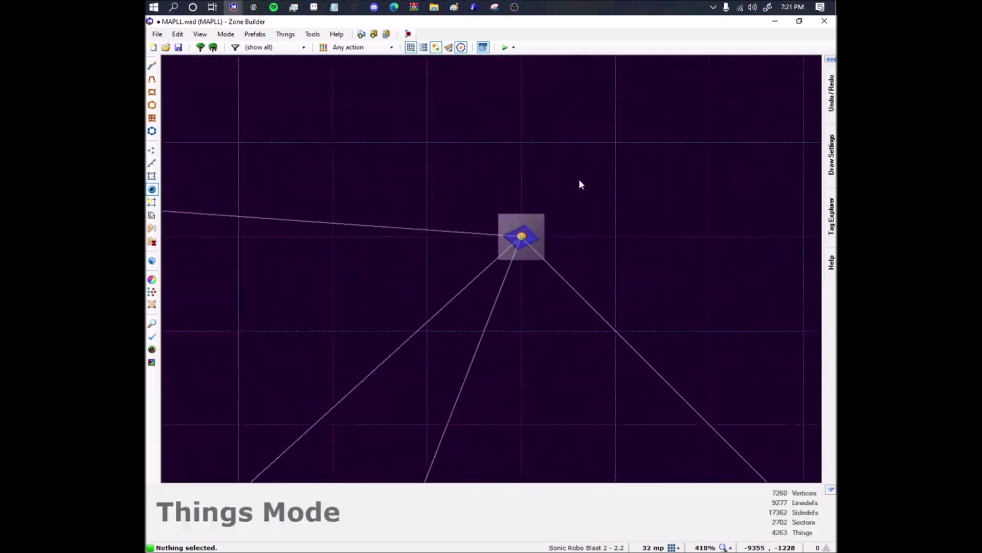
{"action": "scroll", "coordinate": [573, 190], "scroll_direction": "down", "scroll_amount": 2}
{"action": "scroll", "coordinate": [567, 193], "scroll_direction": "down", "scroll_amount": 5}
{"action": "scroll", "coordinate": [562, 198], "scroll_direction": "up", "scroll_amount": 5}
{"action": "scroll", "coordinate": [624, 171], "scroll_direction": "down", "scroll_amount": 7}
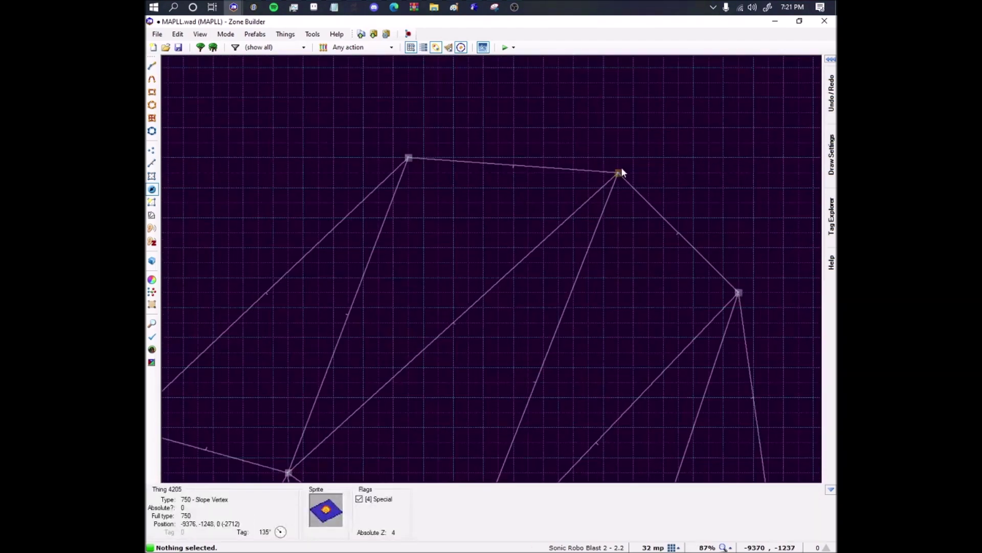
{"action": "middle_click_drag", "start_coordinate": [624, 168], "coordinate": [640, 158]}
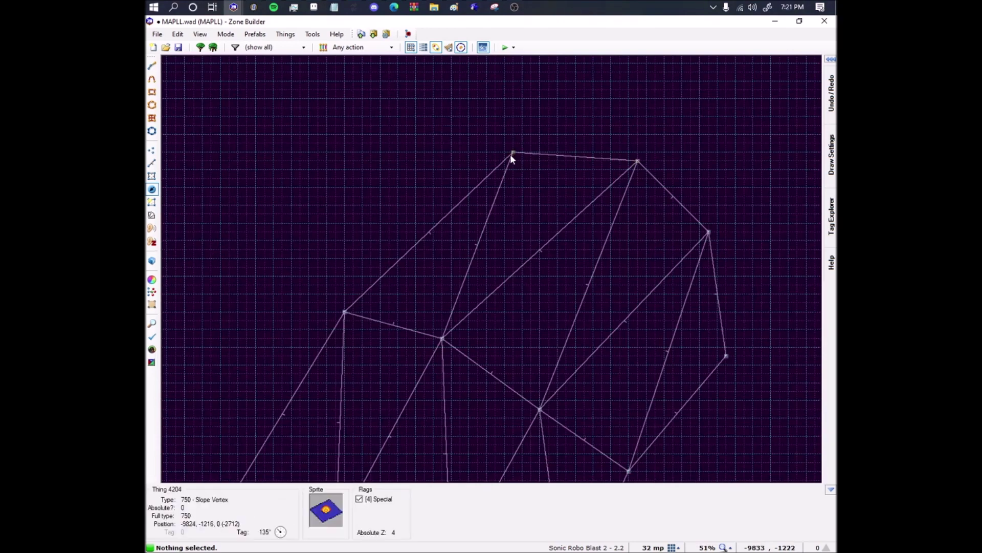
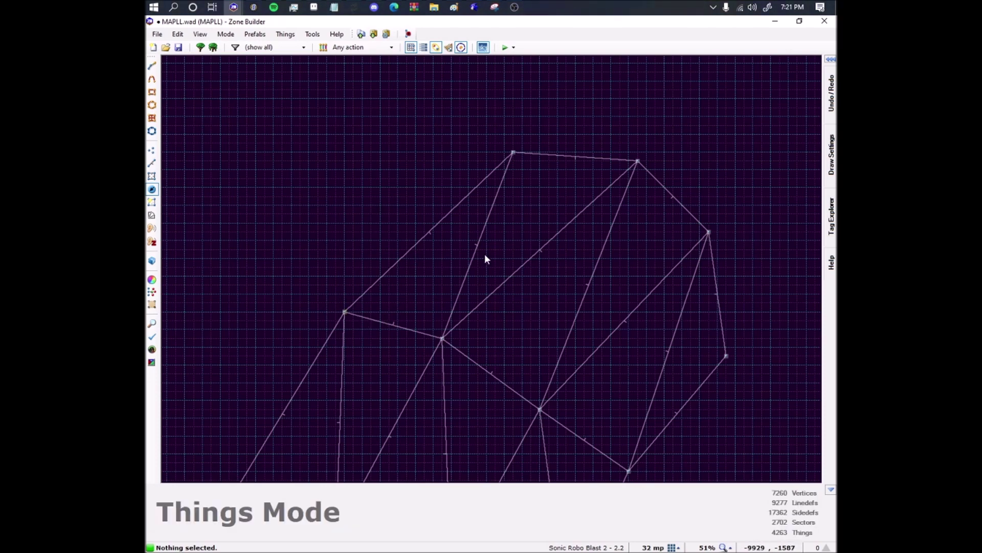
{"action": "scroll", "coordinate": [484, 254], "scroll_direction": "up", "scroll_amount": 1}
{"action": "key", "text": "d"}
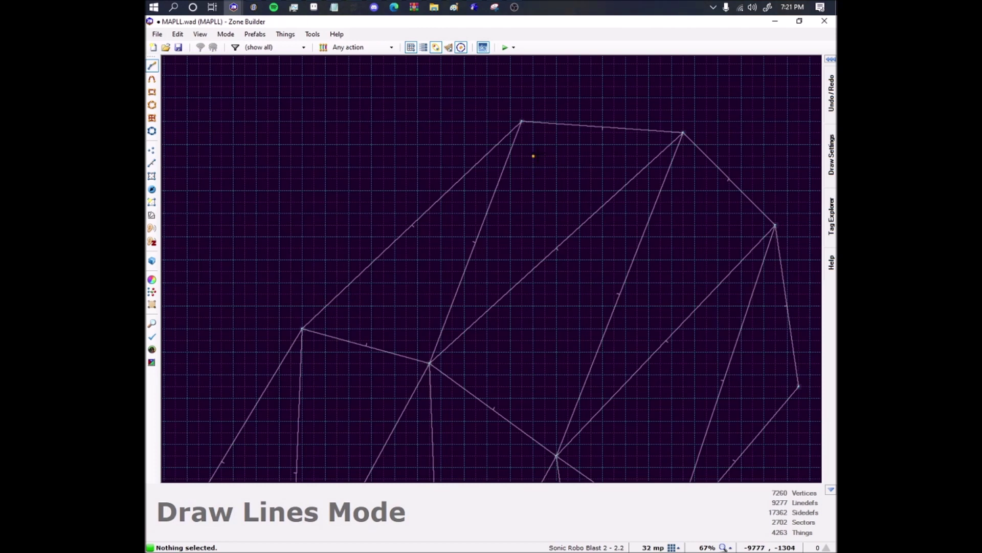
{"action": "key", "text": "t"}
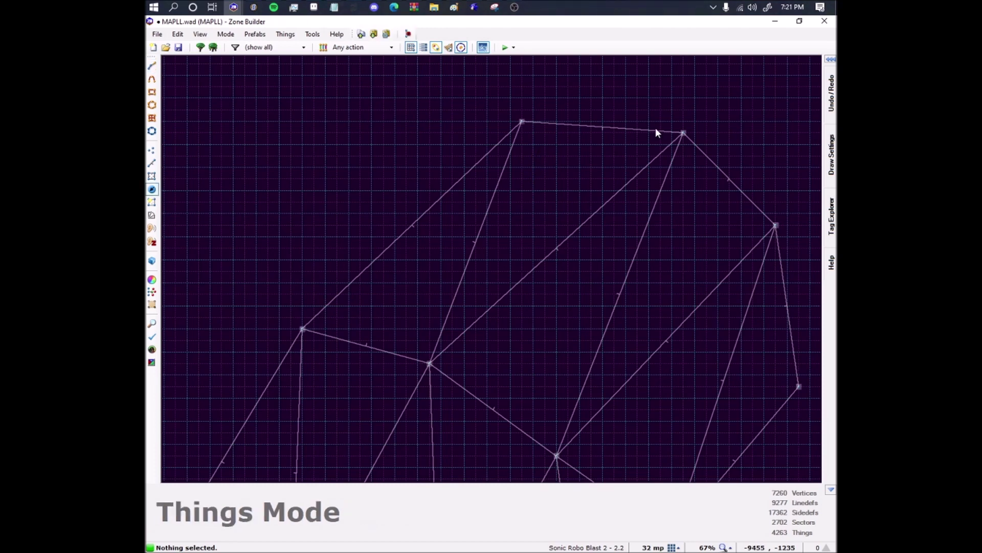
{"action": "left_click", "coordinate": [684, 133]}
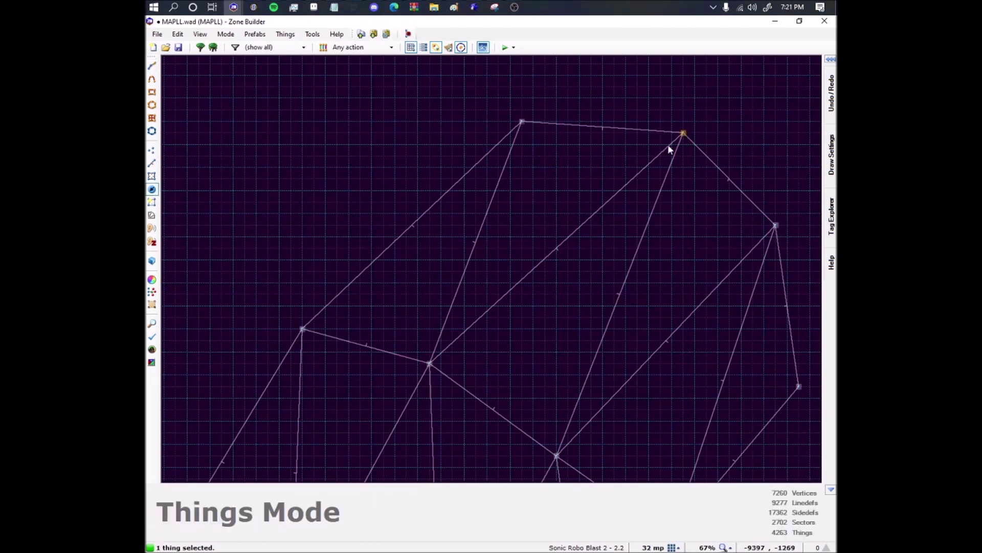
{"action": "left_click", "coordinate": [522, 122]}
{"action": "left_click", "coordinate": [430, 363]}
{"action": "left_click", "coordinate": [302, 330]}
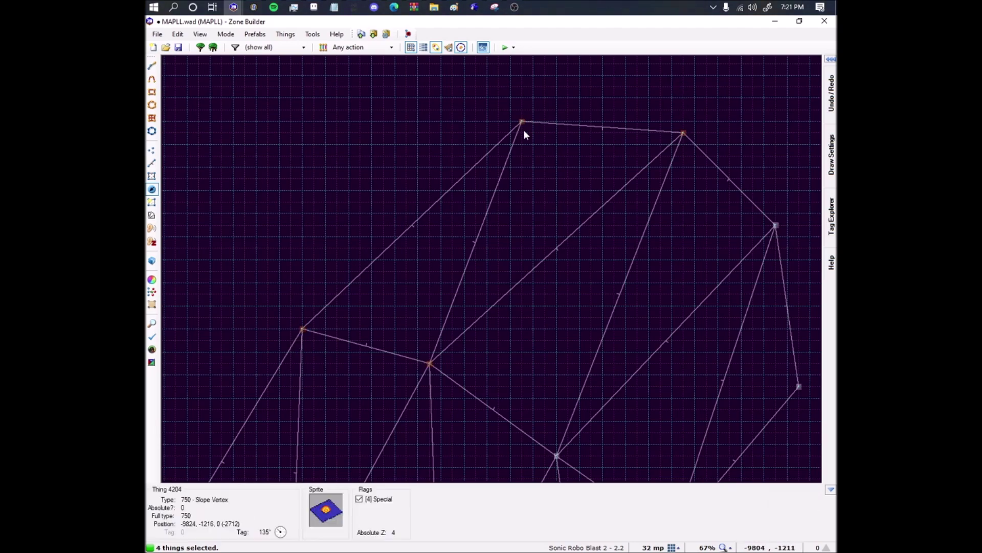
{"action": "middle_click_drag", "start_coordinate": [325, 337], "coordinate": [400, 225]}
{"action": "scroll", "coordinate": [400, 225], "scroll_direction": "down", "scroll_amount": 4}
{"action": "key", "text": "c"}
{"action": "scroll", "coordinate": [522, 163], "scroll_direction": "up", "scroll_amount": 6}
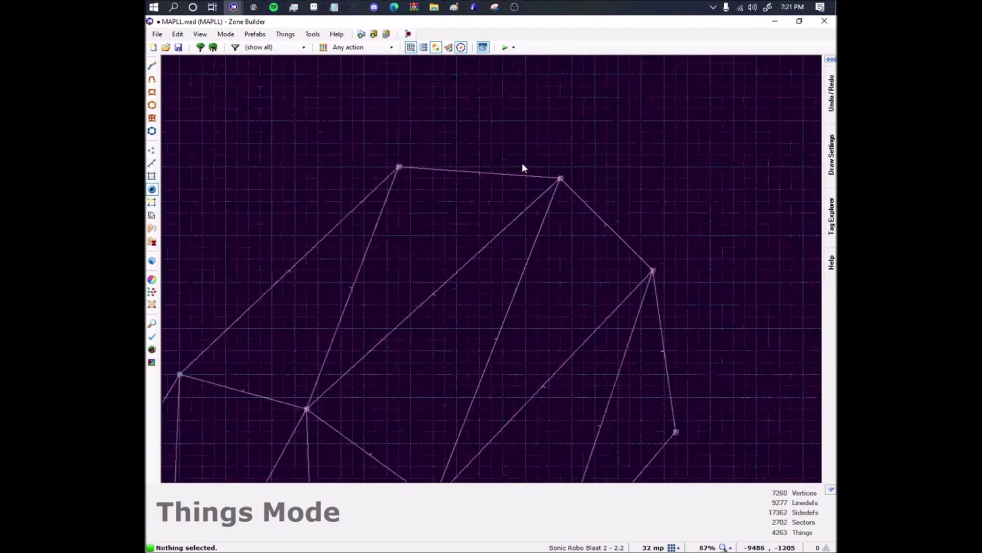
Select the four slope vertices at the corners of the northernmost segment of the band's outermost strip.
{"action": "left_click", "coordinate": [588, 186]}
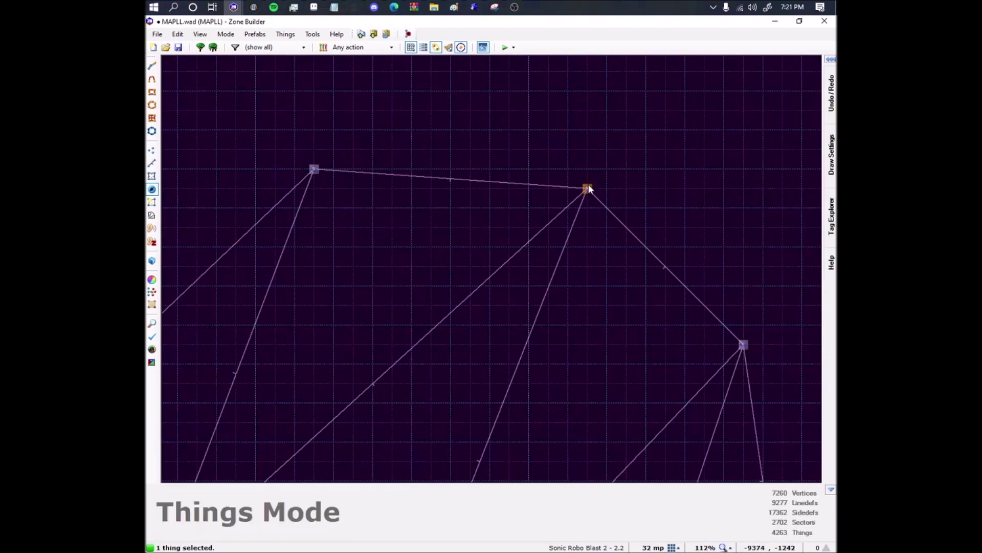
{"action": "left_click", "coordinate": [315, 168]}
{"action": "middle_click_drag", "start_coordinate": [240, 242], "coordinate": [507, 120]}
{"action": "scroll", "coordinate": [456, 328], "scroll_direction": "up", "scroll_amount": 1}
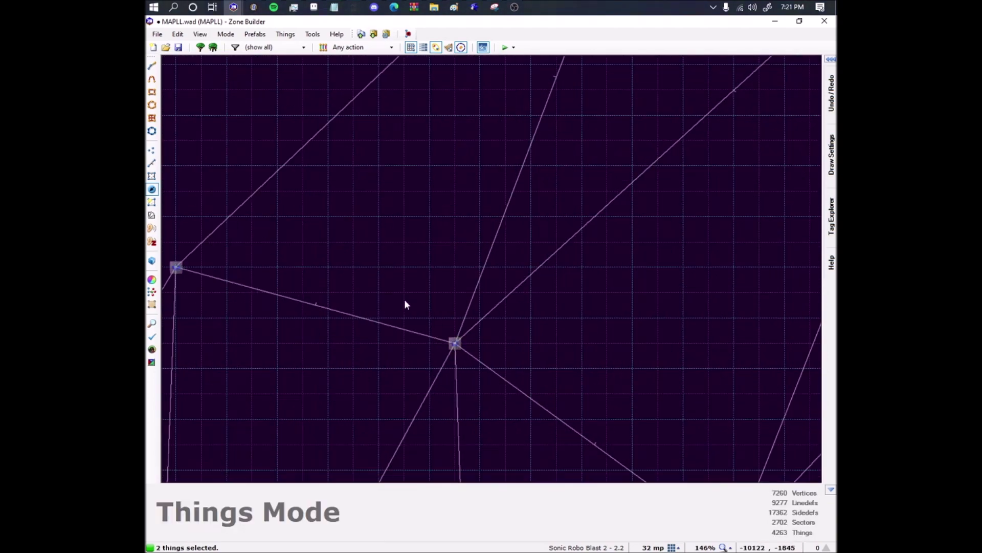
{"action": "scroll", "coordinate": [429, 296], "scroll_direction": "down", "scroll_amount": 2}
{"action": "middle_click_drag", "start_coordinate": [428, 296], "coordinate": [467, 289]}
{"action": "left_click", "coordinate": [491, 317]}
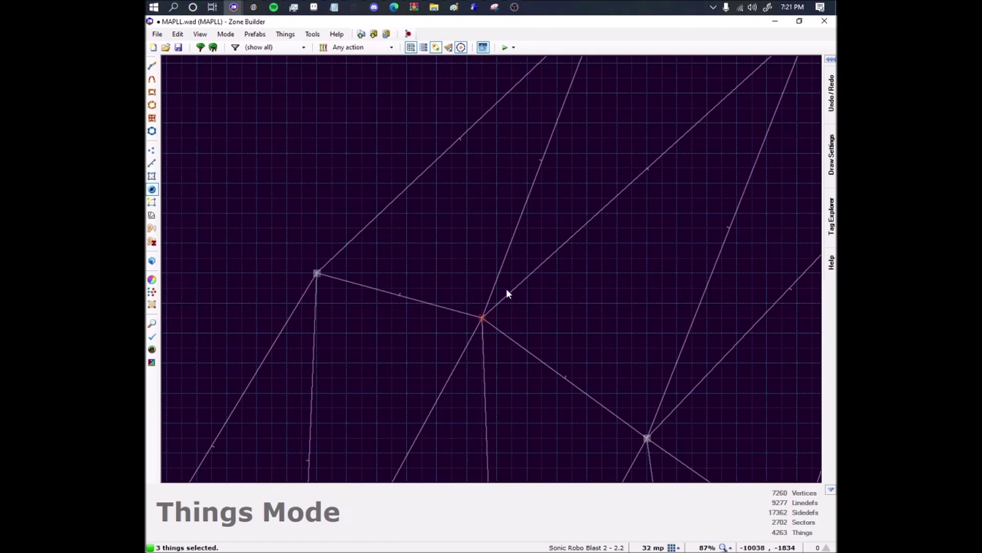
{"action": "scroll", "coordinate": [490, 326], "scroll_direction": "up", "scroll_amount": 5}
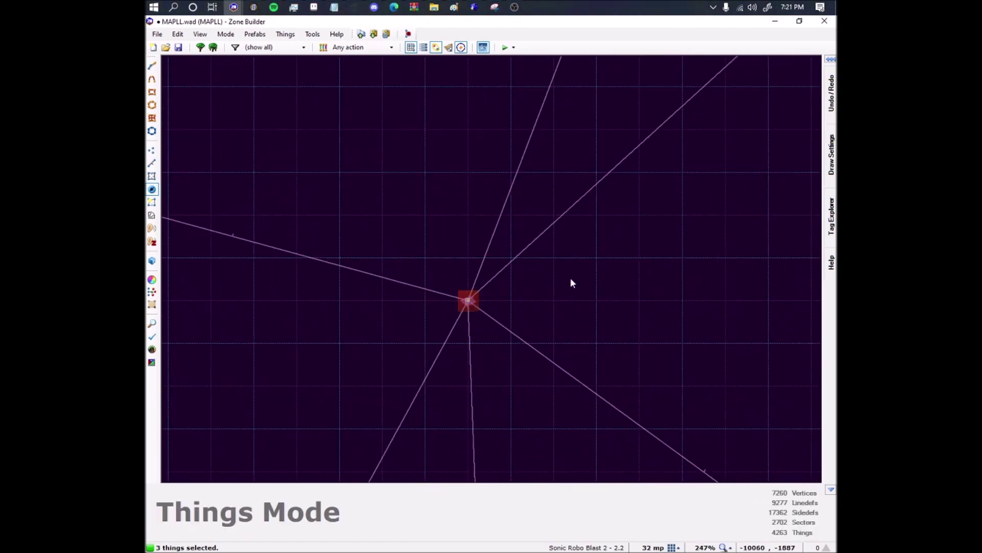
{"action": "scroll", "coordinate": [608, 228], "scroll_direction": "up", "scroll_amount": 1}
{"action": "scroll", "coordinate": [434, 208], "scroll_direction": "down", "scroll_amount": 1}
{"action": "scroll", "coordinate": [609, 239], "scroll_direction": "down", "scroll_amount": 6}
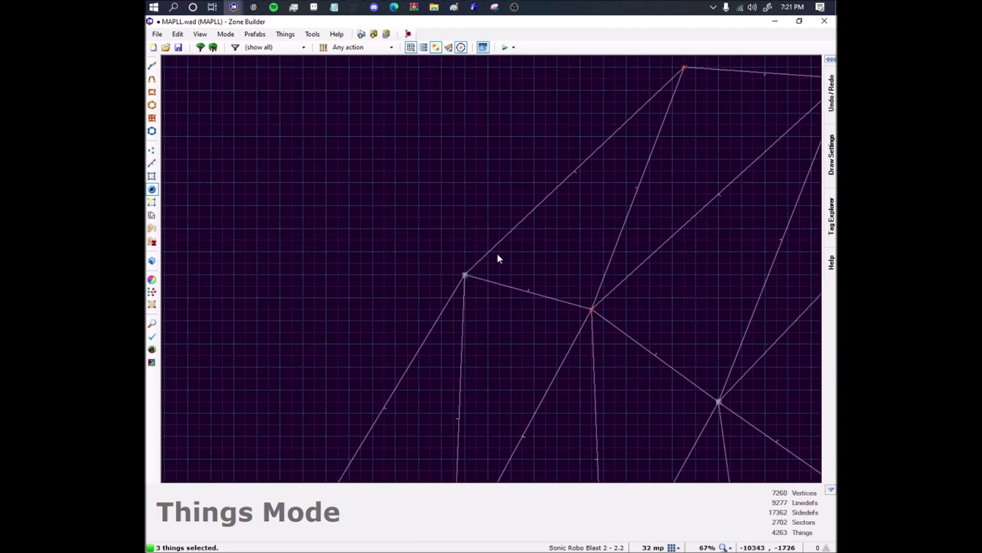
{"action": "left_click", "coordinate": [471, 276]}
{"action": "middle_click_drag", "start_coordinate": [477, 342], "coordinate": [411, 364]}
{"action": "scroll", "coordinate": [410, 364], "scroll_direction": "down", "scroll_amount": 1}
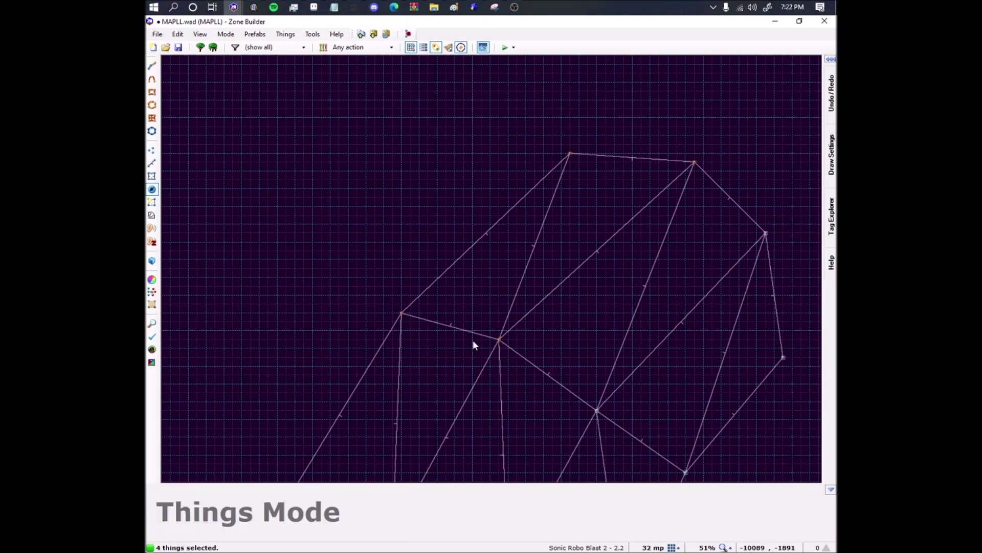
Add the next three pairs of slope vertices down the outermost strip's western side to the selection.
{"action": "middle_click_drag", "start_coordinate": [393, 324], "coordinate": [444, 118]}
{"action": "left_click", "coordinate": [441, 336]}
{"action": "left_click", "coordinate": [329, 313]}
{"action": "middle_click_drag", "start_coordinate": [367, 364], "coordinate": [391, 162]}
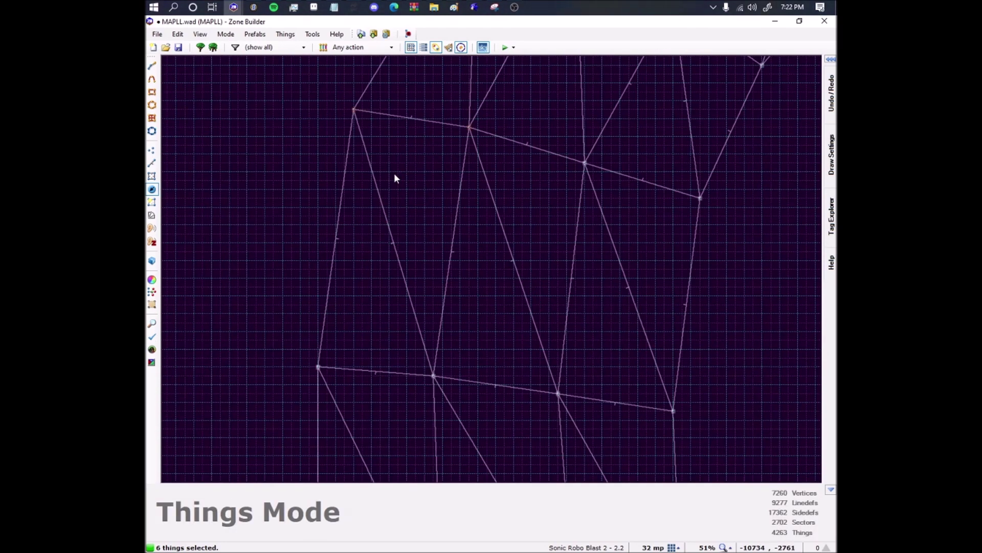
{"action": "key", "text": "Down"}
{"action": "key", "text": "Down"}
{"action": "key", "text": "Down"}
{"action": "key", "text": "Down"}
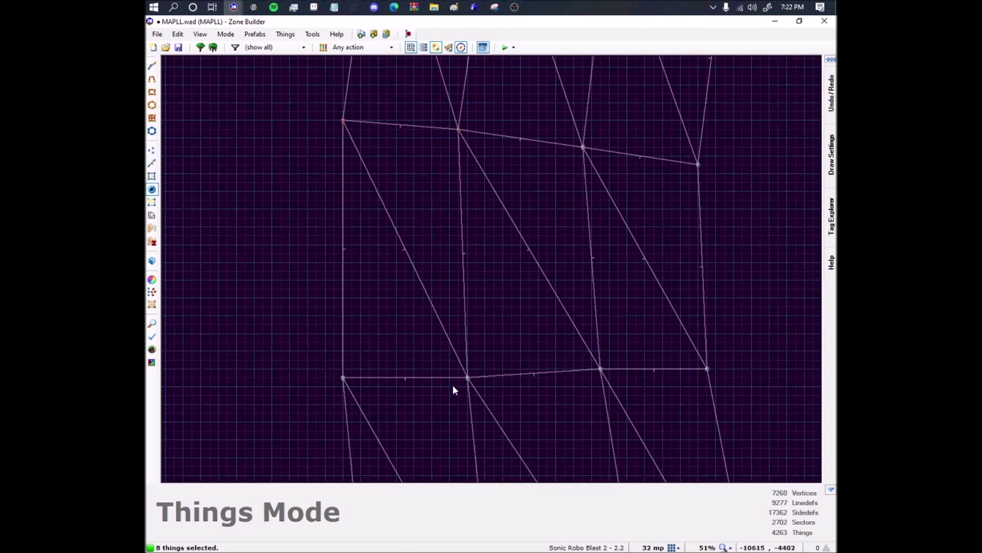
{"action": "left_click", "coordinate": [344, 380]}
{"action": "middle_click_drag", "start_coordinate": [439, 463], "coordinate": [367, 247]}
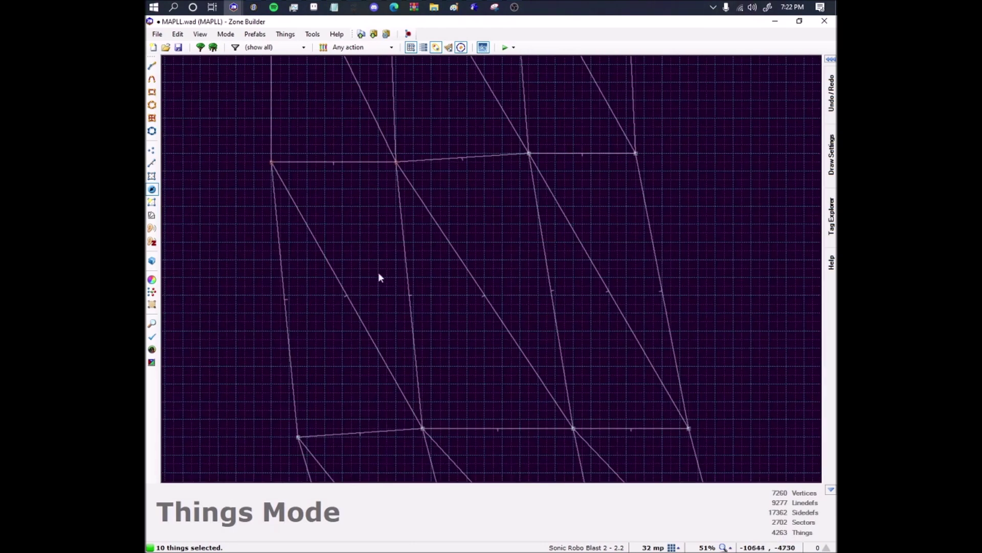
Extend the outermost strip's selection by three more slope vertex pairs, down to the start of the southwestern bend.
{"action": "left_click", "coordinate": [425, 422]}
{"action": "key", "text": "Down"}
{"action": "key", "text": "Down"}
{"action": "key", "text": "Down"}
{"action": "key", "text": "Down"}
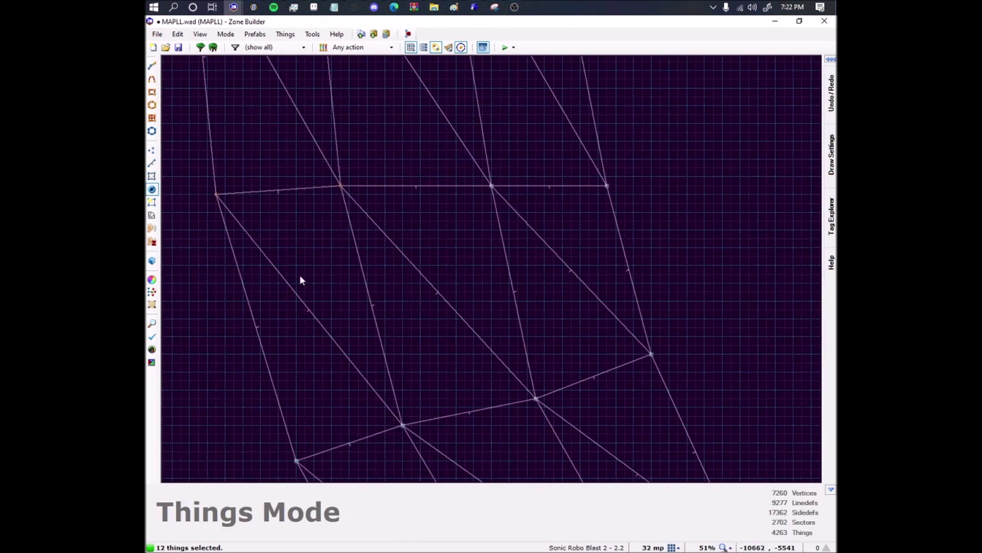
{"action": "left_click", "coordinate": [401, 425]}
{"action": "key", "text": "Down"}
{"action": "key", "text": "Down"}
{"action": "key", "text": "Down"}
{"action": "key", "text": "Down"}
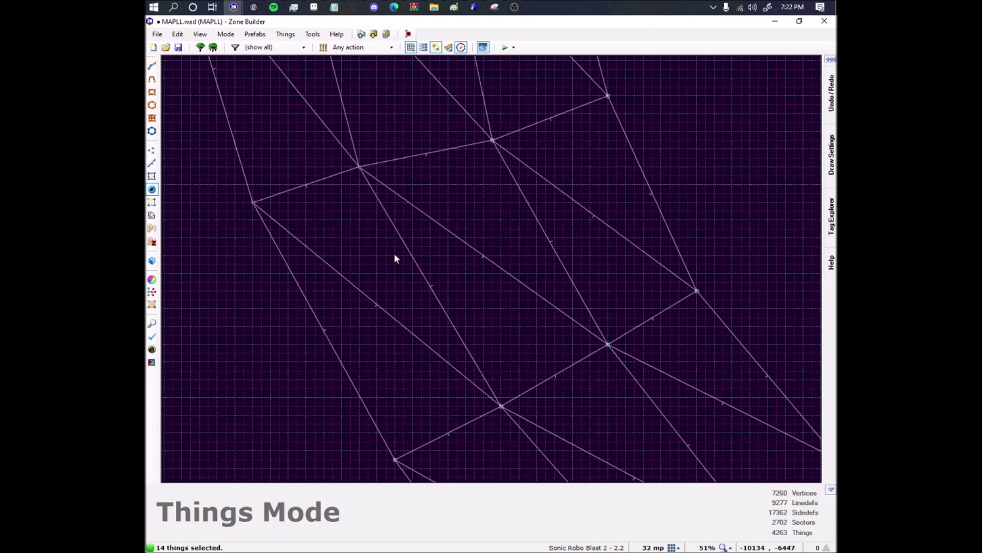
{"action": "left_click", "coordinate": [512, 411]}
{"action": "middle_click_drag", "start_coordinate": [411, 442], "coordinate": [240, 189]}
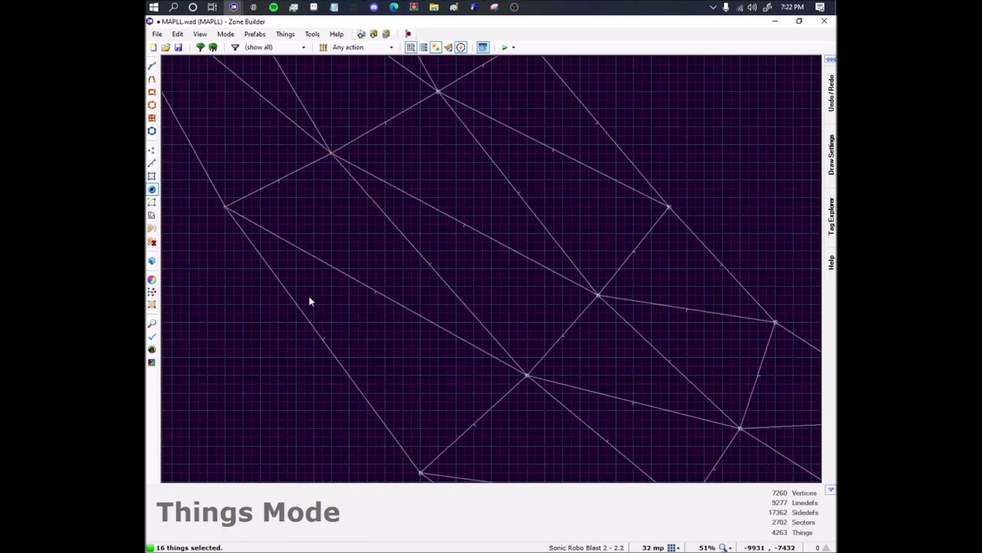
Add the two slope vertex pairs in the outermost strip's southwestern bend to the selection.
{"action": "left_click", "coordinate": [528, 378]}
{"action": "middle_click_drag", "start_coordinate": [496, 395], "coordinate": [483, 312]}
{"action": "left_click", "coordinate": [408, 390]}
{"action": "middle_click_drag", "start_coordinate": [447, 396], "coordinate": [277, 231]}
{"action": "left_click", "coordinate": [498, 262]}
{"action": "left_click", "coordinate": [438, 364]}
{"action": "scroll", "coordinate": [459, 367], "scroll_direction": "up", "scroll_amount": 4}
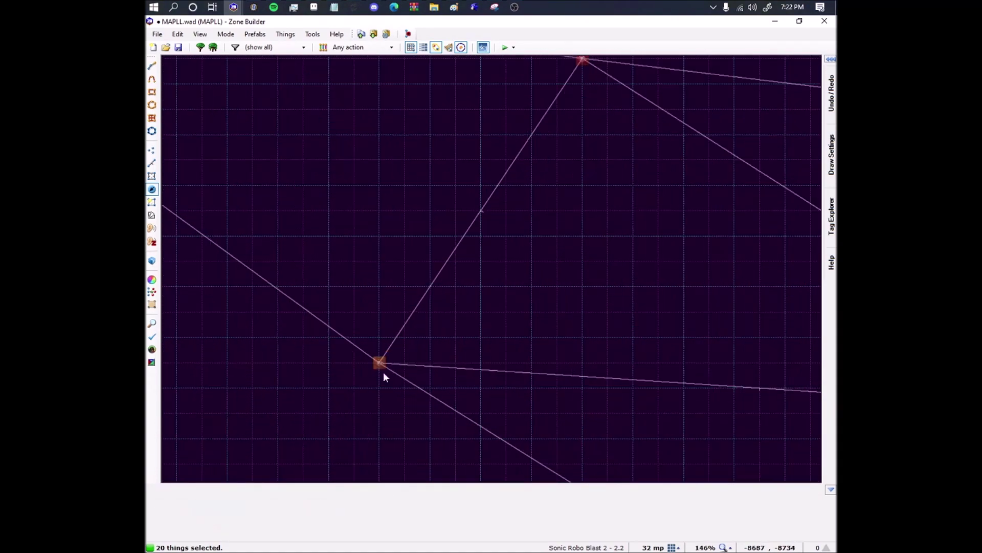
{"action": "scroll", "coordinate": [383, 372], "scroll_direction": "down", "scroll_amount": 3}
{"action": "scroll", "coordinate": [467, 225], "scroll_direction": "down", "scroll_amount": 1}
{"action": "middle_click_drag", "start_coordinate": [467, 225], "coordinate": [532, 293]}
{"action": "middle_click_drag", "start_coordinate": [679, 457], "coordinate": [424, 279]}
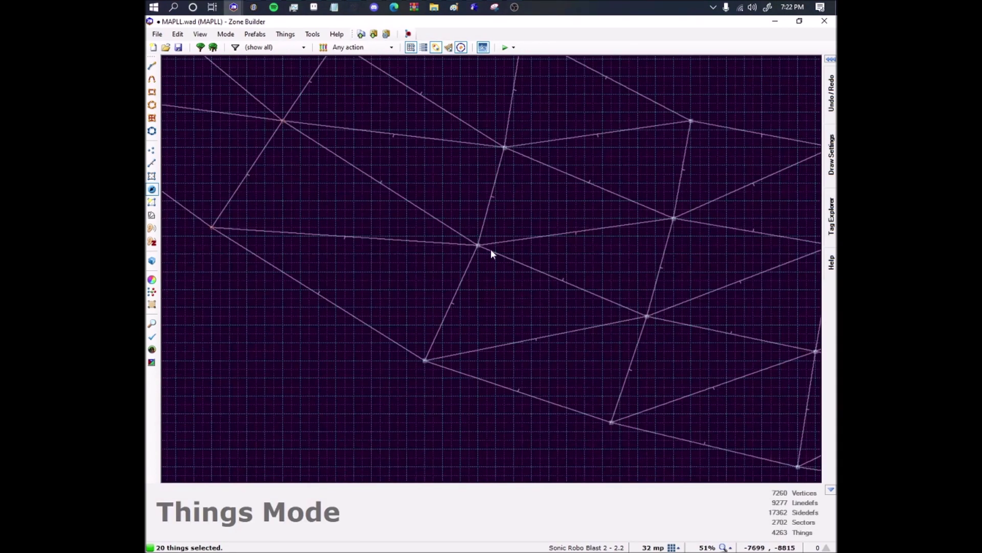
Select the remaining slope vertices of the outermost strip along the southern edge up to the eastern end.
{"action": "left_click", "coordinate": [472, 261]}
{"action": "middle_click_drag", "start_coordinate": [548, 375], "coordinate": [402, 290]}
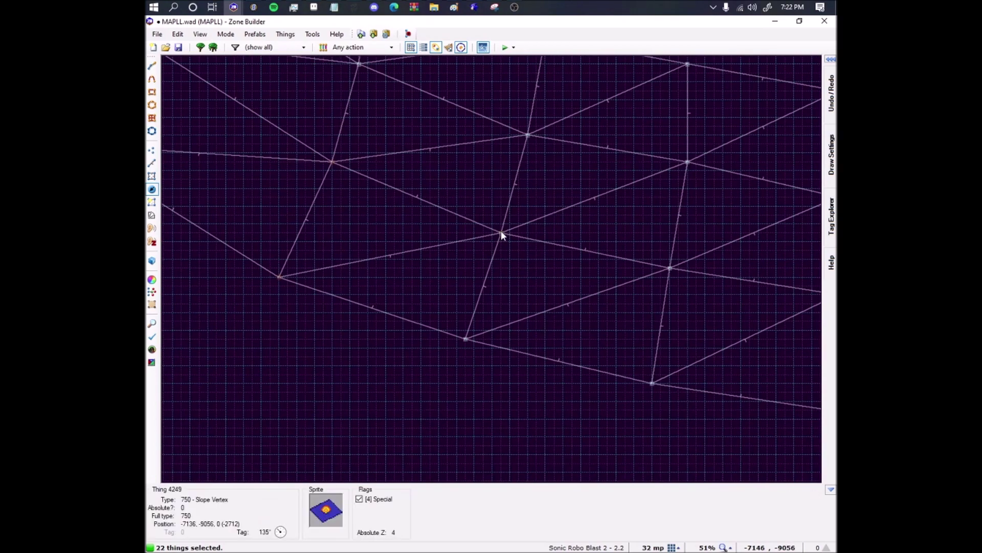
{"action": "left_click", "coordinate": [501, 231]}
{"action": "middle_click_drag", "start_coordinate": [682, 309], "coordinate": [493, 286]}
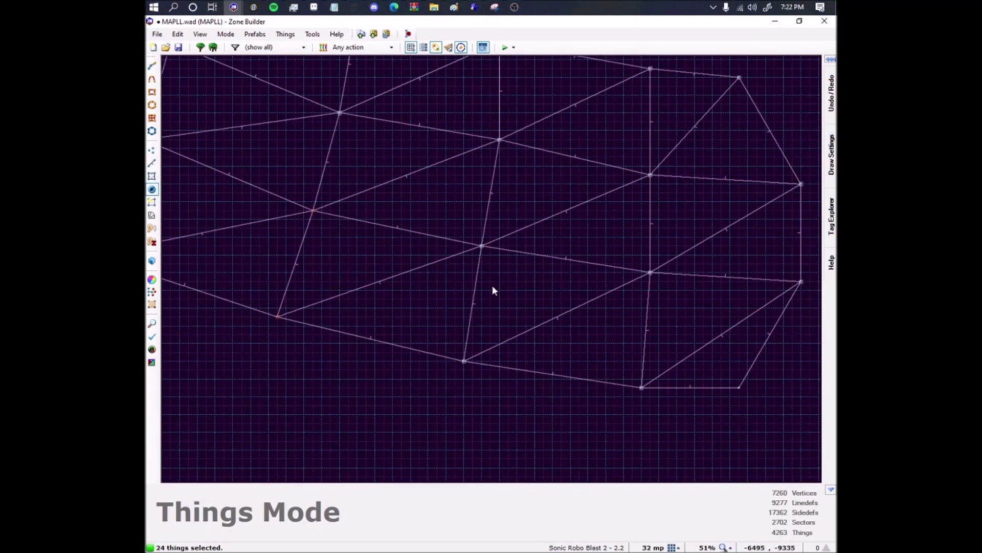
{"action": "left_click", "coordinate": [483, 244]}
{"action": "left_click", "coordinate": [465, 362]}
{"action": "left_click", "coordinate": [649, 285]}
{"action": "key", "text": "Right"}
{"action": "scroll", "coordinate": [570, 303], "scroll_direction": "up", "scroll_amount": 1}
{"action": "left_click", "coordinate": [603, 249]}
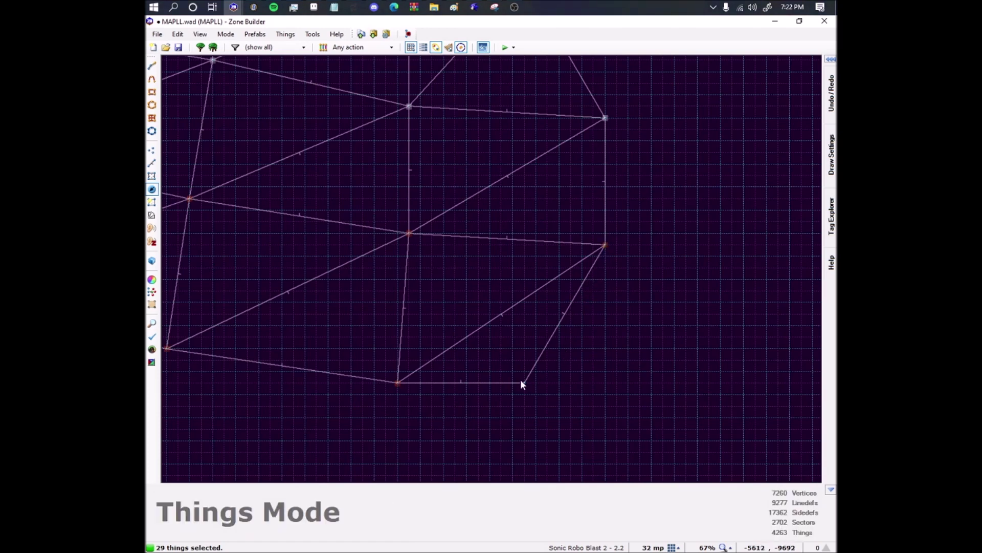
Clear the selection, insert a Slope Vertex thing at the empty corner of the band's southeastern tip, and deselect it.
{"action": "key", "text": "c"}
{"action": "mouse_move", "coordinate": [524, 391]}
{"action": "right_mouse_down"}
{"action": "mouse_move", "coordinate": [518, 382]}
{"action": "mouse_move", "coordinate": [526, 385]}
{"action": "right_mouse_up"}
{"action": "scroll", "coordinate": [471, 265], "scroll_direction": "down", "scroll_amount": 6}
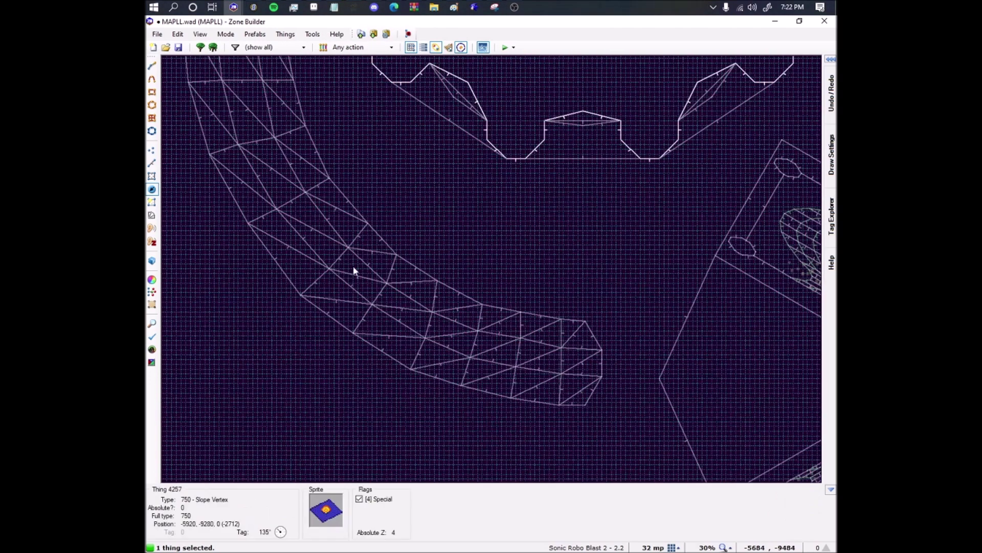
{"action": "key", "text": "space"}
{"action": "key", "text": "c"}
{"action": "key", "text": "space"}
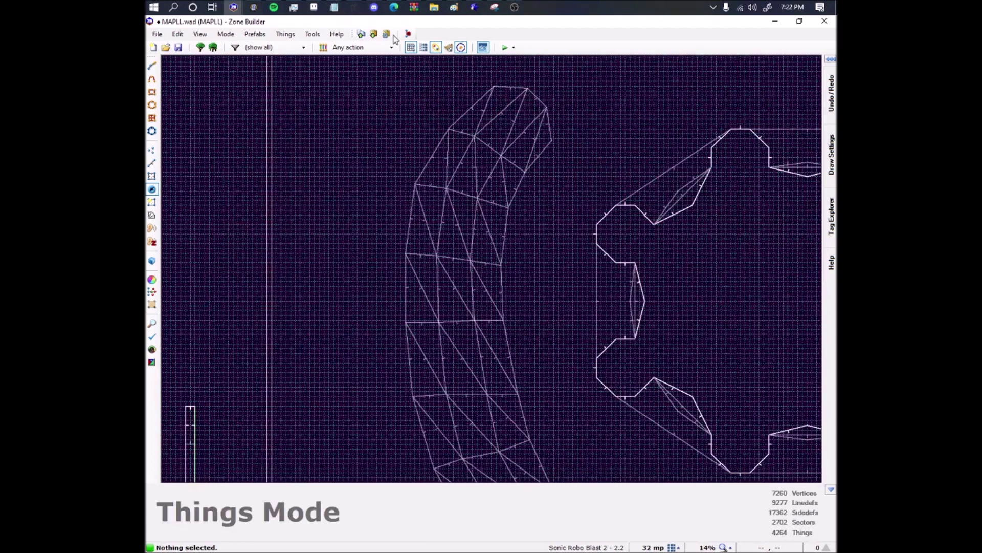
Enable dynamic grid size and select the four slope vertices of the outermost strip's northernmost segment.
{"action": "left_click", "coordinate": [424, 47]}
{"action": "scroll", "coordinate": [519, 87], "scroll_direction": "up", "scroll_amount": 3}
{"action": "key", "text": "space"}
{"action": "left_click", "coordinate": [545, 152]}
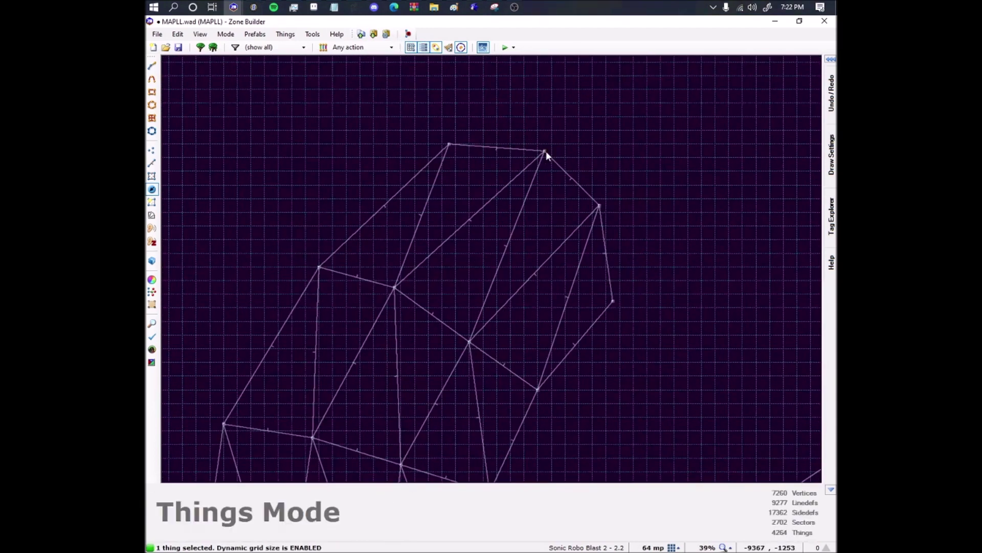
{"action": "left_click", "coordinate": [446, 144]}
{"action": "left_click", "coordinate": [402, 282]}
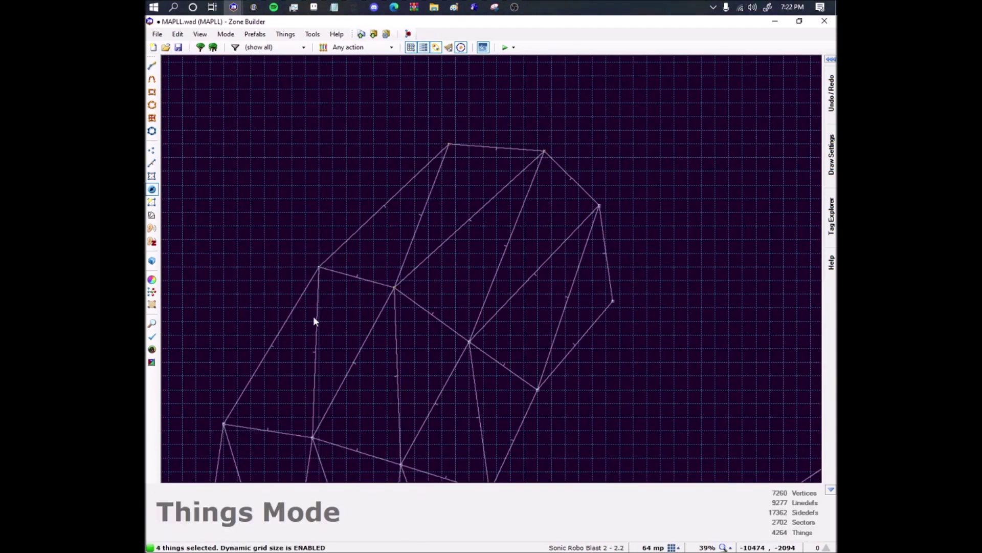
Reselect the next three slope vertex pairs down the western side of the outermost strip.
{"action": "key", "text": "space"}
{"action": "left_click", "coordinate": [278, 309]}
{"action": "key", "text": "space"}
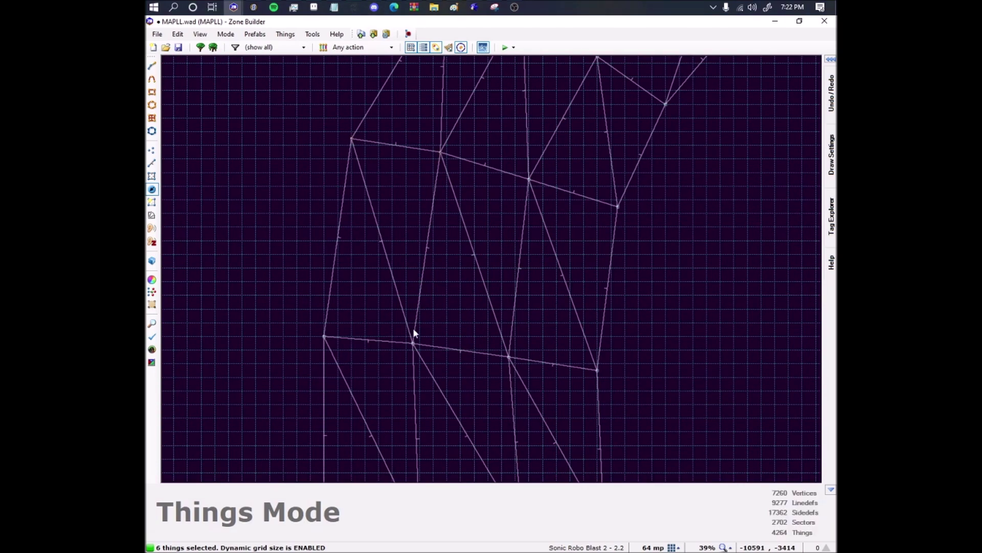
{"action": "left_click", "coordinate": [413, 330]}
{"action": "left_click", "coordinate": [327, 339]}
{"action": "key", "text": "space"}
{"action": "left_click", "coordinate": [398, 309]}
{"action": "left_click", "coordinate": [296, 308]}
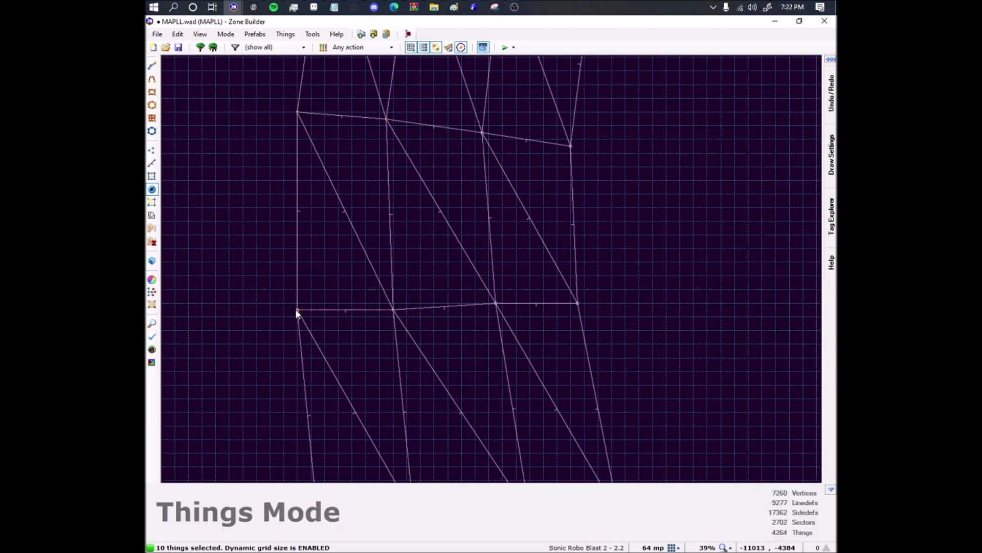
Add the following three slope vertex pairs of the outermost strip, leading into the southwestern bend.
{"action": "middle_click_drag", "start_coordinate": [295, 309], "coordinate": [424, 340]}
{"action": "left_click", "coordinate": [419, 334]}
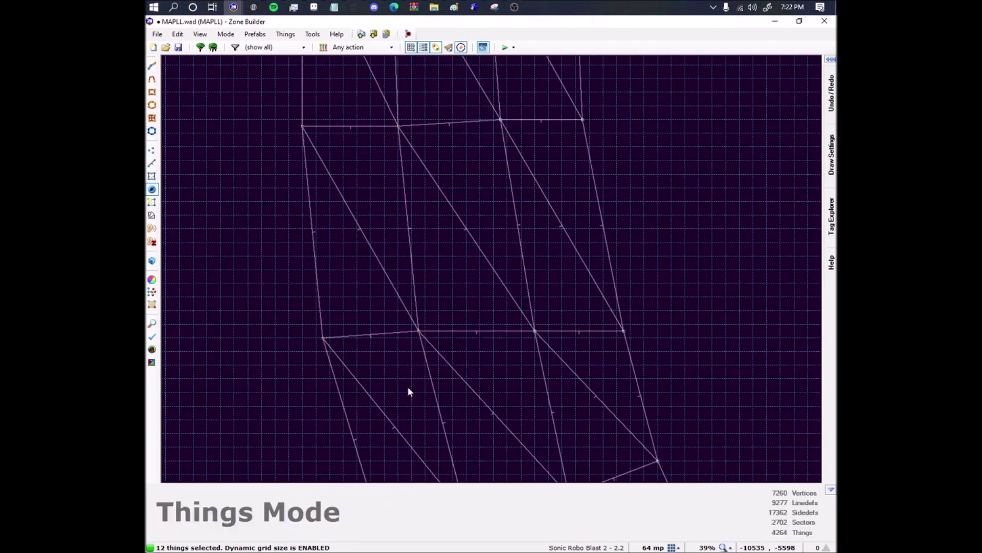
{"action": "middle_click_drag", "start_coordinate": [412, 374], "coordinate": [376, 201]}
{"action": "left_click", "coordinate": [430, 342]}
{"action": "left_click", "coordinate": [345, 372]}
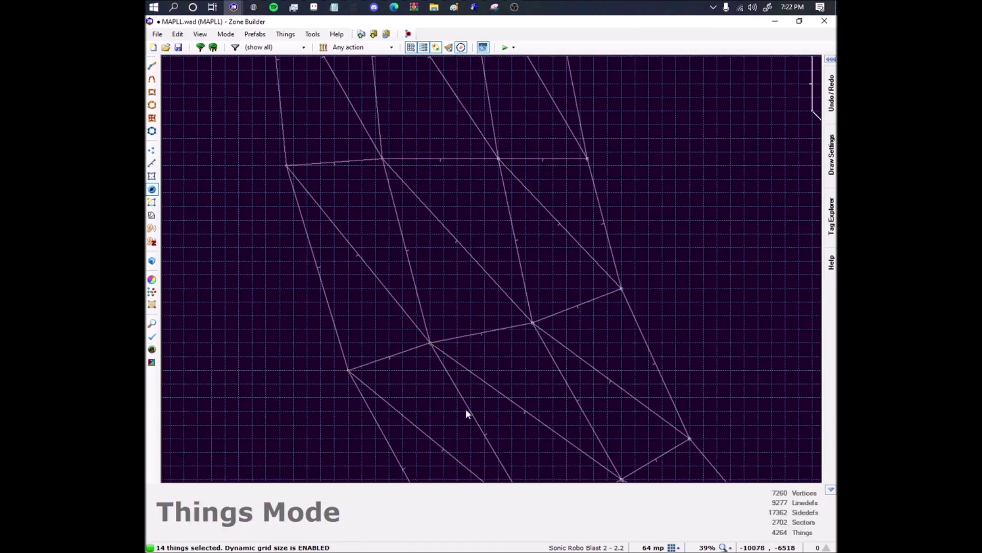
{"action": "middle_click_drag", "start_coordinate": [486, 435], "coordinate": [391, 275]}
{"action": "left_click", "coordinate": [445, 363]}
{"action": "left_click", "coordinate": [363, 405]}
{"action": "middle_click_drag", "start_coordinate": [506, 447], "coordinate": [327, 265]}
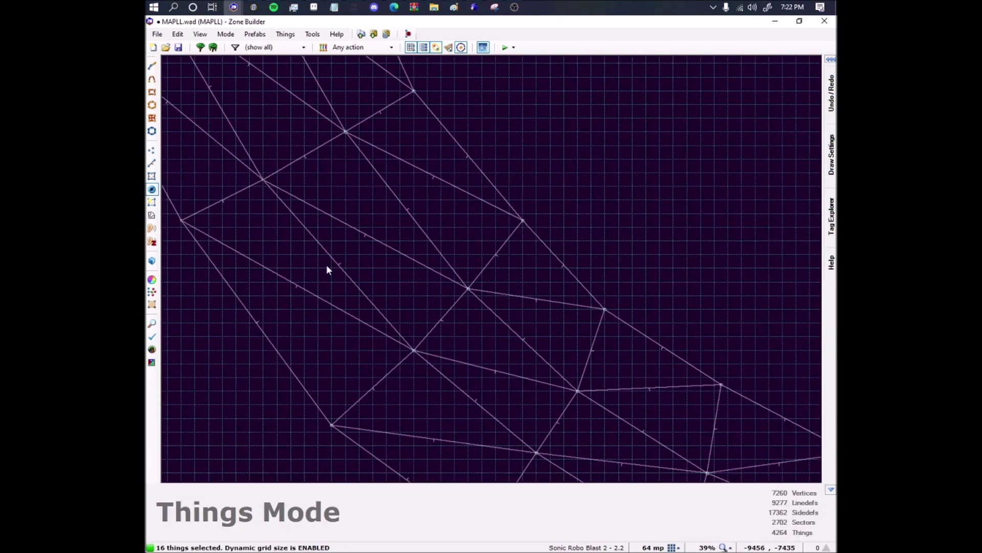
Add the four slope vertex pairs through the outermost strip's southwestern bend and onto its southern edge.
{"action": "left_click", "coordinate": [414, 350]}
{"action": "left_click", "coordinate": [332, 427]}
{"action": "middle_click_drag", "start_coordinate": [332, 432], "coordinate": [439, 277]}
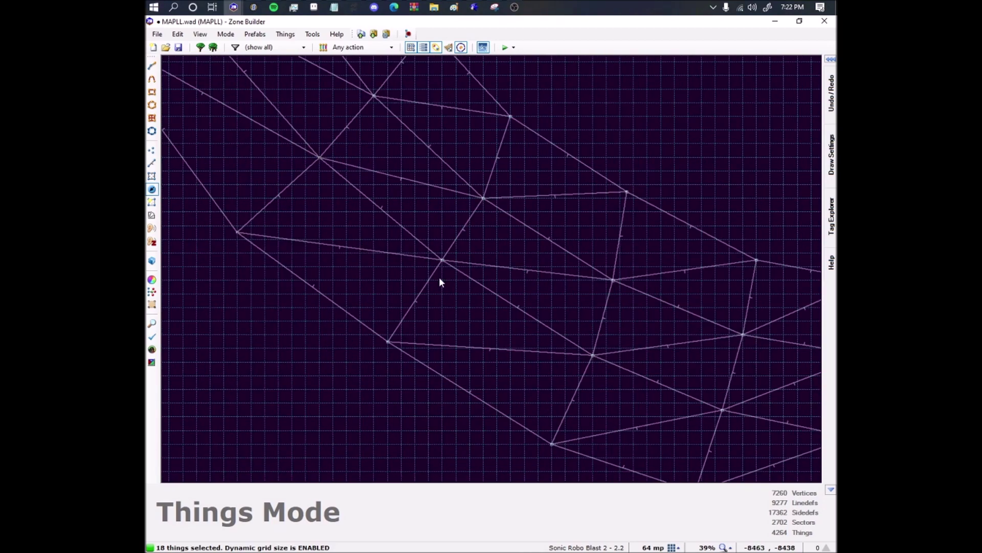
{"action": "left_click", "coordinate": [441, 261]}
{"action": "left_click", "coordinate": [389, 342]}
{"action": "left_click", "coordinate": [592, 355]}
{"action": "left_click", "coordinate": [552, 444]}
{"action": "middle_click_drag", "start_coordinate": [468, 357], "coordinate": [152, 227]}
{"action": "left_click", "coordinate": [407, 281]}
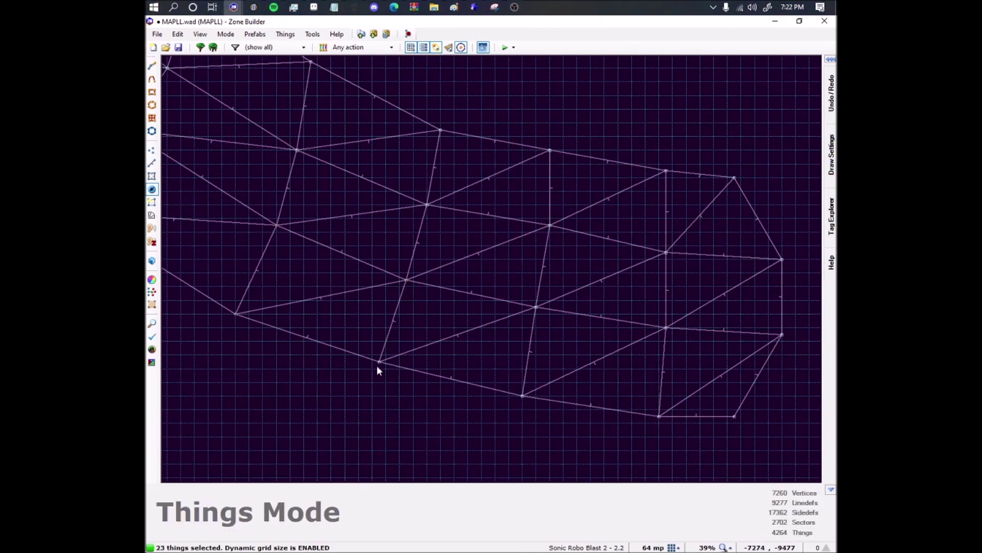
{"action": "mouse_move", "coordinate": [394, 317]}
{"action": "middle_mouse_down"}
{"action": "mouse_move", "coordinate": [485, 325]}
{"action": "mouse_move", "coordinate": [537, 354]}
{"action": "mouse_move", "coordinate": [423, 304]}
{"action": "middle_mouse_up"}
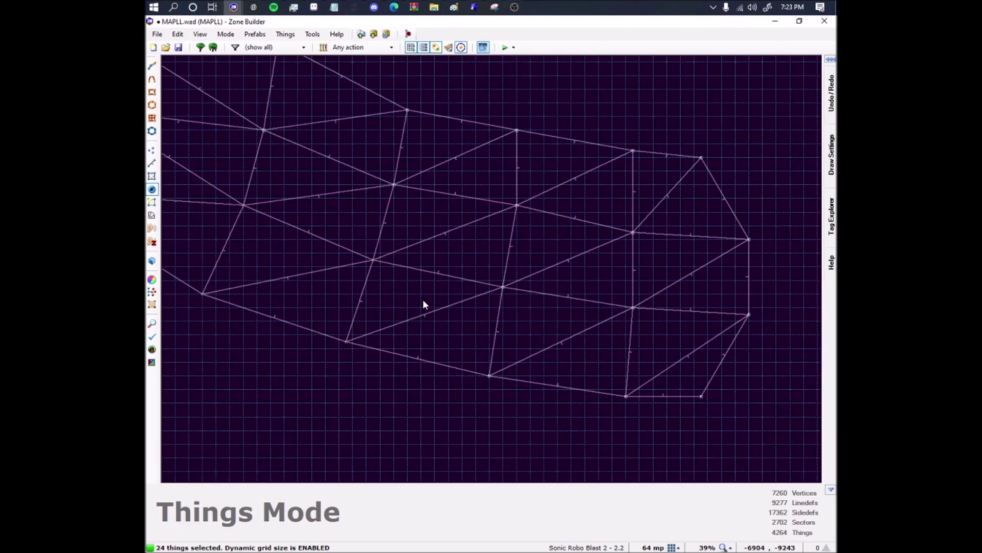
Add the last three slope vertex pairs of the outermost strip, including the new vertex at the southeastern tip.
{"action": "left_click", "coordinate": [505, 287]}
{"action": "left_click", "coordinate": [490, 377]}
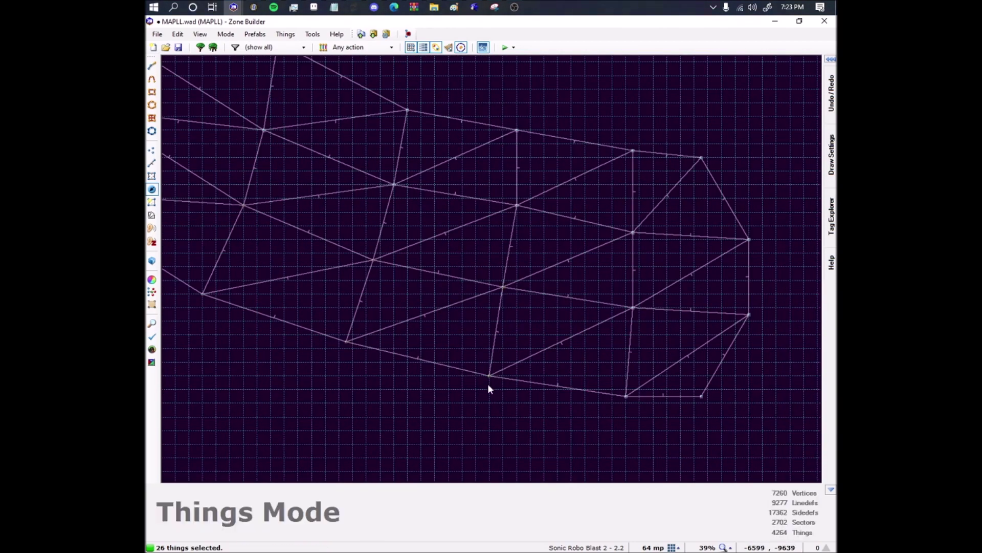
{"action": "scroll", "coordinate": [652, 361], "scroll_direction": "up", "scroll_amount": 2}
{"action": "left_click", "coordinate": [624, 287]}
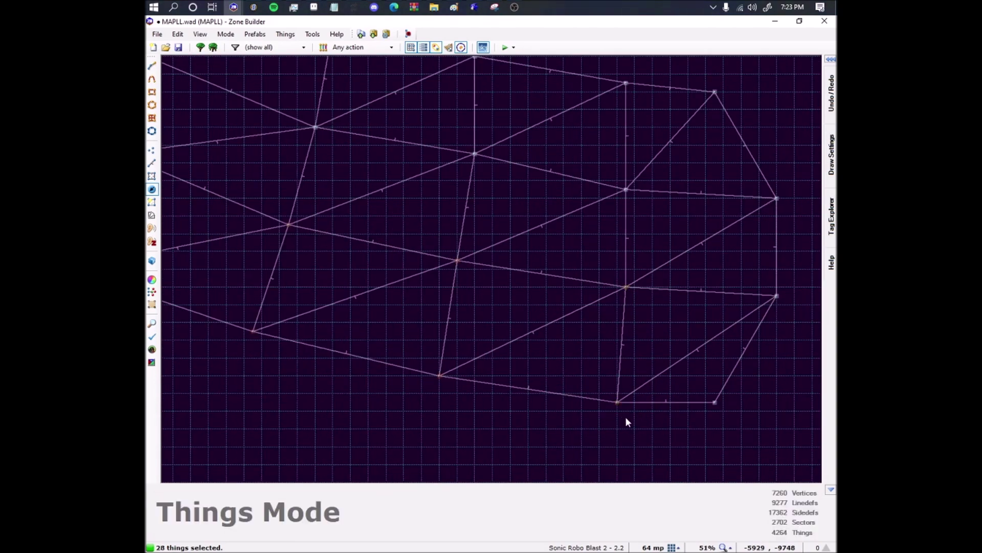
{"action": "left_click", "coordinate": [776, 297]}
{"action": "left_click", "coordinate": [715, 403]}
Add the four slope vertices of the innermost strip's northernmost segment to the selection.
{"action": "middle_click_drag", "start_coordinate": [370, 268], "coordinate": [486, 386]}
{"action": "scroll", "coordinate": [486, 386], "scroll_direction": "down", "scroll_amount": 7}
{"action": "middle_click_drag", "start_coordinate": [371, 70], "coordinate": [341, 201]}
{"action": "scroll", "coordinate": [341, 196], "scroll_direction": "up", "scroll_amount": 4}
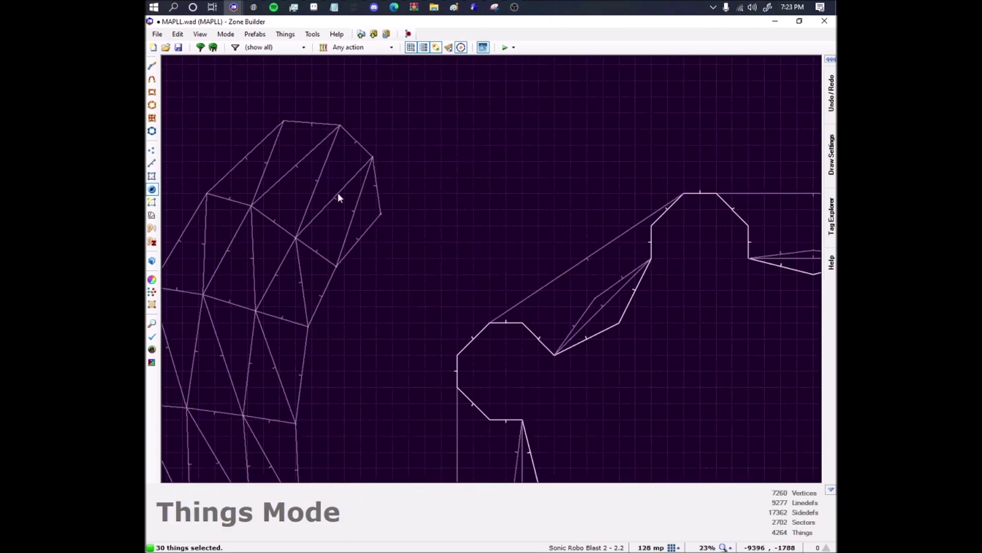
{"action": "scroll", "coordinate": [338, 193], "scroll_direction": "up", "scroll_amount": 2}
{"action": "middle_click_drag", "start_coordinate": [370, 130], "coordinate": [405, 192]}
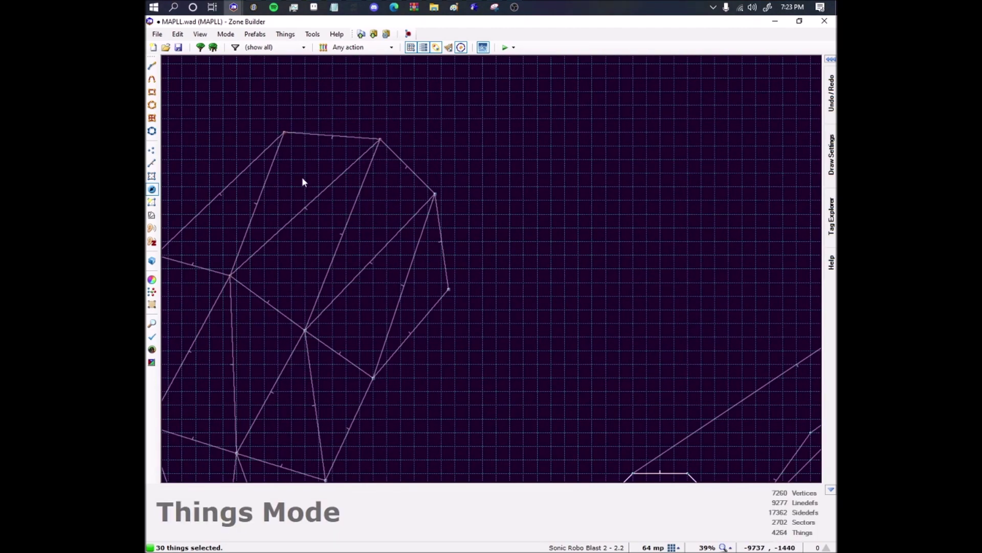
{"action": "scroll", "coordinate": [450, 285], "scroll_direction": "up", "scroll_amount": 2}
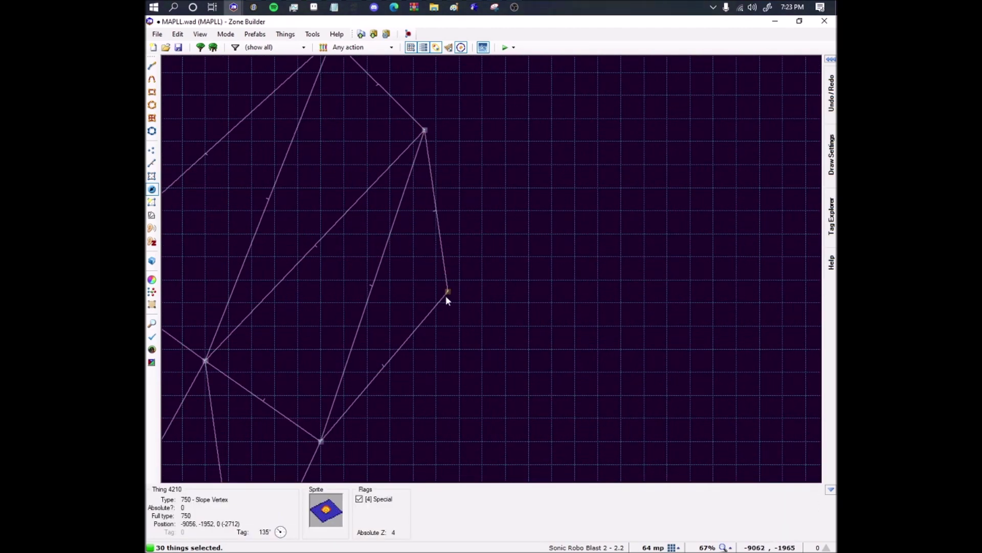
{"action": "left_click", "coordinate": [446, 293]}
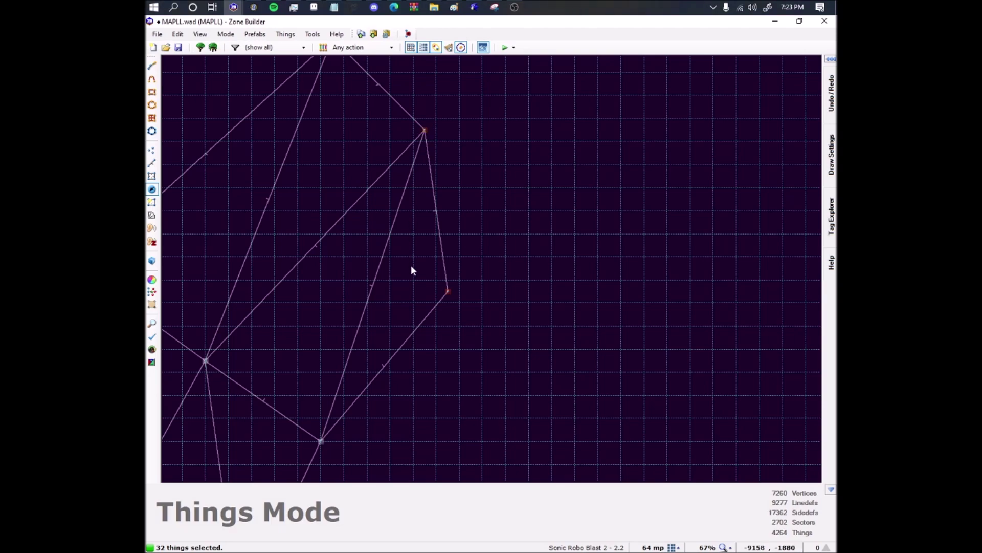
{"action": "middle_click_drag", "start_coordinate": [426, 260], "coordinate": [456, 241]}
{"action": "left_click", "coordinate": [479, 272]}
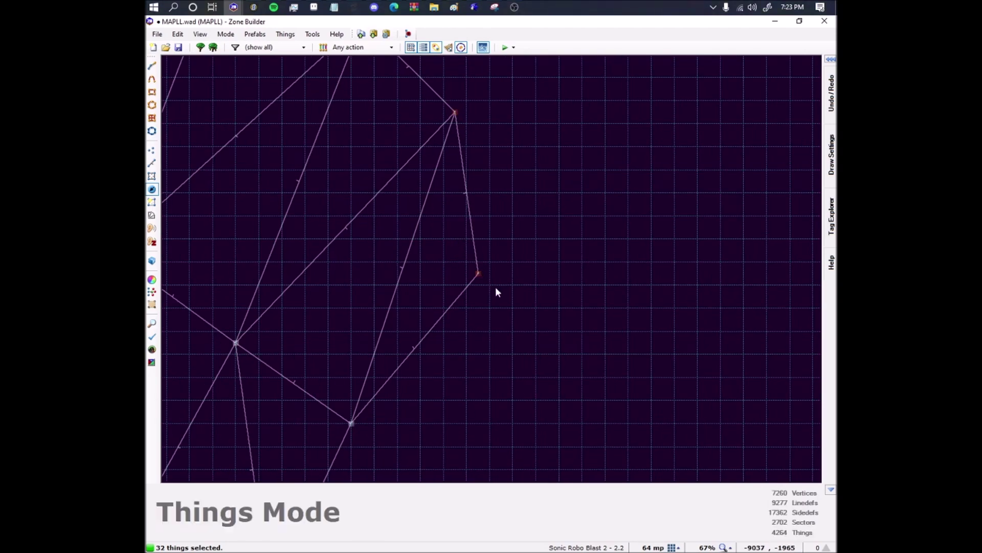
{"action": "scroll", "coordinate": [466, 153], "scroll_direction": "down", "scroll_amount": 2}
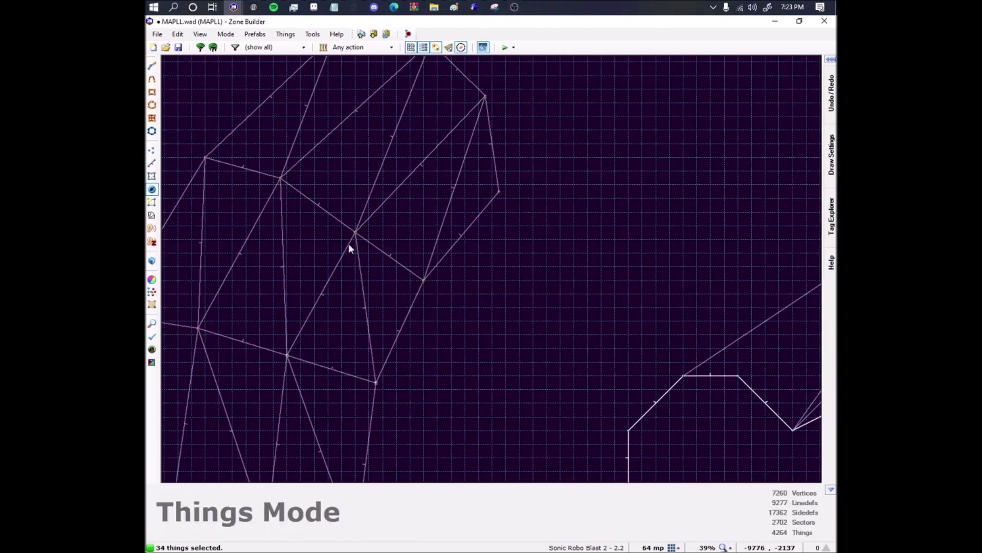
Add the next pair of slope vertices down the innermost strip to the selection.
{"action": "scroll", "coordinate": [413, 306], "scroll_direction": "up", "scroll_amount": 2}
{"action": "middle_click_drag", "start_coordinate": [370, 384], "coordinate": [495, 321]}
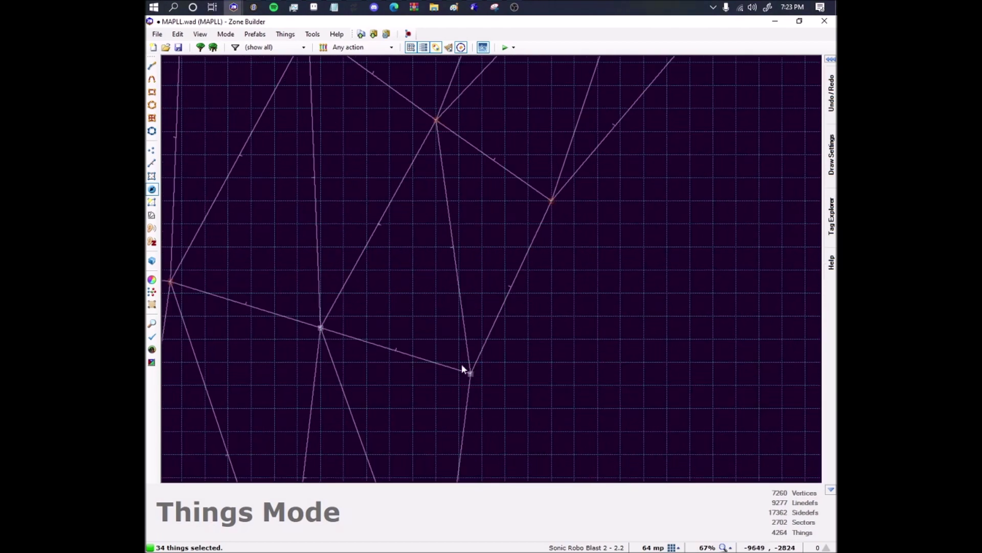
{"action": "left_click", "coordinate": [322, 328]}
{"action": "scroll", "coordinate": [322, 327], "scroll_direction": "down", "scroll_amount": 2}
{"action": "middle_click_drag", "start_coordinate": [323, 327], "coordinate": [323, 357]}
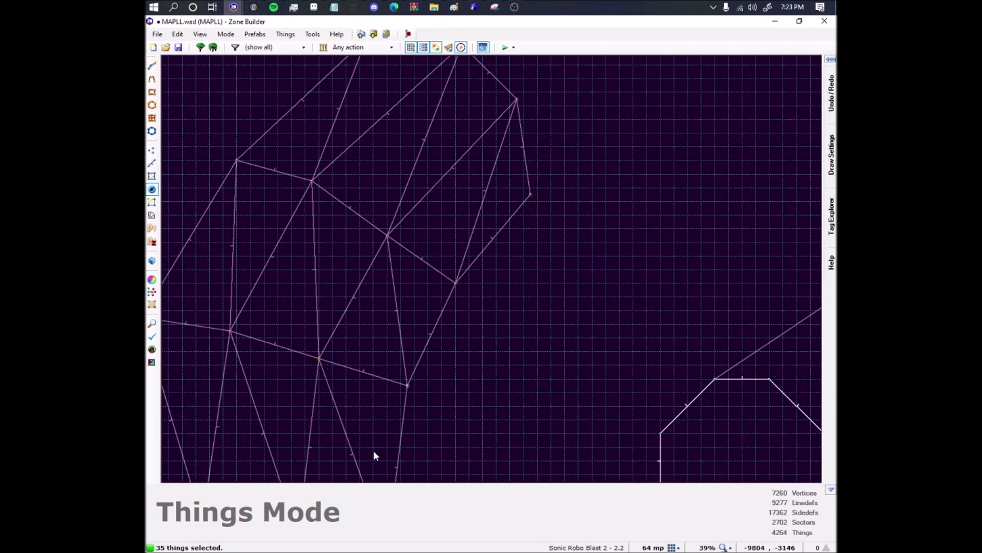
{"action": "scroll", "coordinate": [397, 398], "scroll_direction": "up", "scroll_amount": 2}
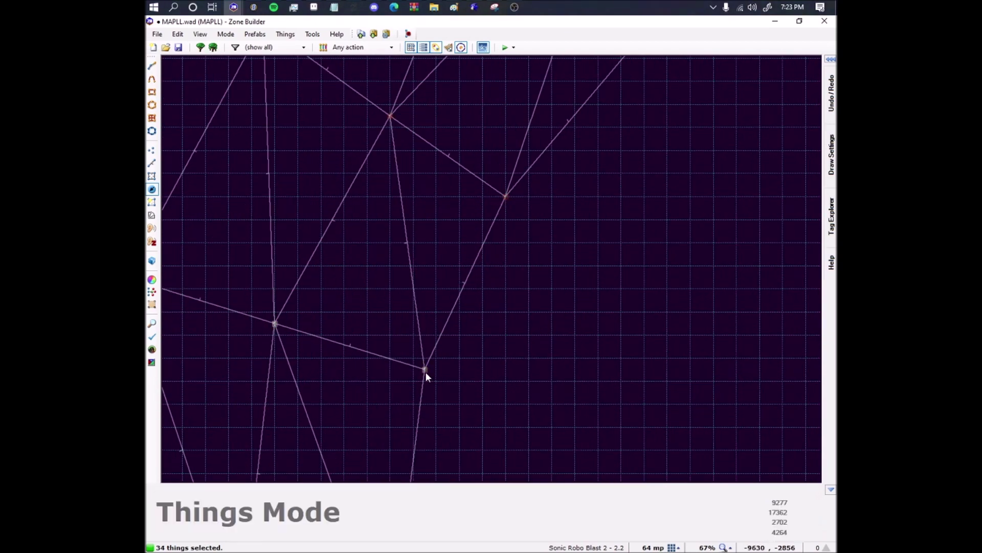
{"action": "left_click", "coordinate": [282, 325]}
{"action": "middle_click_drag", "start_coordinate": [351, 404], "coordinate": [362, 210]}
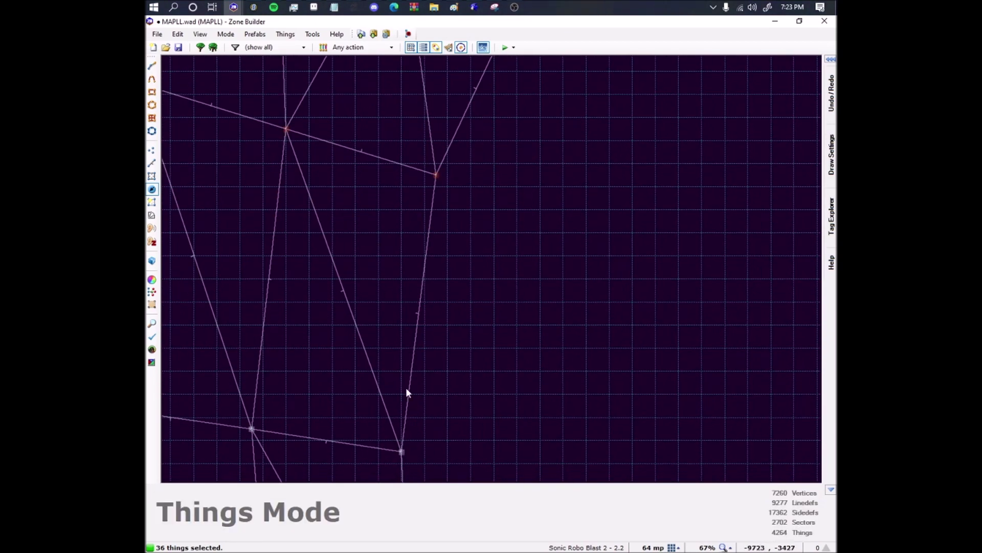
Add the three slope vertex pairs along the innermost strip's western side to the selection.
{"action": "left_click", "coordinate": [403, 447]}
{"action": "left_click", "coordinate": [257, 426]}
{"action": "mouse_move", "coordinate": [381, 458]}
{"action": "middle_mouse_down"}
{"action": "mouse_move", "coordinate": [465, 296]}
{"action": "mouse_move", "coordinate": [463, 250]}
{"action": "middle_mouse_up"}
{"action": "mouse_move", "coordinate": [476, 465]}
{"action": "middle_mouse_down"}
{"action": "mouse_move", "coordinate": [449, 287]}
{"action": "mouse_move", "coordinate": [469, 235]}
{"action": "middle_mouse_up"}
{"action": "left_click", "coordinate": [472, 247]}
{"action": "left_click", "coordinate": [338, 247]}
{"action": "middle_click_drag", "start_coordinate": [461, 321], "coordinate": [380, 97]}
{"action": "scroll", "coordinate": [412, 228], "scroll_direction": "down", "scroll_amount": 1}
{"action": "left_click", "coordinate": [449, 343]}
{"action": "left_click", "coordinate": [333, 346]}
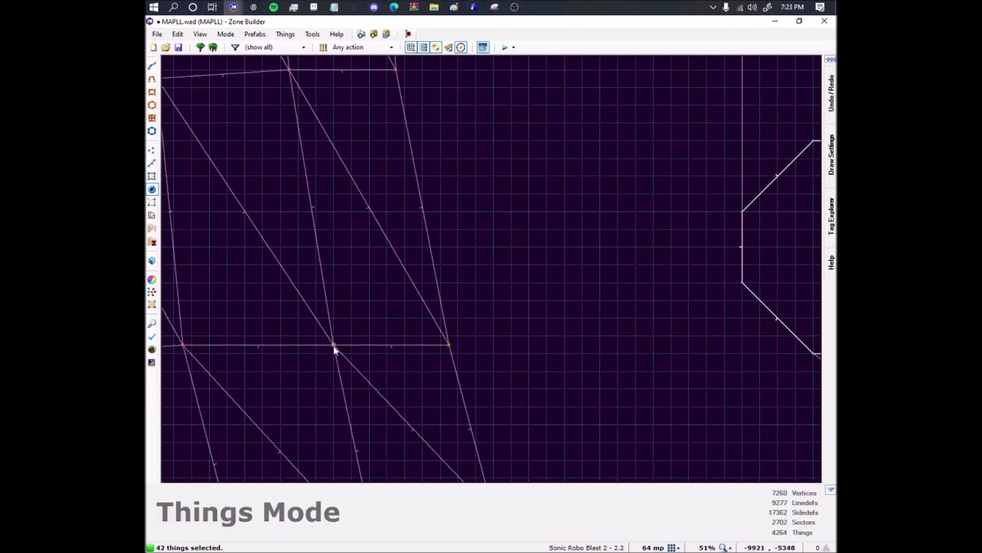
Add the three slope vertex pairs around the innermost strip's southwestern bend to the selection.
{"action": "middle_click_drag", "start_coordinate": [410, 444], "coordinate": [403, 262]}
{"action": "middle_click_drag", "start_coordinate": [459, 415], "coordinate": [430, 330]}
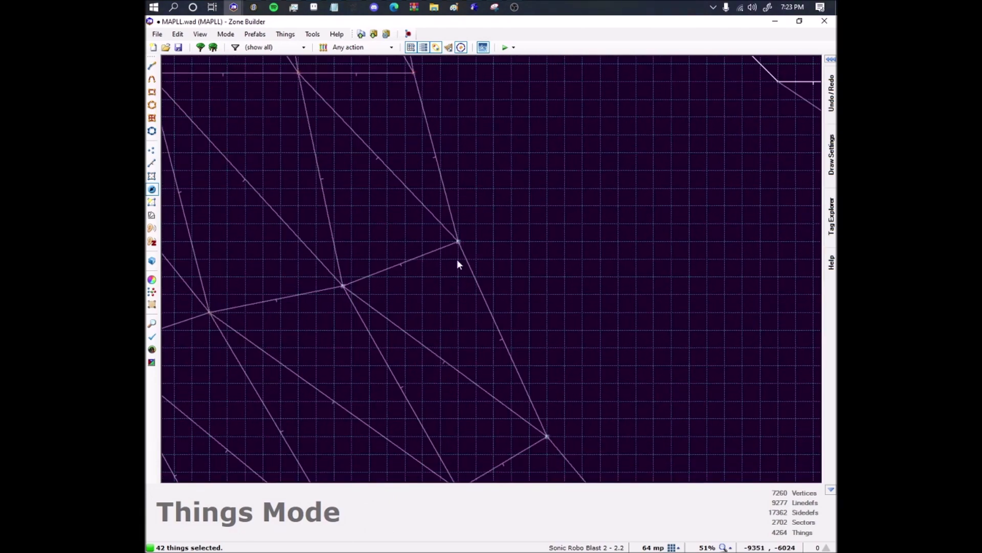
{"action": "left_click", "coordinate": [461, 239]}
{"action": "left_click", "coordinate": [348, 282]}
{"action": "middle_click_drag", "start_coordinate": [535, 440], "coordinate": [454, 276]}
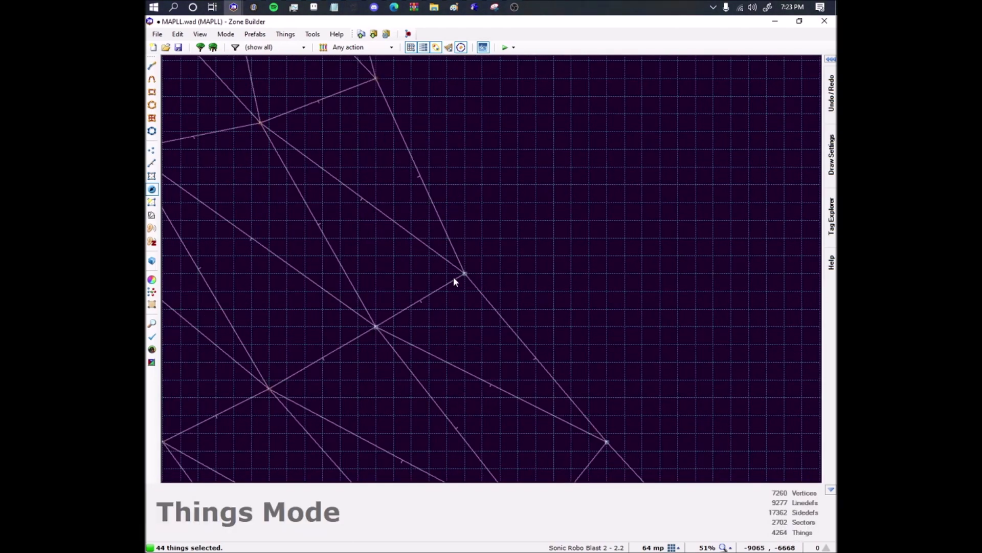
{"action": "left_click", "coordinate": [463, 277]}
{"action": "left_click", "coordinate": [374, 327]}
{"action": "middle_click_drag", "start_coordinate": [565, 436], "coordinate": [399, 291]}
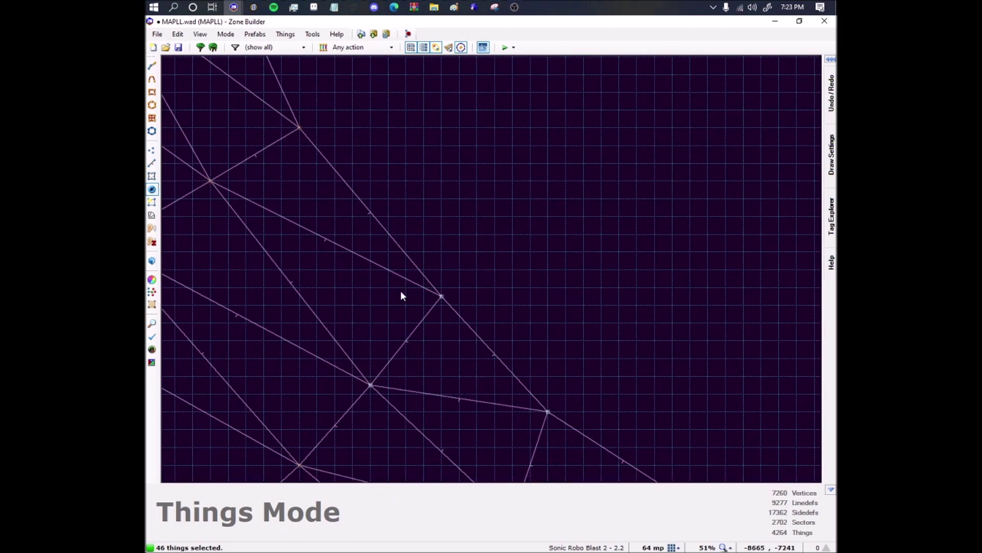
{"action": "left_click", "coordinate": [369, 384]}
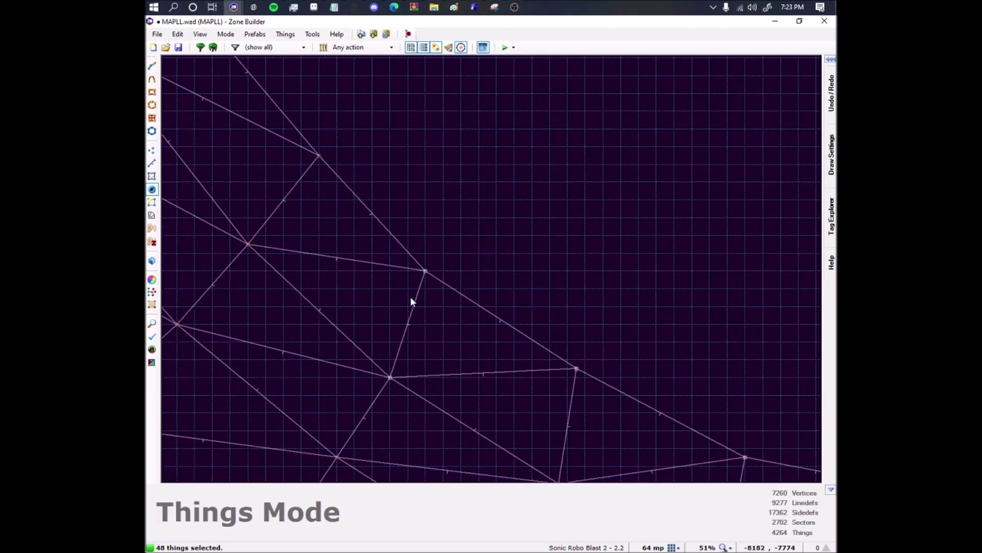
Add the next five slope vertices from the southwestern bend onto the innermost strip's southern edge.
{"action": "key", "text": "Down"}
{"action": "left_click", "coordinate": [425, 271]}
{"action": "left_click", "coordinate": [425, 272]}
{"action": "left_click", "coordinate": [393, 380]}
{"action": "left_click", "coordinate": [576, 369]}
{"action": "middle_click_drag", "start_coordinate": [557, 462], "coordinate": [529, 353]}
{"action": "left_click", "coordinate": [532, 373]}
{"action": "left_click", "coordinate": [717, 350]}
{"action": "key", "text": "Down"}
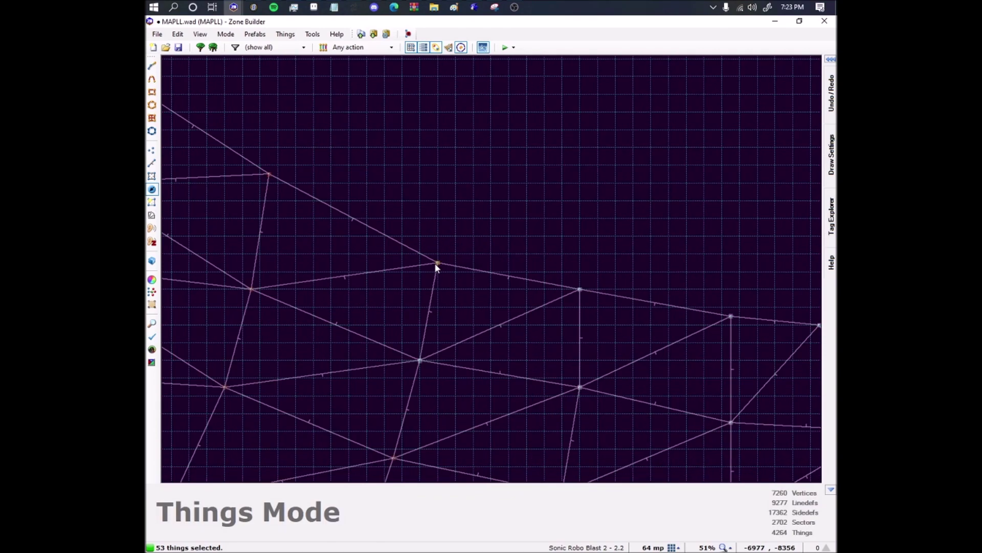
Add the remaining slope vertices of the innermost strip, through its southeastern tip, to the selection.
{"action": "left_click", "coordinate": [419, 356]}
{"action": "left_click", "coordinate": [574, 295]}
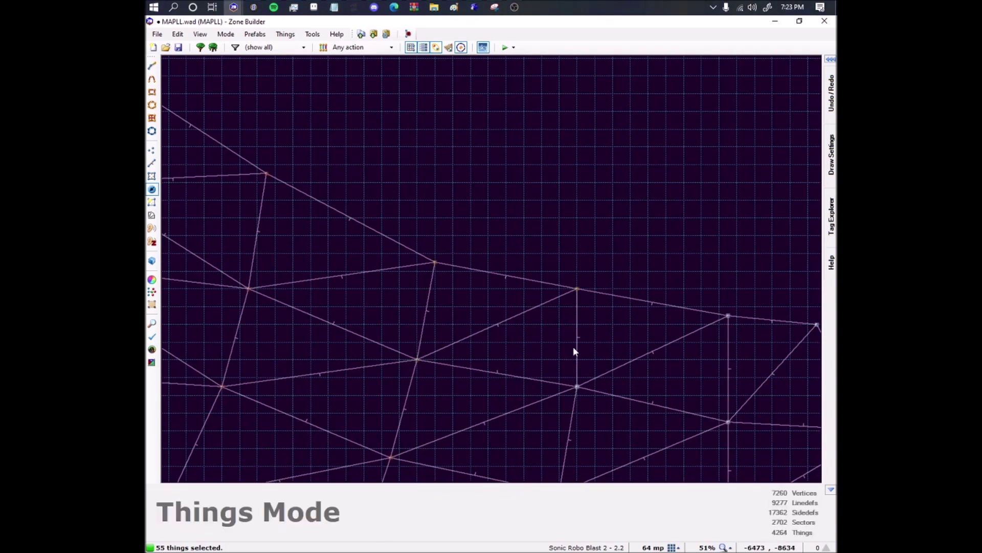
{"action": "middle_click_drag", "start_coordinate": [686, 371], "coordinate": [463, 256]}
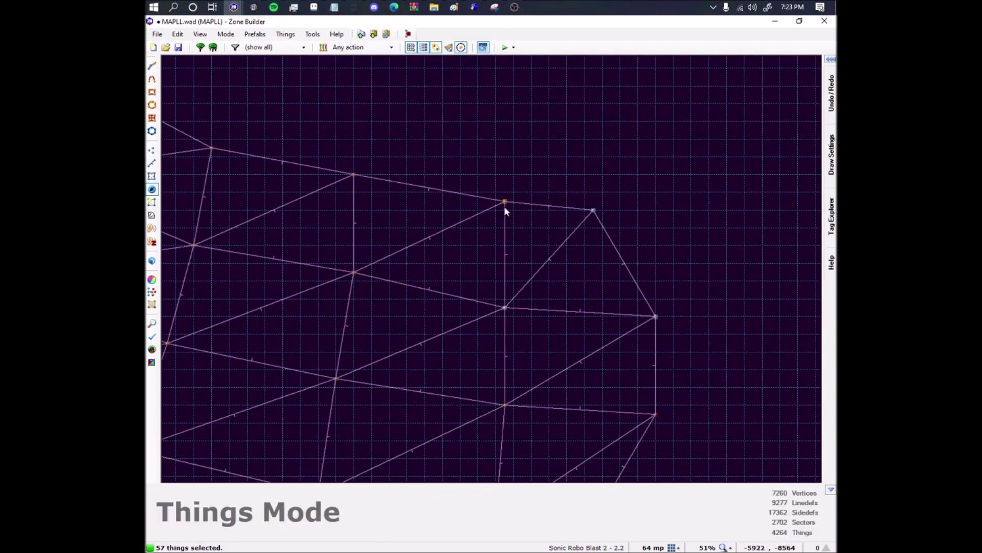
{"action": "left_click", "coordinate": [501, 306]}
{"action": "left_click", "coordinate": [594, 212]}
Set the tag of the 60 selected slope vertices to 7000.
{"action": "right_click", "coordinate": [646, 323]}
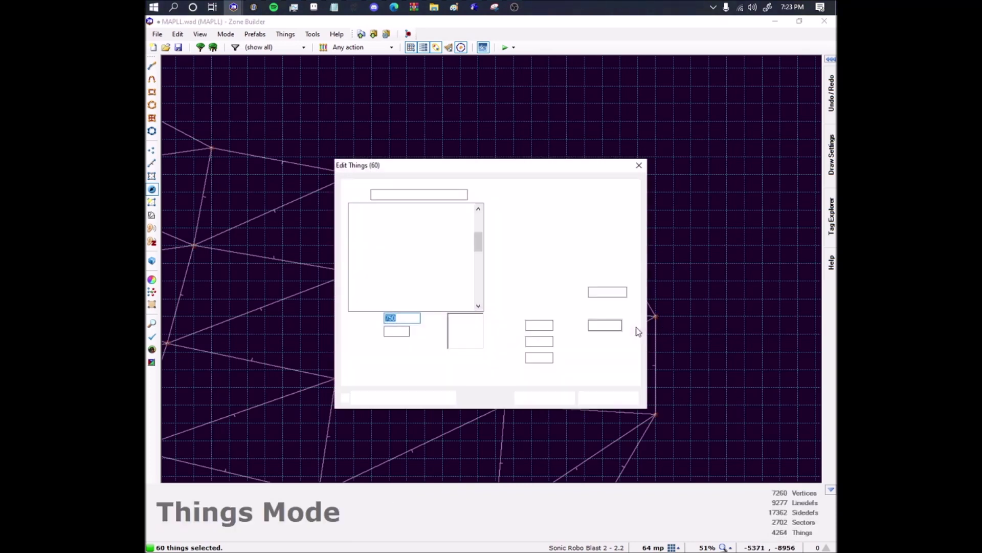
{"action": "double_click", "coordinate": [601, 325]}
{"action": "type", "text": "7000"}
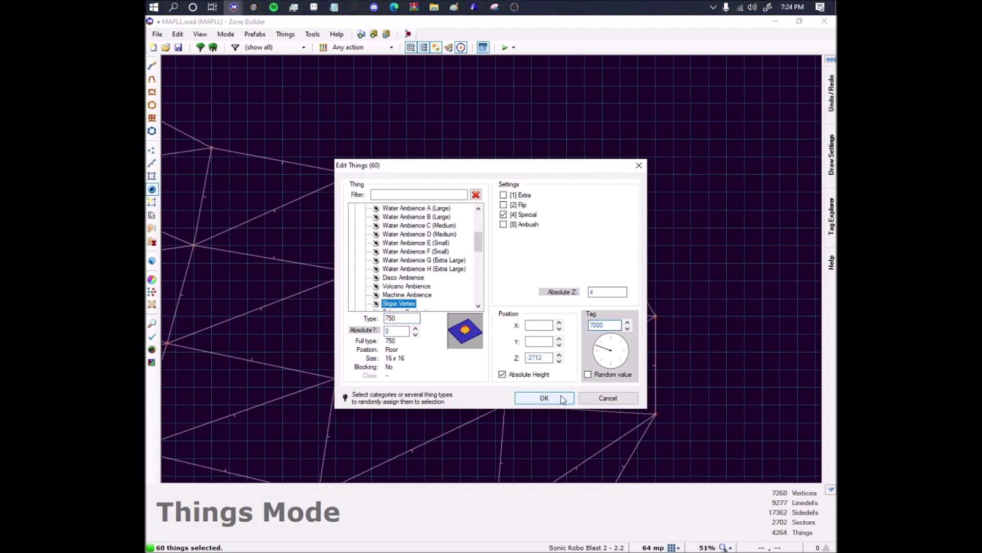
{"action": "left_click", "coordinate": [567, 397]}
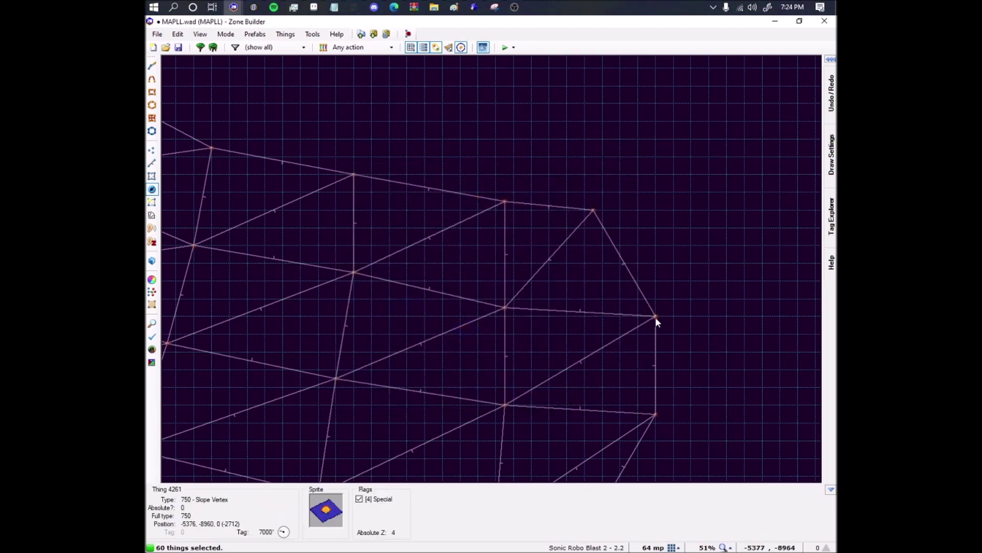
Number the selected slope vertices' tags incrementally by entering +++1 as their tag.
{"action": "right_click", "coordinate": [567, 297]}
{"action": "double_click", "coordinate": [589, 324]}
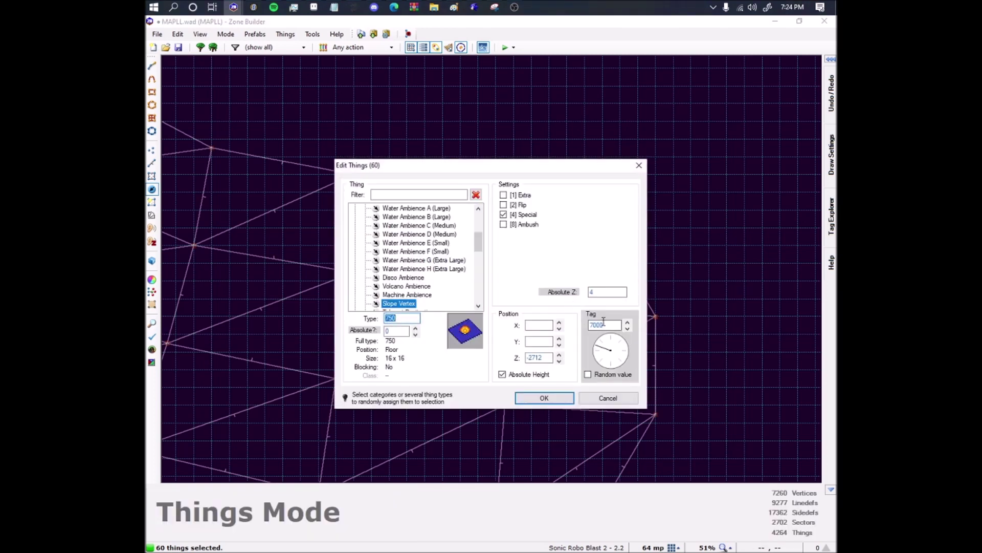
{"action": "type", "text": "+++1"}
{"action": "scroll", "coordinate": [276, 182], "scroll_direction": "down", "scroll_amount": 4}
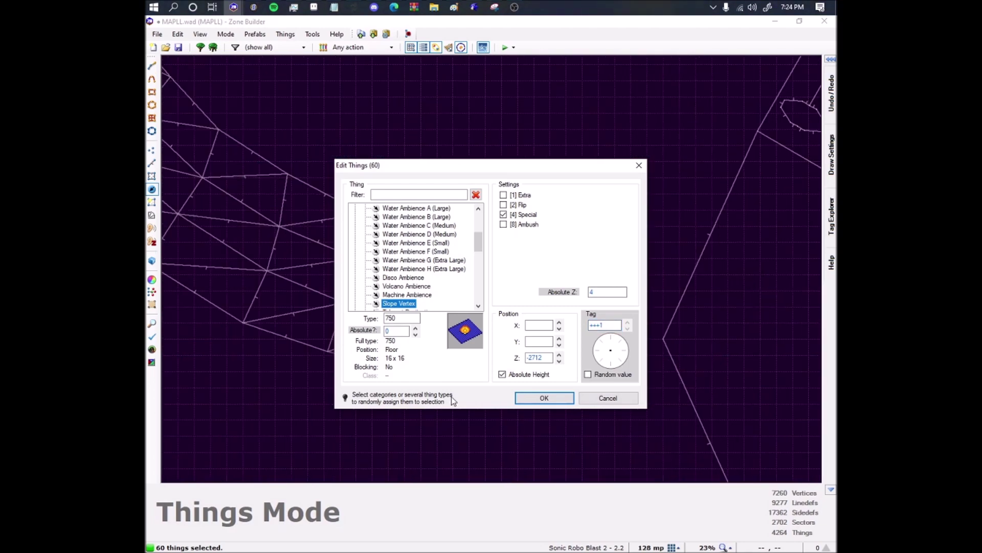
{"action": "left_click", "coordinate": [544, 397]}
Clear the thing selection, check the slope vertex tags at the band's northern end, and switch to Linedefs mode.
{"action": "scroll", "coordinate": [453, 430], "scroll_direction": "down", "scroll_amount": 2}
{"action": "key", "text": "space"}
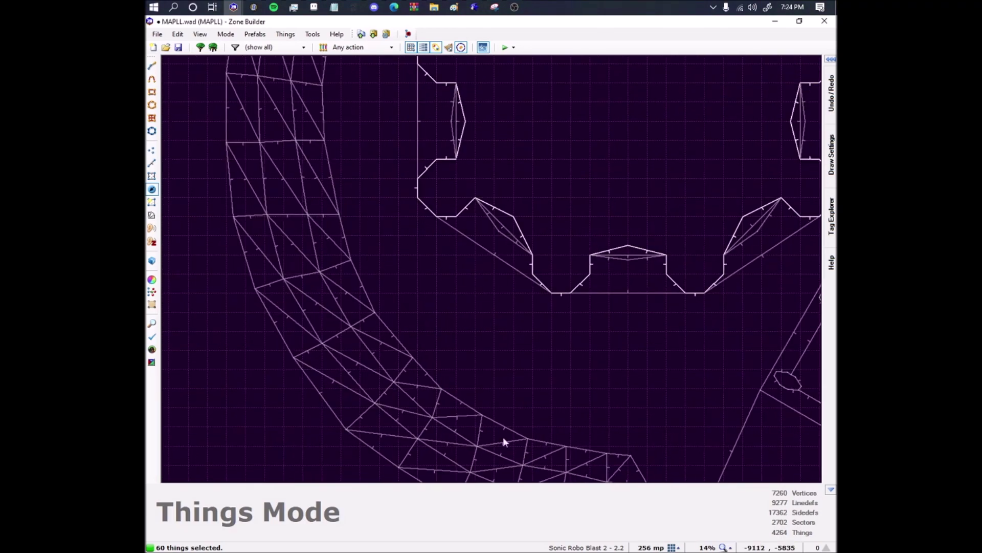
{"action": "key", "text": "space"}
{"action": "scroll", "coordinate": [465, 264], "scroll_direction": "up", "scroll_amount": 5}
{"action": "key", "text": "c"}
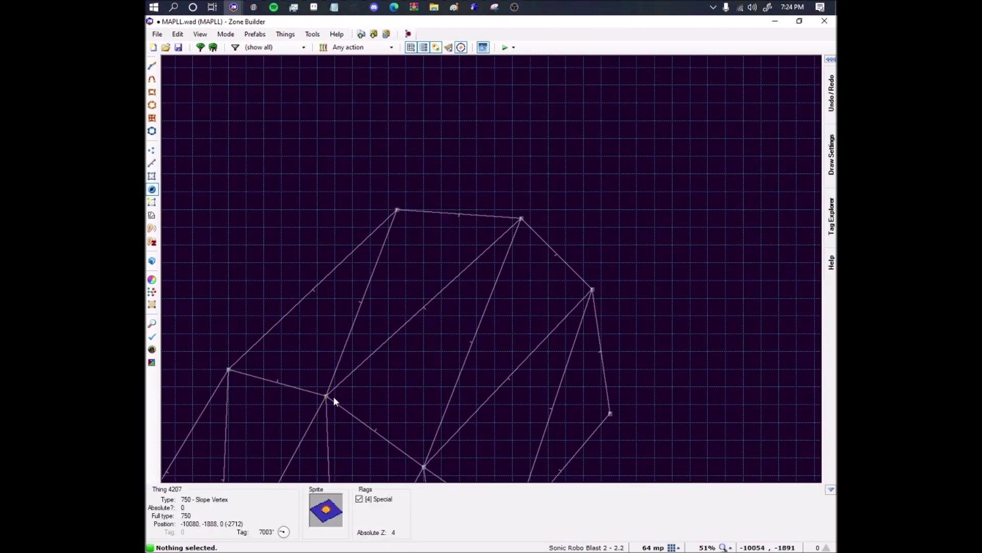
{"action": "key", "text": "space"}
{"action": "scroll", "coordinate": [317, 290], "scroll_direction": "down", "scroll_amount": 6}
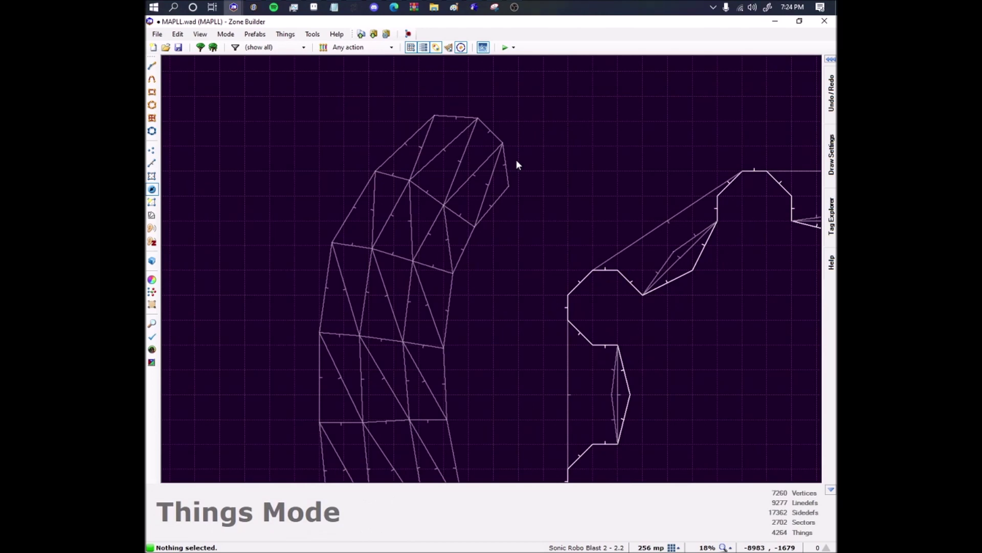
{"action": "key", "text": "l"}
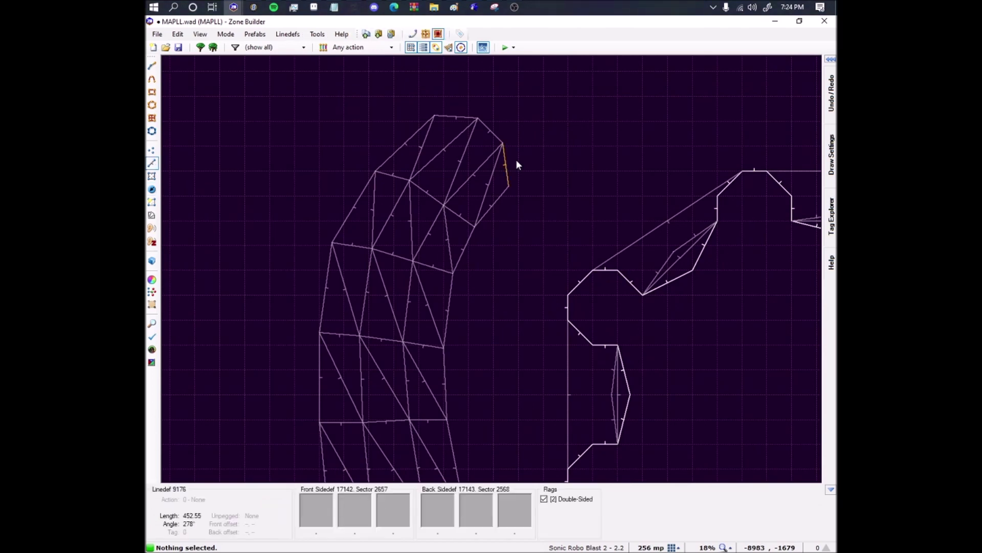
{"action": "scroll", "coordinate": [502, 146], "scroll_direction": "up", "scroll_amount": 1}
{"action": "left_click", "coordinate": [436, 117]}
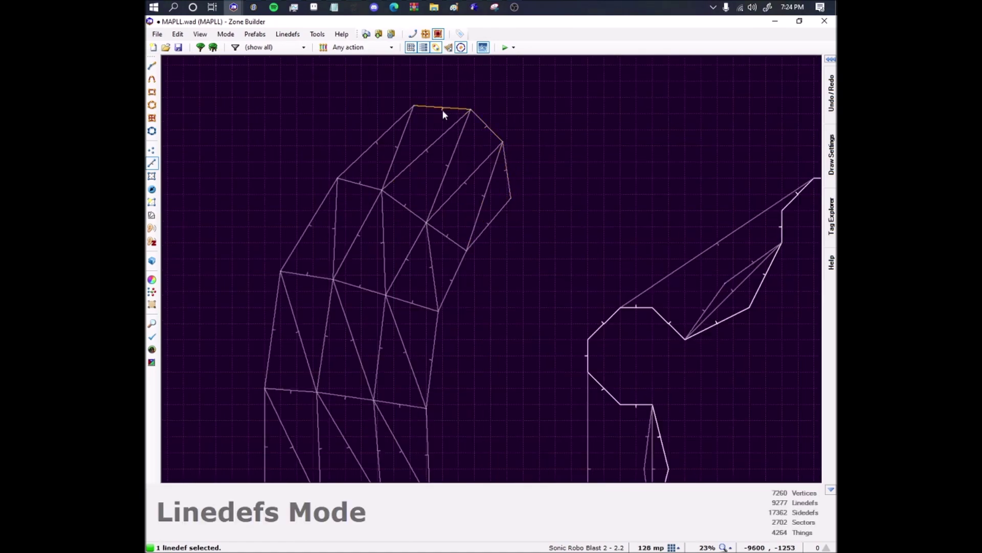
{"action": "left_click", "coordinate": [442, 109]}
{"action": "scroll", "coordinate": [438, 92], "scroll_direction": "up", "scroll_amount": 2}
{"action": "key", "text": "space"}
{"action": "key", "text": "c"}
{"action": "left_click", "coordinate": [439, 175]}
{"action": "left_click", "coordinate": [370, 263]}
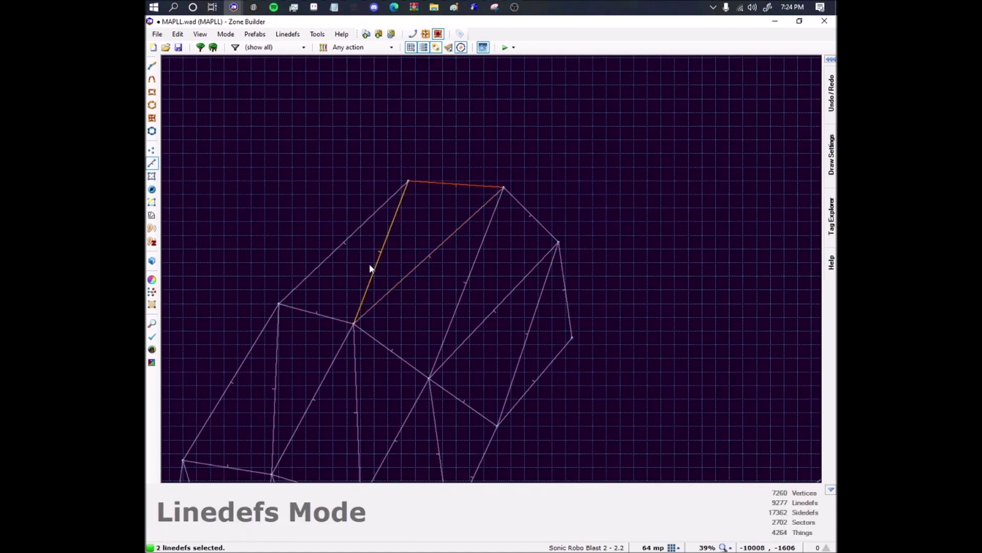
{"action": "left_click", "coordinate": [314, 333]}
{"action": "key", "text": "space"}
{"action": "left_click", "coordinate": [330, 314]}
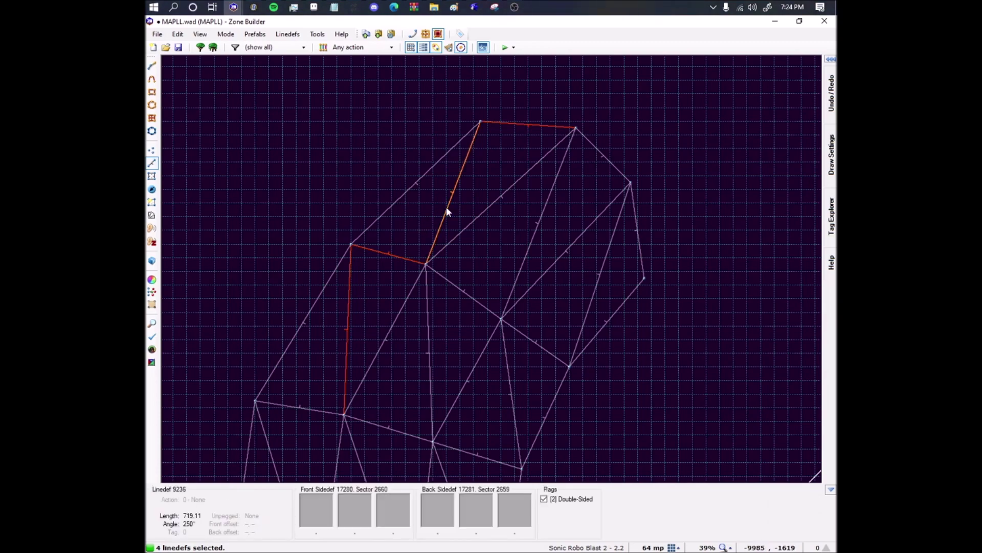
{"action": "key", "text": "space"}
{"action": "key", "text": "c"}
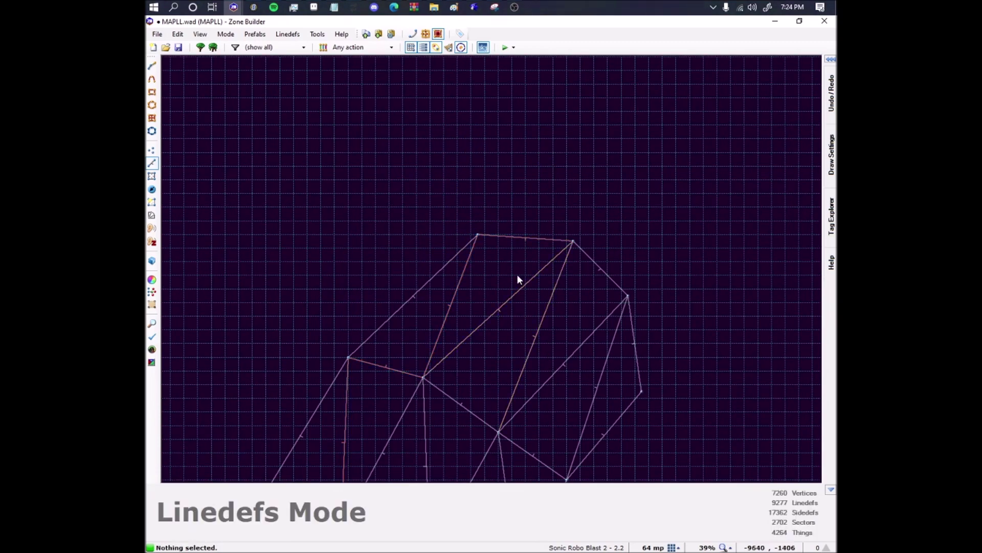
Draw a short slanted linedef about 143 units long inside the band's northernmost triangle.
{"action": "scroll", "coordinate": [483, 284], "scroll_direction": "up", "scroll_amount": 4}
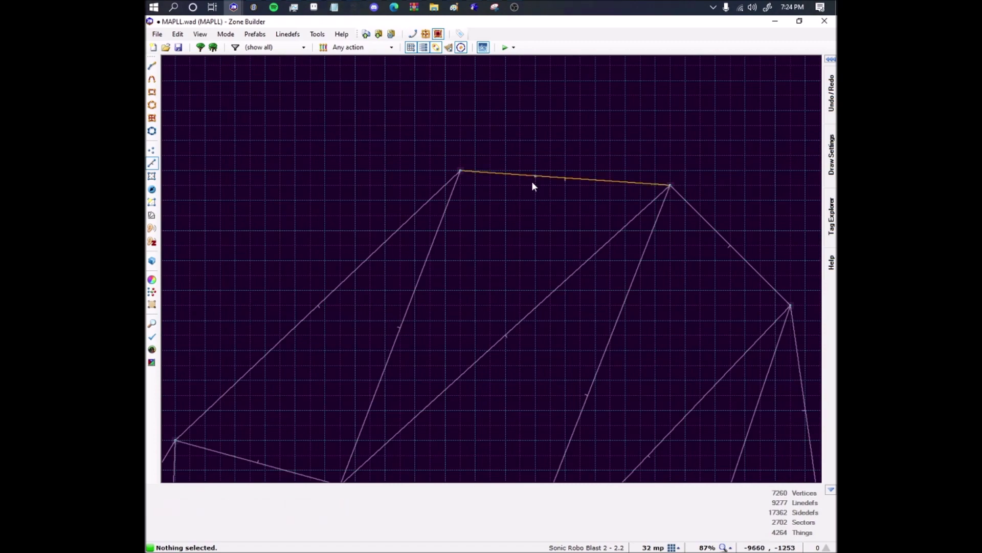
{"action": "key", "text": "ctrl+d"}
{"action": "scroll", "coordinate": [497, 164], "scroll_direction": "down", "scroll_amount": 2}
{"action": "key", "text": "Escape"}
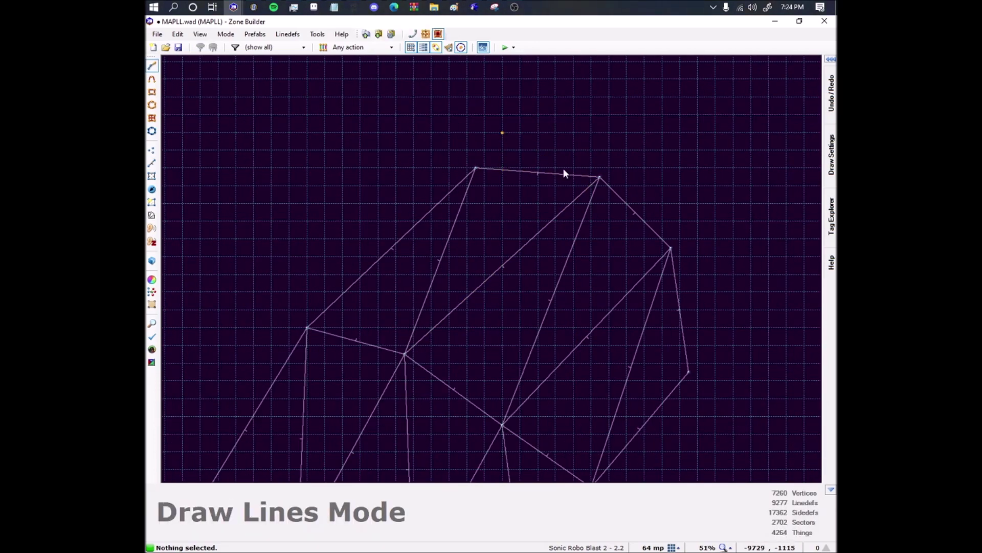
{"action": "key", "text": "d"}
{"action": "scroll", "coordinate": [490, 188], "scroll_direction": "up", "scroll_amount": 5}
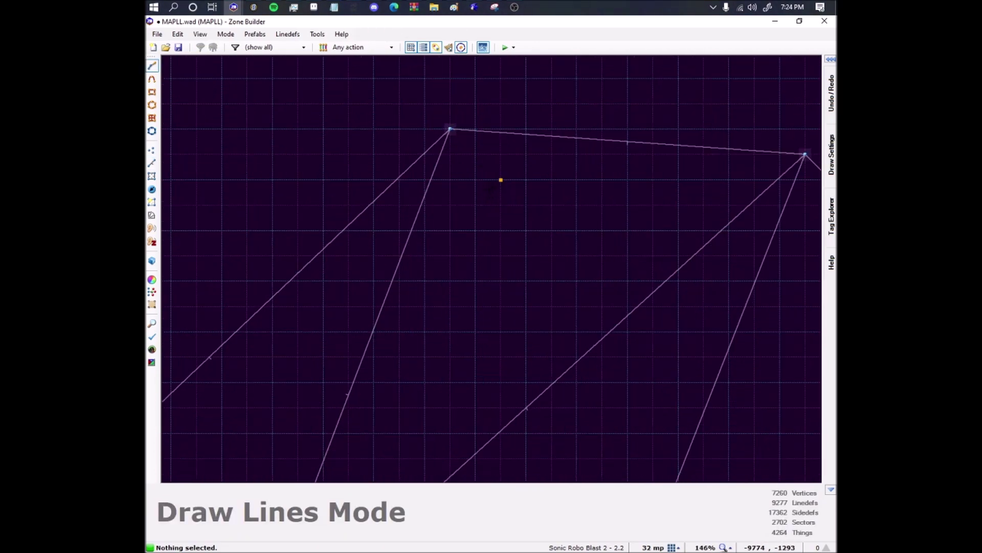
{"action": "left_click", "coordinate": [475, 179]}
{"action": "right_click", "coordinate": [579, 231]}
{"action": "scroll", "coordinate": [551, 211], "scroll_direction": "down", "scroll_amount": 3}
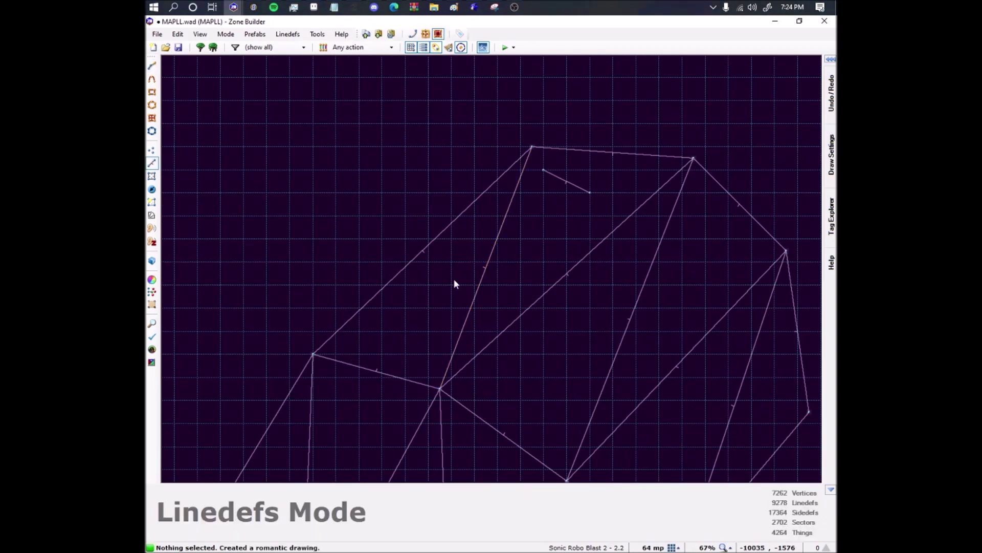
{"action": "key", "text": "d"}
{"action": "scroll", "coordinate": [428, 308], "scroll_direction": "up", "scroll_amount": 2}
{"action": "scroll", "coordinate": [317, 420], "scroll_direction": "down", "scroll_amount": 3}
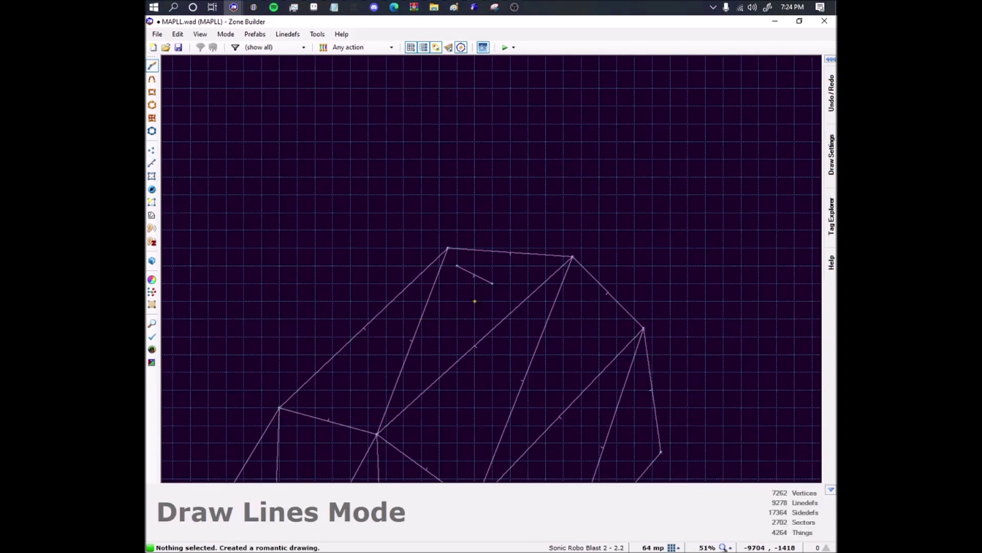
{"action": "scroll", "coordinate": [475, 286], "scroll_direction": "up", "scroll_amount": 5}
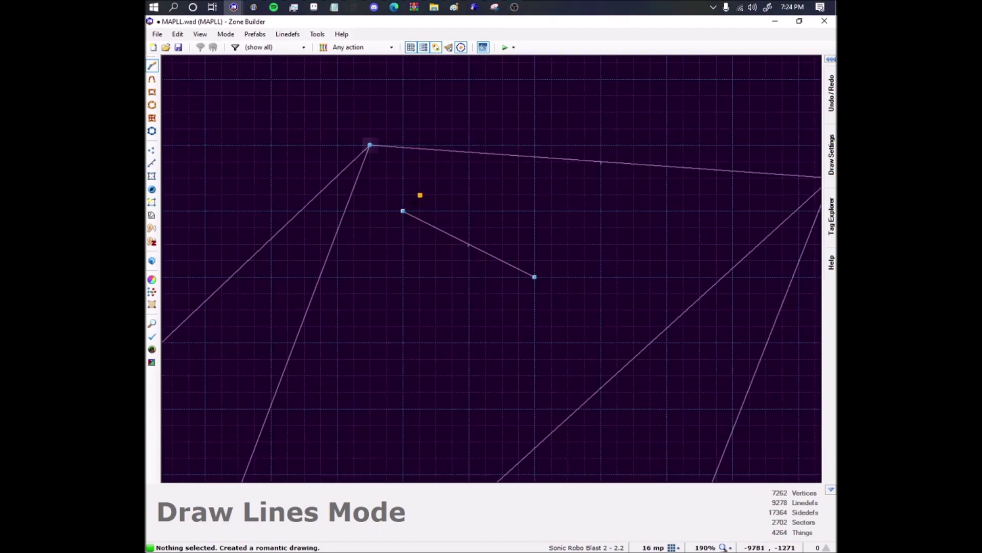
{"action": "scroll", "coordinate": [529, 202], "scroll_direction": "down", "scroll_amount": 4}
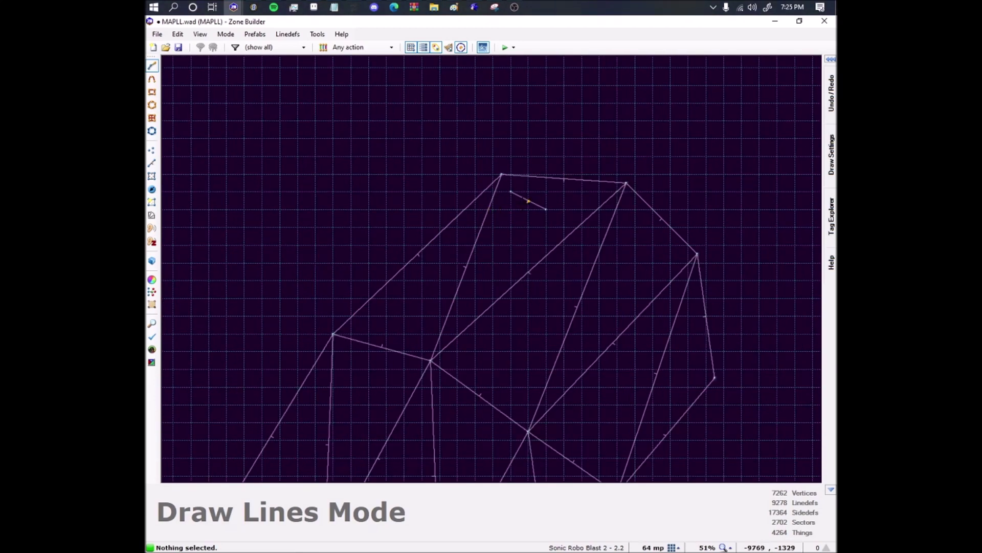
{"action": "key", "text": "Escape"}
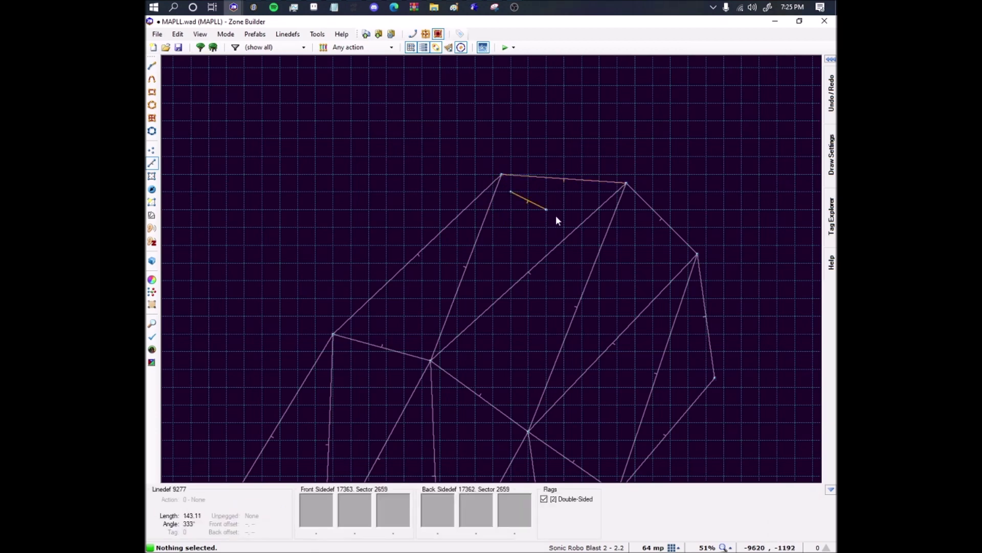
Draw a short horizontal linedef inside the adjoining triangle to the southwest.
{"action": "mouse_move", "coordinate": [382, 265]}
{"action": "middle_mouse_down"}
{"action": "mouse_move", "coordinate": [624, 227]}
{"action": "mouse_move", "coordinate": [559, 164]}
{"action": "mouse_move", "coordinate": [535, 357]}
{"action": "middle_mouse_up"}
{"action": "left_click", "coordinate": [531, 216]}
{"action": "key", "text": "space"}
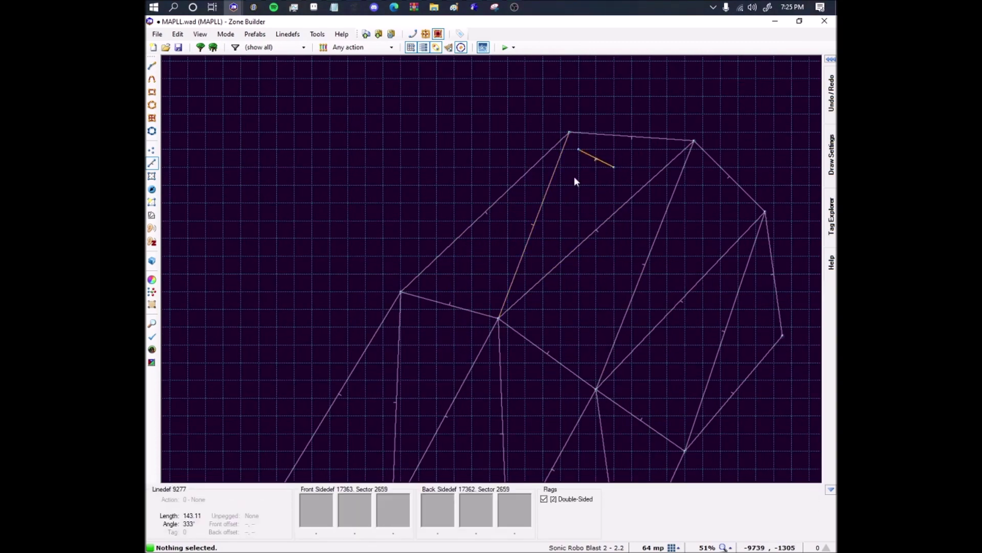
{"action": "scroll", "coordinate": [492, 246], "scroll_direction": "up", "scroll_amount": 4}
{"action": "right_click", "coordinate": [496, 274]}
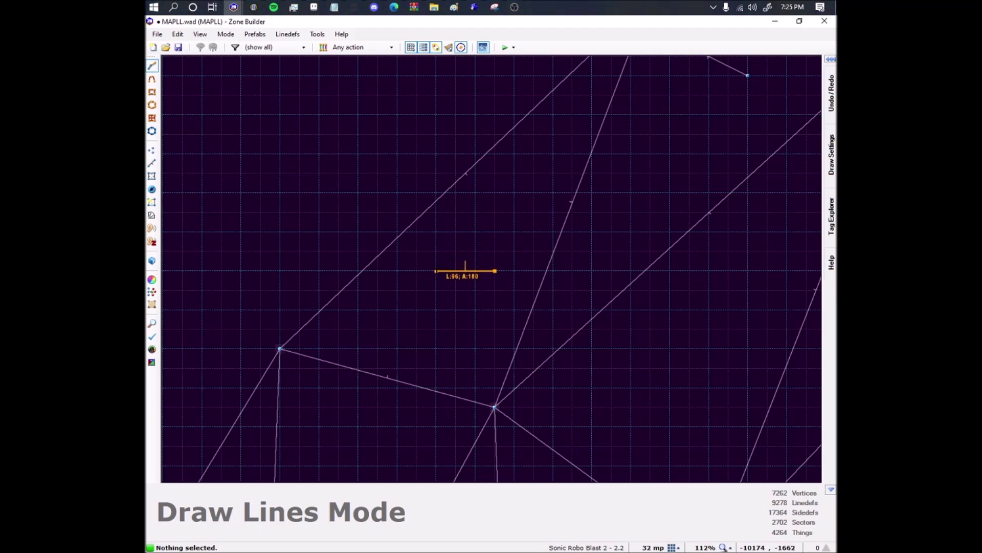
{"action": "right_click", "coordinate": [425, 270]}
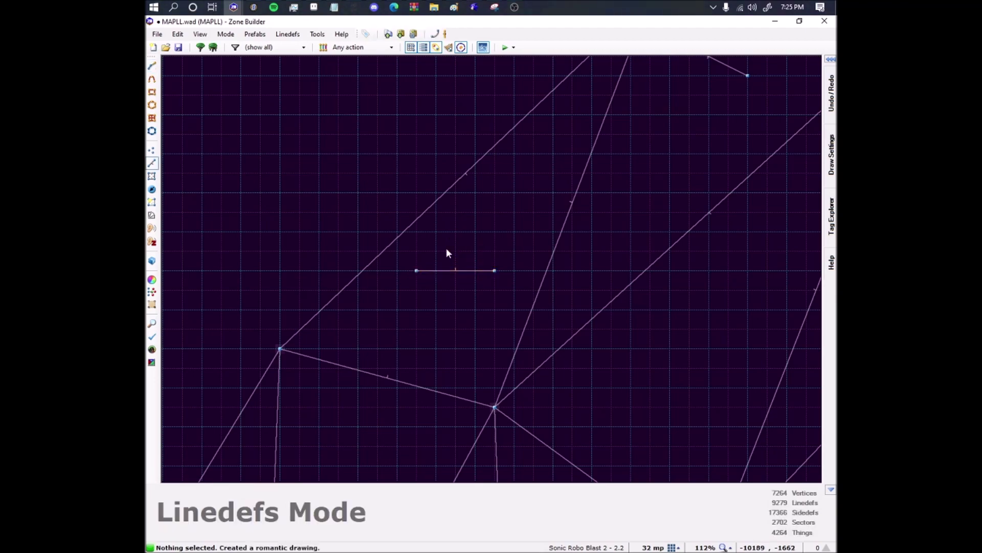
Copy the short horizontal linedef and place a copy in the next triangle south along the band's outer row.
{"action": "left_click", "coordinate": [443, 269]}
{"action": "scroll", "coordinate": [440, 270], "scroll_direction": "down", "scroll_amount": 3}
{"action": "key", "text": "ctrl+c"}
{"action": "middle_click_drag", "start_coordinate": [426, 292], "coordinate": [491, 206]}
{"action": "scroll", "coordinate": [490, 210], "scroll_direction": "up", "scroll_amount": 1}
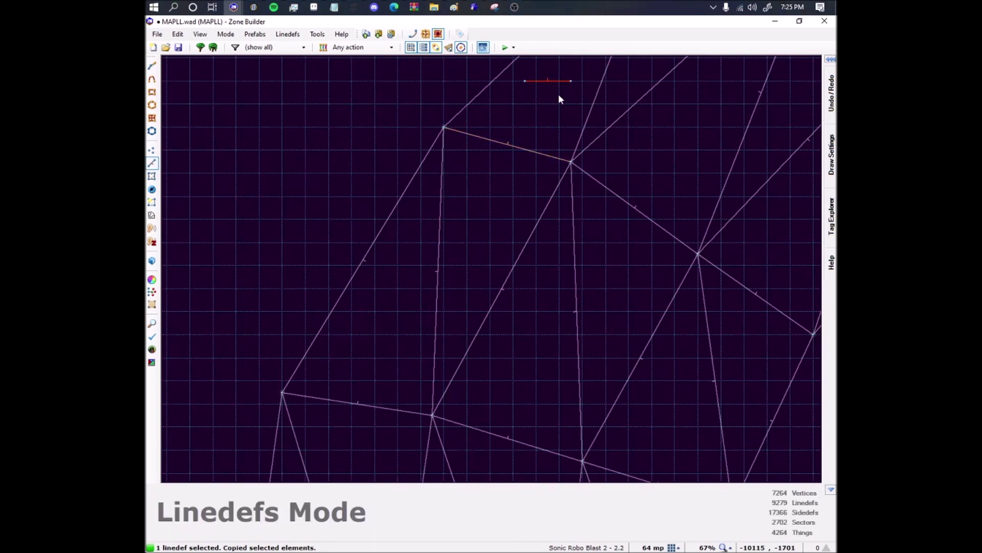
{"action": "key", "text": "ctrl+v"}
{"action": "key", "text": "ctrl+v"}
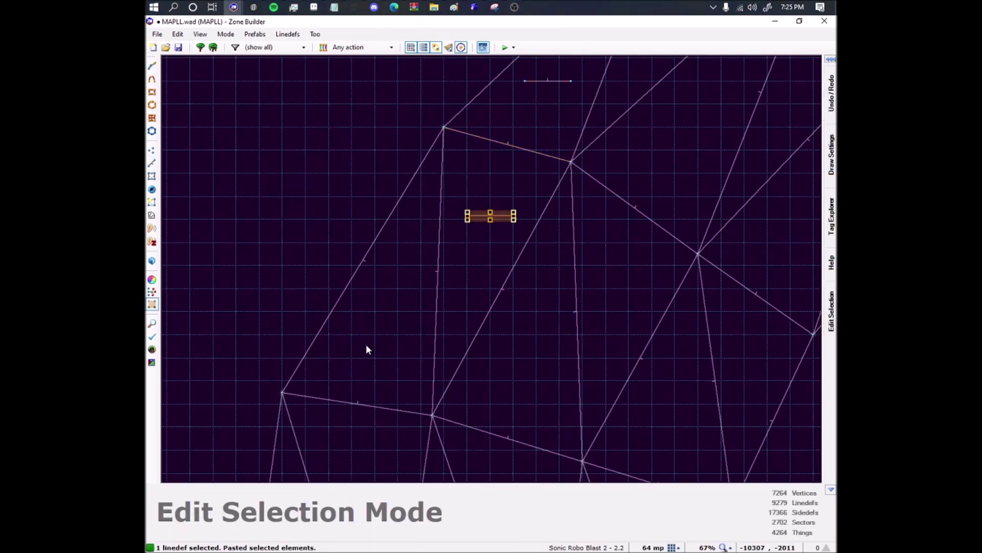
{"action": "key", "text": "Return"}
Paste two more copies of the linedef into the following outer-row triangles, on either side of the next cross line.
{"action": "key", "text": "ctrl+v"}
{"action": "middle_click_drag", "start_coordinate": [357, 465], "coordinate": [418, 255]}
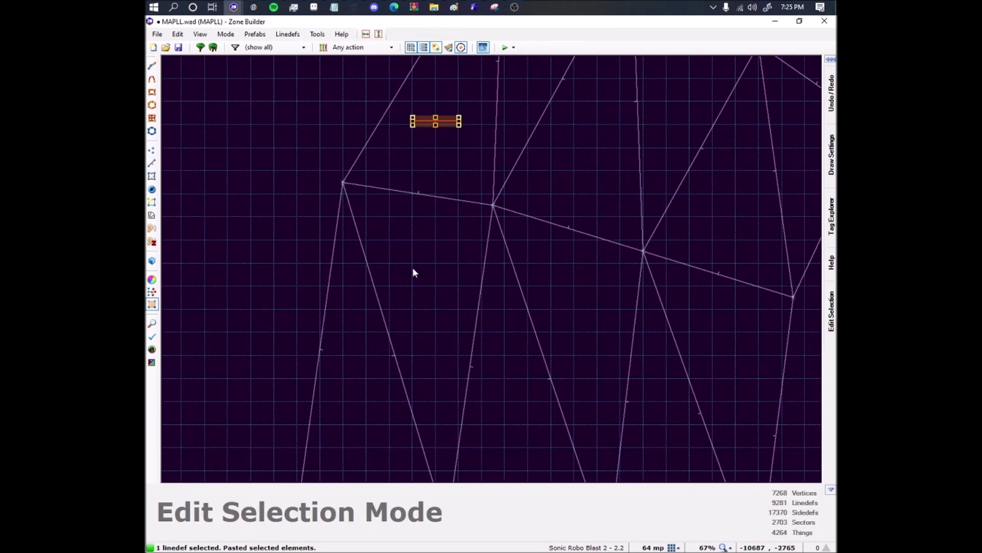
{"action": "key", "text": "Return"}
{"action": "key", "text": "ctrl+v"}
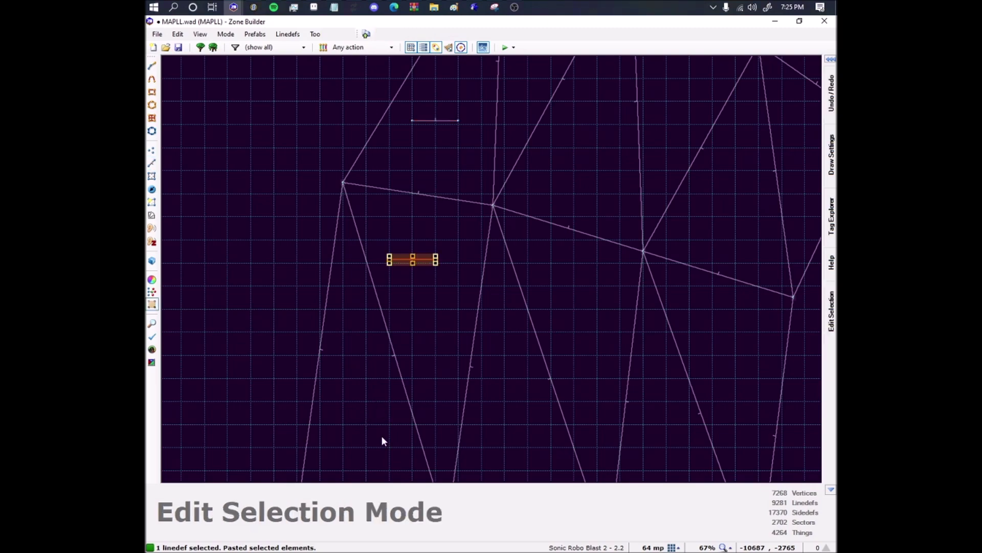
{"action": "key", "text": "Return"}
Continue pasting the linedef into the outer-row triangles down the band's upper western side, one per triangle.
{"action": "middle_click_drag", "start_coordinate": [412, 372], "coordinate": [402, 302]}
{"action": "key", "text": "ctrl+v"}
{"action": "scroll", "coordinate": [403, 302], "scroll_direction": "down", "scroll_amount": 1}
{"action": "middle_click_drag", "start_coordinate": [384, 465], "coordinate": [404, 207]}
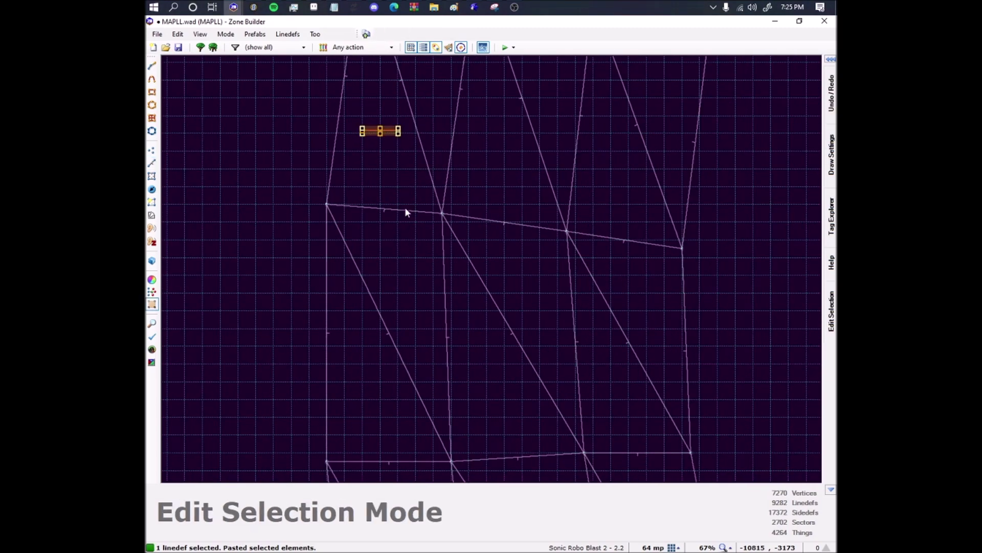
{"action": "scroll", "coordinate": [403, 210], "scroll_direction": "up", "scroll_amount": 1}
{"action": "key", "text": "Return"}
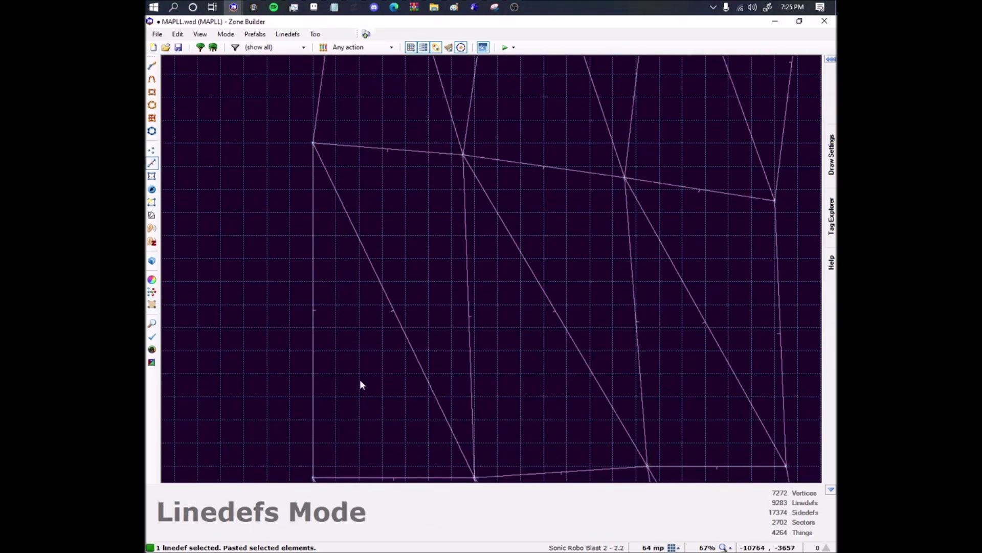
{"action": "key", "text": "ctrl+v"}
{"action": "key", "text": "Return"}
Paste the linedef into the outer-row triangles of the next section south, where the western edge starts slanting inward.
{"action": "key", "text": "ctrl+v"}
{"action": "middle_click_drag", "start_coordinate": [432, 426], "coordinate": [414, 139]}
{"action": "key", "text": "Return"}
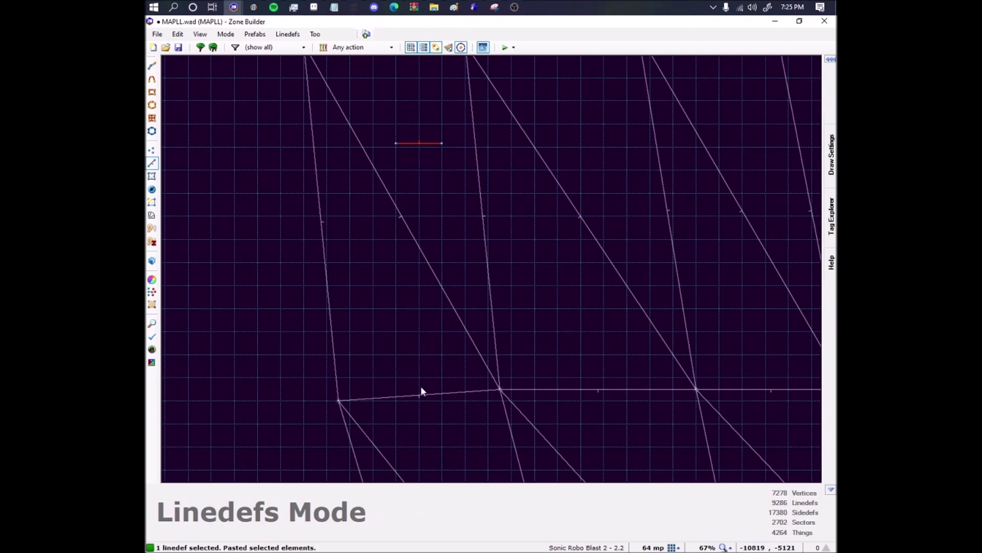
{"action": "key", "text": "ctrl+v"}
{"action": "key", "text": "Return"}
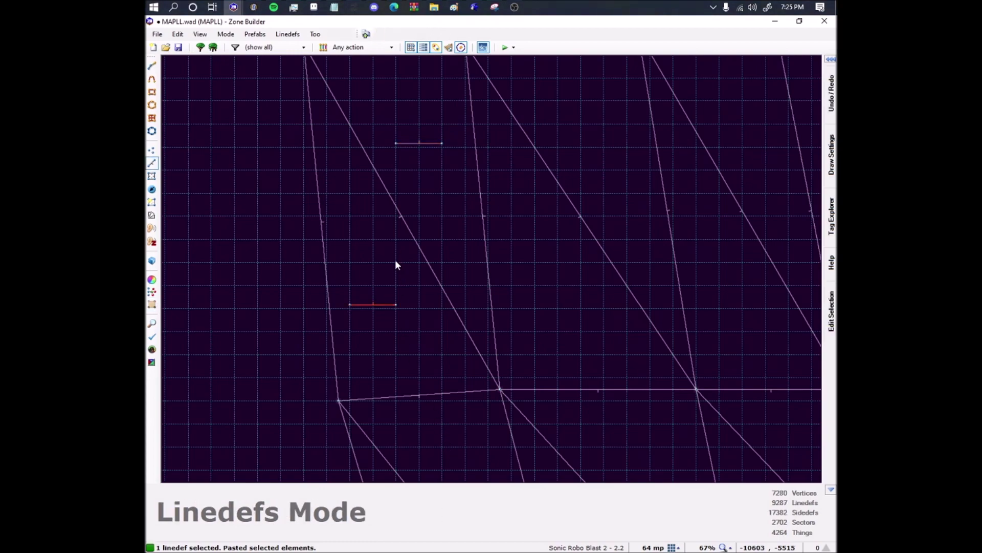
Place linedef copies in the next outer-row triangles, where the band begins to curve southeast.
{"action": "key", "text": "ctrl+v"}
{"action": "scroll", "coordinate": [380, 201], "scroll_direction": "down", "scroll_amount": 2}
{"action": "middle_click_drag", "start_coordinate": [380, 201], "coordinate": [371, 178]}
{"action": "scroll", "coordinate": [370, 177], "scroll_direction": "down", "scroll_amount": 1}
{"action": "middle_click_drag", "start_coordinate": [355, 242], "coordinate": [318, 74]}
{"action": "scroll", "coordinate": [366, 214], "scroll_direction": "up", "scroll_amount": 3}
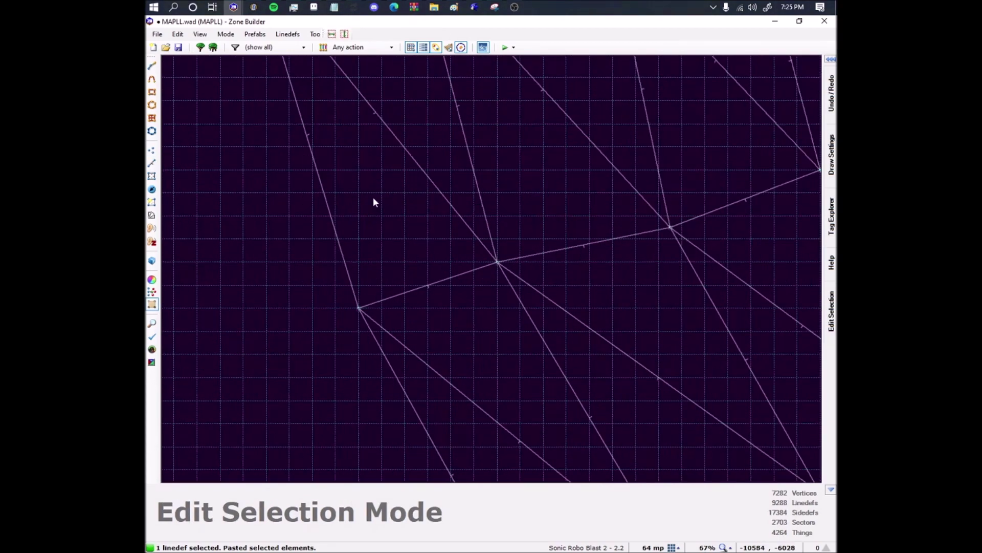
{"action": "key", "text": "Return"}
{"action": "key", "text": "ctrl+v"}
{"action": "key", "text": "Return"}
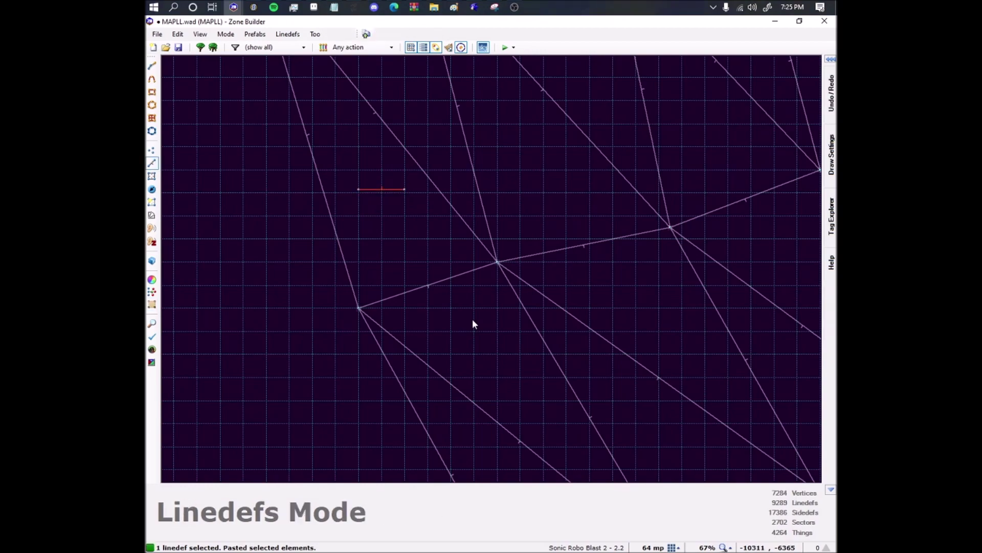
Paste the linedef into the two outer-row triangles of the following section along the southwestern curve.
{"action": "key", "text": "ctrl+v"}
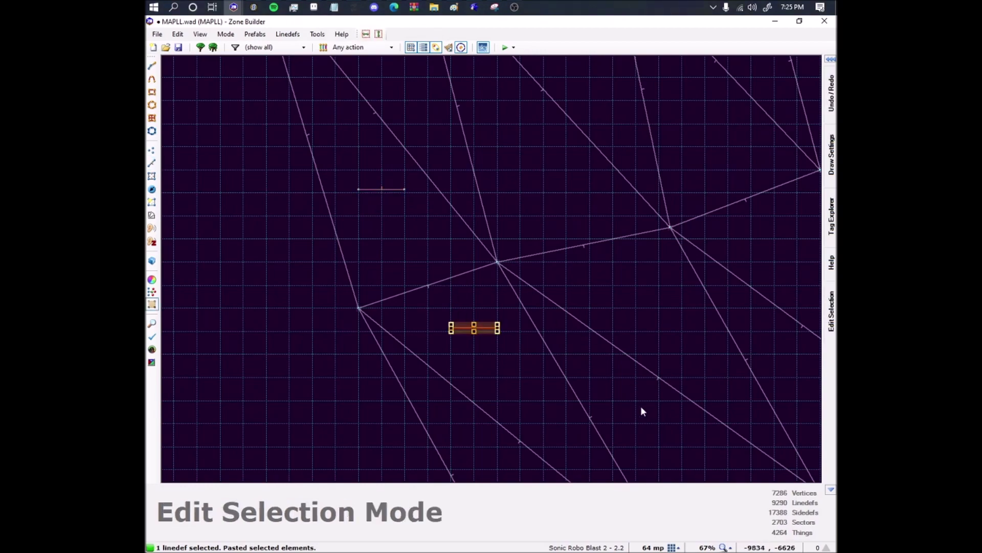
{"action": "scroll", "coordinate": [512, 84], "scroll_direction": "down", "scroll_amount": 2}
{"action": "scroll", "coordinate": [454, 230], "scroll_direction": "down", "scroll_amount": 15}
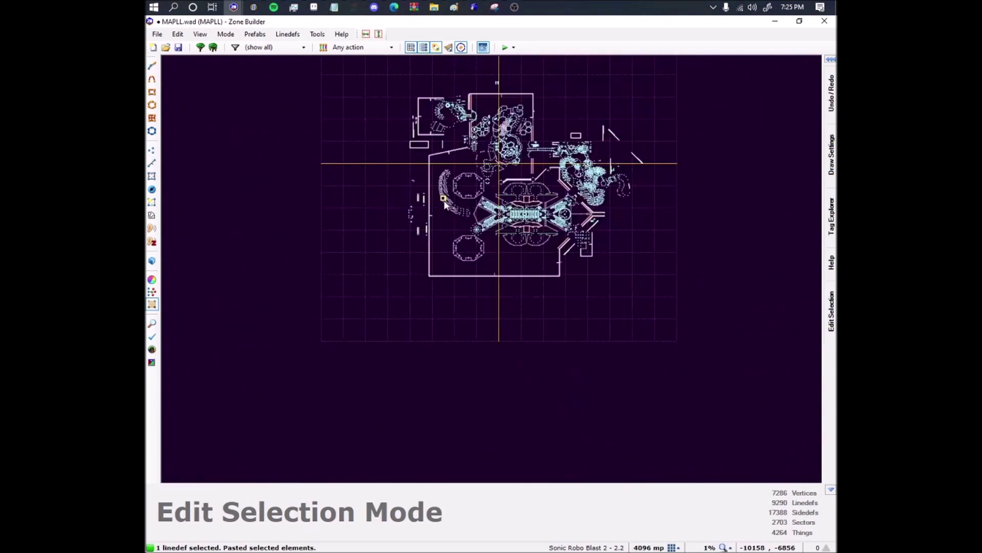
{"action": "scroll", "coordinate": [444, 202], "scroll_direction": "up", "scroll_amount": 15}
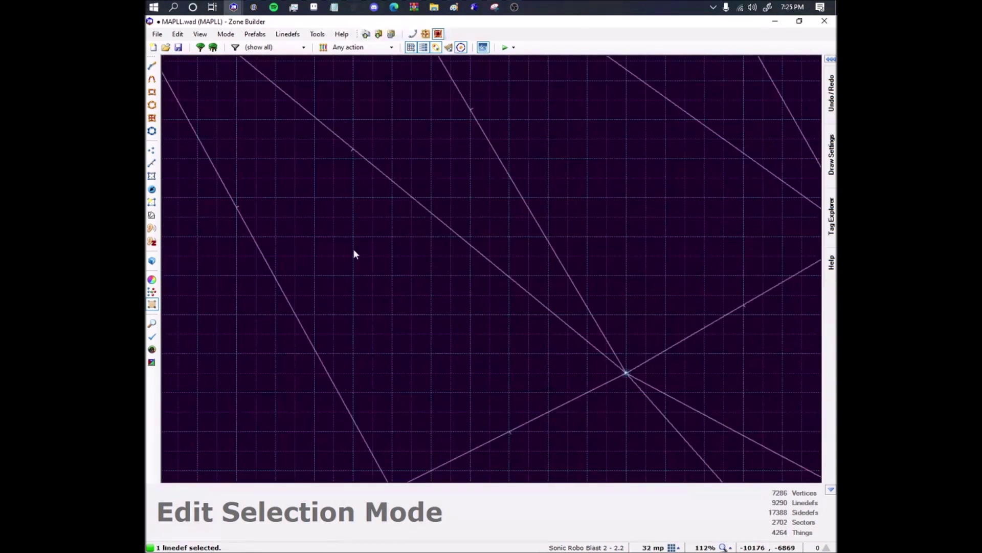
{"action": "key", "text": "Return"}
{"action": "key", "text": "ctrl+v"}
{"action": "middle_click_drag", "start_coordinate": [531, 437], "coordinate": [381, 246]}
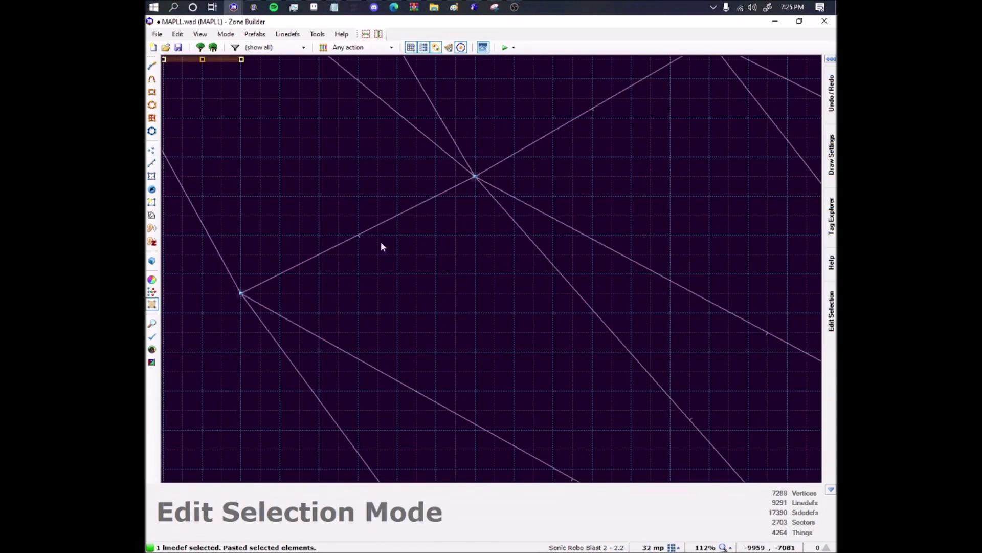
{"action": "key", "text": "Return"}
Place two further linedef copies in the long outer-row triangles farther southeast along the curve.
{"action": "key", "text": "ctrl+v"}
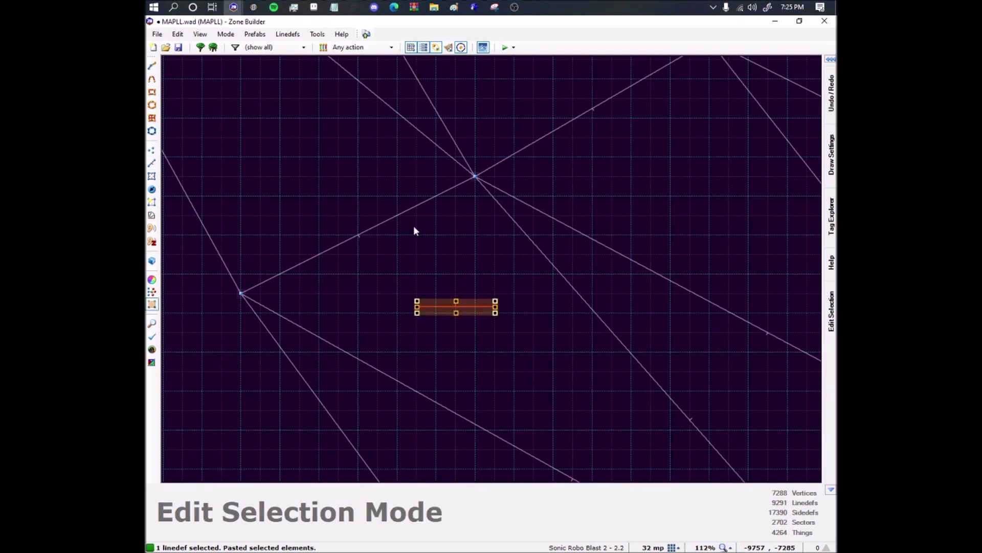
{"action": "scroll", "coordinate": [415, 228], "scroll_direction": "down", "scroll_amount": 3}
{"action": "key", "text": "Return"}
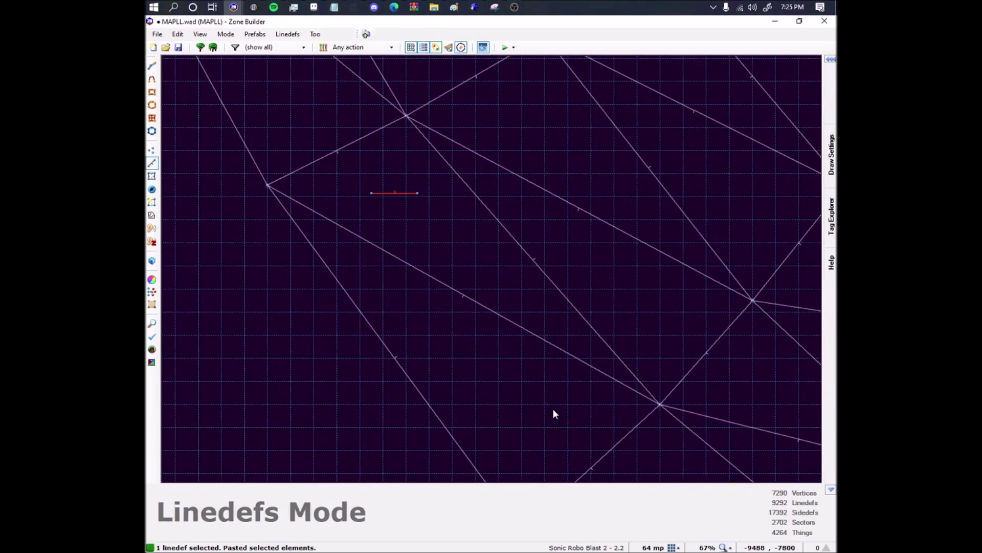
{"action": "key", "text": "ctrl+v"}
{"action": "middle_click_drag", "start_coordinate": [602, 416], "coordinate": [223, 108]}
{"action": "key", "text": "Return"}
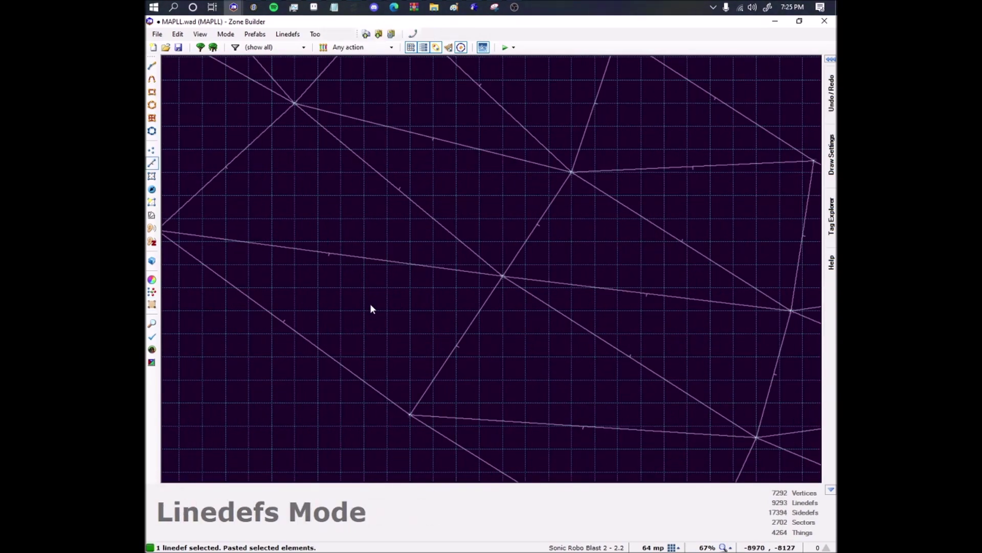
Paste one linedef copy into each of the next three outer-row triangles along the band's southwestern edge.
{"action": "key", "text": "ctrl+v"}
{"action": "key", "text": "Return"}
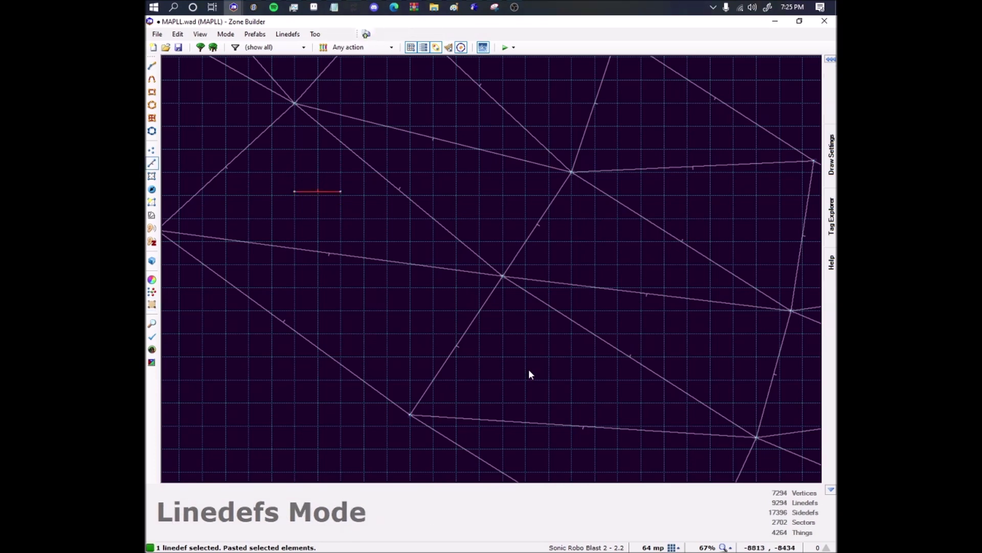
{"action": "key", "text": "ctrl+v"}
{"action": "key", "text": "Return"}
{"action": "key", "text": "ctrl+v"}
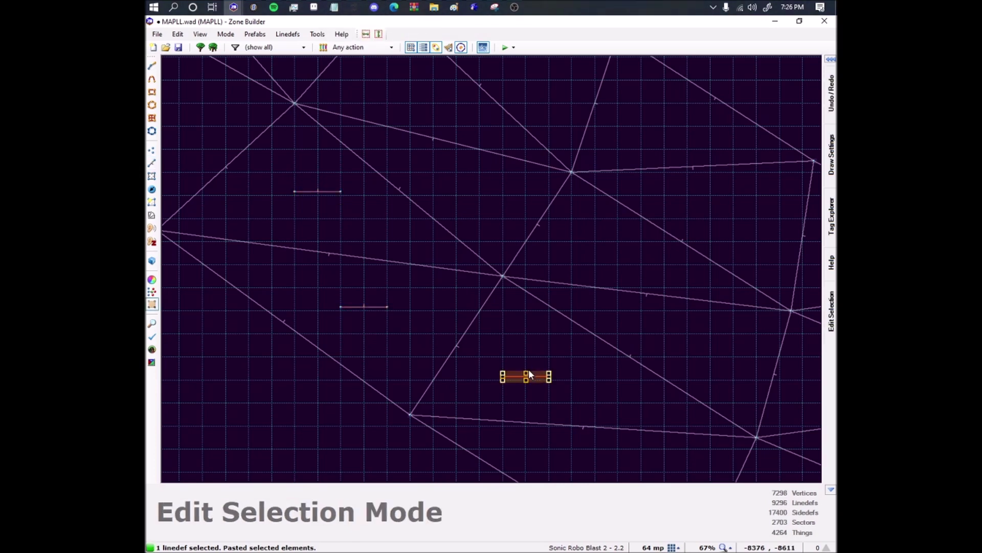
{"action": "middle_click_drag", "start_coordinate": [547, 378], "coordinate": [341, 188]}
{"action": "key", "text": "Return"}
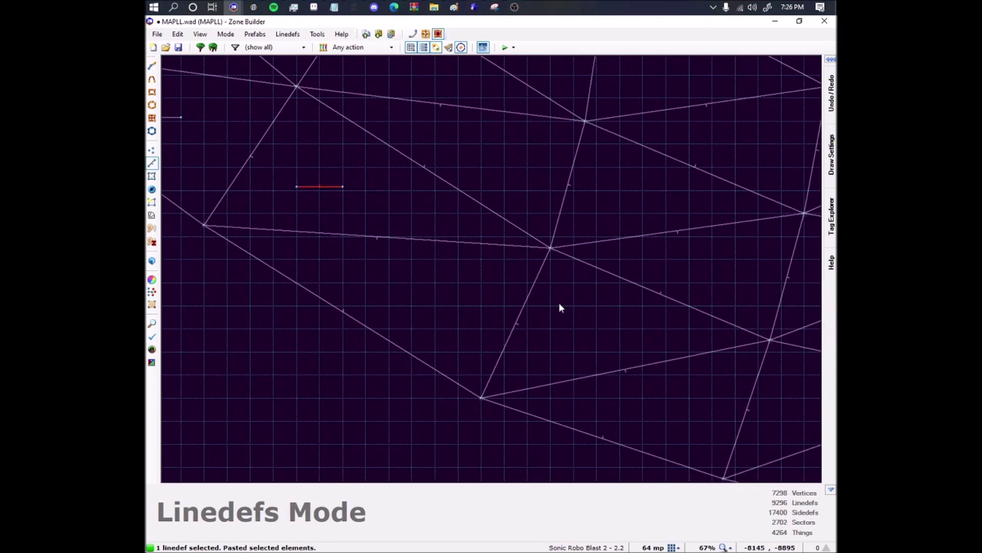
Place linedef copies in the next three outer-row triangles along the band's southern edge.
{"action": "key", "text": "ctrl+v"}
{"action": "key", "text": "Return"}
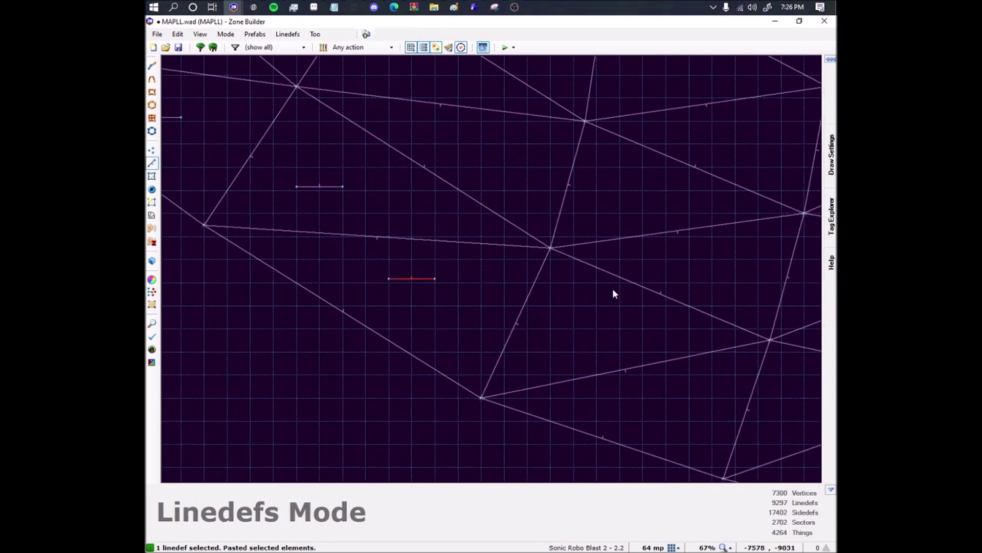
{"action": "key", "text": "ctrl+v"}
{"action": "key", "text": "Return"}
{"action": "key", "text": "ctrl+v"}
{"action": "middle_click_drag", "start_coordinate": [666, 419], "coordinate": [333, 329]}
{"action": "middle_click_drag", "start_coordinate": [669, 244], "coordinate": [518, 177]}
{"action": "middle_click_drag", "start_coordinate": [401, 260], "coordinate": [407, 176]}
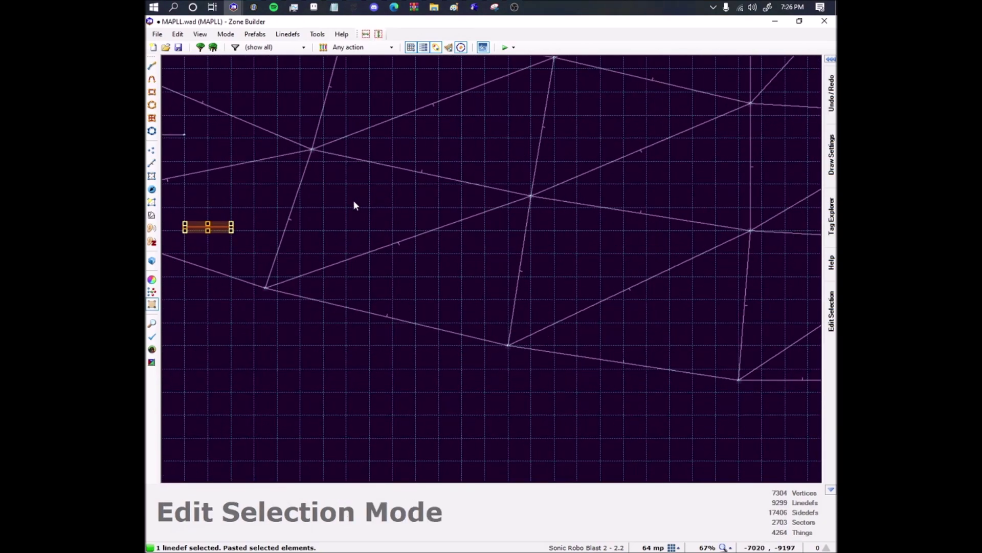
{"action": "key", "text": "Return"}
Paste the linedef into three more southern-edge triangles, approaching the band's eastern end.
{"action": "key", "text": "ctrl+v"}
{"action": "key", "text": "Return"}
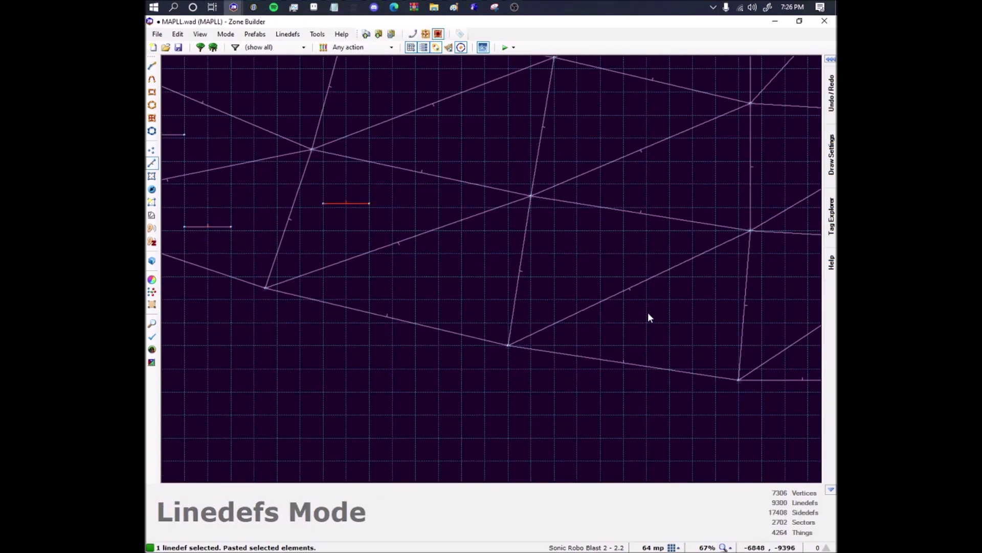
{"action": "key", "text": "ctrl+v"}
{"action": "key", "text": "Return"}
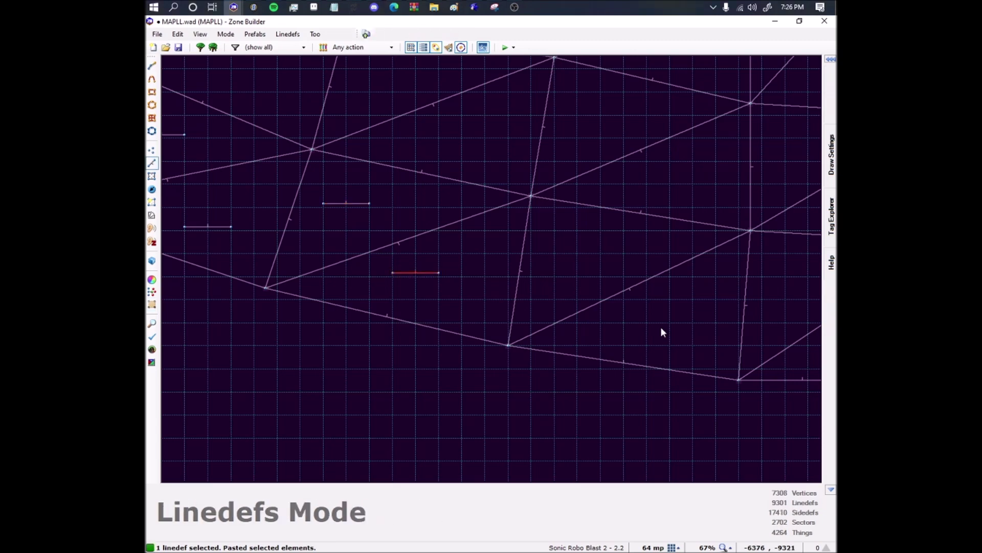
{"action": "key", "text": "ctrl+v"}
{"action": "key", "text": "Return"}
Fill the remaining outer-row triangles at the band's southeastern end with linedef copies and clear the selection.
{"action": "key", "text": "ctrl+v"}
{"action": "middle_click_drag", "start_coordinate": [672, 242], "coordinate": [302, 161]}
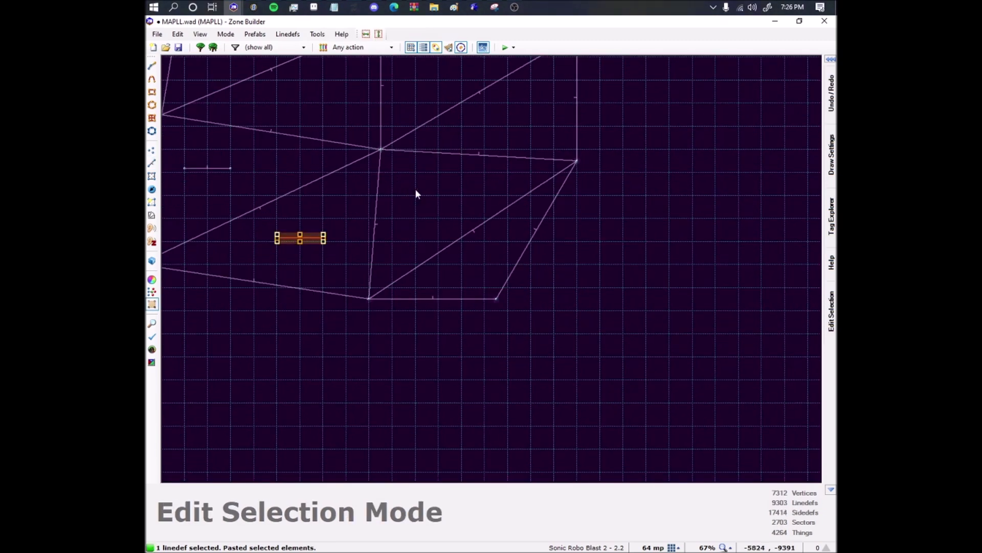
{"action": "key", "text": "Return"}
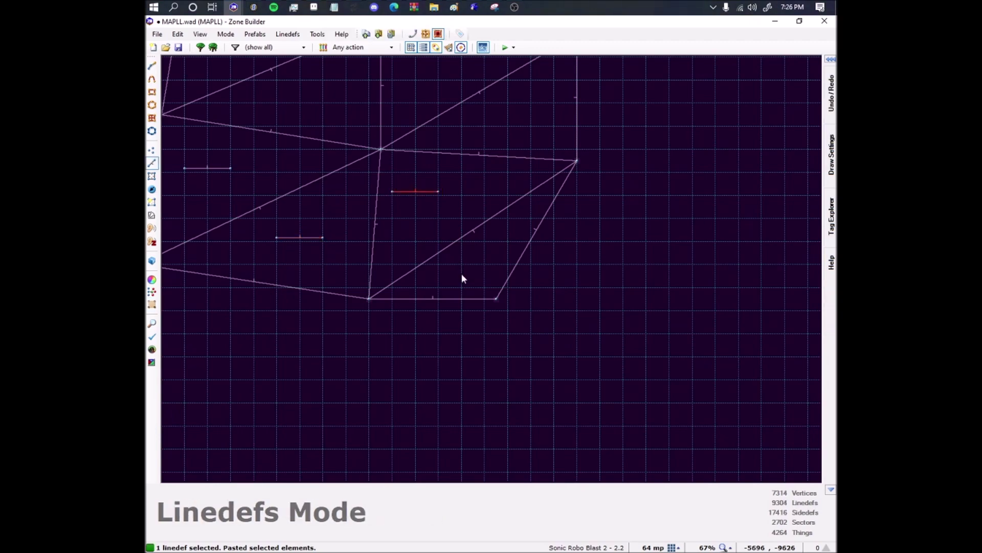
{"action": "key", "text": "ctrl+v"}
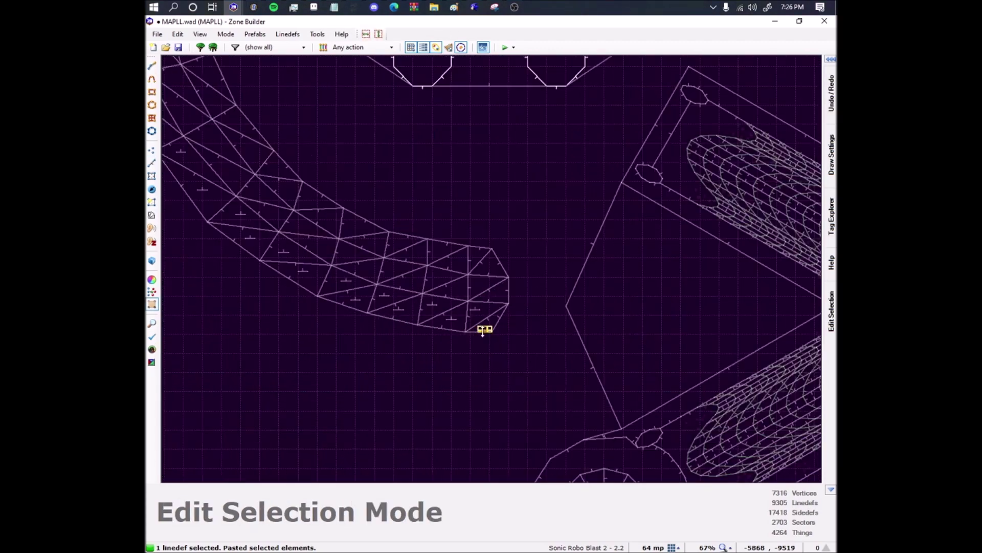
{"action": "scroll", "coordinate": [483, 330], "scroll_direction": "down", "scroll_amount": 9}
{"action": "key", "text": "space"}
{"action": "key", "text": "space"}
{"action": "left_click", "coordinate": [478, 239]}
Start the second row at the band's northern end by pasting a linedef into its first two triangles.
{"action": "scroll", "coordinate": [480, 233], "scroll_direction": "up", "scroll_amount": 8}
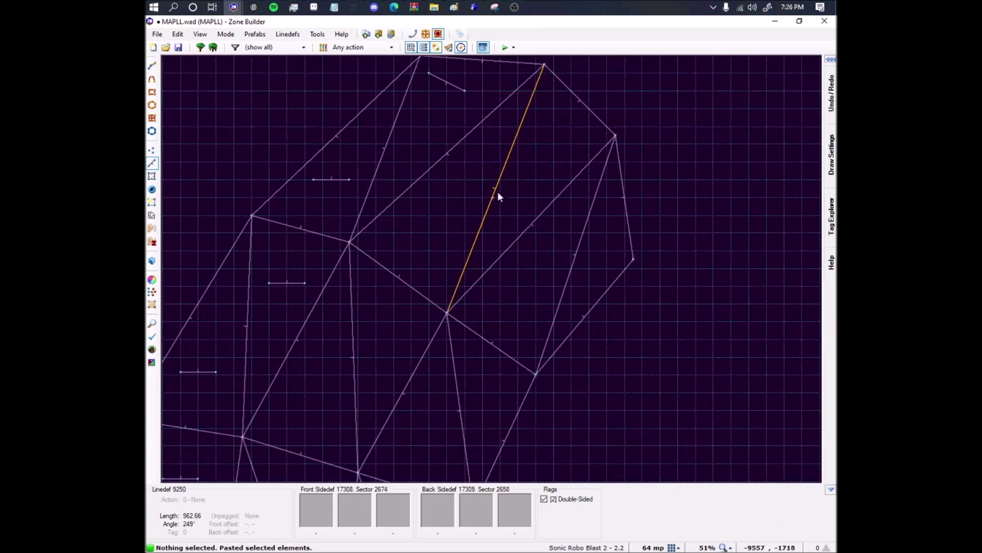
{"action": "key", "text": "ctrl+v"}
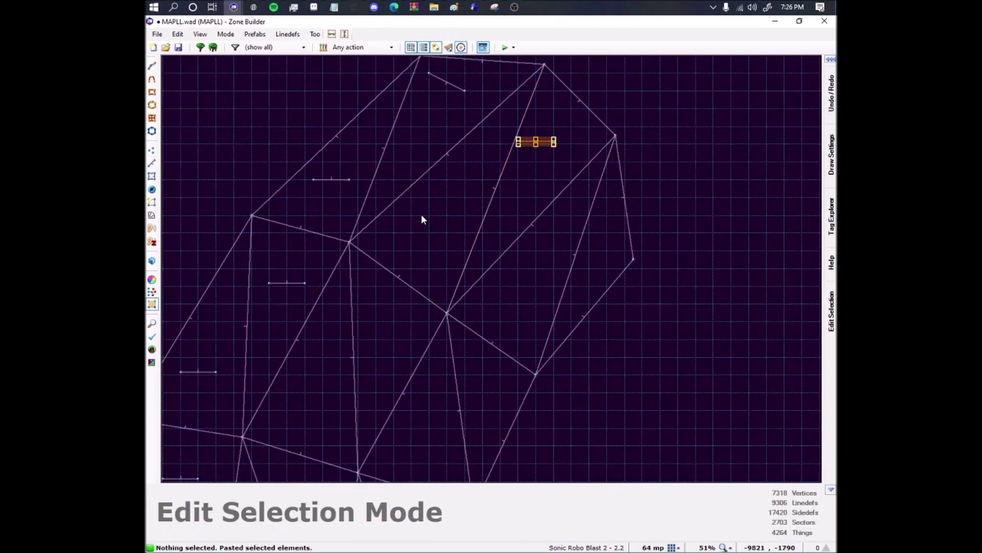
{"action": "key", "text": "Return"}
{"action": "key", "text": "ctrl+v"}
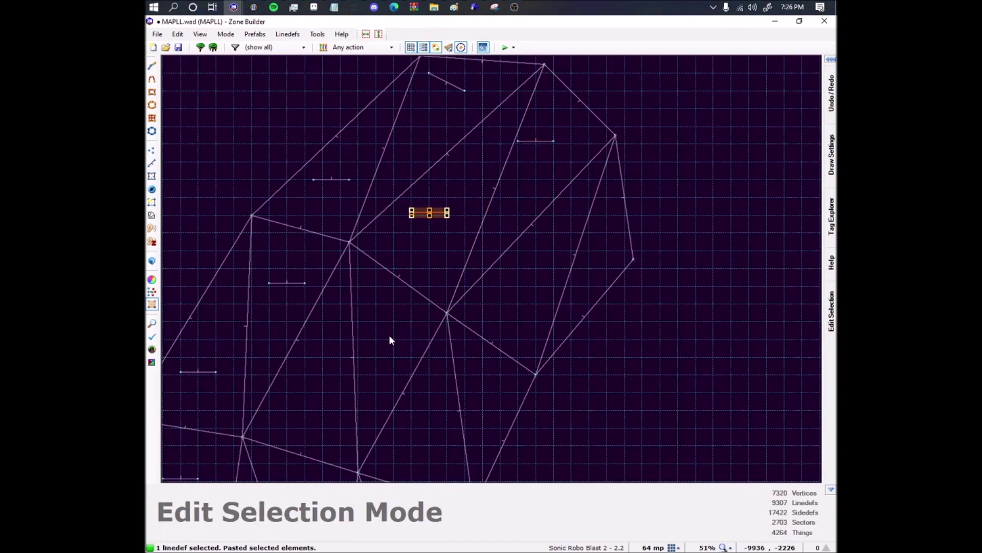
{"action": "key", "text": "space"}
{"action": "key", "text": "Return"}
Paste the linedef into the next two second-row triangles south of the northern end.
{"action": "key", "text": "ctrl+v"}
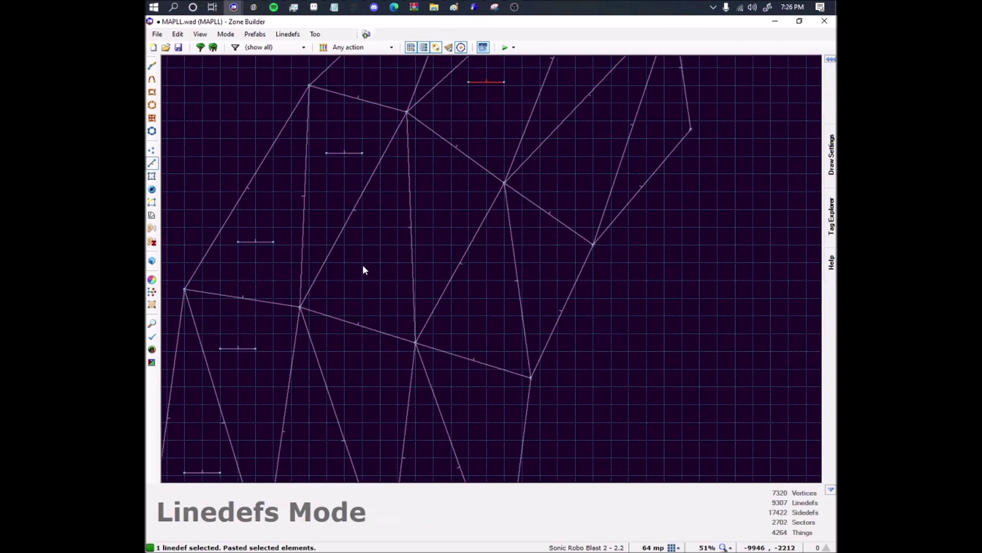
{"action": "key", "text": "Return"}
{"action": "key", "text": "ctrl+v"}
{"action": "key", "text": "space"}
{"action": "key", "text": "Return"}
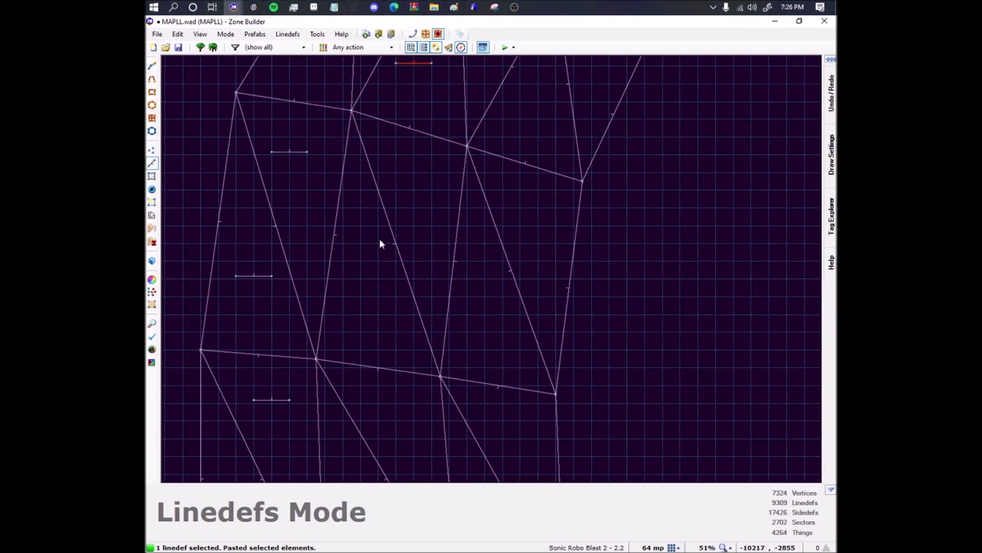
Place linedef copies in the two second-row triangles of the next section down the western side.
{"action": "key", "text": "ctrl+v"}
{"action": "key", "text": "Return"}
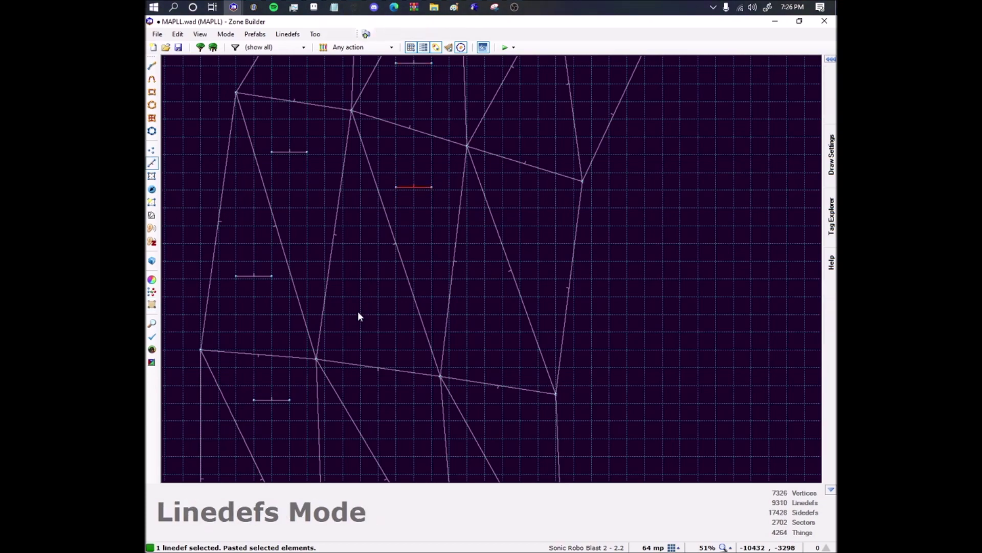
{"action": "key", "text": "ctrl+v"}
{"action": "key", "text": "space"}
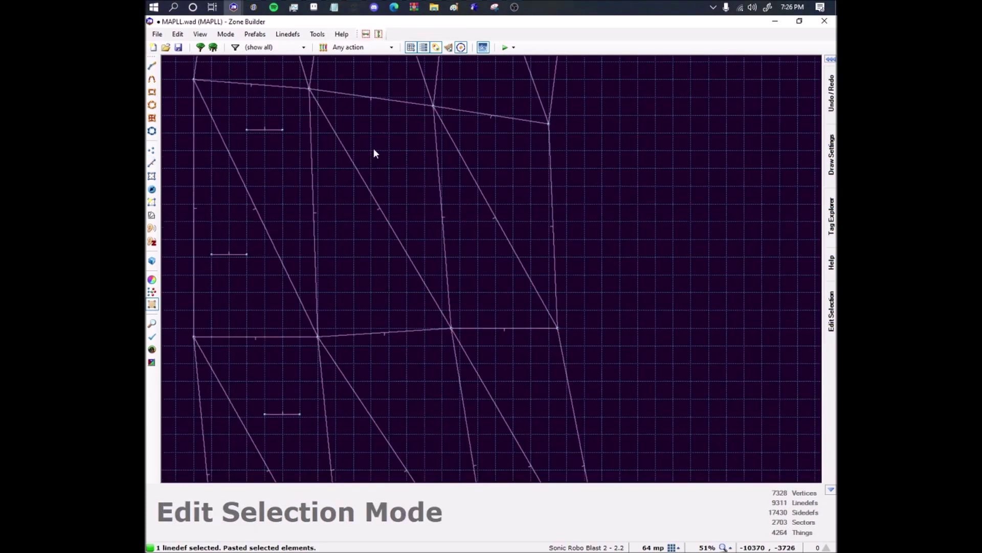
{"action": "key", "text": "Return"}
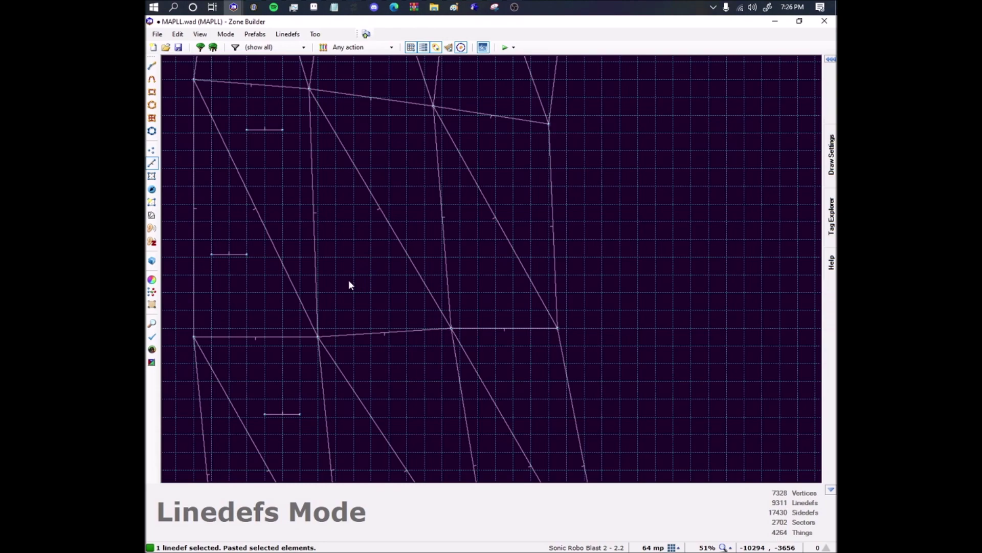
Paste the linedef into the remaining lower second-row triangle of the current section on the band's western side.
{"action": "key", "text": "ctrl+v"}
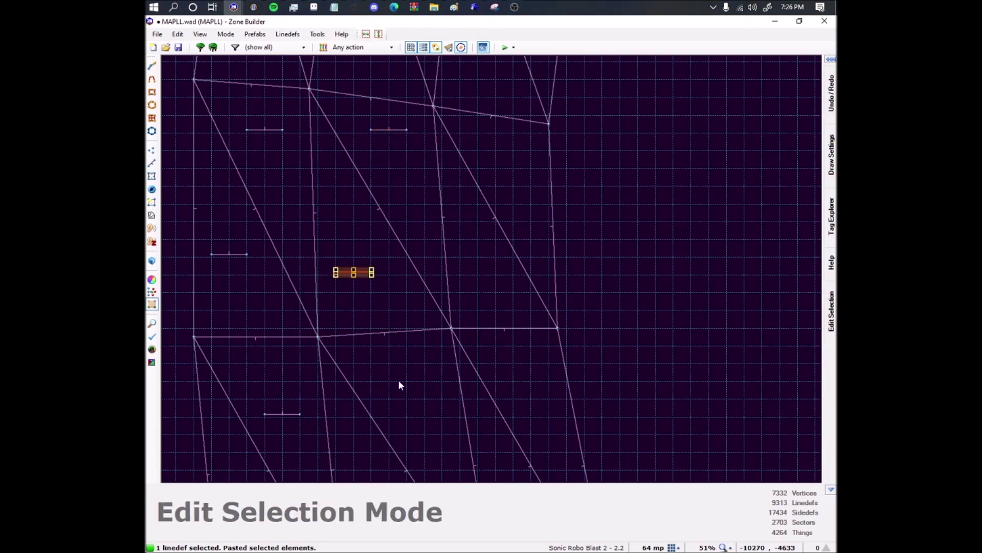
{"action": "key", "text": "Up"}
{"action": "key", "text": "Up"}
{"action": "key", "text": "Up"}
{"action": "key", "text": "Return"}
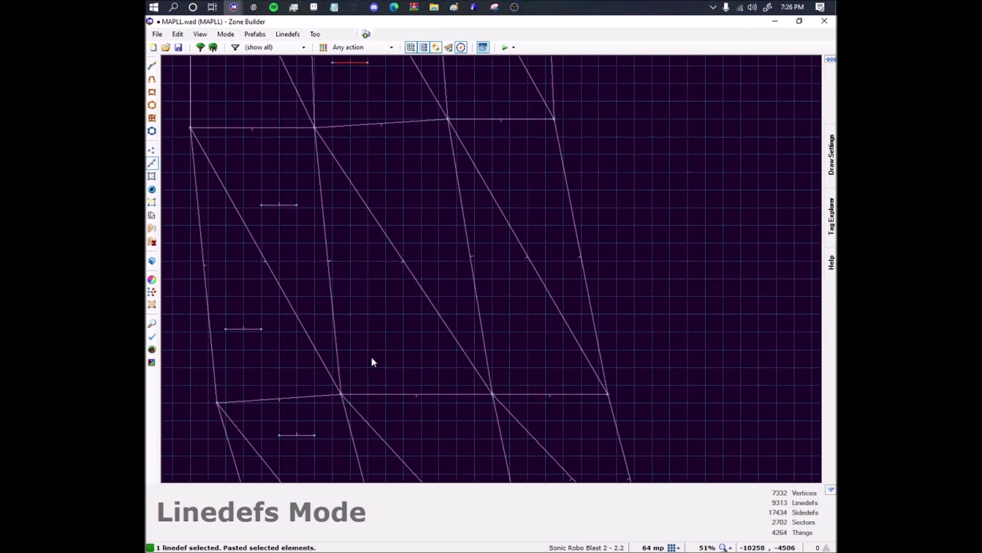
Paste the linedef into both second-row triangles of the next section south on the western side.
{"action": "key", "text": "ctrl+v"}
{"action": "key", "text": "Return"}
{"action": "key", "text": "ctrl+v"}
{"action": "key", "text": "space"}
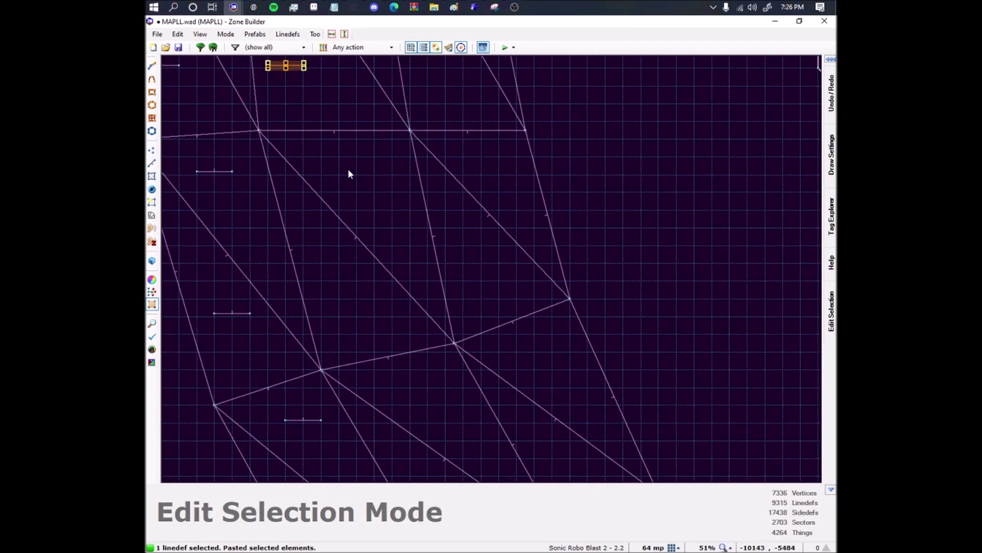
{"action": "key", "text": "Return"}
Place linedef copies in the second-row triangle pair where the band starts curving southeast.
{"action": "key", "text": "ctrl+v"}
{"action": "key", "text": "Return"}
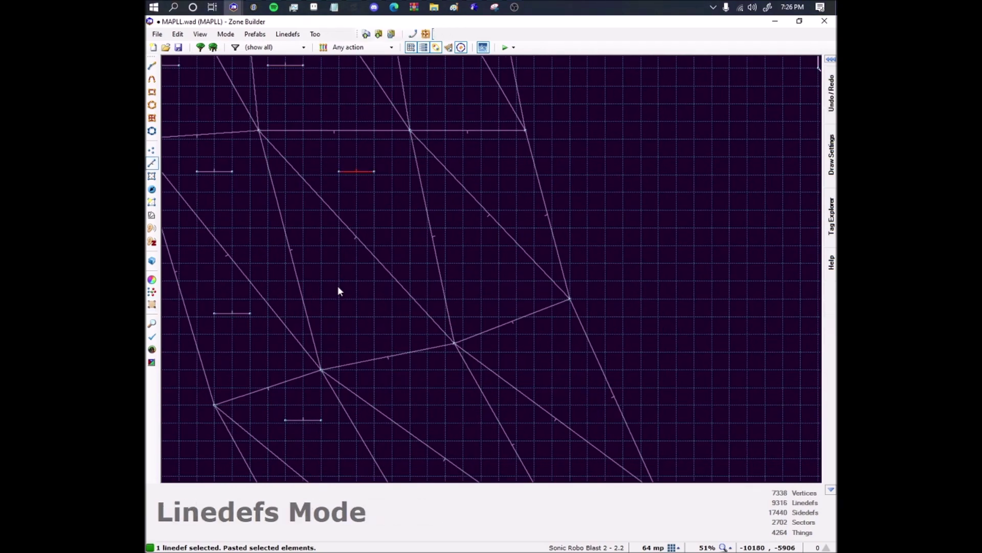
{"action": "key", "text": "ctrl+v"}
{"action": "key", "text": "Down"}
{"action": "key", "text": "Down"}
{"action": "key", "text": "Down"}
{"action": "key", "text": "Right"}
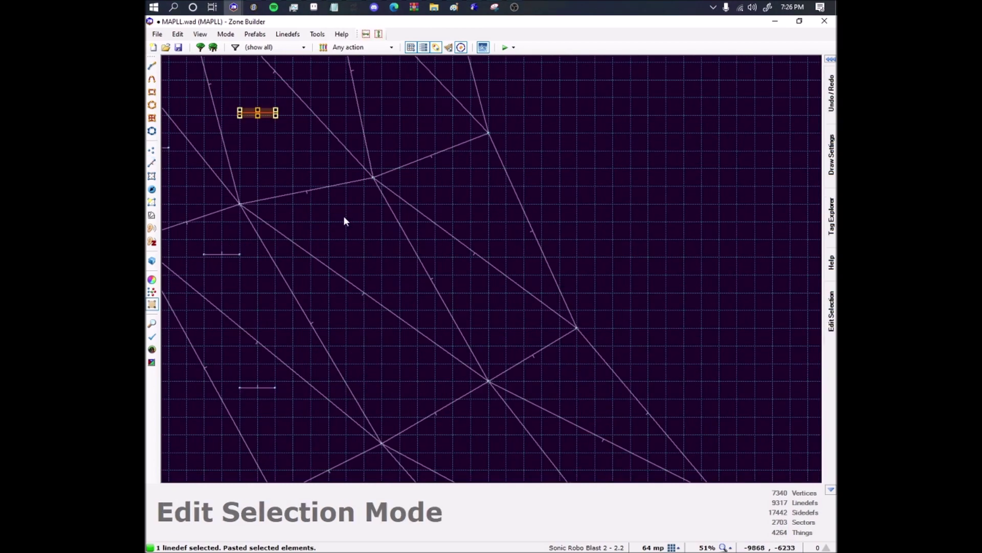
{"action": "key", "text": "Return"}
Add a linedef copy to each of the two second-row triangles in the following section of the southwestern curve.
{"action": "key", "text": "ctrl+v"}
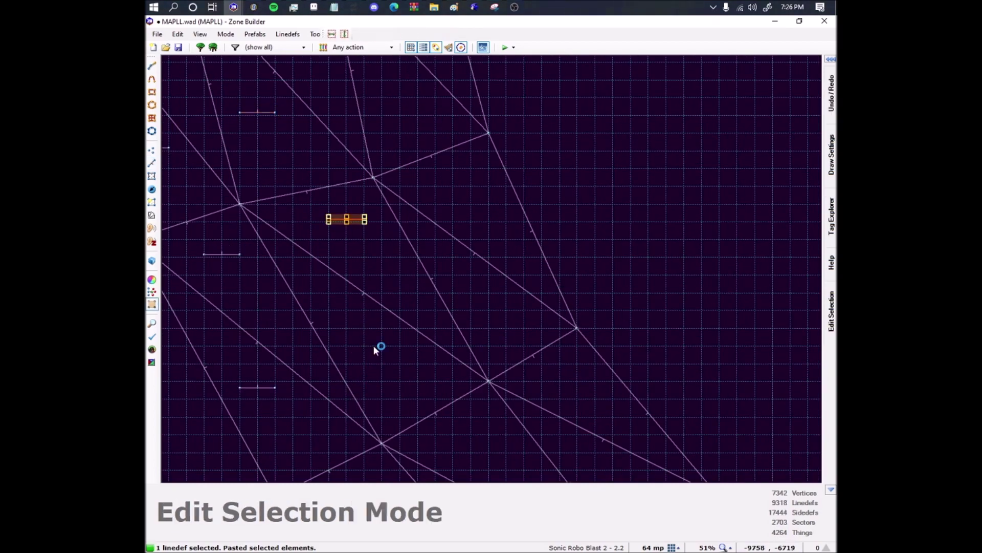
{"action": "key", "text": "Return"}
{"action": "key", "text": "ctrl+v"}
{"action": "middle_click_drag", "start_coordinate": [475, 440], "coordinate": [360, 223]}
{"action": "key", "text": "Return"}
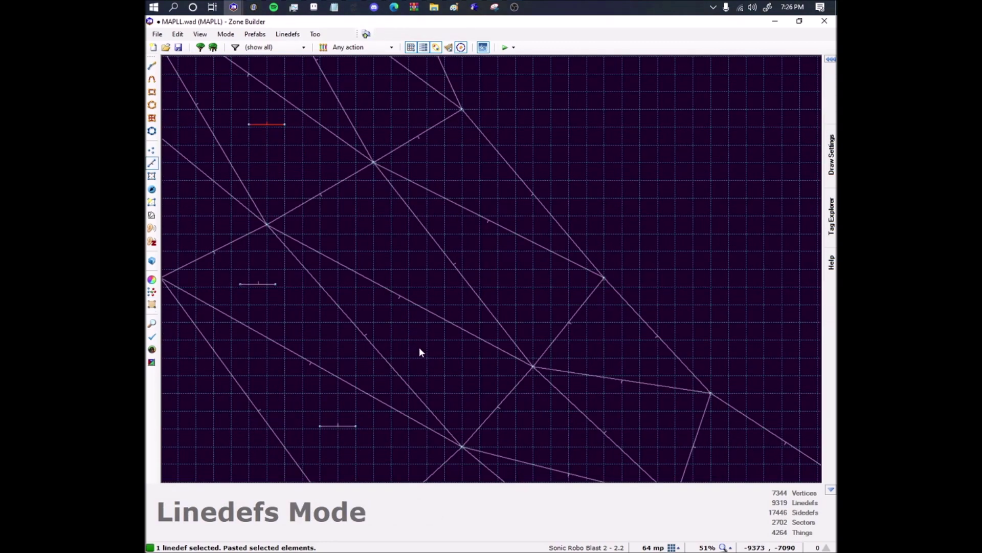
Continue the second row southeast by pasting the linedef into both triangles of the next, more slanted section.
{"action": "key", "text": "ctrl+v"}
{"action": "key", "text": "Return"}
{"action": "key", "text": "ctrl+v"}
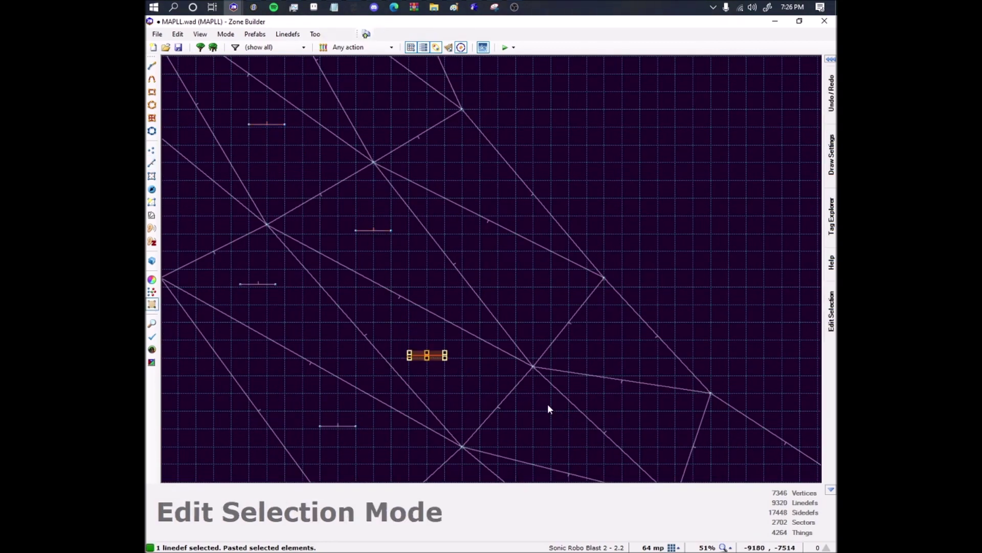
{"action": "middle_click_drag", "start_coordinate": [548, 405], "coordinate": [357, 184]}
{"action": "key", "text": "Return"}
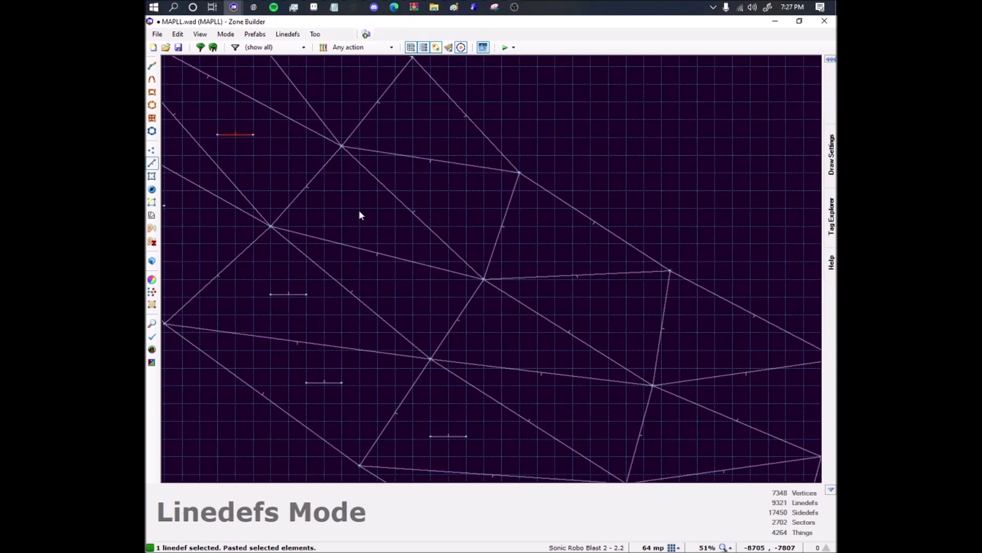
Fill the next two second-row triangles around the southwestern bend with linedef copies.
{"action": "key", "text": "ctrl+v"}
{"action": "key", "text": "Return"}
{"action": "key", "text": "ctrl+v"}
{"action": "key", "text": "Return"}
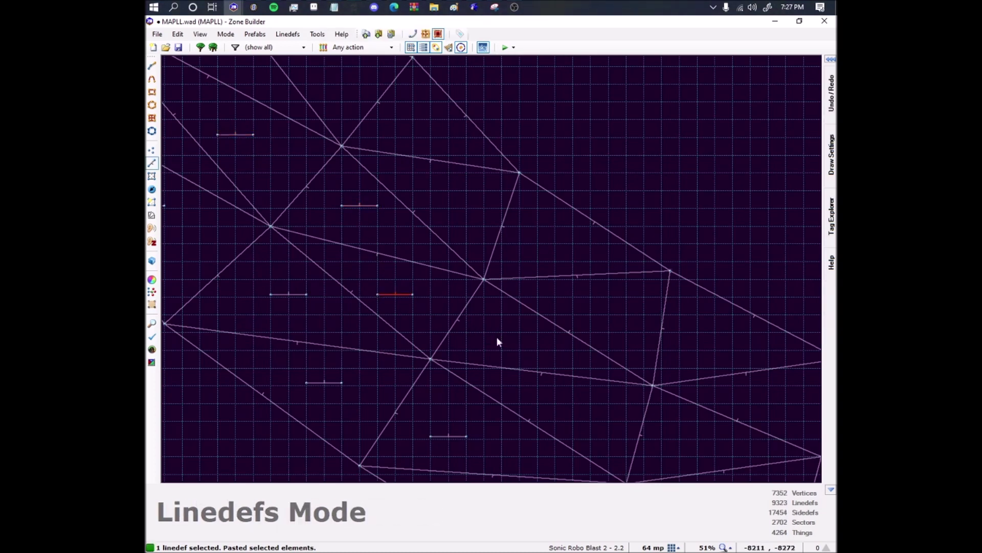
Paste the linedef into the next three second-row triangles eastward along the band's southern side.
{"action": "key", "text": "ctrl+v"}
{"action": "middle_click_drag", "start_coordinate": [592, 354], "coordinate": [376, 176]}
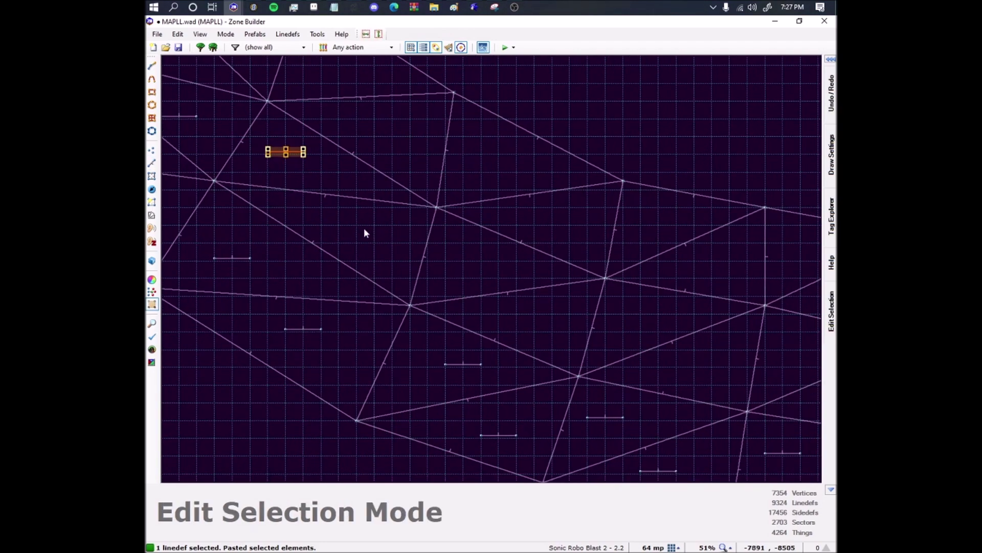
{"action": "left_click", "coordinate": [348, 226]}
{"action": "key", "text": "ctrl+v"}
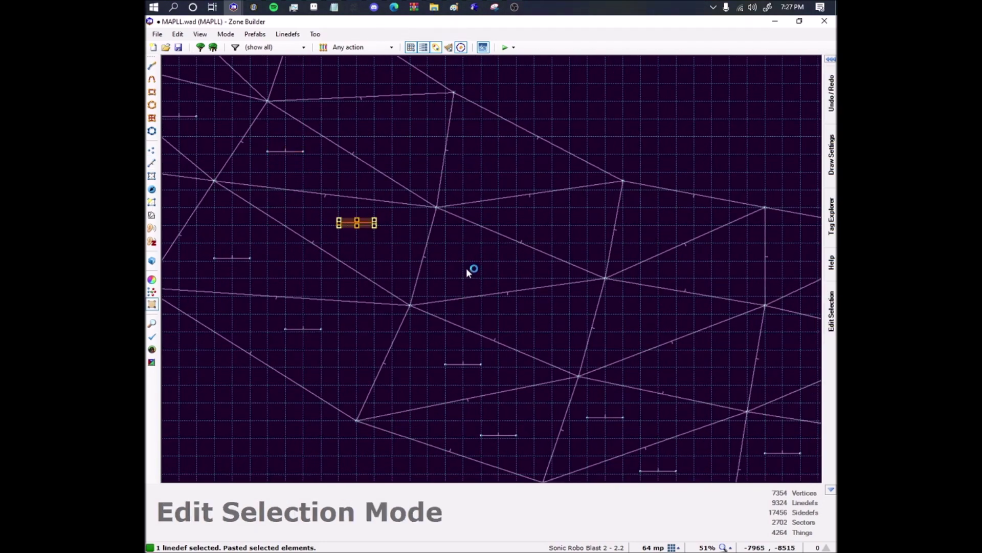
{"action": "key", "text": "Return"}
{"action": "key", "text": "ctrl+v"}
{"action": "key", "text": "Return"}
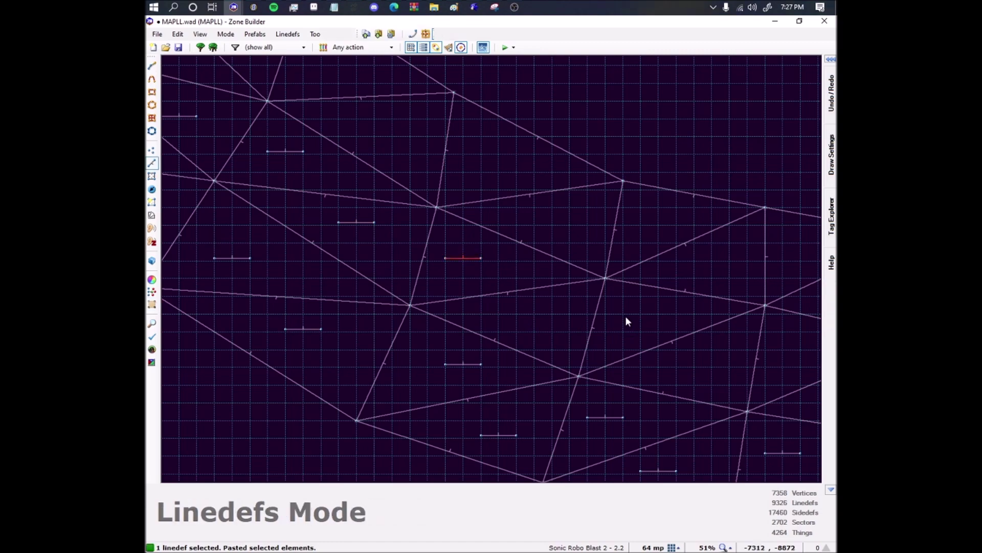
Paste three copies of the short horizontal linedef, one per empty triangle, working east through the middle of the triangulated terrain.
{"action": "key", "text": "ctrl+v"}
{"action": "key", "text": "Return"}
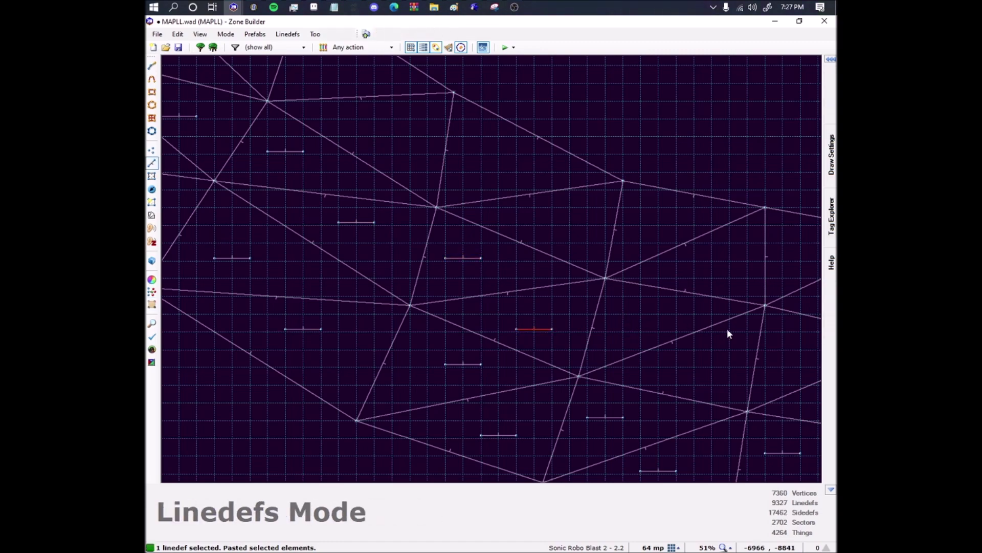
{"action": "key", "text": "ctrl+v"}
{"action": "middle_click_drag", "start_coordinate": [738, 346], "coordinate": [440, 264]}
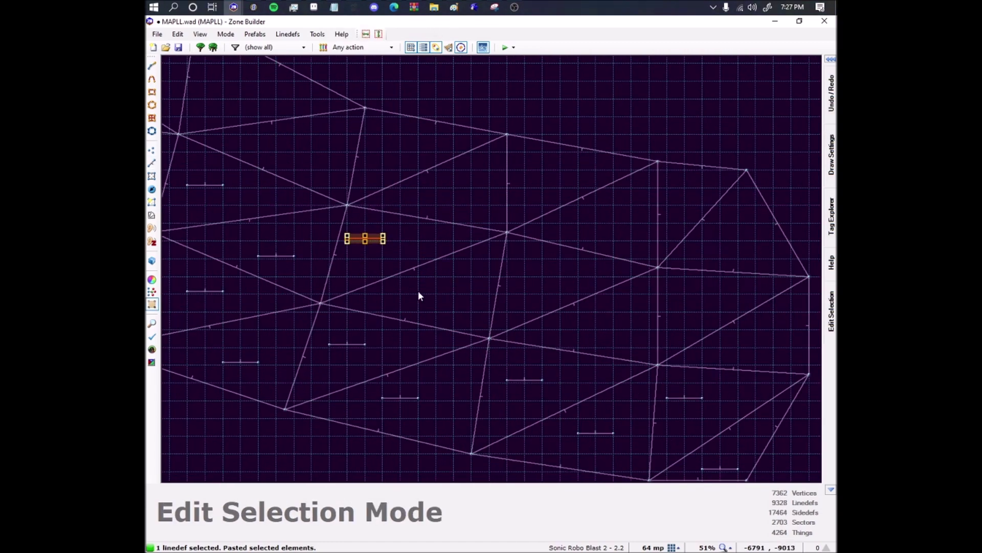
{"action": "key", "text": "Return"}
{"action": "key", "text": "ctrl+v"}
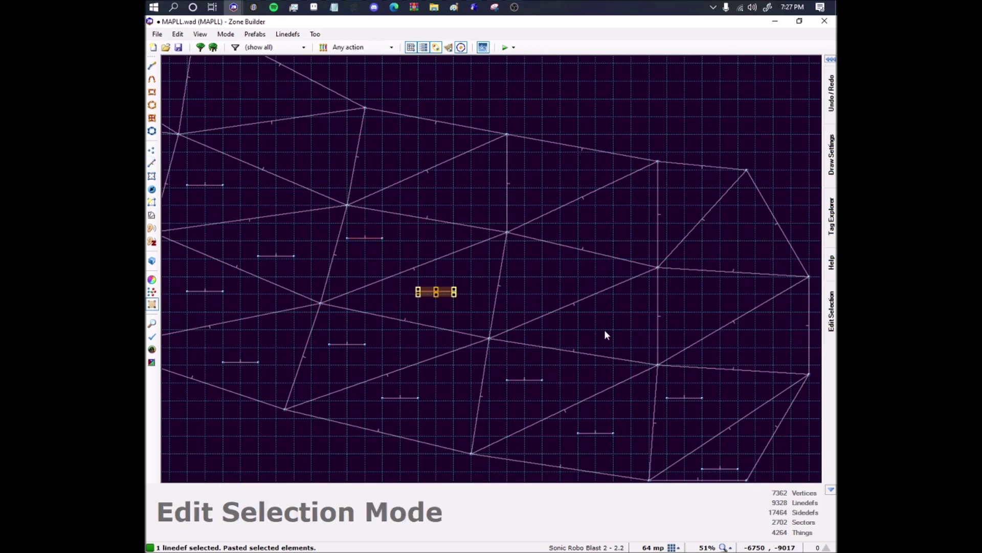
{"action": "key", "text": "Return"}
Place three more linedef copies in the empty middle-row triangles, continuing east to the terrain's last column.
{"action": "key", "text": "ctrl+v"}
{"action": "key", "text": "Return"}
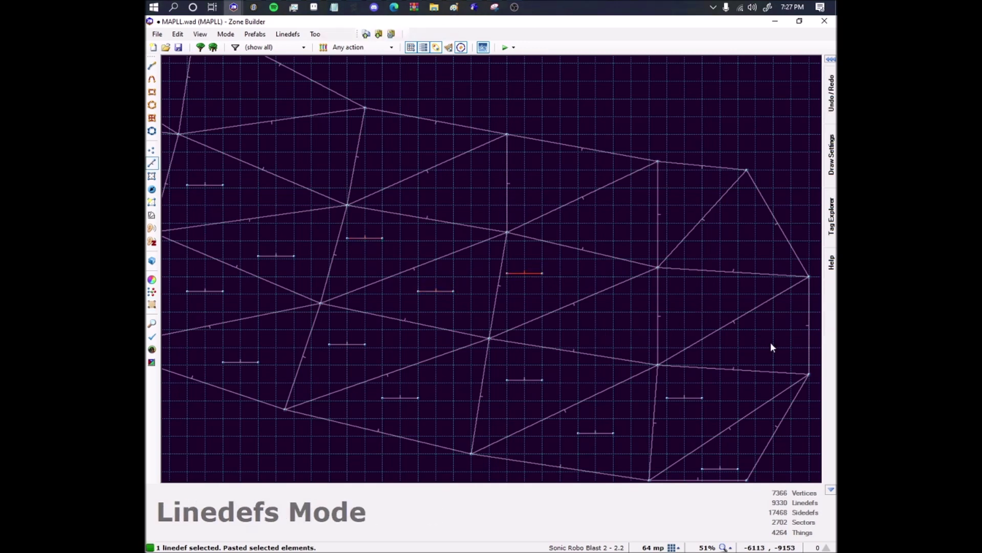
{"action": "key", "text": "ctrl+v"}
{"action": "key", "text": "Return"}
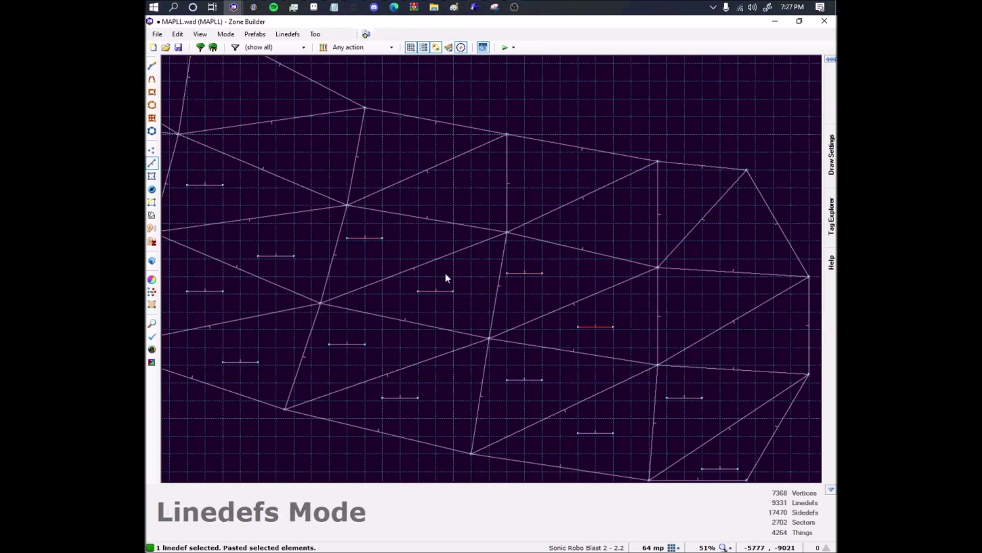
{"action": "key", "text": "ctrl+v"}
{"action": "key", "text": "Return"}
Paste a linedef copy into the triangle on the terrain's far eastern edge and another into the northeast corner triangle above it.
{"action": "key", "text": "ctrl+v"}
{"action": "scroll", "coordinate": [524, 294], "scroll_direction": "down", "scroll_amount": 2}
{"action": "scroll", "coordinate": [637, 265], "scroll_direction": "up", "scroll_amount": 3}
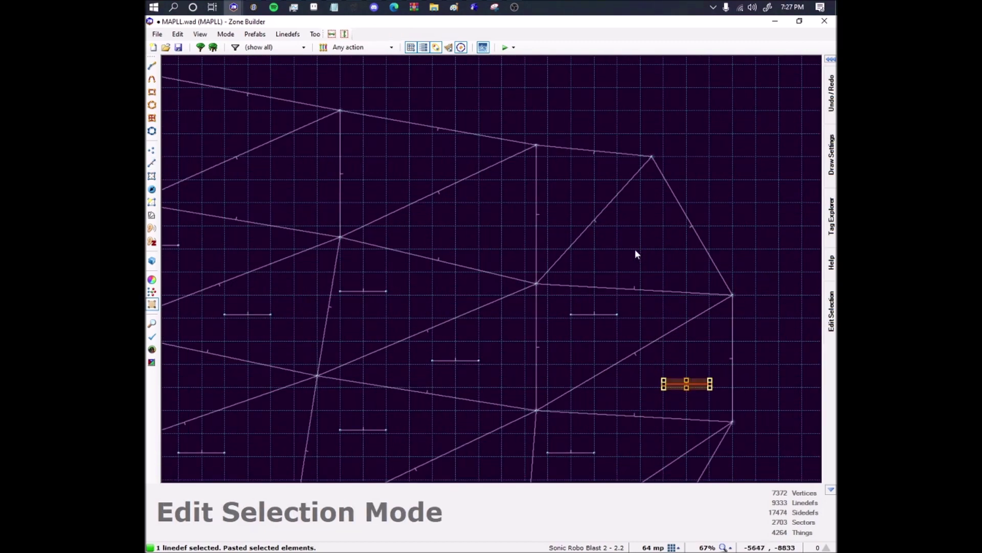
{"action": "key", "text": "Return"}
{"action": "key", "text": "ctrl+v"}
{"action": "key", "text": "Return"}
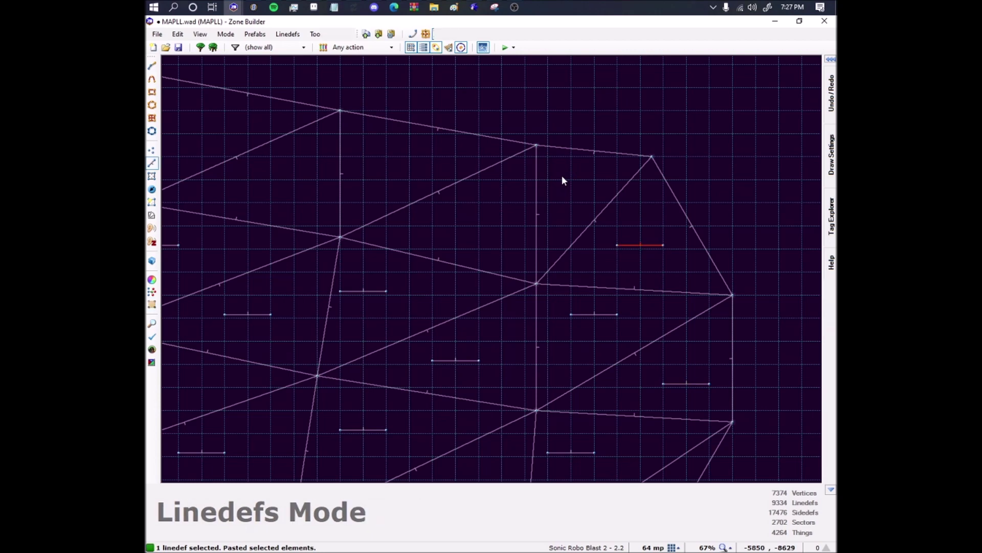
Fill the next three empty triangles west of the northeast corner, along the terrain's northern edge, with linedef copies.
{"action": "key", "text": "ctrl+v"}
{"action": "key", "text": "Return"}
{"action": "key", "text": "ctrl+v"}
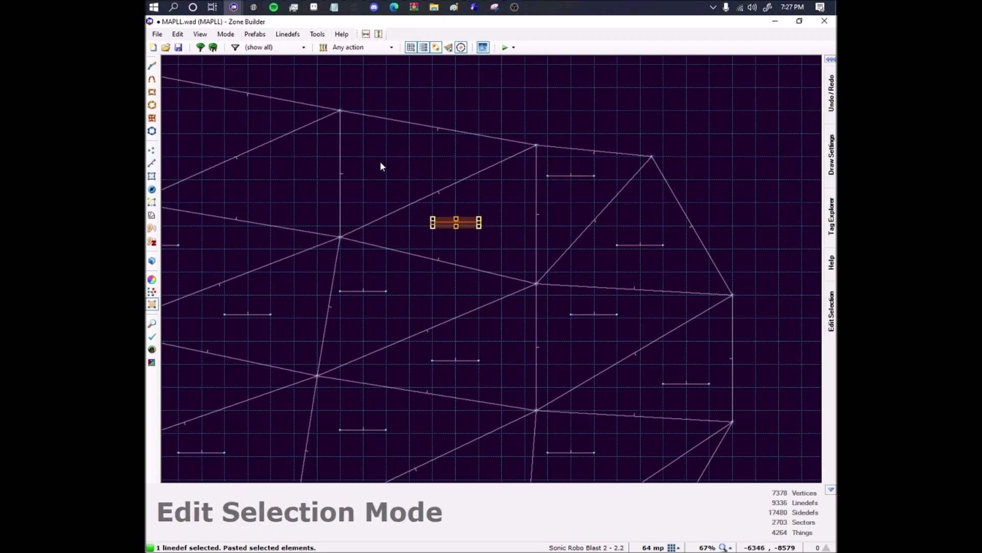
{"action": "key", "text": "Return"}
{"action": "key", "text": "ctrl+v"}
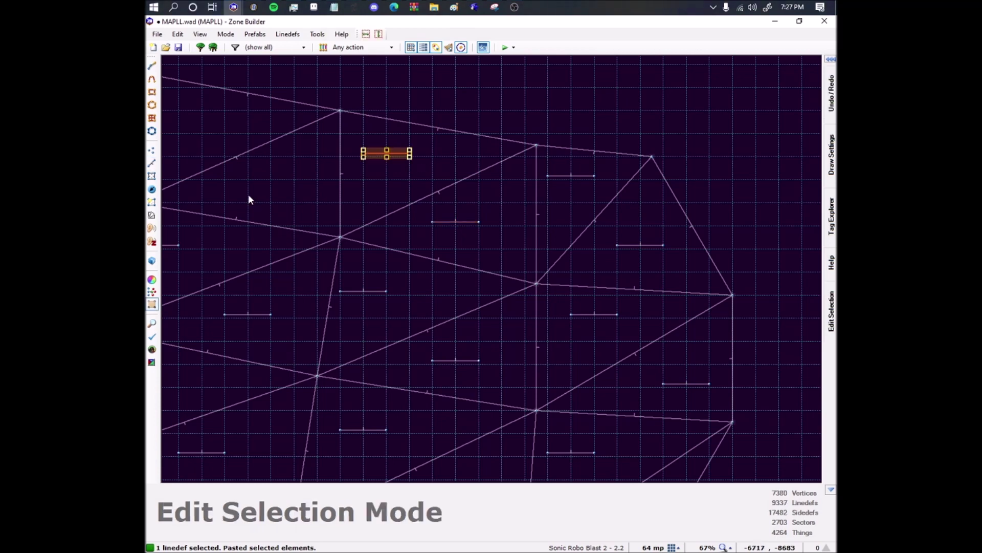
{"action": "middle_click_drag", "start_coordinate": [248, 200], "coordinate": [553, 275]}
{"action": "key", "text": "Return"}
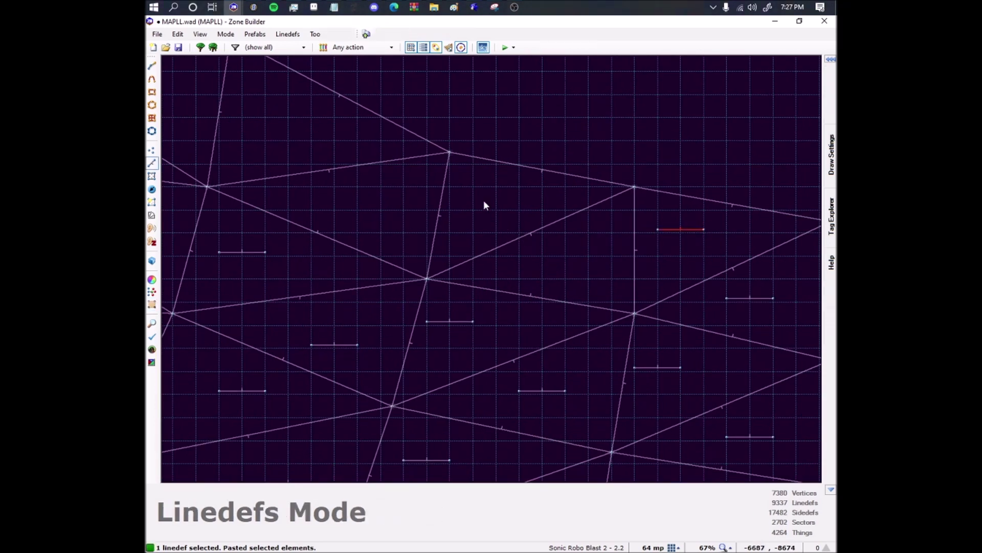
Continue west along the northern band, pasting one linedef copy into each of the next three empty triangles.
{"action": "key", "text": "ctrl+v"}
{"action": "key", "text": "Return"}
{"action": "key", "text": "ctrl+v"}
{"action": "key", "text": "Return"}
{"action": "key", "text": "ctrl+v"}
{"action": "key", "text": "Return"}
Add three linedef copies to the empty triangles where the terrain's outer edge starts climbing northwest.
{"action": "key", "text": "ctrl+v"}
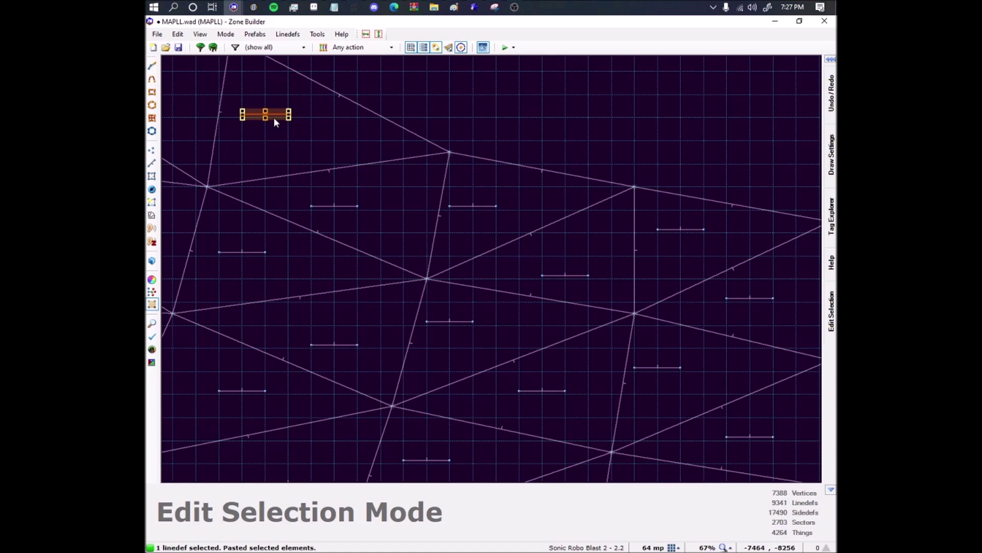
{"action": "middle_click_drag", "start_coordinate": [241, 172], "coordinate": [485, 333]}
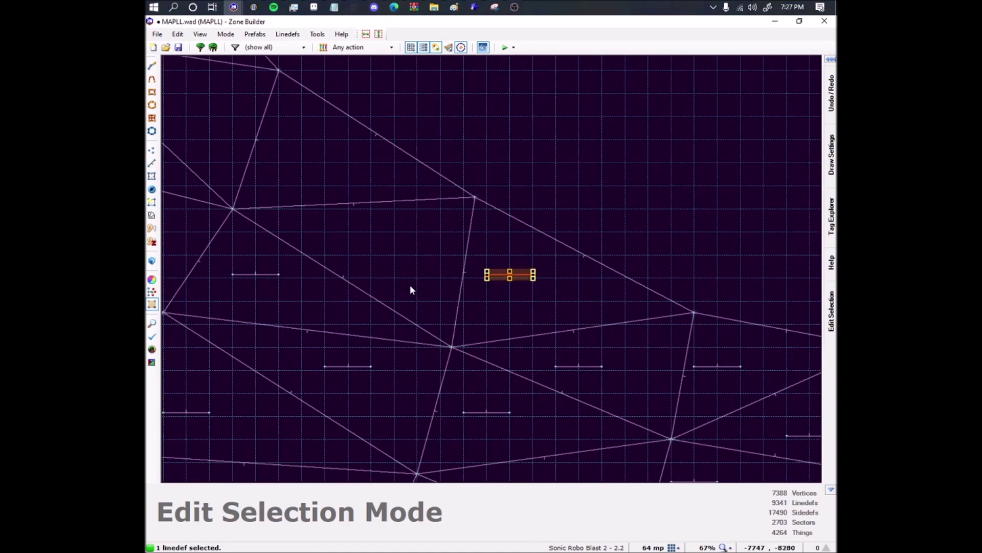
{"action": "key", "text": "Return"}
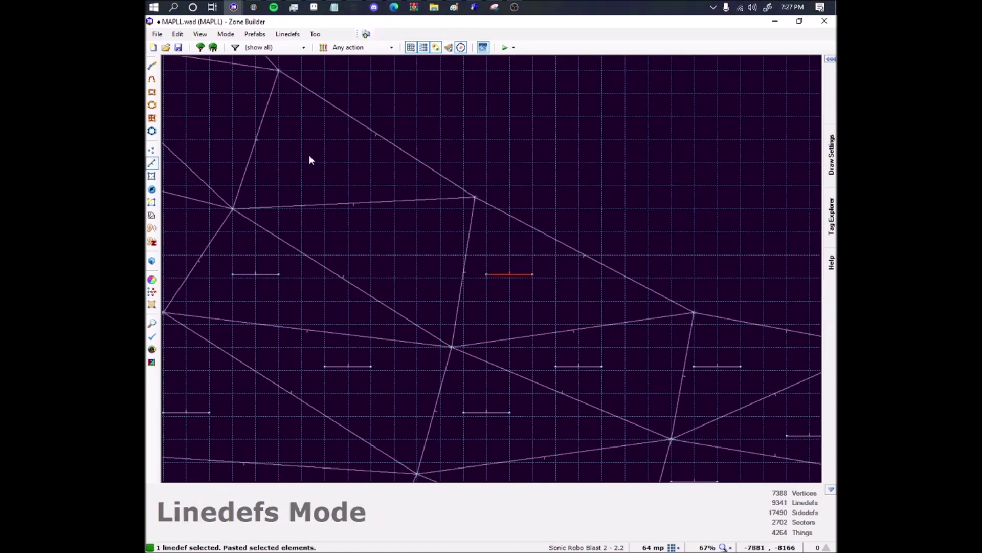
{"action": "key", "text": "ctrl+v"}
{"action": "key", "text": "Return"}
{"action": "key", "text": "ctrl+v"}
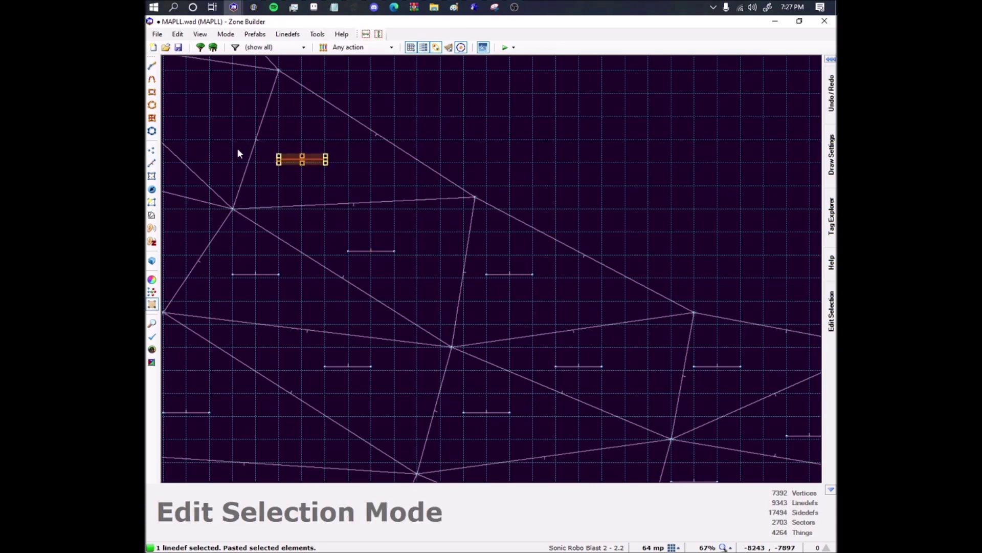
{"action": "middle_click_drag", "start_coordinate": [238, 150], "coordinate": [419, 263]}
{"action": "key", "text": "Return"}
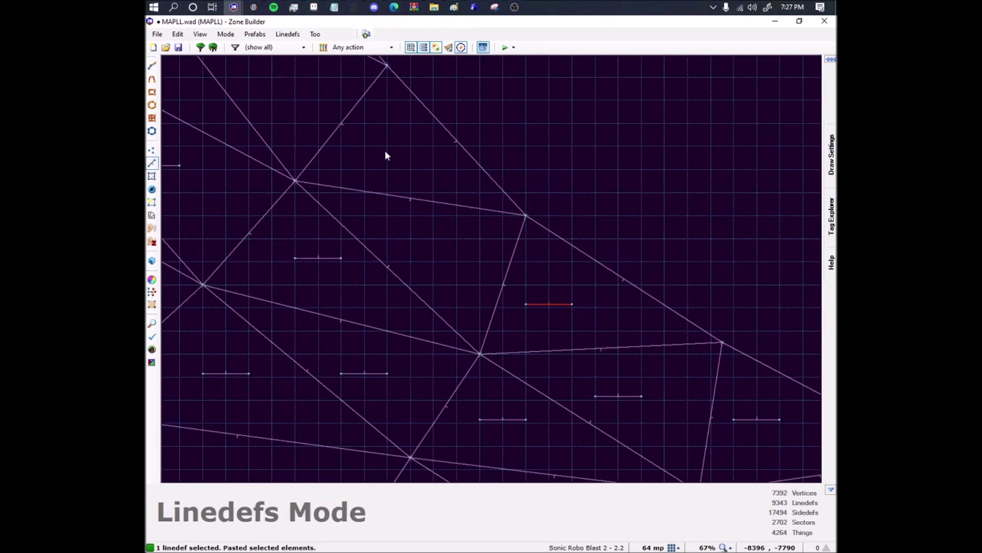
Paste linedef copies into the next three empty triangles northwest along the terrain's diagonal outer edge.
{"action": "key", "text": "ctrl+v"}
{"action": "key", "text": "Return"}
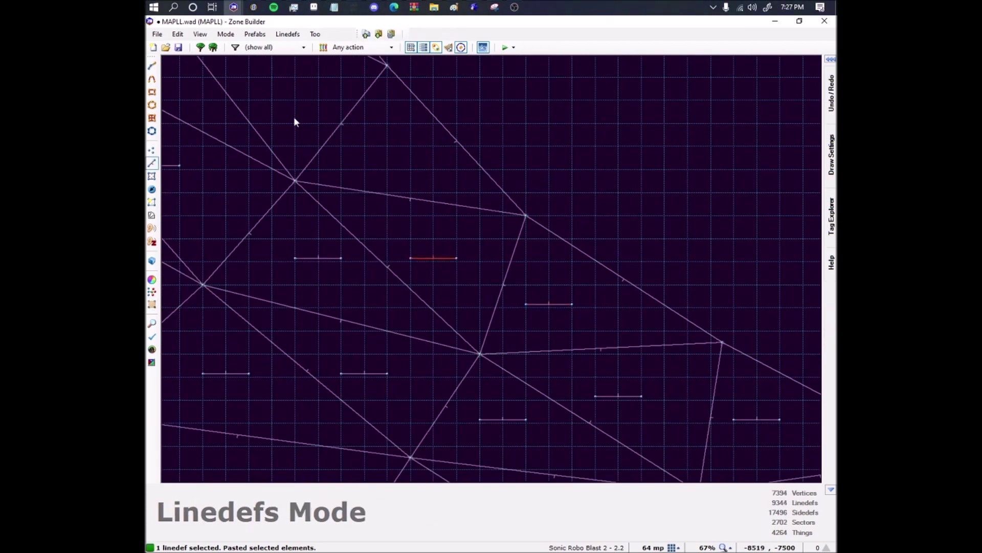
{"action": "key", "text": "ctrl+v"}
{"action": "middle_click_drag", "start_coordinate": [305, 112], "coordinate": [533, 240]}
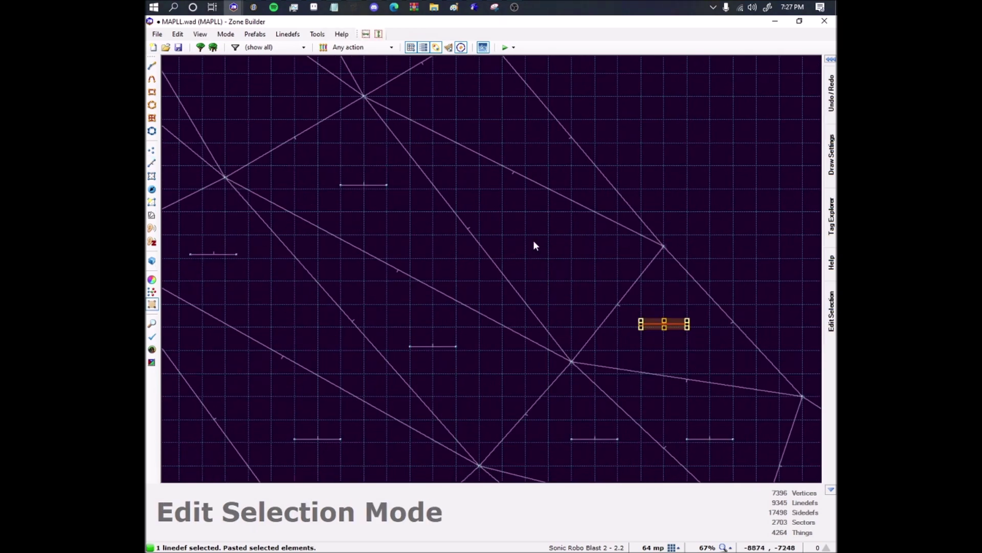
{"action": "key", "text": "Return"}
{"action": "key", "text": "ctrl+v"}
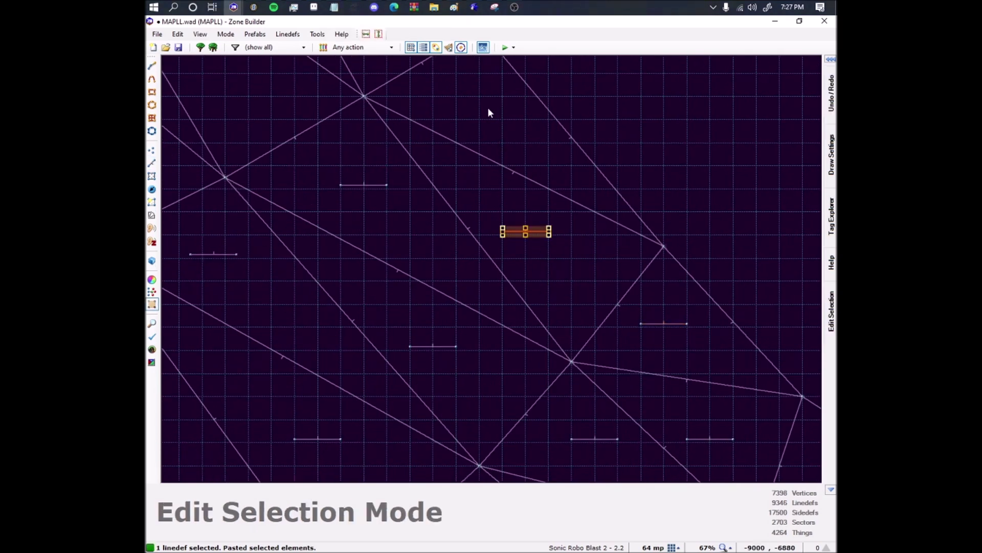
{"action": "key", "text": "Return"}
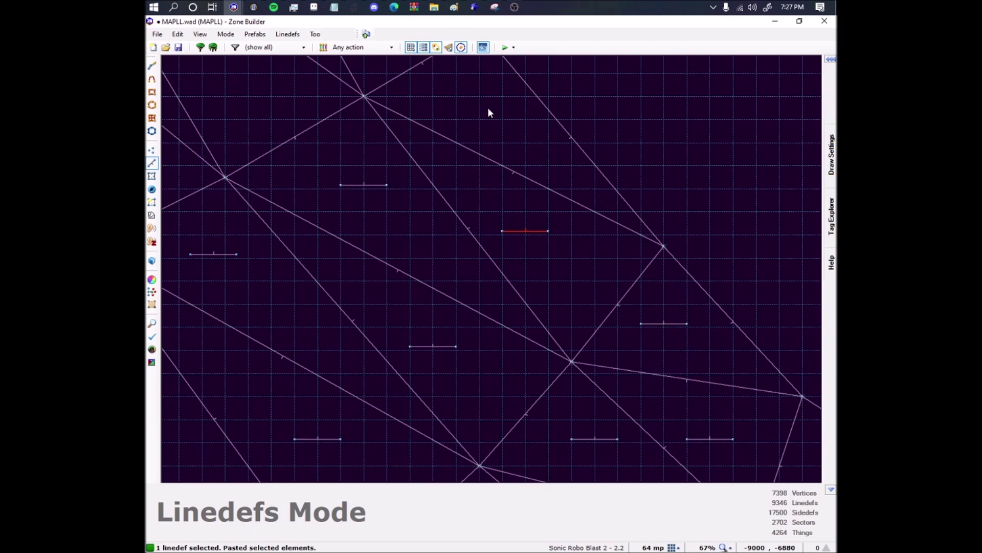
Place two linedef copies in the adjoining pair of empty triangles where the diagonal outer edge steepens northward.
{"action": "key", "text": "ctrl+v"}
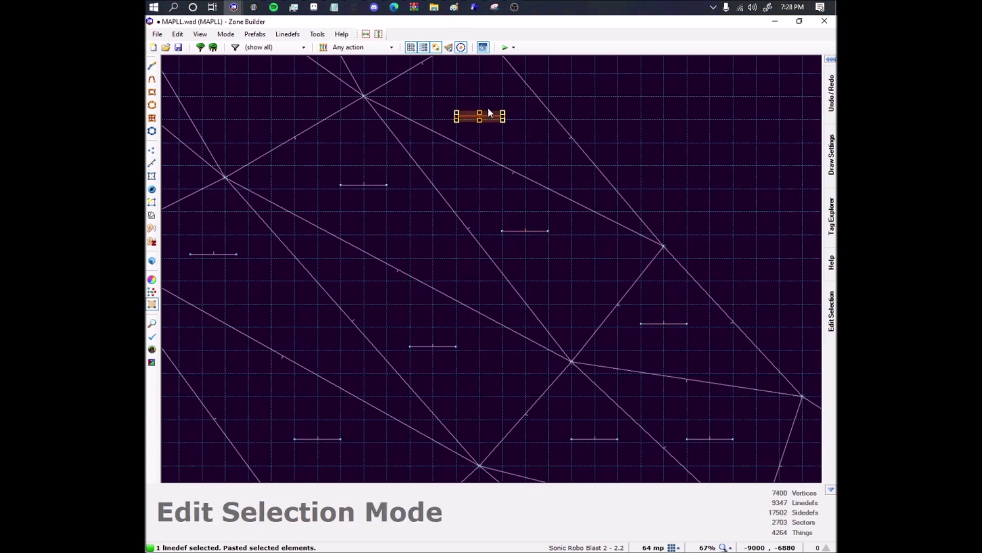
{"action": "middle_click_drag", "start_coordinate": [329, 157], "coordinate": [494, 416]}
{"action": "key", "text": "Return"}
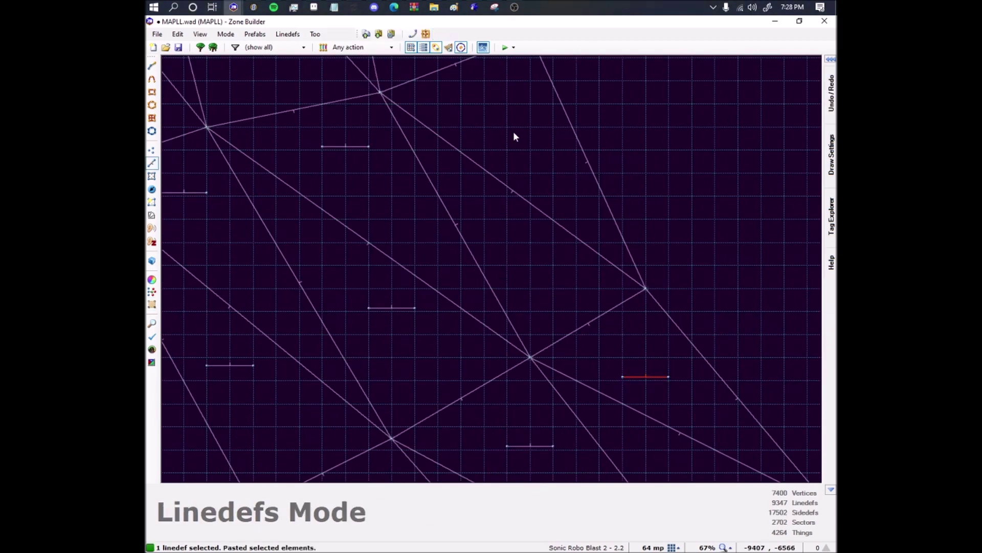
{"action": "key", "text": "ctrl+v"}
{"action": "key", "text": "Return"}
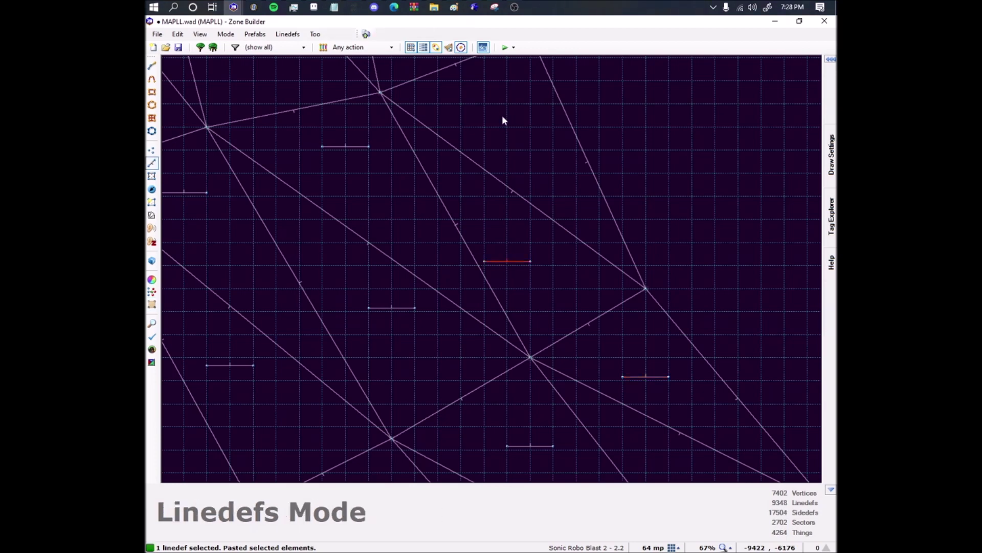
Paste two linedef copies into the long triangles just south of the terrain's first horizontal cross edge.
{"action": "key", "text": "ctrl+v"}
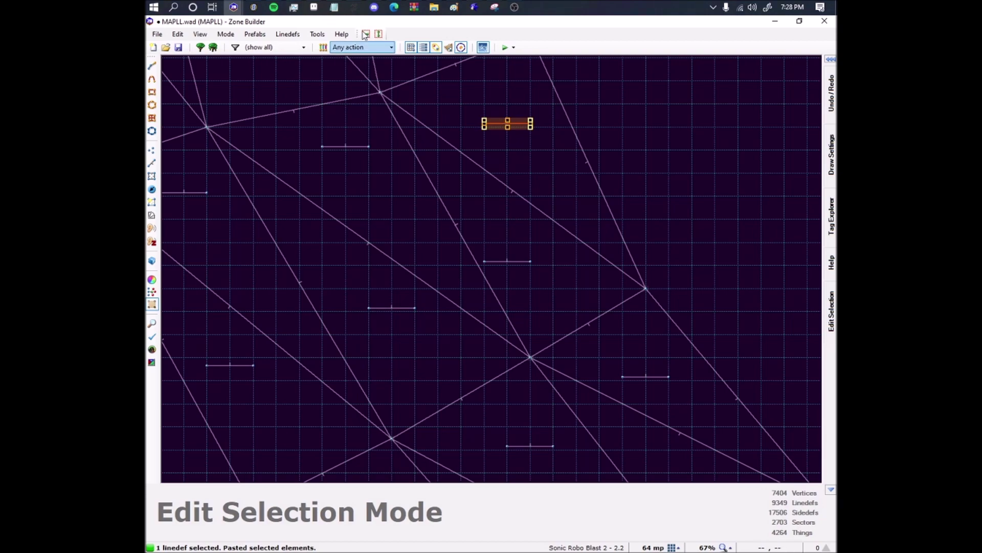
{"action": "middle_click_drag", "start_coordinate": [430, 252], "coordinate": [486, 366]}
{"action": "middle_click_drag", "start_coordinate": [458, 108], "coordinate": [540, 334]}
{"action": "key", "text": "Return"}
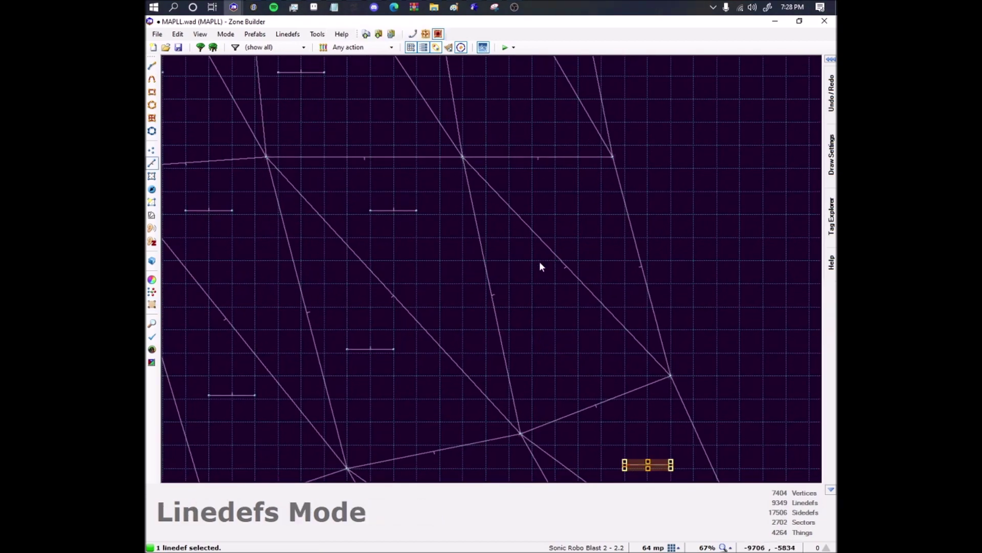
{"action": "key", "text": "ctrl+v"}
{"action": "key", "text": "Return"}
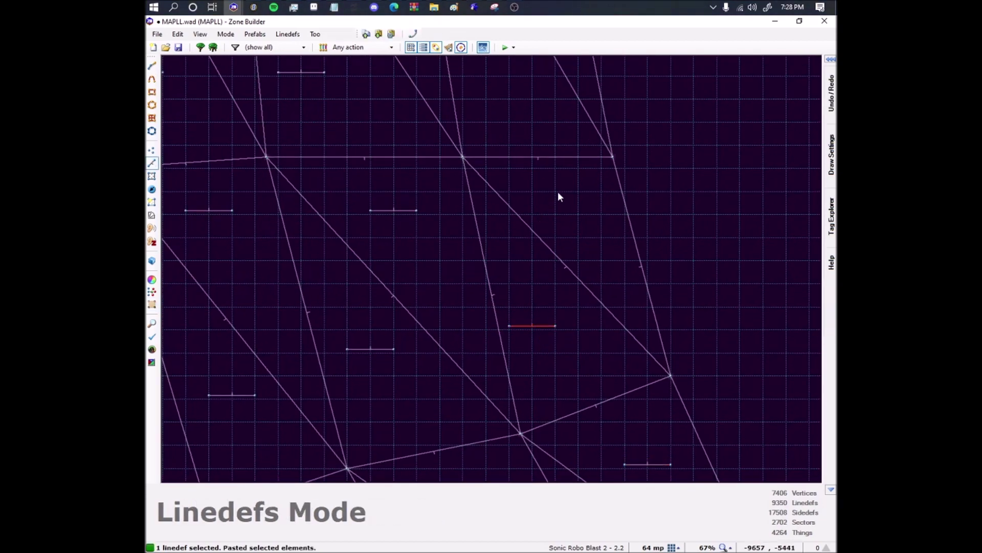
Fill the next three empty triangles north along the outer eastern column with one linedef copy each.
{"action": "key", "text": "ctrl+v"}
{"action": "middle_click_drag", "start_coordinate": [511, 110], "coordinate": [518, 443]}
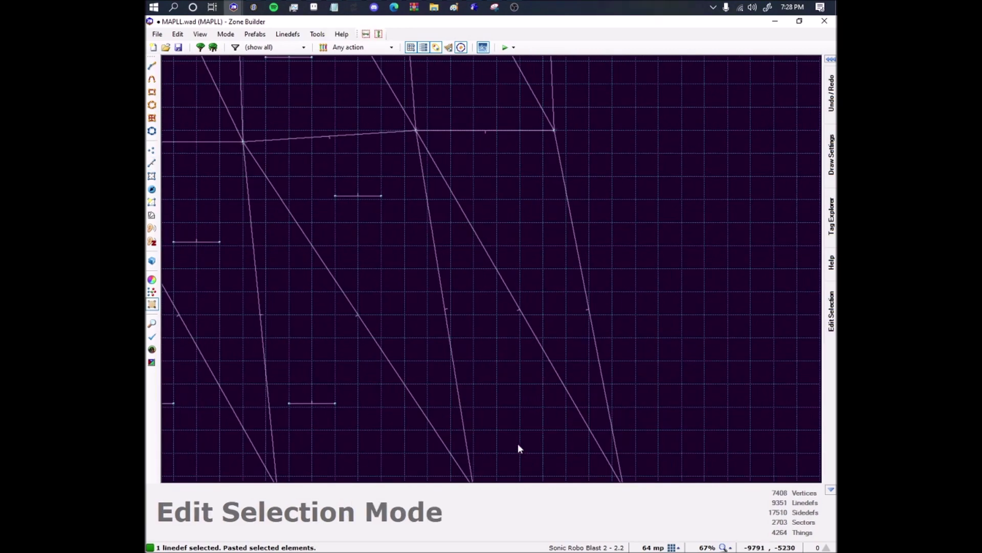
{"action": "key", "text": "Return"}
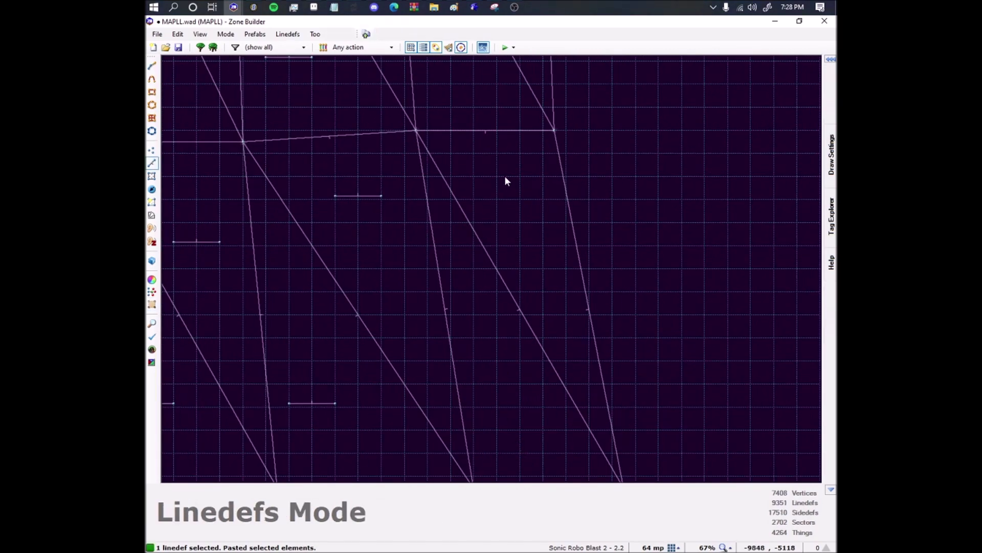
{"action": "key", "text": "ctrl+v"}
{"action": "key", "text": "Return"}
{"action": "key", "text": "ctrl+v"}
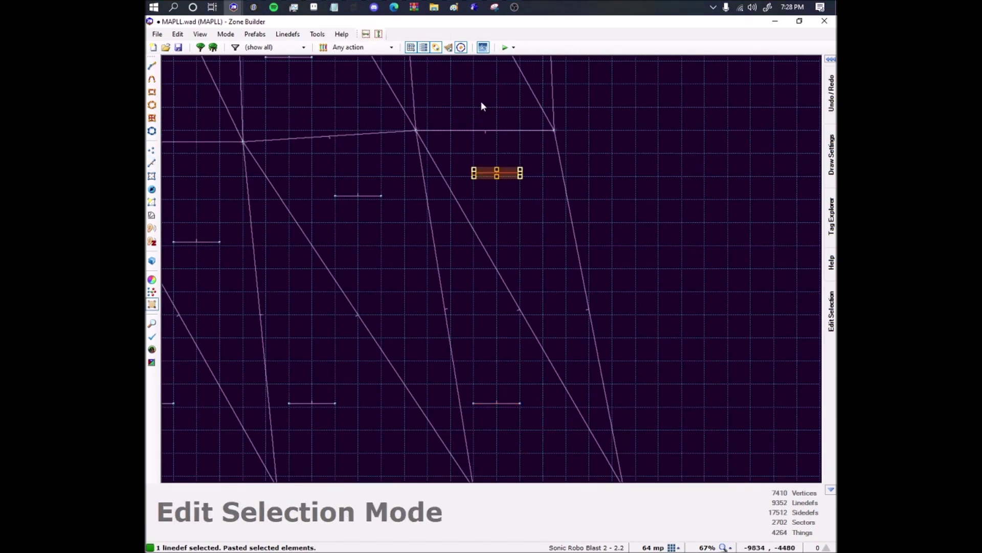
{"action": "middle_click_drag", "start_coordinate": [481, 104], "coordinate": [503, 393]}
{"action": "key", "text": "Return"}
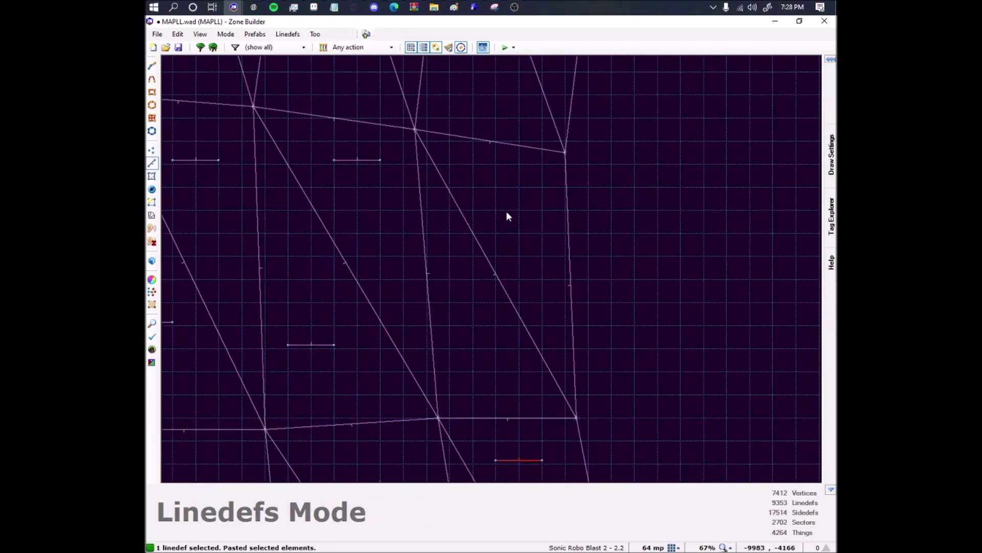
Continue north up the outer column, adding linedef copies to the next three empty triangles around the bend.
{"action": "key", "text": "ctrl+v"}
{"action": "key", "text": "Return"}
{"action": "key", "text": "ctrl+v"}
{"action": "middle_click_drag", "start_coordinate": [514, 141], "coordinate": [398, 351]}
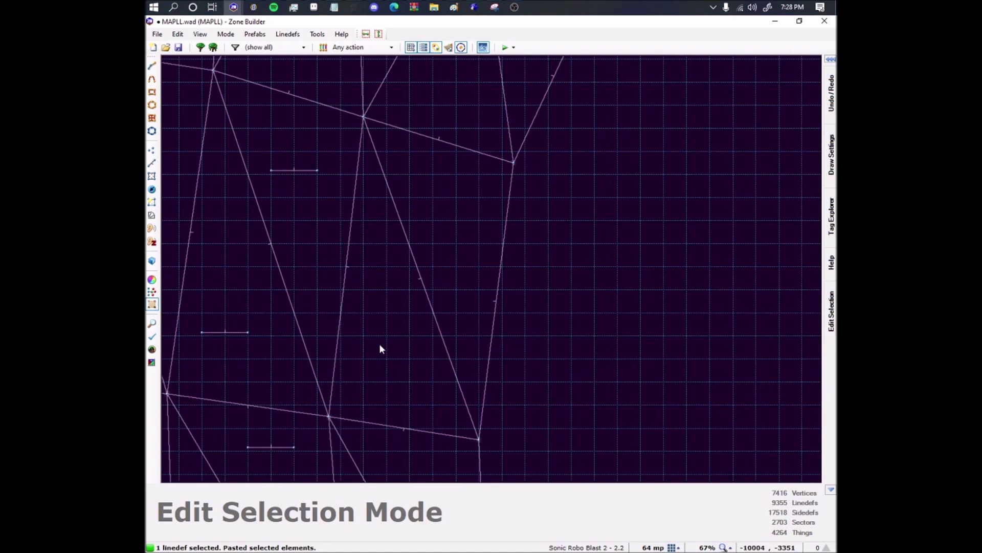
{"action": "key", "text": "Return"}
{"action": "key", "text": "ctrl+v"}
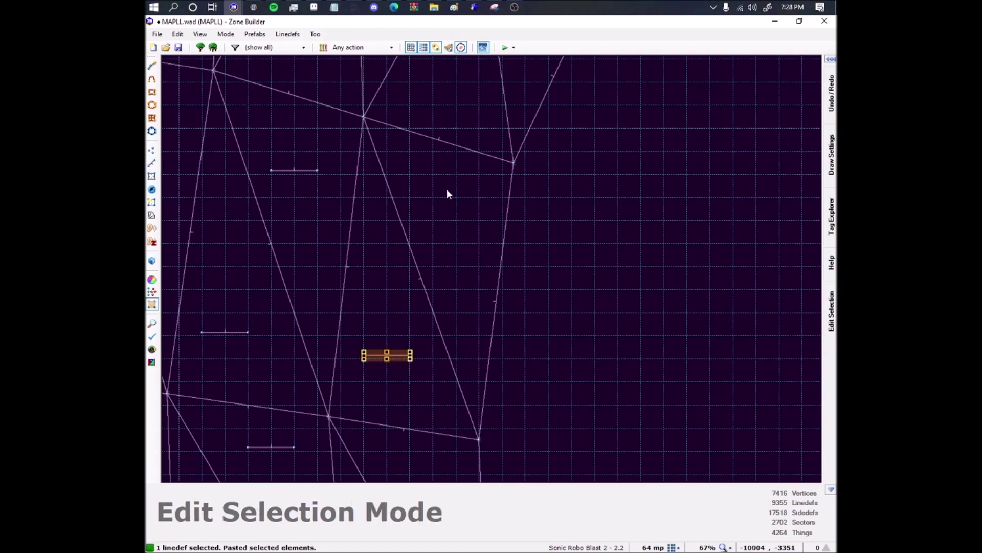
{"action": "key", "text": "Return"}
Fill the next empty triangles north along the outer eastern column with one linedef copy each.
{"action": "key", "text": "ctrl+v"}
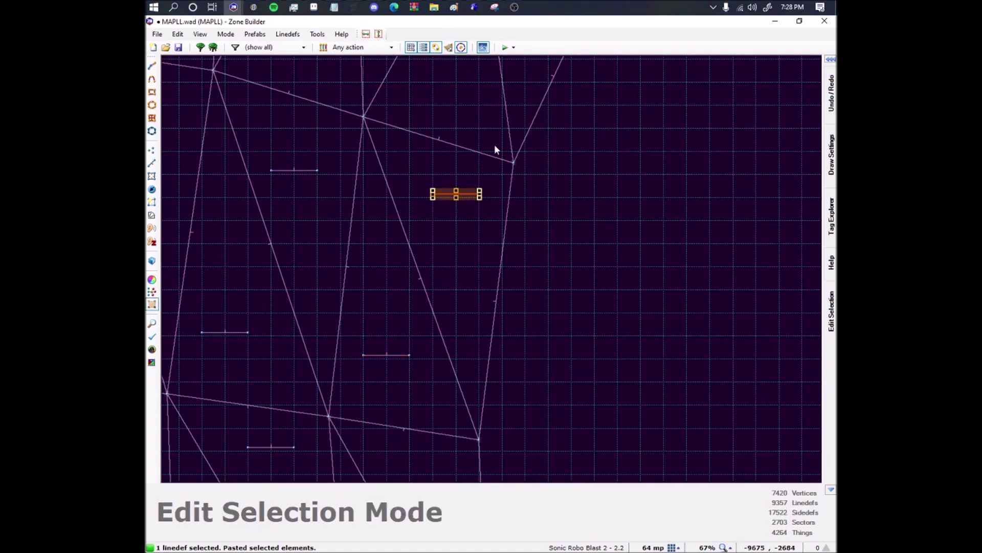
{"action": "middle_click_drag", "start_coordinate": [498, 149], "coordinate": [467, 395]}
{"action": "key", "text": "Return"}
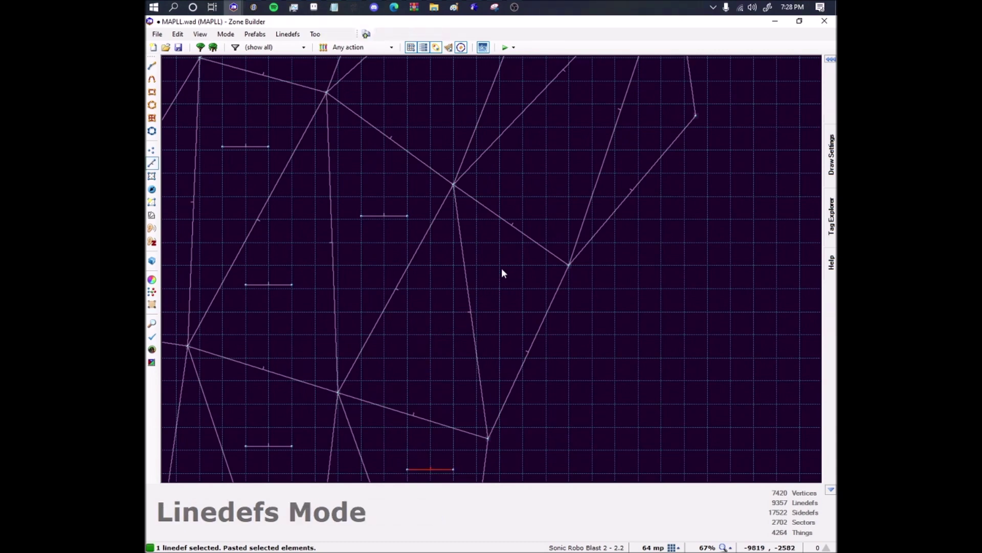
{"action": "key", "text": "ctrl+v"}
{"action": "key", "text": "Return"}
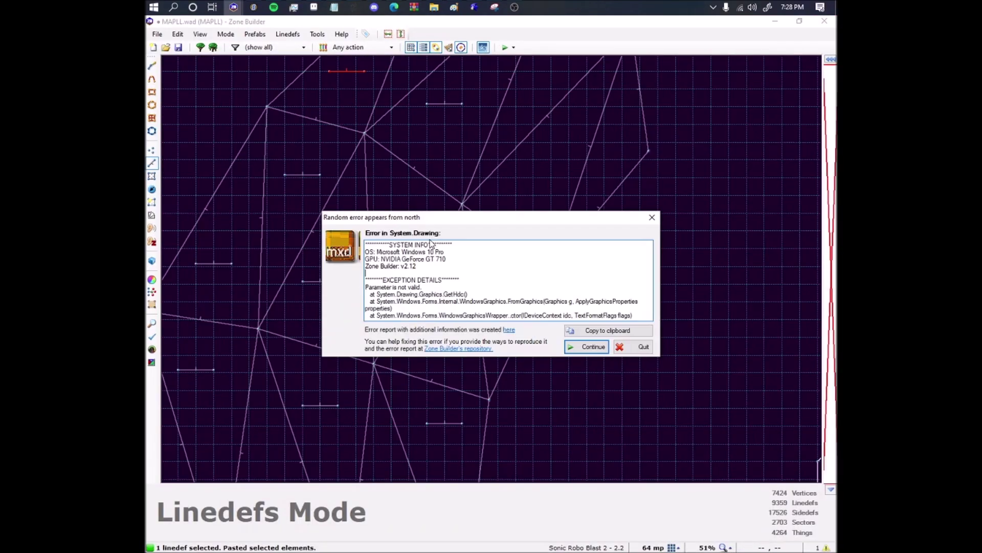
Continue past the System.Drawing error, deselect the linedefs and paste another copy near the terrain's northeastern end.
{"action": "left_click", "coordinate": [568, 348]}
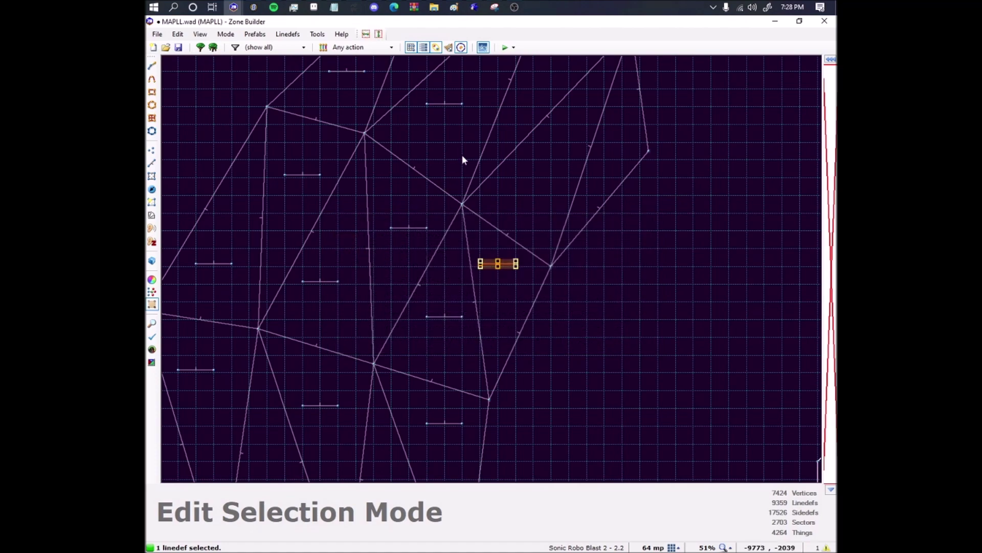
{"action": "left_click", "coordinate": [507, 190]}
{"action": "scroll", "coordinate": [509, 181], "scroll_direction": "down", "scroll_amount": 1}
{"action": "middle_click_drag", "start_coordinate": [511, 179], "coordinate": [446, 223]}
{"action": "scroll", "coordinate": [447, 222], "scroll_direction": "down", "scroll_amount": 2}
{"action": "left_click", "coordinate": [449, 224]}
{"action": "scroll", "coordinate": [458, 231], "scroll_direction": "up", "scroll_amount": 4}
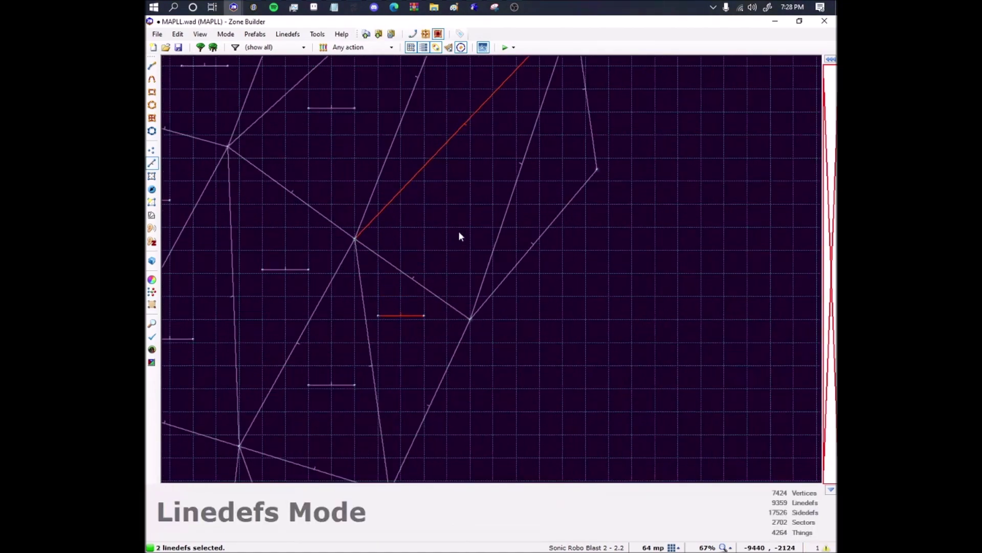
{"action": "left_click", "coordinate": [458, 232]}
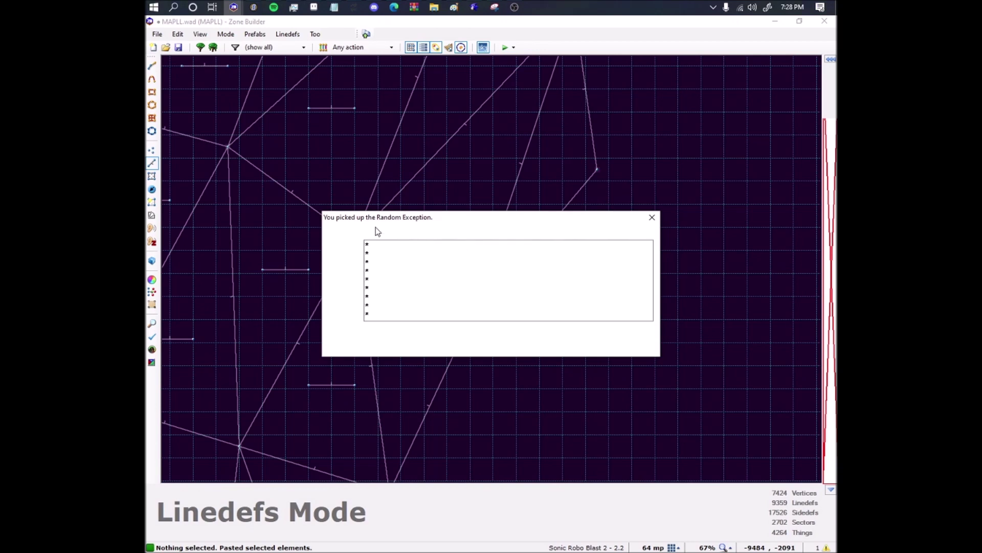
Close the blank exception window and move the following blank error window around to uncover the map.
{"action": "left_click", "coordinate": [402, 262]}
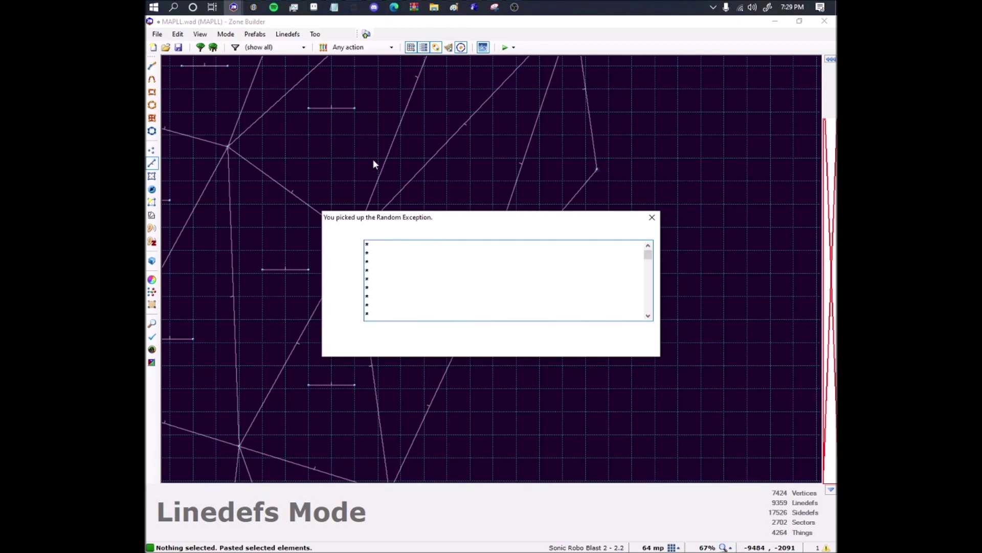
{"action": "left_click_drag", "start_coordinate": [481, 223], "coordinate": [371, 135]}
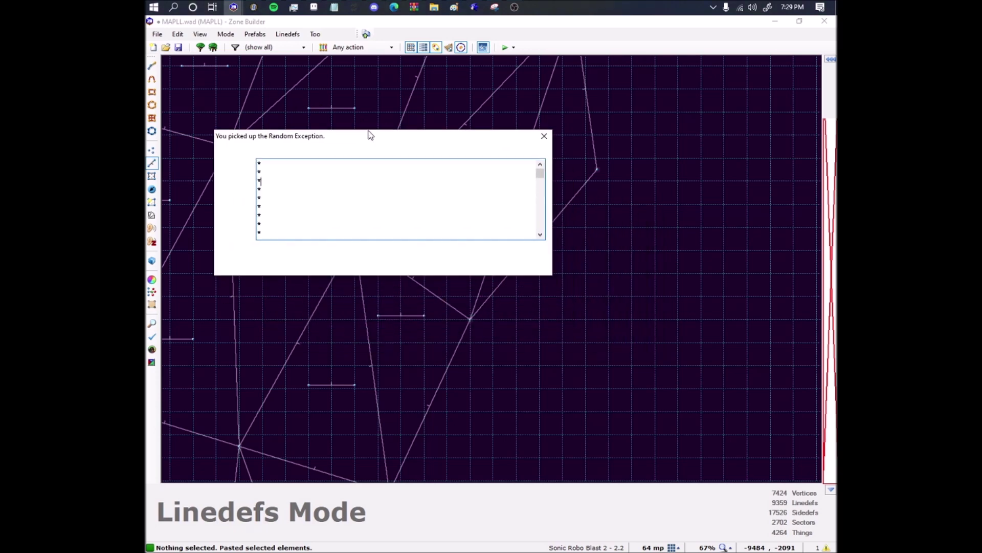
{"action": "left_click", "coordinate": [544, 135]}
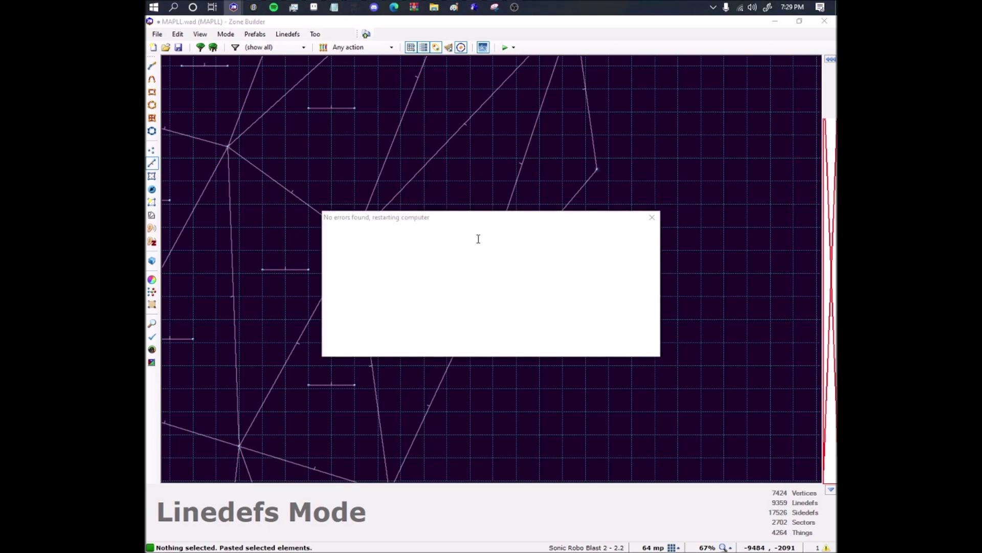
{"action": "left_click_drag", "start_coordinate": [458, 224], "coordinate": [319, 88]}
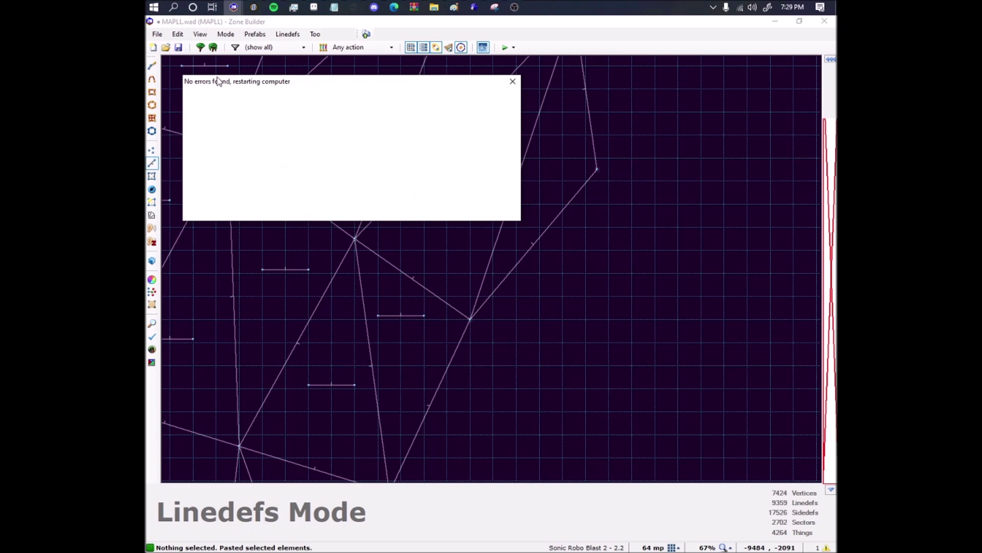
{"action": "left_click_drag", "start_coordinate": [247, 84], "coordinate": [504, 259]}
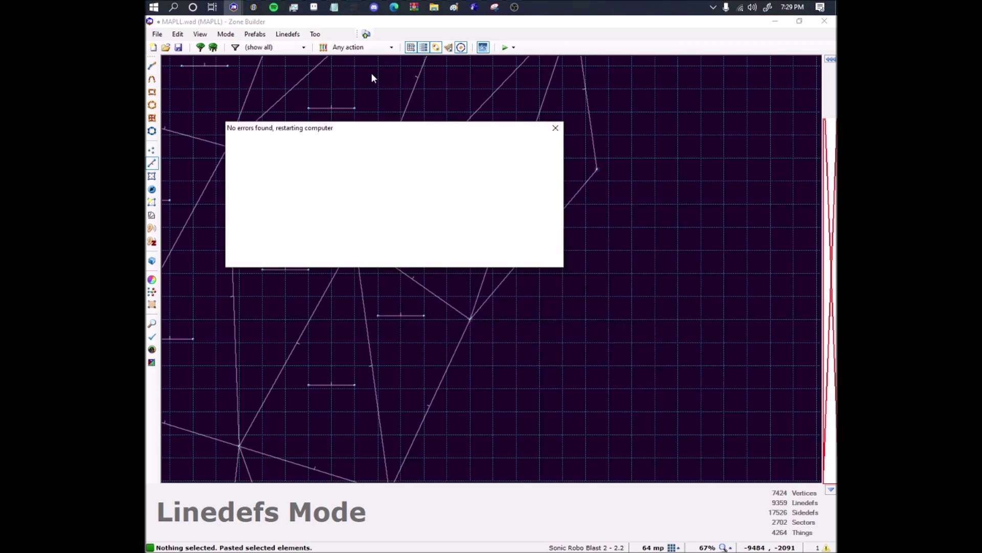
Bring up Task Manager over the blank error window and continue past the System.Drawing and BuilderModes errors.
{"action": "left_click", "coordinate": [294, 8]}
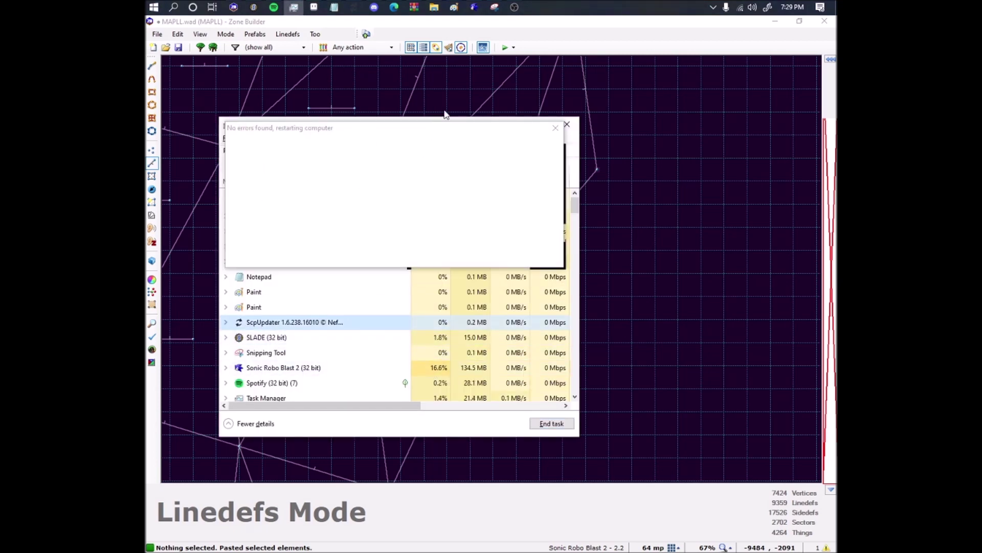
{"action": "left_click_drag", "start_coordinate": [446, 120], "coordinate": [506, 318]}
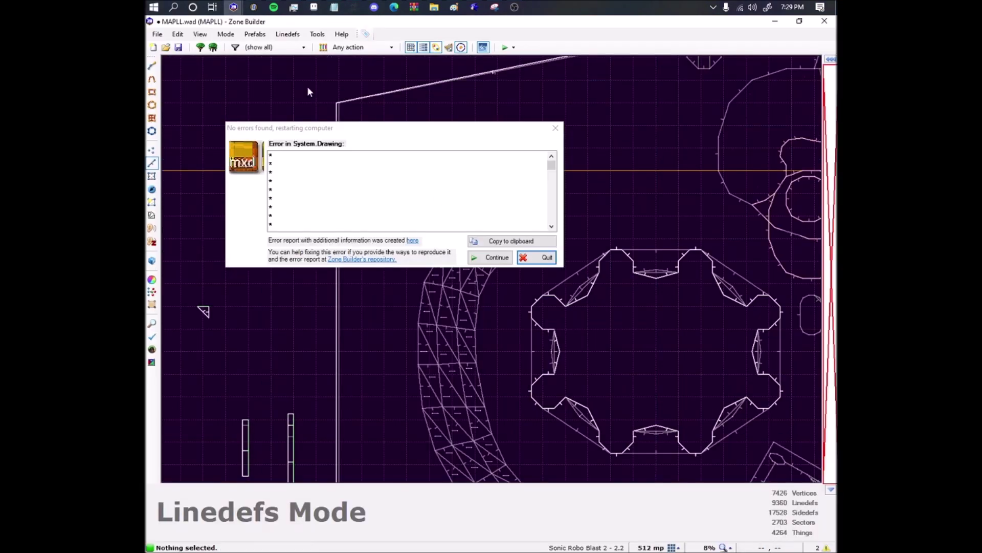
{"action": "left_click", "coordinate": [490, 259]}
{"action": "left_click", "coordinate": [490, 257]}
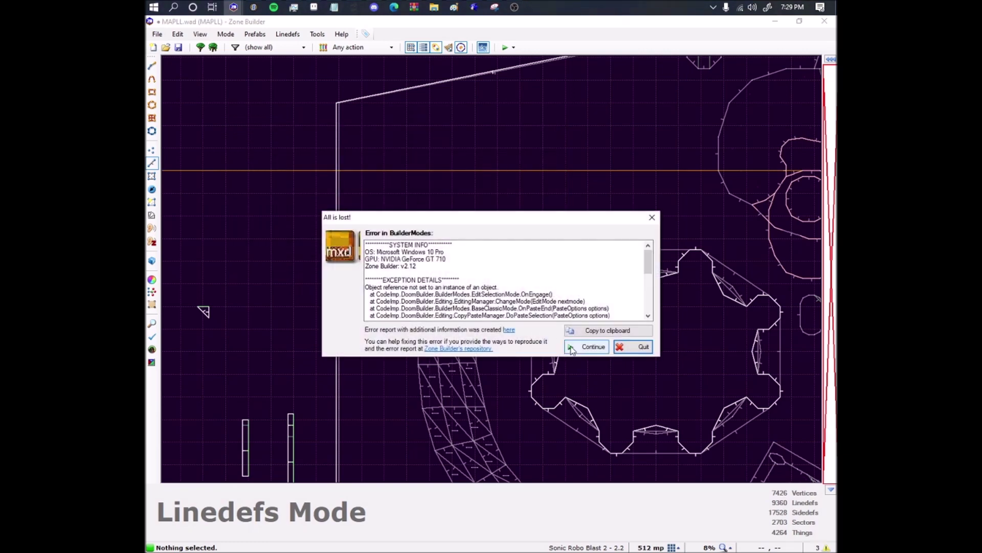
{"action": "left_click", "coordinate": [583, 347]}
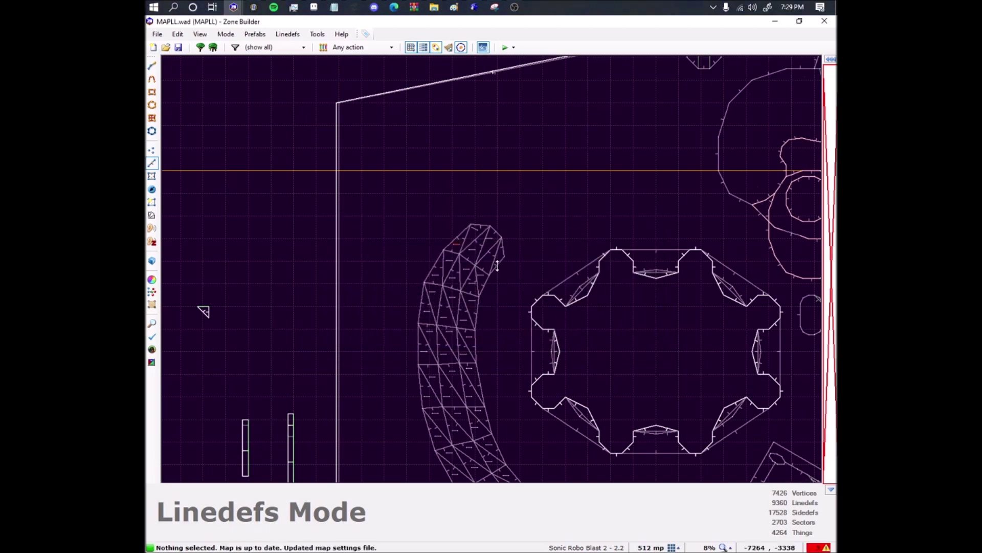
Save MAPLL.wad, switch to SLADE to check the archive and return to Zone Builder.
{"action": "left_click", "coordinate": [253, 7]}
{"action": "key", "text": "ctrl+s"}
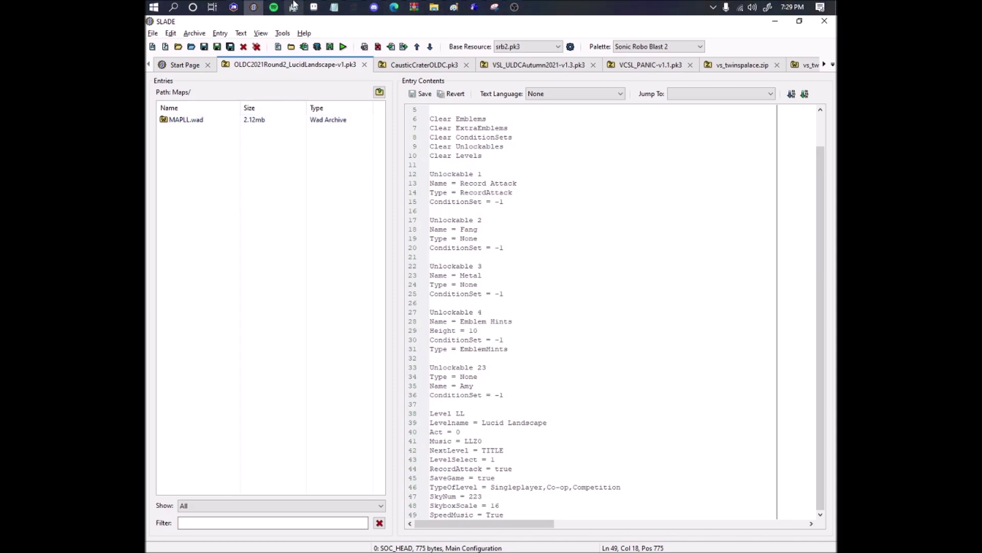
{"action": "mouse_move", "coordinate": [234, 7]}
{"action": "left_click", "coordinate": [414, 64]}
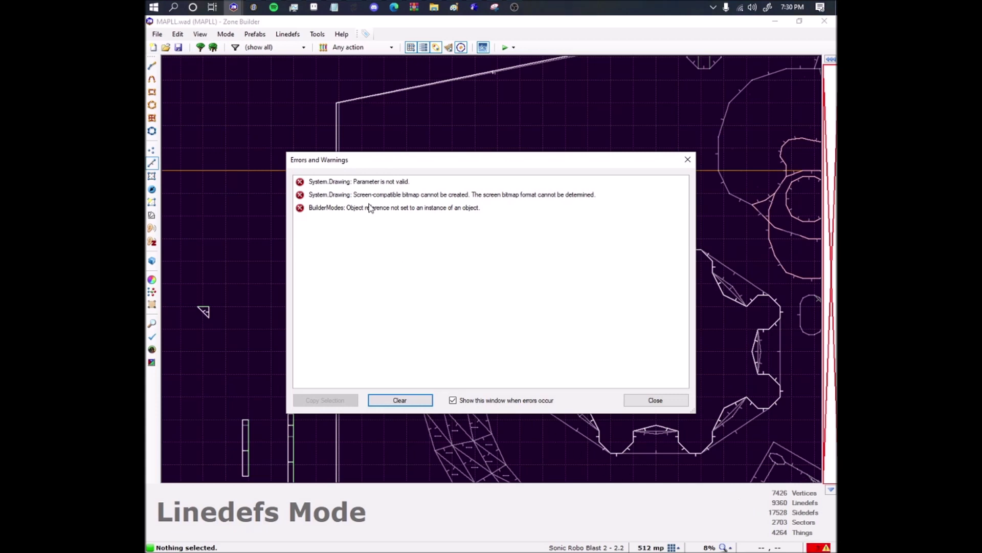
Clear the logged entries in the Errors and Warnings window and quit Zone Builder.
{"action": "left_click", "coordinate": [398, 404]}
{"action": "left_click", "coordinate": [636, 401]}
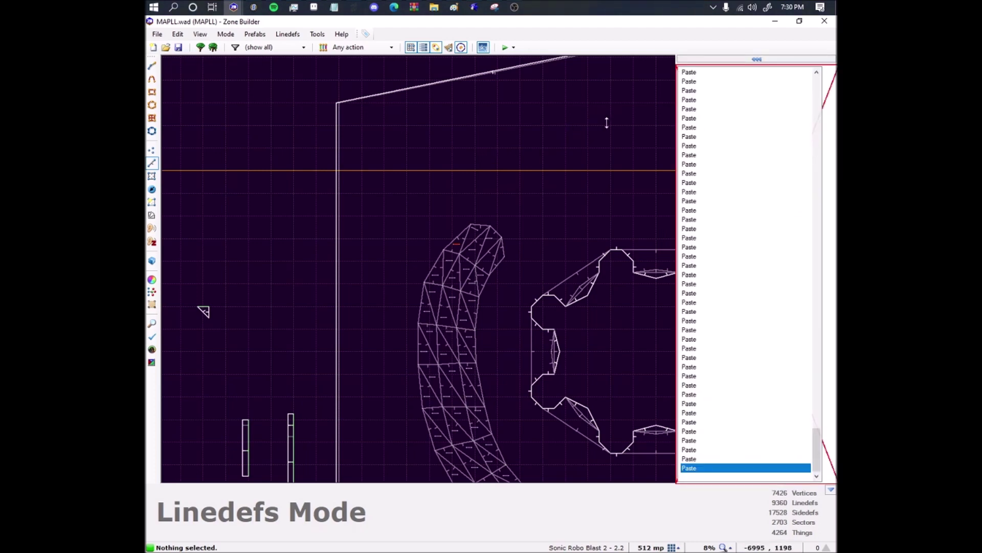
{"action": "left_click", "coordinate": [820, 26]}
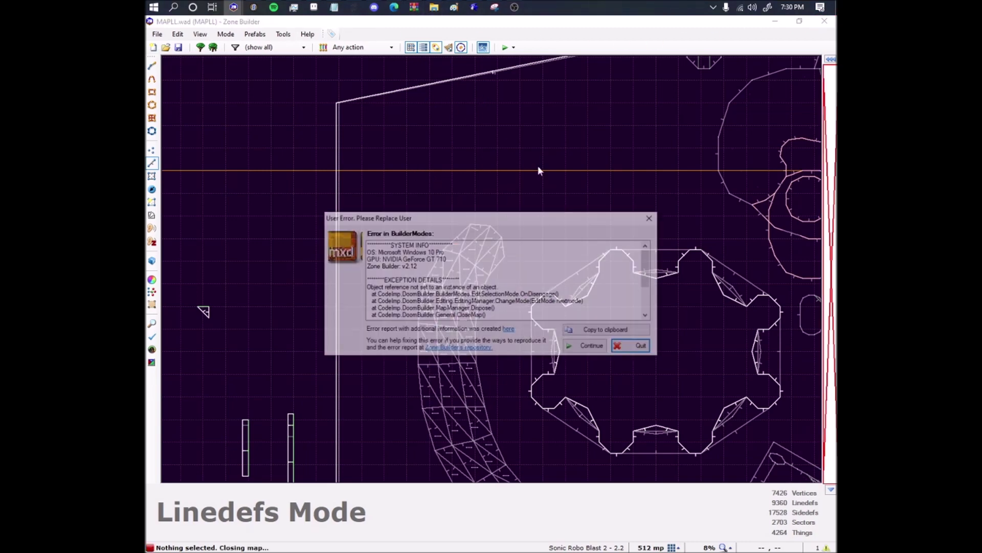
{"action": "left_click", "coordinate": [636, 342]}
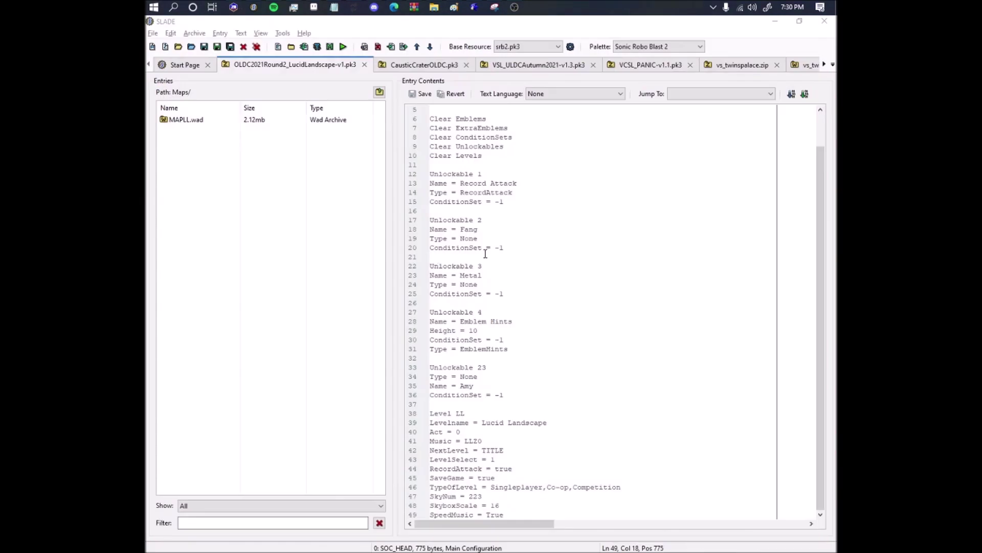
From SLADE, reopen the MAPLL.wad entry in Zone Builder and load map MAPLL with the Sonic Robo Blast 2 - 2.2 configuration.
{"action": "left_click", "coordinate": [237, 122]}
{"action": "right_click", "coordinate": [238, 121]}
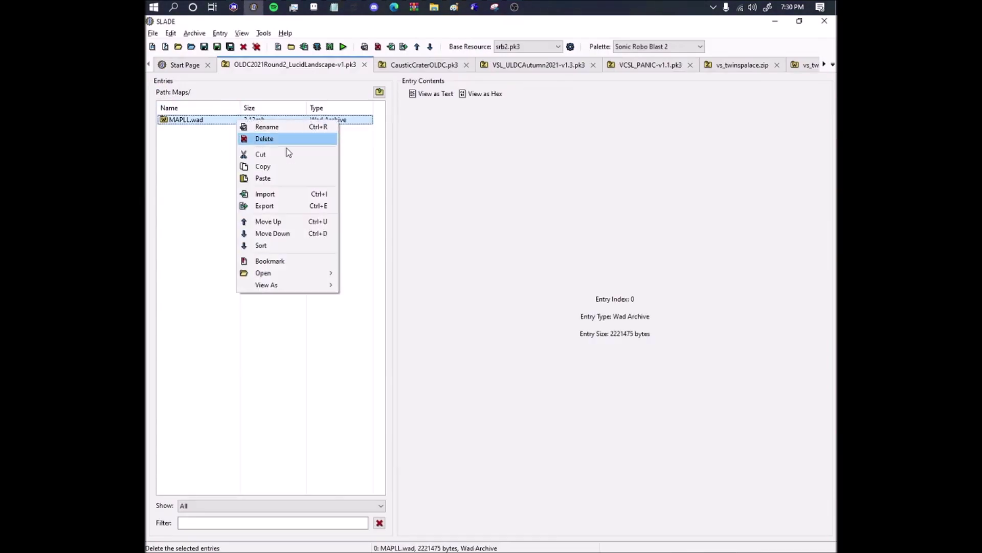
{"action": "mouse_move", "coordinate": [302, 274]}
{"action": "left_click", "coordinate": [383, 288]}
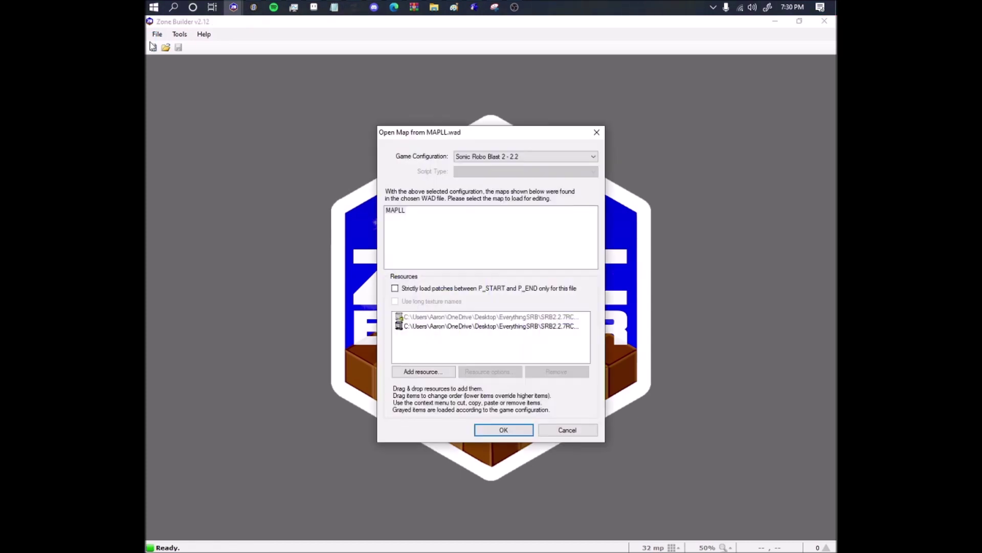
{"action": "left_click", "coordinate": [495, 435]}
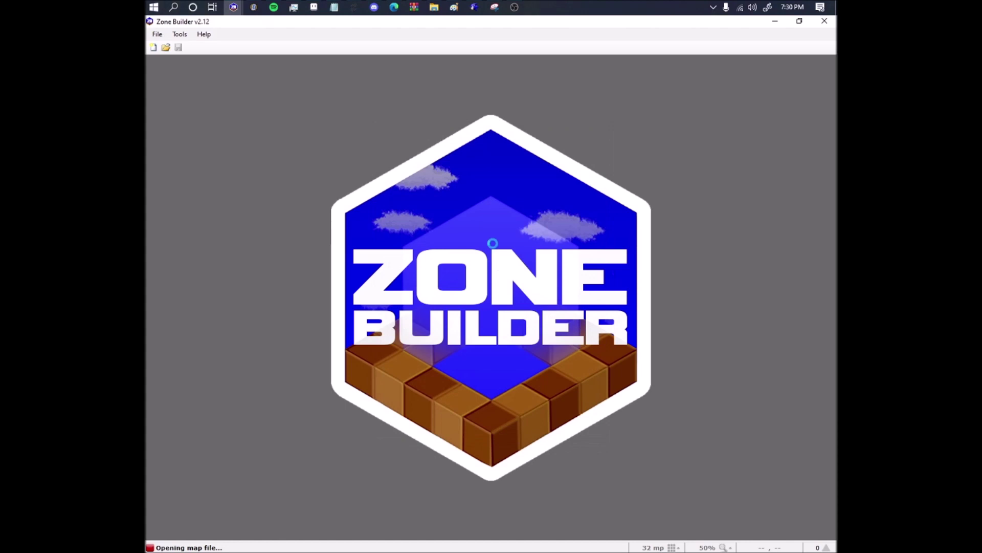
{"action": "left_click", "coordinate": [253, 7]}
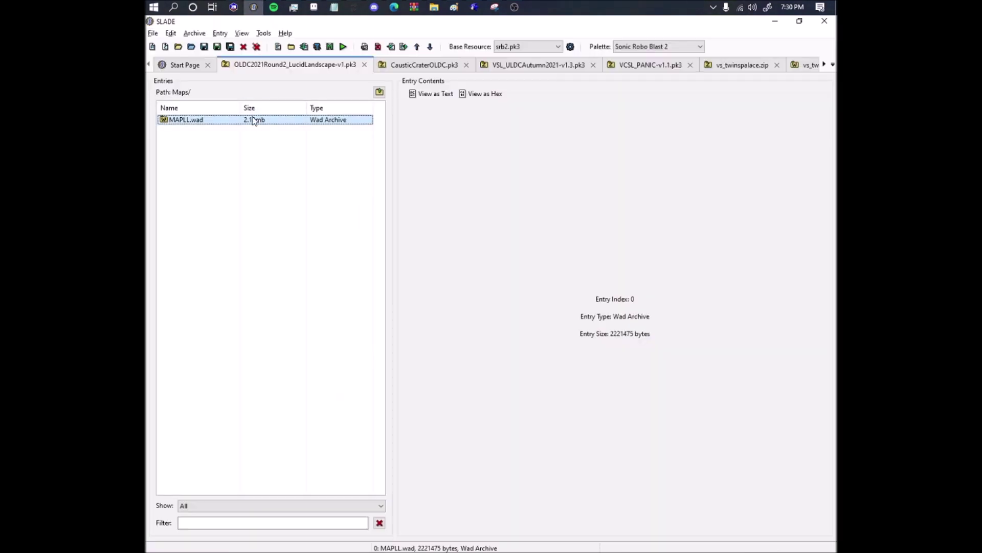
{"action": "left_click", "coordinate": [233, 7]}
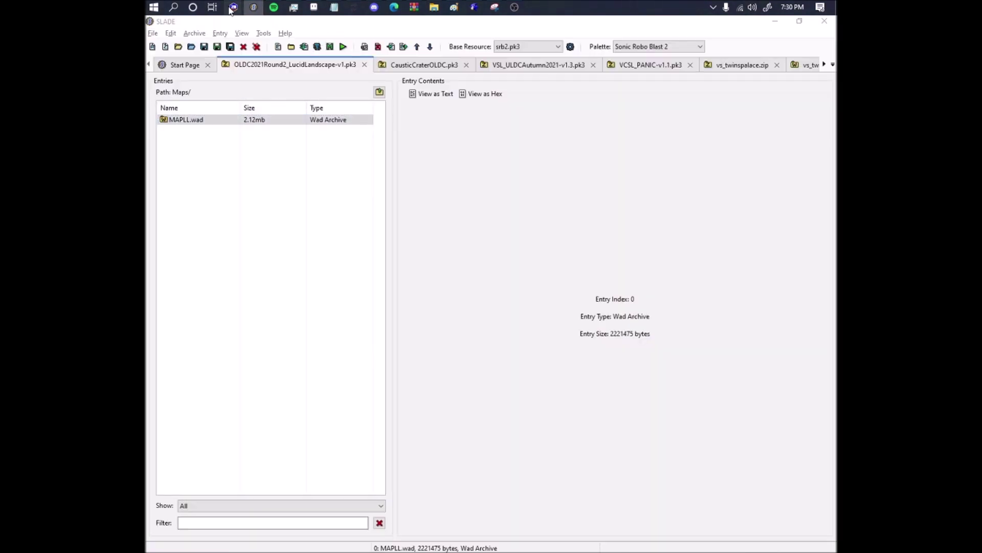
Set the map display to wireframe and switch to Linedefs mode at the terrain's northern end.
{"action": "left_click", "coordinate": [432, 82]}
{"action": "scroll", "coordinate": [425, 213], "scroll_direction": "down", "scroll_amount": 4}
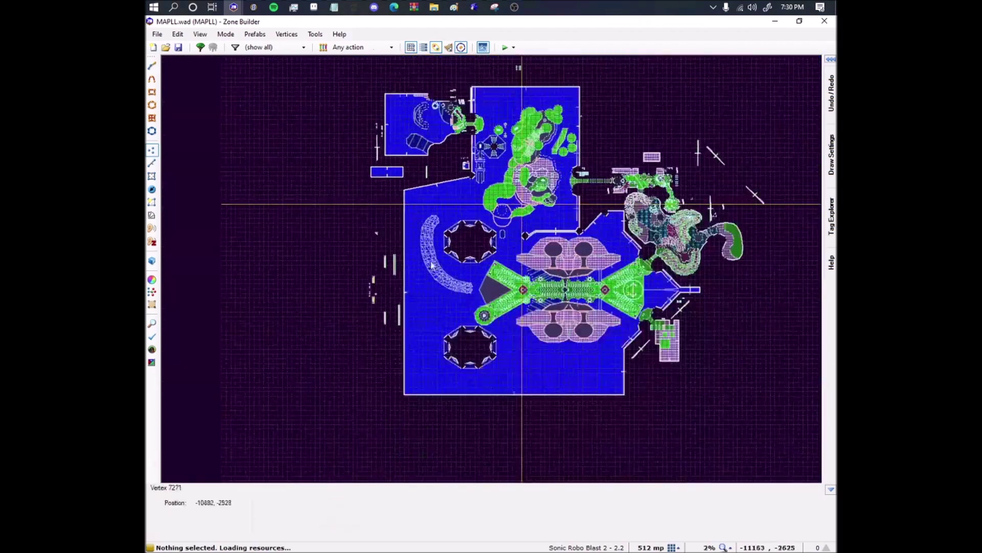
{"action": "scroll", "coordinate": [394, 82], "scroll_direction": "up", "scroll_amount": 6}
{"action": "left_click", "coordinate": [201, 34]}
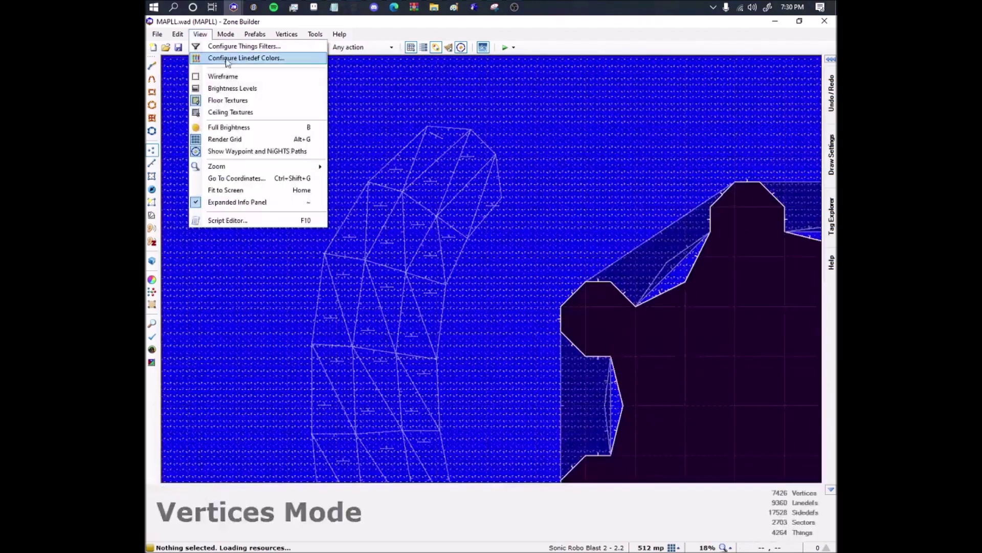
{"action": "left_click", "coordinate": [225, 74]}
{"action": "scroll", "coordinate": [435, 213], "scroll_direction": "up", "scroll_amount": 8}
{"action": "key", "text": "l"}
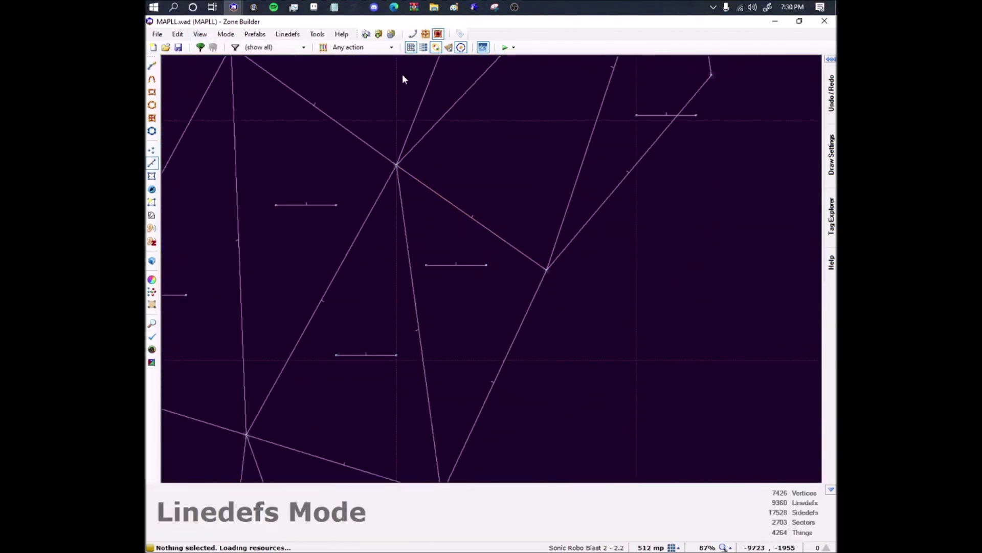
Move the short linedef crossing the outer edge fully inside the easternmost triangle and copy it.
{"action": "middle_click_drag", "start_coordinate": [598, 140], "coordinate": [500, 284]}
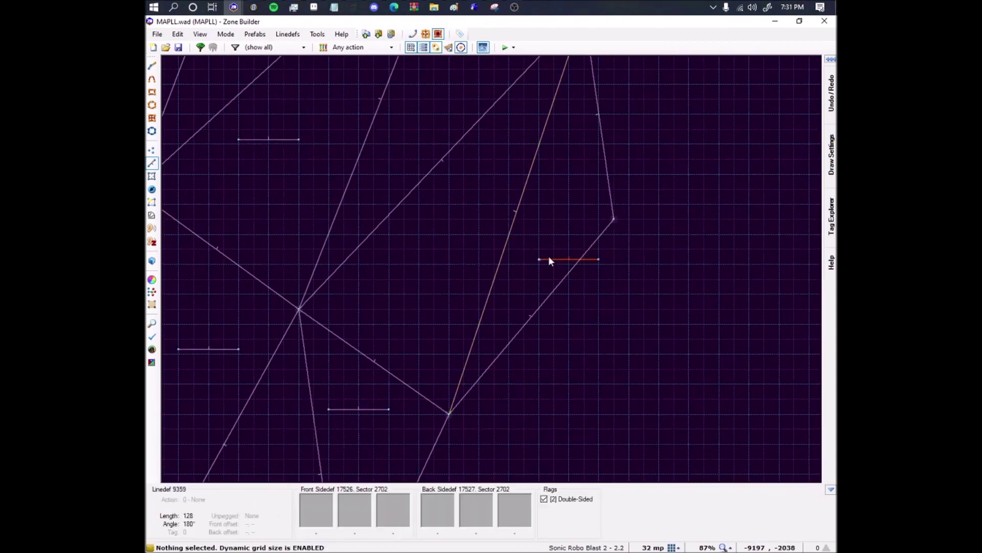
{"action": "right_click_drag", "start_coordinate": [550, 258], "coordinate": [549, 209]}
{"action": "left_click", "coordinate": [557, 204]}
{"action": "key", "text": "ctrl+c"}
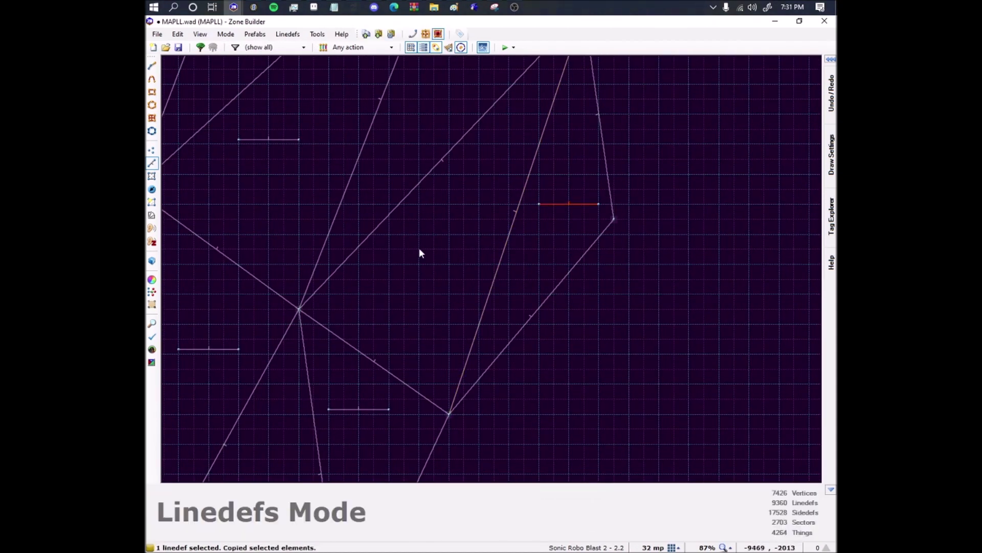
Paste a linedef copy into the empty triangle just west of the easternmost one.
{"action": "key", "text": "ctrl+v"}
{"action": "scroll", "coordinate": [433, 299], "scroll_direction": "down", "scroll_amount": 1}
{"action": "scroll", "coordinate": [433, 300], "scroll_direction": "down", "scroll_amount": 1}
{"action": "left_click", "coordinate": [471, 258]}
{"action": "scroll", "coordinate": [504, 235], "scroll_direction": "down", "scroll_amount": 3}
{"action": "middle_click_drag", "start_coordinate": [614, 244], "coordinate": [492, 228]}
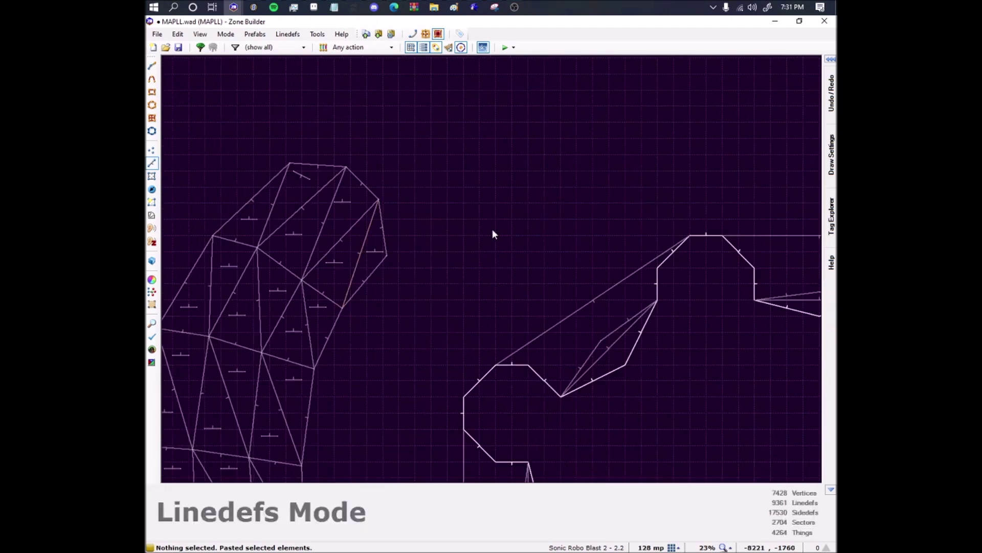
Paste several test copies of the linedef in the empty area east of the terrain and undo them.
{"action": "key", "text": "ctrl+v"}
{"action": "left_click", "coordinate": [484, 164]}
{"action": "key", "text": "ctrl+v"}
{"action": "left_click", "coordinate": [486, 170]}
{"action": "scroll", "coordinate": [513, 190], "scroll_direction": "down", "scroll_amount": 3}
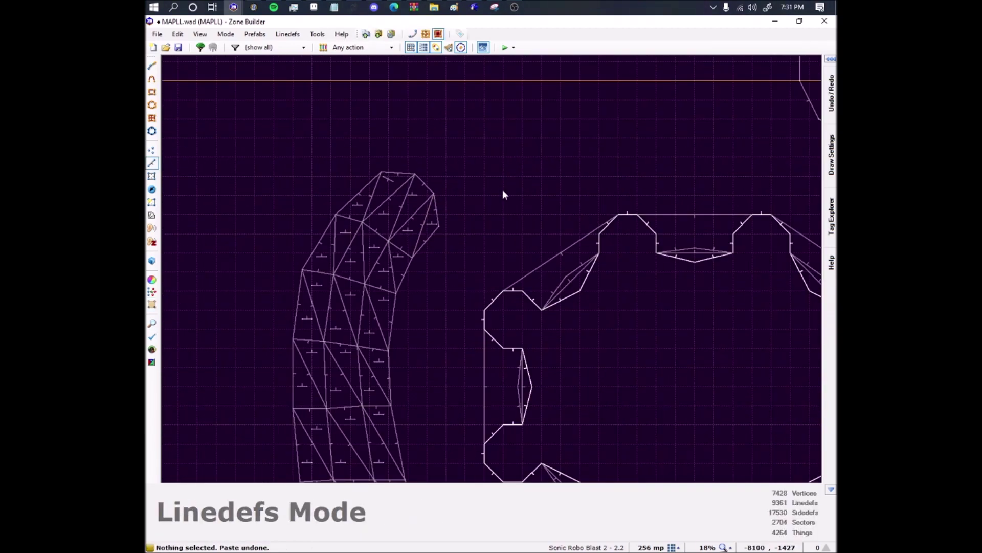
{"action": "key", "text": "ctrl+v"}
{"action": "key", "text": "Escape"}
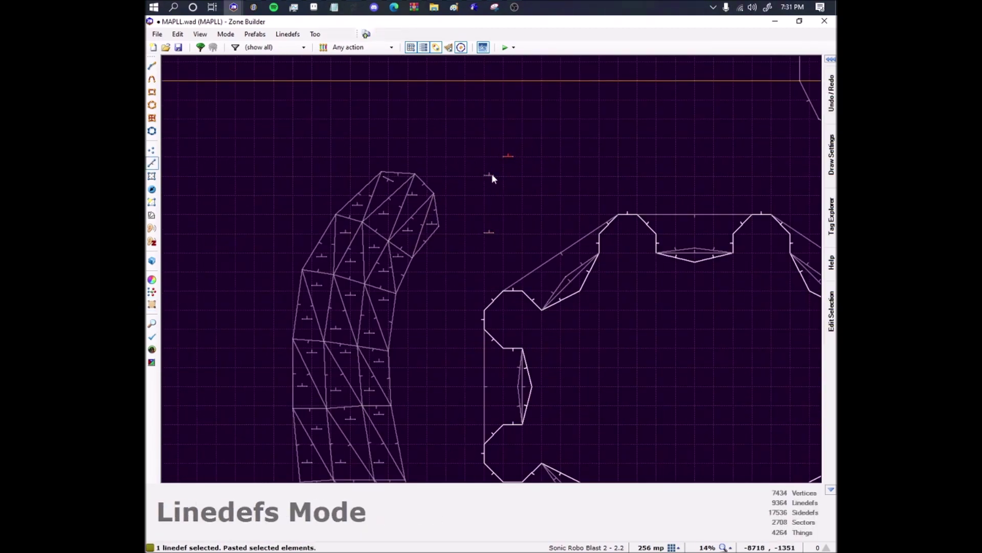
{"action": "scroll", "coordinate": [497, 186], "scroll_direction": "up", "scroll_amount": 7}
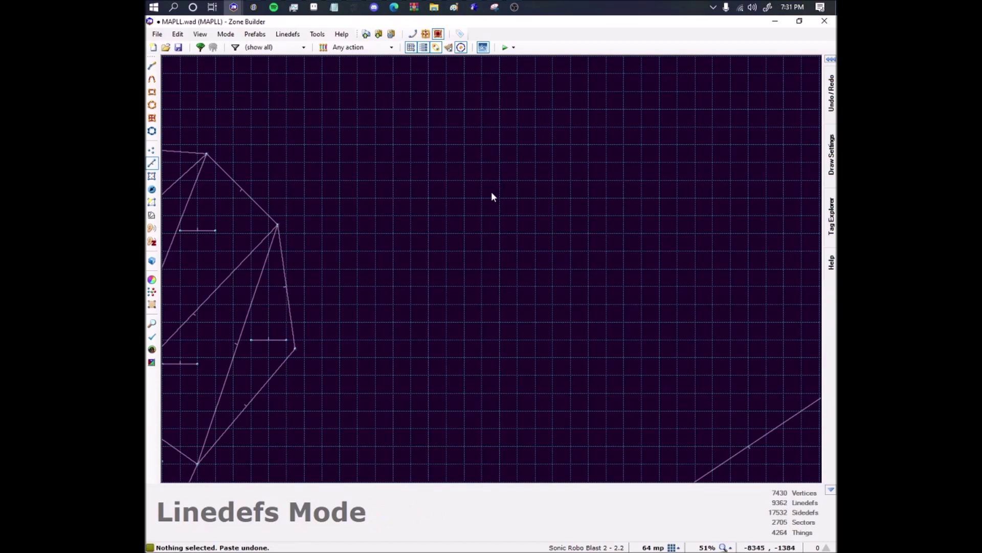
{"action": "scroll", "coordinate": [259, 243], "scroll_direction": "down", "scroll_amount": 12}
{"action": "scroll", "coordinate": [509, 226], "scroll_direction": "up", "scroll_amount": 6}
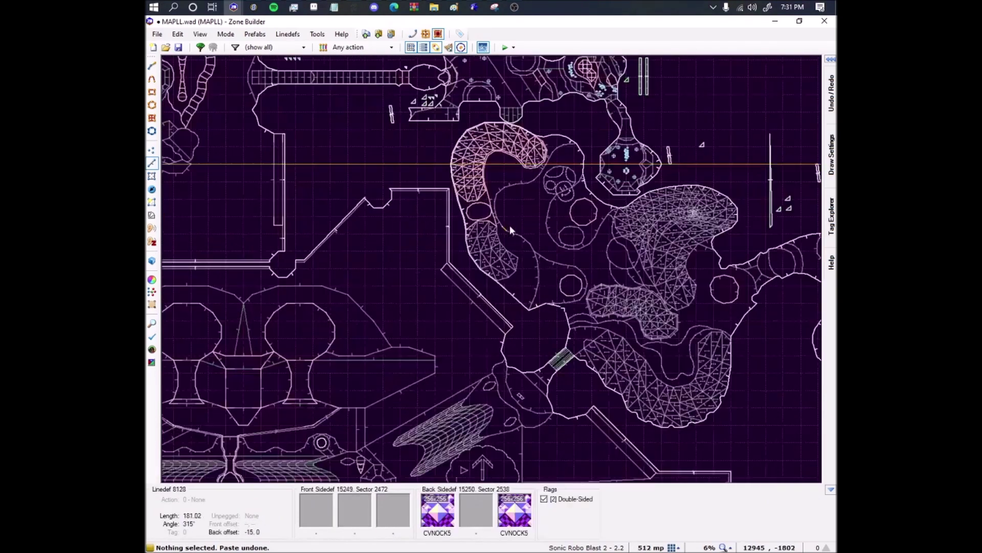
Save the map and switch to Things mode at the triangulated terrain's northern end.
{"action": "key", "text": "d"}
{"action": "scroll", "coordinate": [544, 245], "scroll_direction": "down", "scroll_amount": 4}
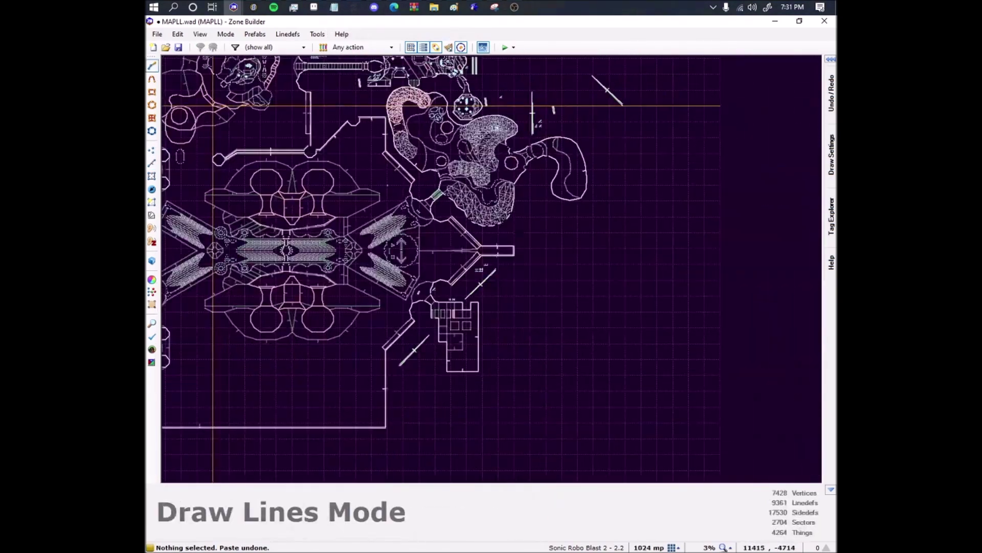
{"action": "scroll", "coordinate": [445, 272], "scroll_direction": "up", "scroll_amount": 10}
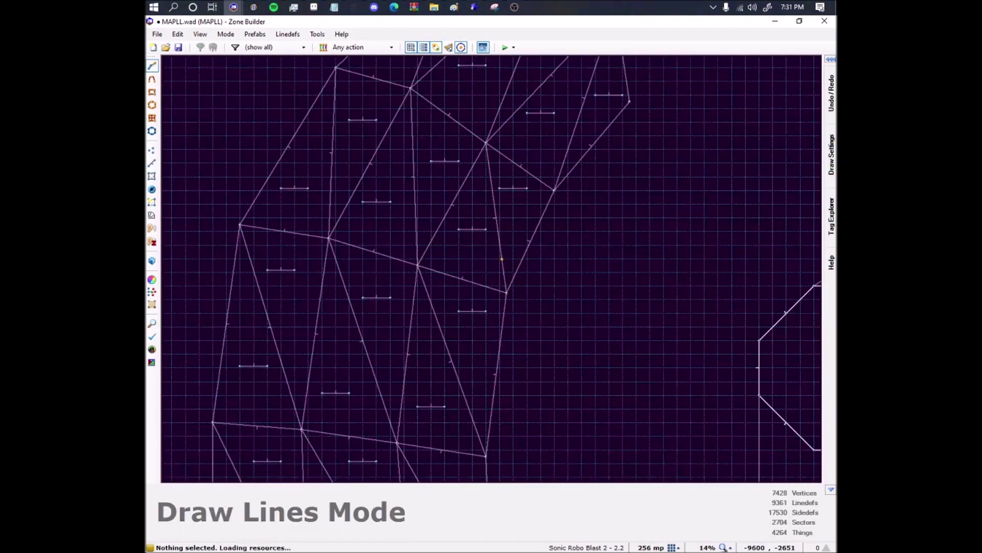
{"action": "key", "text": "t"}
{"action": "scroll", "coordinate": [474, 298], "scroll_direction": "down", "scroll_amount": 5}
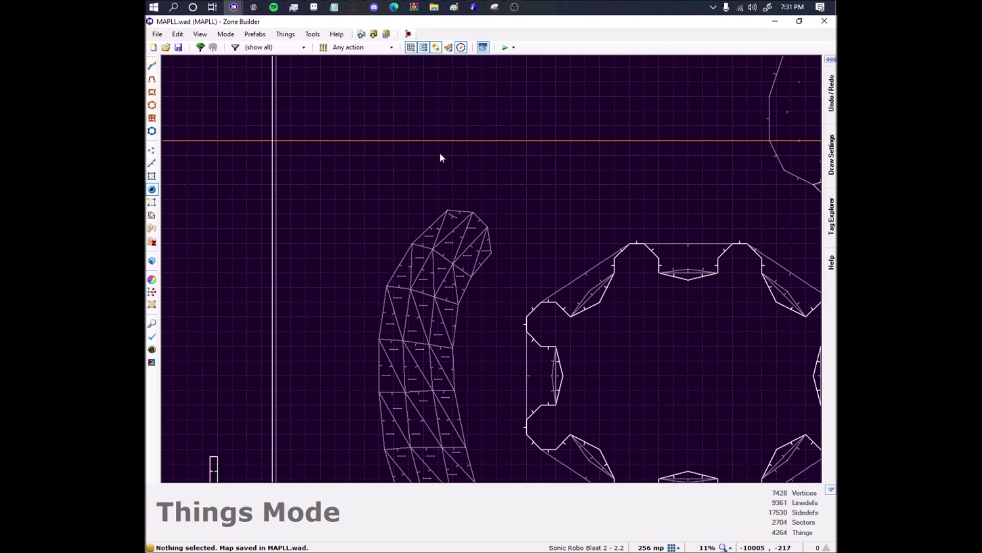
Check the triangulated terrain from its northern to its southeastern end for triangles without a control linedef.
{"action": "scroll", "coordinate": [435, 169], "scroll_direction": "down", "scroll_amount": 4}
{"action": "scroll", "coordinate": [423, 230], "scroll_direction": "up", "scroll_amount": 6}
{"action": "scroll", "coordinate": [440, 274], "scroll_direction": "down", "scroll_amount": 4}
{"action": "middle_click_drag", "start_coordinate": [460, 473], "coordinate": [431, 312]}
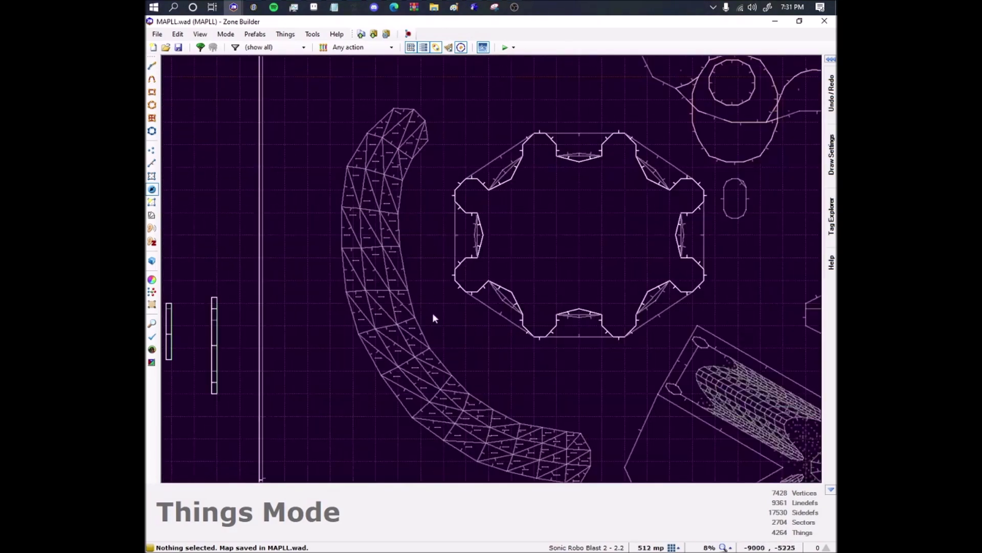
{"action": "middle_click_drag", "start_coordinate": [466, 376], "coordinate": [351, 273]}
{"action": "scroll", "coordinate": [463, 360], "scroll_direction": "up", "scroll_amount": 8}
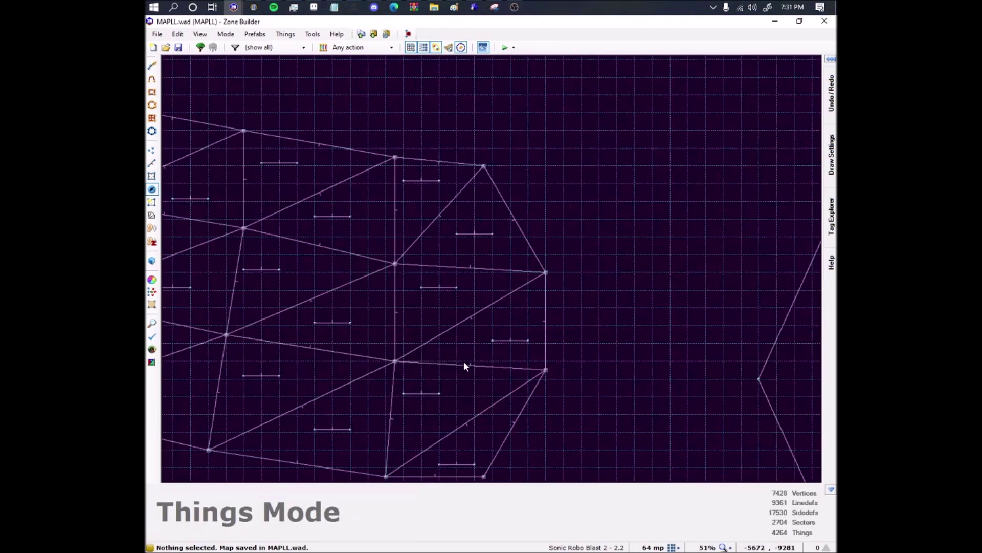
{"action": "scroll", "coordinate": [447, 376], "scroll_direction": "down", "scroll_amount": 8}
{"action": "middle_click_drag", "start_coordinate": [372, 237], "coordinate": [467, 383]}
{"action": "scroll", "coordinate": [400, 216], "scroll_direction": "up", "scroll_amount": 6}
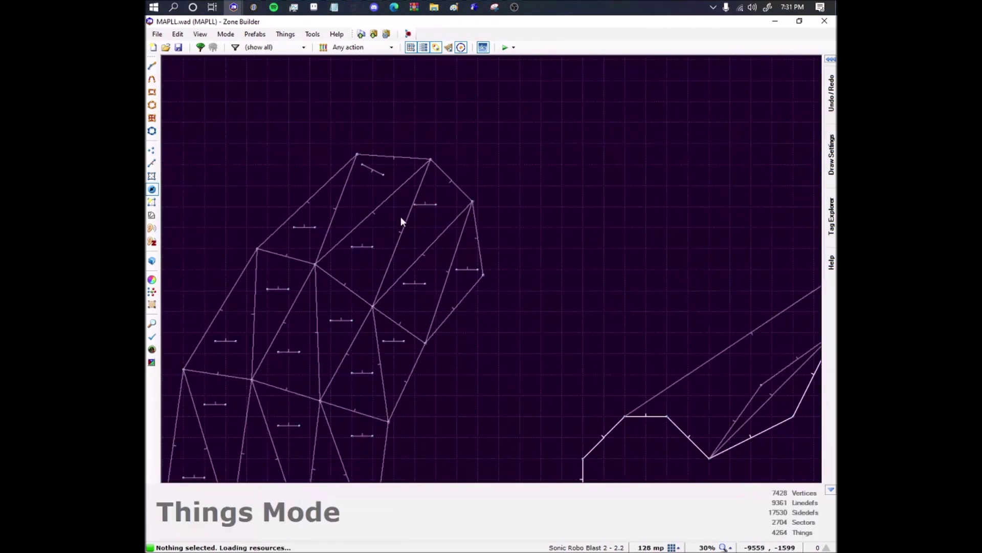
In Linedefs mode, select the first six control linedefs of the outer western strip in order, starting with the slanted one at the northern tip.
{"action": "key", "text": "l"}
{"action": "left_click", "coordinate": [365, 156]}
{"action": "middle_click_drag", "start_coordinate": [376, 212], "coordinate": [489, 152]}
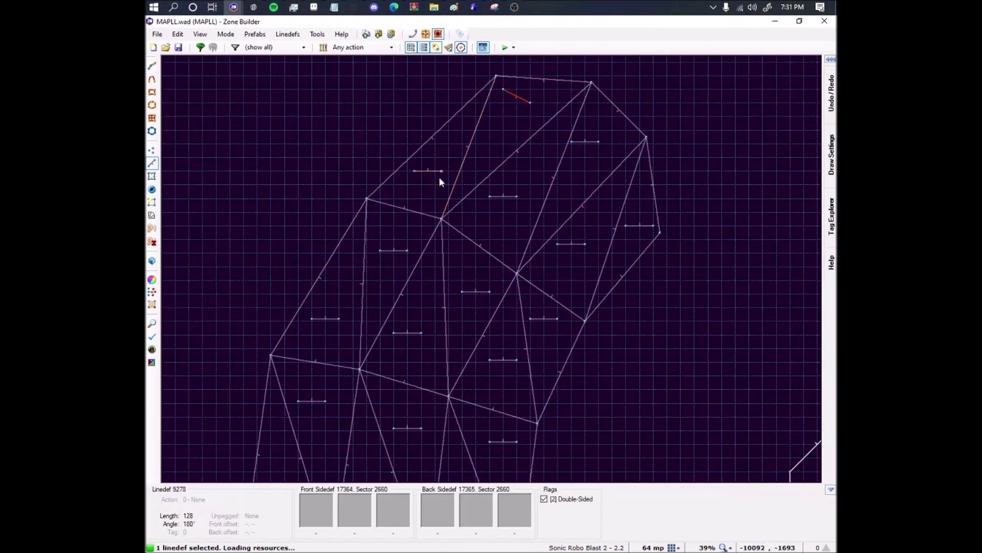
{"action": "left_click", "coordinate": [439, 177]}
{"action": "middle_click_drag", "start_coordinate": [449, 209], "coordinate": [424, 279]}
{"action": "left_click", "coordinate": [369, 316]}
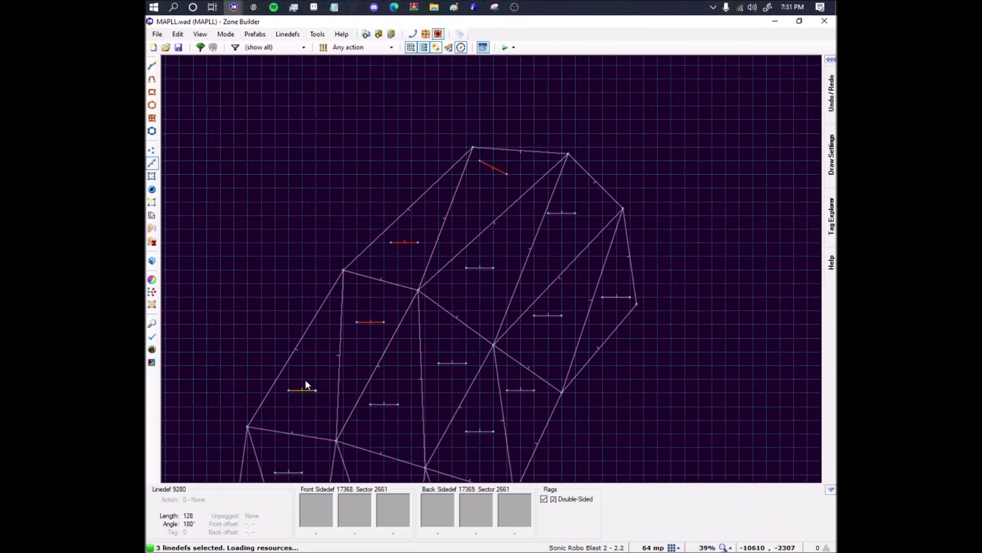
{"action": "left_click", "coordinate": [305, 381]}
{"action": "middle_click_drag", "start_coordinate": [344, 260], "coordinate": [399, 77]}
{"action": "left_click", "coordinate": [356, 300]}
{"action": "left_click", "coordinate": [321, 390]}
Add the control linedefs in the outer western strip's straight middle section to the selection, going south in order.
{"action": "middle_click_drag", "start_coordinate": [321, 392], "coordinate": [359, 173]}
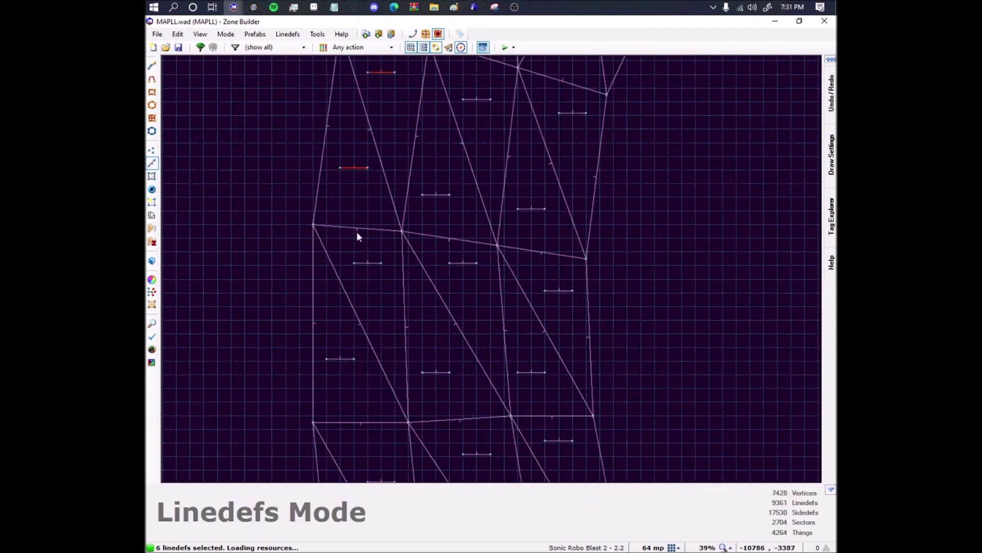
{"action": "left_click", "coordinate": [369, 262]}
{"action": "left_click", "coordinate": [340, 359]}
{"action": "middle_click_drag", "start_coordinate": [375, 416], "coordinate": [311, 194]}
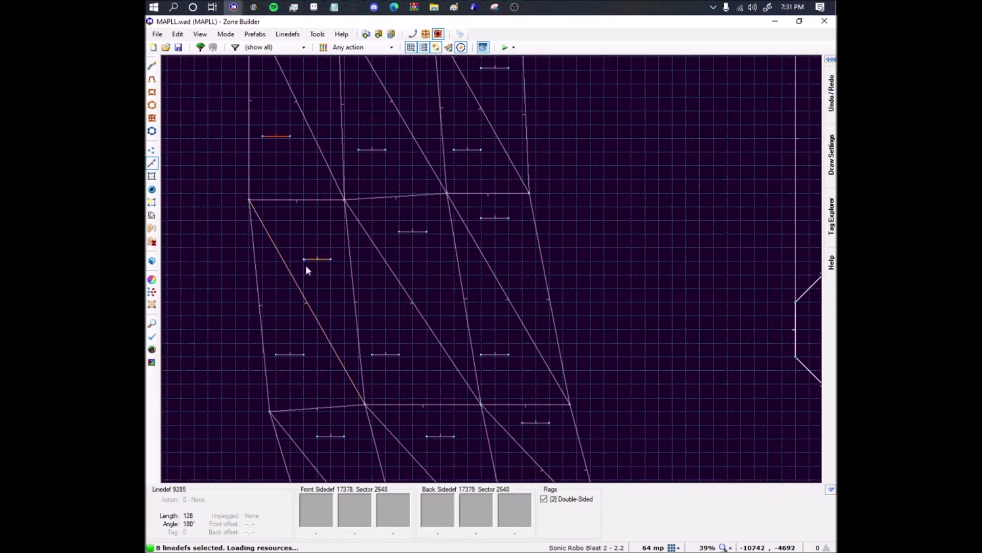
{"action": "left_click", "coordinate": [306, 264]}
{"action": "left_click", "coordinate": [295, 353]}
{"action": "middle_click_drag", "start_coordinate": [269, 470], "coordinate": [282, 371]}
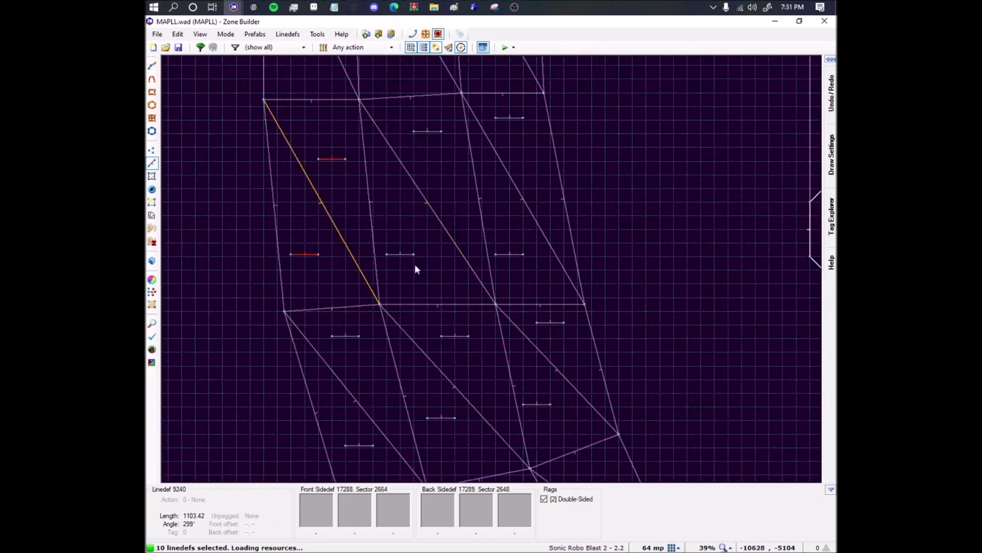
{"action": "middle_click_drag", "start_coordinate": [357, 367], "coordinate": [424, 276]}
{"action": "left_click", "coordinate": [416, 249]}
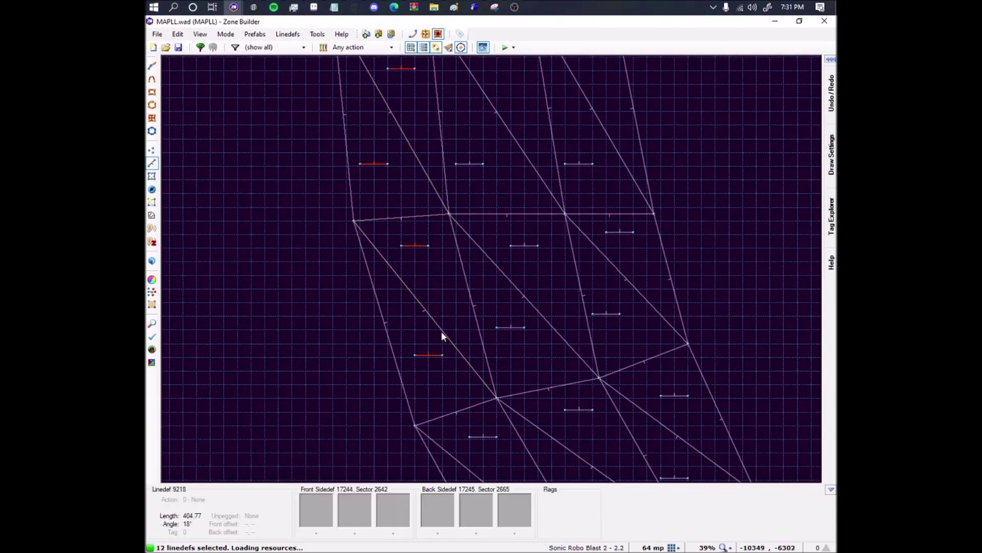
Extend the selection in order with the outer strip's control linedefs around the terrain's southwestern bend.
{"action": "key", "text": "l"}
{"action": "left_click", "coordinate": [433, 398]}
{"action": "middle_click_drag", "start_coordinate": [523, 440], "coordinate": [393, 267]}
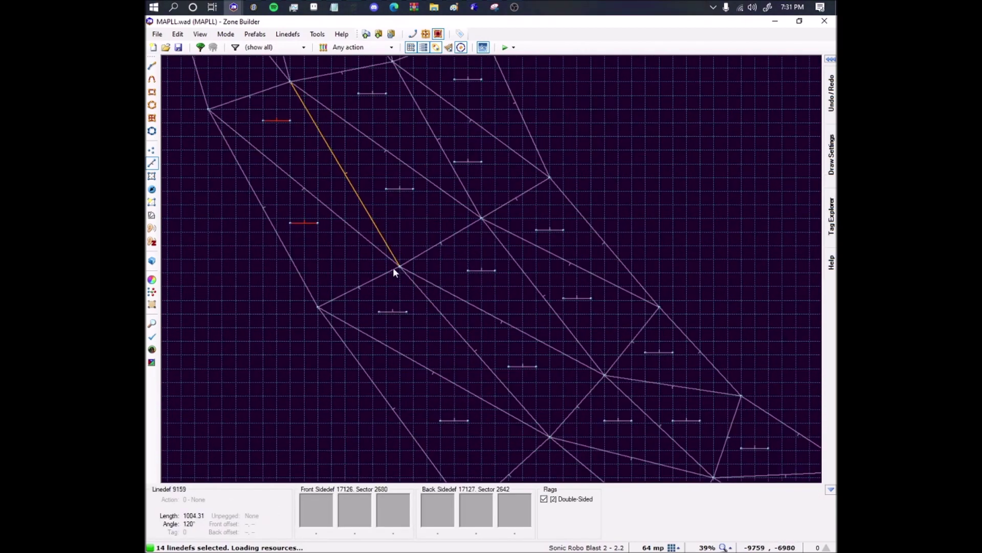
{"action": "left_click", "coordinate": [395, 318]}
{"action": "left_click", "coordinate": [457, 425]}
{"action": "middle_click_drag", "start_coordinate": [457, 425], "coordinate": [255, 228]}
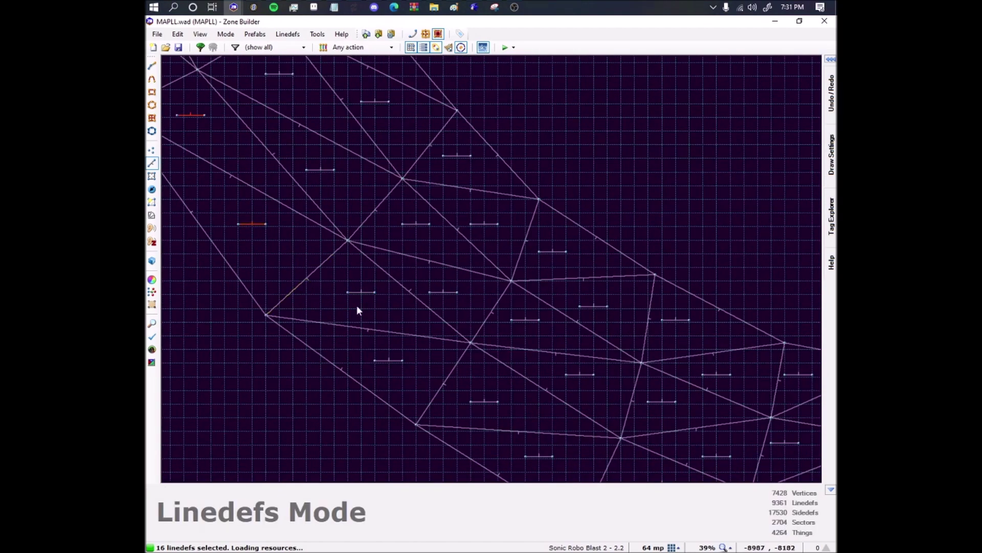
{"action": "left_click", "coordinate": [358, 304]}
{"action": "left_click", "coordinate": [389, 365]}
{"action": "left_click", "coordinate": [488, 405]}
{"action": "left_click", "coordinate": [540, 459]}
Add the remaining control linedefs along the terrain's southern edge up to its eastern tip, making 28 selected linedefs.
{"action": "middle_click_drag", "start_coordinate": [540, 458], "coordinate": [309, 244]}
{"action": "left_click", "coordinate": [431, 273]}
{"action": "left_click", "coordinate": [457, 325]}
{"action": "left_click", "coordinate": [541, 316]}
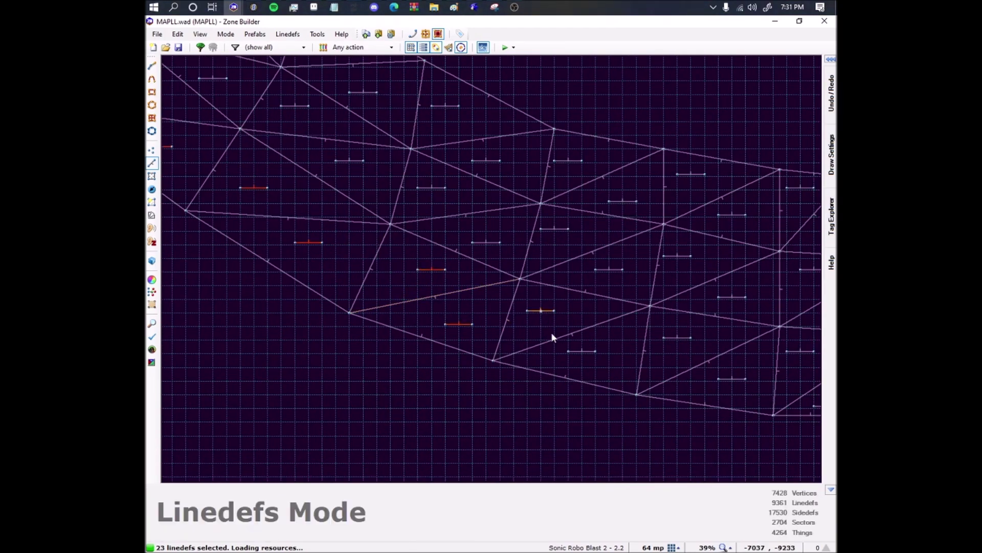
{"action": "left_click", "coordinate": [582, 353]}
{"action": "middle_click_drag", "start_coordinate": [582, 354], "coordinate": [274, 269]}
{"action": "left_click", "coordinate": [376, 256]}
{"action": "left_click", "coordinate": [424, 294]}
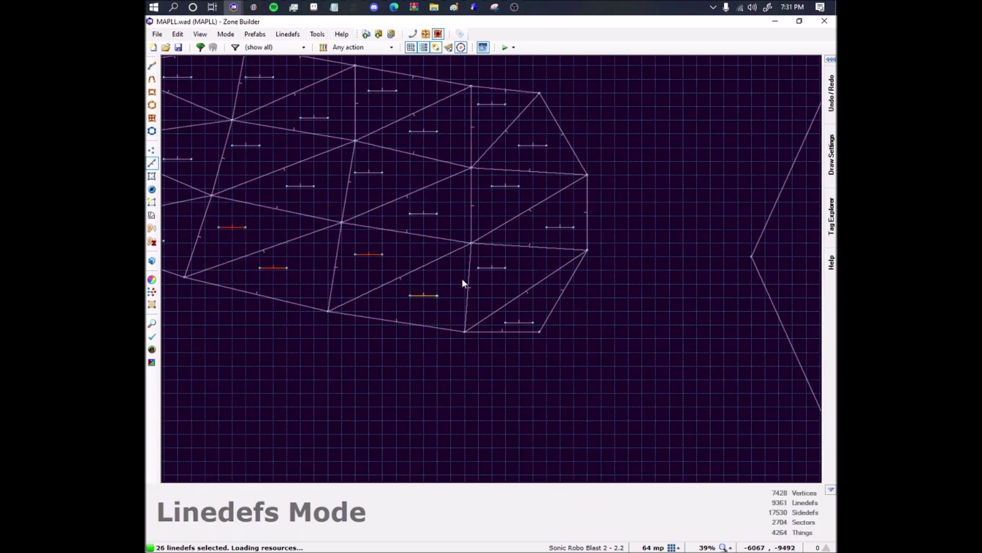
{"action": "left_click", "coordinate": [489, 268]}
{"action": "left_click", "coordinate": [517, 322]}
Open the properties of the 28 selected linedefs and set their front side texture offsets to 7001 and 7002.
{"action": "scroll", "coordinate": [343, 158], "scroll_direction": "down", "scroll_amount": 5}
{"action": "middle_click_drag", "start_coordinate": [271, 77], "coordinate": [379, 235]}
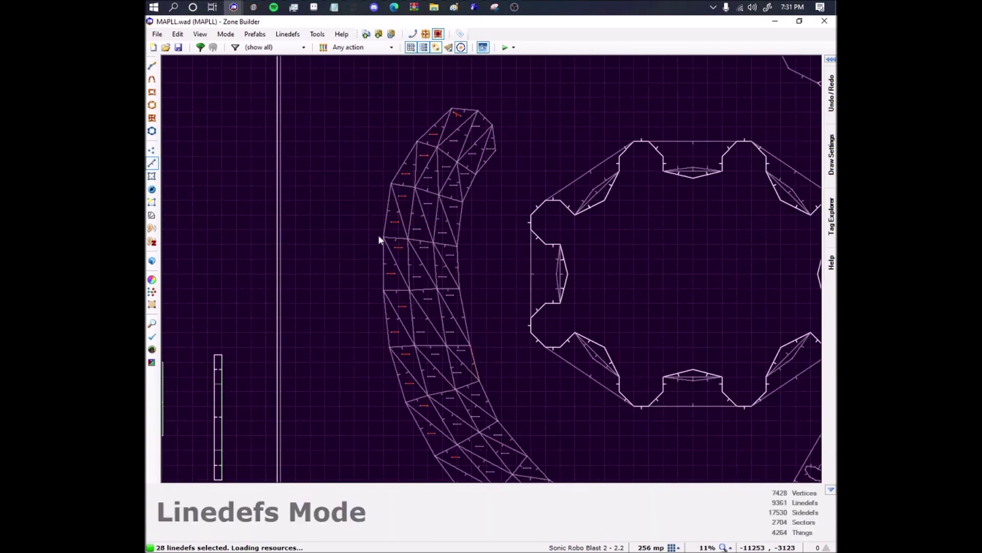
{"action": "scroll", "coordinate": [463, 121], "scroll_direction": "up", "scroll_amount": 3}
{"action": "right_click", "coordinate": [476, 104]}
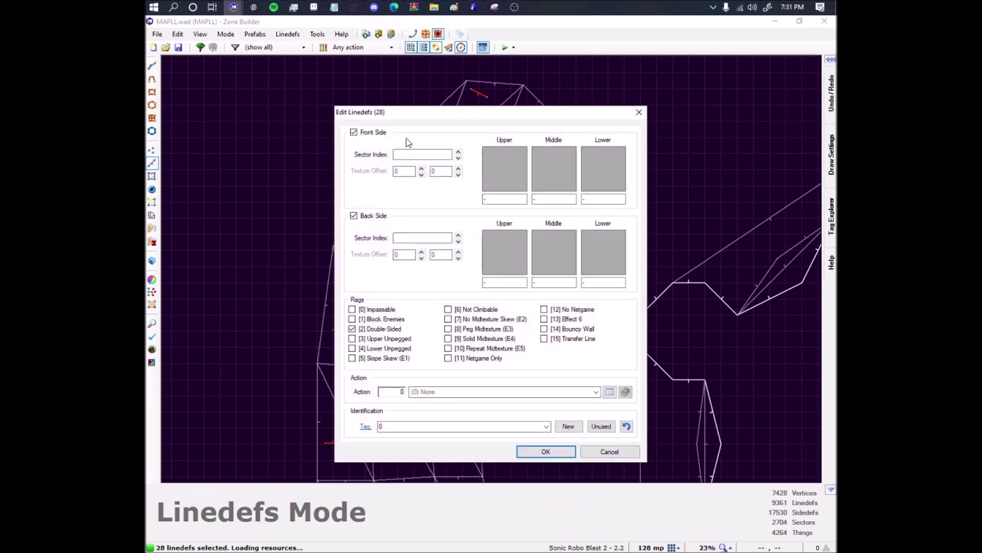
{"action": "left_click", "coordinate": [797, 174]}
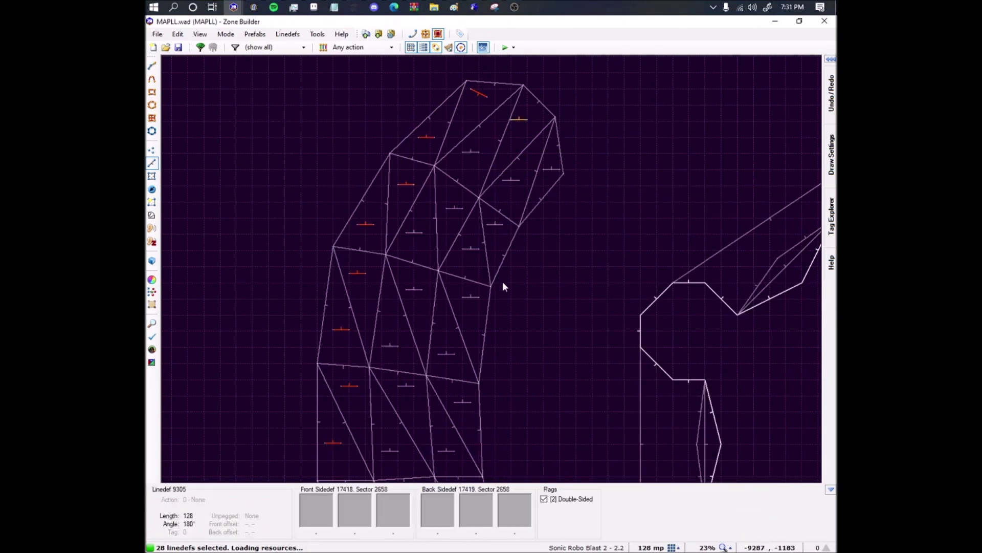
{"action": "middle_click_drag", "start_coordinate": [473, 102], "coordinate": [456, 265]}
{"action": "scroll", "coordinate": [456, 265], "scroll_direction": "up", "scroll_amount": 5}
{"action": "right_click", "coordinate": [477, 232]}
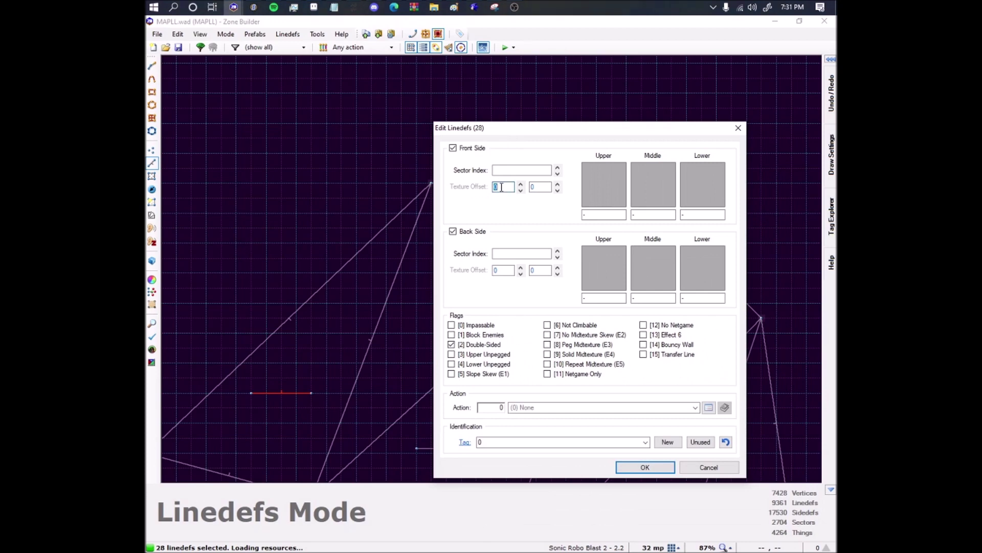
{"action": "type", "text": "7001"}
{"action": "left_click", "coordinate": [543, 188]}
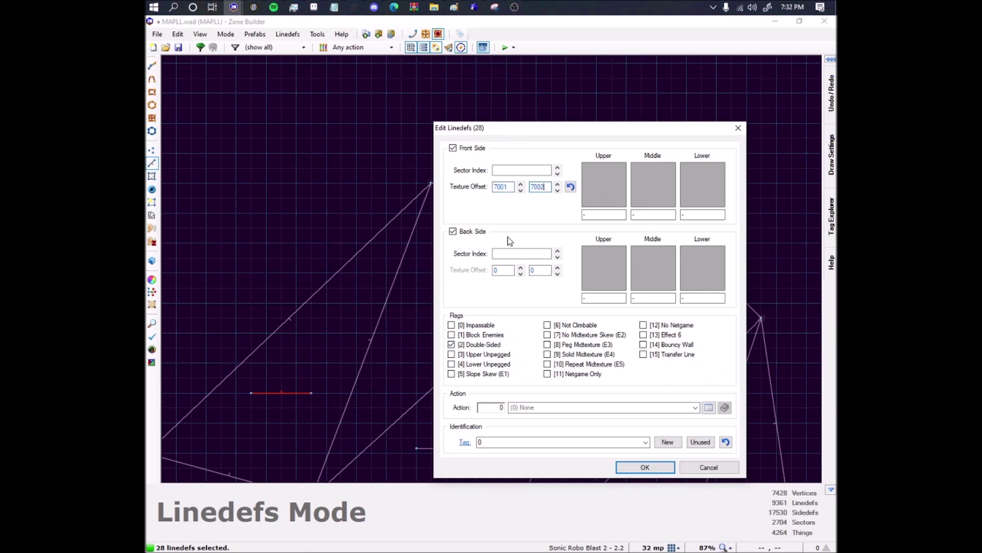
Set tag 7003 and action 704 (Slope Frontside Floor by 3 Tagged Vertex Things), enable Use tag and offsets, and apply.
{"action": "left_click", "coordinate": [505, 441]}
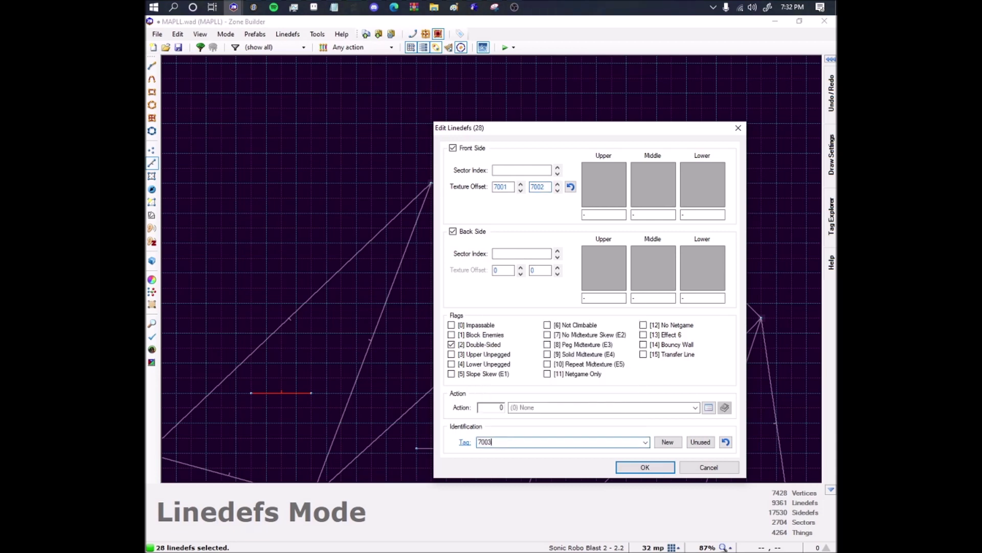
{"action": "type", "text": "704"}
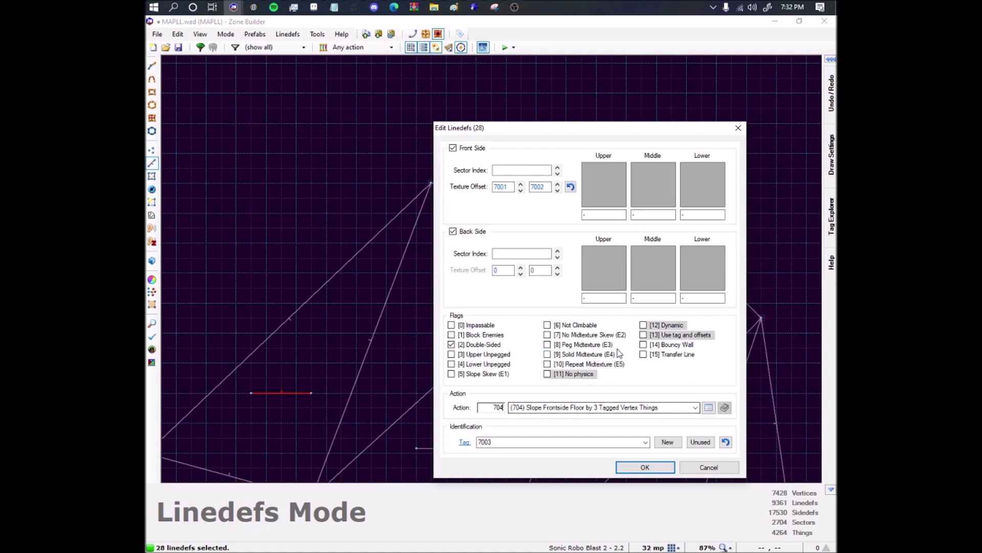
{"action": "left_click", "coordinate": [656, 335]}
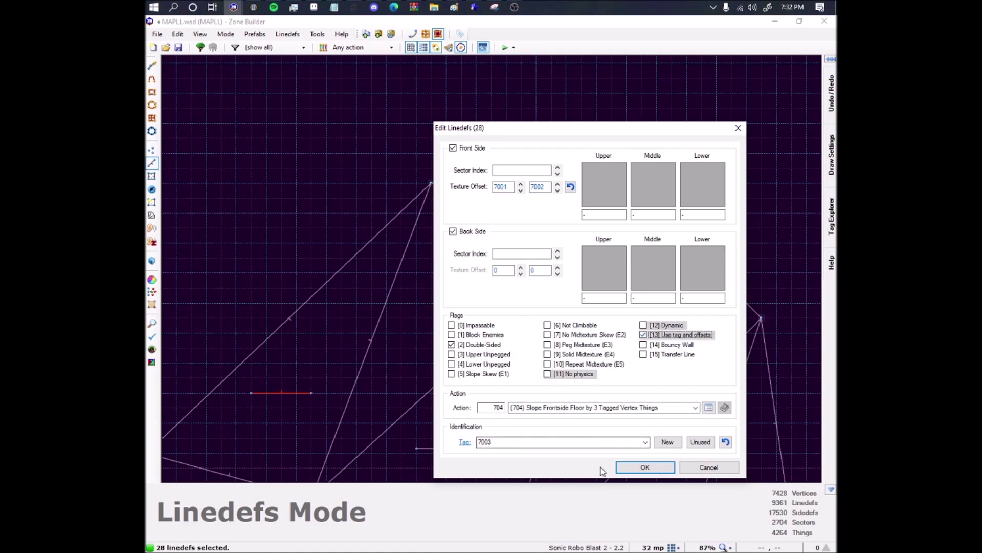
{"action": "left_click", "coordinate": [621, 468]}
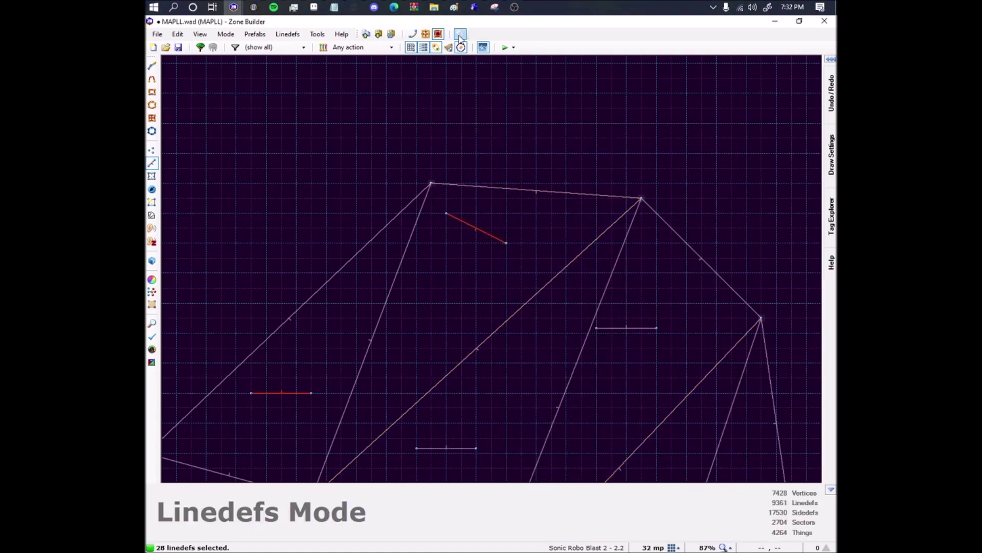
Increment the selected linedefs' horizontal front side texture offset with +++1, and edit their vertical front side offset.
{"action": "right_click", "coordinate": [471, 218]}
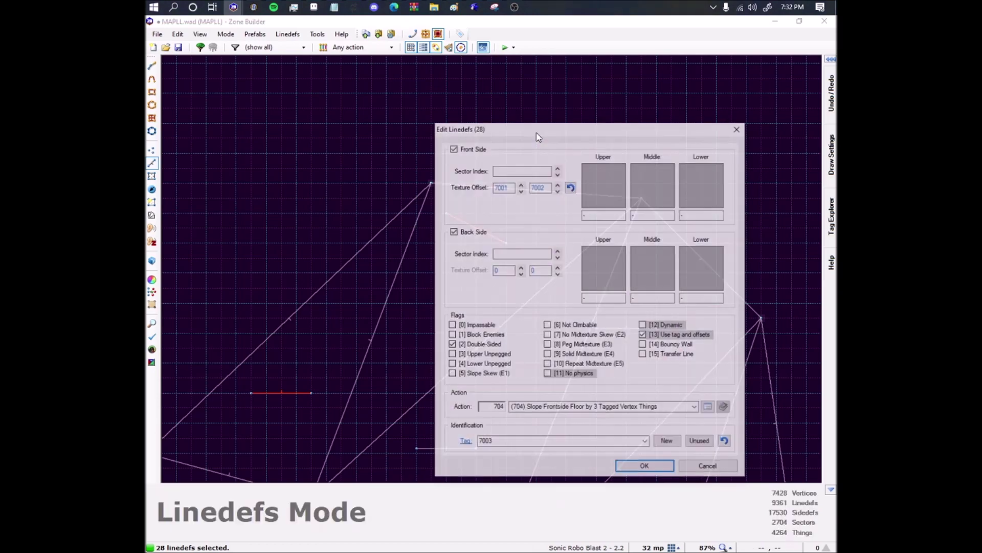
{"action": "double_click", "coordinate": [509, 187]}
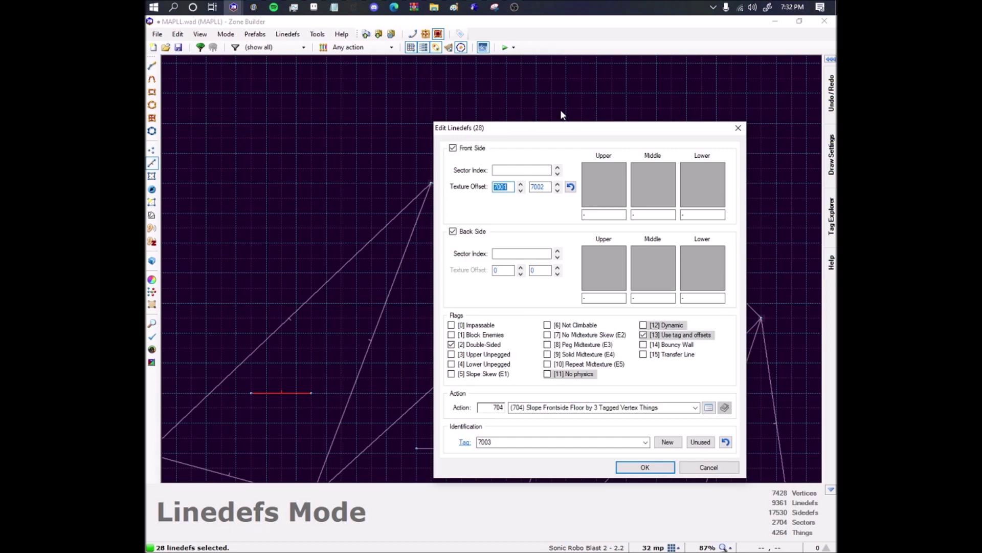
{"action": "type", "text": "+++1"}
{"action": "key", "text": "Return"}
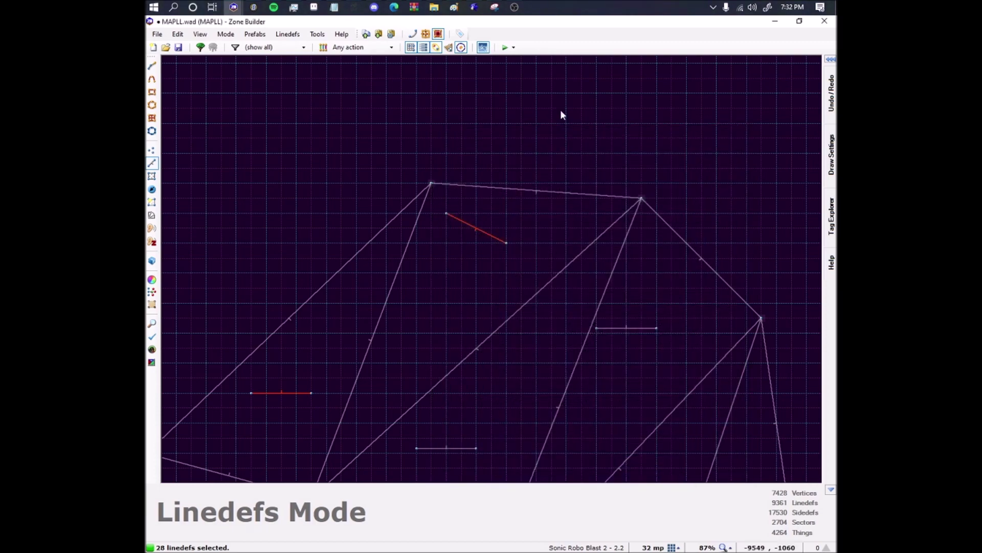
{"action": "right_click", "coordinate": [477, 237]}
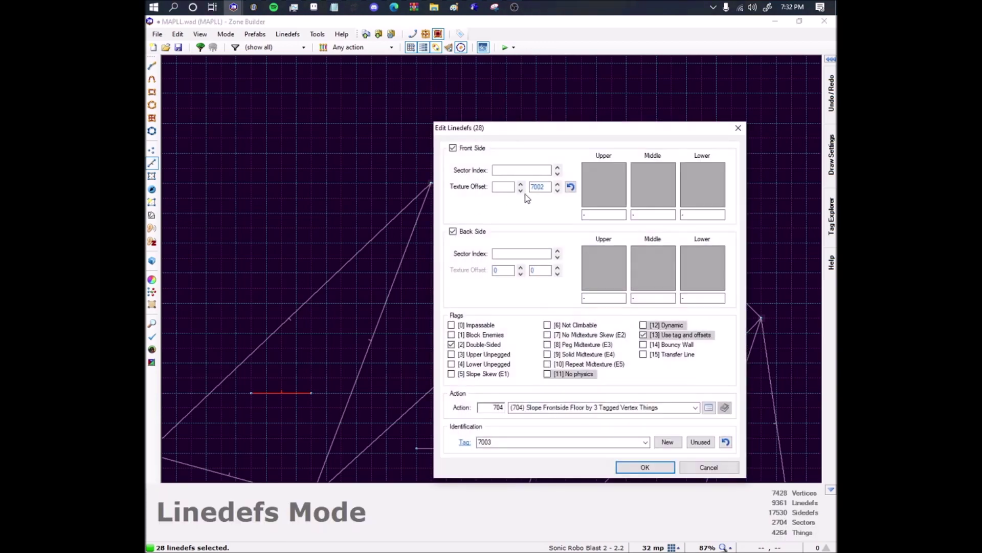
{"action": "double_click", "coordinate": [540, 187]}
{"action": "key", "text": "Return"}
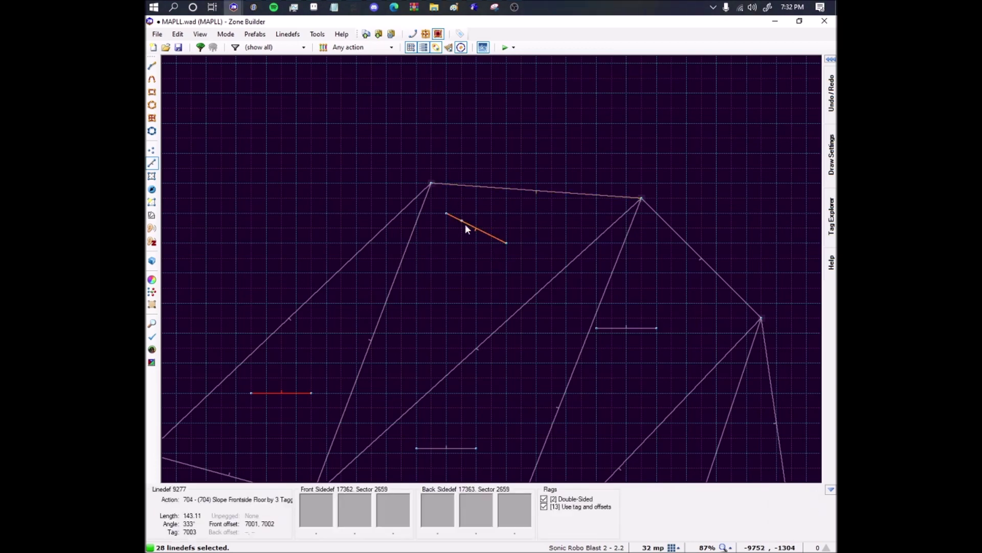
Create a tag range for the 28 selected linedefs with start tag 7003.
{"action": "left_click", "coordinate": [461, 34]}
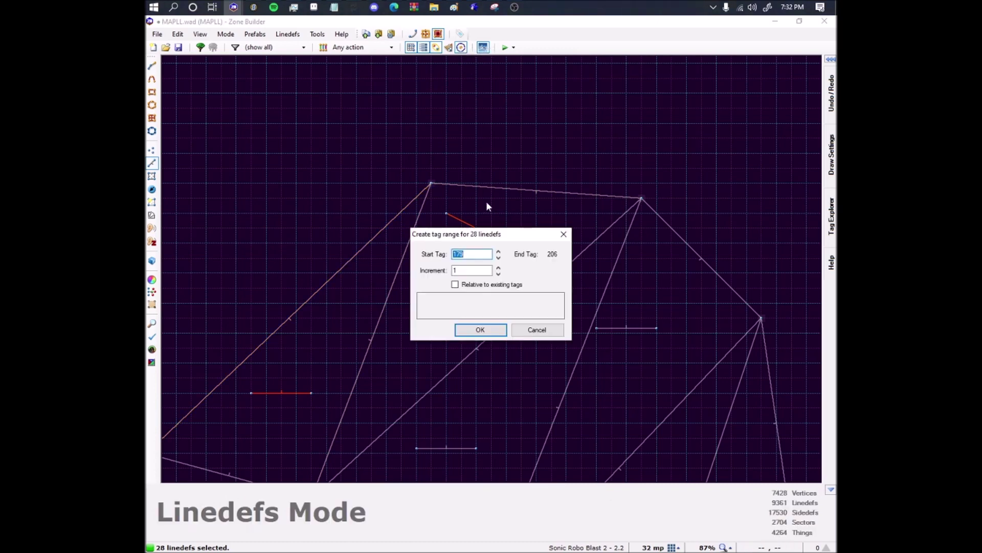
{"action": "type", "text": "7003"}
{"action": "key", "text": "Return"}
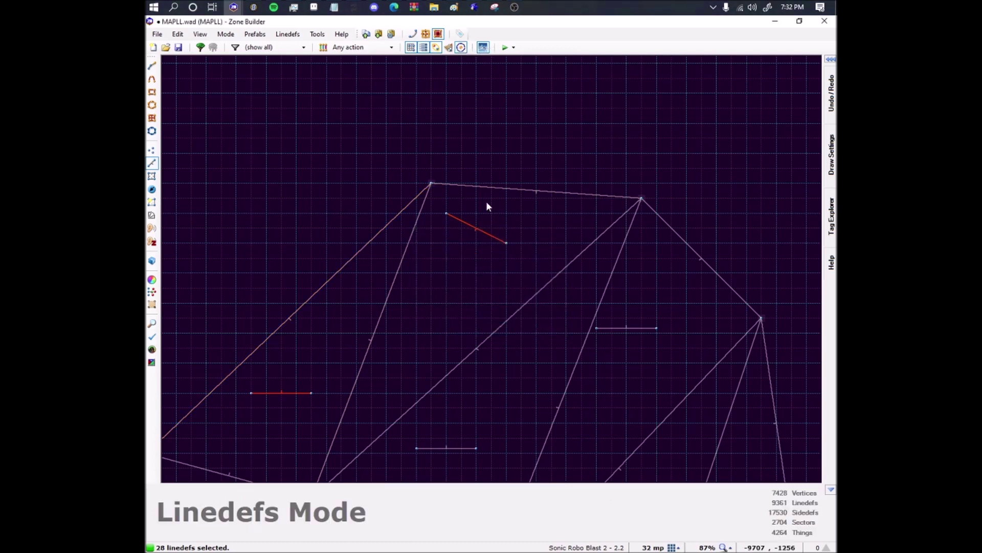
{"action": "left_click", "coordinate": [460, 34]}
{"action": "double_click", "coordinate": [475, 271]}
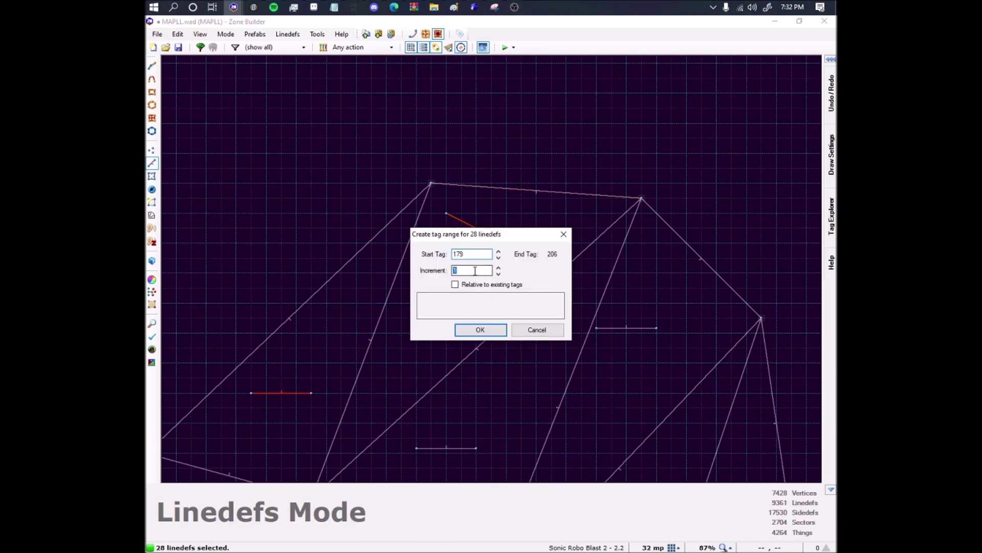
{"action": "double_click", "coordinate": [472, 254]}
{"action": "type", "text": "7003"}
{"action": "left_click", "coordinate": [504, 329]}
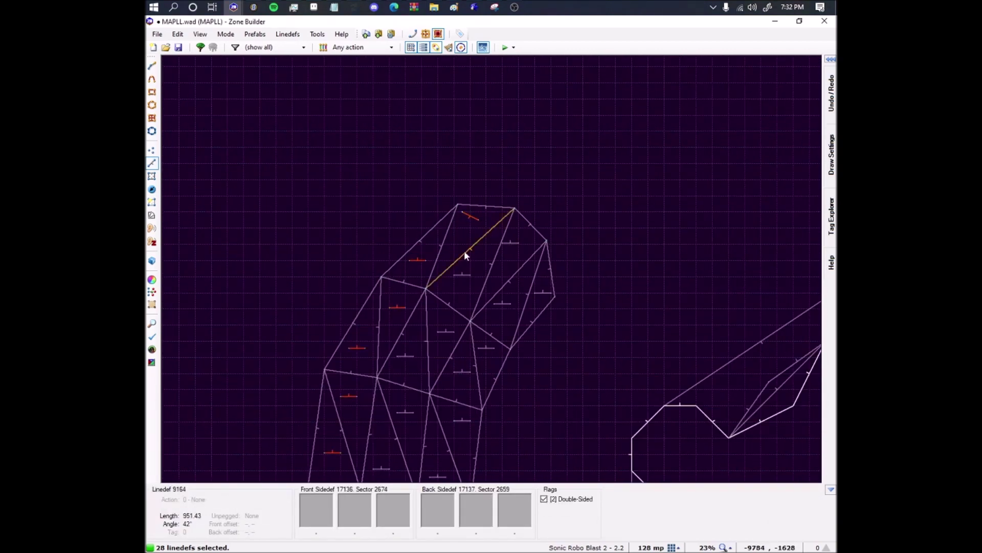
Clear the linedef selection and enter Visual mode at the terrain's northern end.
{"action": "key", "text": "c"}
{"action": "key", "text": "w"}
{"action": "key", "text": "w"}
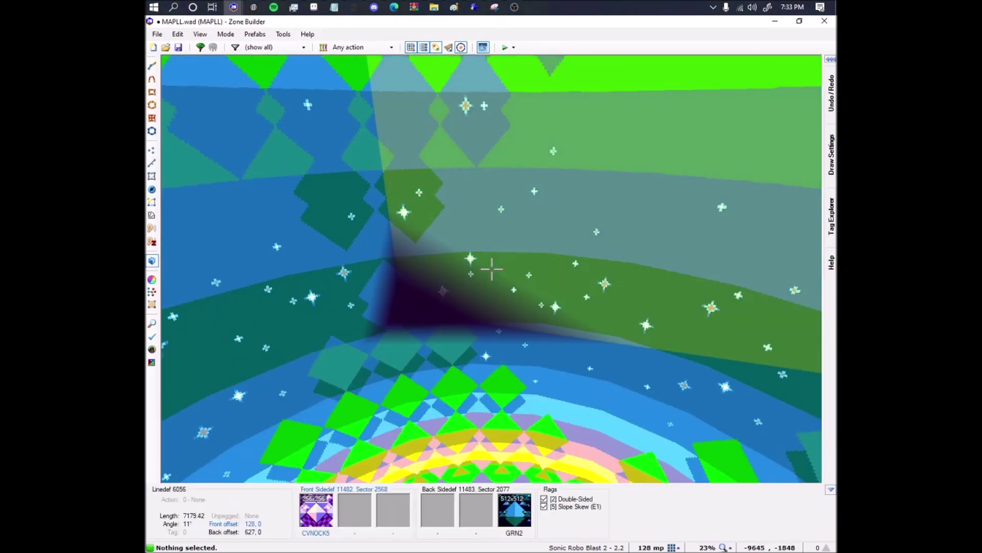
Leave Visual mode and display floor textures in the map view.
{"action": "key", "text": "w"}
{"action": "scroll", "coordinate": [448, 168], "scroll_direction": "down", "scroll_amount": 2}
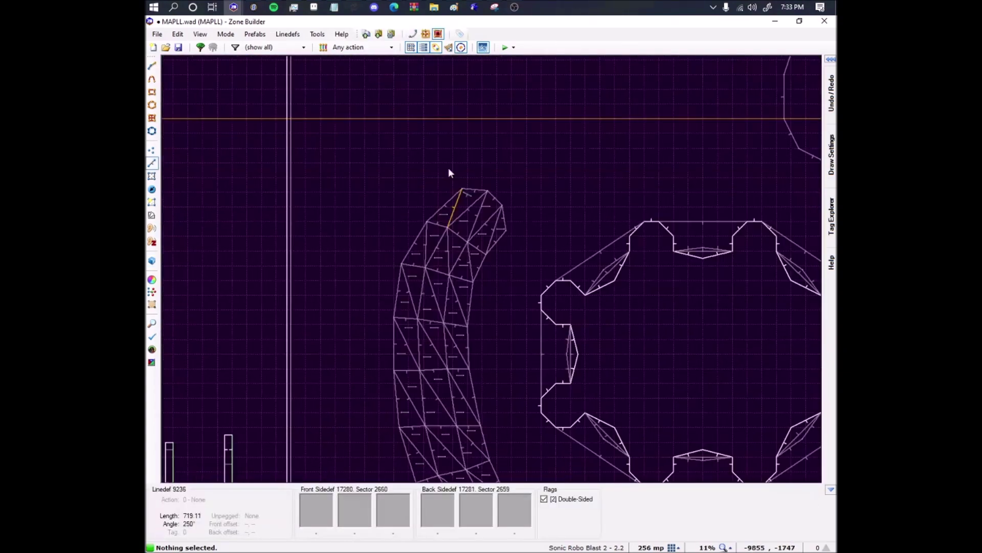
{"action": "left_click", "coordinate": [200, 34]}
{"action": "left_click", "coordinate": [228, 100]}
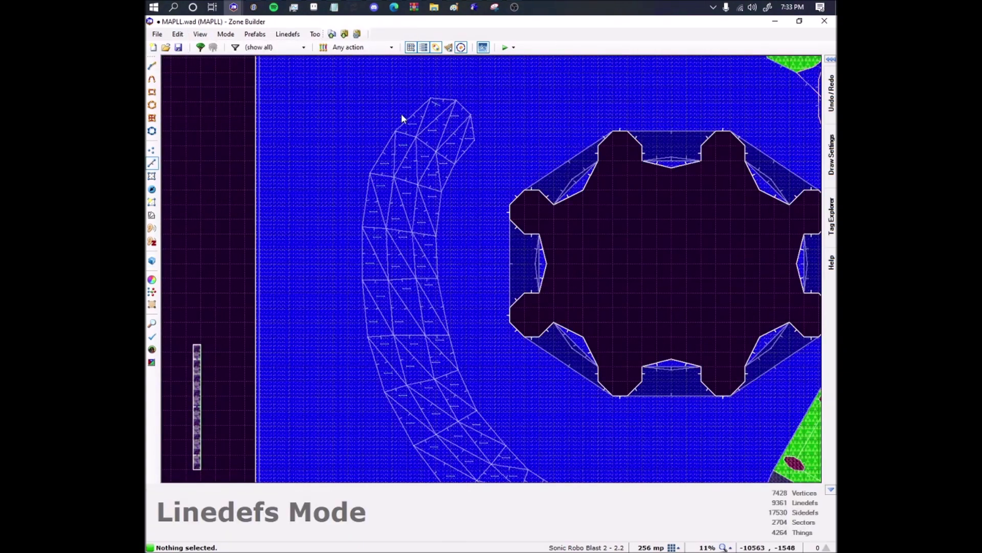
Select all 86 sectors of the curved terrain strip, set their floor texture to TRIGRASS, and clear the selection.
{"action": "key", "text": "s"}
{"action": "scroll", "coordinate": [438, 110], "scroll_direction": "down", "scroll_amount": 5}
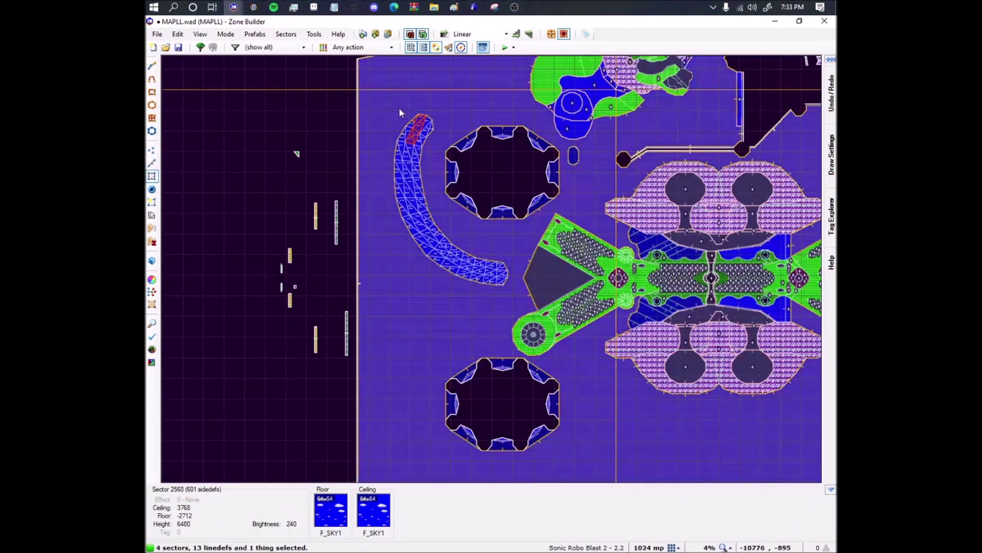
{"action": "left_click_drag", "start_coordinate": [400, 107], "coordinate": [512, 295]}
{"action": "scroll", "coordinate": [476, 206], "scroll_direction": "up", "scroll_amount": 2}
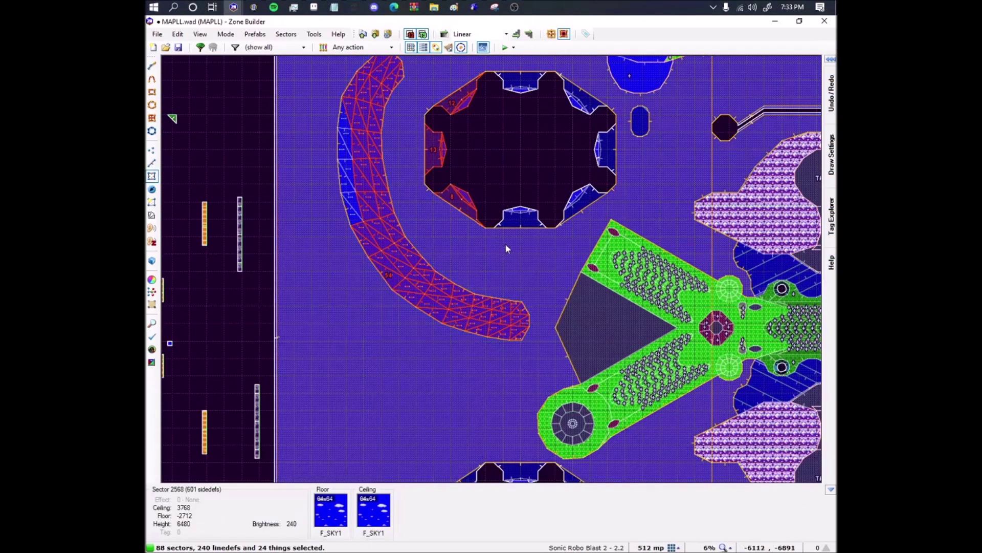
{"action": "left_click_drag", "start_coordinate": [508, 242], "coordinate": [413, 59], "text": "ctrl"}
{"action": "middle_click_drag", "start_coordinate": [407, 63], "coordinate": [526, 130]}
{"action": "left_click_drag", "start_coordinate": [432, 136], "coordinate": [506, 344], "text": "shift"}
{"action": "right_click", "coordinate": [472, 255]}
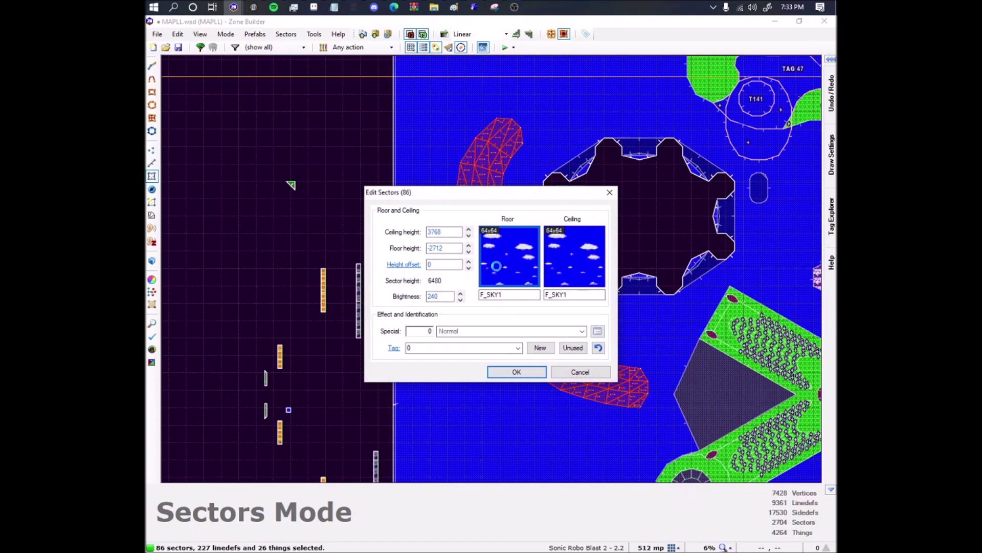
{"action": "left_click", "coordinate": [494, 264]}
{"action": "left_click", "coordinate": [646, 287]}
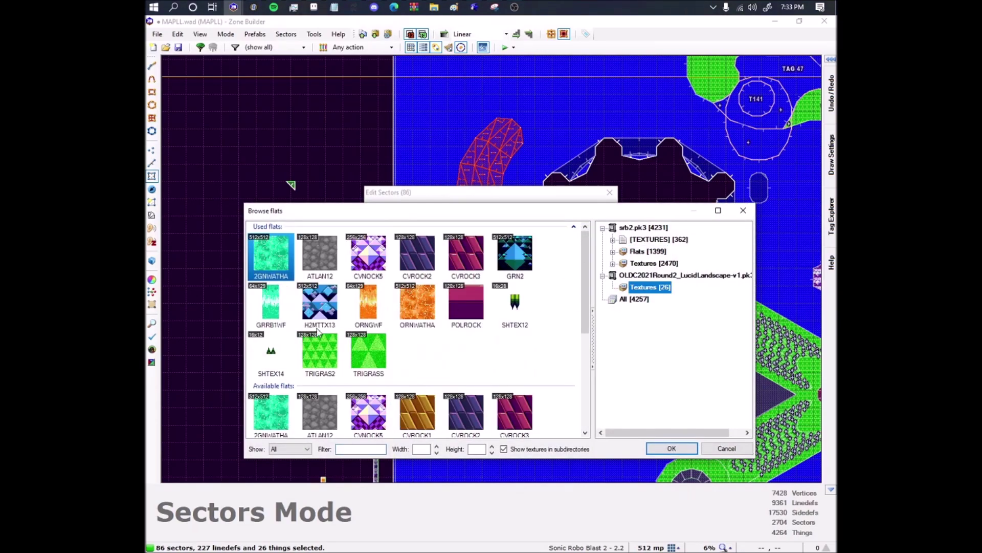
{"action": "left_click", "coordinate": [684, 453]}
{"action": "left_click", "coordinate": [518, 373]}
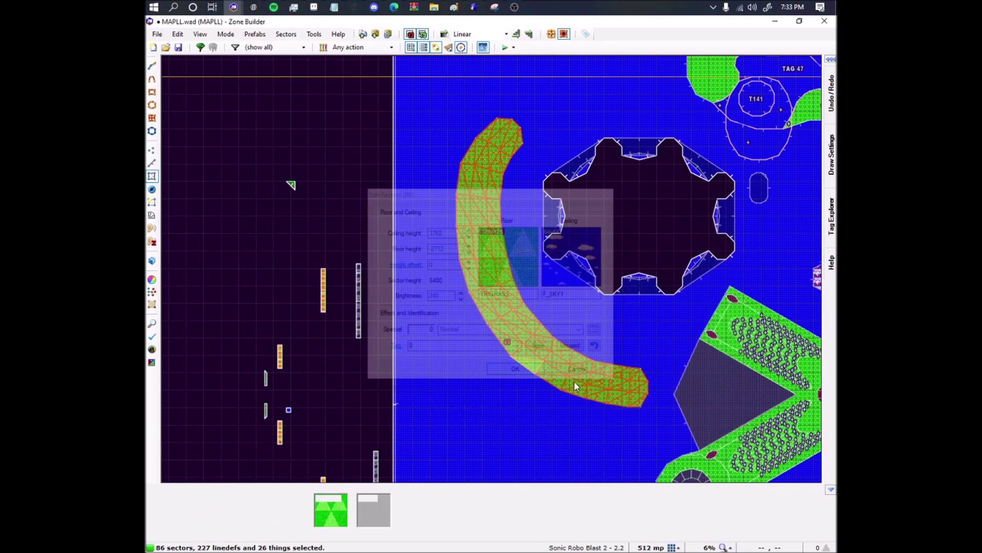
{"action": "key", "text": "c"}
Select the 28 sectors forming the strip's middle row from end to end and set their floor texture to CVROCK3.
{"action": "scroll", "coordinate": [638, 388], "scroll_direction": "up", "scroll_amount": 3}
{"action": "left_click", "coordinate": [636, 380]}
{"action": "mouse_move", "coordinate": [634, 381]}
{"action": "middle_mouse_down"}
{"action": "mouse_move", "coordinate": [477, 338]}
{"action": "mouse_move", "coordinate": [366, 239]}
{"action": "mouse_move", "coordinate": [310, 86]}
{"action": "middle_mouse_up"}
{"action": "key", "text": "space"}
{"action": "mouse_move", "coordinate": [343, 404]}
{"action": "left_mouse_down"}
{"action": "mouse_move", "coordinate": [336, 215]}
{"action": "mouse_move", "coordinate": [373, 135]}
{"action": "left_mouse_up"}
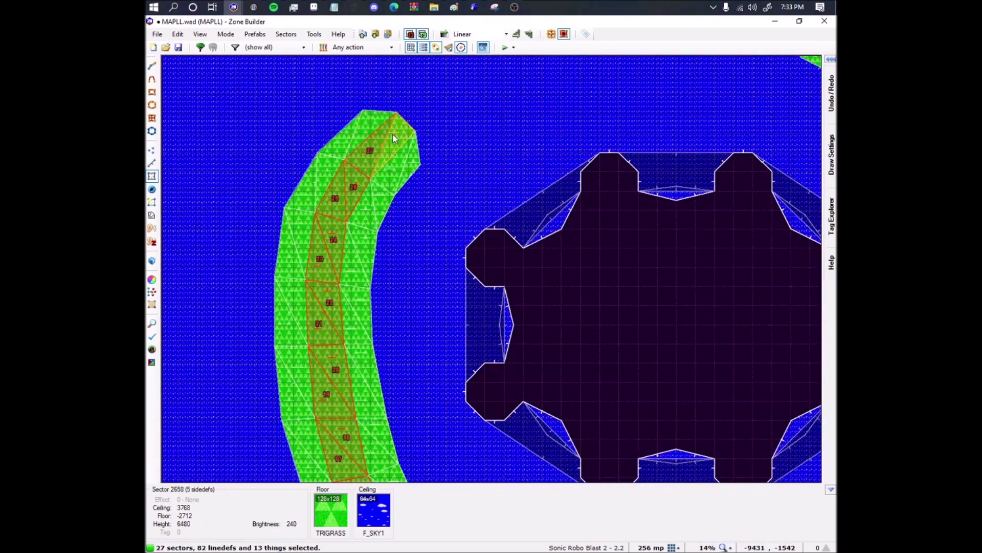
{"action": "right_click", "coordinate": [394, 136]}
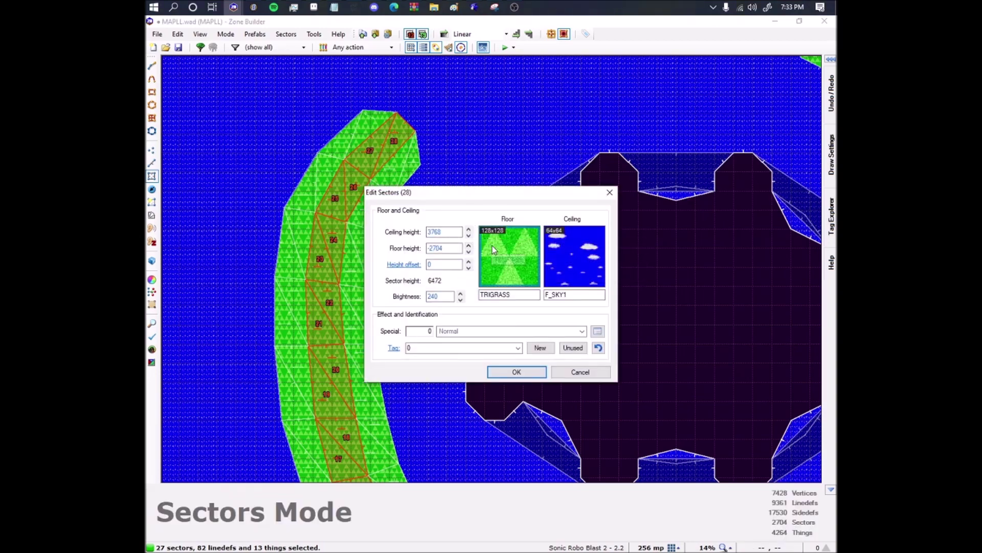
{"action": "left_click", "coordinate": [580, 371]}
{"action": "right_click", "coordinate": [379, 150]}
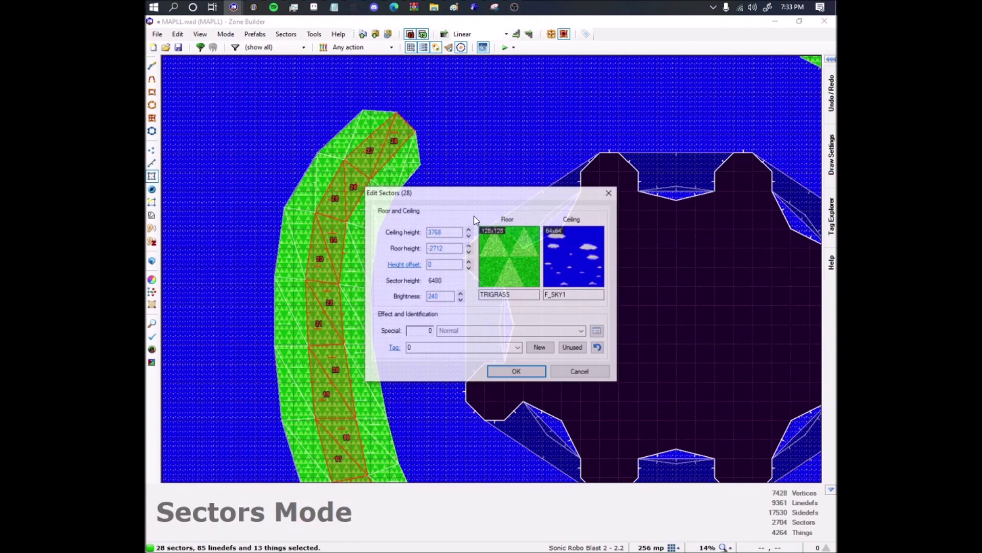
{"action": "left_click", "coordinate": [509, 277]}
{"action": "left_click", "coordinate": [465, 256]}
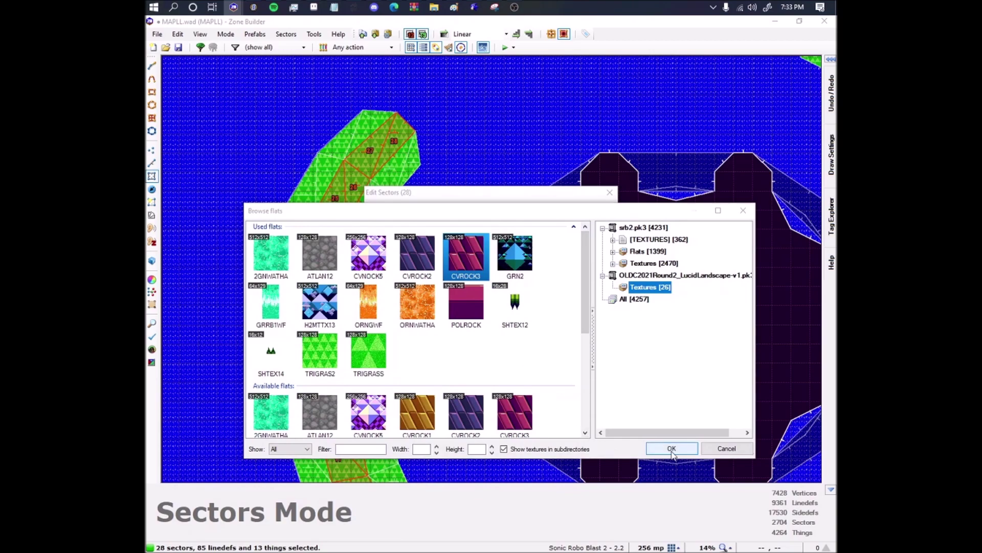
{"action": "left_click", "coordinate": [672, 449]}
{"action": "left_click", "coordinate": [513, 372]}
Test the northern slopes in Visual mode by raising the outer corner's slope vertex and returning it to height 0.
{"action": "scroll", "coordinate": [445, 266], "scroll_direction": "down", "scroll_amount": 5}
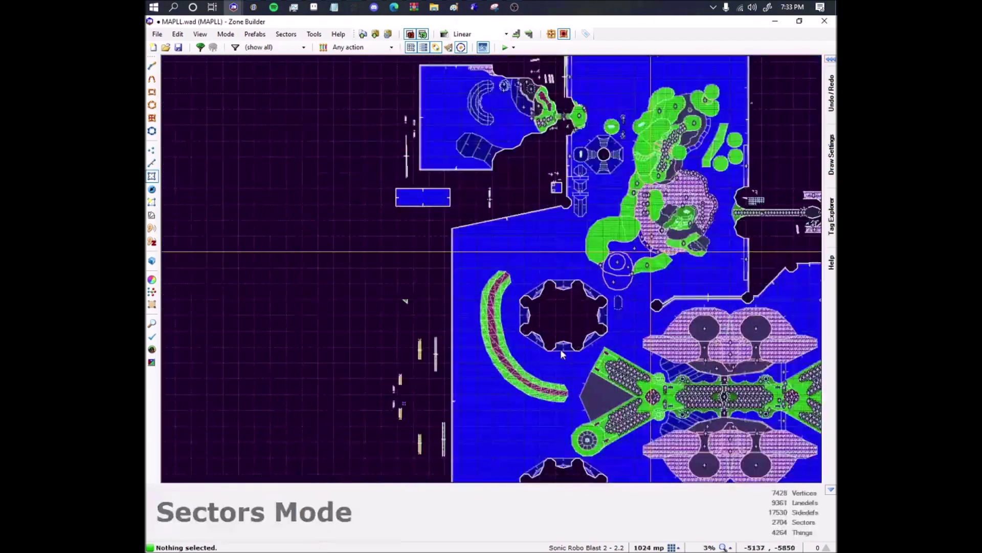
{"action": "scroll", "coordinate": [491, 271], "scroll_direction": "up", "scroll_amount": 5}
{"action": "key", "text": "w"}
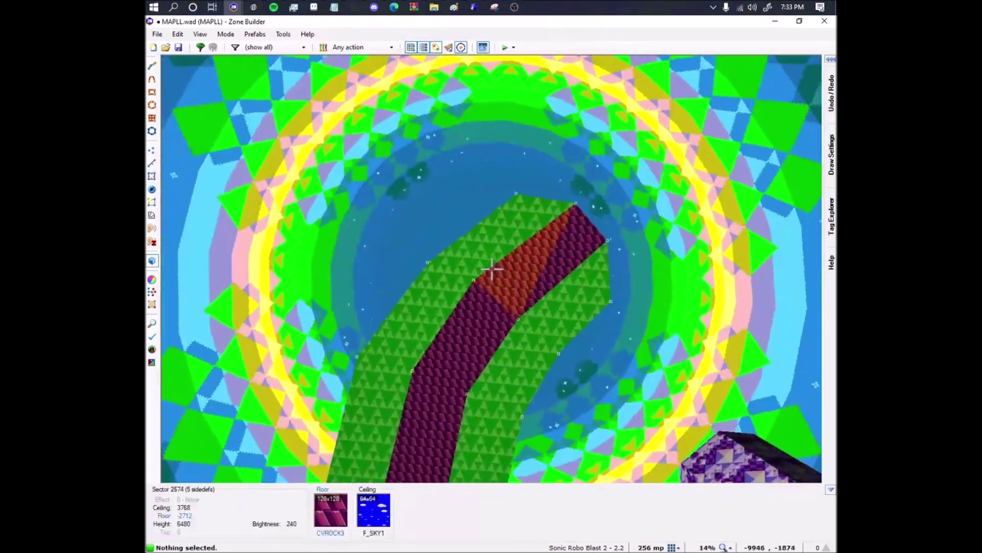
{"action": "key", "text": "w"}
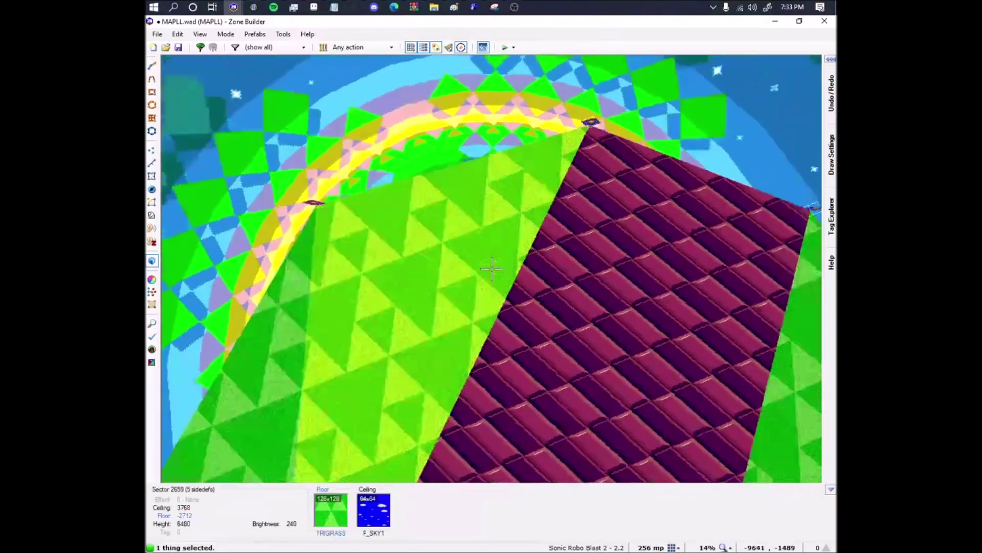
{"action": "scroll", "coordinate": [492, 269], "scroll_direction": "up", "scroll_amount": 13}
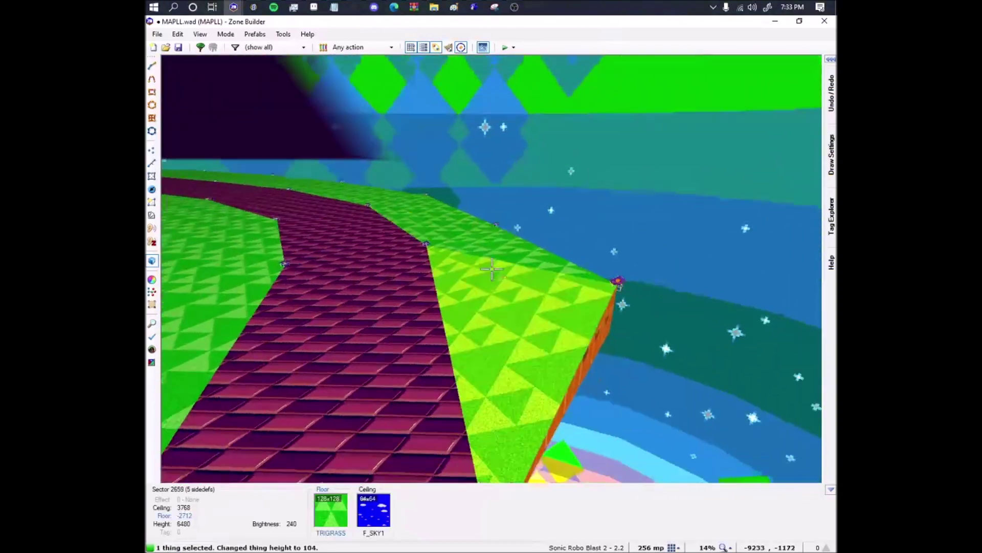
{"action": "scroll", "coordinate": [491, 269], "scroll_direction": "up", "scroll_amount": 1}
{"action": "scroll", "coordinate": [492, 268], "scroll_direction": "down", "scroll_amount": 14}
{"action": "key", "text": "c"}
Test the slope vertex with tag 7001 at the strip's northern tip by raising it and returning it to height 0.
{"action": "key", "text": "w"}
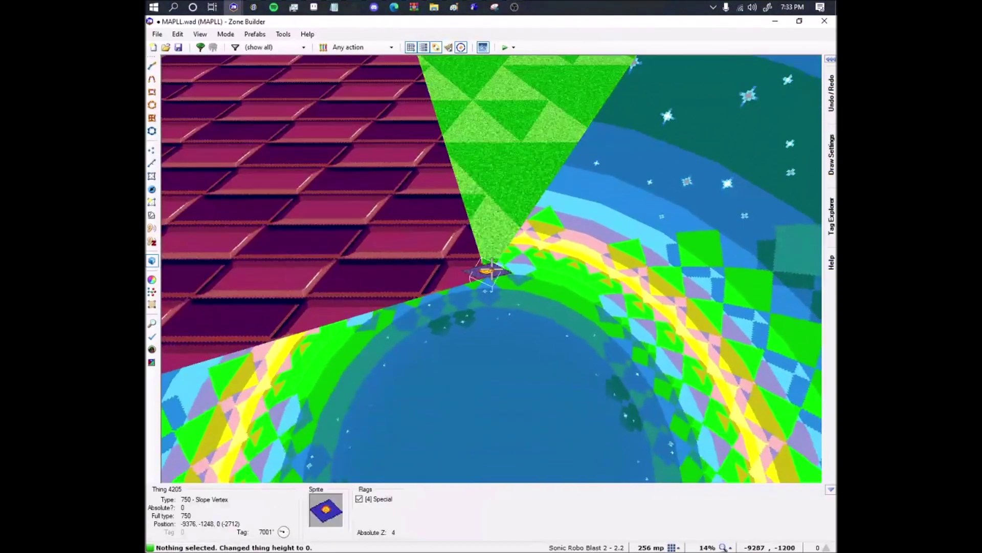
{"action": "left_click", "coordinate": [492, 269]}
{"action": "scroll", "coordinate": [492, 269], "scroll_direction": "up", "scroll_amount": 8}
{"action": "key", "text": "w"}
{"action": "scroll", "coordinate": [491, 269], "scroll_direction": "down", "scroll_amount": 8}
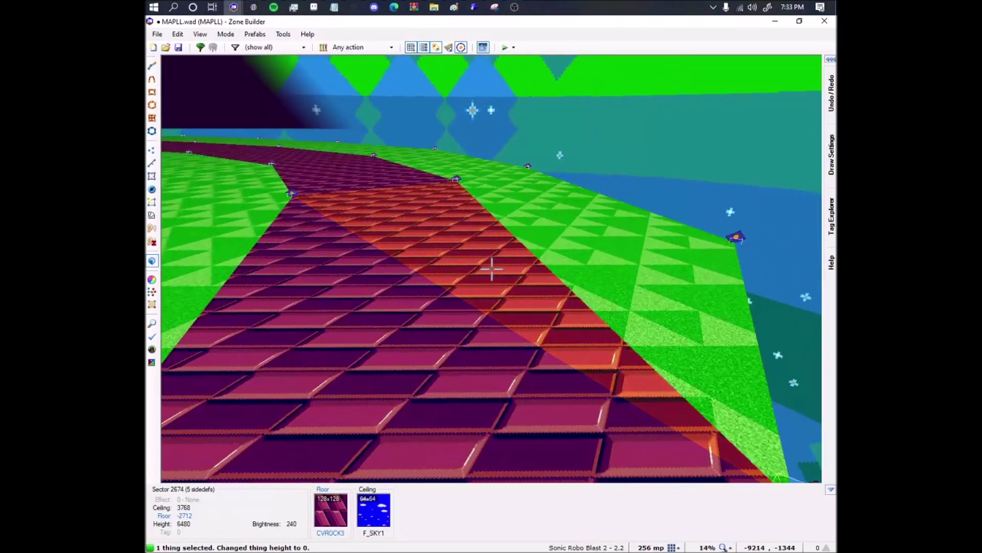
Leave Visual mode and switch the map view back to wireframe.
{"action": "key", "text": "q"}
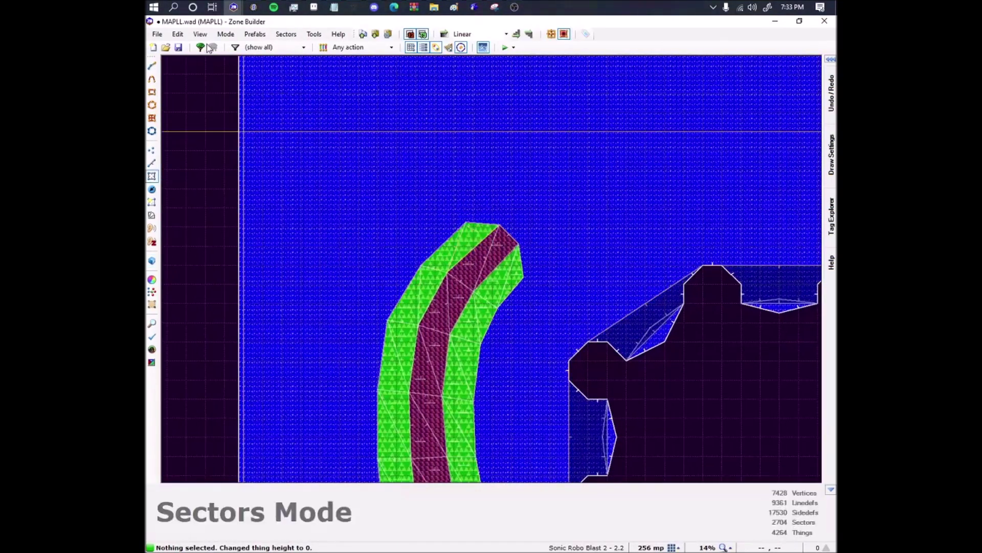
{"action": "left_click", "coordinate": [200, 34]}
{"action": "left_click", "coordinate": [217, 77]}
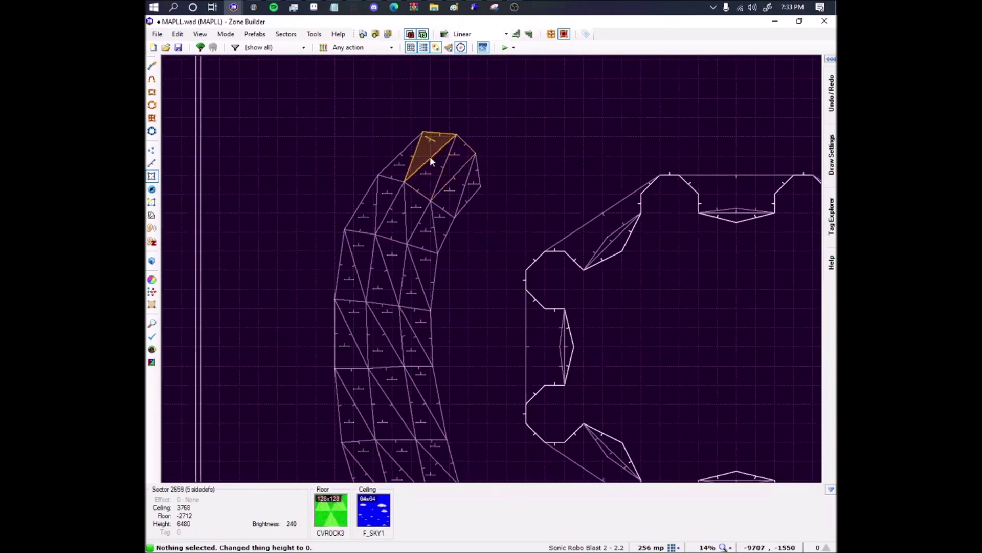
{"action": "key", "text": "space"}
{"action": "scroll", "coordinate": [435, 93], "scroll_direction": "down", "scroll_amount": 3}
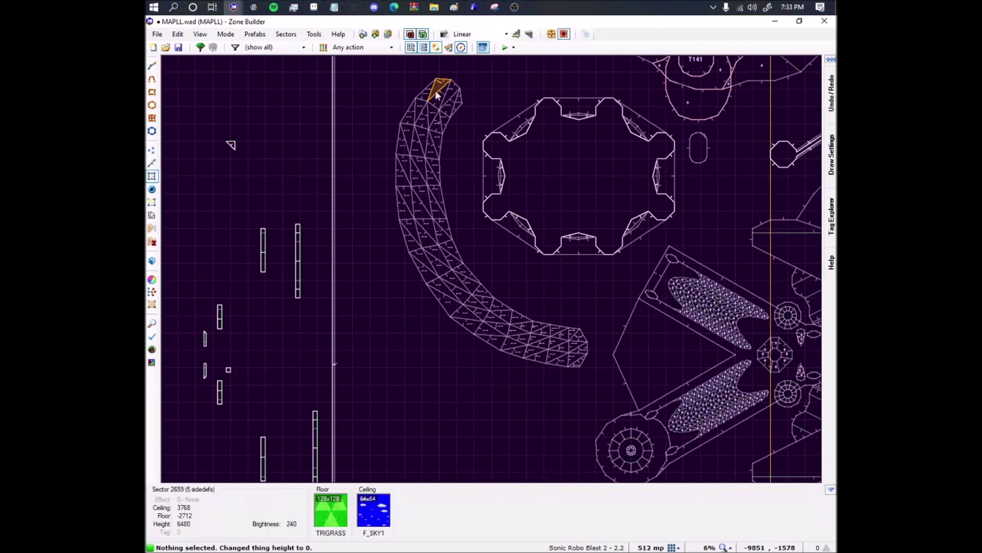
{"action": "middle_click_drag", "start_coordinate": [437, 91], "coordinate": [411, 141]}
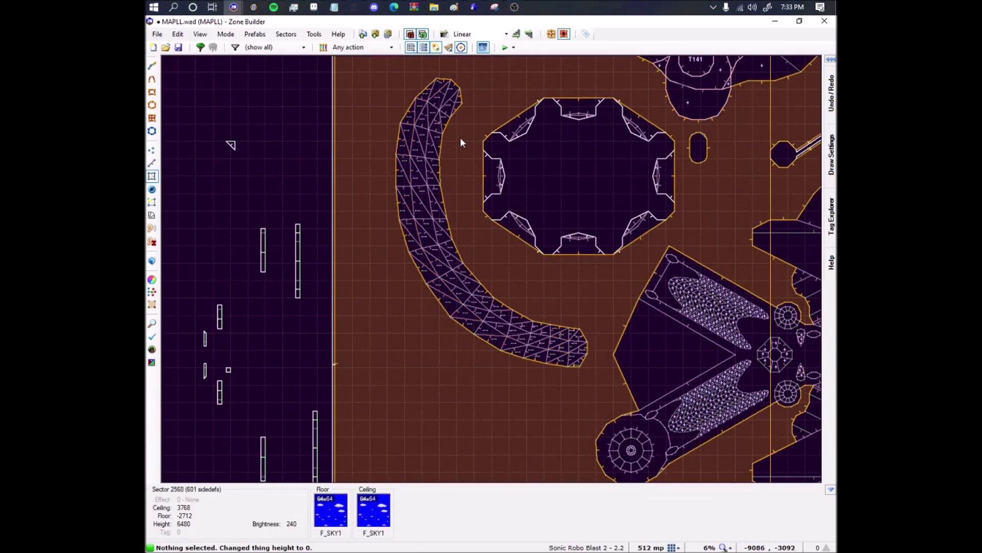
{"action": "left_click", "coordinate": [450, 109]}
{"action": "middle_click_drag", "start_coordinate": [451, 106], "coordinate": [447, 226]}
{"action": "scroll", "coordinate": [426, 124], "scroll_direction": "up", "scroll_amount": 4}
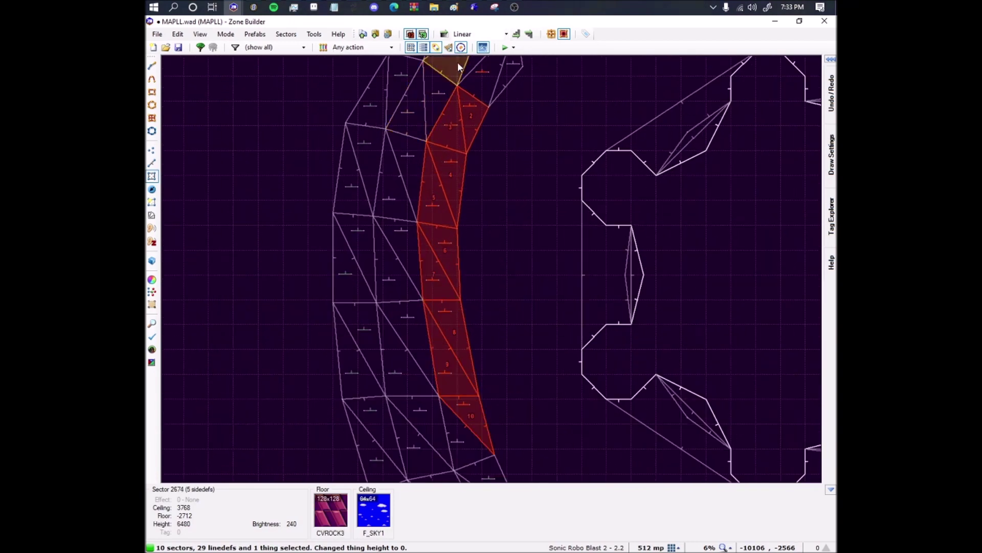
{"action": "key", "text": "space"}
{"action": "key", "text": "c"}
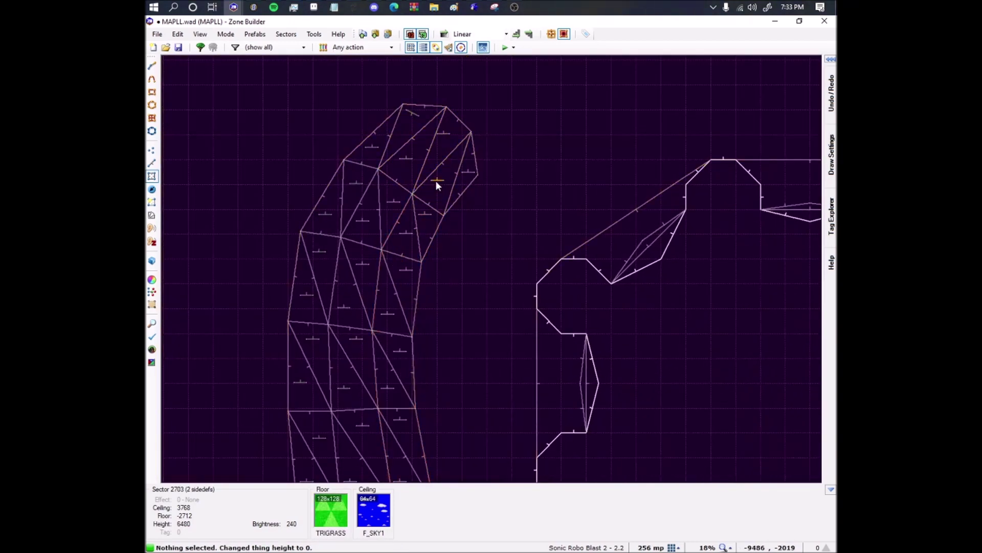
Remake the inner-row triangle's sector near the strip's northern tip so that it includes its control linedef.
{"action": "scroll", "coordinate": [437, 180], "scroll_direction": "up", "scroll_amount": 7}
{"action": "key", "text": "m"}
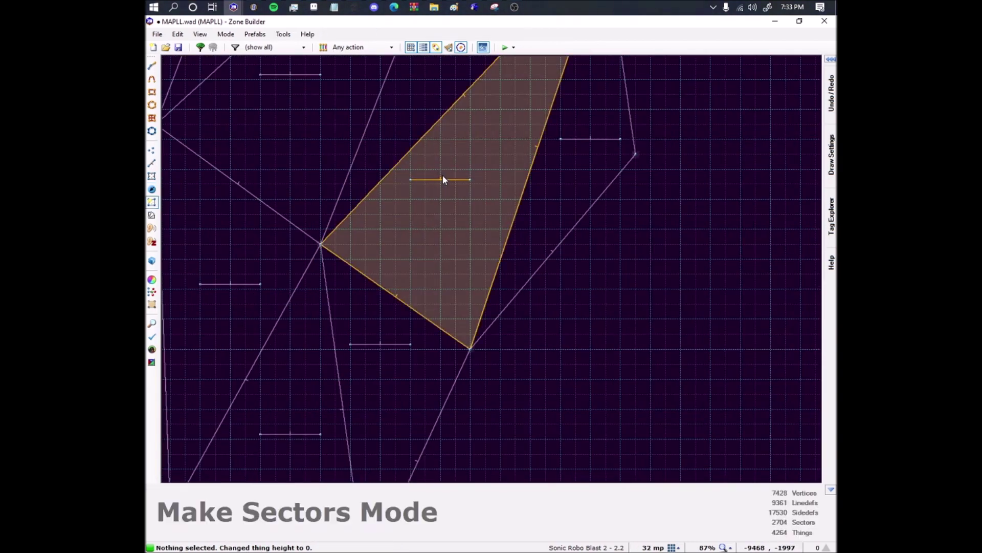
{"action": "key", "text": "s"}
{"action": "scroll", "coordinate": [453, 169], "scroll_direction": "down", "scroll_amount": 5}
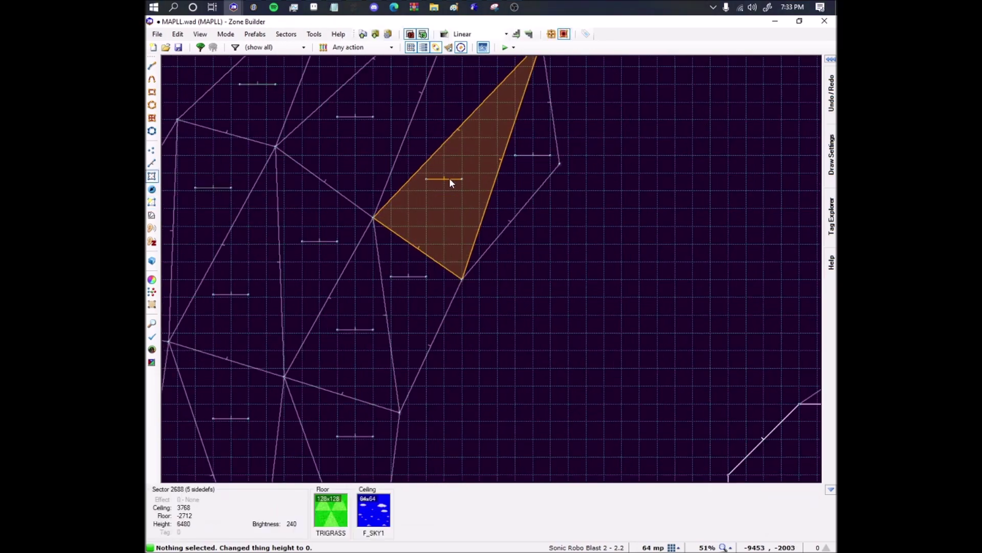
{"action": "key", "text": "w"}
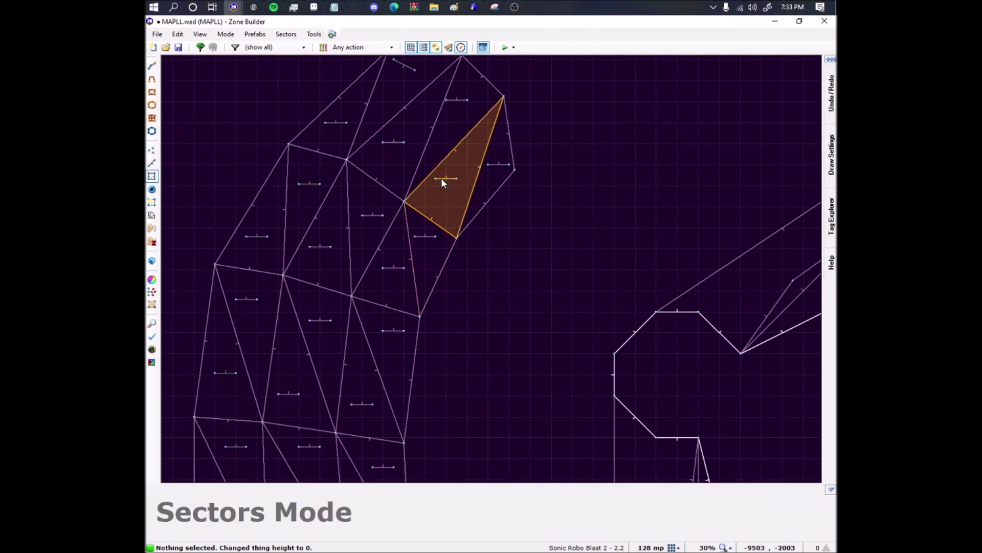
{"action": "key", "text": "w"}
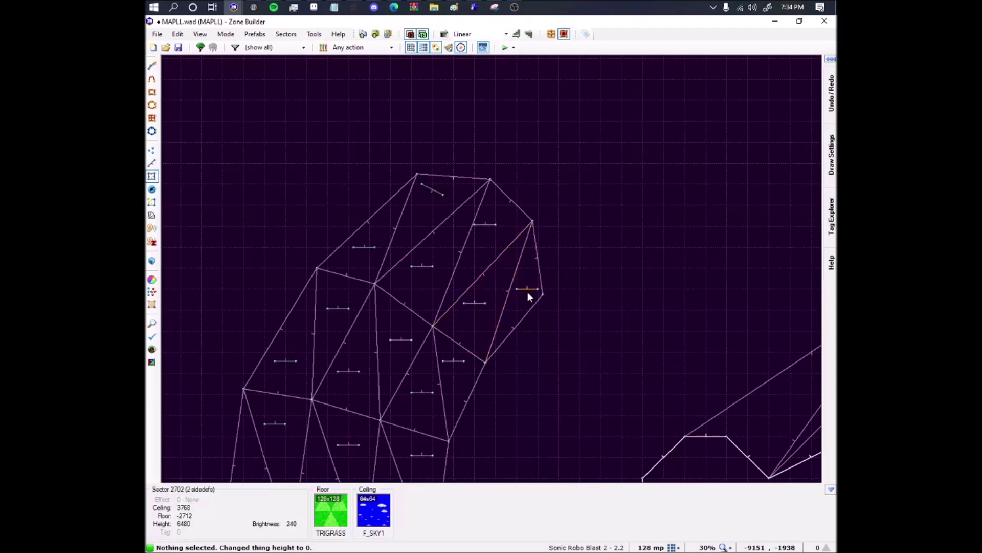
Remake the sectors of the easternmost triangle at the northern tip and its neighbours so they include their control linedefs.
{"action": "left_click", "coordinate": [522, 294]}
{"action": "key", "text": "c"}
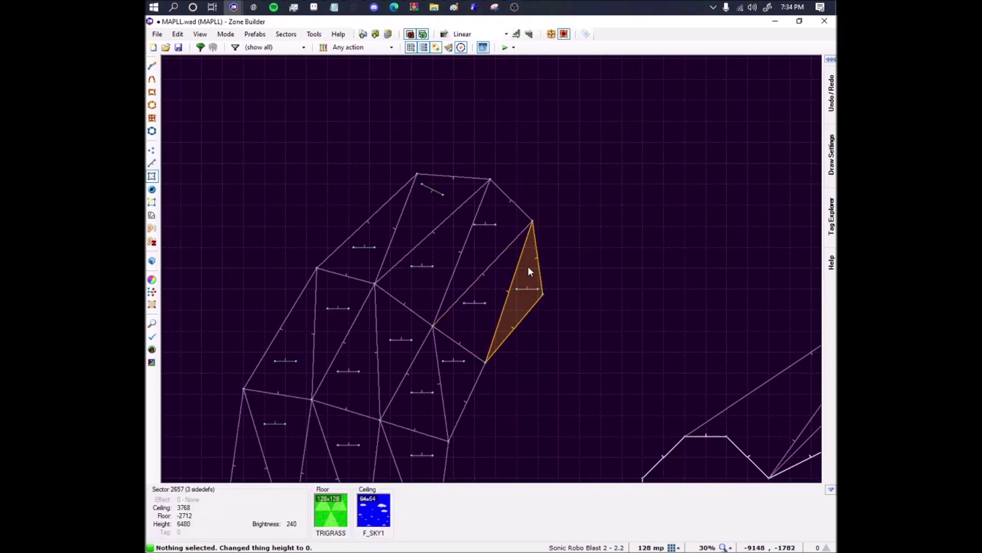
{"action": "key", "text": "m"}
{"action": "left_click", "coordinate": [528, 268]}
{"action": "left_click", "coordinate": [527, 295]}
{"action": "left_click", "coordinate": [489, 260]}
{"action": "middle_click_drag", "start_coordinate": [491, 236], "coordinate": [510, 138]}
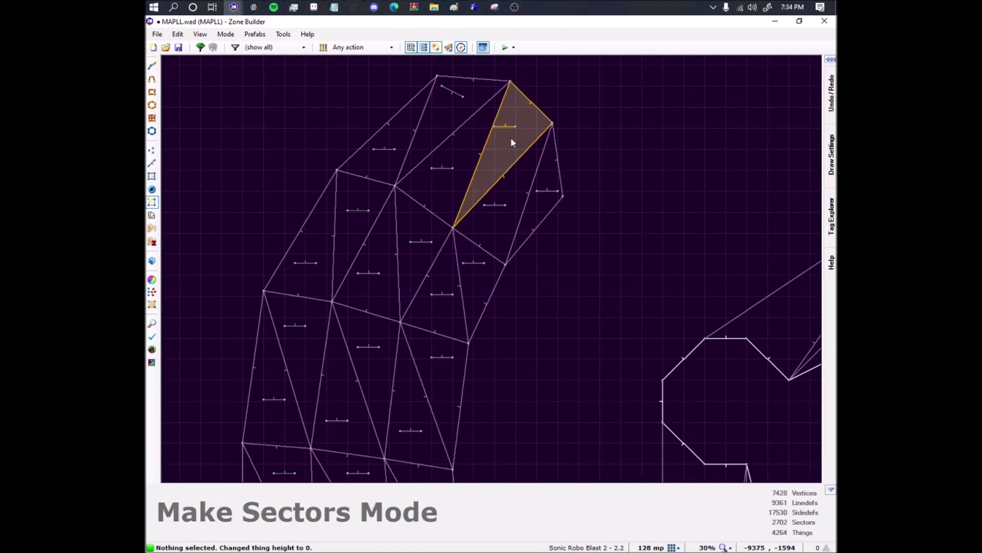
{"action": "left_click", "coordinate": [511, 137]}
{"action": "scroll", "coordinate": [439, 194], "scroll_direction": "down", "scroll_amount": 3}
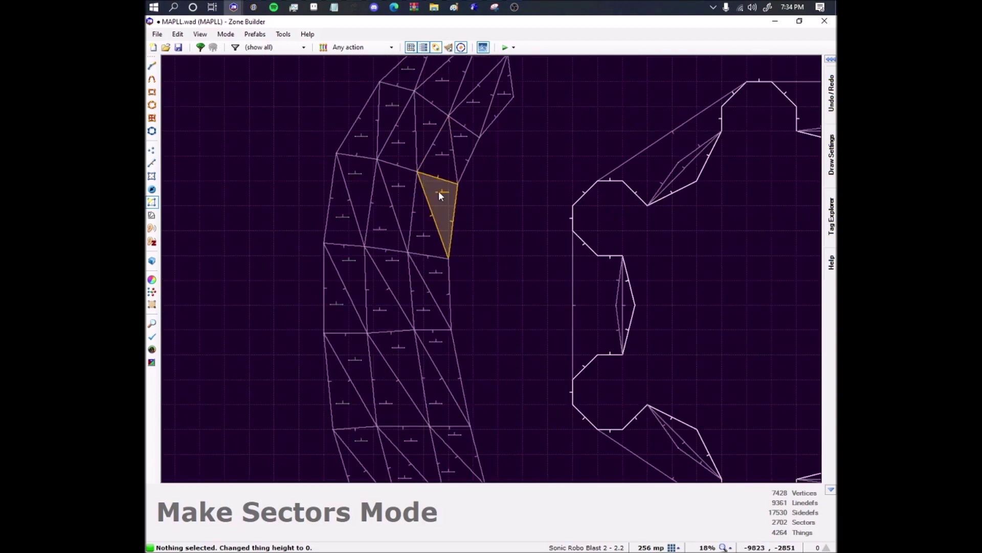
{"action": "scroll", "coordinate": [427, 236], "scroll_direction": "down", "scroll_amount": 2}
{"action": "scroll", "coordinate": [450, 112], "scroll_direction": "up", "scroll_amount": 5}
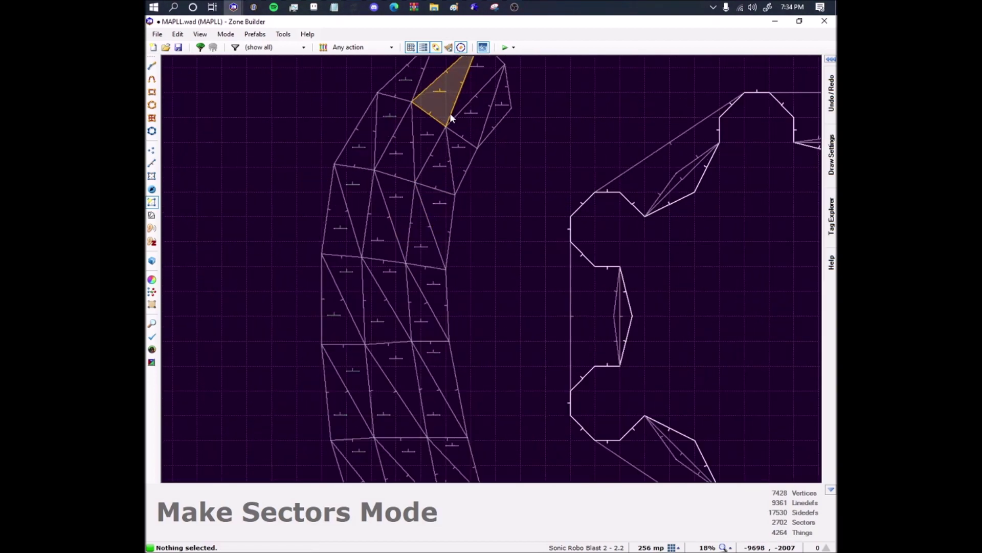
Select the control linedefs of the inner-row triangles, starting at the easternmost triangle of the northern tip and working south.
{"action": "key", "text": "s"}
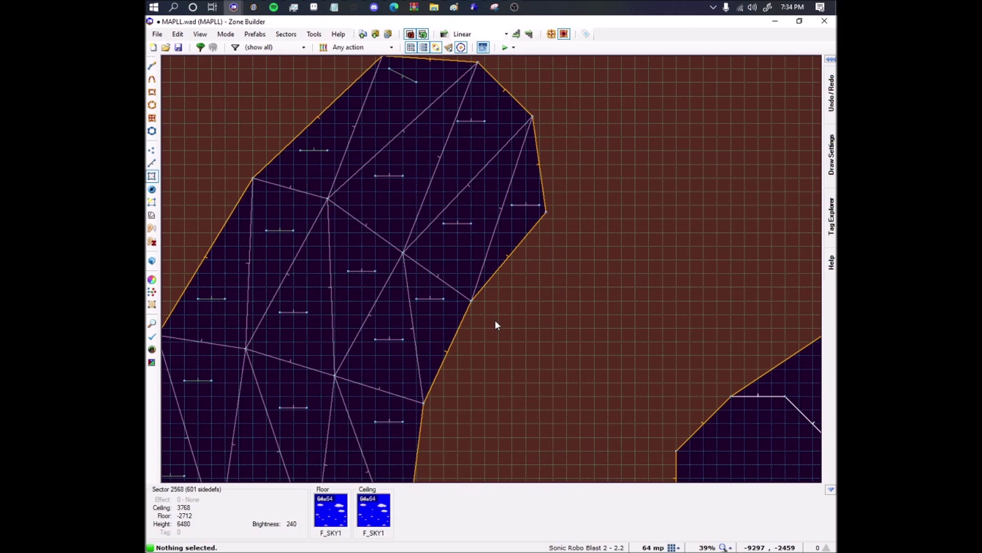
{"action": "scroll", "coordinate": [495, 320], "scroll_direction": "down", "scroll_amount": 1}
{"action": "key", "text": "space"}
{"action": "key", "text": "l"}
{"action": "left_click", "coordinate": [542, 164]}
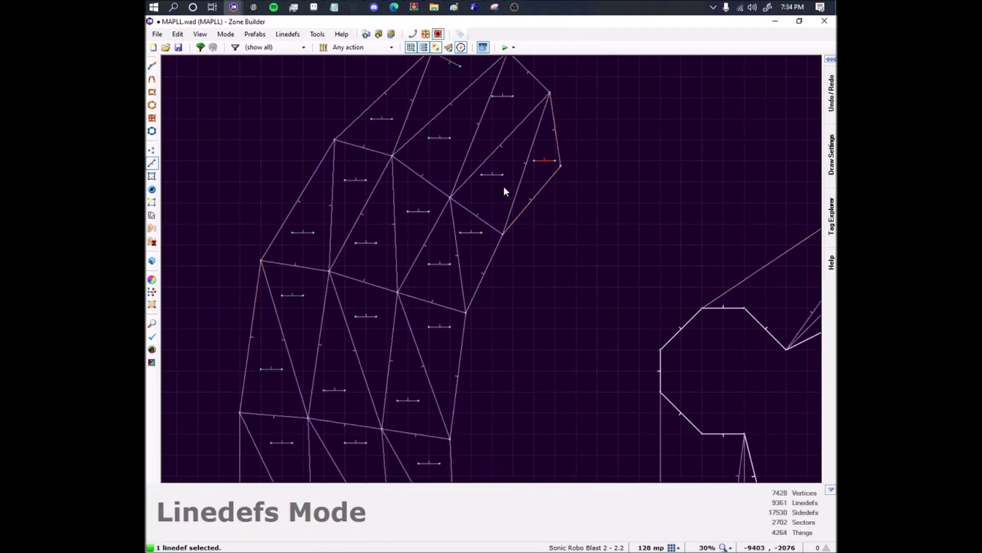
{"action": "left_click", "coordinate": [492, 177]}
{"action": "left_click", "coordinate": [471, 234]}
{"action": "key", "text": "c"}
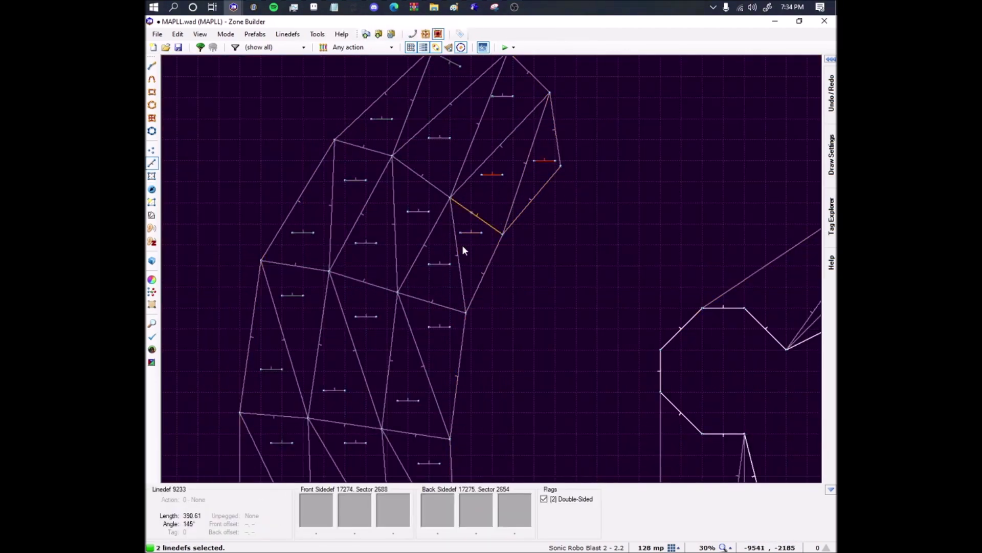
{"action": "left_click", "coordinate": [443, 265]}
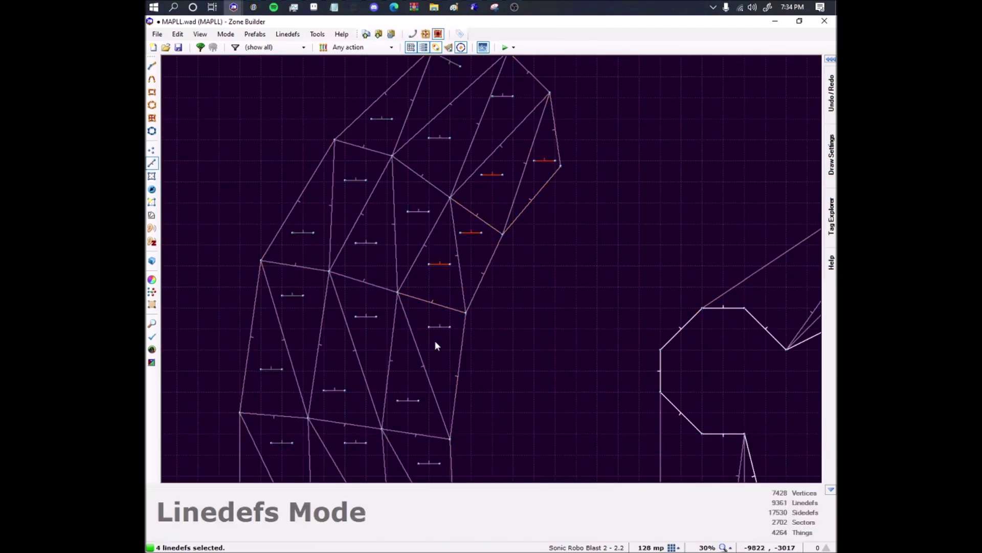
{"action": "left_click", "coordinate": [407, 400]}
{"action": "key", "text": "space"}
{"action": "key", "text": "space"}
Add the inner-row control linedefs along the strip's middle stretch to the selection, continuing in order down to the bend.
{"action": "left_click", "coordinate": [467, 237]}
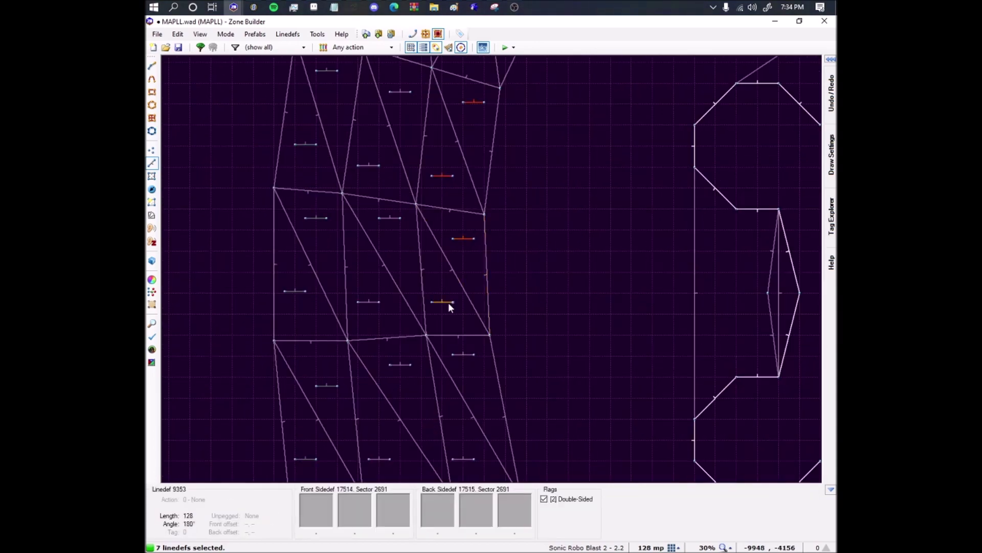
{"action": "left_click", "coordinate": [457, 361]}
{"action": "key", "text": "space"}
{"action": "left_click", "coordinate": [403, 269]}
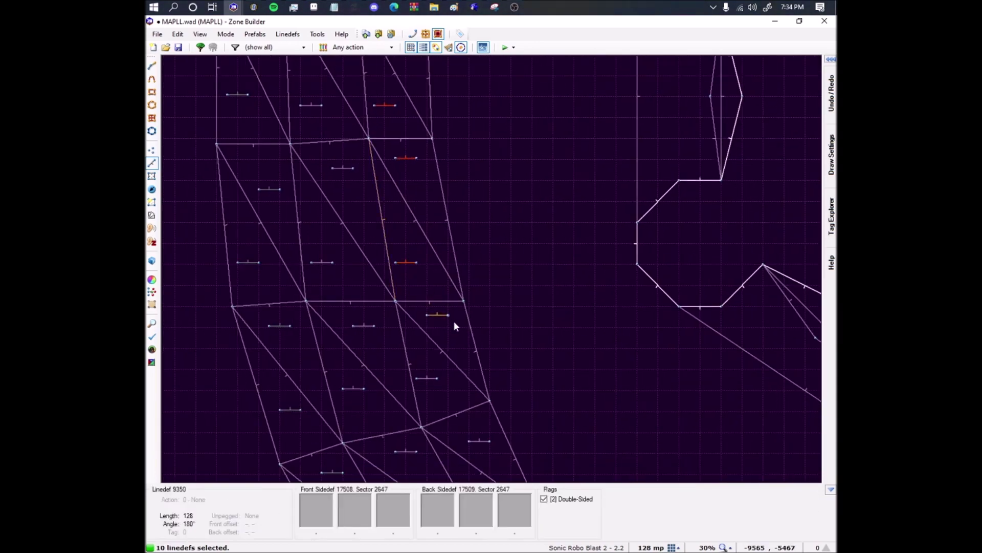
{"action": "left_click", "coordinate": [451, 323]}
{"action": "left_click", "coordinate": [424, 382]}
{"action": "key", "text": "space"}
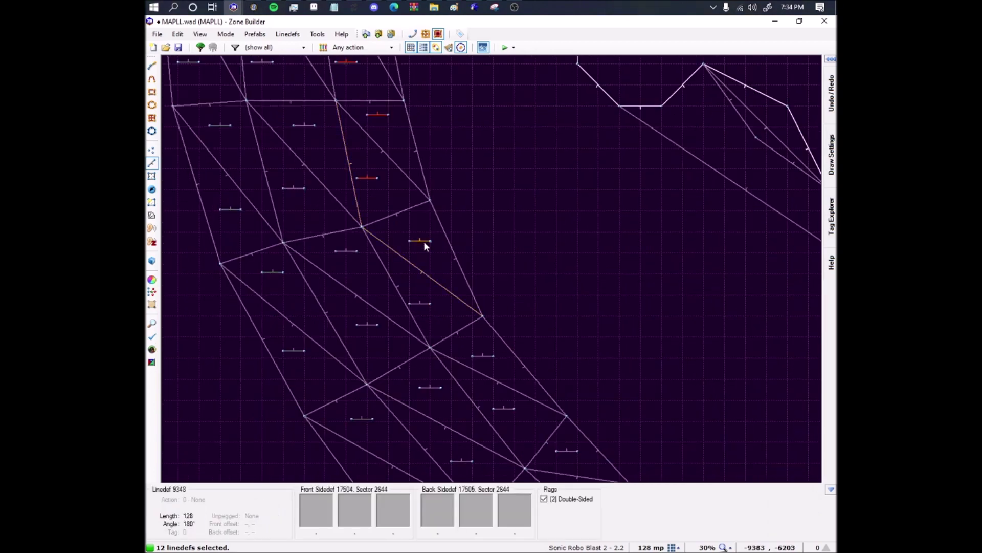
{"action": "left_click", "coordinate": [424, 243]}
{"action": "left_click", "coordinate": [421, 310]}
{"action": "left_click", "coordinate": [487, 357]}
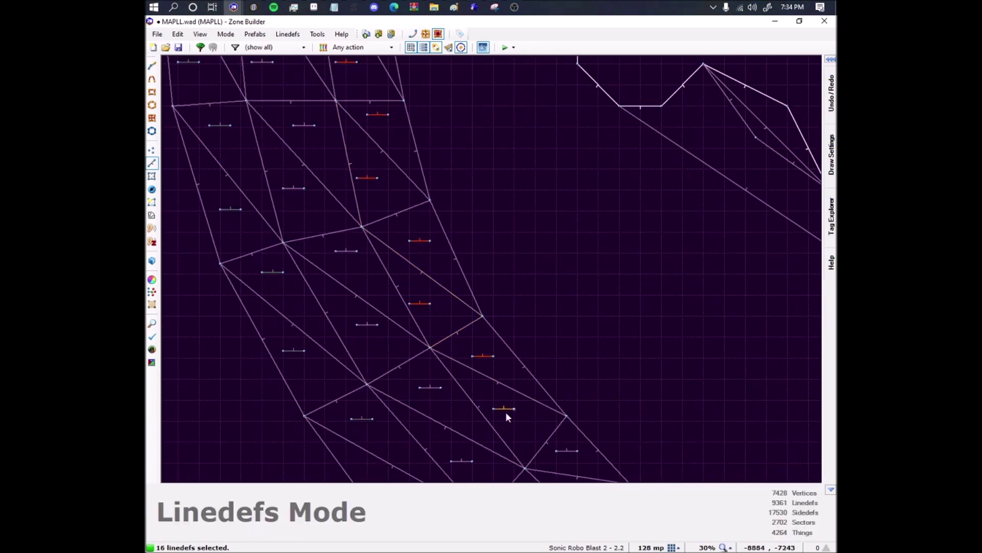
{"action": "left_click", "coordinate": [506, 411]}
{"action": "key", "text": "space"}
Add the remaining inner-row control linedefs from the bend to the strip's southeastern end, keeping the selection in order.
{"action": "left_click", "coordinate": [407, 282]}
{"action": "left_click", "coordinate": [428, 335]}
{"action": "left_click", "coordinate": [480, 355]}
{"action": "left_click", "coordinate": [512, 398]}
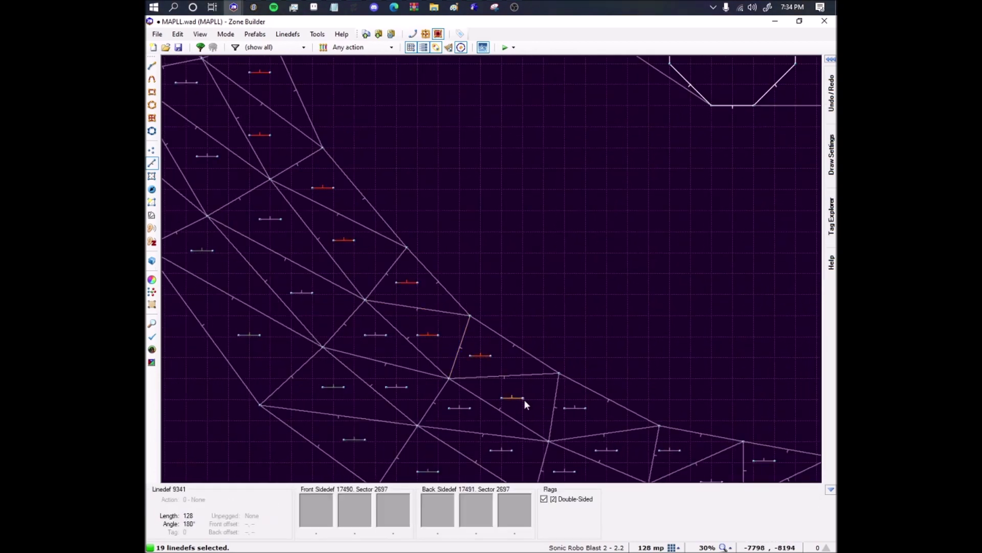
{"action": "left_click", "coordinate": [581, 408]}
{"action": "key", "text": "space"}
{"action": "left_click", "coordinate": [419, 321]}
{"action": "left_click", "coordinate": [482, 320]}
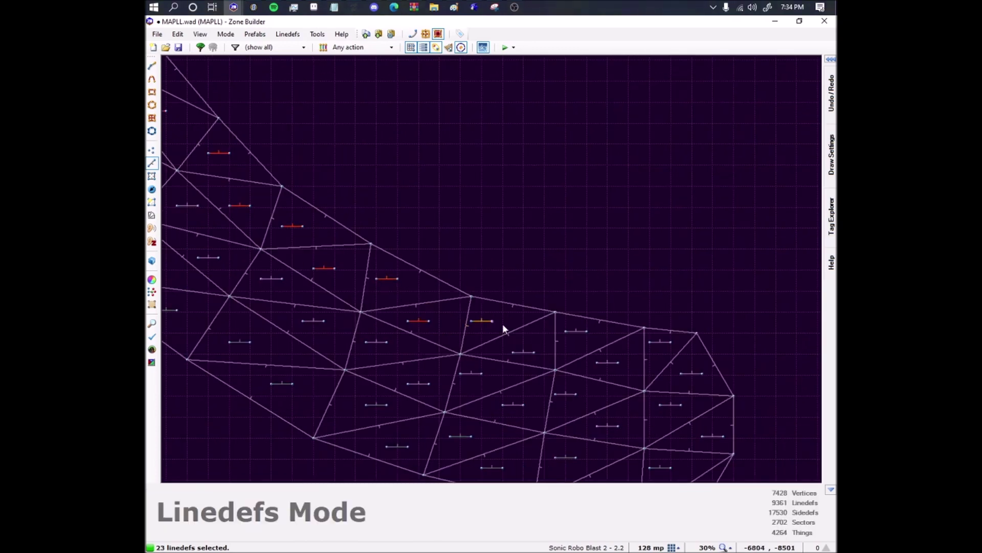
{"action": "left_click", "coordinate": [524, 351]}
{"action": "left_click", "coordinate": [576, 332]}
{"action": "left_click", "coordinate": [608, 361]}
{"action": "left_click", "coordinate": [664, 342]}
{"action": "left_click", "coordinate": [695, 372]}
{"action": "scroll", "coordinate": [700, 370], "scroll_direction": "down", "scroll_amount": 2}
{"action": "key", "text": "space"}
Check the slope vertex tags at the northern tip and set the selected linedefs' front-side texture offsets to 7031 and 7032.
{"action": "scroll", "coordinate": [530, 352], "scroll_direction": "up", "scroll_amount": 10}
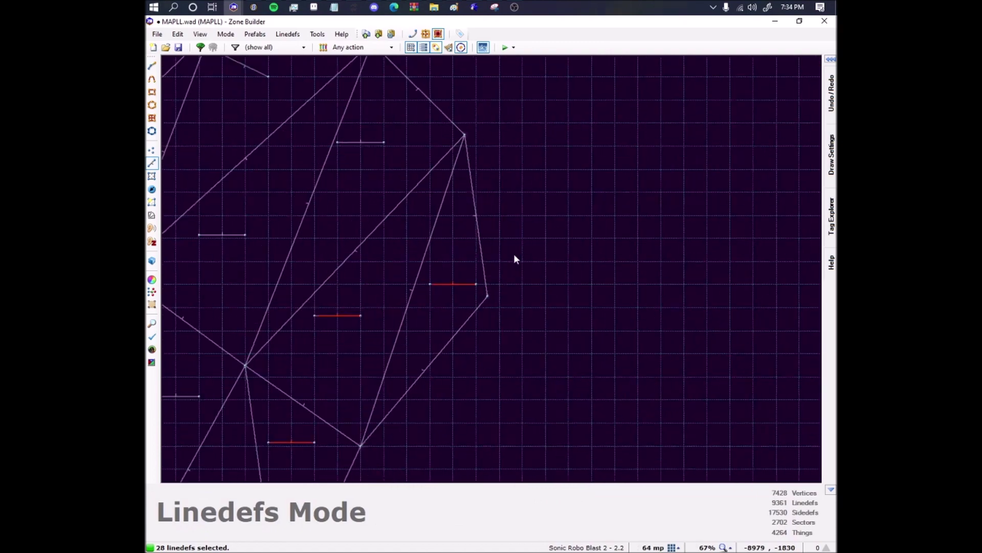
{"action": "scroll", "coordinate": [435, 353], "scroll_direction": "down", "scroll_amount": 3}
{"action": "scroll", "coordinate": [504, 236], "scroll_direction": "up", "scroll_amount": 6}
{"action": "key", "text": "t"}
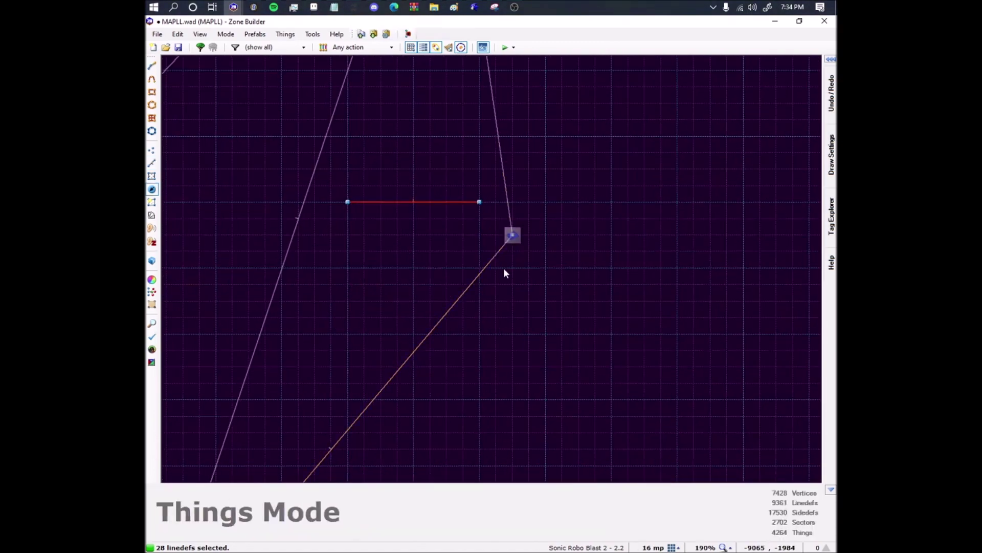
{"action": "scroll", "coordinate": [527, 405], "scroll_direction": "down", "scroll_amount": 3}
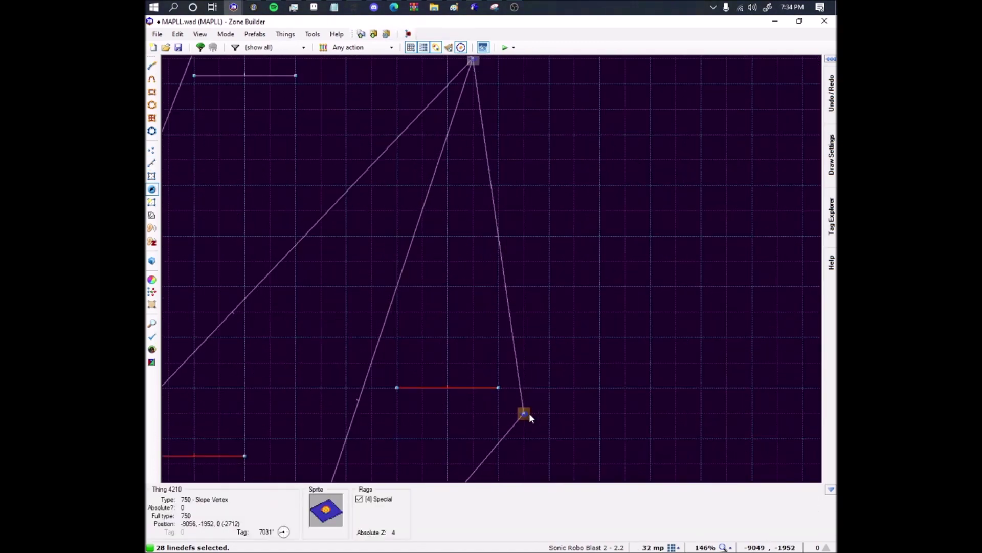
{"action": "middle_click_drag", "start_coordinate": [491, 368], "coordinate": [504, 105]}
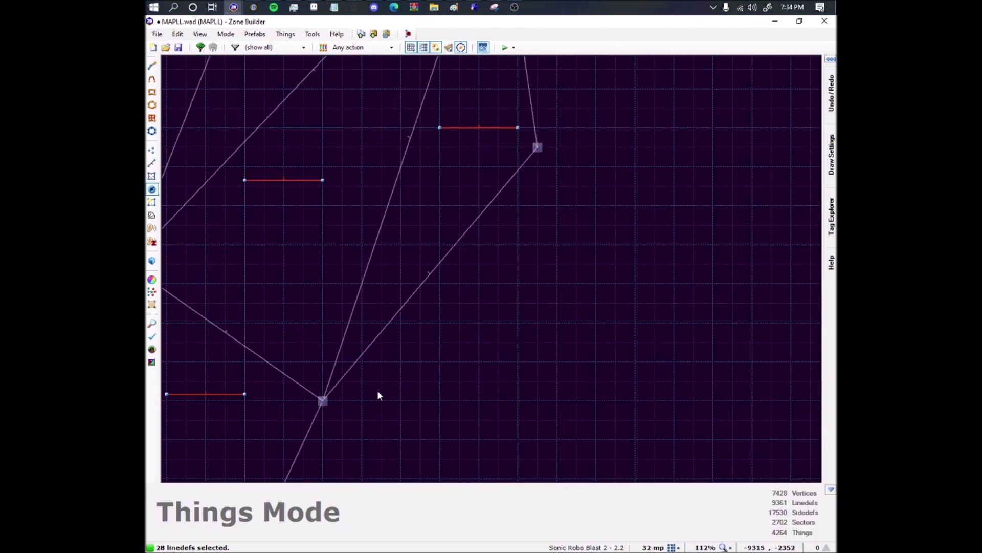
{"action": "key", "text": "l"}
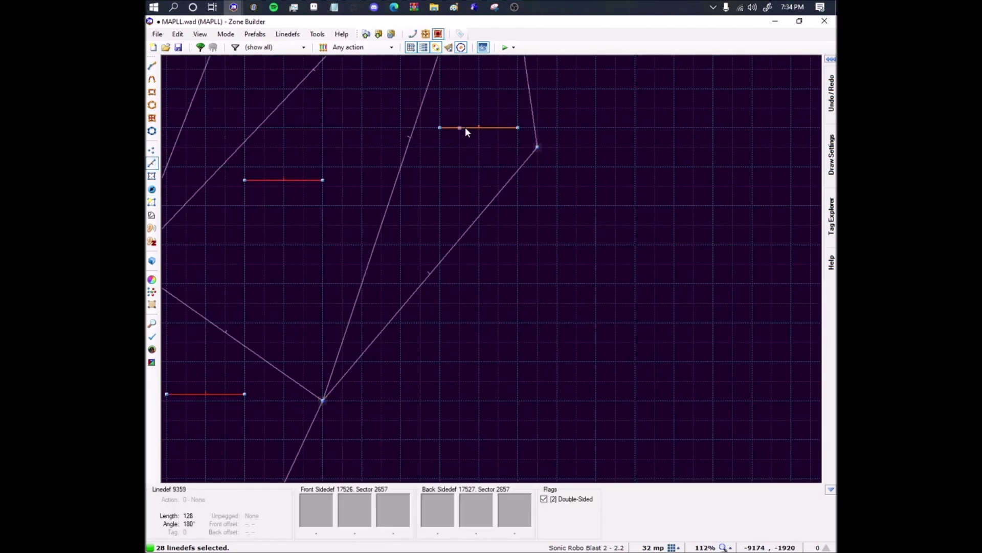
{"action": "right_click", "coordinate": [459, 134]}
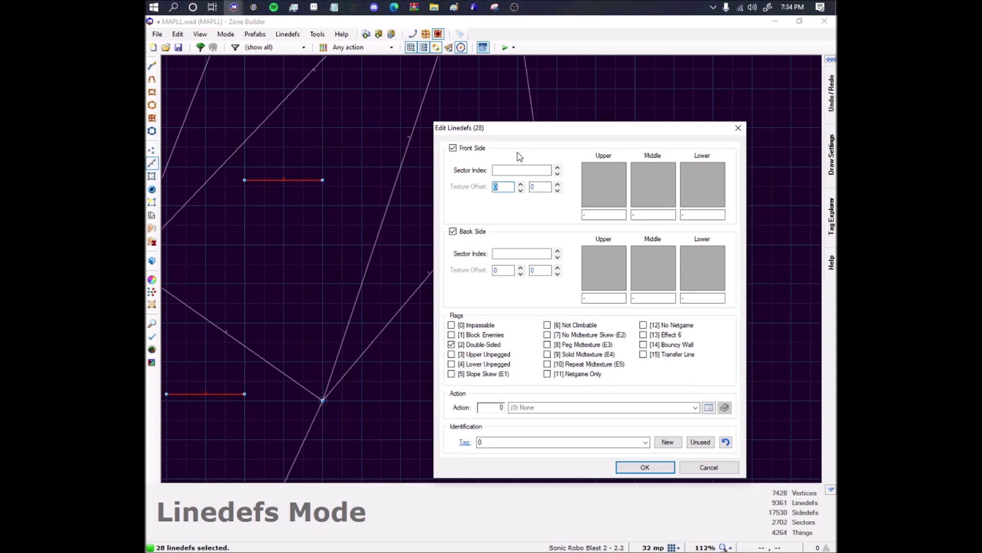
{"action": "type", "text": "7031"}
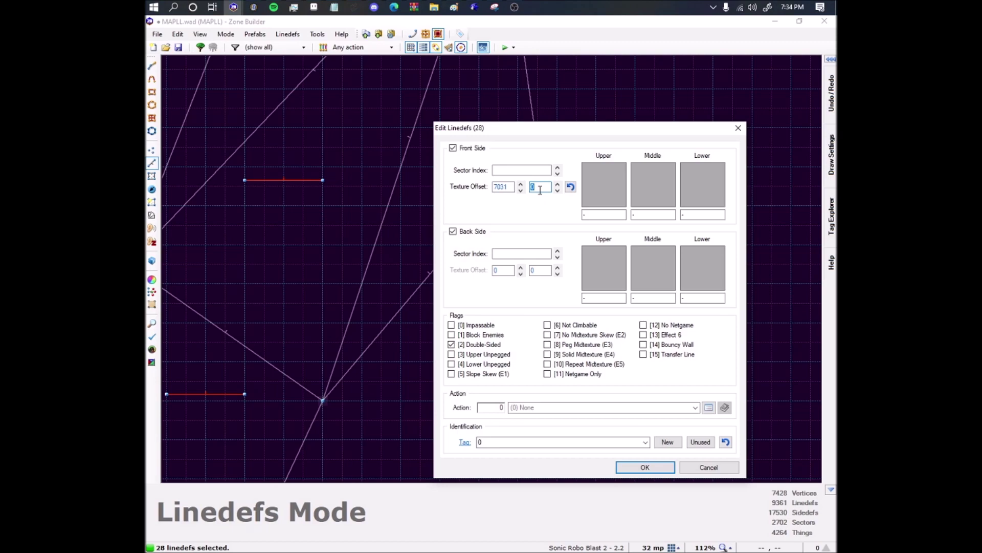
{"action": "key", "text": "Return"}
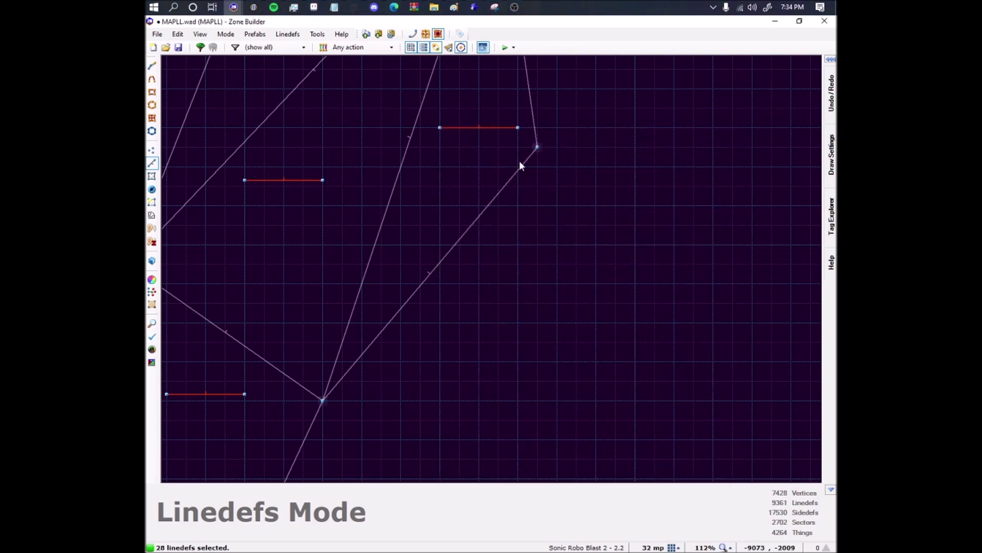
Make both front-side texture offsets increase by 1 across the selected linedefs using +++1.
{"action": "right_click", "coordinate": [487, 116]}
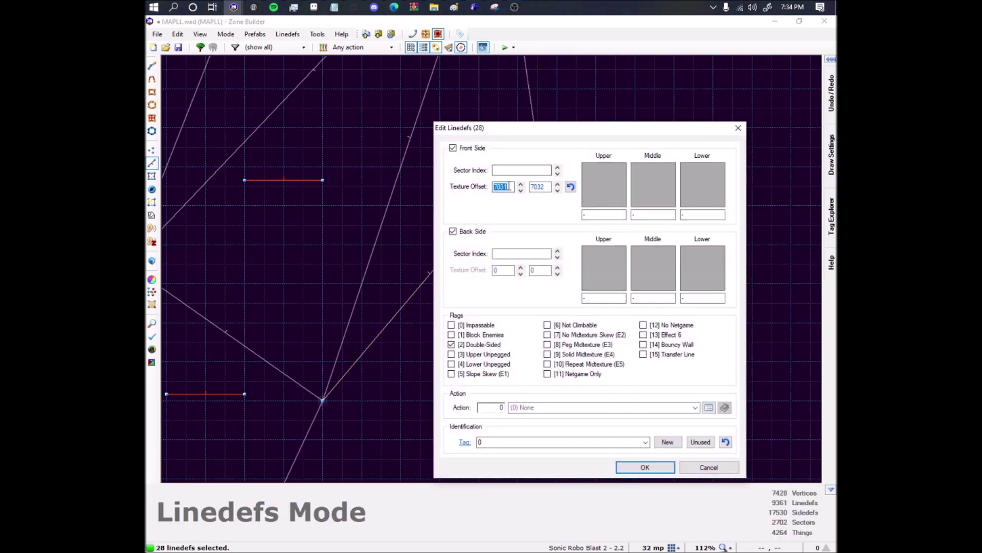
{"action": "key", "text": "Return"}
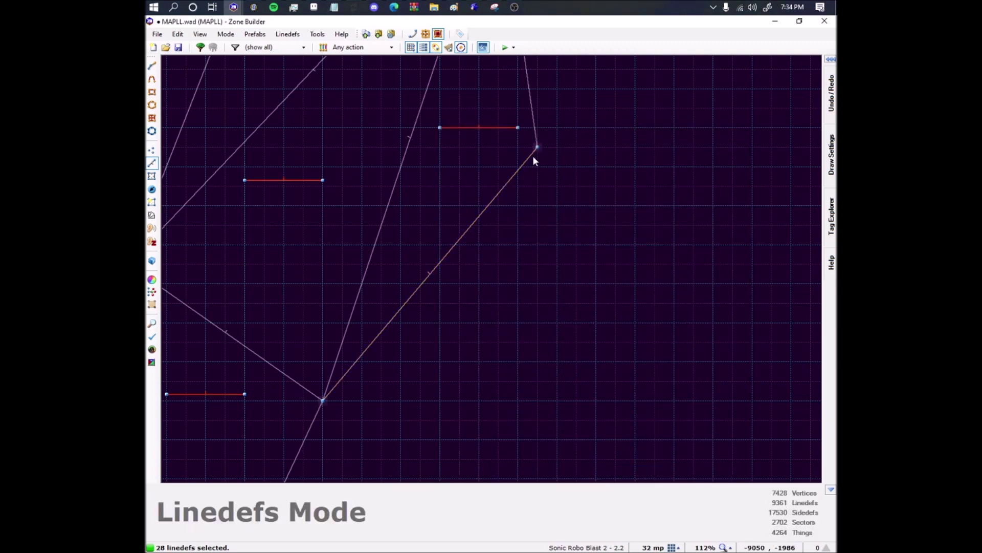
{"action": "right_click", "coordinate": [512, 164]}
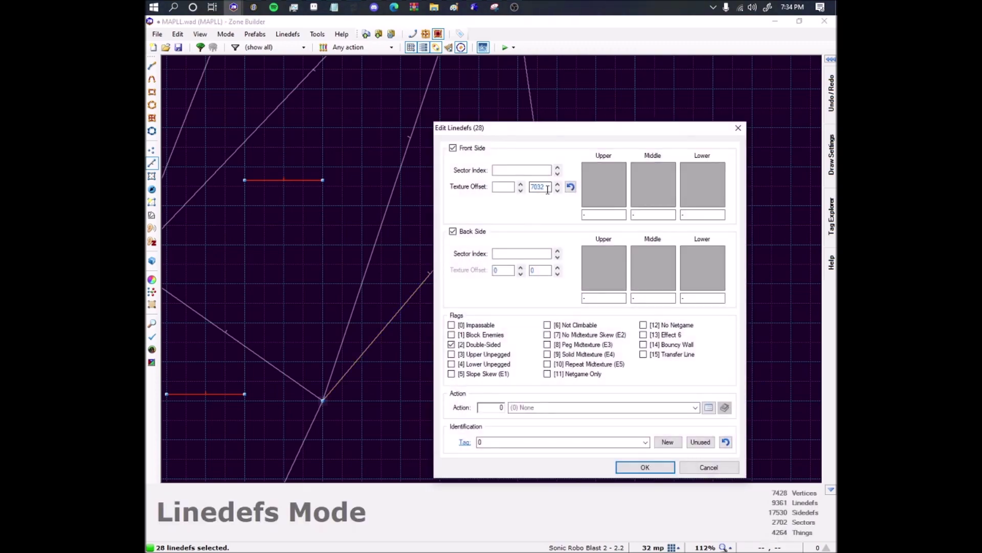
{"action": "type", "text": "+++1"}
{"action": "key", "text": "Return"}
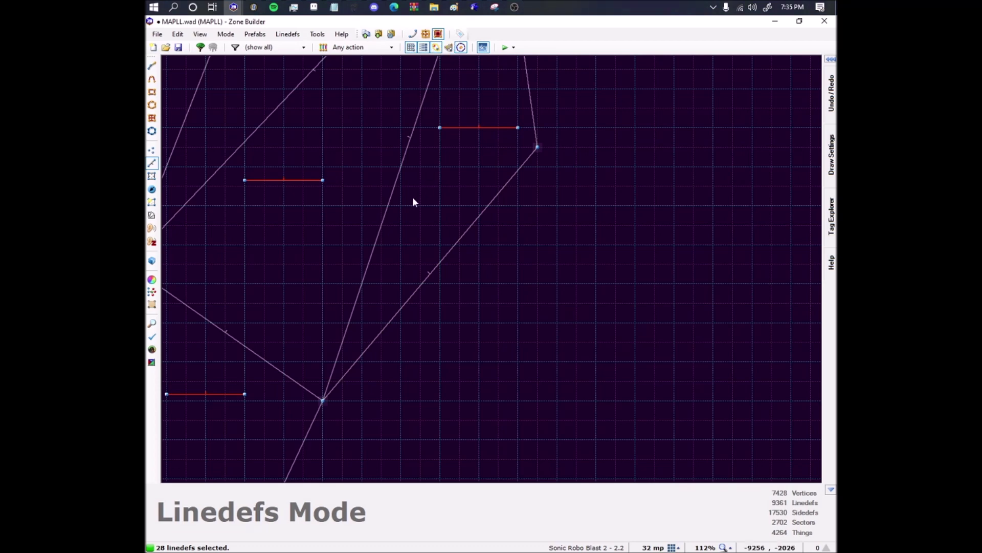
Create a tag range for the selected linedefs starting at 7033 with an increment of 1.
{"action": "key", "text": "t"}
{"action": "key", "text": "l"}
{"action": "left_click", "coordinate": [465, 36]}
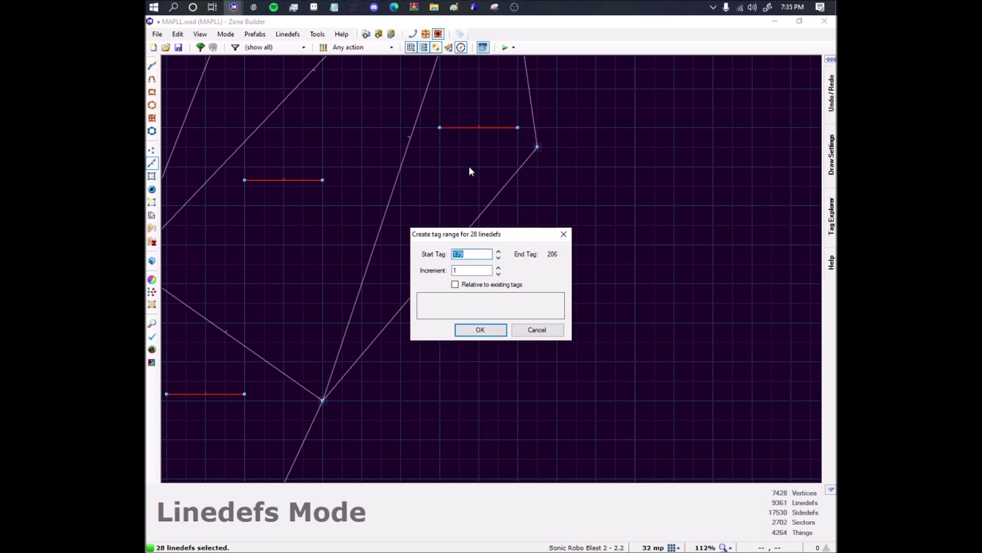
{"action": "type", "text": "7033"}
{"action": "key", "text": "Return"}
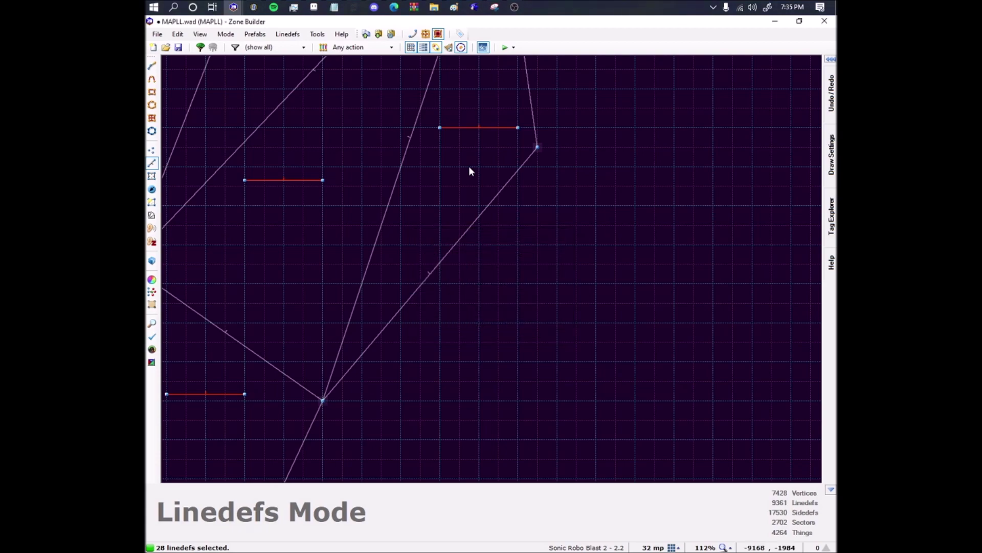
Assign action 704, Slope Frontside Floor by 3 Tagged Vertex Things, to the selected linedefs with the Use tag and offsets flag enabled.
{"action": "right_click", "coordinate": [485, 143]}
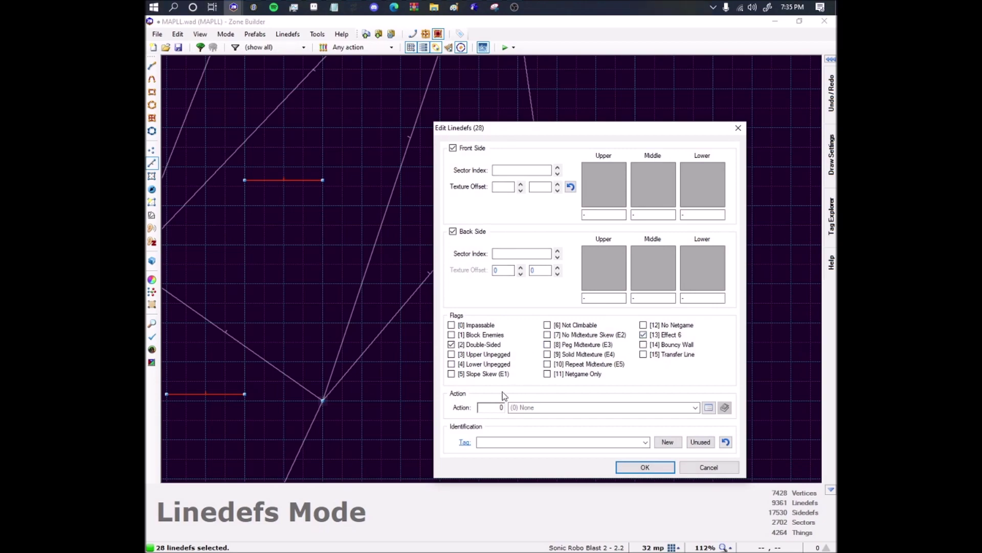
{"action": "type", "text": "704"}
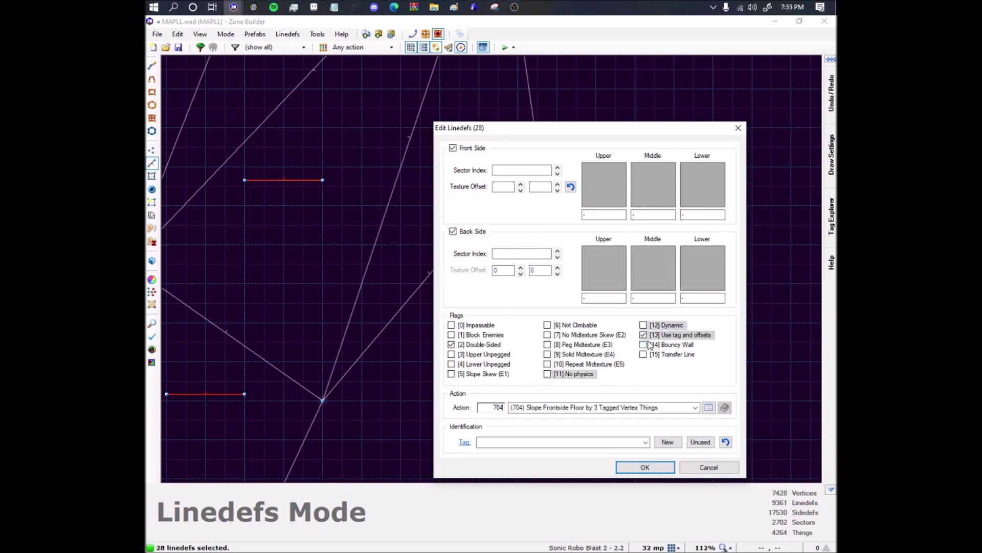
{"action": "left_click", "coordinate": [645, 466]}
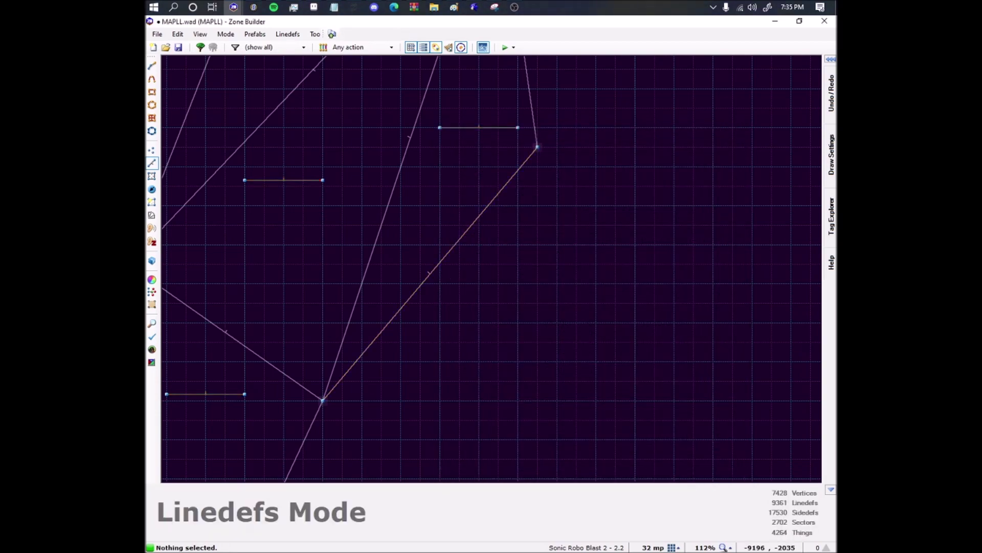
Test the slope vertex with tag 7031 at the northern tip in Visual mode by raising it and returning it to height 0.
{"action": "key", "text": "w"}
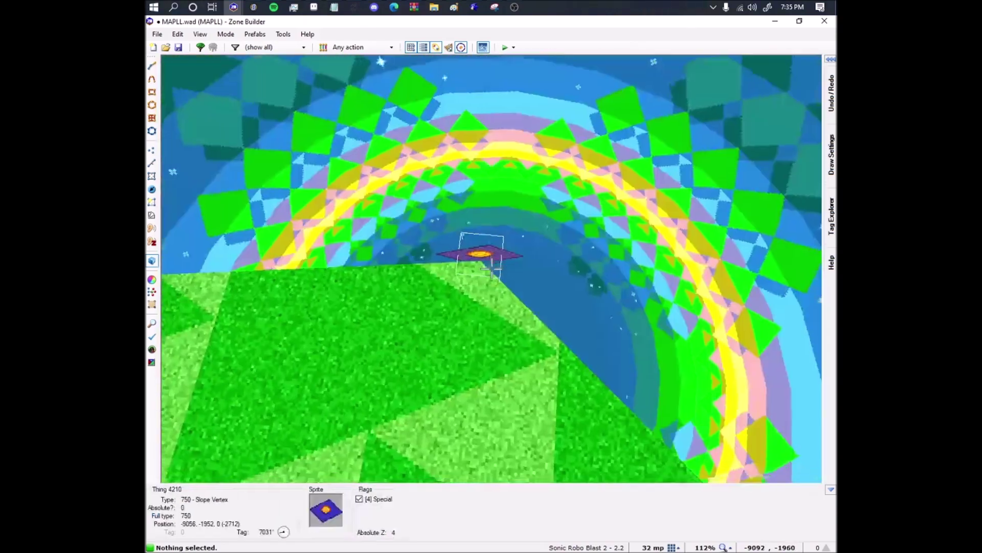
{"action": "left_click", "coordinate": [492, 268]}
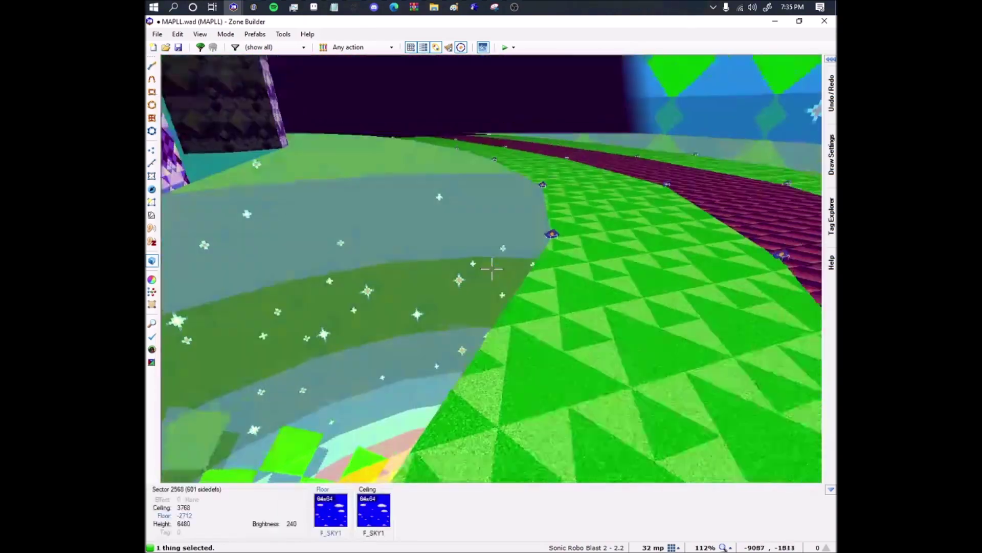
{"action": "scroll", "coordinate": [491, 268], "scroll_direction": "up", "scroll_amount": 18}
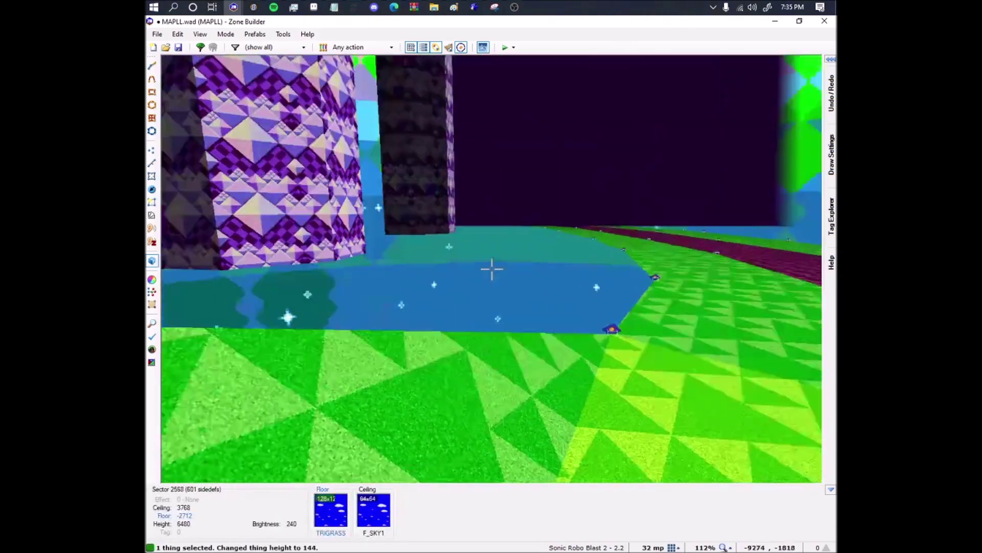
{"action": "scroll", "coordinate": [492, 268], "scroll_direction": "up", "scroll_amount": 7}
{"action": "scroll", "coordinate": [492, 269], "scroll_direction": "down", "scroll_amount": 12}
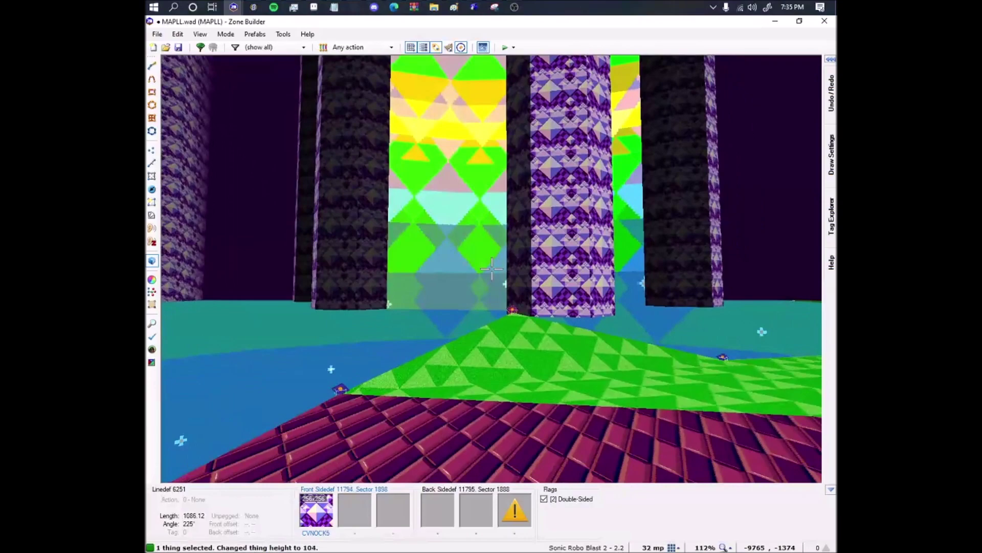
{"action": "scroll", "coordinate": [491, 269], "scroll_direction": "down", "scroll_amount": 5}
{"action": "scroll", "coordinate": [492, 268], "scroll_direction": "down", "scroll_amount": 8}
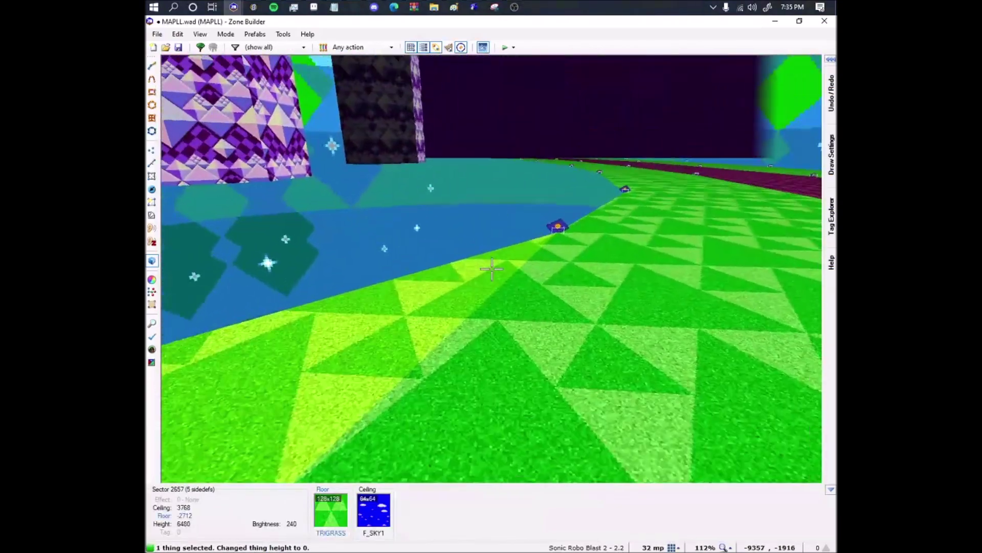
Test another slope vertex along the strip's inner edge by raising it and returning it to height 0, then leave Visual mode.
{"action": "key", "text": "c"}
{"action": "left_click", "coordinate": [491, 269]}
{"action": "scroll", "coordinate": [492, 268], "scroll_direction": "up", "scroll_amount": 9}
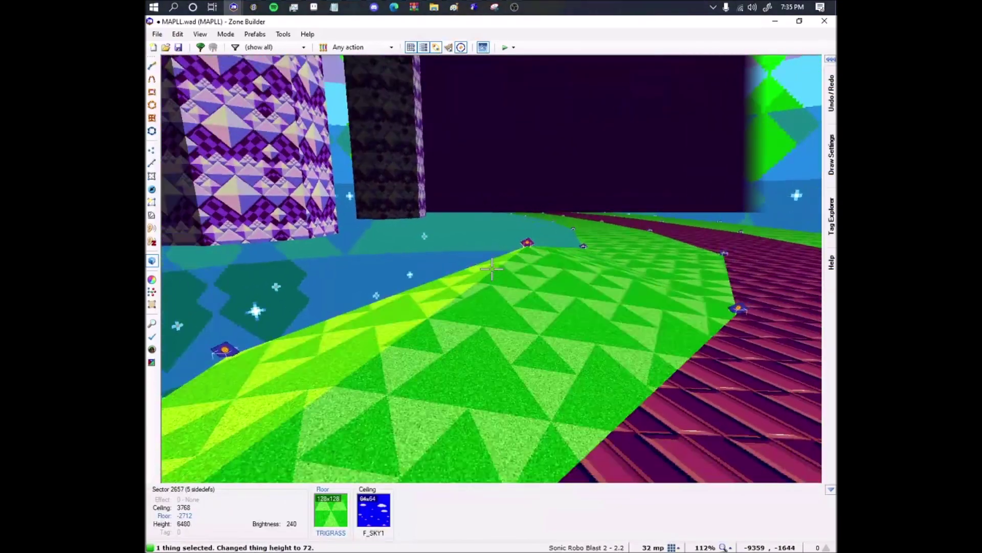
{"action": "scroll", "coordinate": [492, 269], "scroll_direction": "up", "scroll_amount": 7}
{"action": "scroll", "coordinate": [491, 269], "scroll_direction": "down", "scroll_amount": 16}
{"action": "key", "text": "c"}
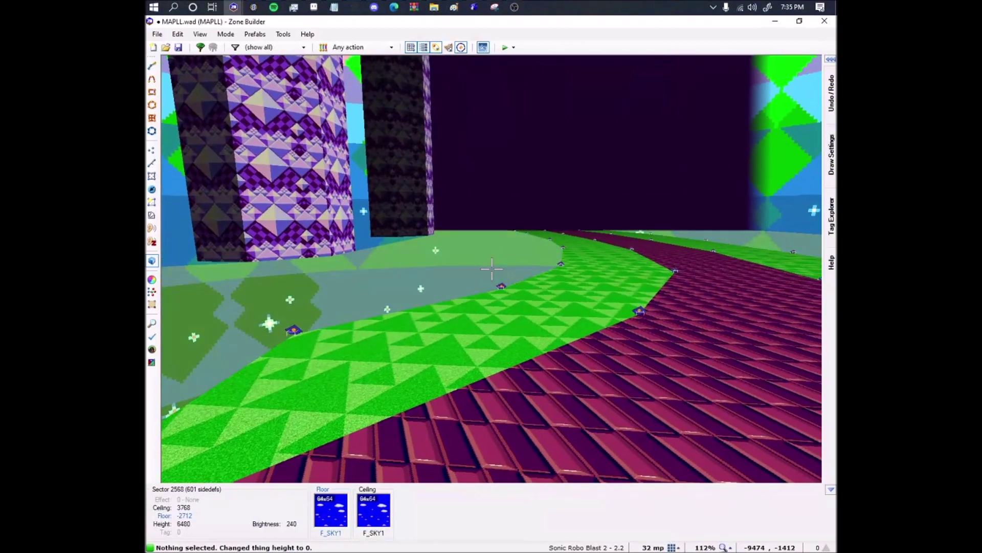
{"action": "key", "text": "q"}
{"action": "scroll", "coordinate": [533, 211], "scroll_direction": "down", "scroll_amount": 10}
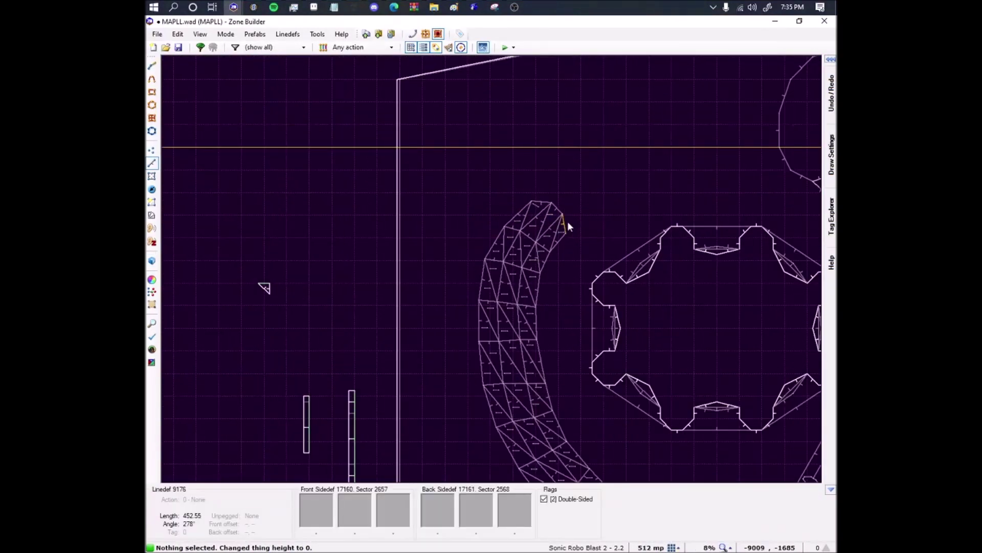
{"action": "scroll", "coordinate": [553, 228], "scroll_direction": "up", "scroll_amount": 3}
{"action": "key", "text": "s"}
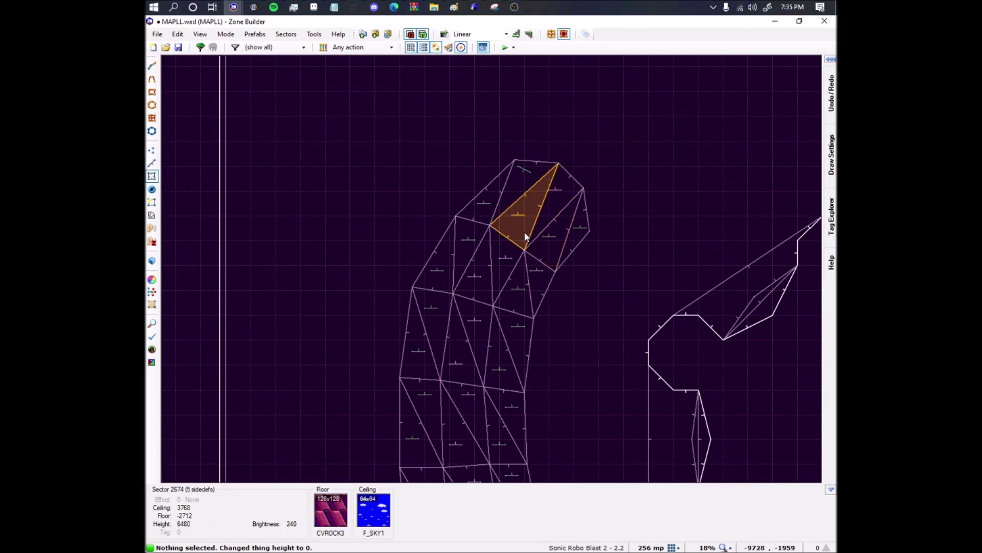
{"action": "left_click", "coordinate": [525, 235]}
{"action": "left_click", "coordinate": [479, 287]}
{"action": "left_click", "coordinate": [458, 353]}
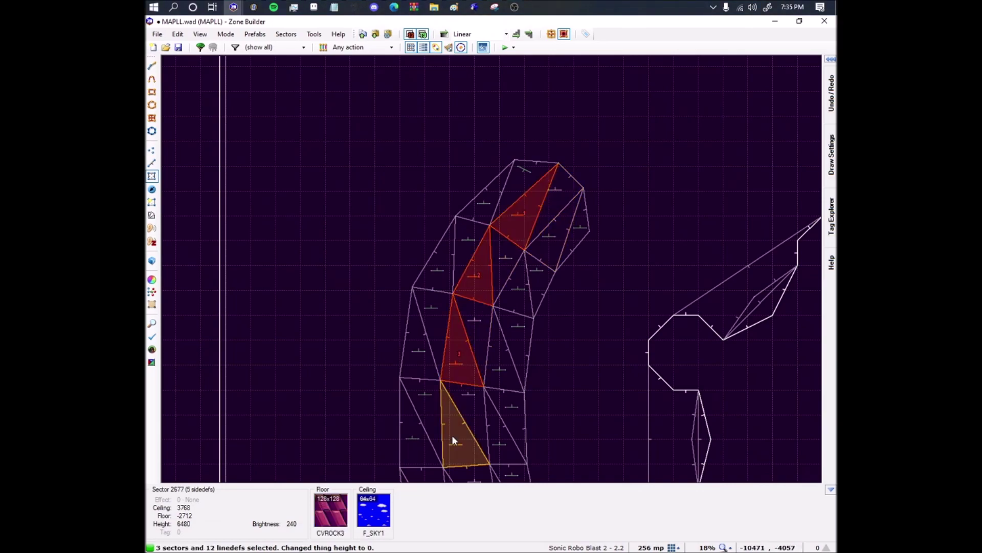
{"action": "middle_click_drag", "start_coordinate": [453, 436], "coordinate": [385, 245]}
{"action": "left_click", "coordinate": [385, 245]}
{"action": "left_click", "coordinate": [395, 330]}
{"action": "left_click", "coordinate": [409, 407]}
{"action": "scroll", "coordinate": [604, 292], "scroll_direction": "down", "scroll_amount": 3}
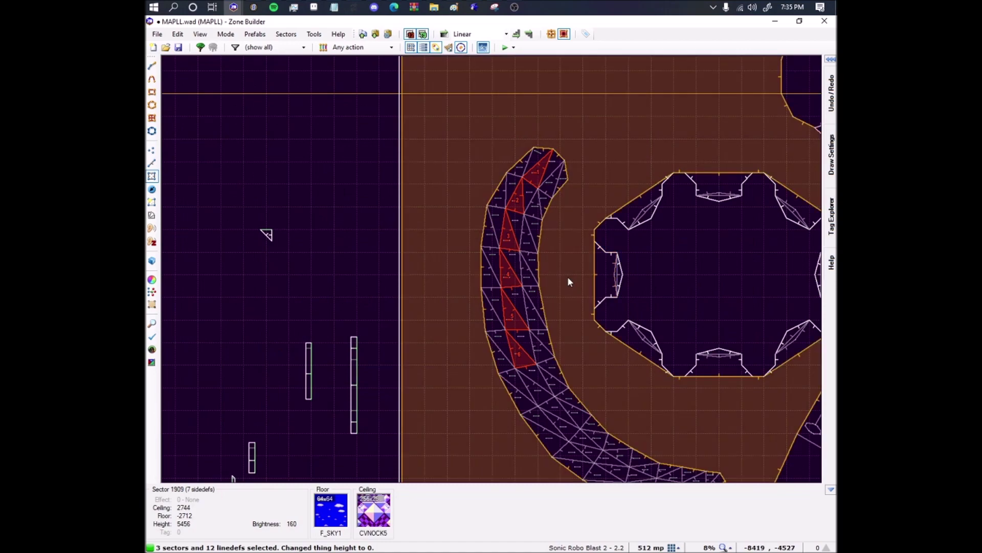
{"action": "scroll", "coordinate": [532, 215], "scroll_direction": "up", "scroll_amount": 3}
{"action": "key", "text": "c"}
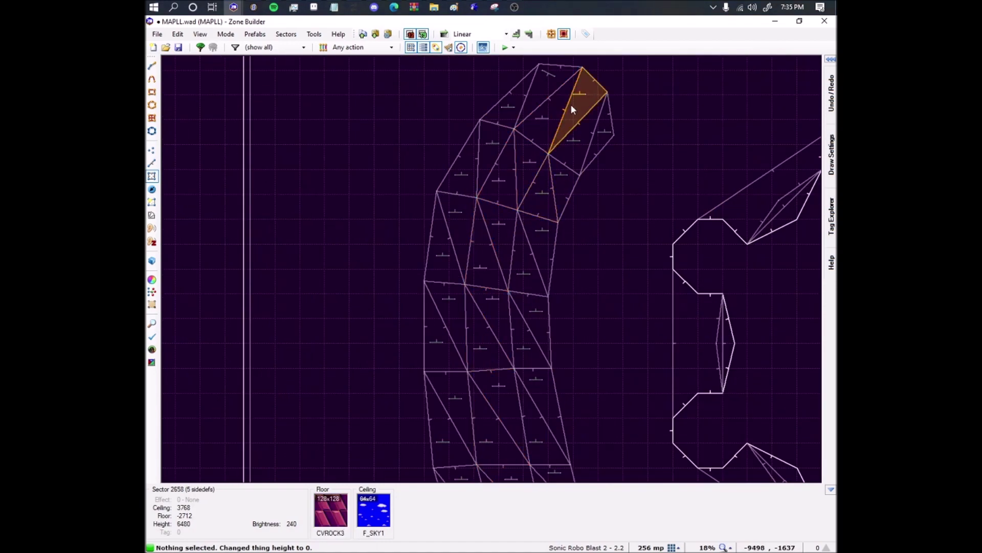
{"action": "left_click", "coordinate": [570, 103]}
{"action": "left_click", "coordinate": [532, 160]}
{"action": "left_click", "coordinate": [510, 226]}
{"action": "left_click", "coordinate": [493, 308]}
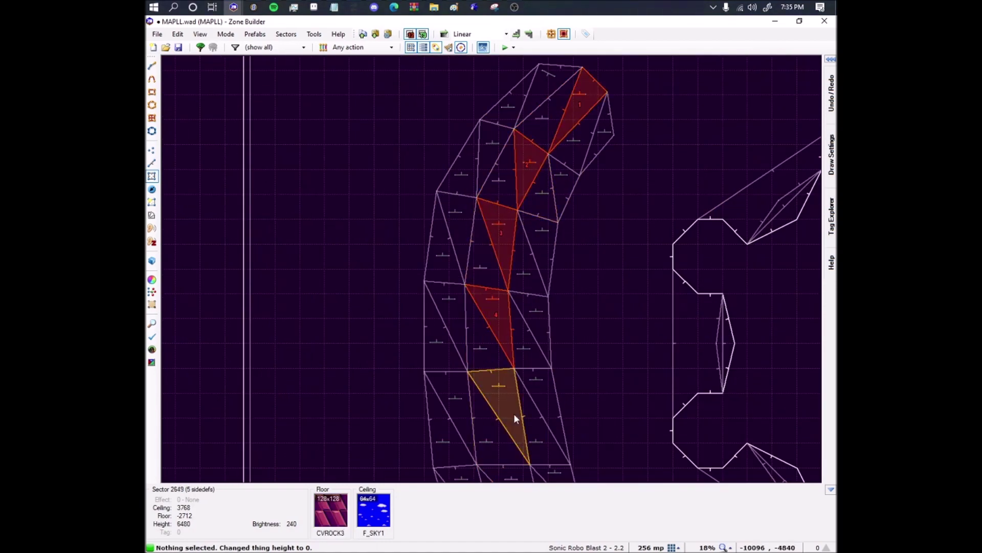
{"action": "key", "text": "c"}
Select the 14 control linedefs of one middle row of triangles, in order from the strip's northern end to its eastern end.
{"action": "key", "text": "l"}
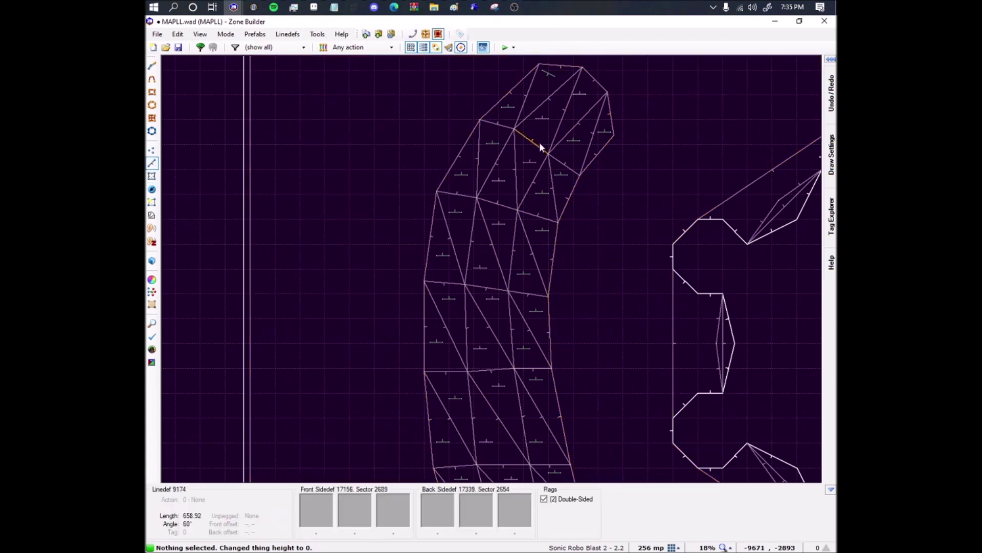
{"action": "left_click", "coordinate": [536, 126]}
{"action": "left_click", "coordinate": [500, 184]}
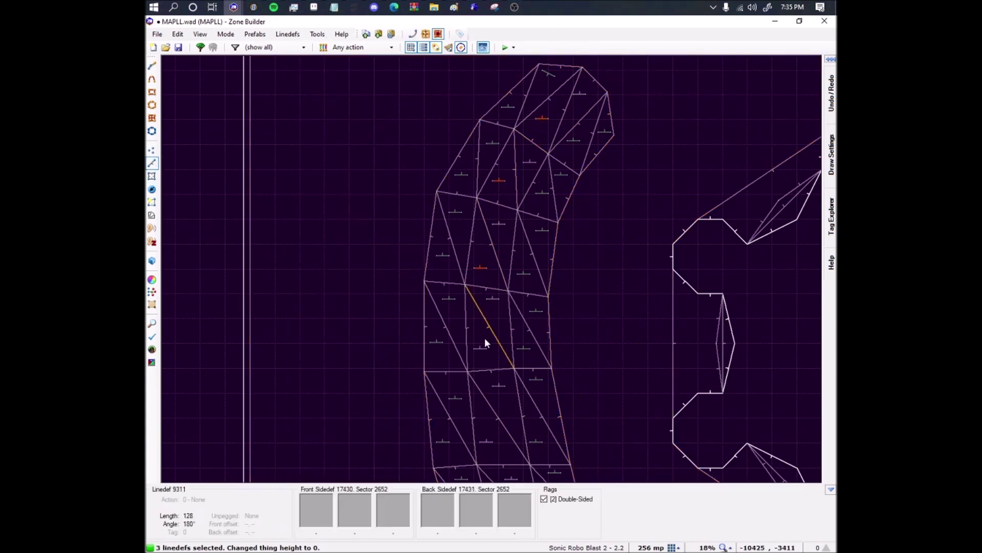
{"action": "middle_click_drag", "start_coordinate": [479, 417], "coordinate": [416, 243]}
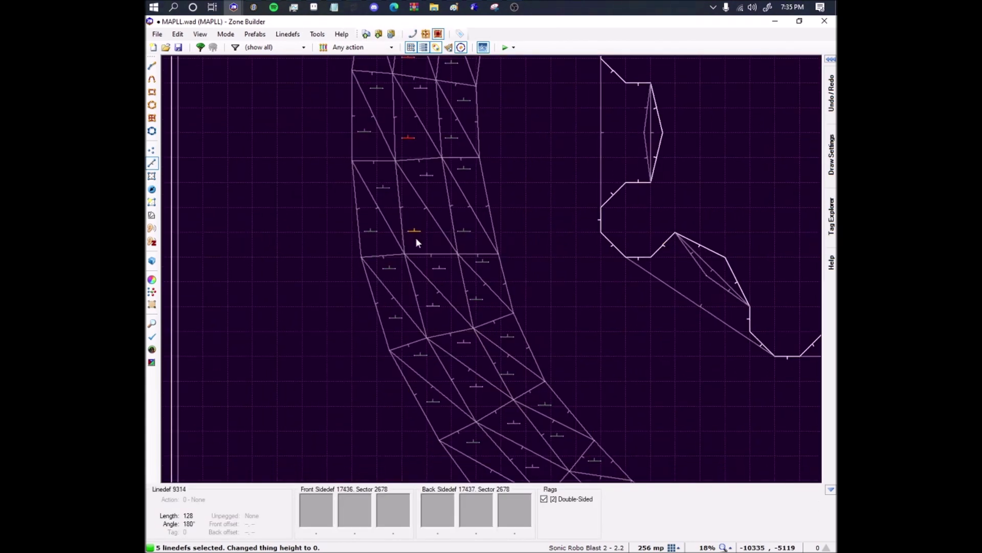
{"action": "left_click", "coordinate": [429, 309]}
{"action": "left_click", "coordinate": [524, 444]}
{"action": "middle_click_drag", "start_coordinate": [524, 444], "coordinate": [469, 356]}
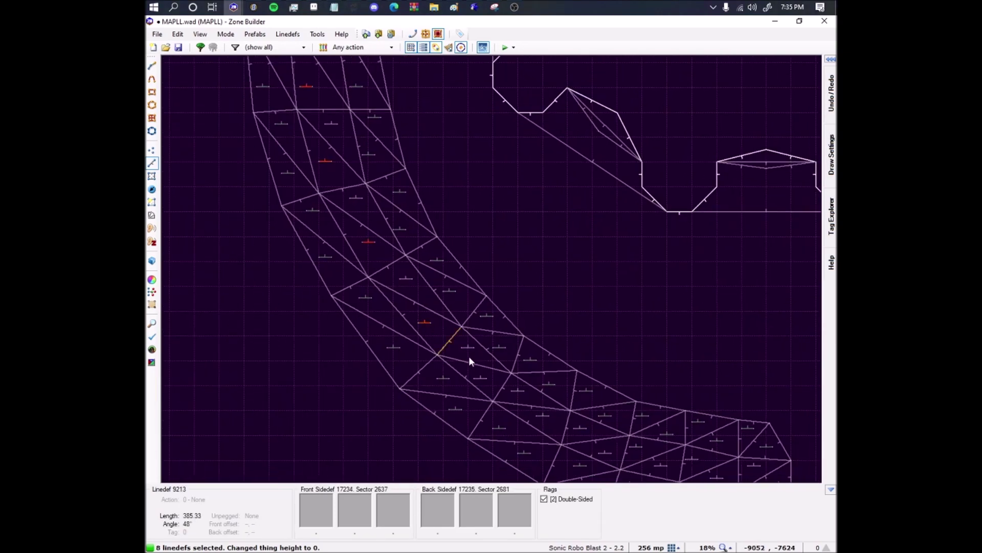
{"action": "left_click", "coordinate": [484, 378]}
{"action": "left_click", "coordinate": [543, 416]}
{"action": "middle_click_drag", "start_coordinate": [544, 416], "coordinate": [495, 379]}
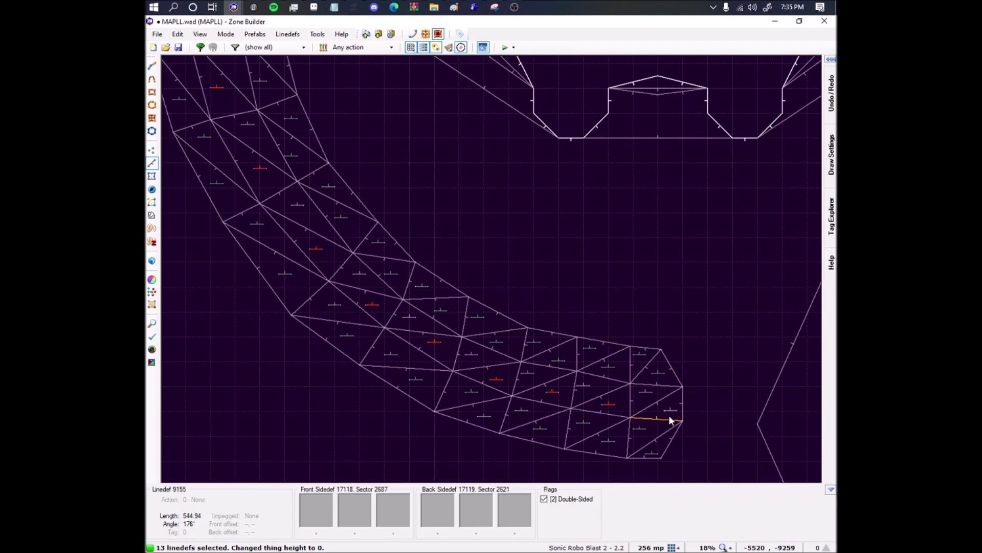
{"action": "left_click", "coordinate": [672, 413]}
Check the tags of the three slope vertices at the corners of the row's first triangle at the northern end.
{"action": "middle_click_drag", "start_coordinate": [526, 320], "coordinate": [552, 428]}
{"action": "scroll", "coordinate": [552, 429], "scroll_direction": "down", "scroll_amount": 3}
{"action": "scroll", "coordinate": [441, 133], "scroll_direction": "up", "scroll_amount": 6}
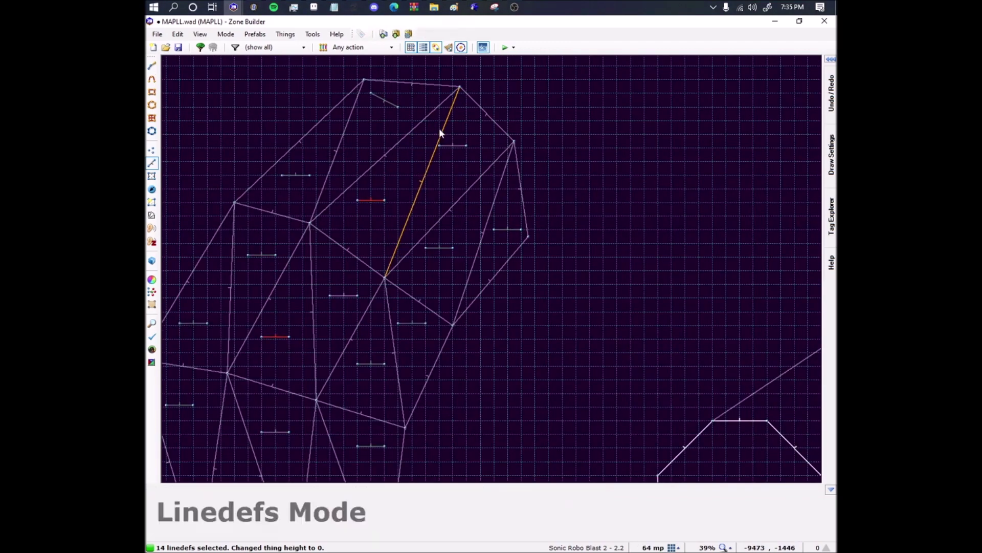
{"action": "key", "text": "t"}
{"action": "scroll", "coordinate": [459, 86], "scroll_direction": "up", "scroll_amount": 3}
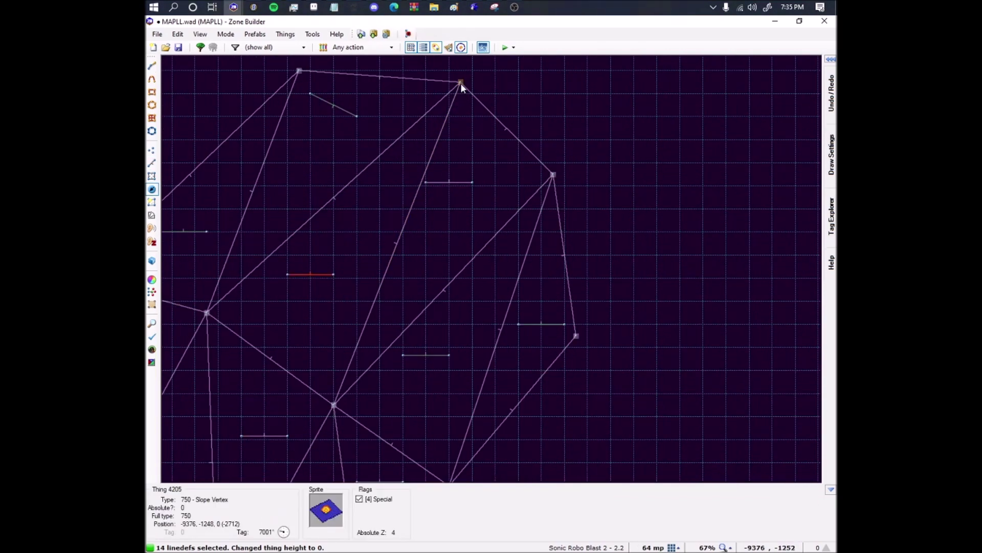
{"action": "middle_click_drag", "start_coordinate": [461, 82], "coordinate": [475, 83]}
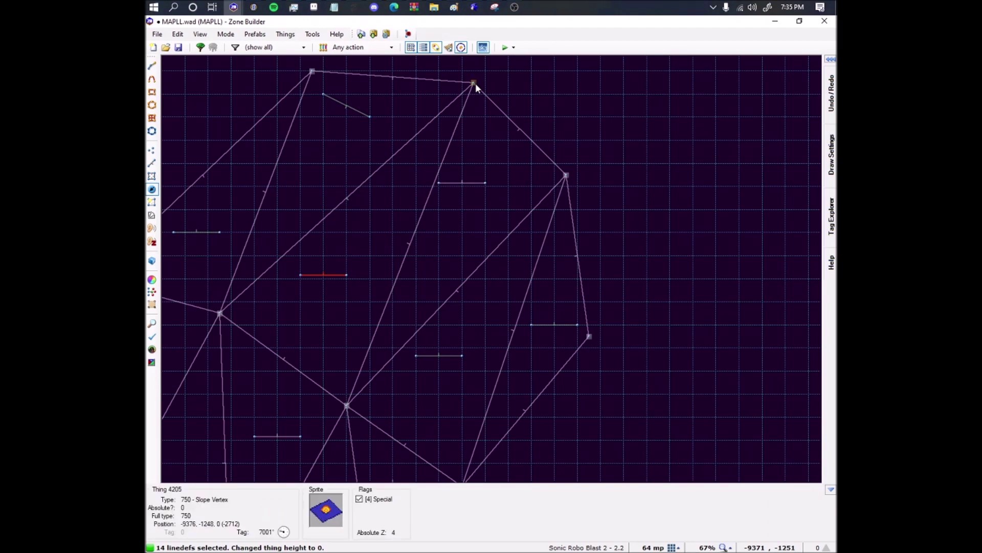
{"action": "key", "text": "t"}
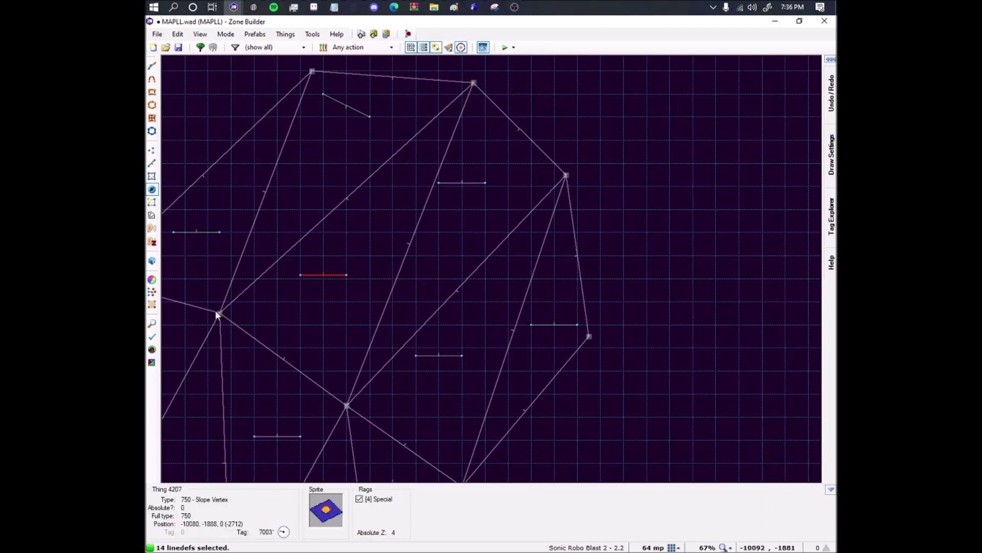
{"action": "key", "text": "t"}
{"action": "key", "text": "t"}
{"action": "middle_click_drag", "start_coordinate": [344, 409], "coordinate": [457, 417]}
Set the front side texture offsets of the selected linedefs to 7001 and 7003.
{"action": "key", "text": "l"}
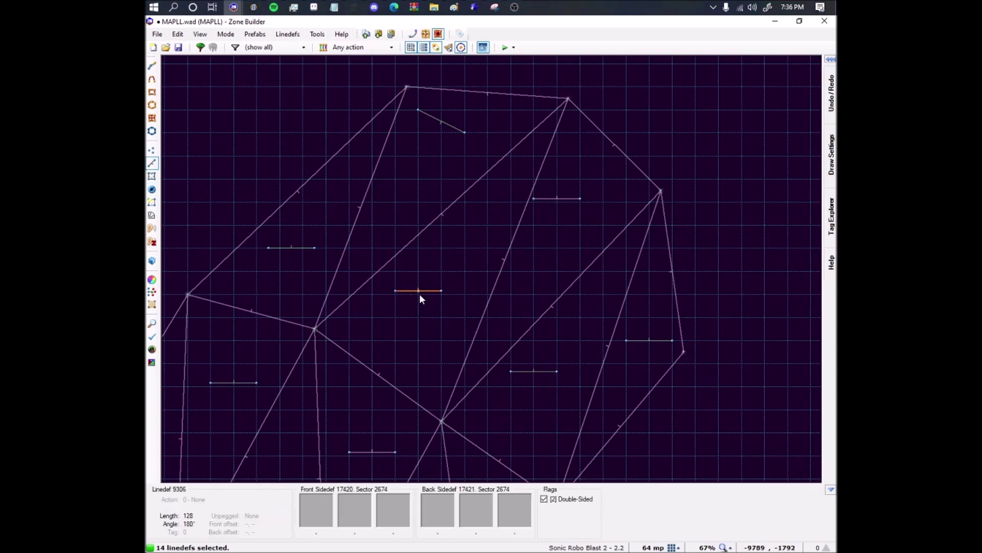
{"action": "scroll", "coordinate": [423, 301], "scroll_direction": "down", "scroll_amount": 4}
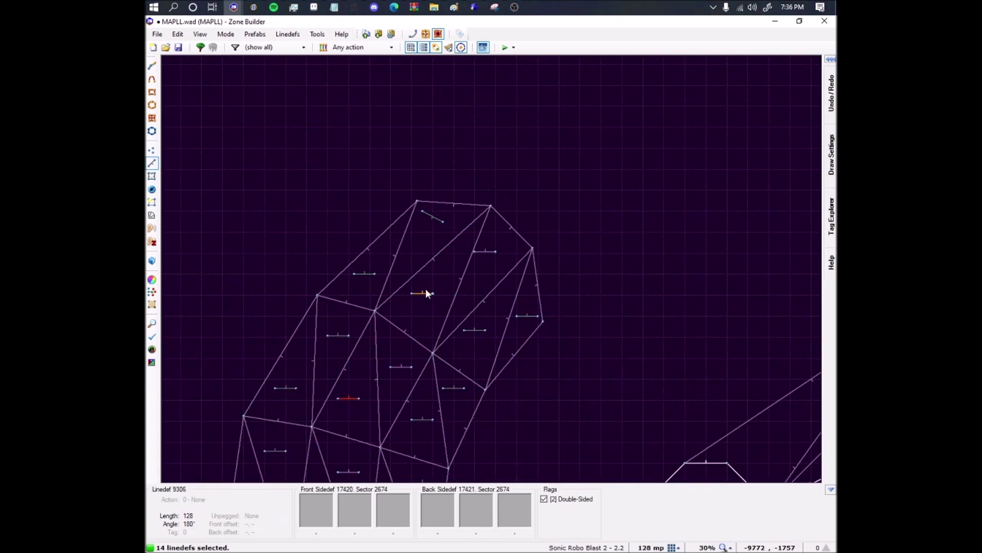
{"action": "right_click", "coordinate": [426, 291]}
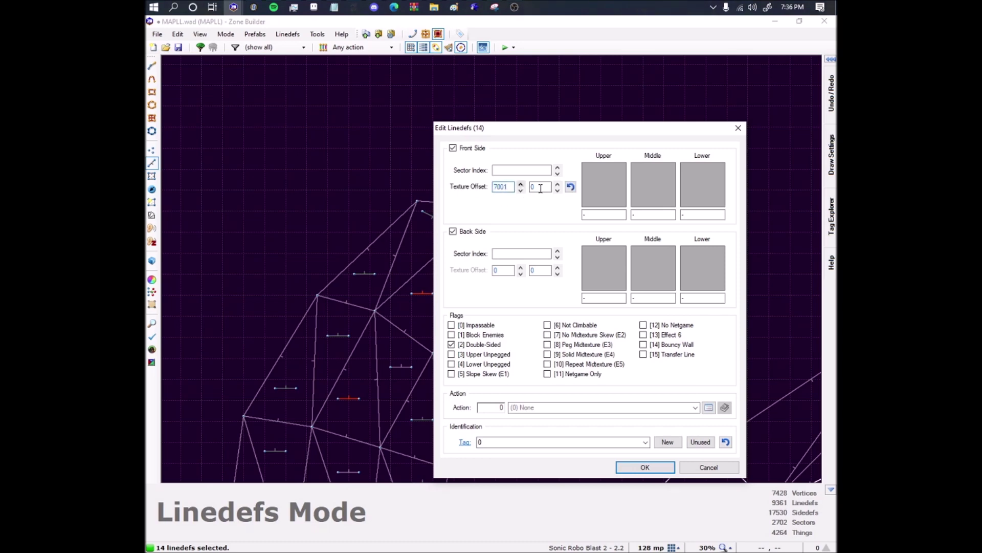
{"action": "key", "text": "Return"}
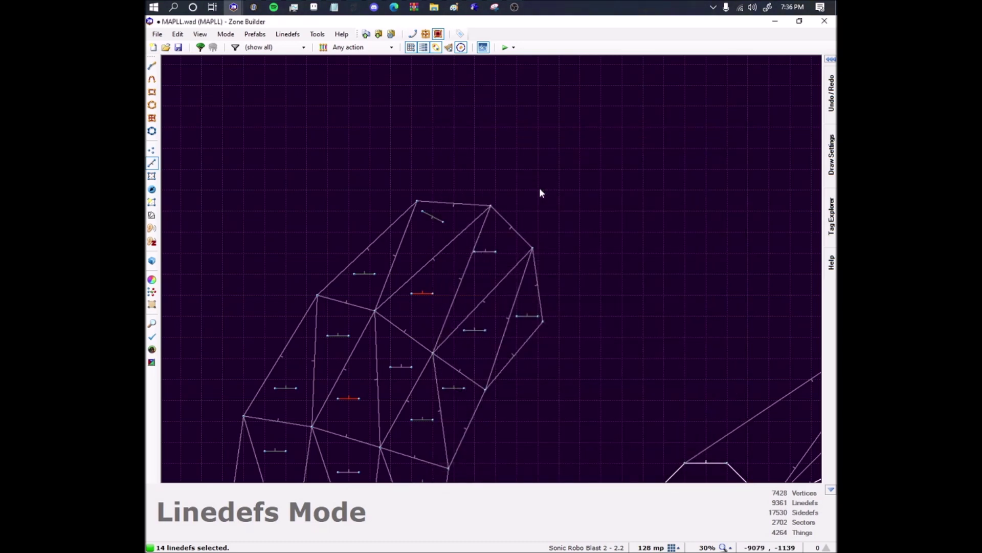
Make both front side texture offsets increase by 2 from each selected linedef to the following one.
{"action": "right_click", "coordinate": [495, 228]}
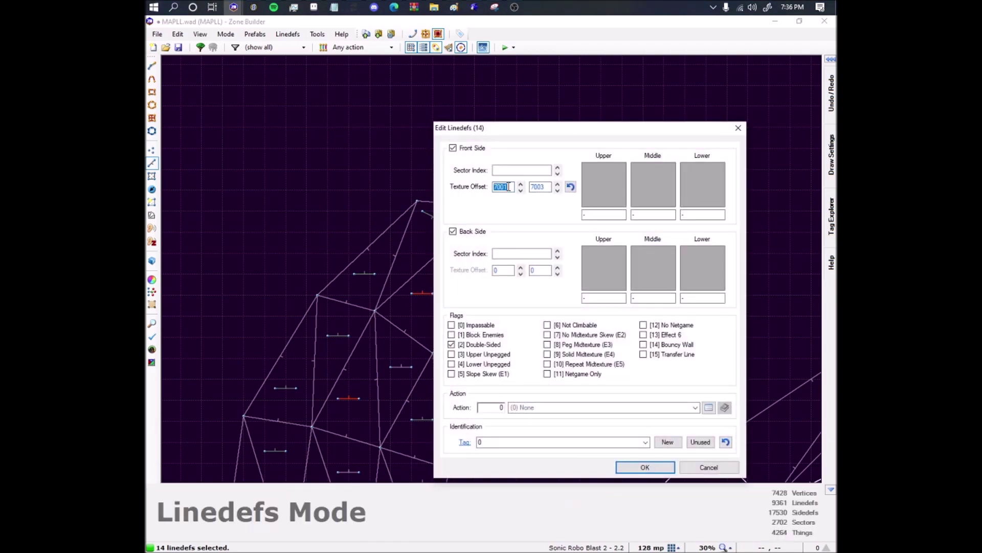
{"action": "type", "text": "-"}
{"action": "type", "text": "-2"}
{"action": "key", "text": "Return"}
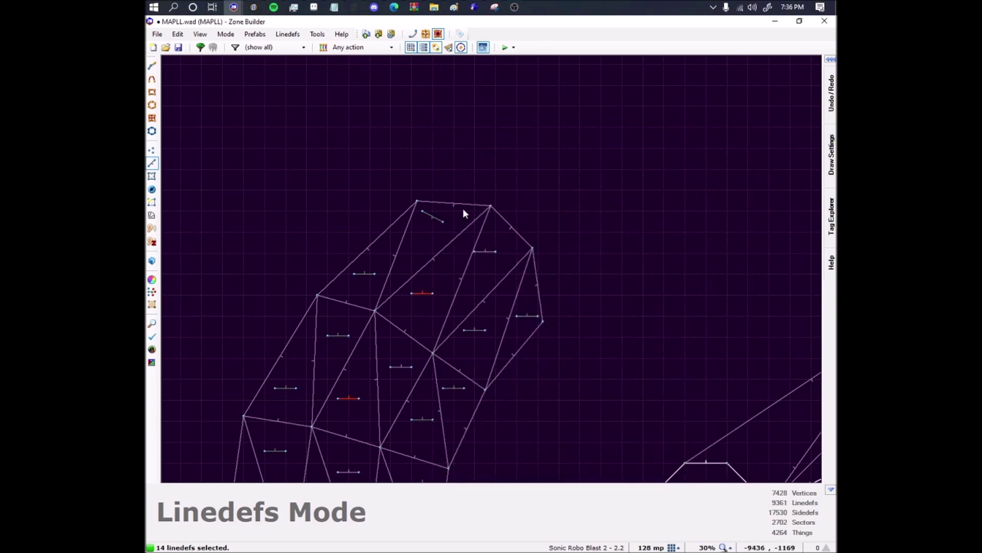
{"action": "right_click", "coordinate": [546, 389]}
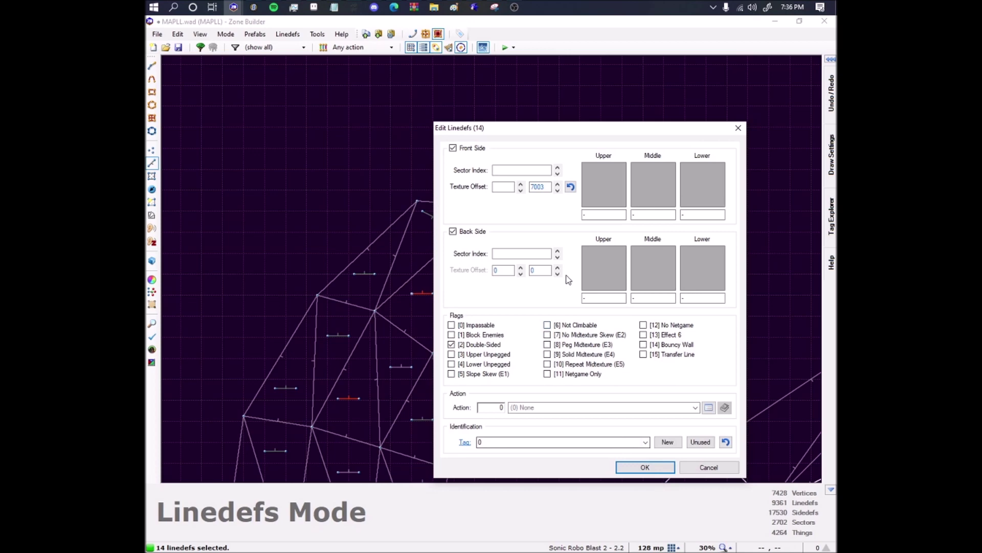
{"action": "left_click", "coordinate": [541, 187]}
{"action": "type", "text": "--2"}
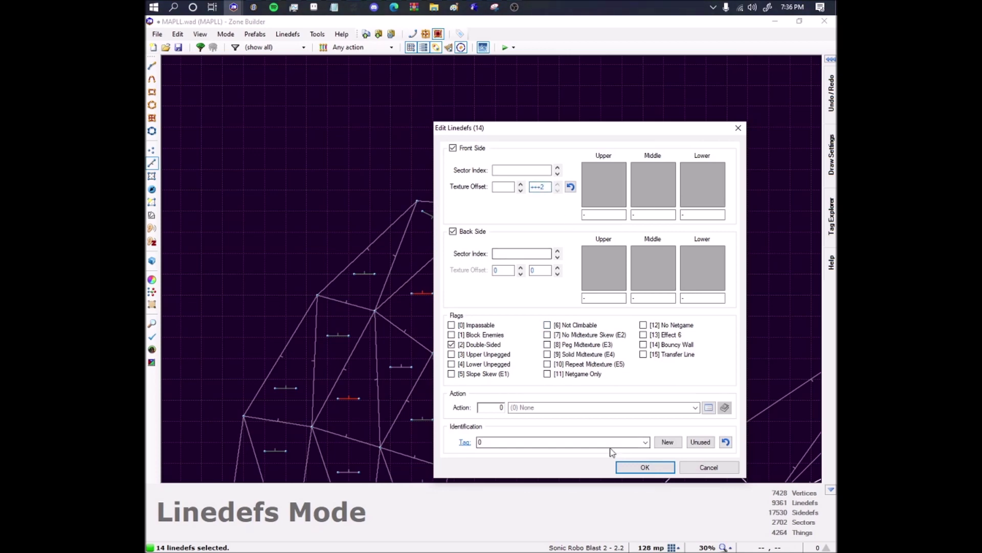
{"action": "left_click", "coordinate": [645, 467]}
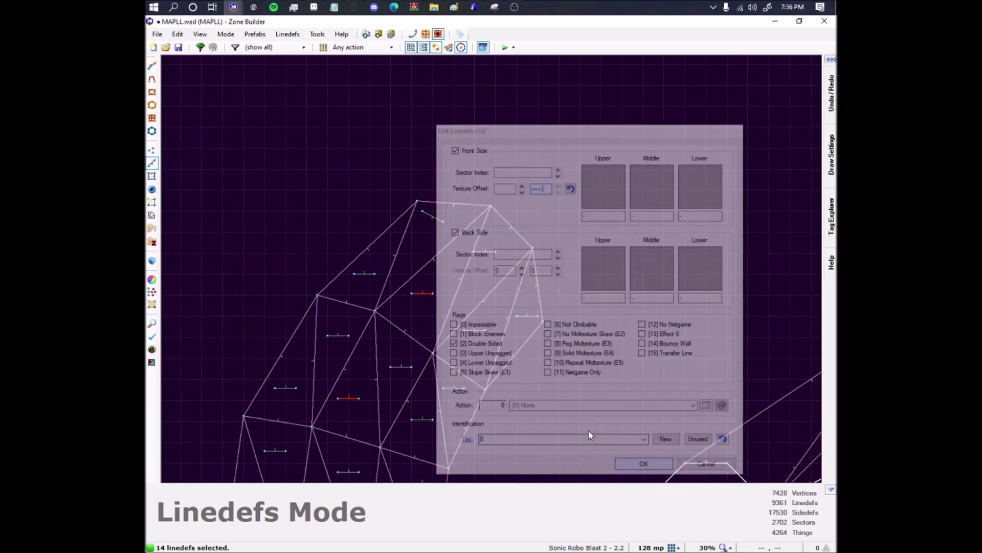
Check the first triangle's third slope vertex tag and create a tag range for the selected linedefs starting at 7034 with an increment of 2.
{"action": "key", "text": "t"}
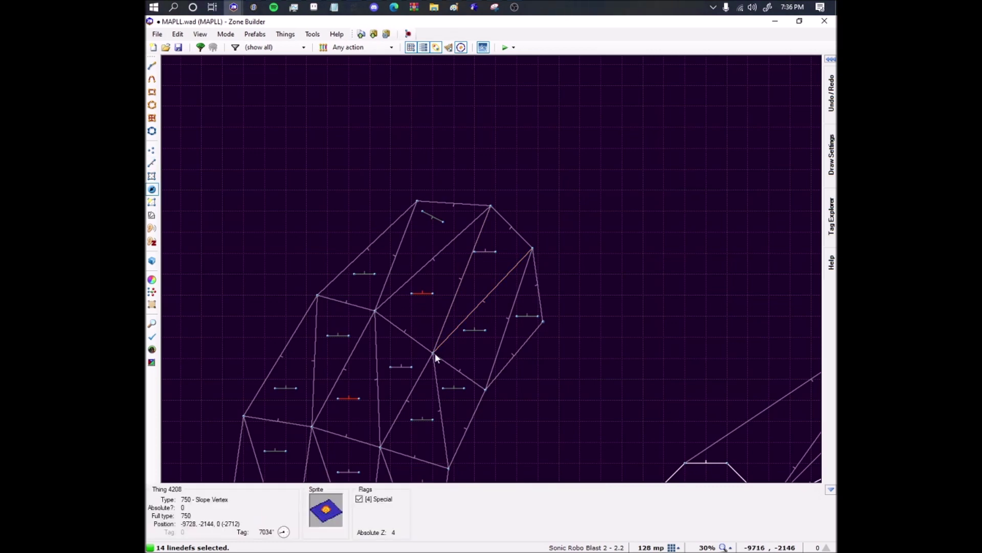
{"action": "key", "text": "l"}
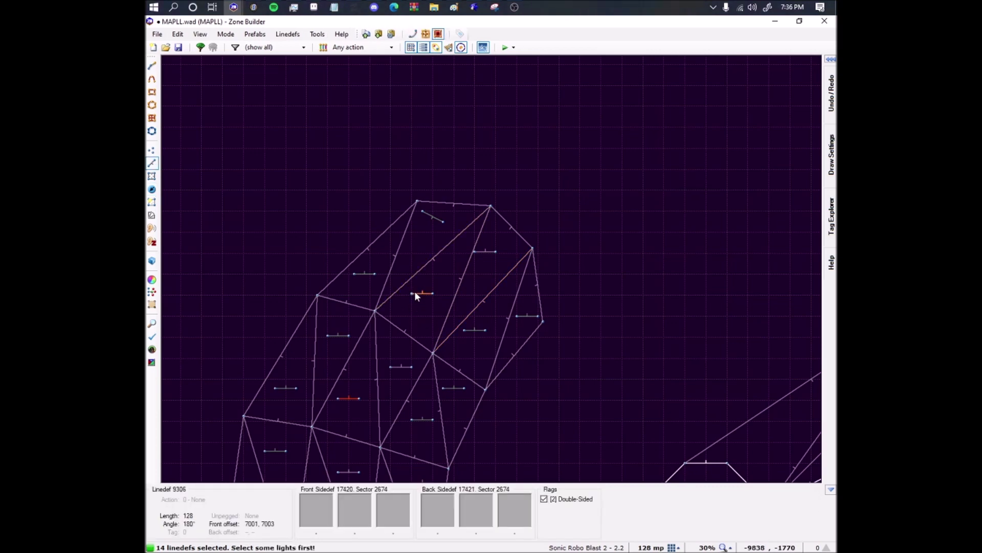
{"action": "left_click", "coordinate": [461, 33]}
{"action": "key", "text": "Tab"}
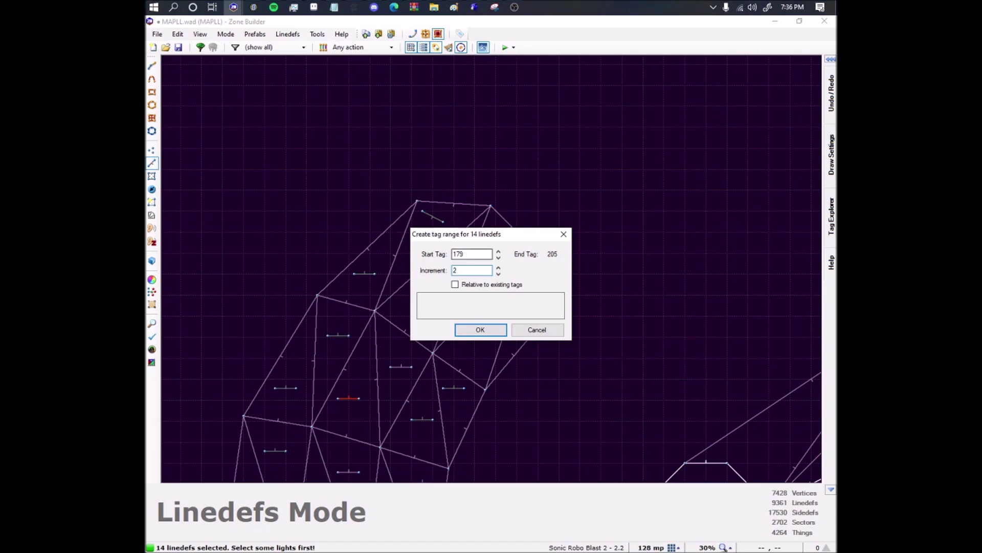
{"action": "double_click", "coordinate": [466, 254]}
{"action": "type", "text": "7034"}
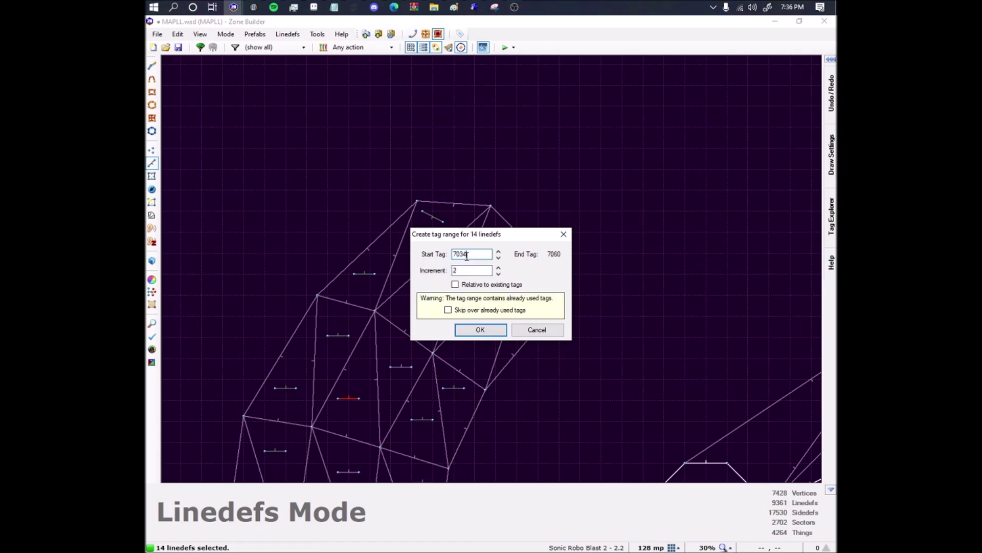
{"action": "key", "text": "Return"}
{"action": "scroll", "coordinate": [390, 254], "scroll_direction": "down", "scroll_amount": 4}
{"action": "middle_click_drag", "start_coordinate": [389, 252], "coordinate": [389, 158]}
{"action": "scroll", "coordinate": [389, 160], "scroll_direction": "up", "scroll_amount": 5}
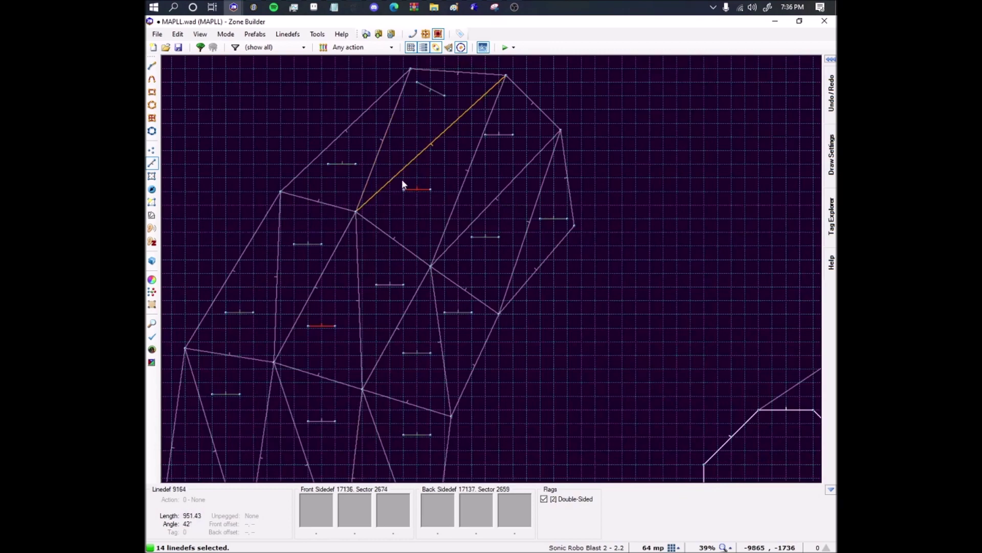
{"action": "left_click", "coordinate": [460, 33]}
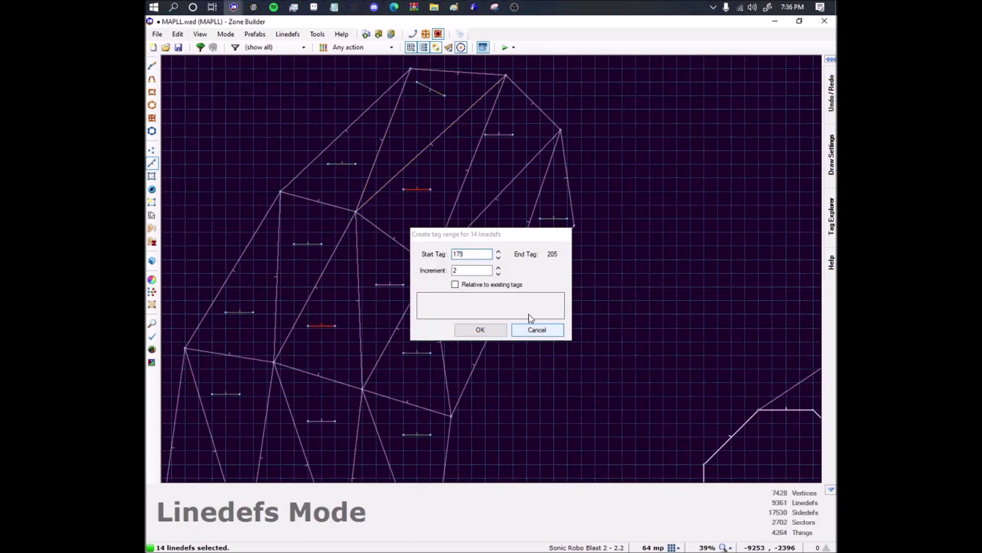
{"action": "left_click", "coordinate": [534, 330]}
Assign action 704, Slope Frontside Floor by 3 Tagged Vertex Things, with Use tag and offsets enabled to the selected linedefs, and clear the selection.
{"action": "right_click", "coordinate": [428, 255]}
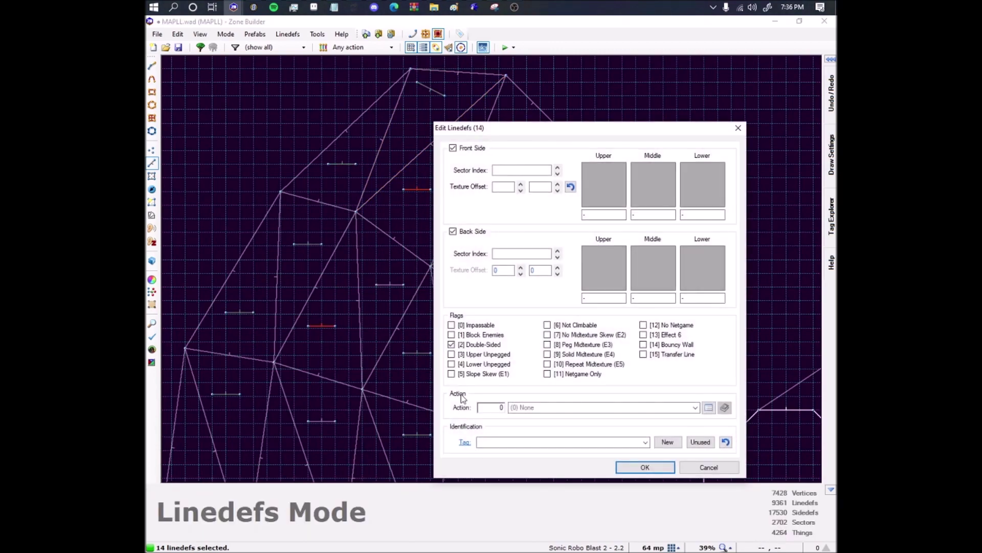
{"action": "left_click", "coordinate": [490, 407]}
{"action": "type", "text": "704"}
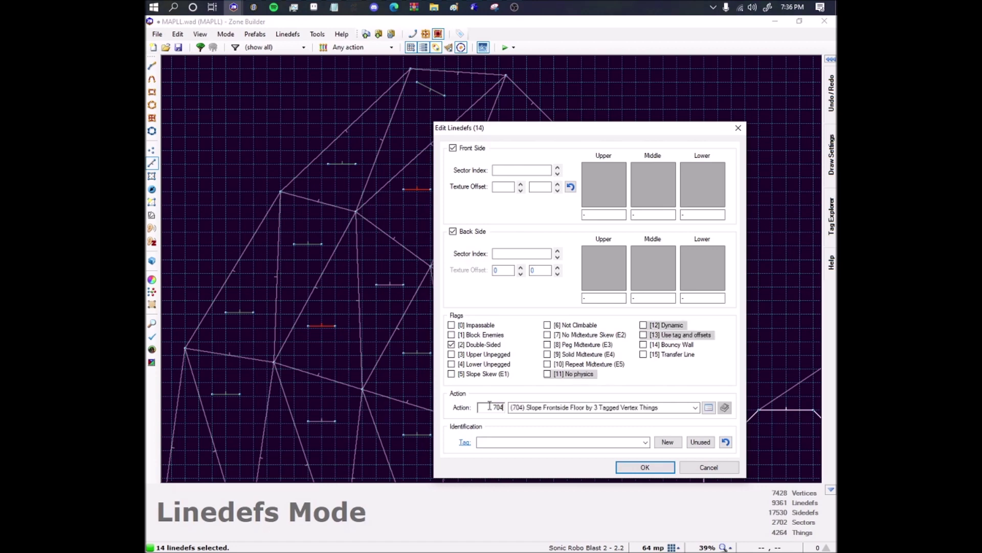
{"action": "left_click", "coordinate": [680, 335]}
{"action": "left_click", "coordinate": [644, 467]}
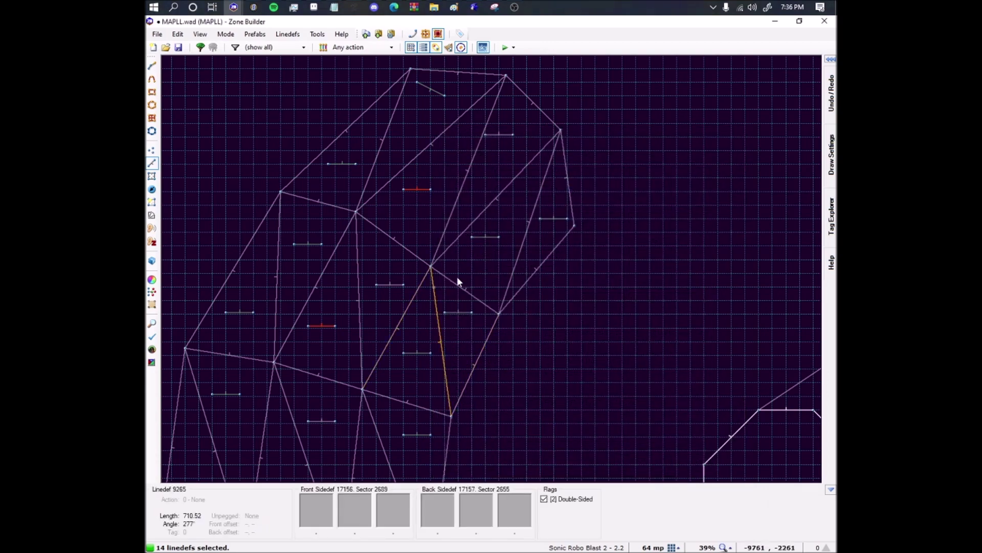
{"action": "left_click", "coordinate": [430, 201]}
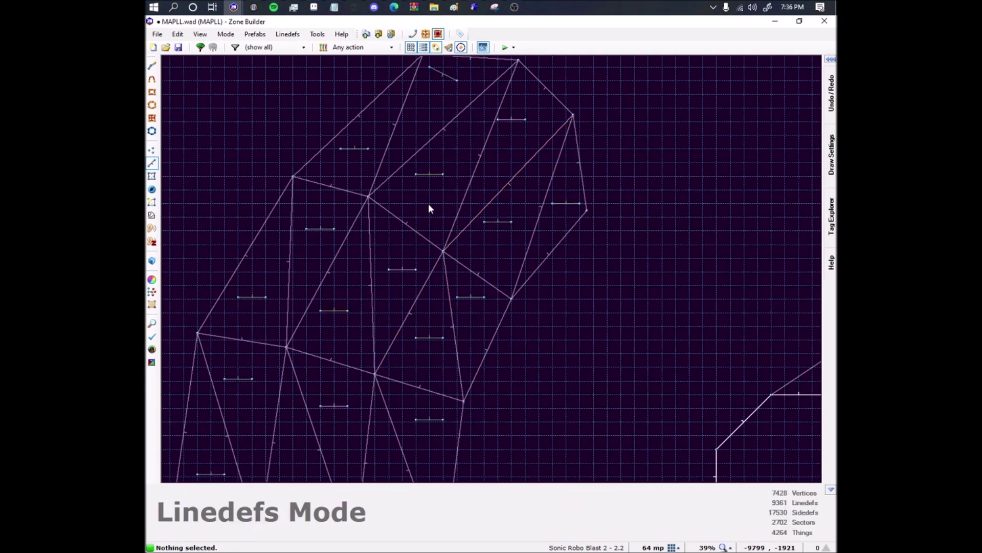
{"action": "key", "text": "t"}
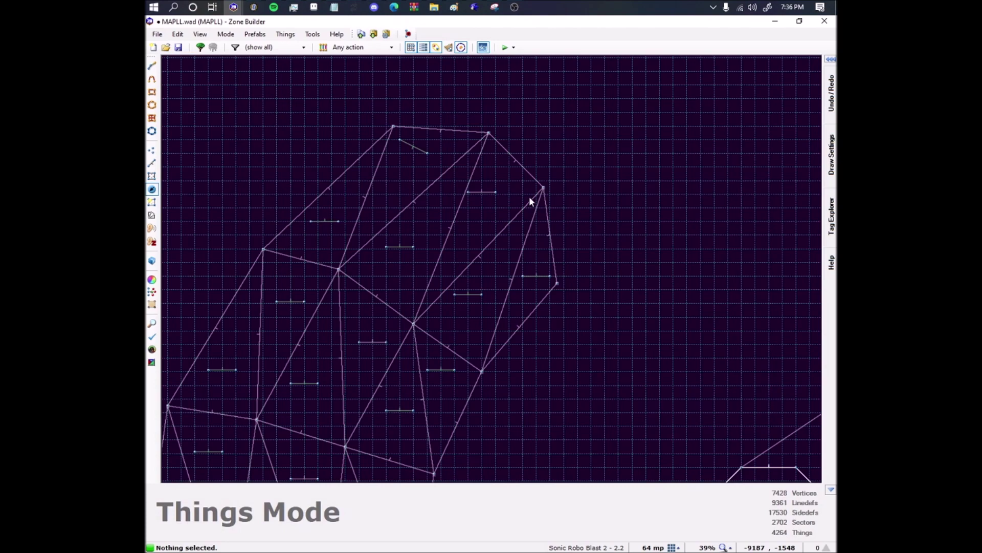
{"action": "key", "text": "l"}
{"action": "left_click", "coordinate": [484, 196]}
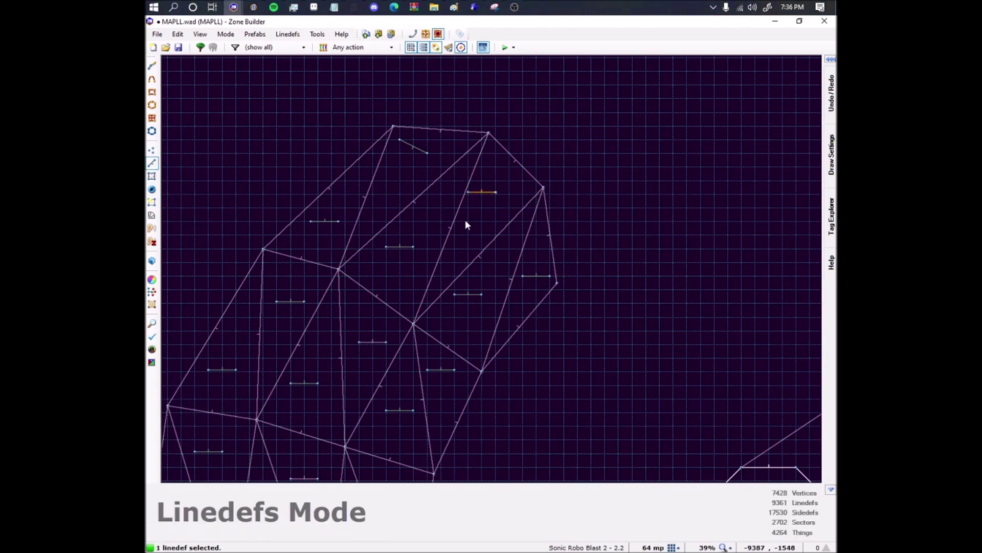
{"action": "left_click", "coordinate": [364, 340]}
{"action": "middle_click_drag", "start_coordinate": [361, 368], "coordinate": [371, 182]}
{"action": "scroll", "coordinate": [371, 179], "scroll_direction": "down", "scroll_amount": 1}
{"action": "left_click", "coordinate": [362, 353]}
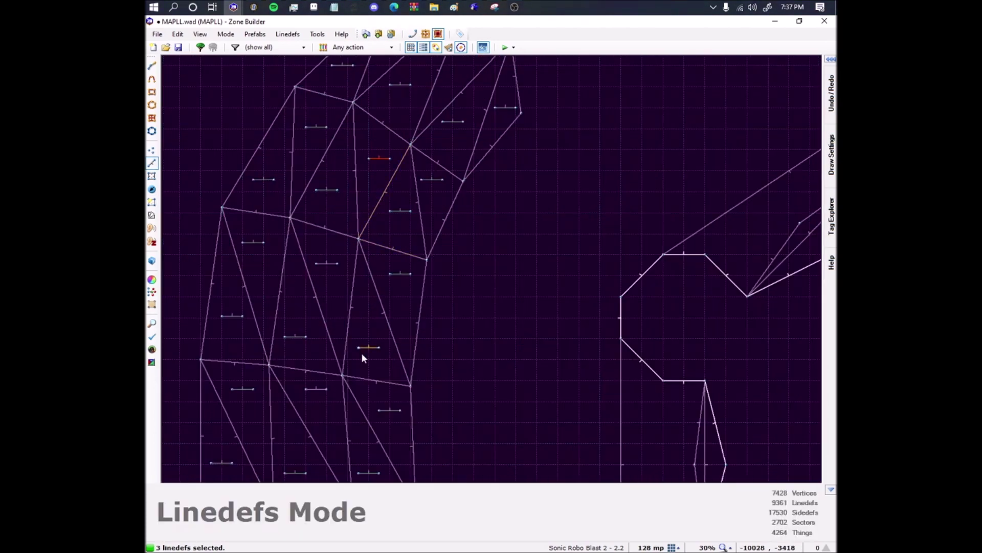
{"action": "middle_click_drag", "start_coordinate": [361, 352], "coordinate": [371, 194]}
{"action": "middle_click_drag", "start_coordinate": [328, 232], "coordinate": [341, 387]}
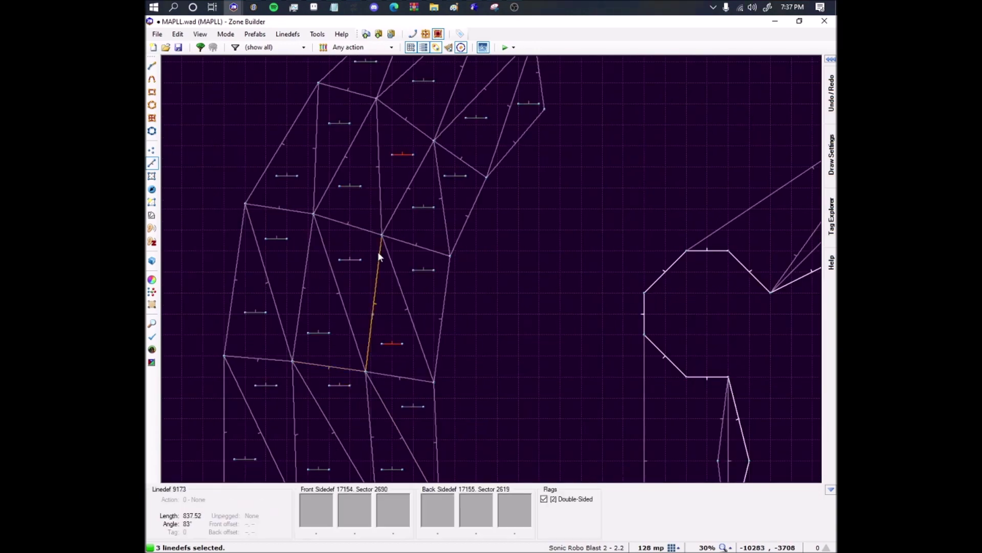
{"action": "key", "text": "c"}
Select the 13 matching control linedefs of the middle row in order along the curved terrain, starting at its upper end.
{"action": "middle_click_drag", "start_coordinate": [477, 69], "coordinate": [458, 165]}
{"action": "left_click", "coordinate": [465, 140]}
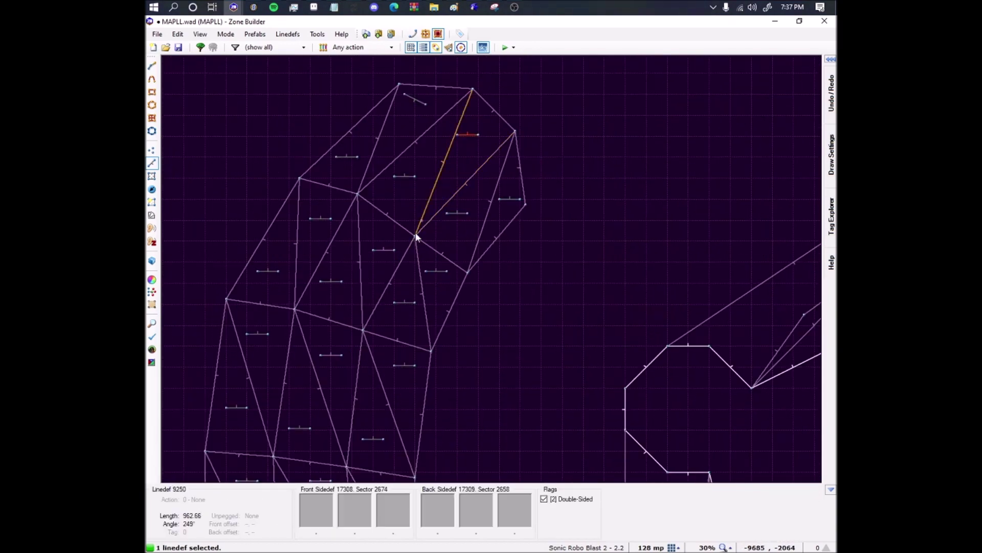
{"action": "left_click", "coordinate": [382, 255]}
{"action": "left_click", "coordinate": [336, 361]}
{"action": "key", "text": "ctrl+z"}
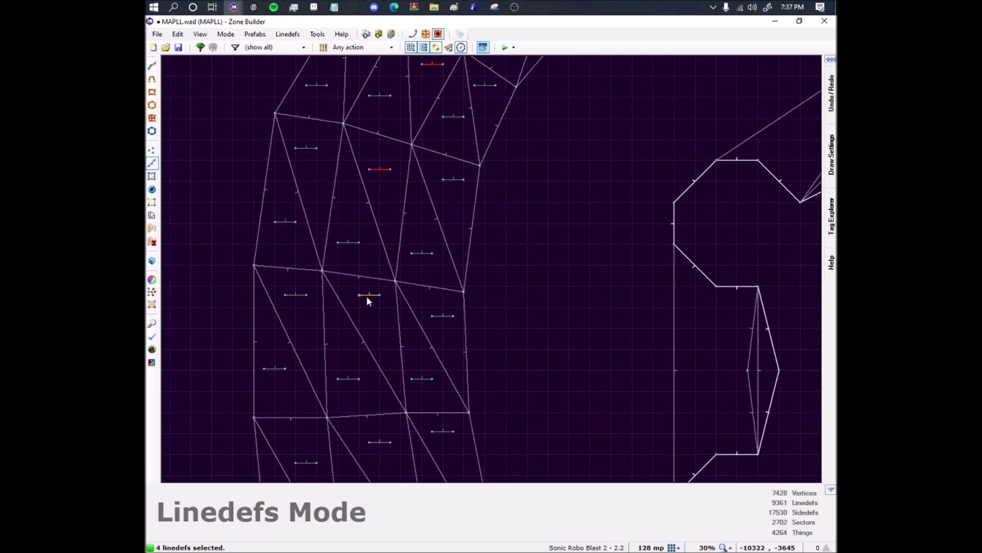
{"action": "key", "text": "ctrl+z"}
{"action": "middle_click_drag", "start_coordinate": [423, 461], "coordinate": [391, 296]}
{"action": "left_click", "coordinate": [391, 322]}
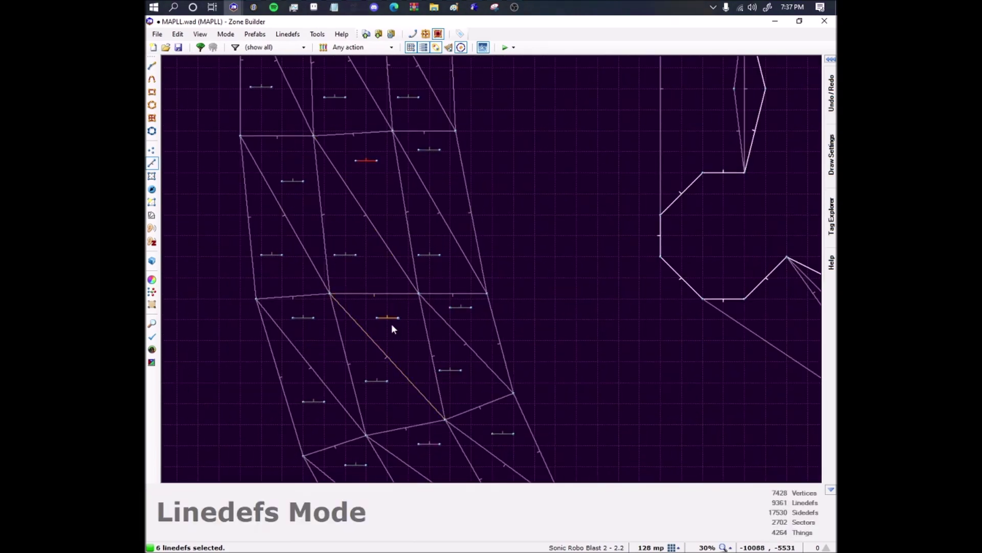
{"action": "middle_click_drag", "start_coordinate": [425, 406], "coordinate": [395, 271]}
{"action": "left_click", "coordinate": [398, 310]}
{"action": "key", "text": "ctrl+z"}
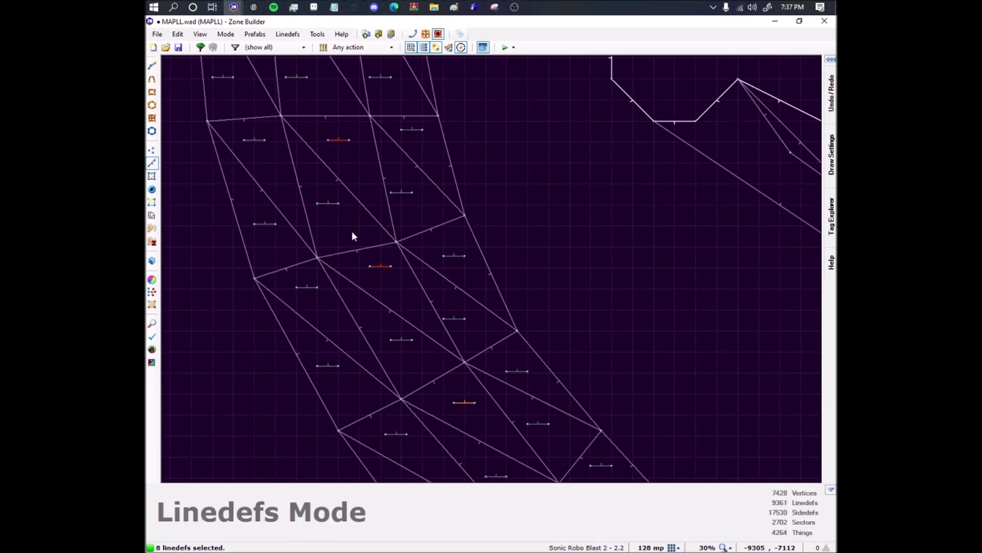
{"action": "key", "text": "ctrl+z"}
{"action": "key", "text": "ctrl+z"}
{"action": "key", "text": "ctrl+z"}
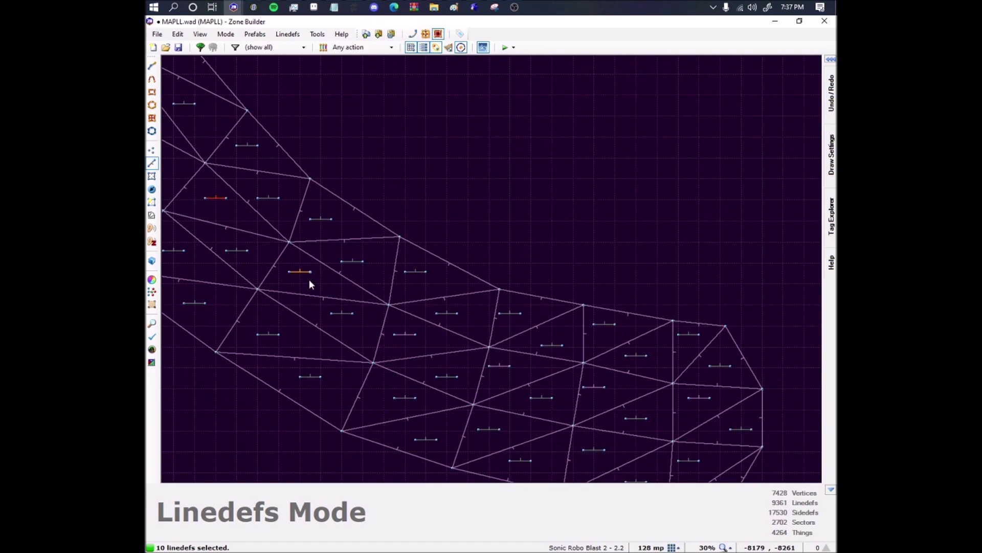
{"action": "key", "text": "ctrl+z"}
{"action": "key", "text": "ctrl+z"}
{"action": "scroll", "coordinate": [584, 198], "scroll_direction": "up", "scroll_amount": 10}
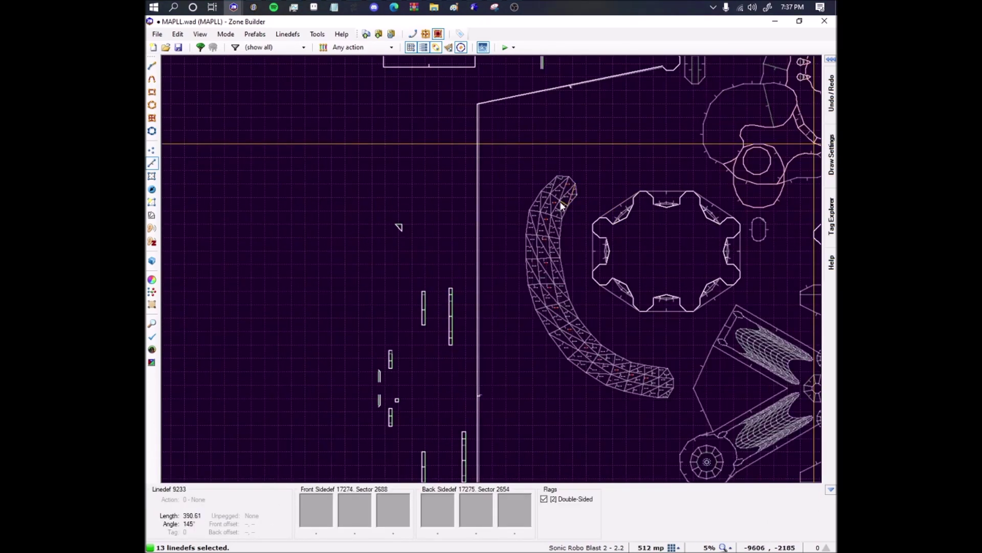
Check the first triangle's slope vertex tags and give the selected linedefs front side texture offsets 7032 and 7034 and tag 7001.
{"action": "middle_click_drag", "start_coordinate": [585, 178], "coordinate": [540, 231]}
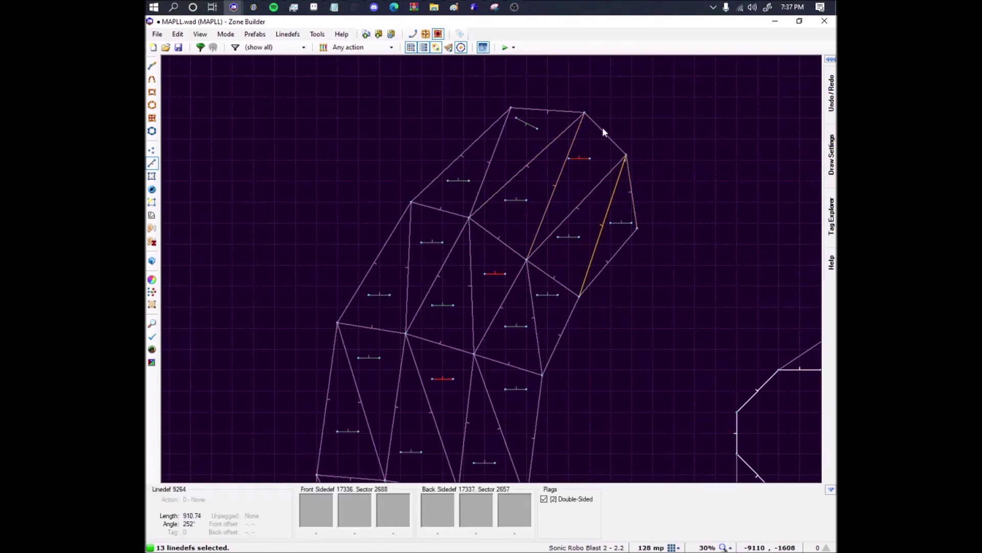
{"action": "key", "text": "l"}
{"action": "key", "text": "t"}
{"action": "scroll", "coordinate": [627, 159], "scroll_direction": "up", "scroll_amount": 4}
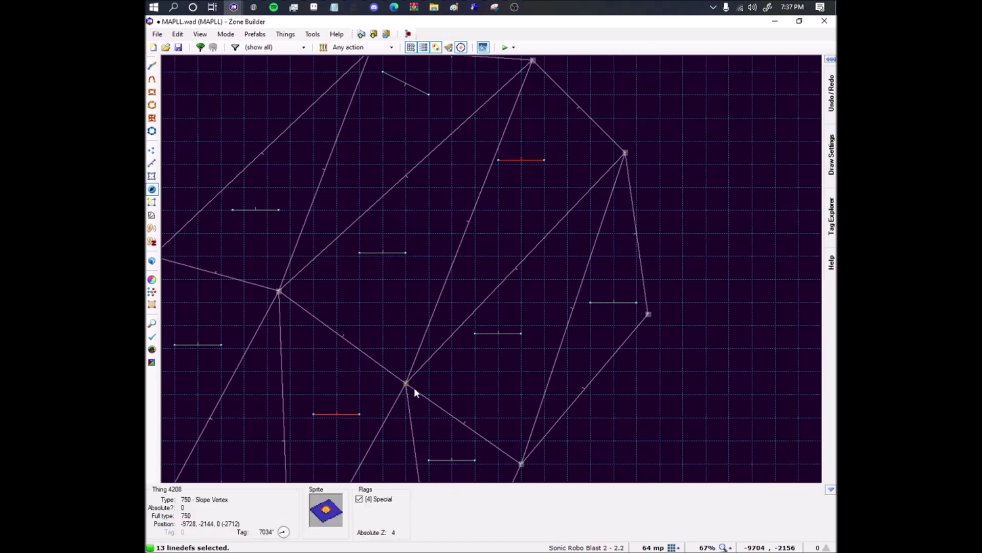
{"action": "scroll", "coordinate": [463, 278], "scroll_direction": "down", "scroll_amount": 3}
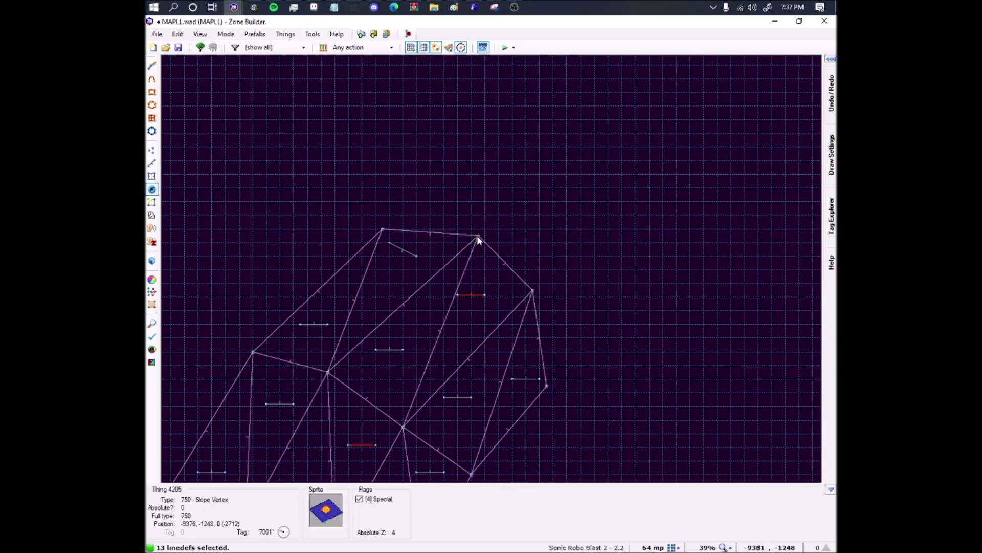
{"action": "key", "text": "l"}
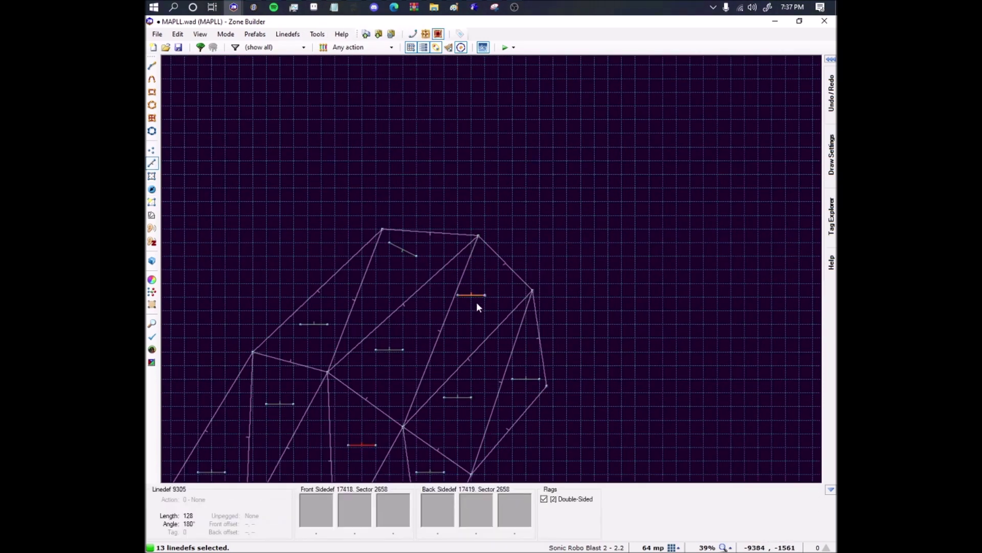
{"action": "right_click", "coordinate": [477, 300]}
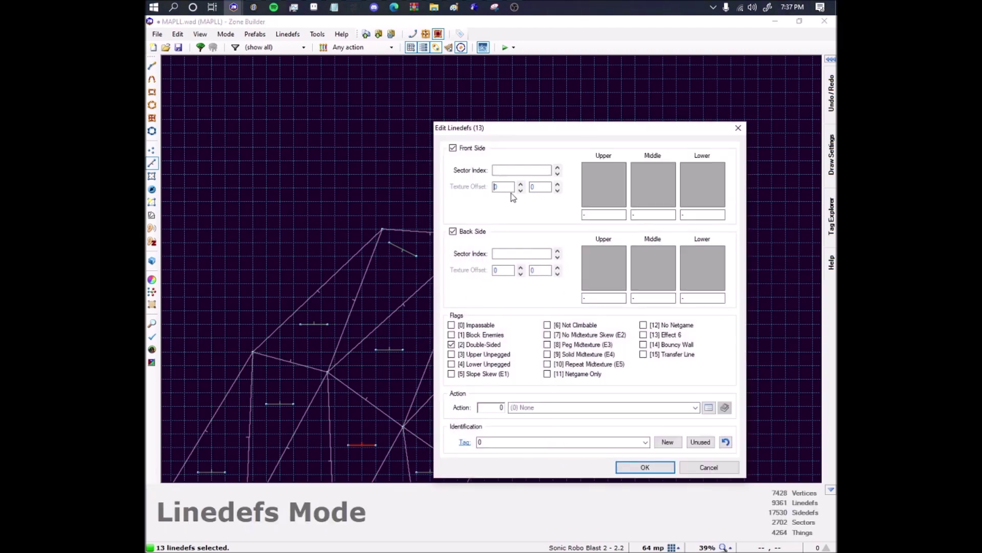
{"action": "type", "text": "7032"}
{"action": "left_click", "coordinate": [542, 185]}
{"action": "double_click", "coordinate": [506, 440]}
{"action": "type", "text": "7001"}
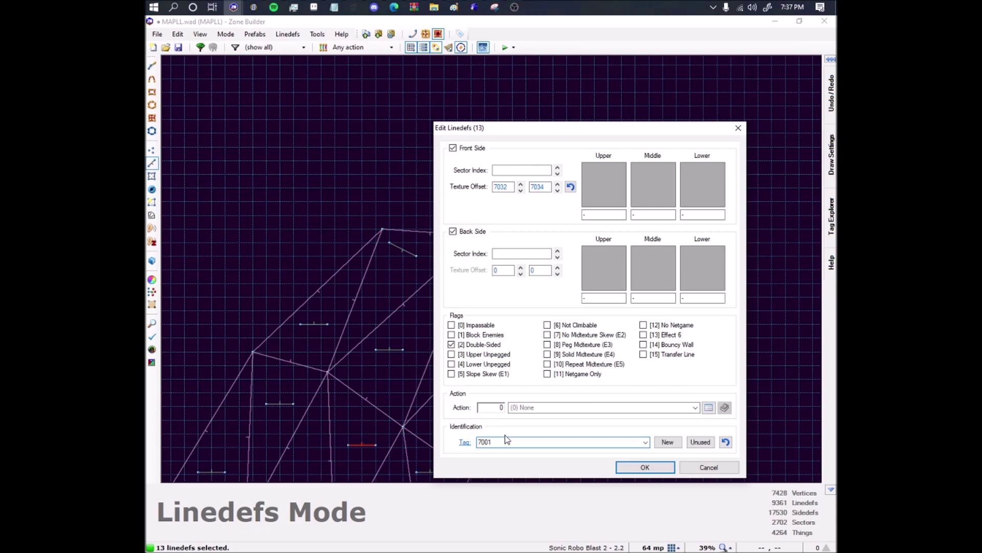
{"action": "left_click", "coordinate": [655, 467]}
Try to make the first front side texture offset change by 2 from each selected linedef to the following one.
{"action": "right_click", "coordinate": [480, 307]}
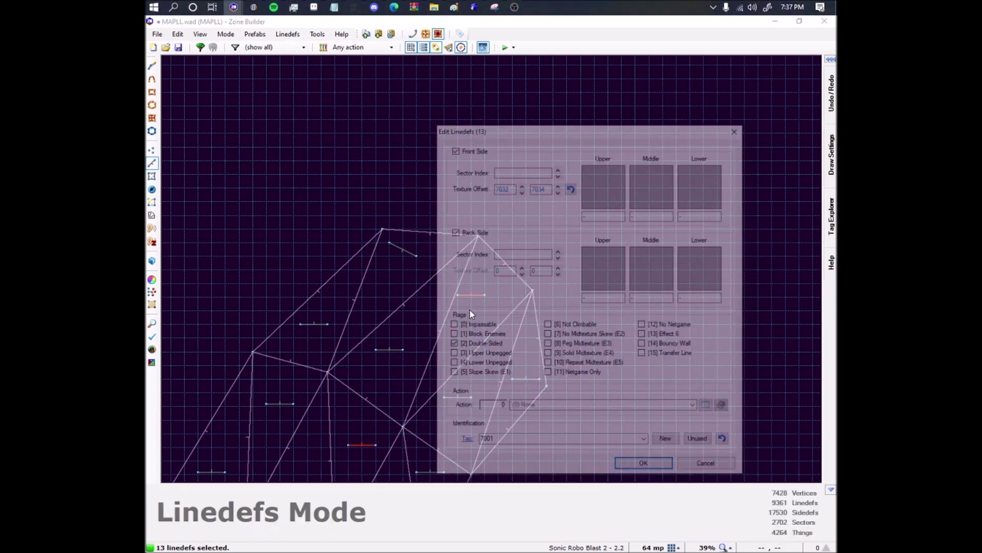
{"action": "double_click", "coordinate": [512, 187]}
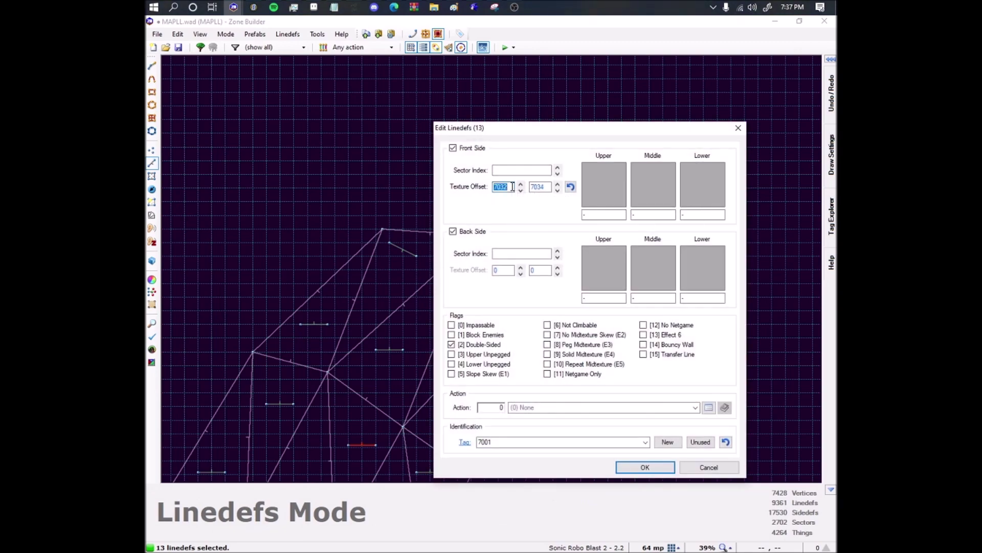
{"action": "type", "text": "-2"}
{"action": "key", "text": "Return"}
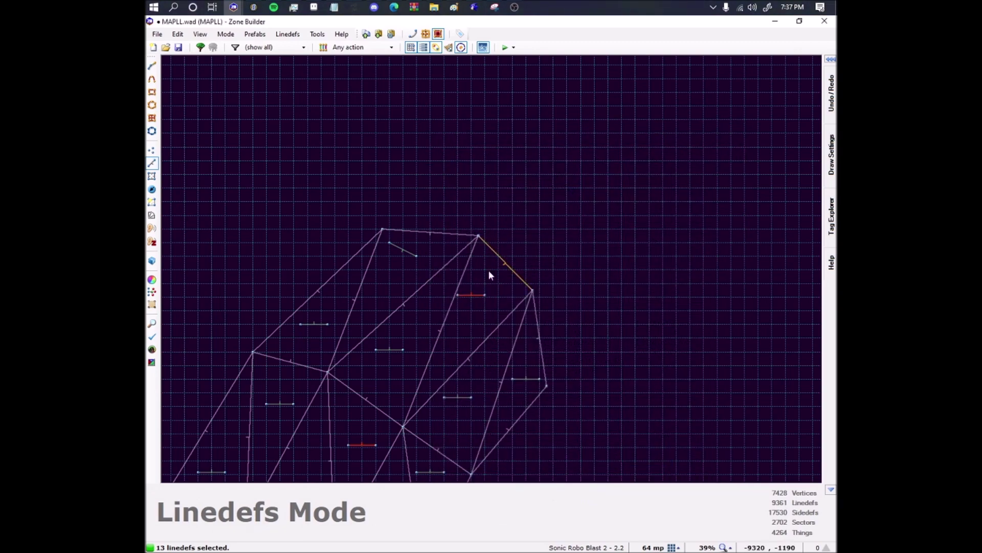
Try to make the second front side texture offset of the selected linedefs increase by 2.
{"action": "right_click", "coordinate": [522, 210]}
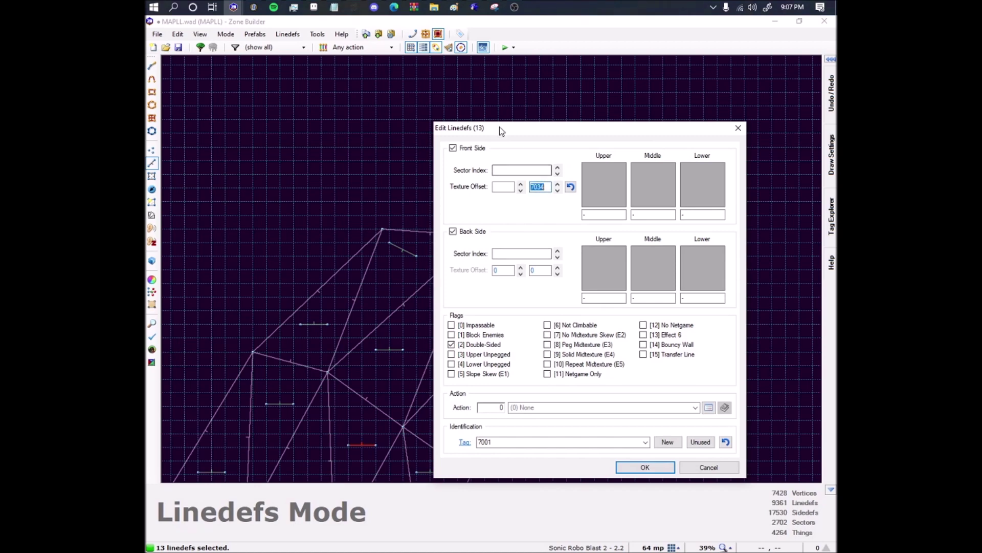
{"action": "left_click_drag", "start_coordinate": [500, 127], "coordinate": [458, 109]}
{"action": "left_click", "coordinate": [496, 168]}
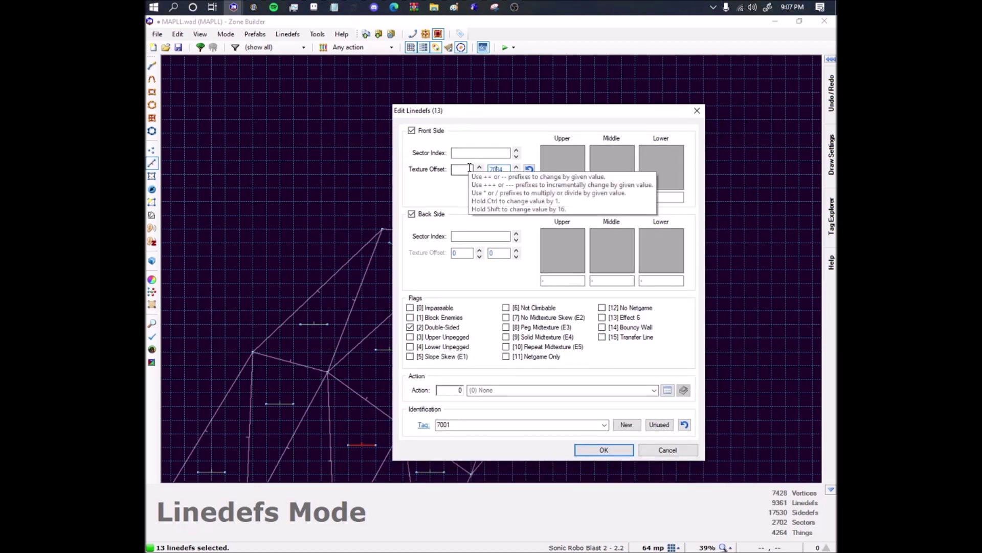
{"action": "left_click_drag", "start_coordinate": [499, 118], "coordinate": [587, 107]}
{"action": "scroll", "coordinate": [449, 263], "scroll_direction": "down", "scroll_amount": 3}
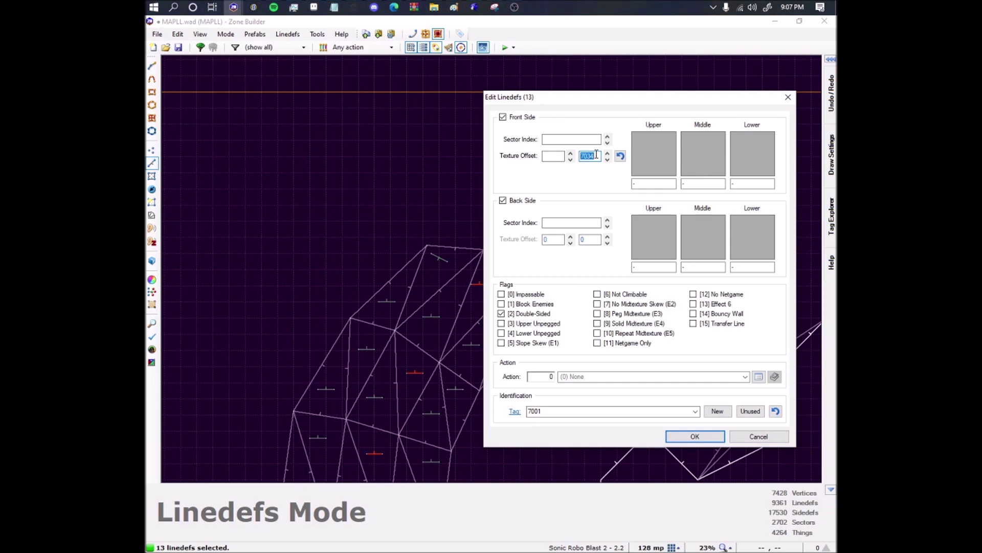
{"action": "type", "text": "7001"}
{"action": "key", "text": "Return"}
Add the row's last control linedef at the lower end of the curved terrain to the selection.
{"action": "middle_click_drag", "start_coordinate": [477, 310], "coordinate": [443, 220]}
{"action": "scroll", "coordinate": [443, 220], "scroll_direction": "down", "scroll_amount": 2}
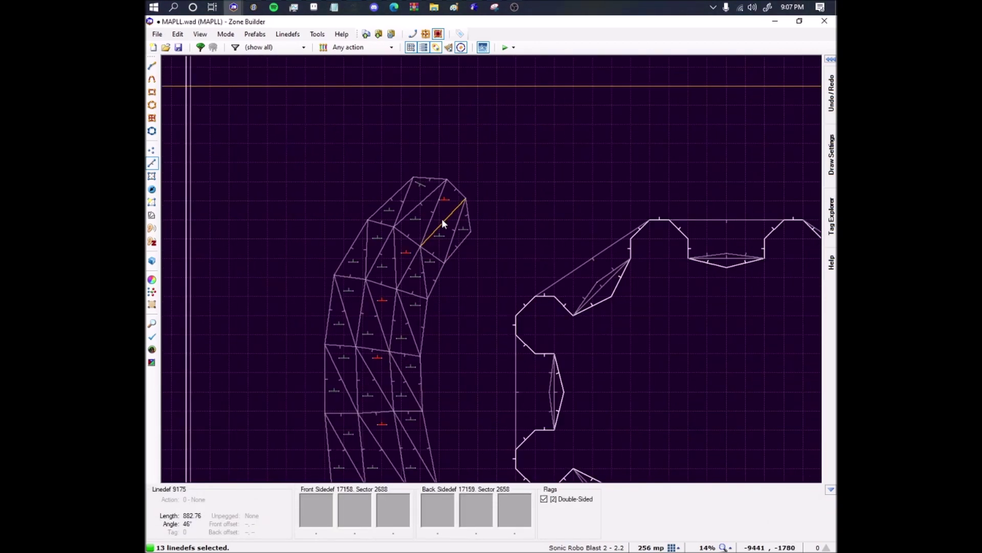
{"action": "middle_click_drag", "start_coordinate": [416, 407], "coordinate": [309, 60]}
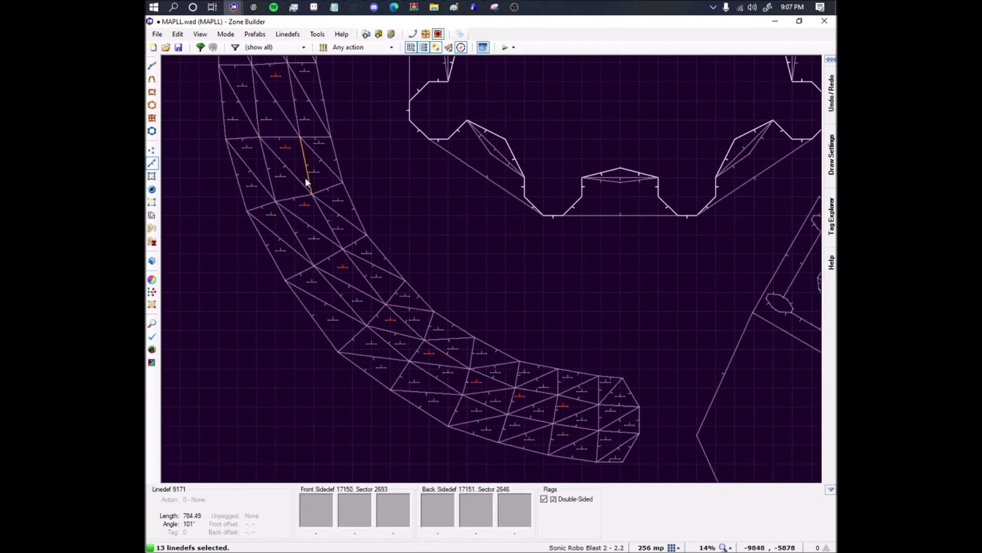
{"action": "left_click", "coordinate": [586, 415]}
{"action": "scroll", "coordinate": [586, 416], "scroll_direction": "up", "scroll_amount": 4}
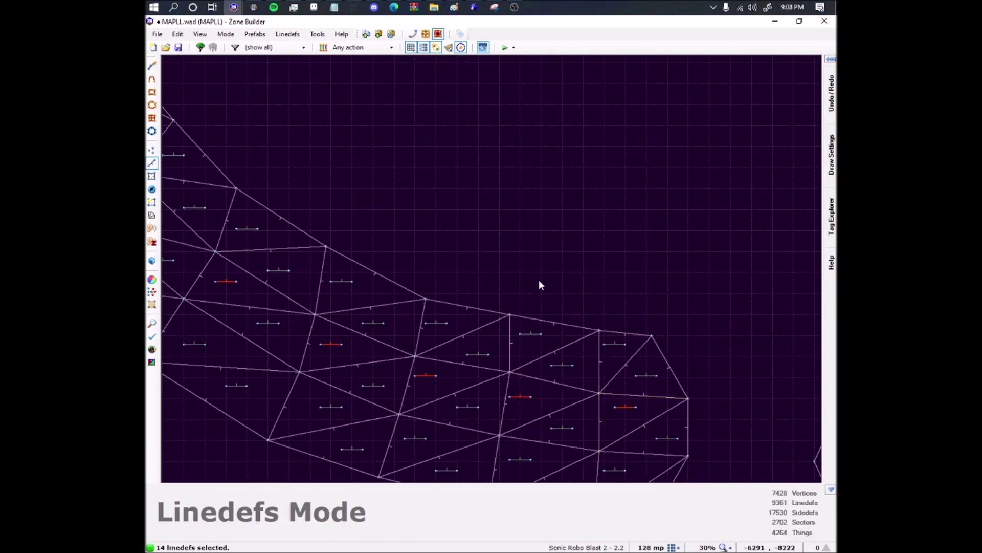
{"action": "scroll", "coordinate": [625, 409], "scroll_direction": "down", "scroll_amount": 8}
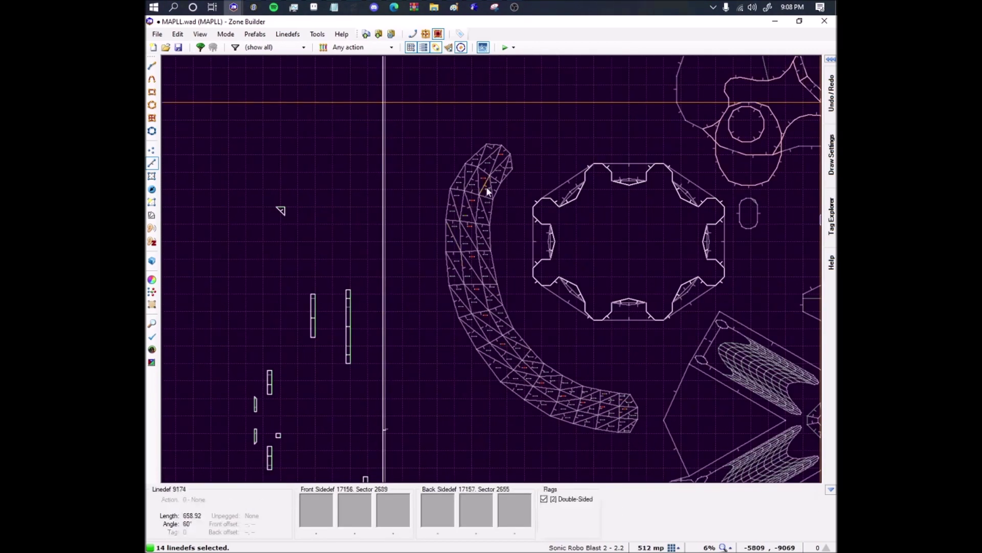
{"action": "scroll", "coordinate": [516, 133], "scroll_direction": "up", "scroll_amount": 8}
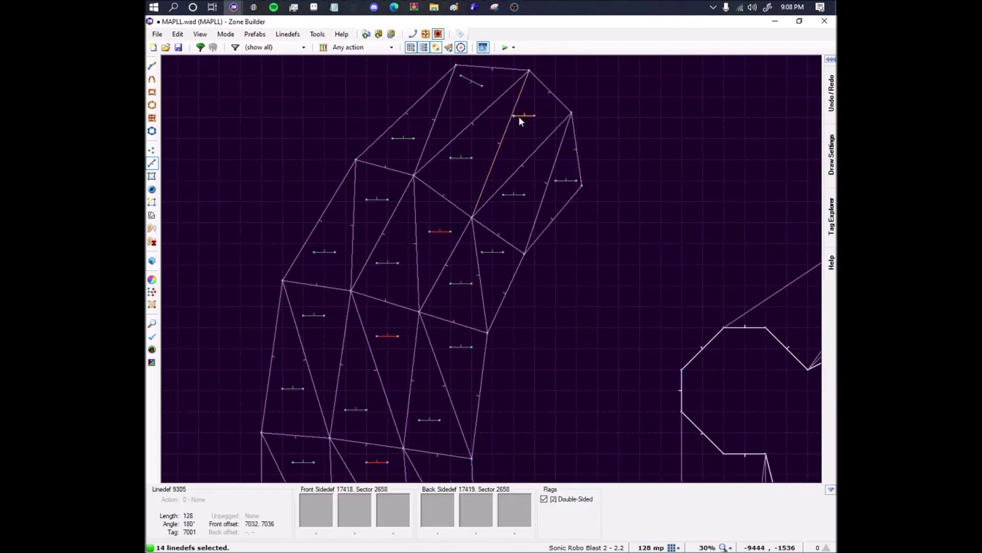
Reset the front side texture offsets of all 14 selected linedefs to 7032 and 7034.
{"action": "right_click", "coordinate": [518, 116]}
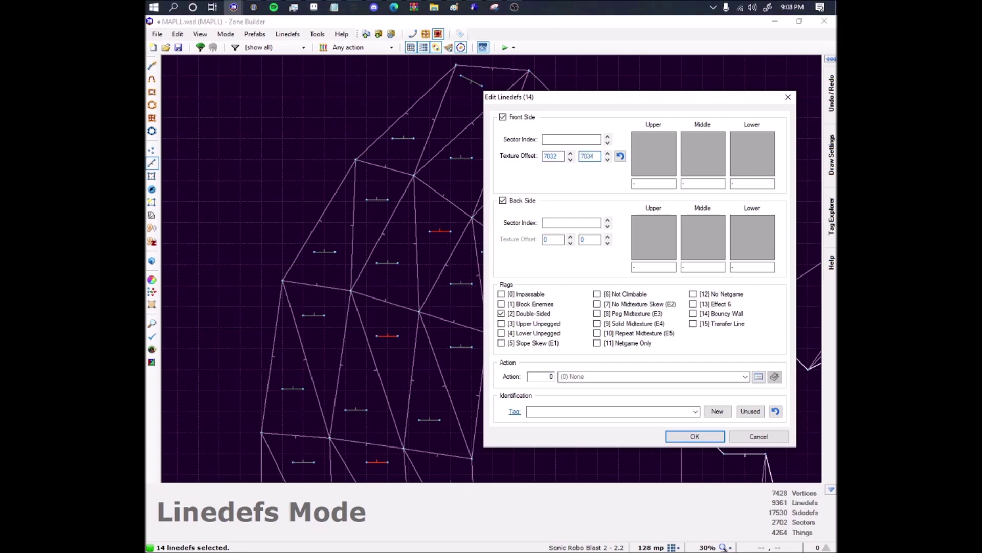
{"action": "left_click", "coordinate": [695, 436]}
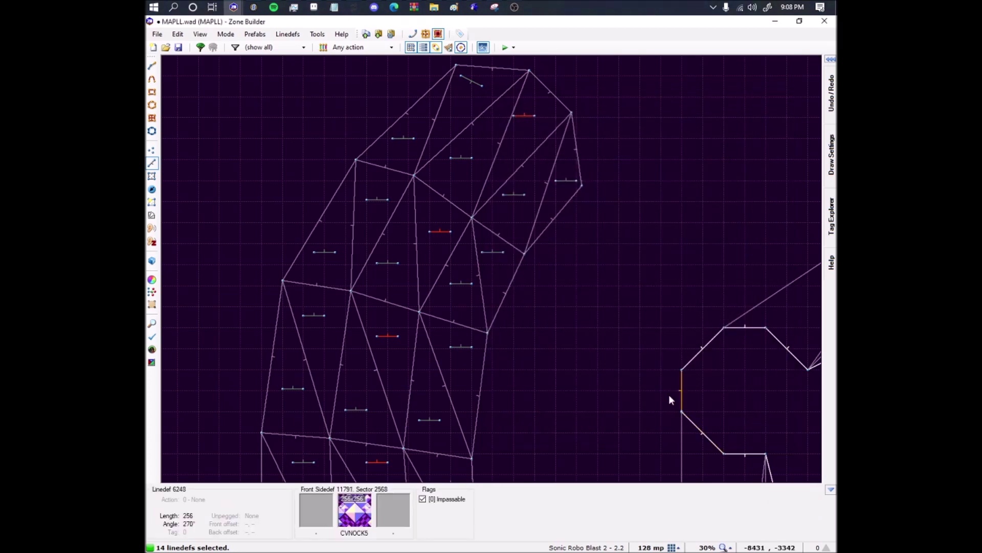
{"action": "key", "text": "t"}
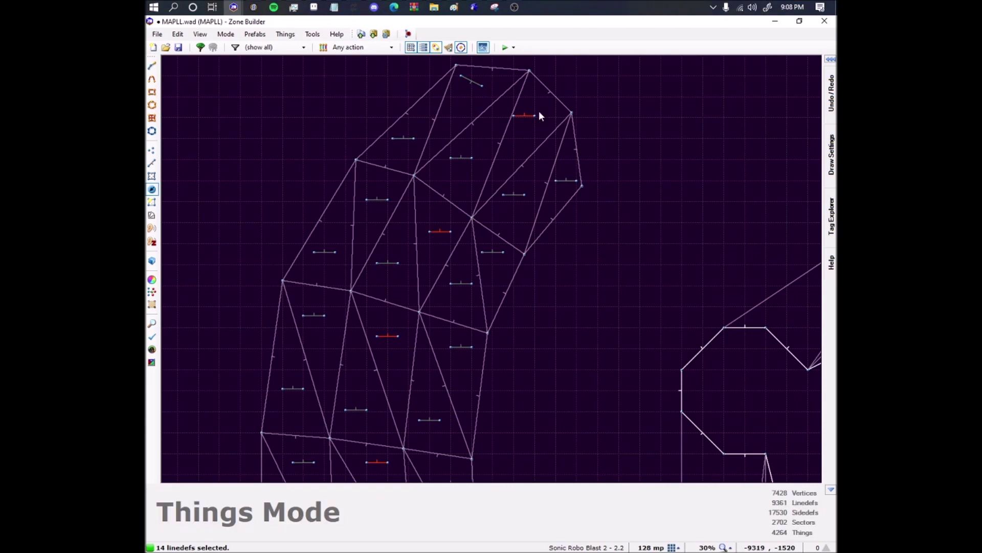
{"action": "key", "text": "l"}
Make both front side texture offsets increase by 2 from each of the 14 selected linedefs to the following one.
{"action": "right_click", "coordinate": [524, 115]}
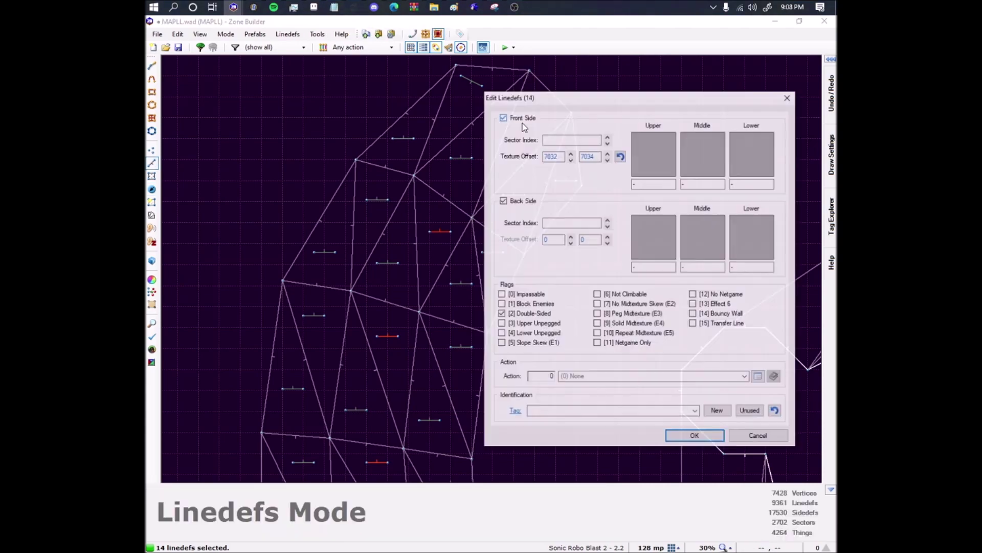
{"action": "left_click", "coordinate": [558, 159]}
{"action": "type", "text": "+++"}
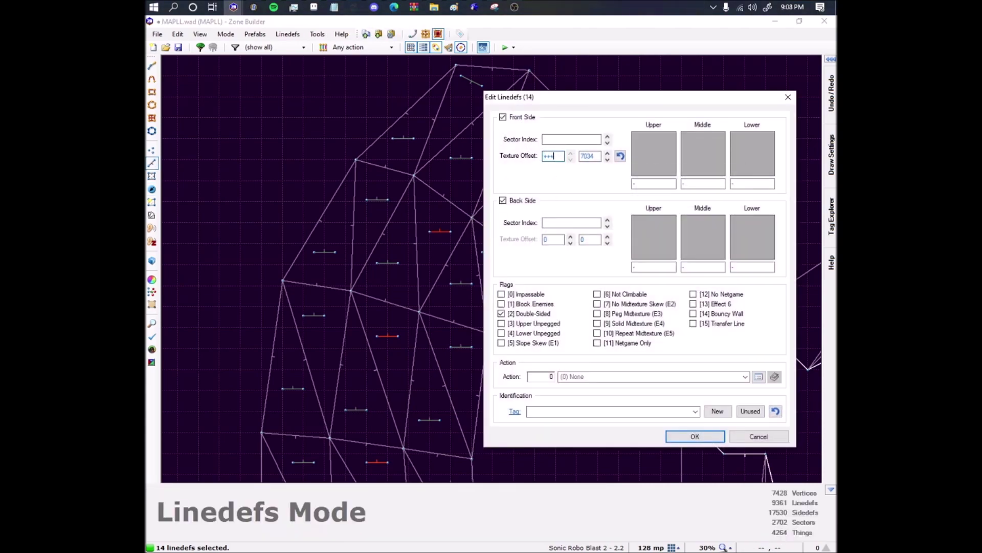
{"action": "type", "text": "2"}
{"action": "key", "text": "Return"}
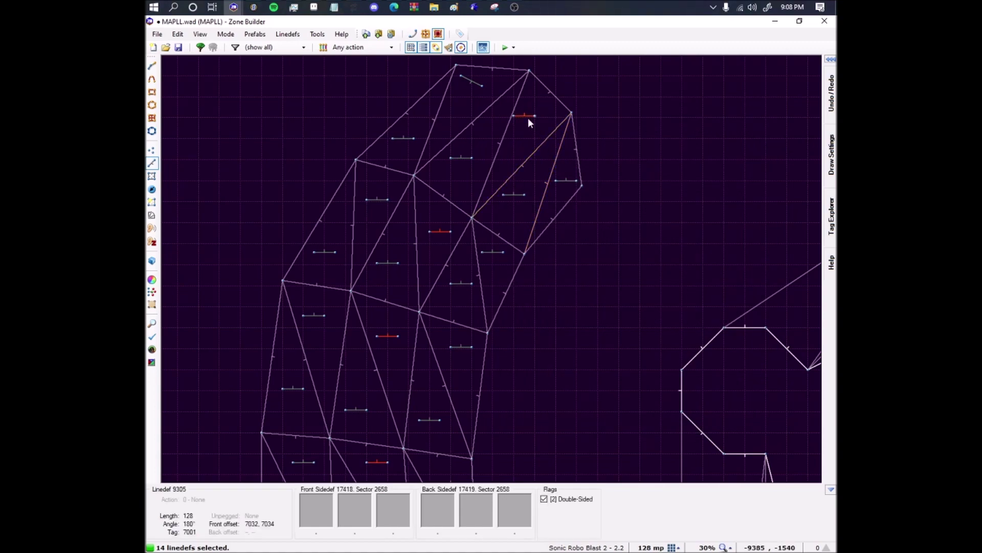
{"action": "right_click", "coordinate": [529, 138]}
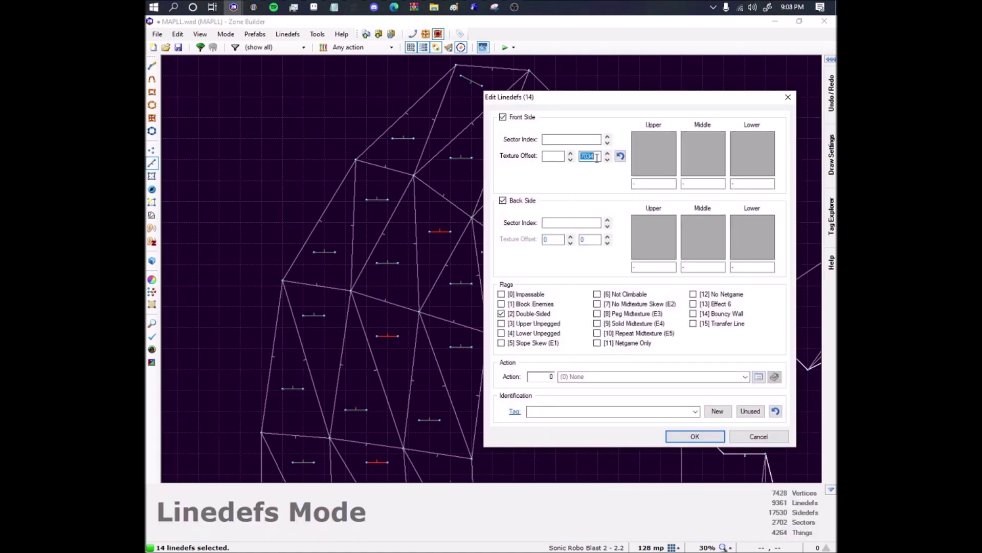
{"action": "type", "text": "+++2"}
{"action": "key", "text": "Return"}
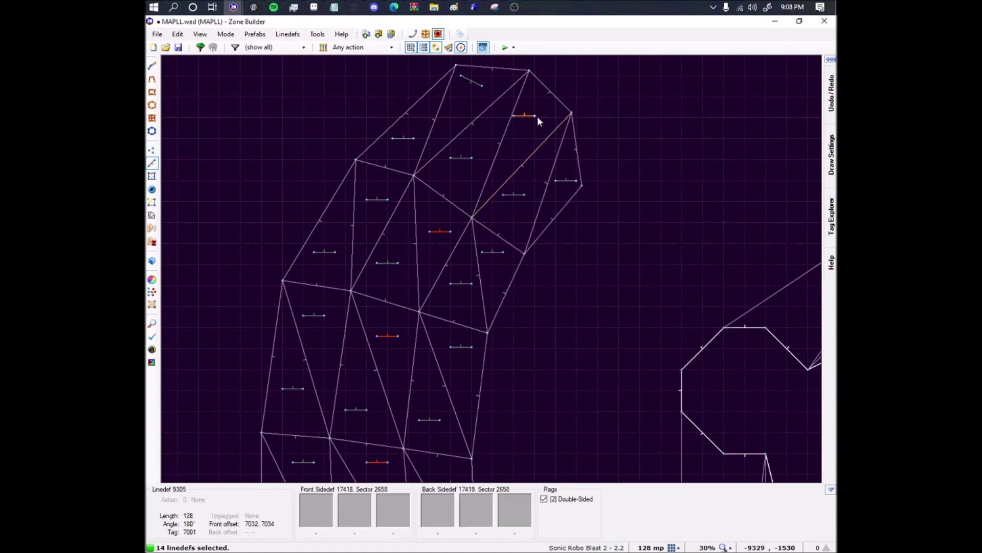
Assign the 14 selected linedefs a tag range starting at 7001 with an increment of 2.
{"action": "key", "text": "t"}
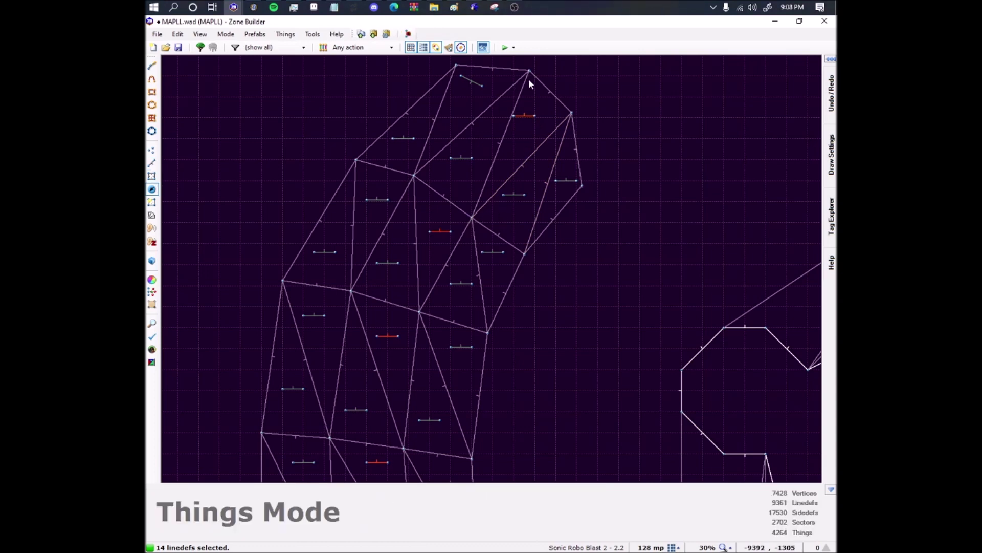
{"action": "key", "text": "l"}
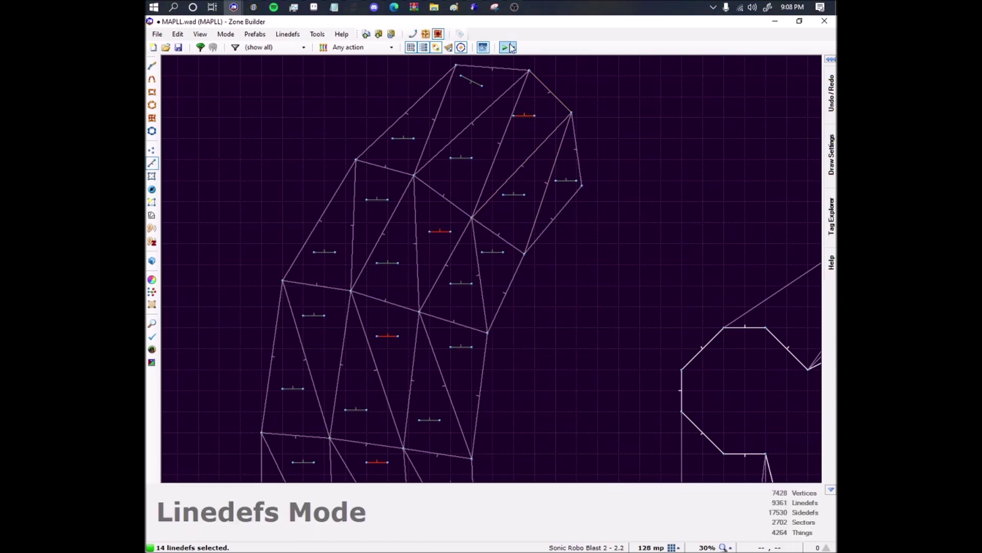
{"action": "left_click", "coordinate": [461, 35]}
{"action": "type", "text": "7001"}
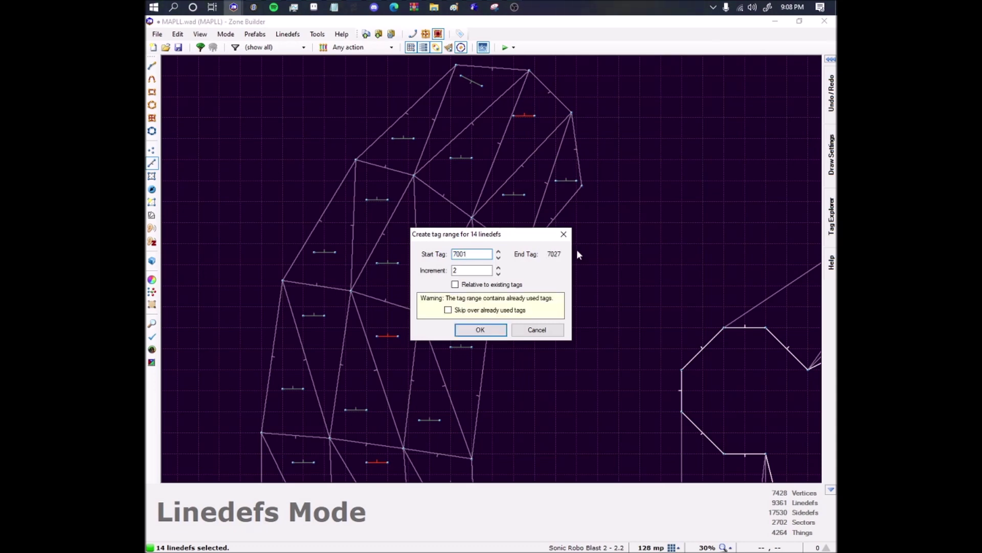
{"action": "left_click", "coordinate": [480, 329]}
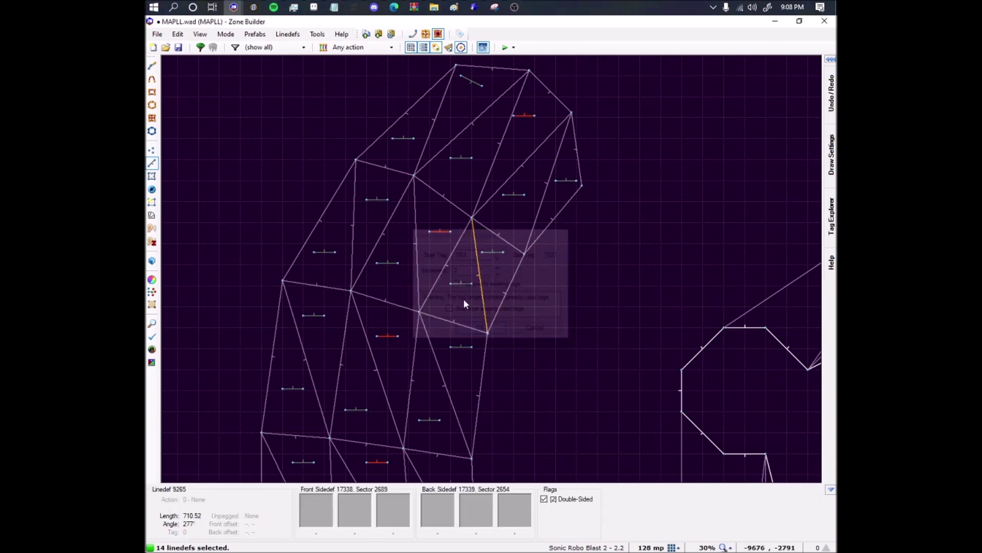
{"action": "key", "text": "q"}
{"action": "key", "text": "q"}
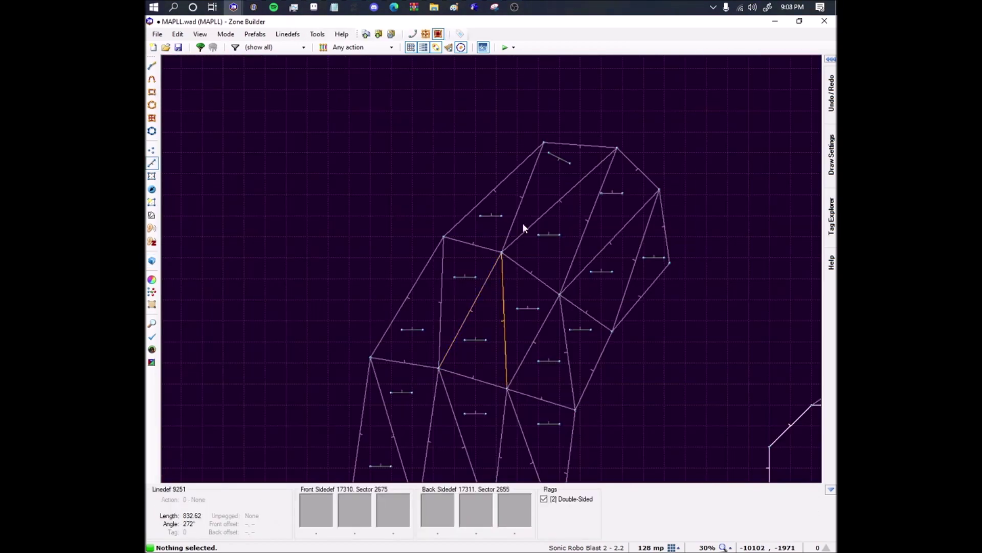
Select the row's 14 control linedefs in order again, from the upper end of the curved terrain to its lower end.
{"action": "left_click", "coordinate": [618, 196]}
{"action": "left_click", "coordinate": [536, 313]}
{"action": "middle_click_drag", "start_coordinate": [484, 324], "coordinate": [427, 162]}
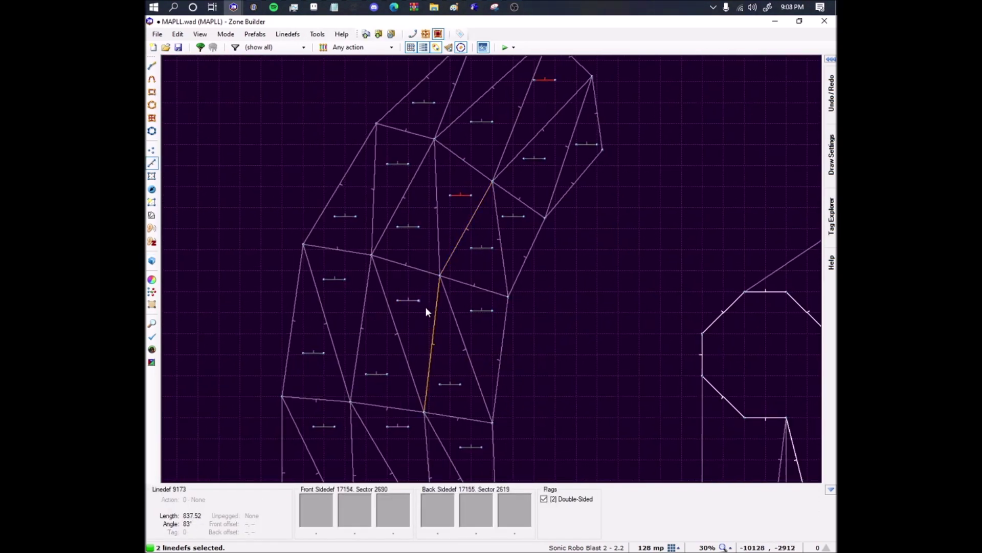
{"action": "left_click", "coordinate": [408, 302]}
{"action": "left_click", "coordinate": [395, 426]}
{"action": "middle_click_drag", "start_coordinate": [395, 426], "coordinate": [362, 195]}
{"action": "left_click", "coordinate": [380, 342]}
{"action": "middle_click_drag", "start_coordinate": [407, 438], "coordinate": [353, 212]}
{"action": "left_click", "coordinate": [341, 278]}
{"action": "middle_click_drag", "start_coordinate": [406, 398], "coordinate": [365, 257]}
{"action": "left_click", "coordinate": [357, 267]}
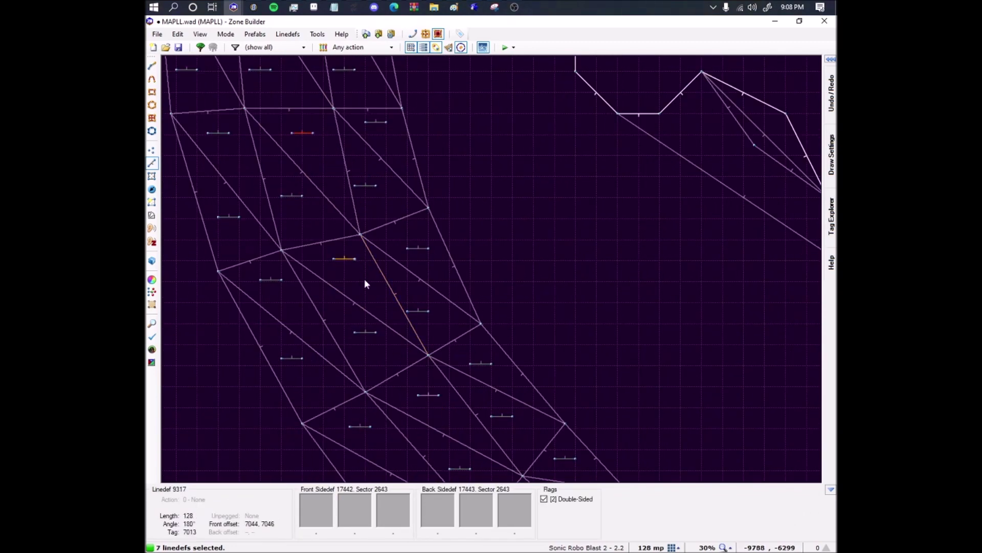
{"action": "left_click", "coordinate": [432, 399]}
{"action": "middle_click_drag", "start_coordinate": [431, 398], "coordinate": [271, 248]}
{"action": "key", "text": "Down"}
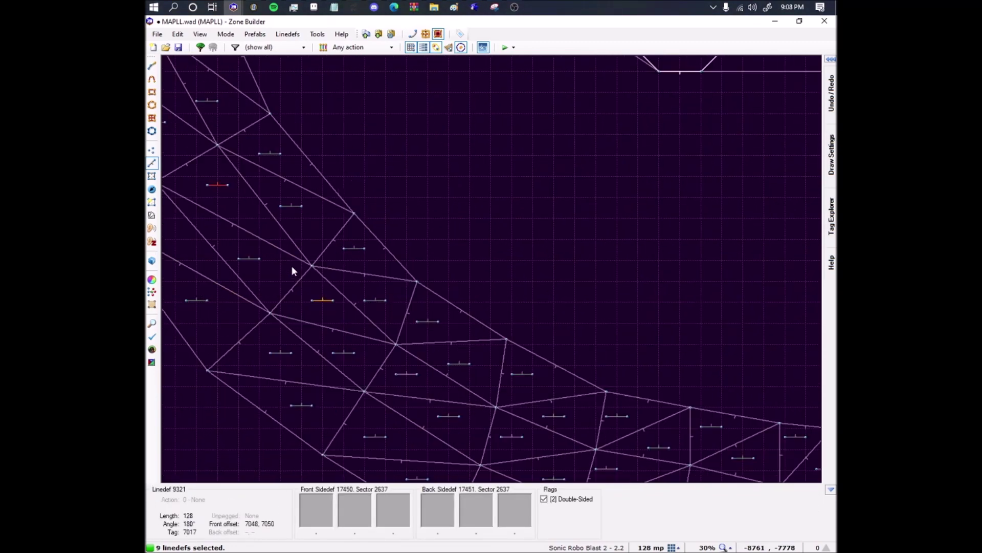
{"action": "key", "text": "Down"}
{"action": "left_click", "coordinate": [369, 318]}
{"action": "left_click", "coordinate": [473, 380]}
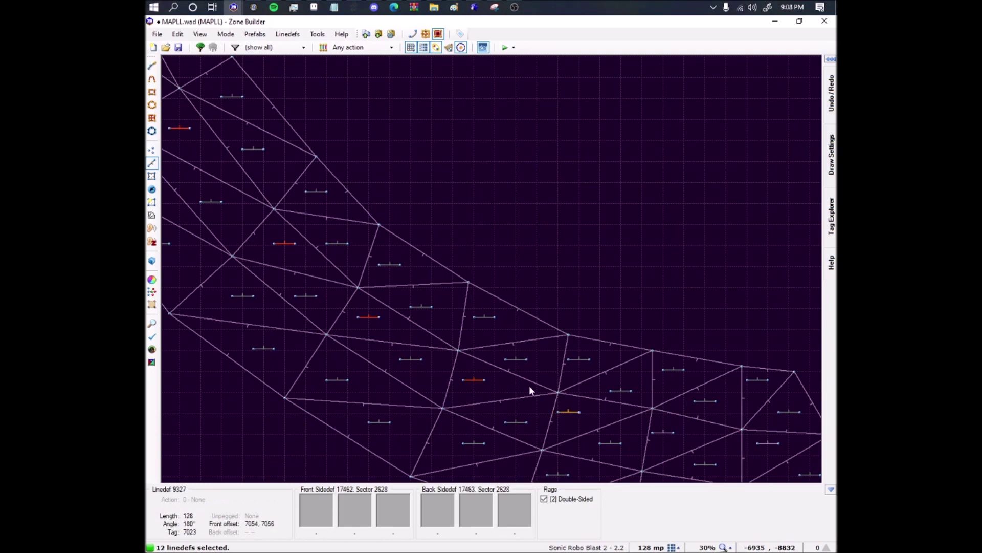
{"action": "key", "text": "Down"}
{"action": "left_click", "coordinate": [405, 308]}
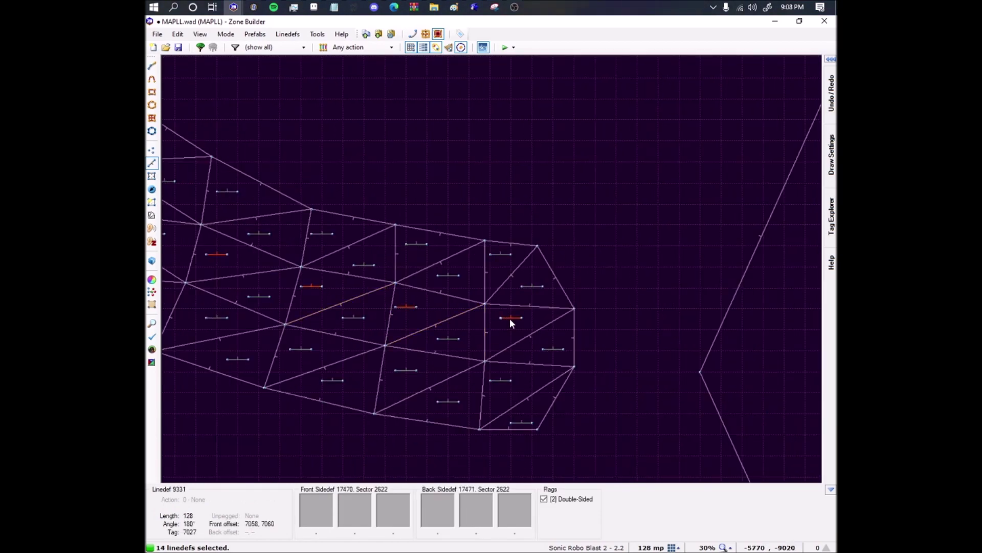
Set the 14 selected linedefs' action to 704, Slope Frontside Floor by 3 Tagged Vertex Things, and clear the selection.
{"action": "right_click", "coordinate": [510, 318]}
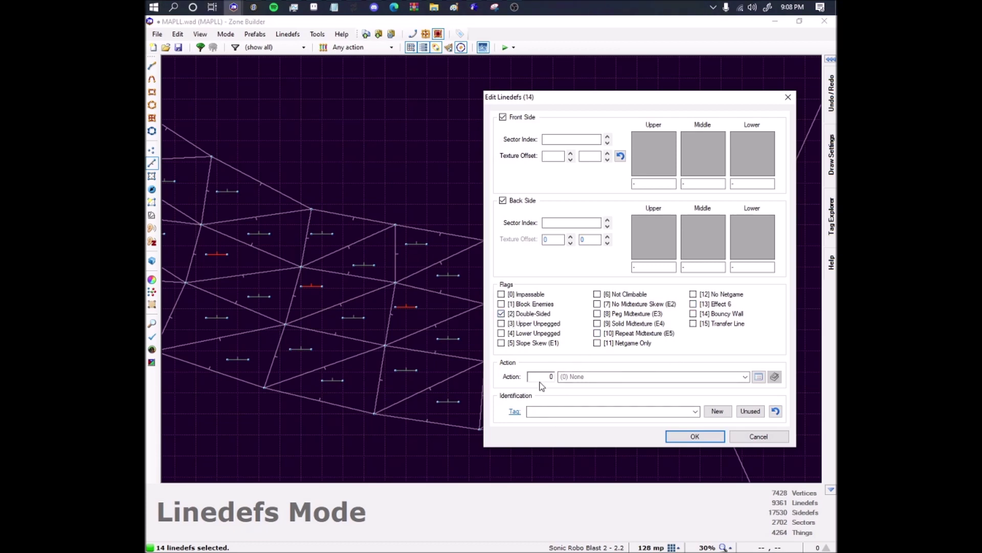
{"action": "type", "text": "704"}
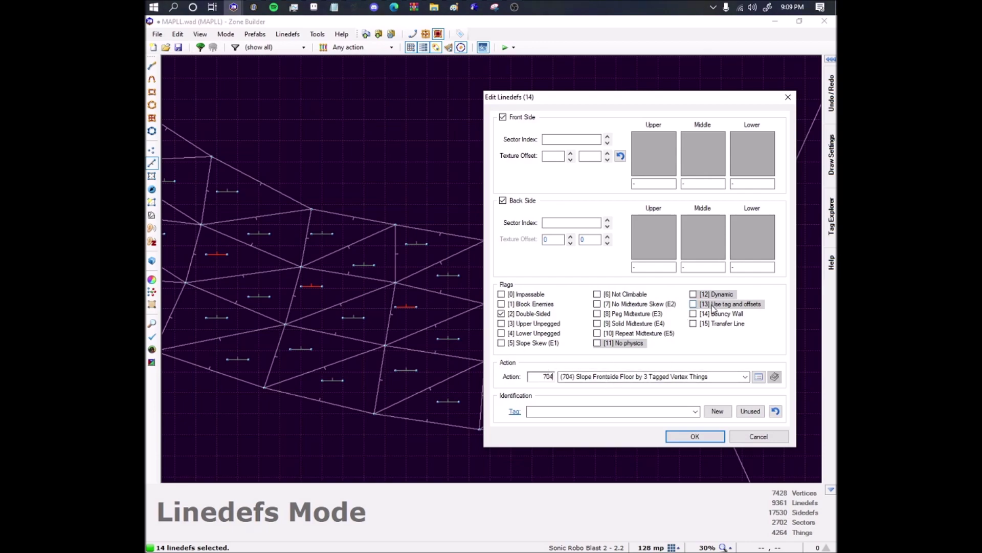
{"action": "left_click", "coordinate": [700, 439]}
{"action": "scroll", "coordinate": [466, 301], "scroll_direction": "down", "scroll_amount": 6}
{"action": "key", "text": "c"}
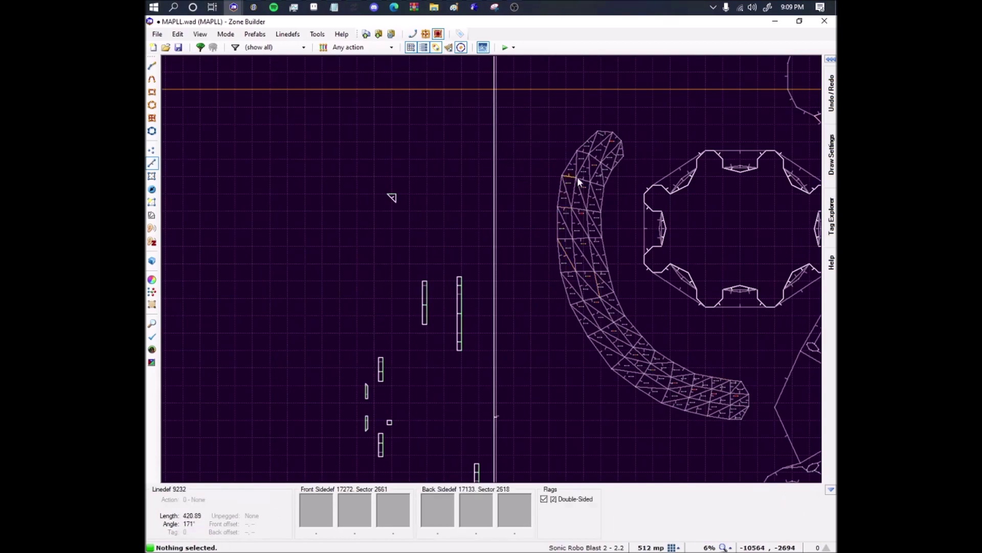
Test raising and lowering one slope vertex thing on the curved terrain in the 3D view, and deselect it.
{"action": "key", "text": "q"}
{"action": "key", "text": "w"}
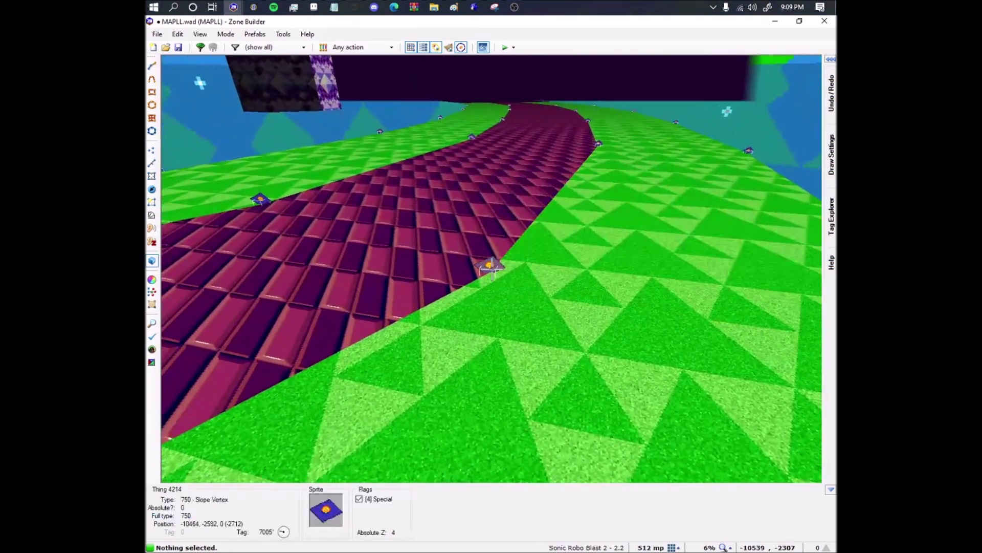
{"action": "left_click", "coordinate": [491, 269]}
{"action": "scroll", "coordinate": [491, 269], "scroll_direction": "up", "scroll_amount": 8}
{"action": "scroll", "coordinate": [492, 268], "scroll_direction": "down", "scroll_amount": 8}
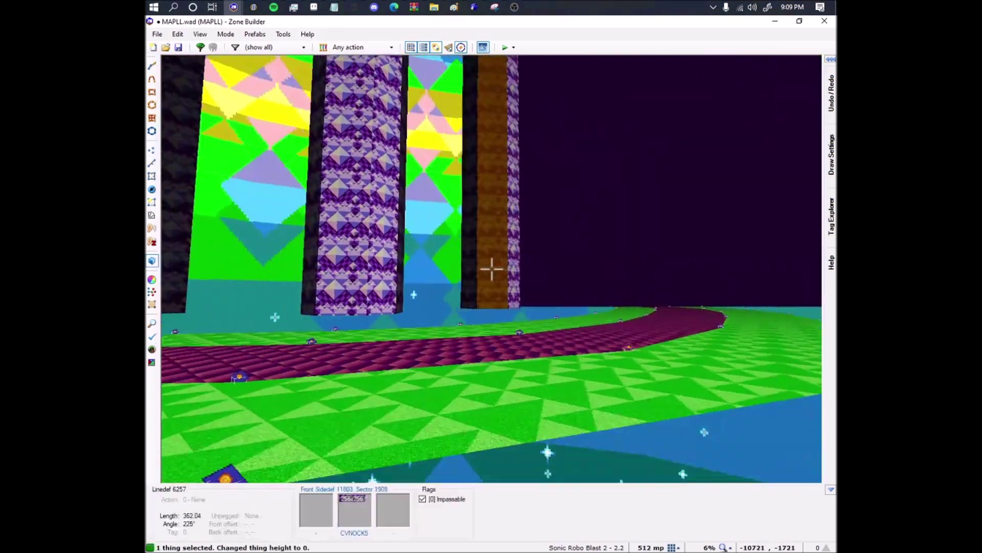
{"action": "key", "text": "c"}
{"action": "key", "text": "w"}
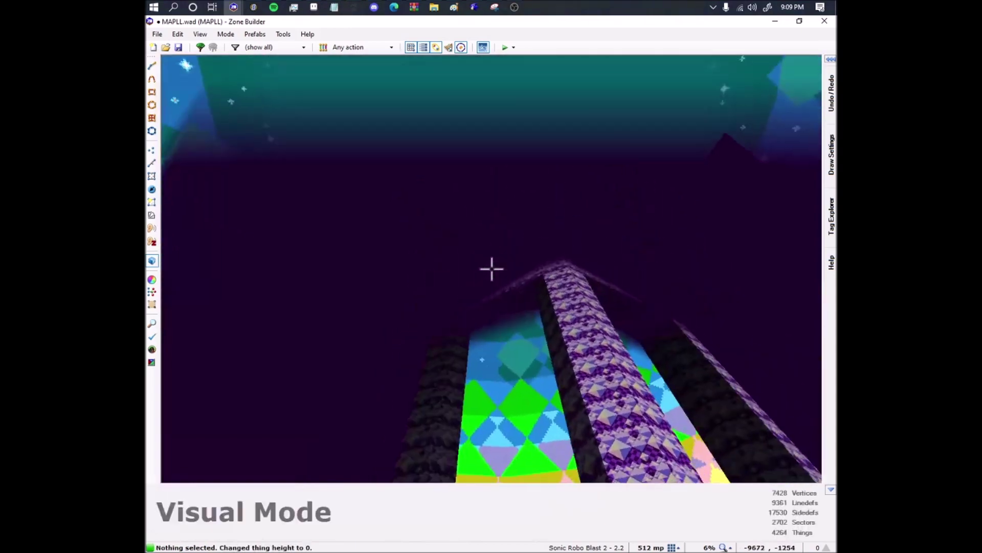
Set the height of all slope vertex things on the curved terrain to 2048 and clear the selection.
{"action": "key", "text": "q"}
{"action": "key", "text": "t"}
{"action": "scroll", "coordinate": [475, 244], "scroll_direction": "up", "scroll_amount": 3}
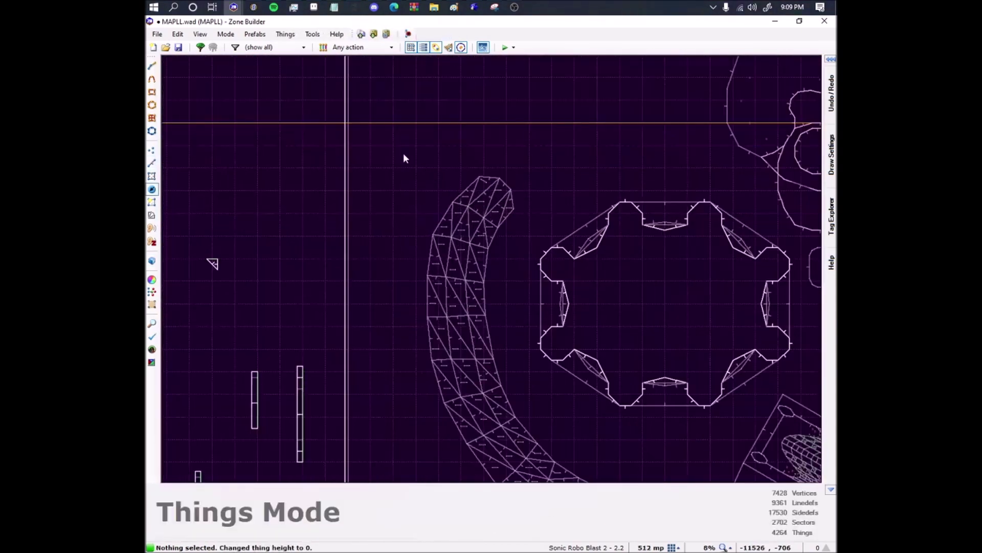
{"action": "scroll", "coordinate": [493, 273], "scroll_direction": "up", "scroll_amount": 1}
{"action": "left_click_drag", "start_coordinate": [500, 283], "coordinate": [607, 434]}
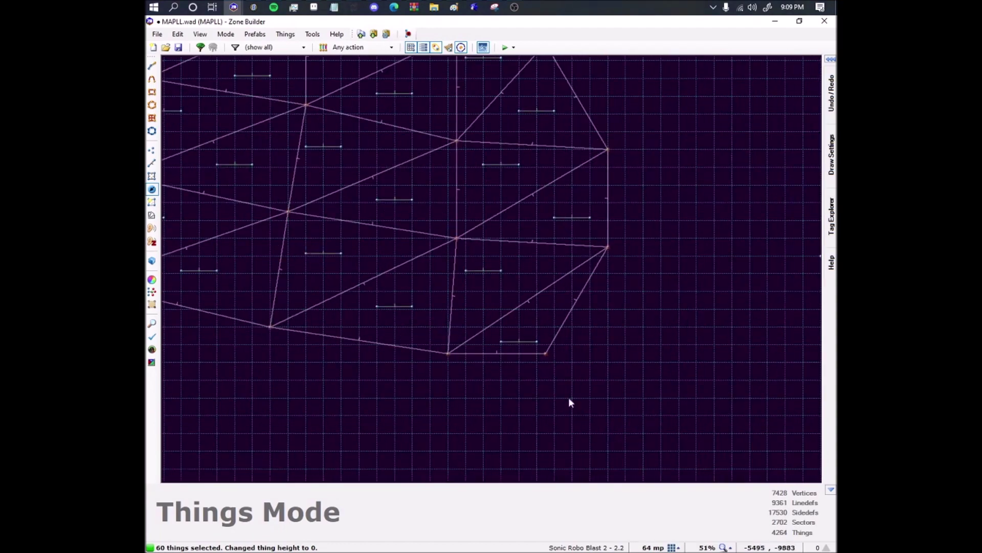
{"action": "right_click", "coordinate": [546, 354]}
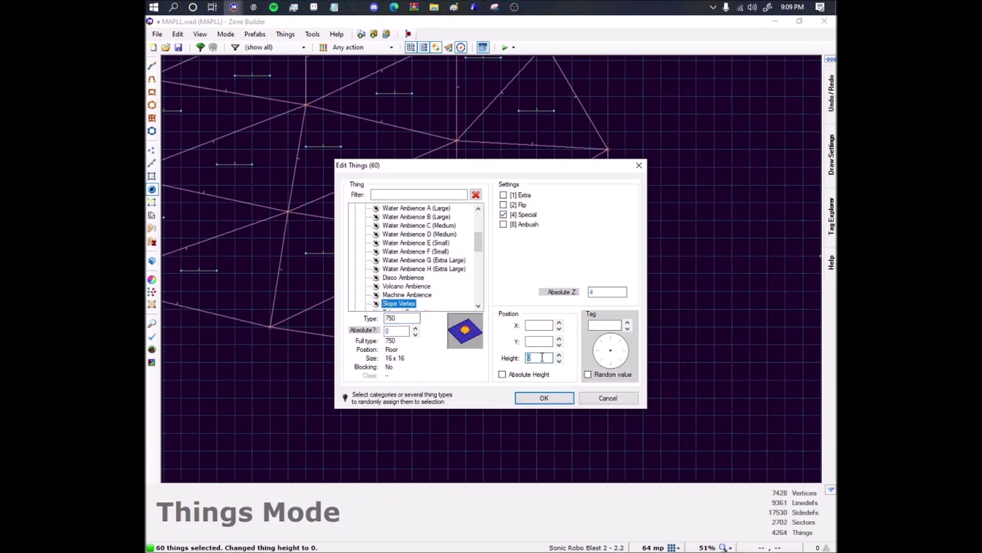
{"action": "type", "text": "2048"}
{"action": "key", "text": "Return"}
{"action": "scroll", "coordinate": [400, 302], "scroll_direction": "down", "scroll_amount": 5}
{"action": "key", "text": "c"}
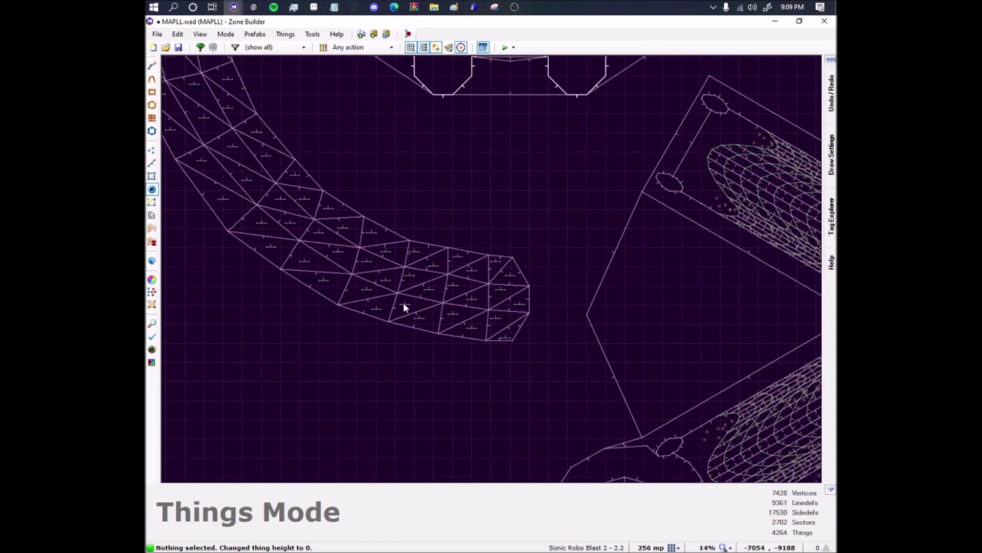
Examine the curved terrain in the 3D view and try selecting the slope vertices along its inner edge there.
{"action": "key", "text": "q"}
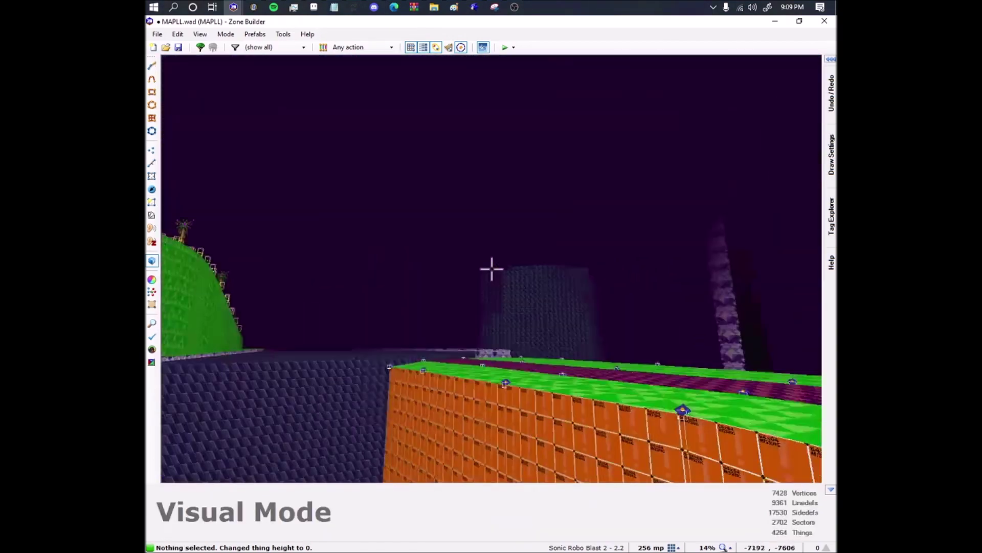
{"action": "key", "text": "d"}
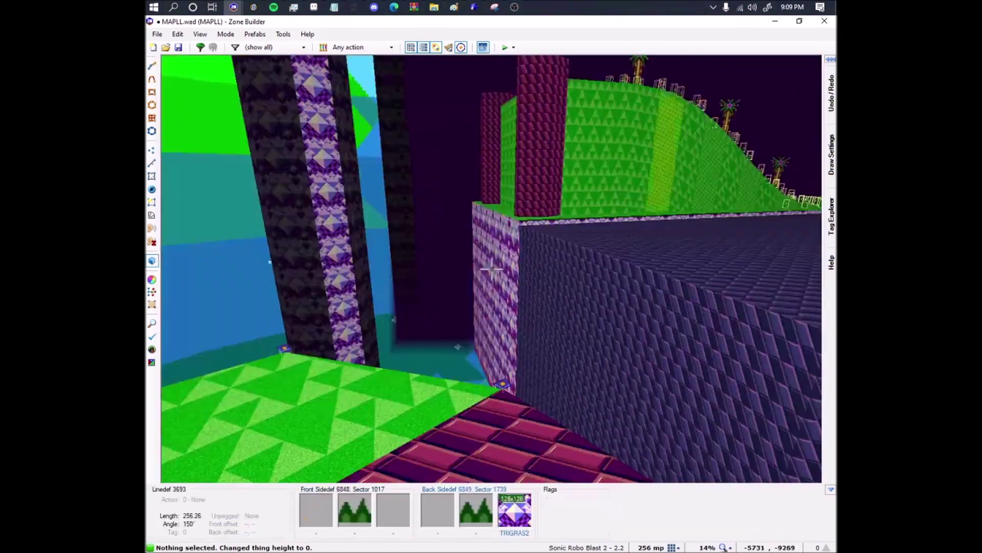
{"action": "key", "text": "e"}
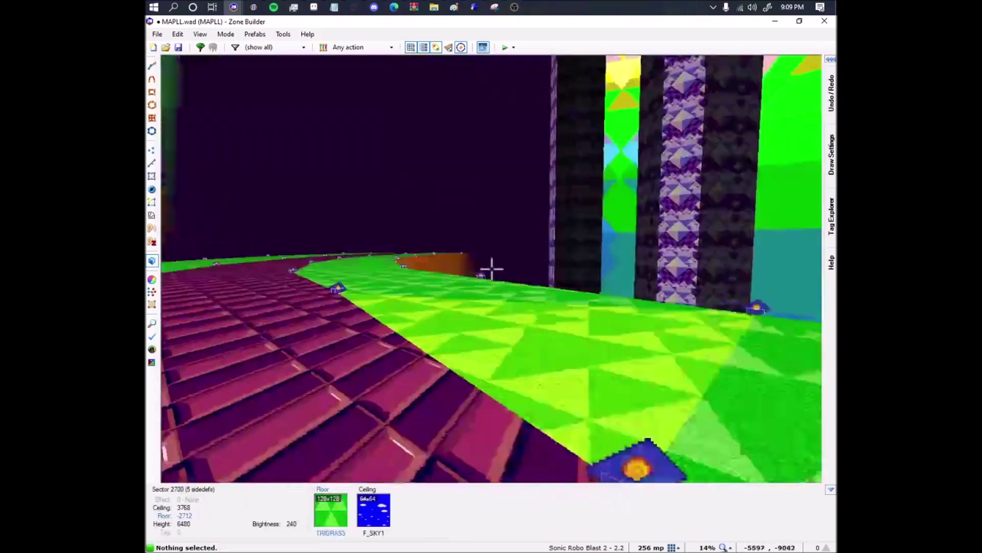
{"action": "key", "text": "w"}
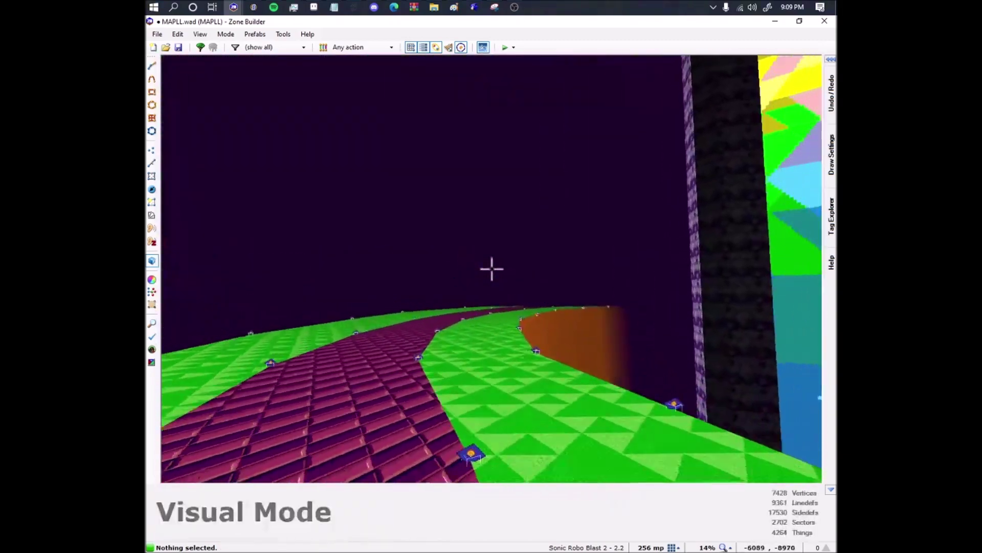
{"action": "key", "text": "w"}
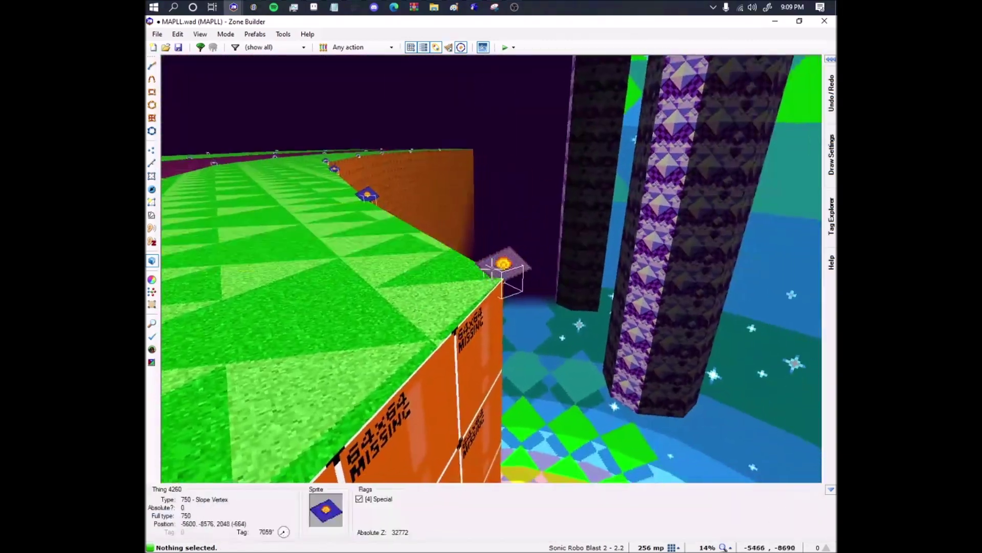
{"action": "left_click", "coordinate": [492, 269]}
{"action": "key", "text": "w"}
{"action": "left_click", "coordinate": [491, 269]}
{"action": "left_click", "coordinate": [492, 268]}
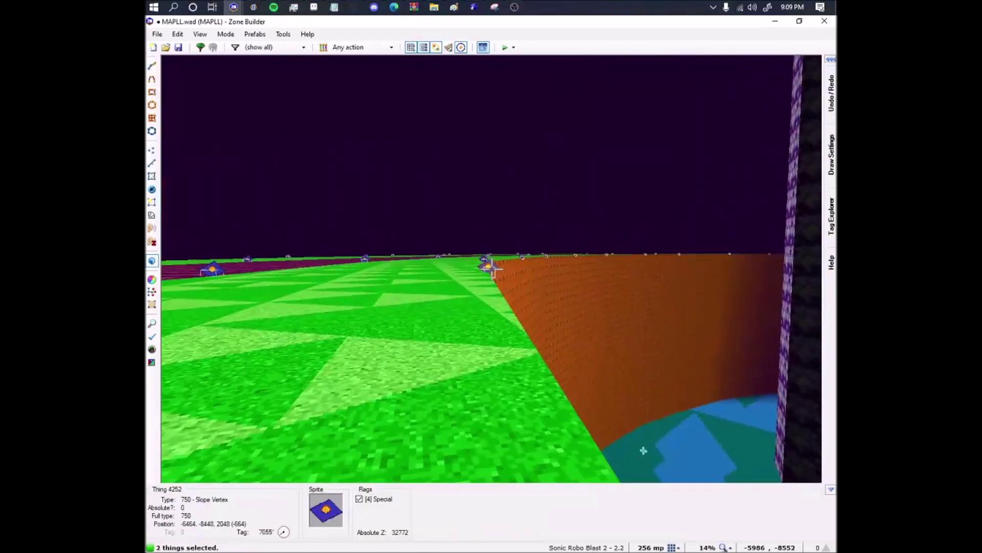
{"action": "key", "text": "w"}
{"action": "key", "text": "q"}
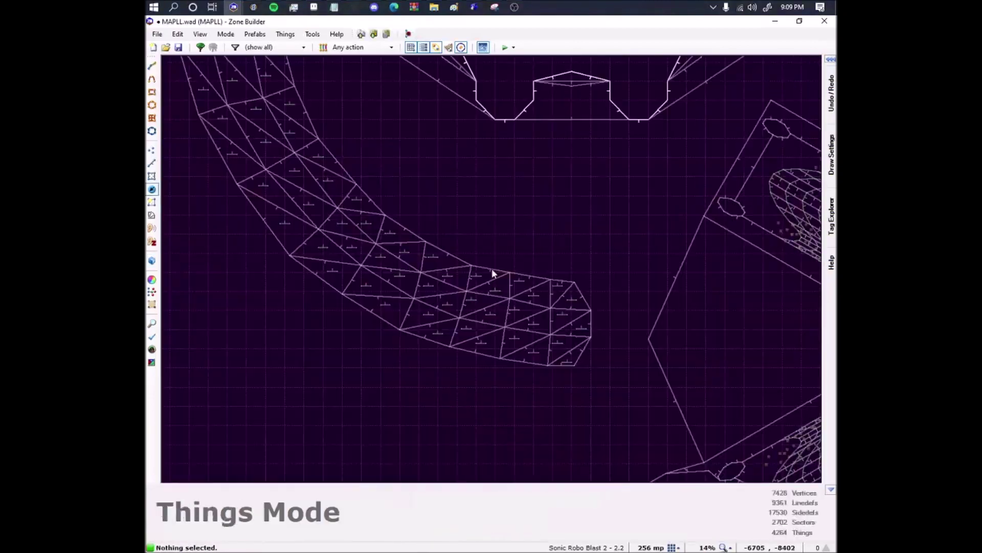
Select the slope vertex things along the terrain's inner edge in the 2D view, working from the lower end upward.
{"action": "scroll", "coordinate": [588, 260], "scroll_direction": "up", "scroll_amount": 2}
{"action": "scroll", "coordinate": [541, 340], "scroll_direction": "up", "scroll_amount": 4}
{"action": "left_click", "coordinate": [536, 350]}
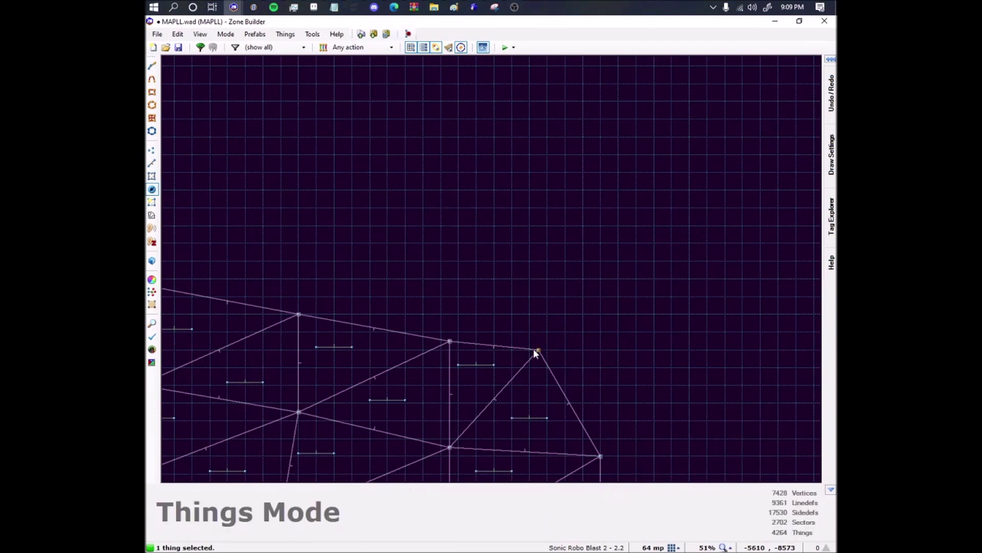
{"action": "middle_click_drag", "start_coordinate": [326, 246], "coordinate": [593, 276]}
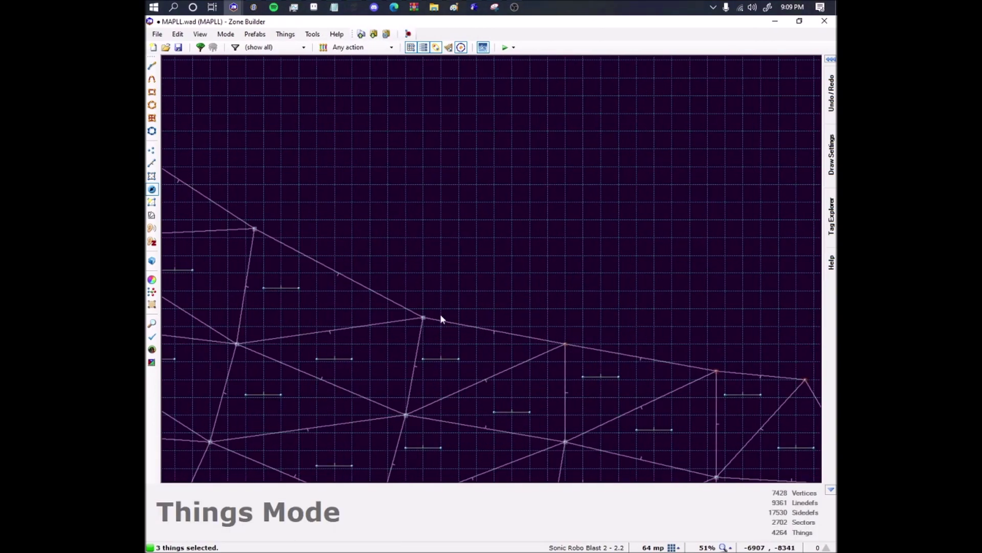
{"action": "middle_click_drag", "start_coordinate": [252, 197], "coordinate": [579, 317]}
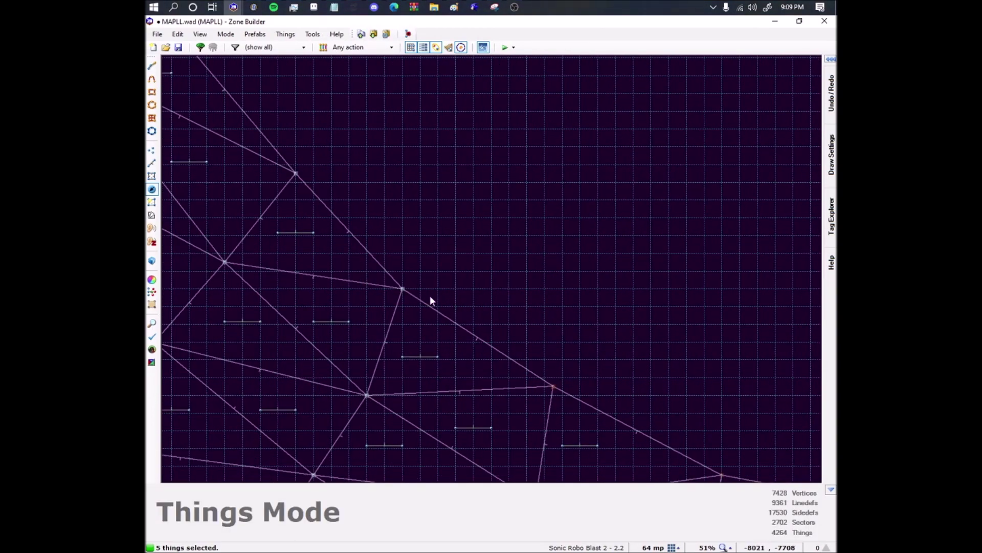
{"action": "middle_click_drag", "start_coordinate": [343, 238], "coordinate": [460, 293]}
{"action": "middle_click_drag", "start_coordinate": [368, 204], "coordinate": [503, 359]}
{"action": "left_click", "coordinate": [407, 242]}
{"action": "middle_click_drag", "start_coordinate": [425, 246], "coordinate": [559, 441]}
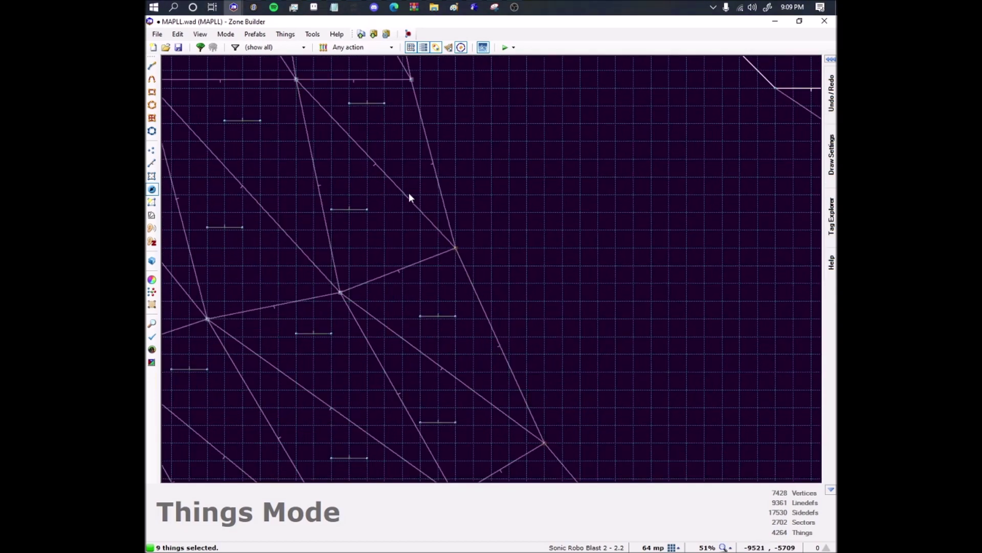
{"action": "middle_click_drag", "start_coordinate": [409, 198], "coordinate": [476, 330]}
{"action": "middle_click_drag", "start_coordinate": [476, 171], "coordinate": [505, 371]}
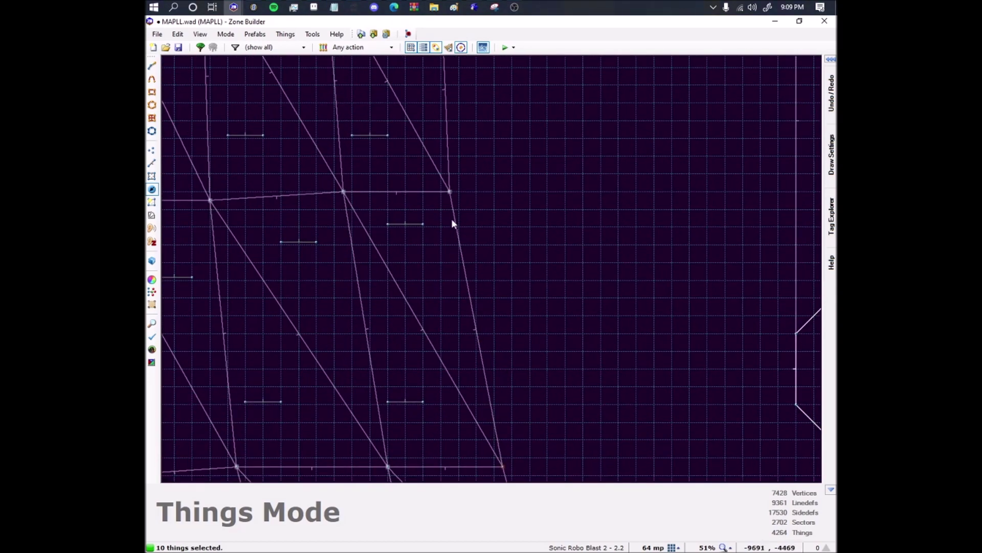
{"action": "left_click", "coordinate": [450, 191]}
{"action": "middle_click_drag", "start_coordinate": [506, 226], "coordinate": [533, 447]}
{"action": "middle_click_drag", "start_coordinate": [500, 144], "coordinate": [505, 387]}
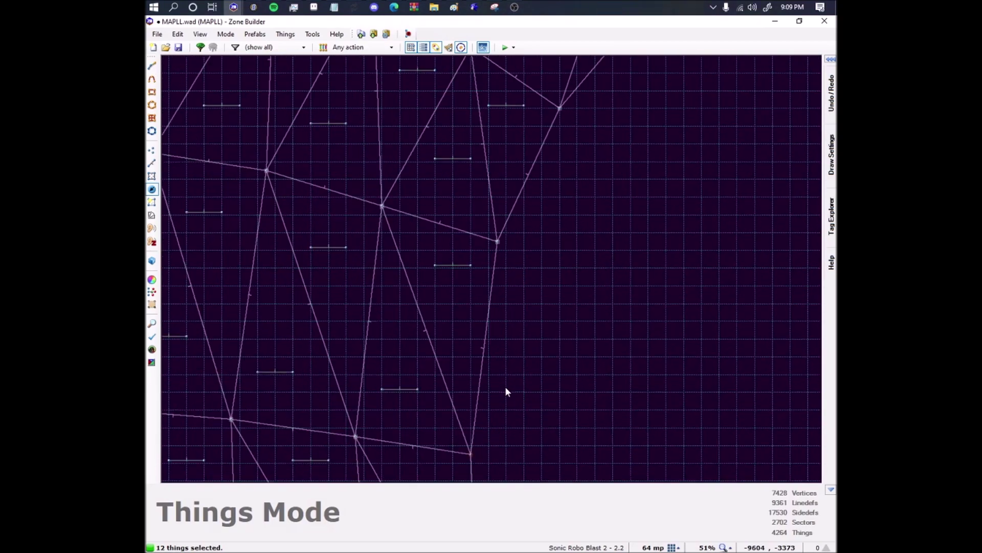
Extend the selection with the slope vertex things around the terrain's upper end and down its outer edge to the lower end.
{"action": "scroll", "coordinate": [501, 356], "scroll_direction": "down", "scroll_amount": 2}
{"action": "middle_click_drag", "start_coordinate": [598, 144], "coordinate": [680, 233]}
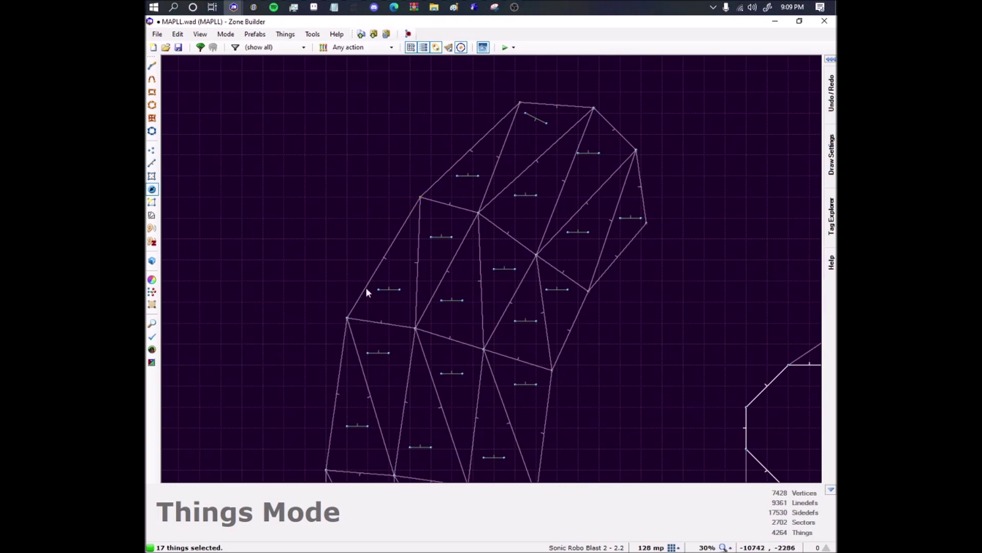
{"action": "middle_click_drag", "start_coordinate": [337, 348], "coordinate": [364, 193]}
{"action": "scroll", "coordinate": [366, 276], "scroll_direction": "up", "scroll_amount": 2}
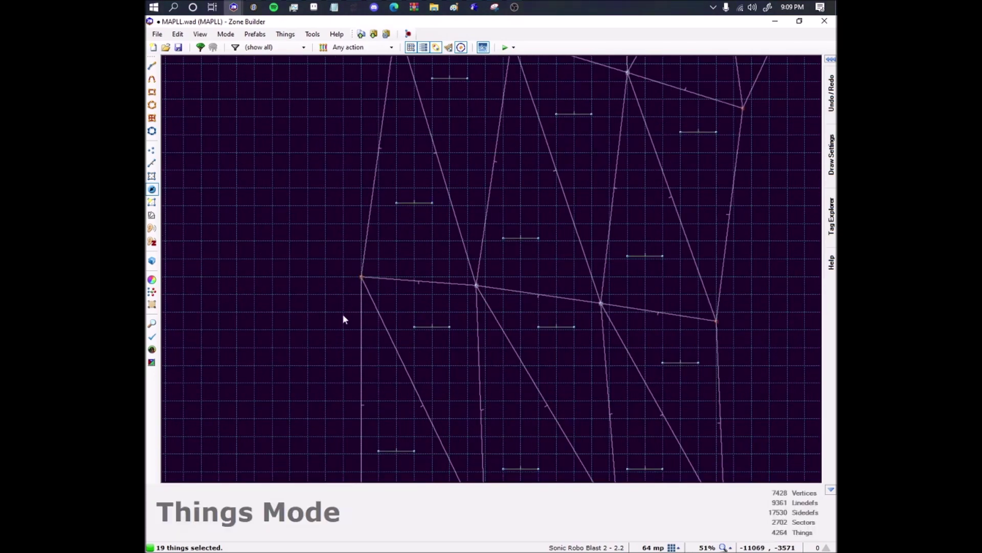
{"action": "middle_click_drag", "start_coordinate": [343, 314], "coordinate": [414, 207]}
{"action": "left_click_drag", "start_coordinate": [409, 333], "coordinate": [399, 259]}
{"action": "left_click", "coordinate": [415, 259]}
{"action": "middle_click_drag", "start_coordinate": [414, 258], "coordinate": [395, 66]}
{"action": "middle_click_drag", "start_coordinate": [414, 403], "coordinate": [293, 208]}
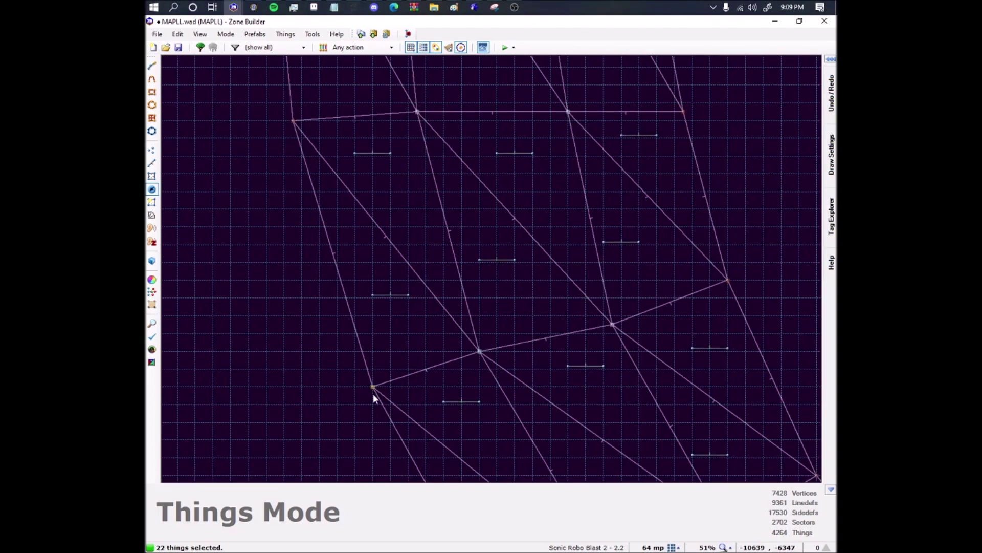
{"action": "middle_click_drag", "start_coordinate": [373, 394], "coordinate": [358, 378]}
{"action": "middle_click_drag", "start_coordinate": [429, 421], "coordinate": [293, 300]}
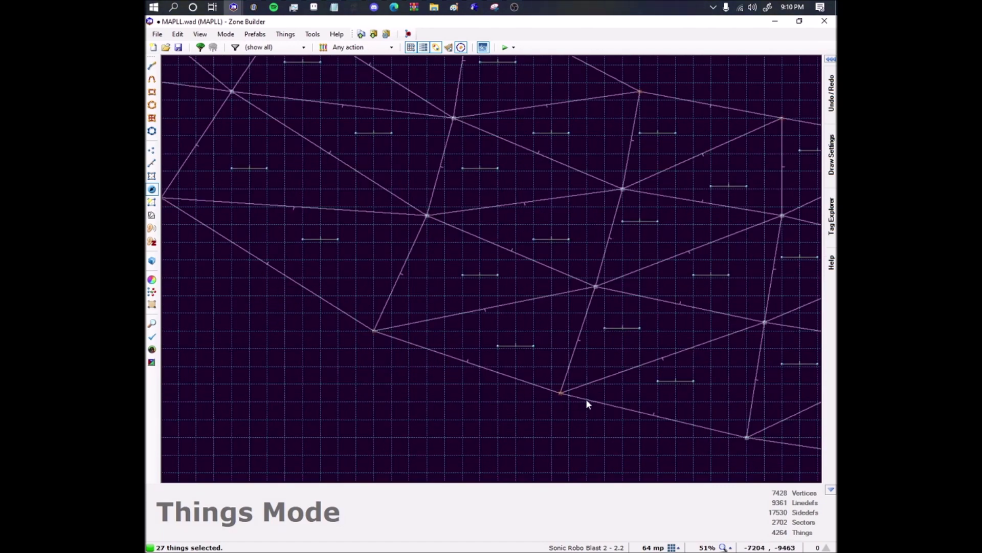
{"action": "middle_click_drag", "start_coordinate": [587, 404], "coordinate": [386, 335]}
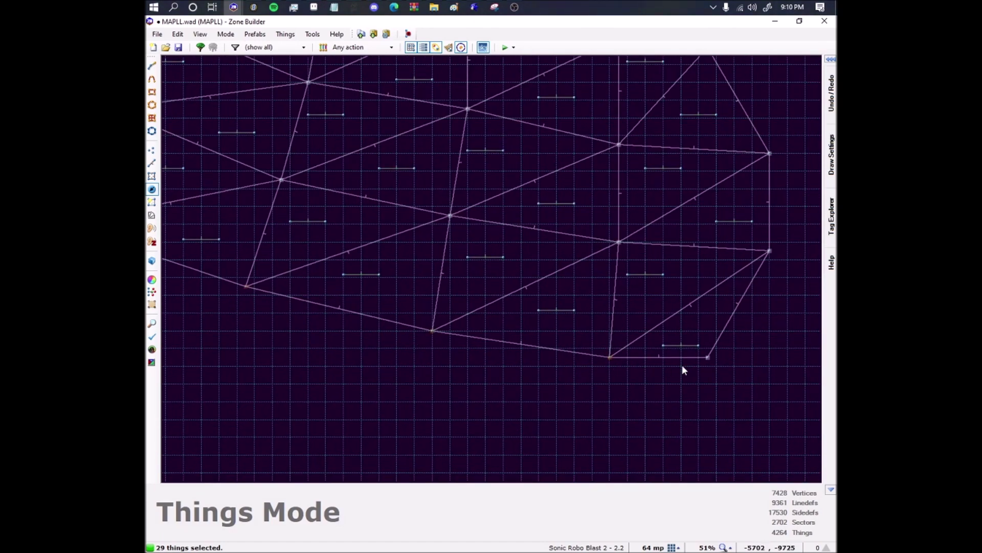
{"action": "left_click", "coordinate": [709, 357]}
Raise the height of the selected slope vertex things by 256, clear the selection, and inspect the curved terrain in the 3D view.
{"action": "right_click", "coordinate": [710, 357]}
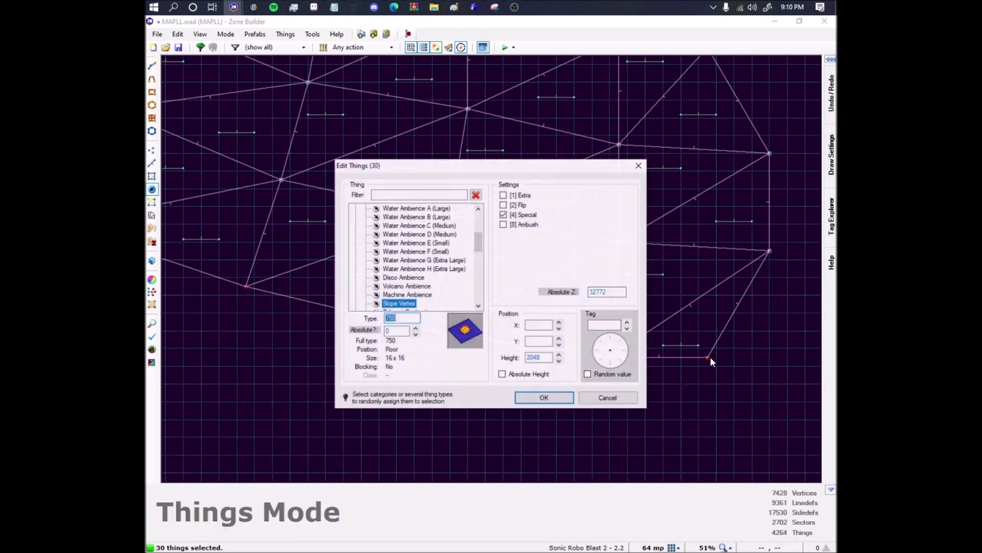
{"action": "left_click", "coordinate": [551, 357]}
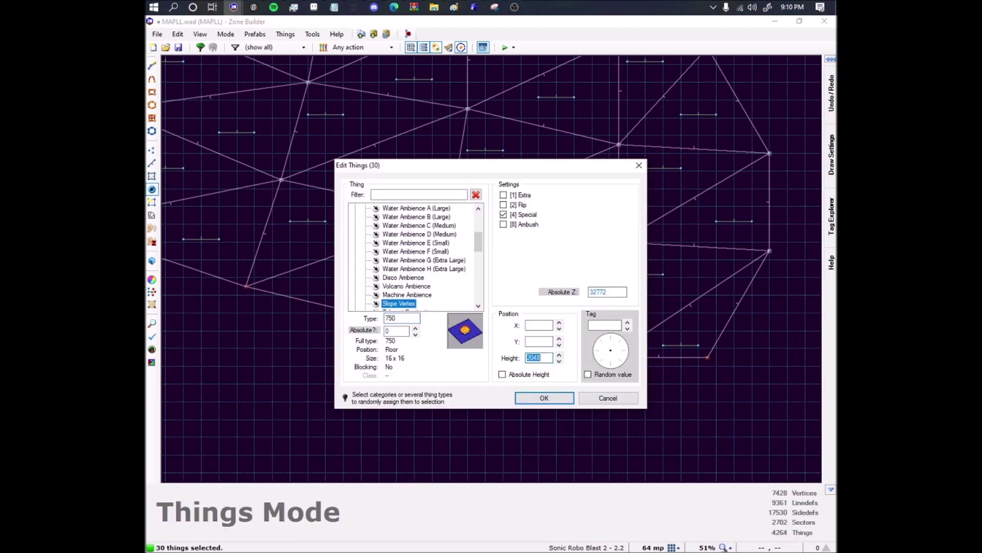
{"action": "type", "text": "++256"}
{"action": "key", "text": "Return"}
{"action": "key", "text": "c"}
{"action": "key", "text": "w"}
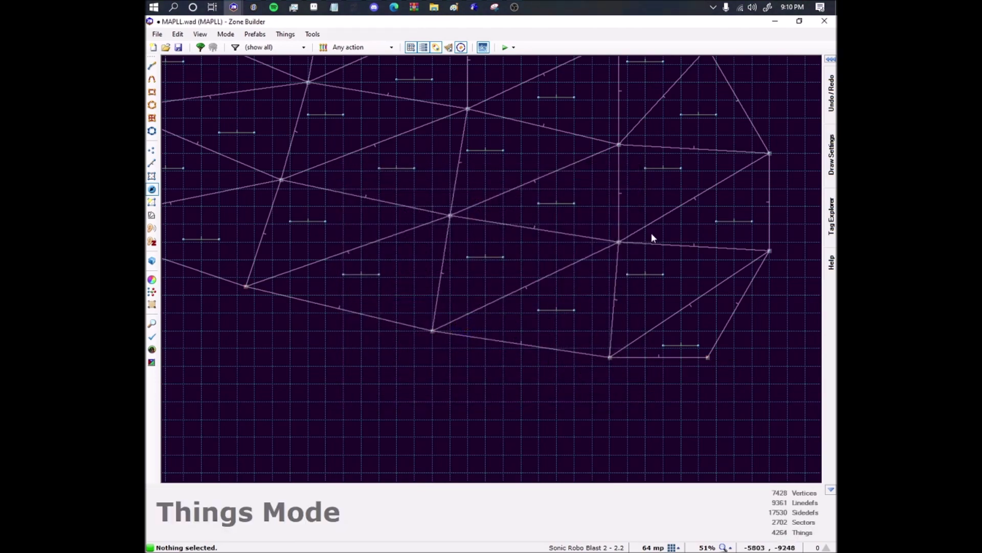
{"action": "key", "text": "d"}
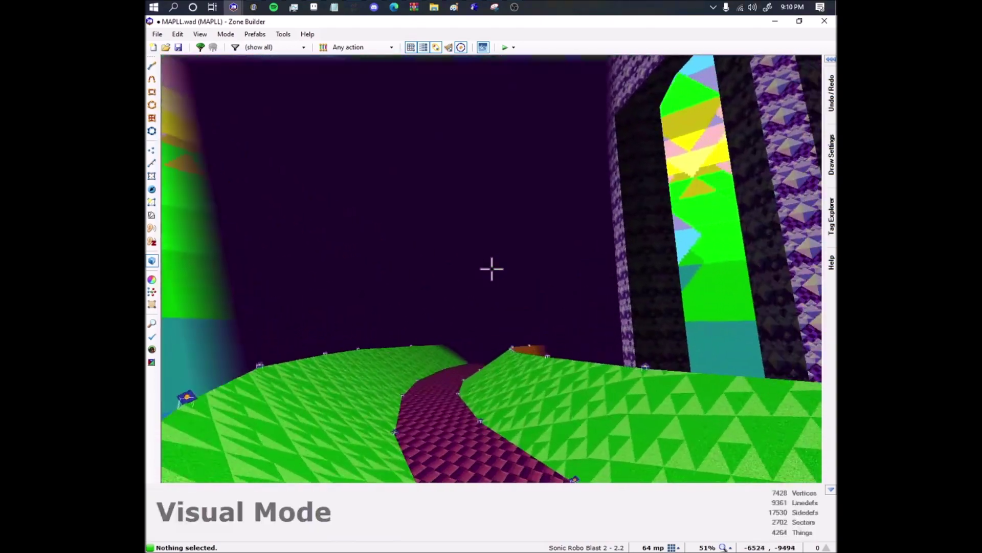
{"action": "key", "text": "w"}
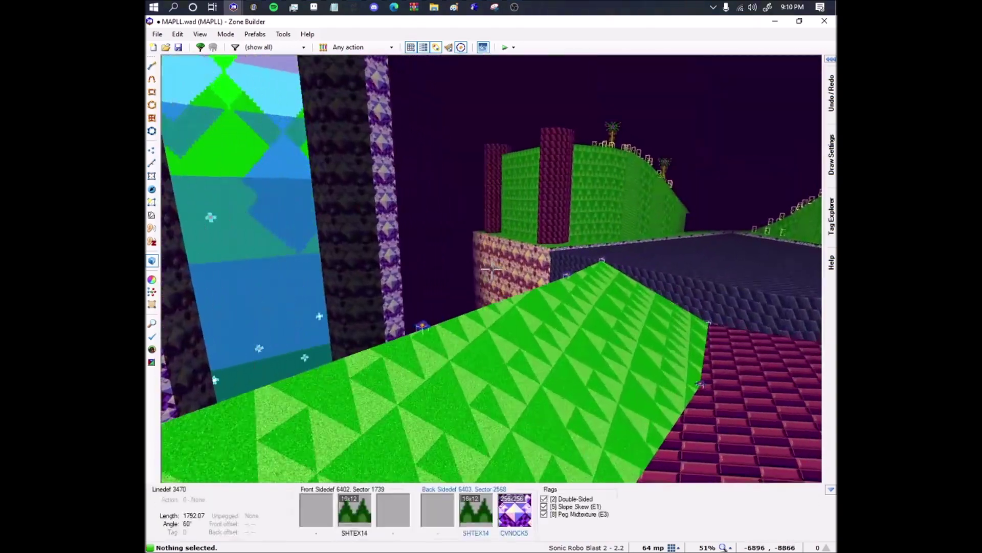
{"action": "key", "text": "e"}
{"action": "key", "text": "w"}
Disable dynamic grid size and start drawing an outline around the terrain's lower end and along its inner side.
{"action": "scroll", "coordinate": [483, 263], "scroll_direction": "down", "scroll_amount": 5}
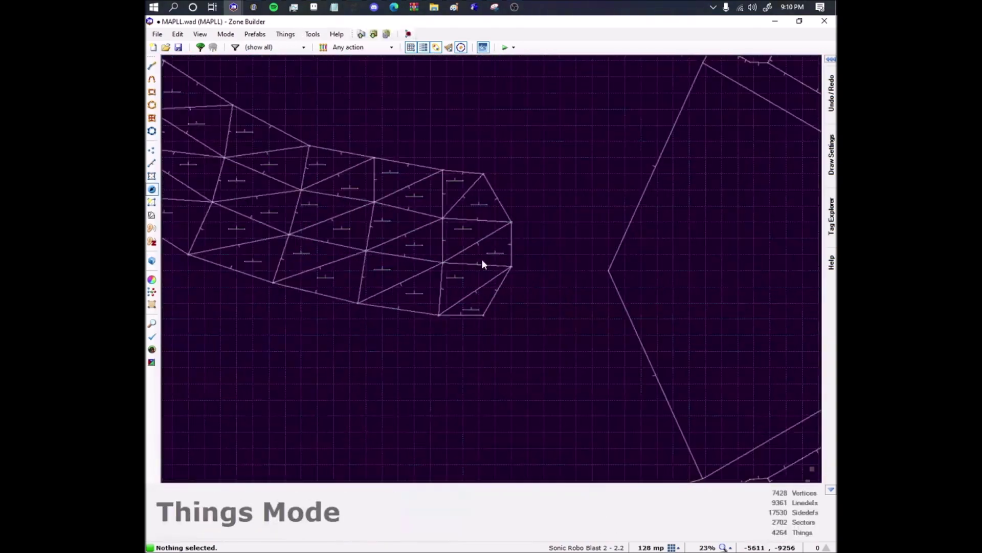
{"action": "scroll", "coordinate": [508, 263], "scroll_direction": "up", "scroll_amount": 10}
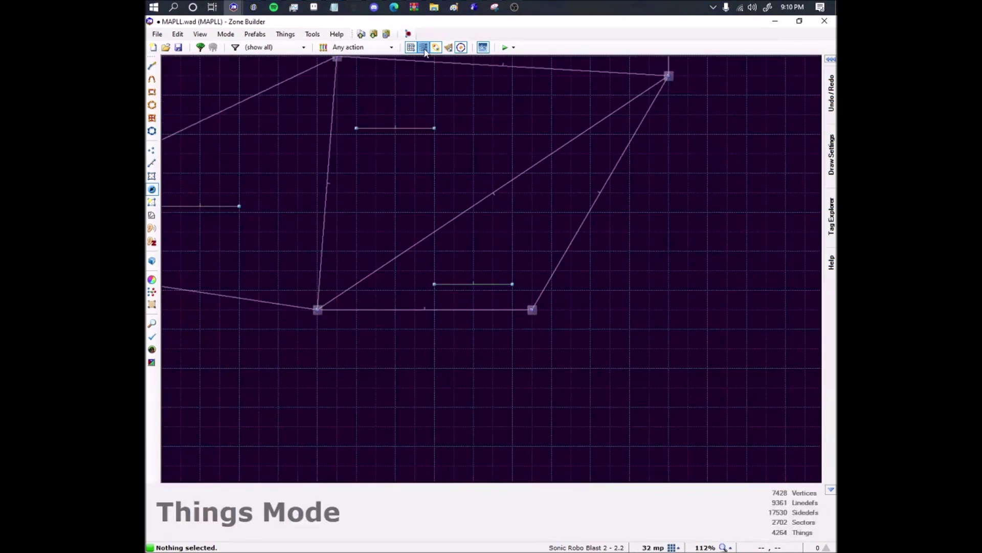
{"action": "left_click", "coordinate": [424, 47]}
{"action": "scroll", "coordinate": [503, 261], "scroll_direction": "down", "scroll_amount": 10}
{"action": "key", "text": "d"}
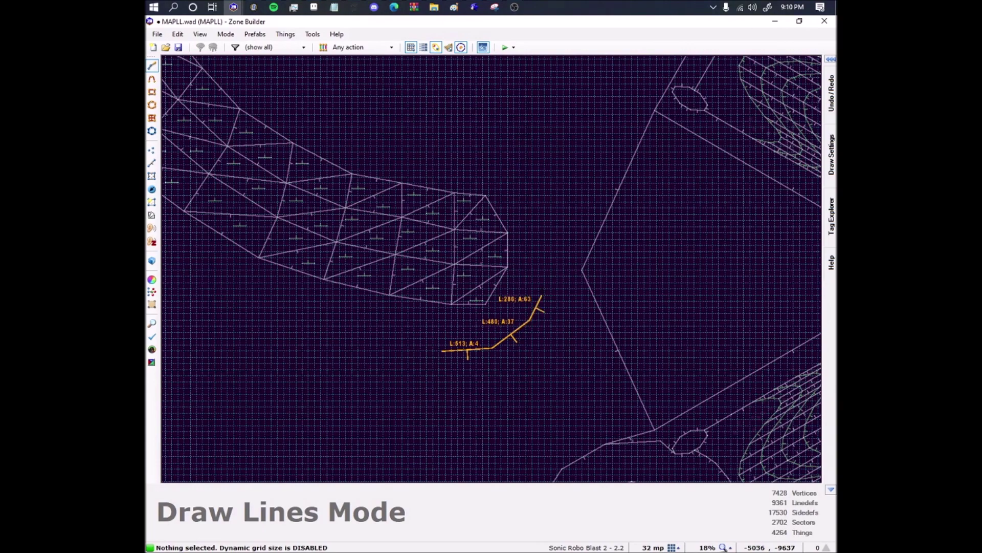
{"action": "middle_click_drag", "start_coordinate": [548, 227], "coordinate": [643, 363]}
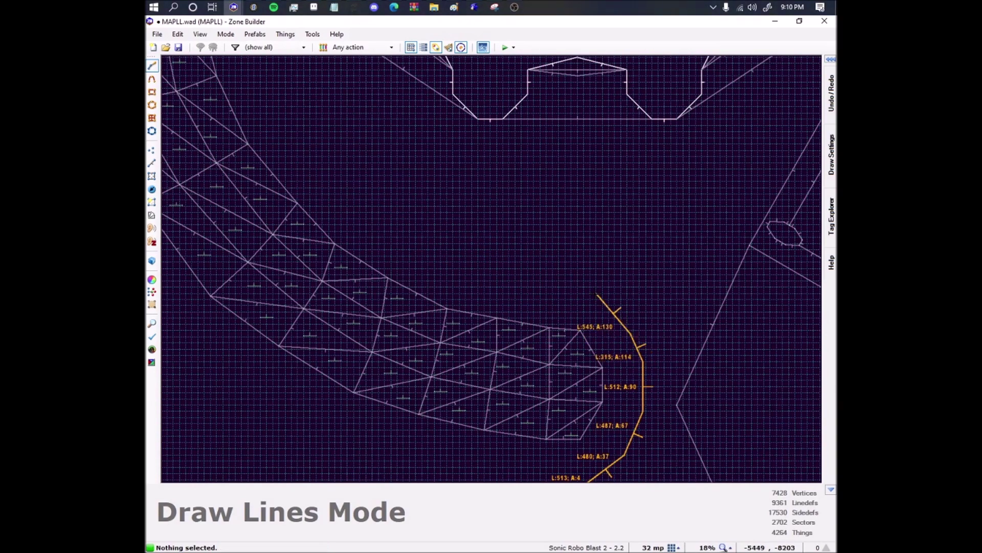
{"action": "mouse_move", "coordinate": [519, 275]}
{"action": "middle_mouse_down"}
{"action": "mouse_move", "coordinate": [509, 307]}
{"action": "mouse_move", "coordinate": [538, 337]}
{"action": "middle_mouse_up"}
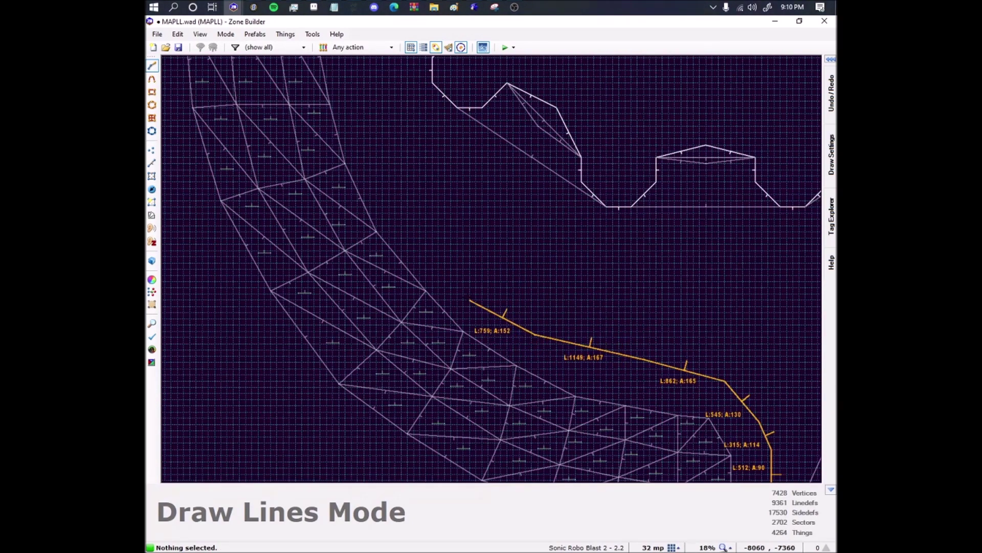
{"action": "mouse_move", "coordinate": [470, 300]}
{"action": "middle_mouse_down"}
{"action": "mouse_move", "coordinate": [417, 220]}
{"action": "mouse_move", "coordinate": [488, 358]}
{"action": "middle_mouse_up"}
{"action": "left_click", "coordinate": [443, 236]}
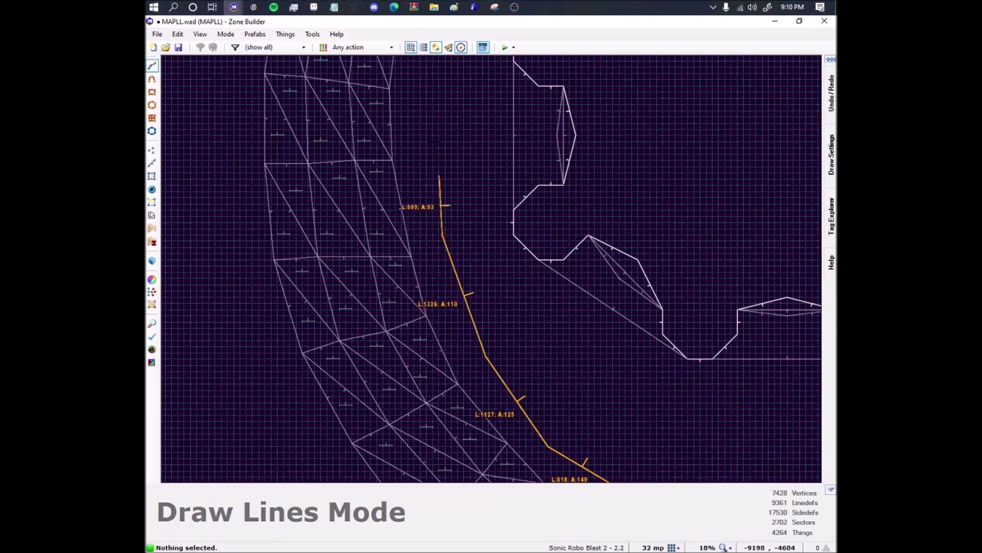
Continue the outline up the terrain's inner side and around its upper end, keeping a gap from the terrain.
{"action": "middle_click_drag", "start_coordinate": [433, 146], "coordinate": [426, 379]}
{"action": "left_click", "coordinate": [477, 182]}
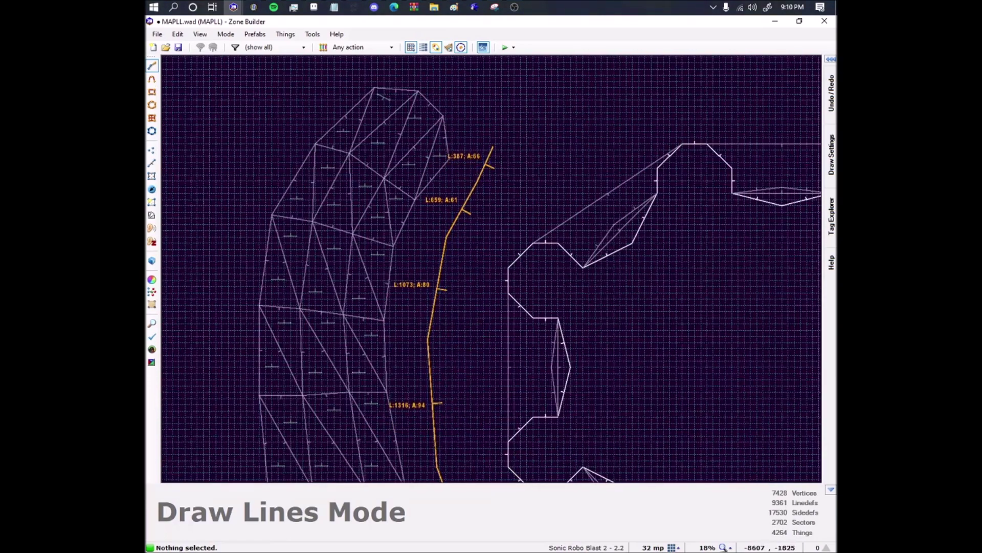
{"action": "left_click", "coordinate": [493, 120]}
{"action": "middle_click_drag", "start_coordinate": [493, 119], "coordinate": [558, 218]}
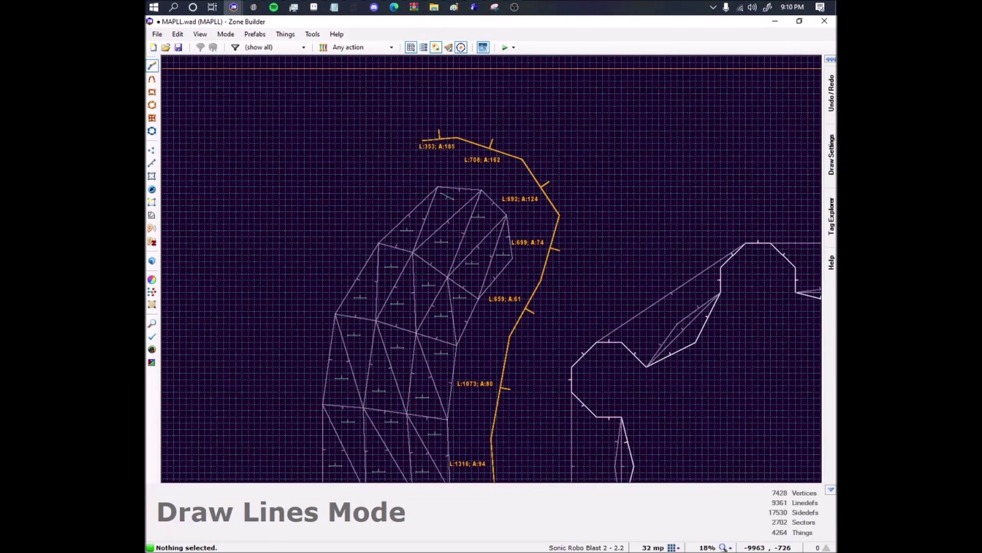
{"action": "middle_click_drag", "start_coordinate": [384, 146], "coordinate": [458, 73]}
{"action": "middle_click_drag", "start_coordinate": [354, 248], "coordinate": [396, 150]}
Draw the outline down the terrain's outer side to close the loop, and move one lower vertex to -6880, -10080.
{"action": "left_click", "coordinate": [394, 171]}
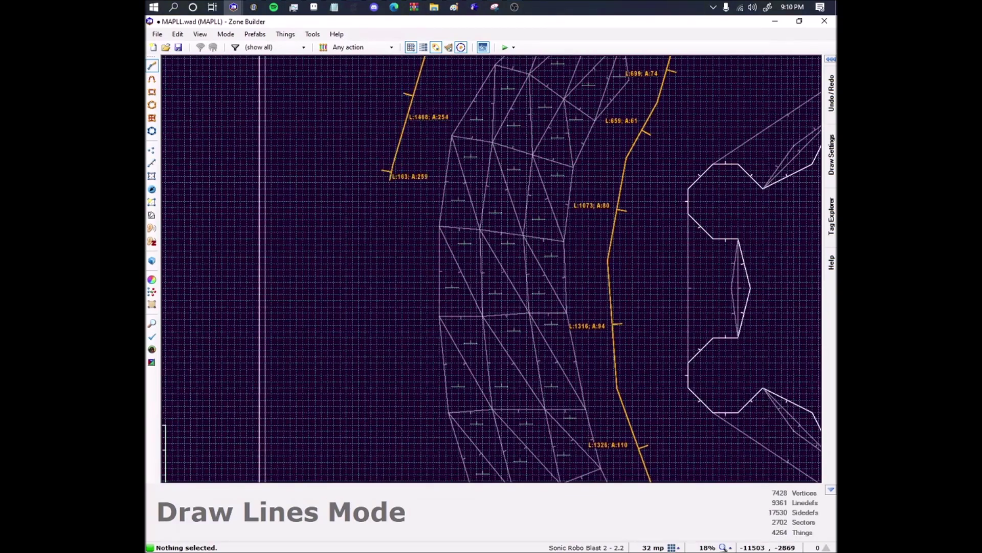
{"action": "left_click", "coordinate": [390, 341]}
{"action": "middle_click_drag", "start_coordinate": [390, 340], "coordinate": [382, 177]}
{"action": "middle_click_drag", "start_coordinate": [411, 360], "coordinate": [283, 148]}
{"action": "left_click", "coordinate": [360, 282]}
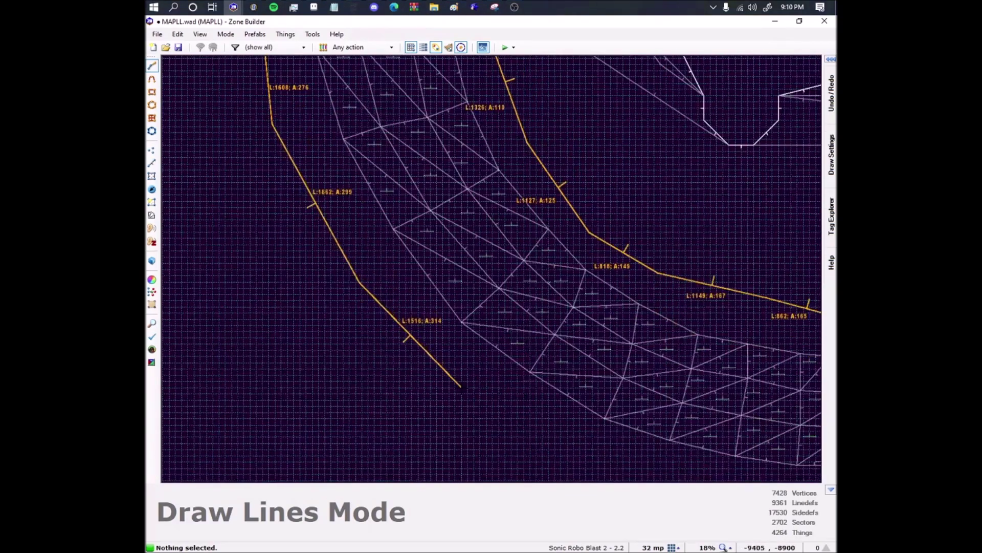
{"action": "middle_click_drag", "start_coordinate": [570, 440], "coordinate": [339, 318]}
{"action": "left_click", "coordinate": [360, 350]}
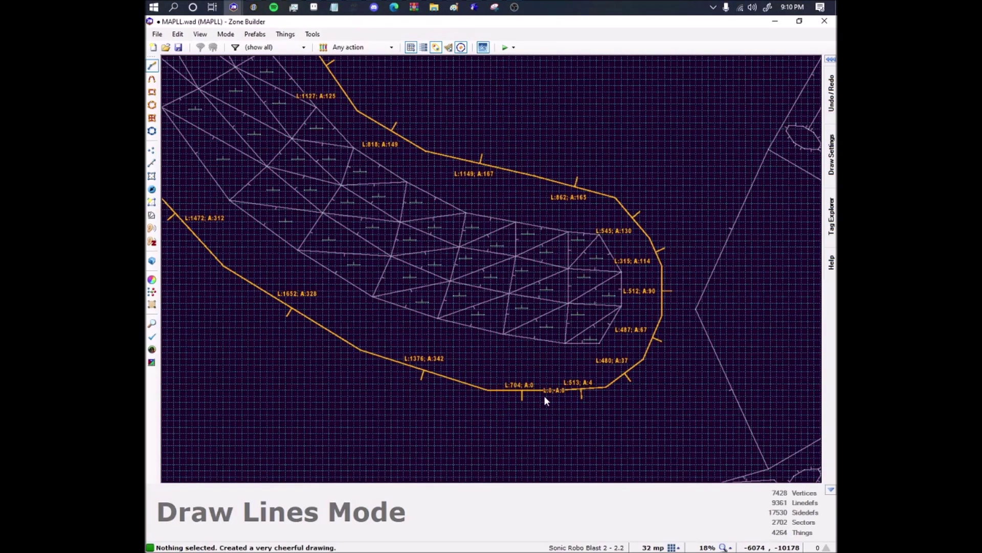
{"action": "key", "text": "v"}
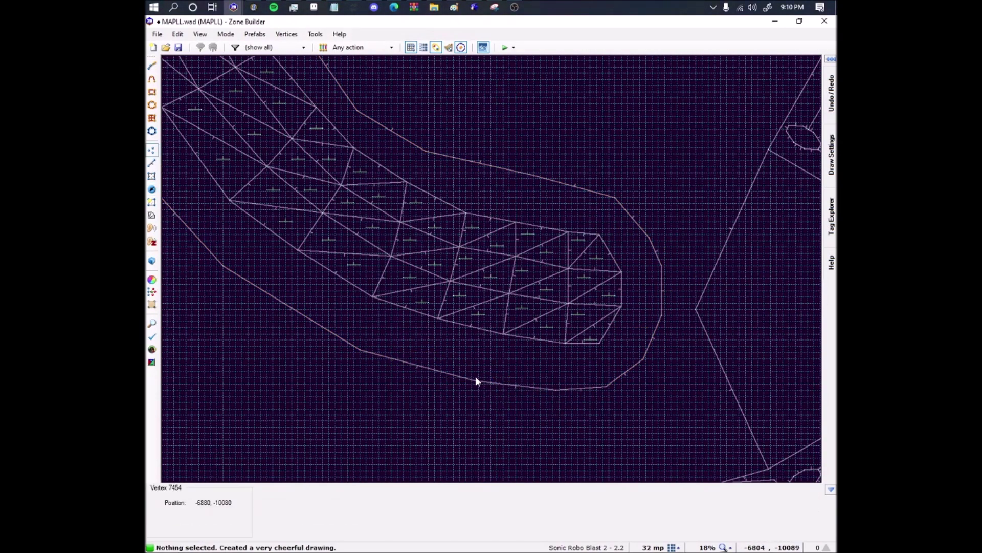
{"action": "scroll", "coordinate": [475, 379], "scroll_direction": "down", "scroll_amount": 5}
Select all sectors of the curved terrain and its new surrounding ledge, excluding those of the neighbouring octagonal structure.
{"action": "key", "text": "s"}
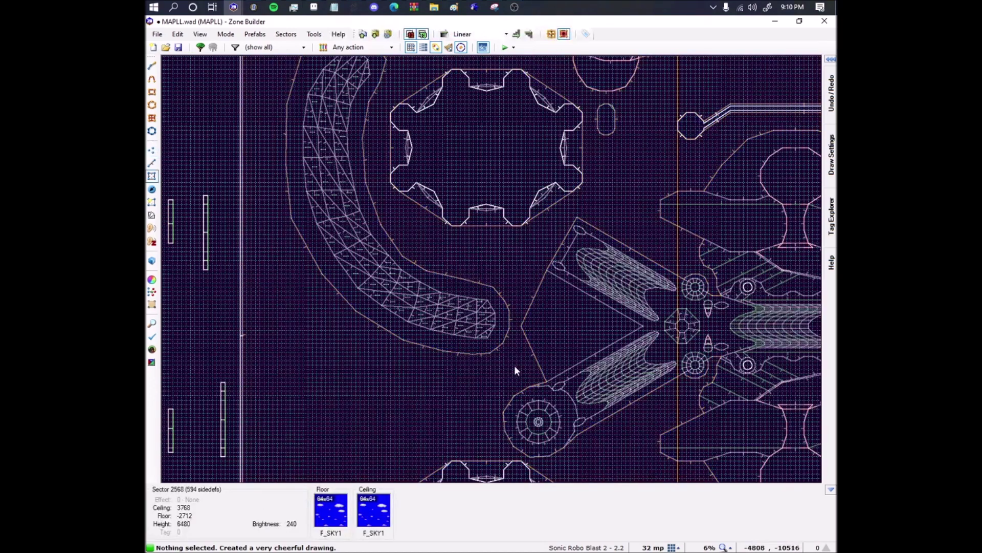
{"action": "left_click_drag", "start_coordinate": [514, 365], "coordinate": [335, 191]}
{"action": "key", "text": "space"}
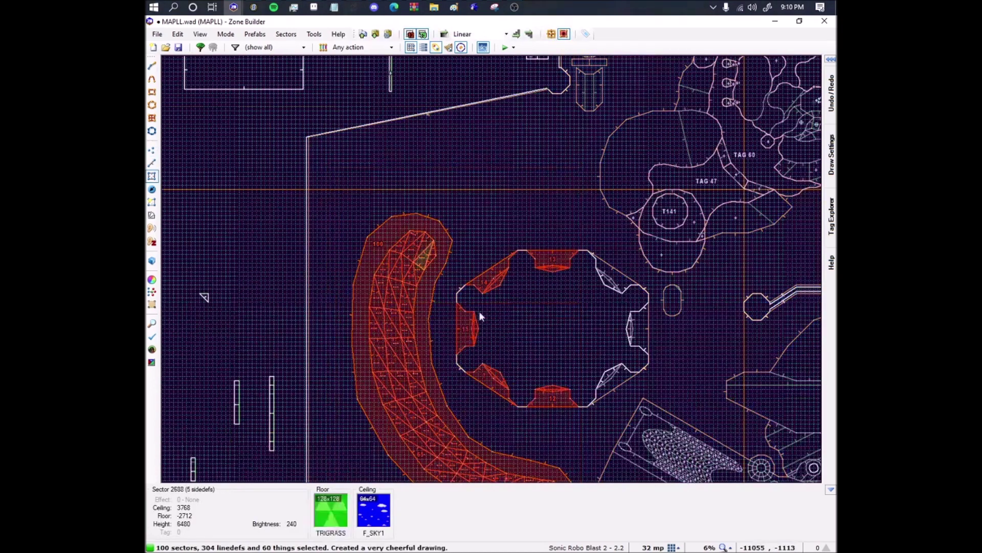
{"action": "scroll", "coordinate": [479, 311], "scroll_direction": "up", "scroll_amount": 1}
{"action": "left_click_drag", "start_coordinate": [616, 209], "coordinate": [441, 433]}
{"action": "left_click_drag", "start_coordinate": [609, 447], "coordinate": [475, 345], "text": "ctrl"}
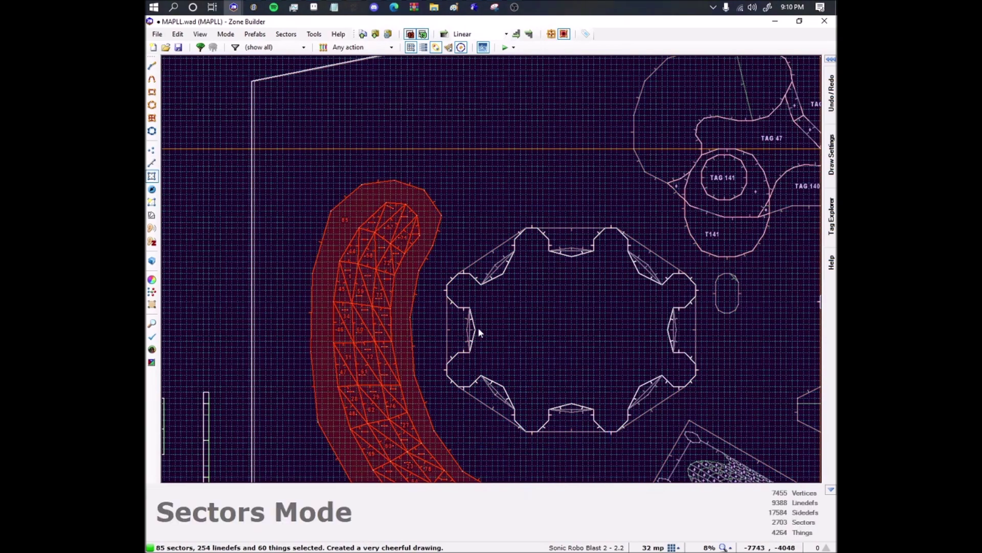
Raise the floor height of the selected terrain and ledge sectors to -1176 and clear the selection.
{"action": "scroll", "coordinate": [478, 327], "scroll_direction": "down", "scroll_amount": 4}
{"action": "scroll", "coordinate": [486, 339], "scroll_direction": "up", "scroll_amount": 3}
{"action": "right_click", "coordinate": [484, 339]}
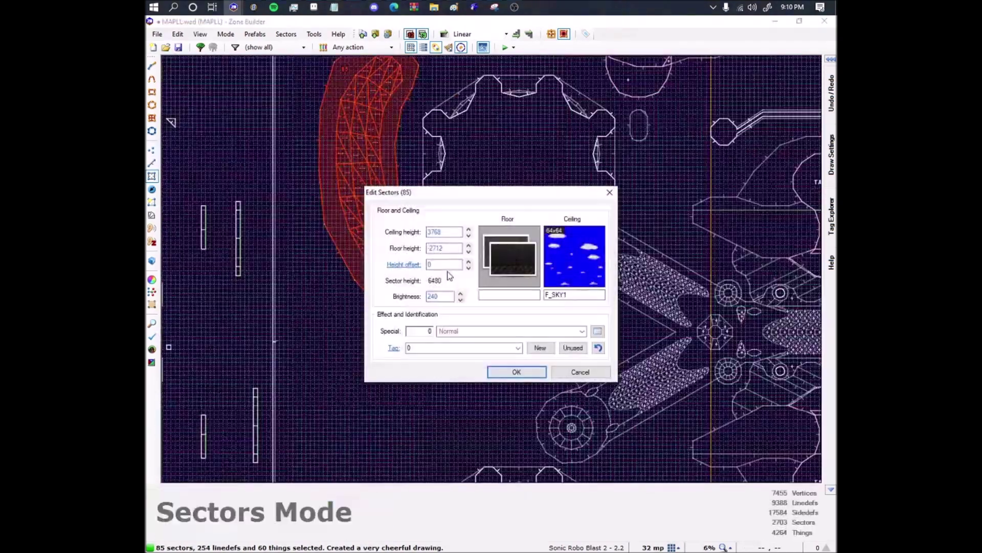
{"action": "left_click", "coordinate": [446, 250]}
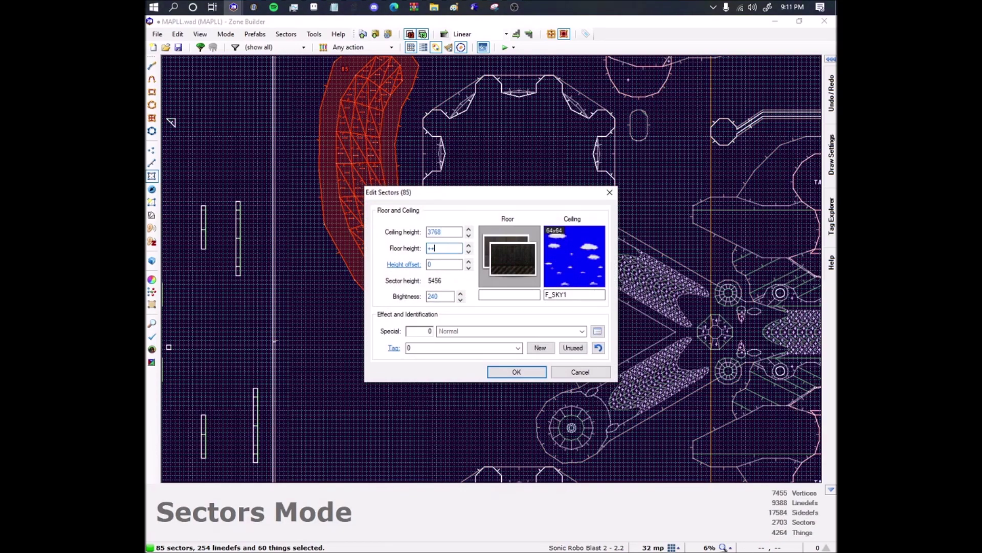
{"action": "key", "text": "Return"}
{"action": "key", "text": "c"}
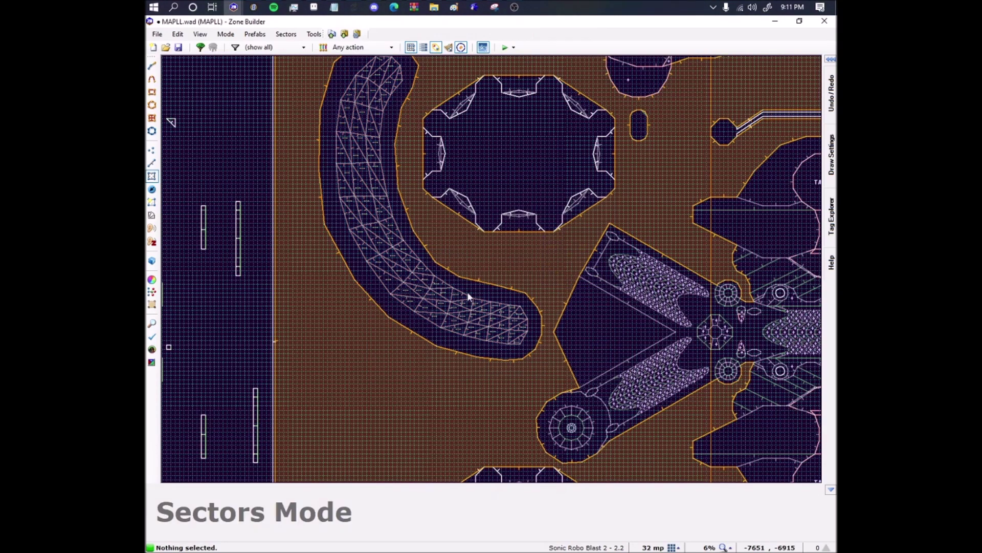
Select all slope vertex things on the curved terrain, lower their heights by 1024, and apply a second relative height reduction.
{"action": "key", "text": "t"}
{"action": "left_click_drag", "start_coordinate": [528, 349], "coordinate": [559, 438]}
{"action": "scroll", "coordinate": [559, 438], "scroll_direction": "up", "scroll_amount": 5}
{"action": "right_click", "coordinate": [558, 426]}
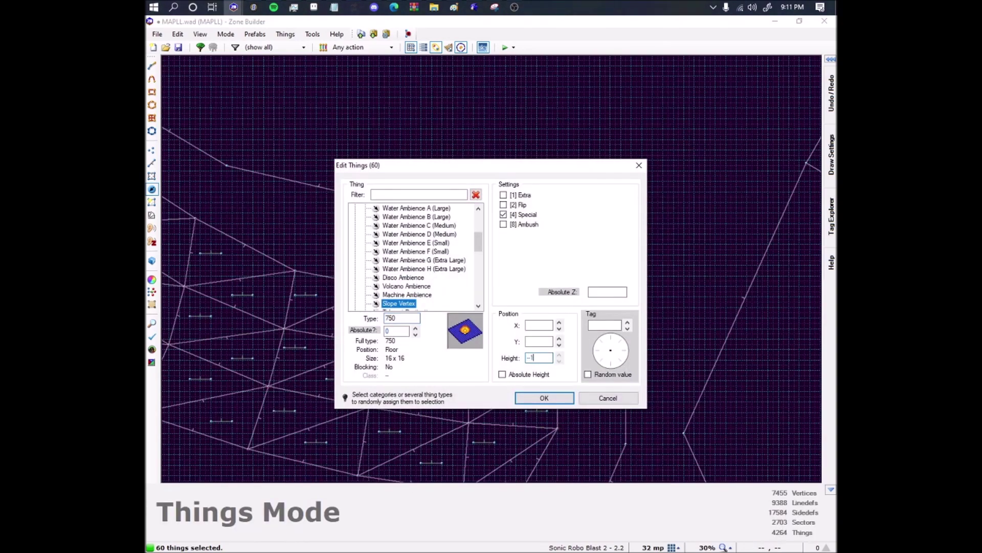
{"action": "key", "text": "Return"}
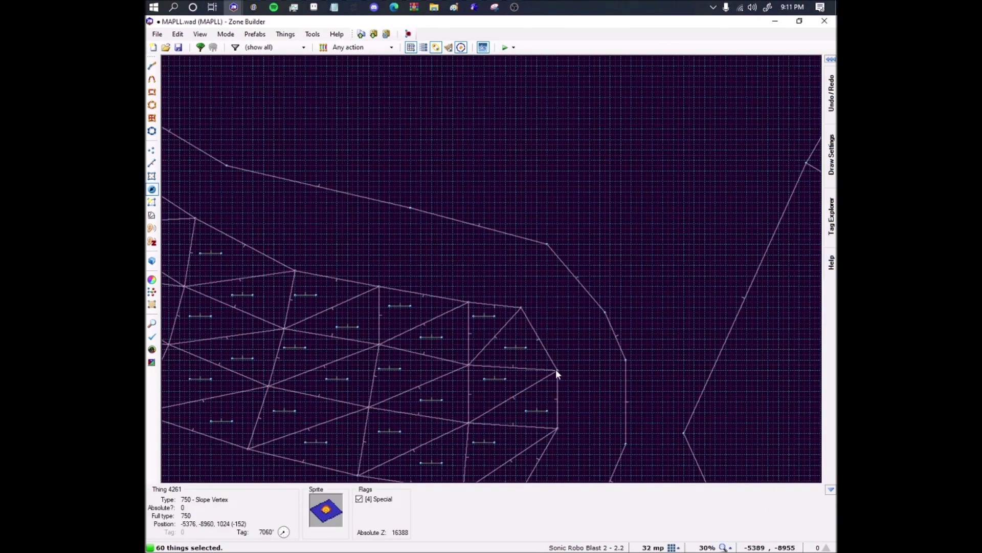
{"action": "right_click", "coordinate": [556, 372]}
{"action": "left_click", "coordinate": [539, 356]}
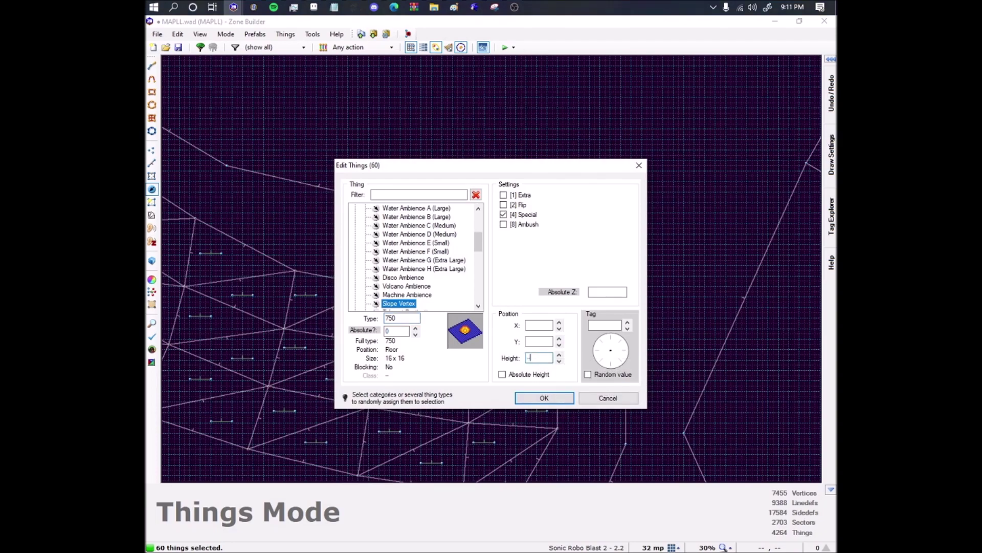
{"action": "key", "text": "Return"}
Copy CVROCK2 from the neighbouring structure in the 3D view, paste it on the ledge's floor and flood-fill the ledge's outer walls.
{"action": "key", "text": "w"}
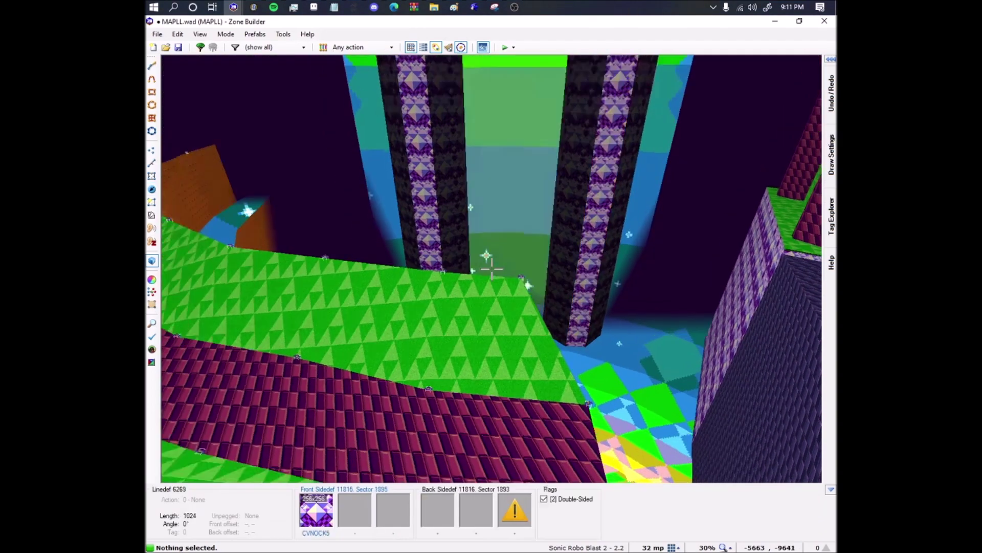
{"action": "key", "text": "e"}
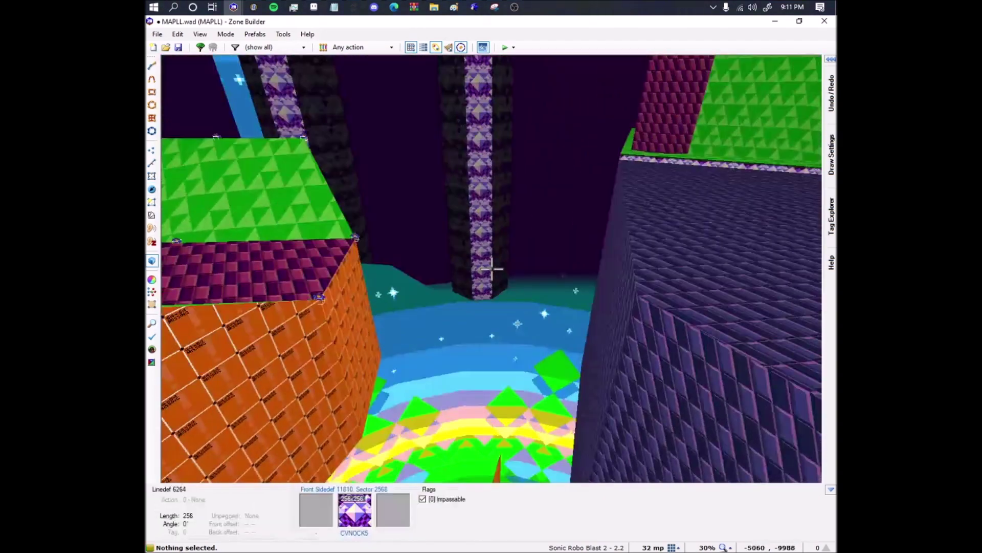
{"action": "key", "text": "ctrl+c"}
{"action": "key", "text": "ctrl+v"}
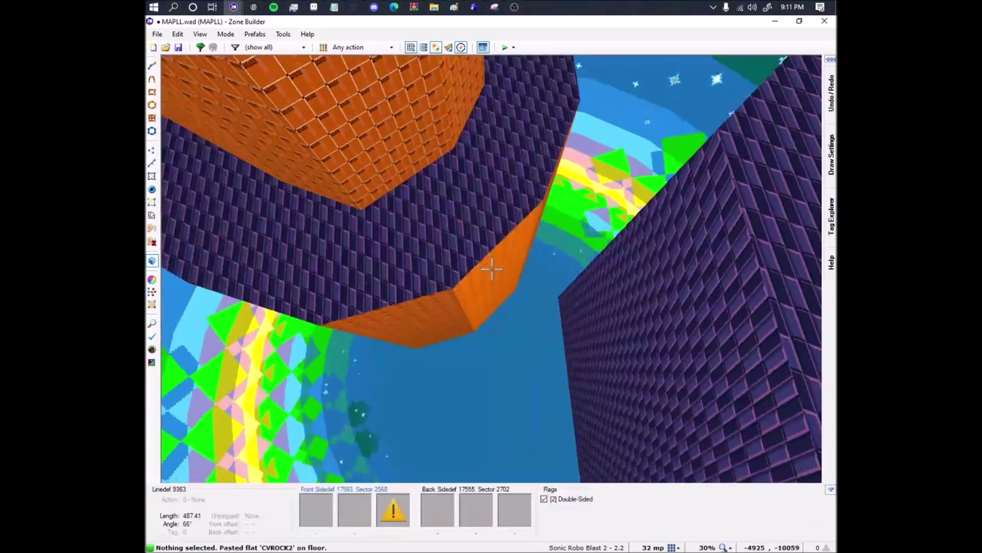
{"action": "key", "text": "ctrl+shift+v"}
{"action": "key", "text": "d"}
{"action": "key", "text": "e"}
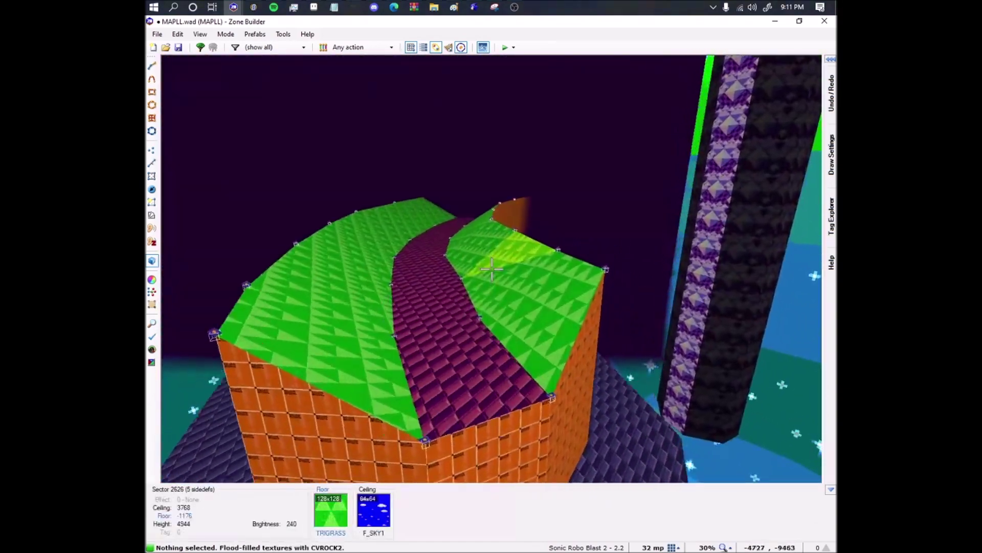
Compare the curved terrain with slope geometry effects off and on, and lower the surrounding ledge's floor height to -1184.
{"action": "key", "text": "Tab"}
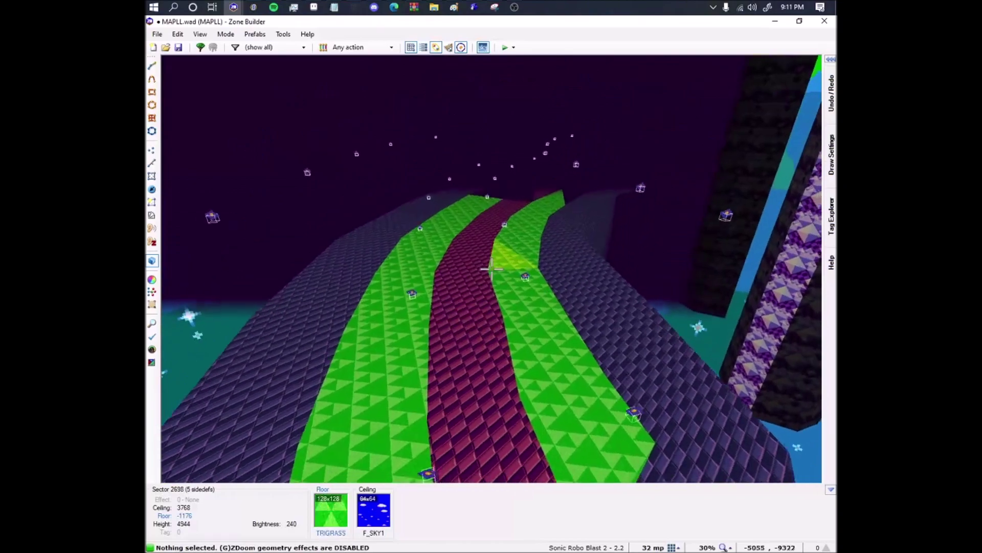
{"action": "key", "text": "e"}
{"action": "key", "text": "e"}
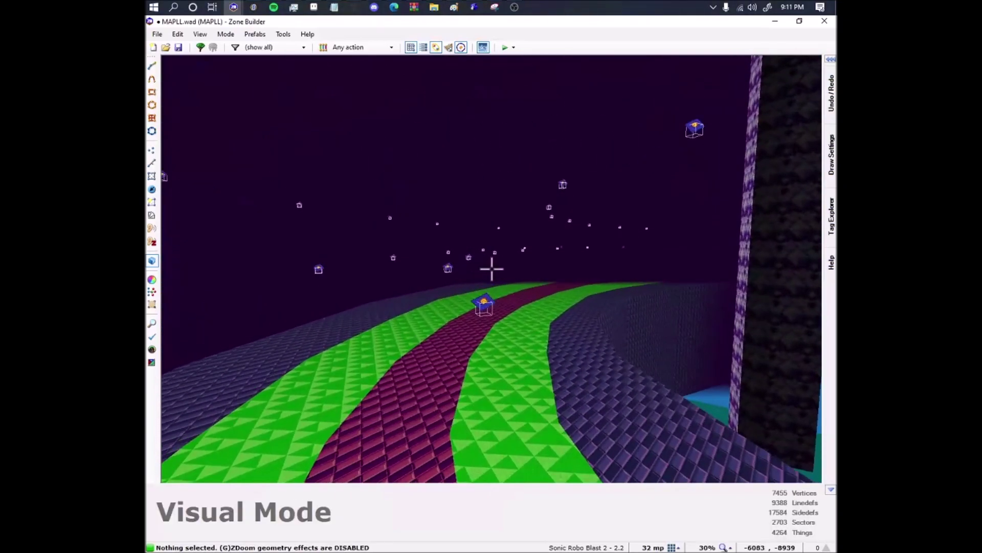
{"action": "key", "text": "Tab"}
{"action": "key", "text": "e"}
{"action": "scroll", "coordinate": [491, 268], "scroll_direction": "down", "scroll_amount": 1}
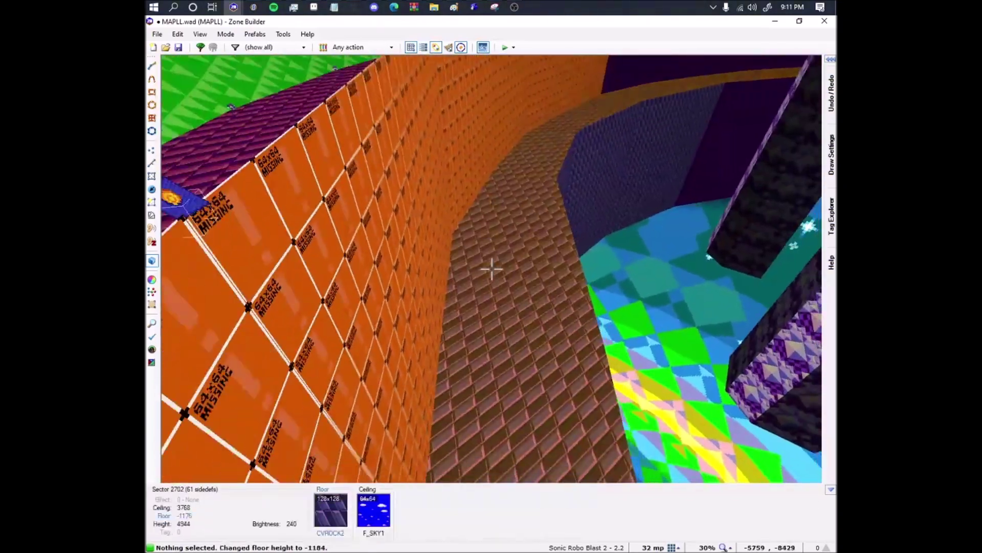
{"action": "key", "text": "Tab"}
{"action": "key", "text": "e"}
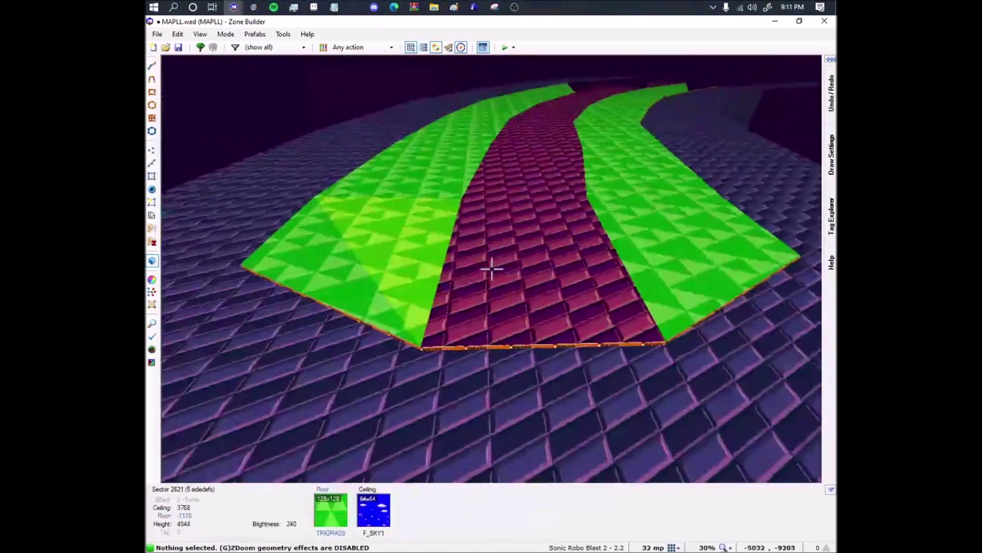
{"action": "key", "text": "Tab"}
{"action": "key", "text": "e"}
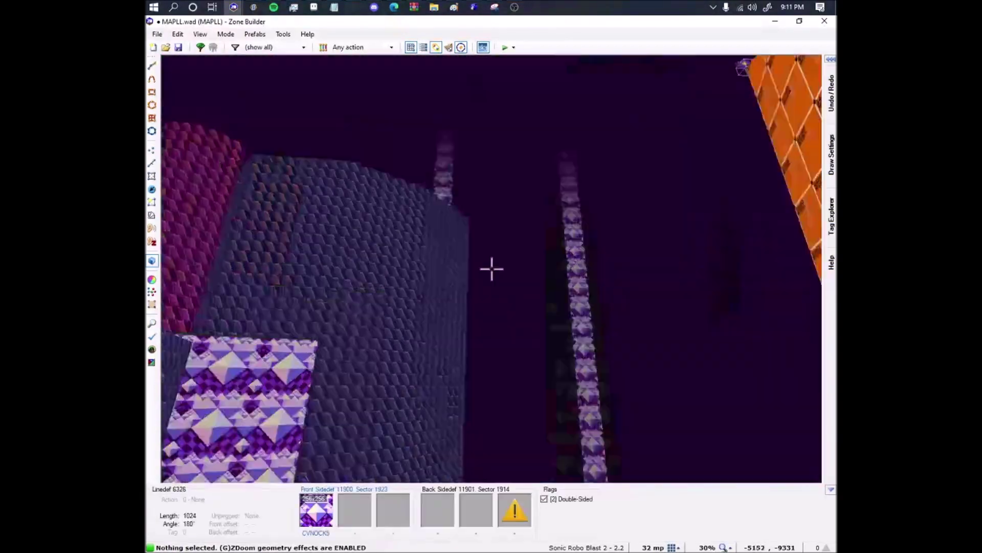
Copy the CVROCK3 texture from a surface in the 3D view and paste it on all connected untextured walls around the curved terrain.
{"action": "key", "text": "d"}
{"action": "key", "text": "ctrl+c"}
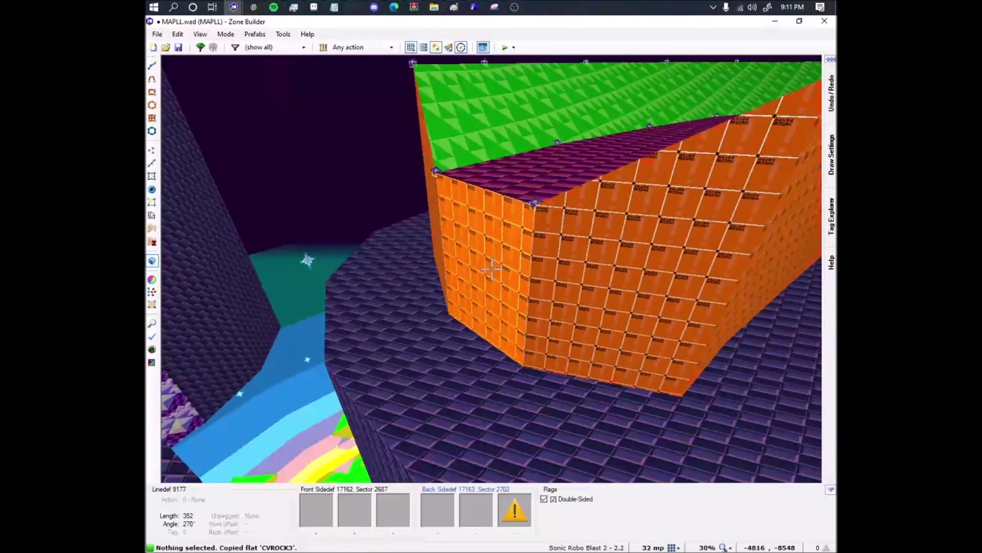
{"action": "left_click", "coordinate": [492, 268], "text": "shift"}
{"action": "key", "text": "ctrl+v"}
Enable the Slope Skew (E1) flag on the 34 selected terrain wall linedefs and clear the wall selection.
{"action": "key", "text": "w"}
{"action": "right_click", "coordinate": [491, 270]}
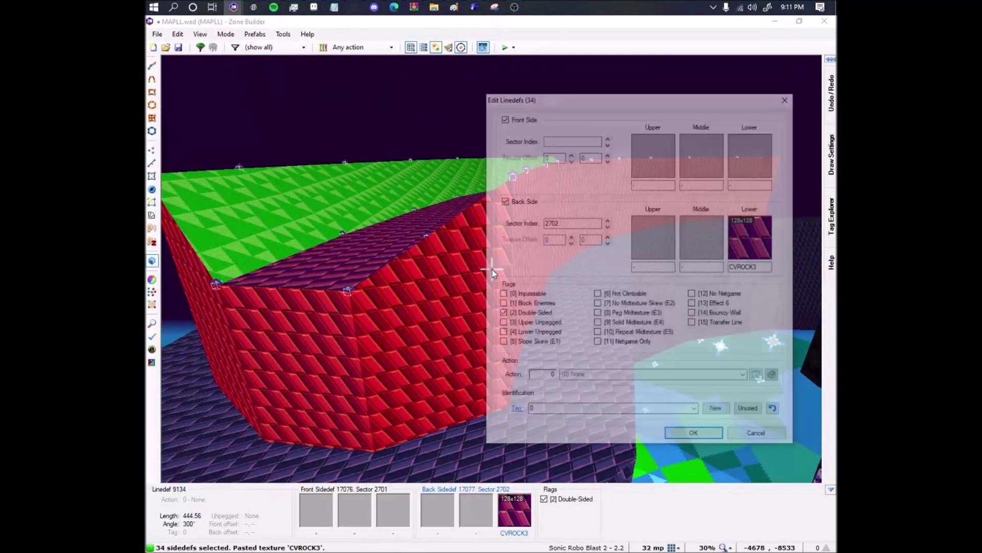
{"action": "left_click", "coordinate": [671, 434]}
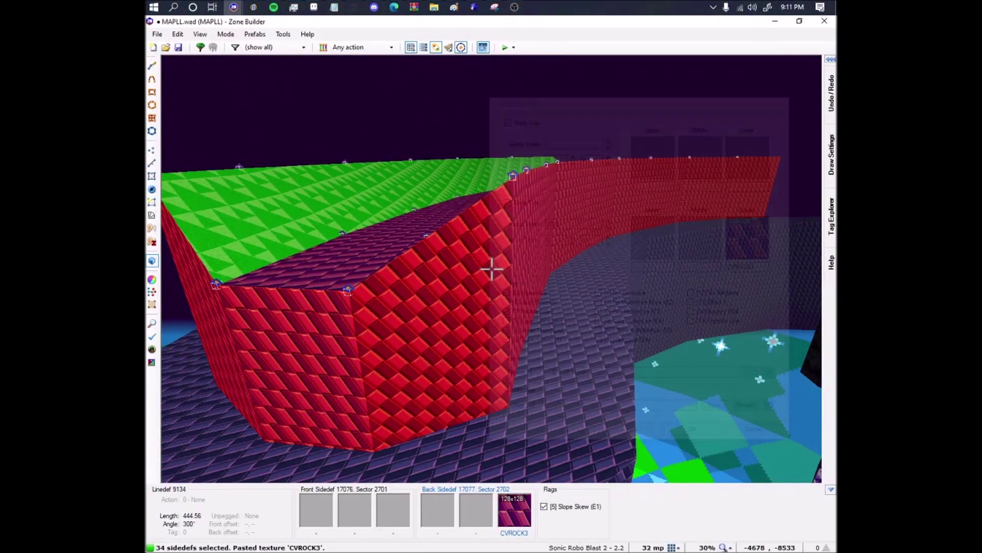
{"action": "key", "text": "w"}
{"action": "key", "text": "w"}
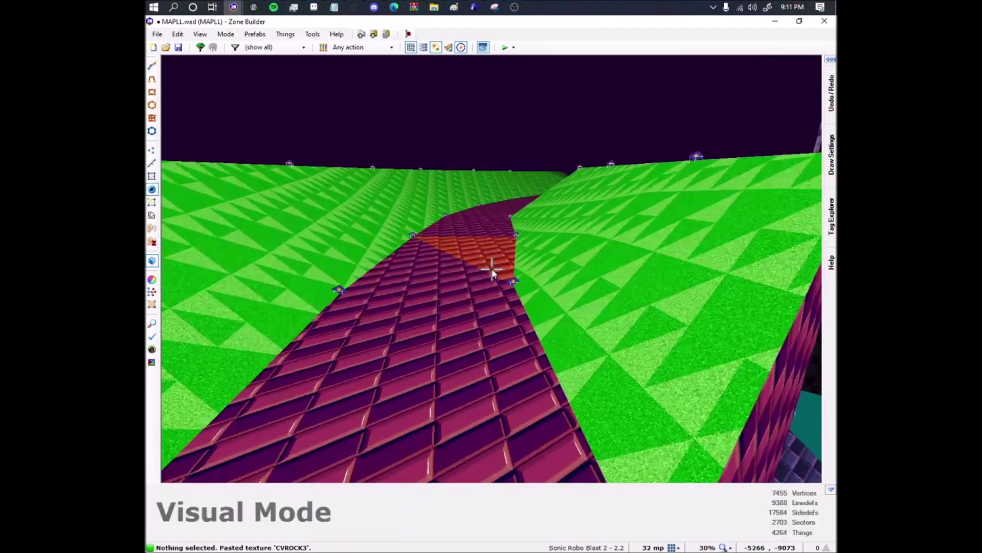
Select the 15 slope vertices along the terrain's inner curved edge in Things Mode and raise their heights by 256.
{"action": "key", "text": "t"}
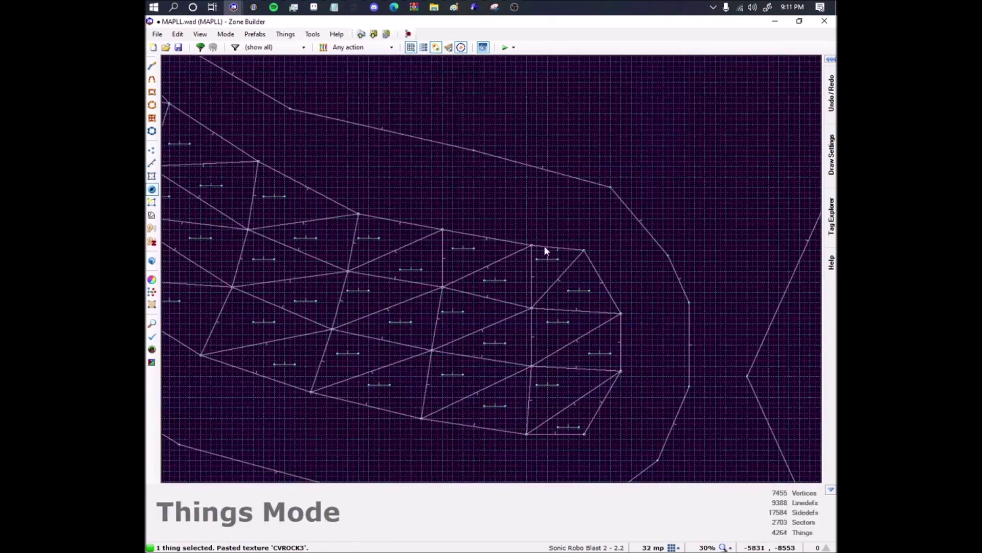
{"action": "scroll", "coordinate": [598, 257], "scroll_direction": "up", "scroll_amount": 5}
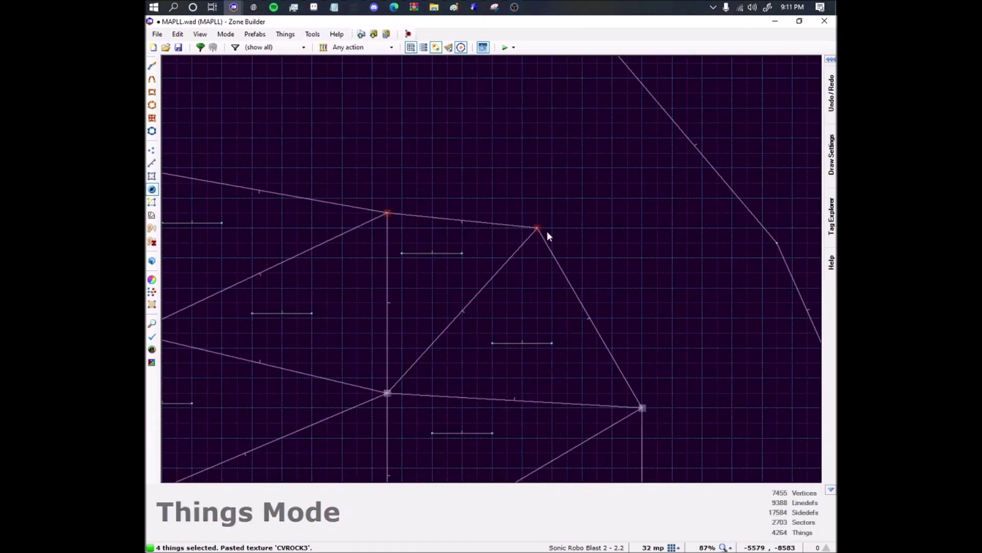
{"action": "left_click", "coordinate": [535, 227]}
{"action": "middle_click_drag", "start_coordinate": [281, 191], "coordinate": [581, 257]}
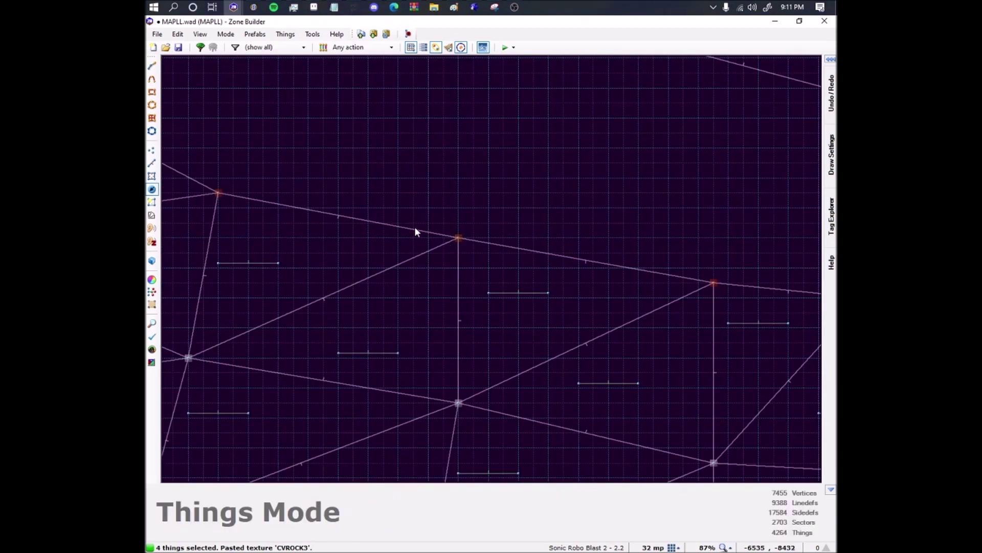
{"action": "middle_click_drag", "start_coordinate": [163, 177], "coordinate": [515, 292]}
{"action": "scroll", "coordinate": [509, 367], "scroll_direction": "down", "scroll_amount": 3}
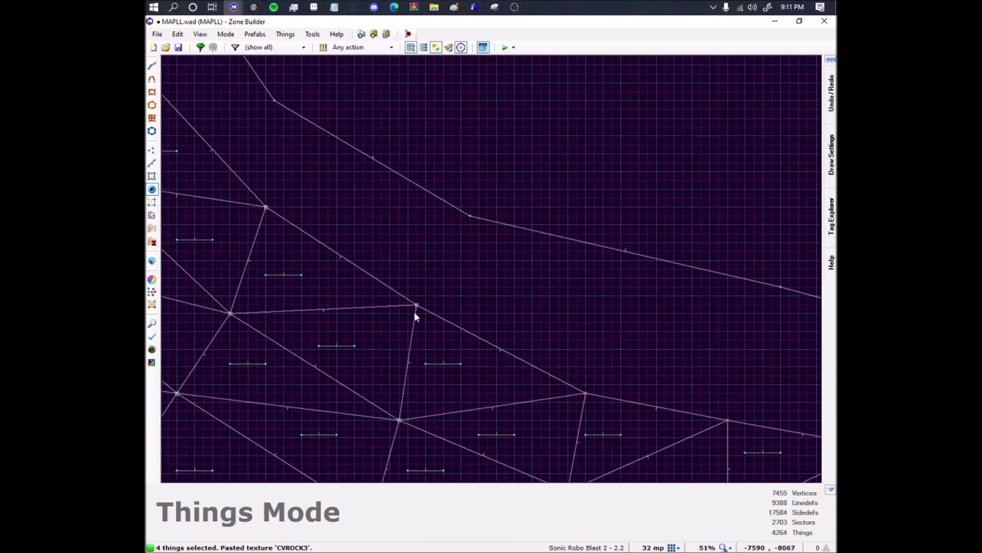
{"action": "middle_click_drag", "start_coordinate": [342, 230], "coordinate": [557, 331]}
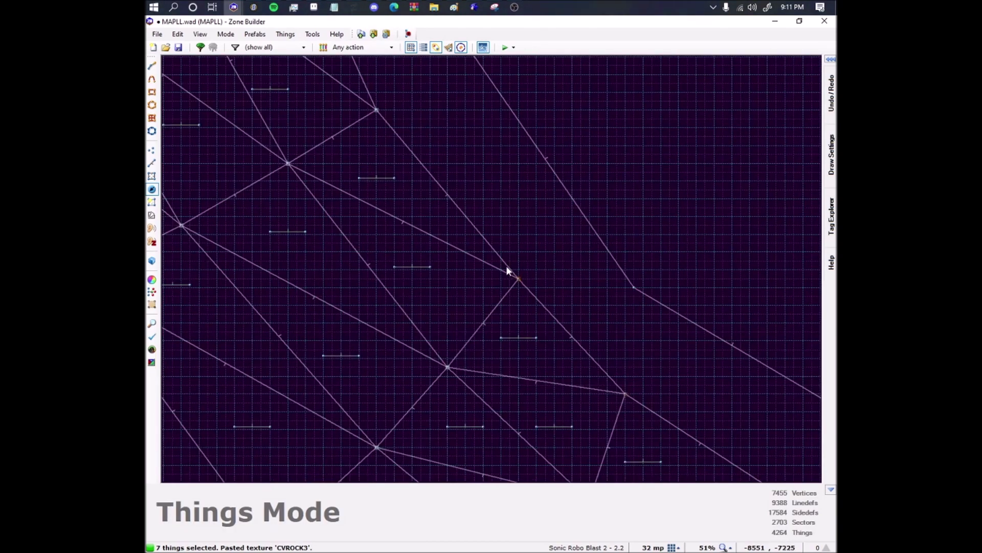
{"action": "middle_click_drag", "start_coordinate": [459, 194], "coordinate": [501, 358]}
{"action": "middle_click_drag", "start_coordinate": [373, 163], "coordinate": [372, 332]}
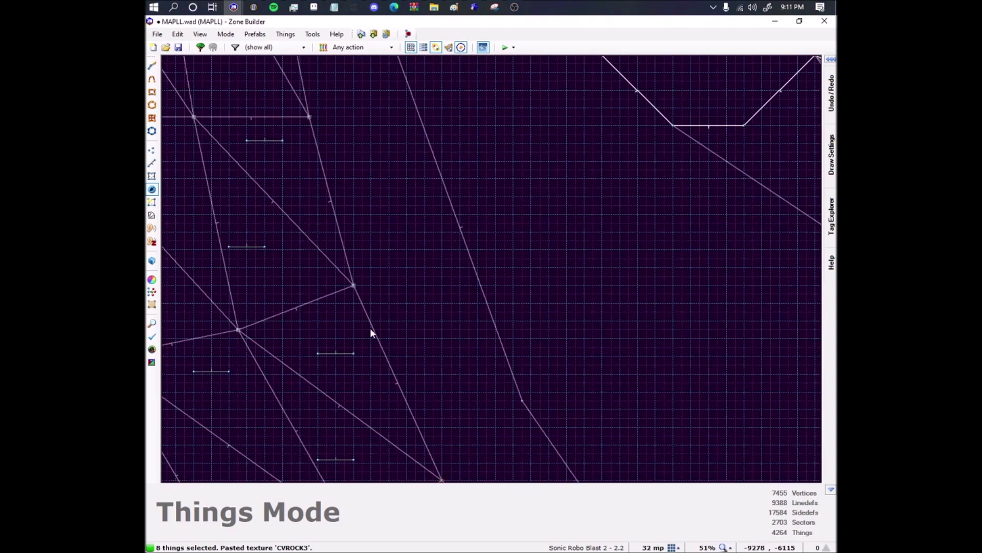
{"action": "middle_click_drag", "start_coordinate": [366, 223], "coordinate": [408, 459]}
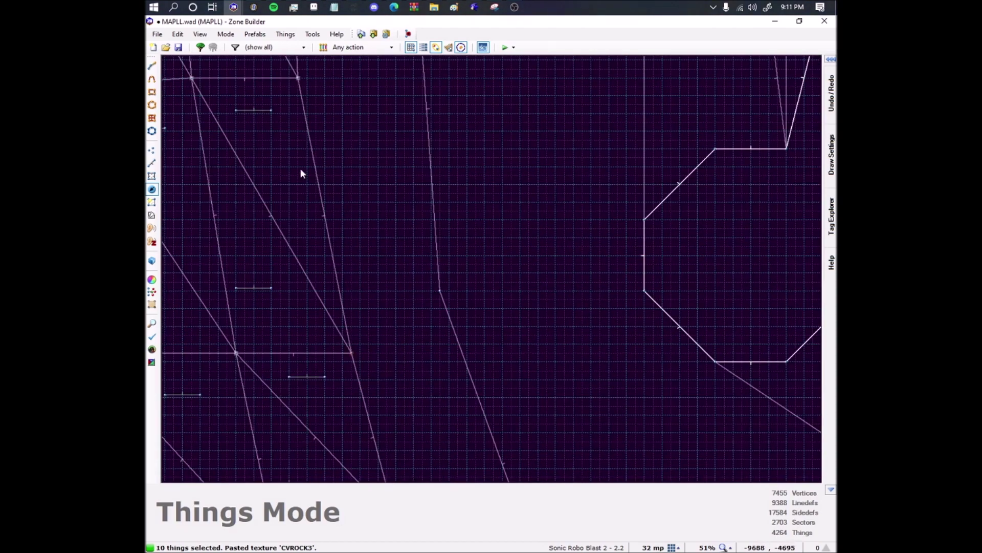
{"action": "middle_click_drag", "start_coordinate": [304, 159], "coordinate": [359, 397]}
{"action": "left_click", "coordinate": [353, 319]}
{"action": "middle_click_drag", "start_coordinate": [367, 188], "coordinate": [390, 418]}
{"action": "left_click", "coordinate": [368, 345]}
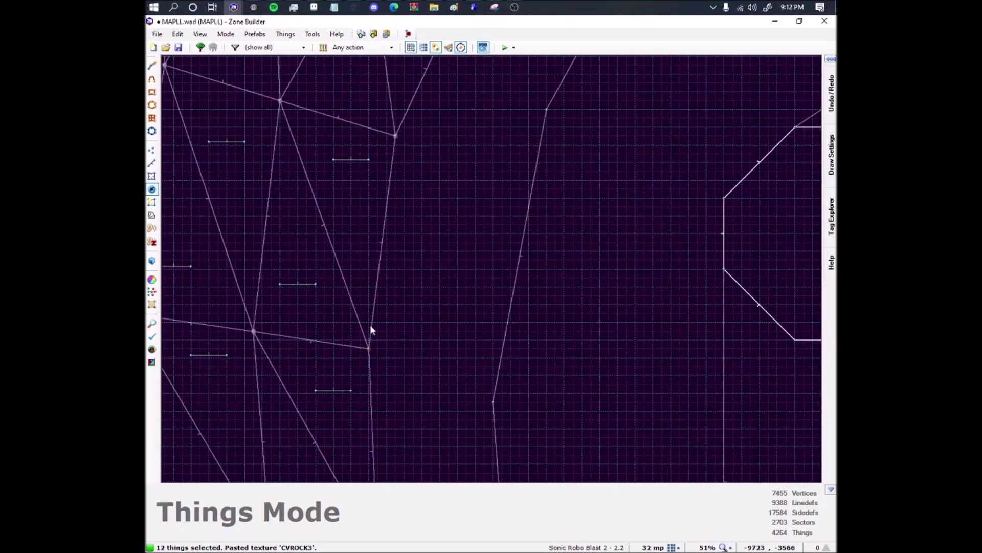
{"action": "middle_click_drag", "start_coordinate": [396, 229], "coordinate": [396, 418]}
{"action": "middle_click_drag", "start_coordinate": [443, 204], "coordinate": [503, 297]}
{"action": "right_click", "coordinate": [522, 259]}
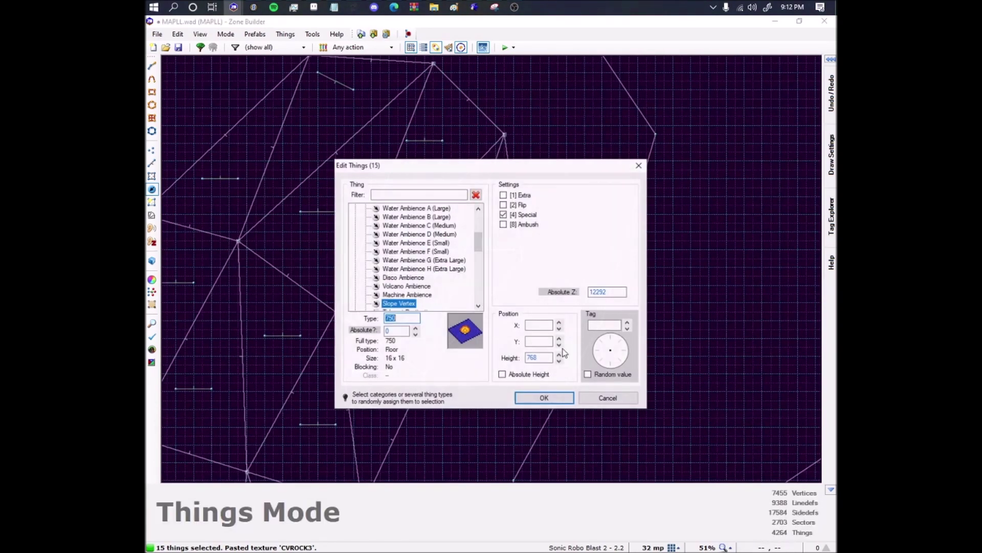
{"action": "left_click", "coordinate": [536, 357]}
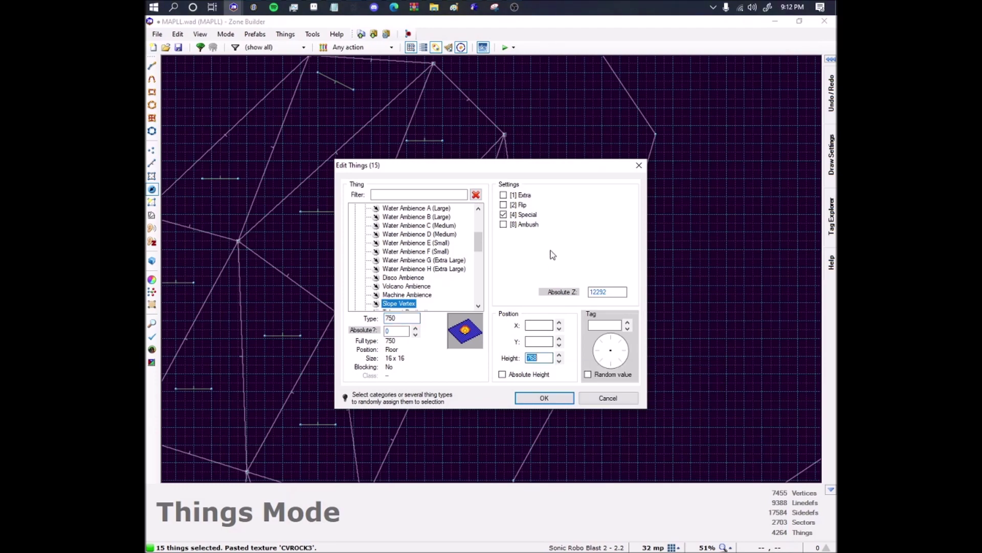
{"action": "type", "text": "+++256"}
{"action": "key", "text": "Return"}
Select the 15 slope vertices in the second row from the terrain's inner edge and edit their shared height.
{"action": "scroll", "coordinate": [551, 249], "scroll_direction": "down", "scroll_amount": 4}
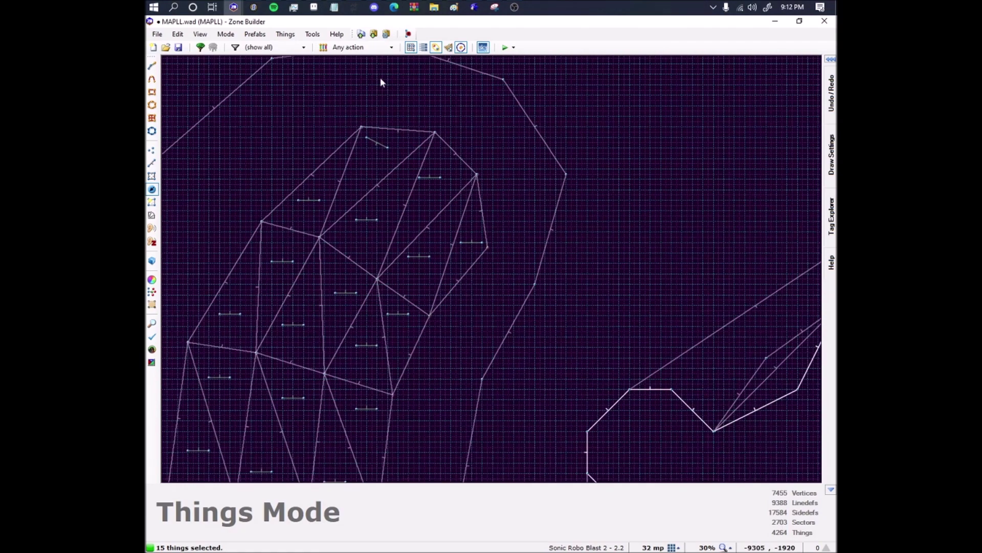
{"action": "middle_click_drag", "start_coordinate": [426, 415], "coordinate": [449, 170]}
{"action": "scroll", "coordinate": [435, 292], "scroll_direction": "down", "scroll_amount": 2}
{"action": "scroll", "coordinate": [645, 383], "scroll_direction": "up", "scroll_amount": 3}
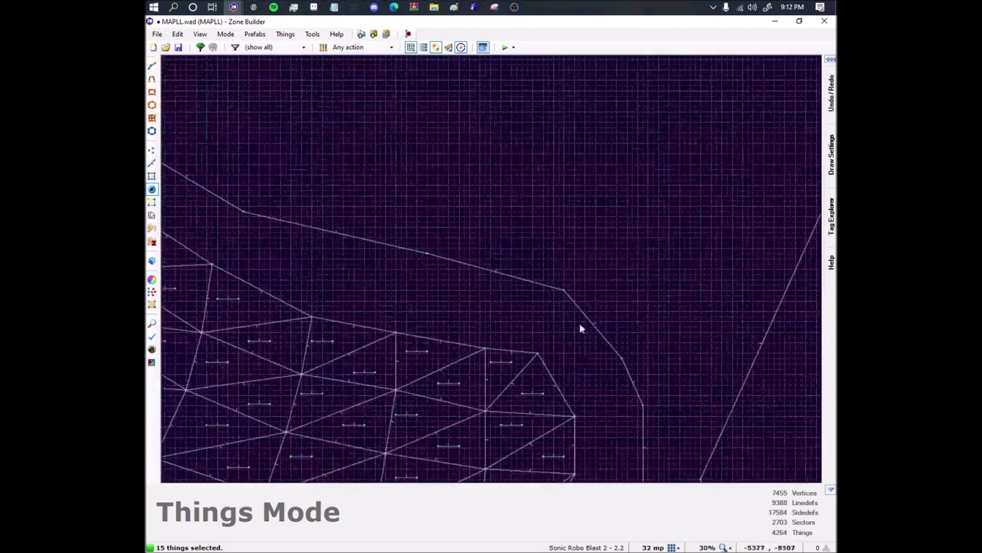
{"action": "middle_click_drag", "start_coordinate": [576, 401], "coordinate": [597, 345]}
{"action": "scroll", "coordinate": [599, 347], "scroll_direction": "up", "scroll_amount": 4}
{"action": "left_click", "coordinate": [609, 364]}
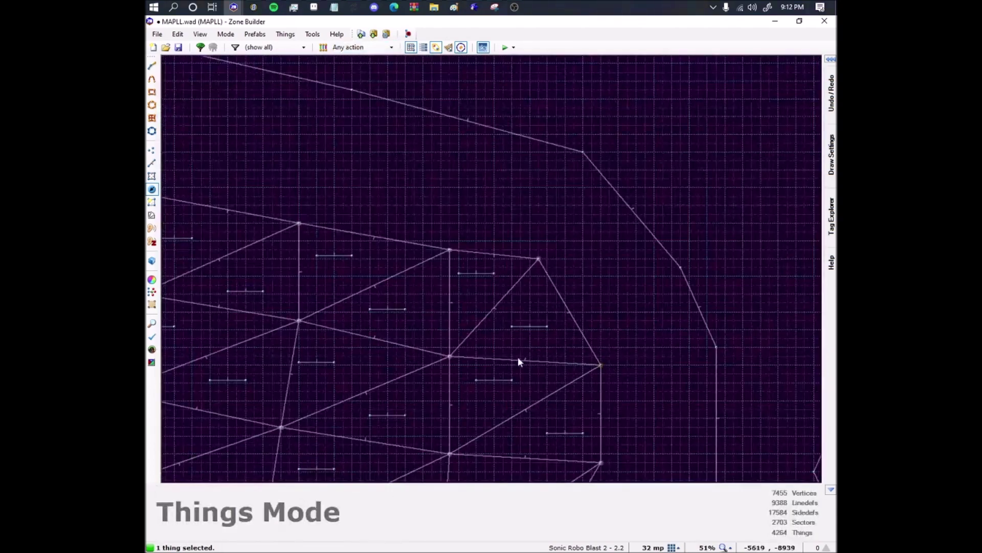
{"action": "middle_click_drag", "start_coordinate": [220, 293], "coordinate": [542, 378]}
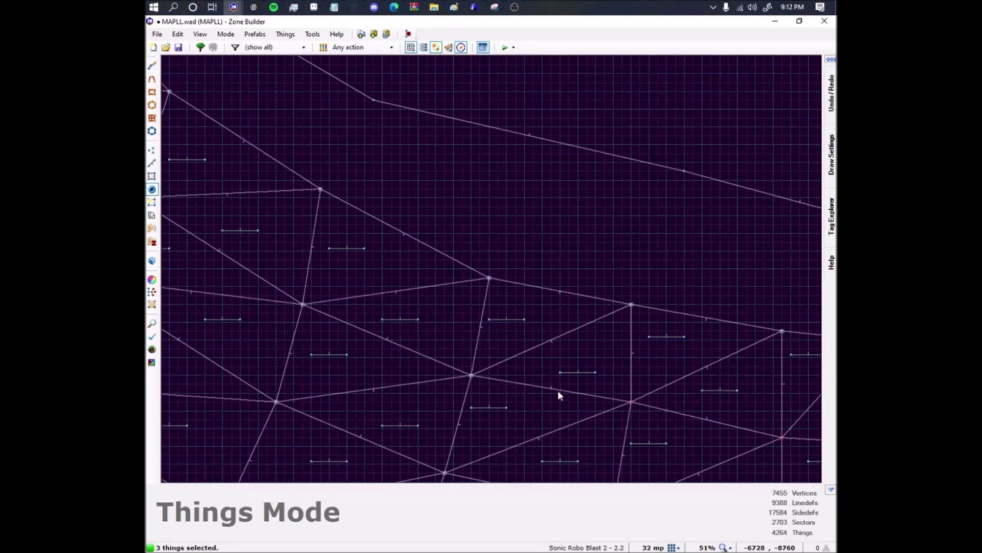
{"action": "middle_click_drag", "start_coordinate": [302, 304], "coordinate": [443, 366]}
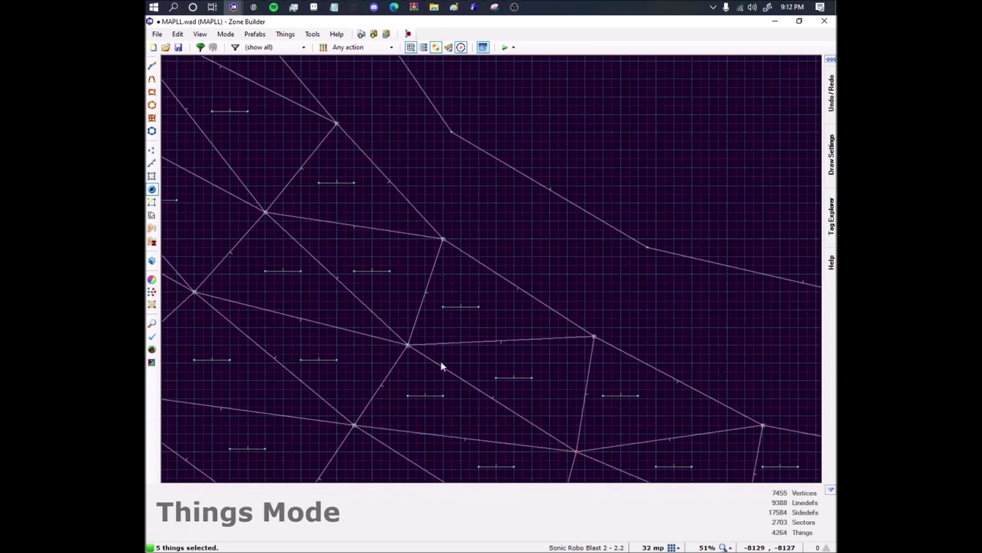
{"action": "middle_click_drag", "start_coordinate": [212, 118], "coordinate": [482, 408]}
{"action": "scroll", "coordinate": [480, 408], "scroll_direction": "down", "scroll_amount": 2}
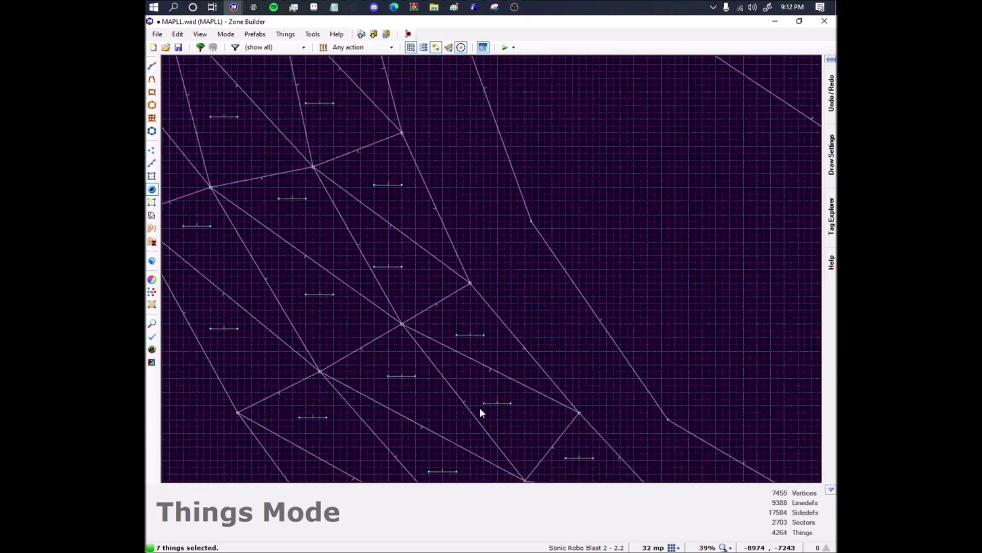
{"action": "middle_click_drag", "start_coordinate": [414, 347], "coordinate": [428, 361]}
{"action": "middle_click_drag", "start_coordinate": [317, 168], "coordinate": [323, 357]}
{"action": "middle_click_drag", "start_coordinate": [292, 108], "coordinate": [290, 342]}
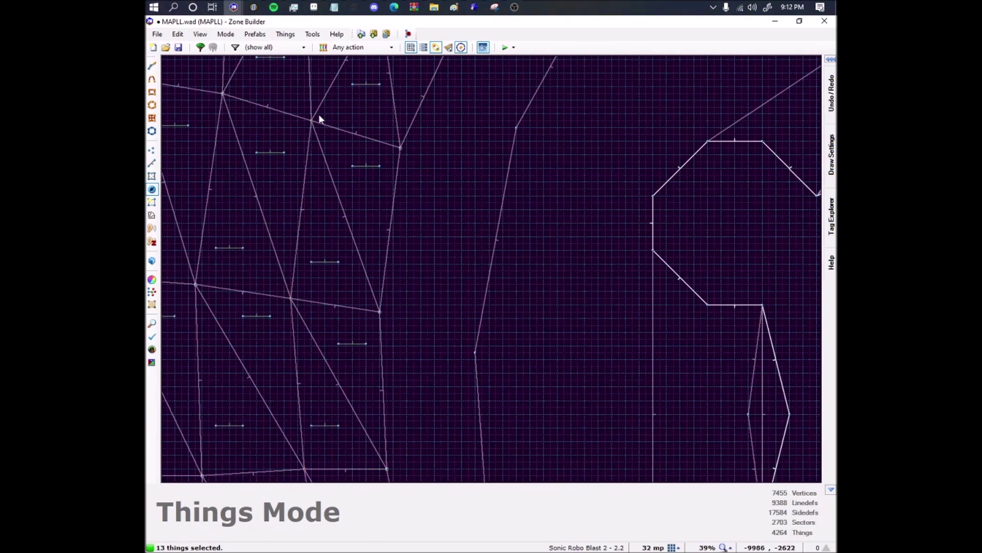
{"action": "middle_click_drag", "start_coordinate": [319, 117], "coordinate": [204, 369]}
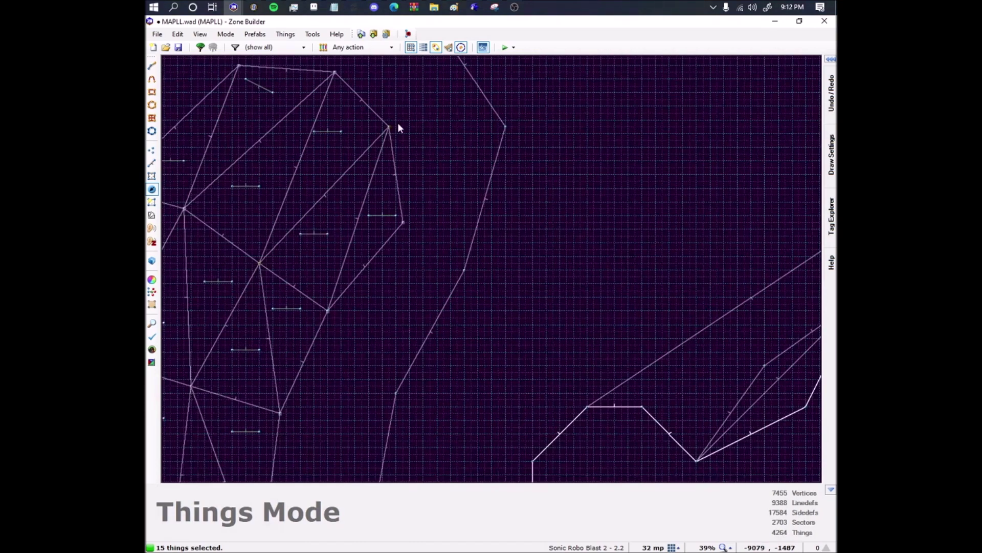
{"action": "right_click", "coordinate": [390, 124]}
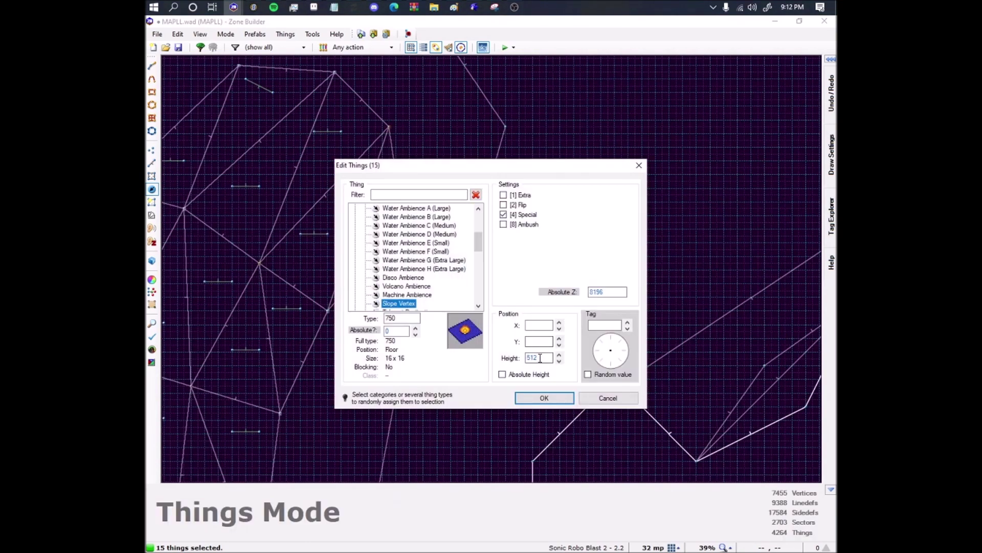
{"action": "key", "text": "Return"}
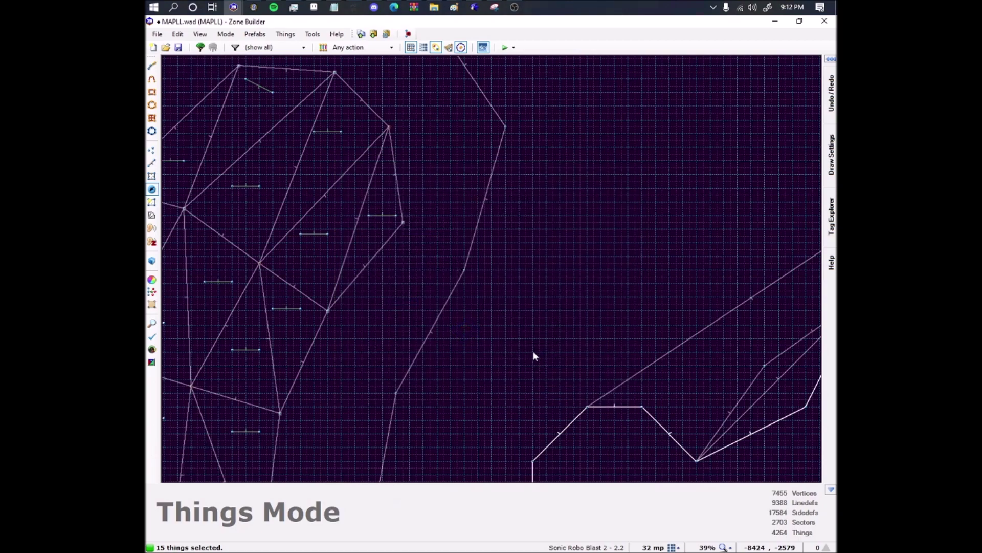
Select the 15 slope vertices in the third row from the terrain's inner edge and raise their heights incrementally with +++256.
{"action": "middle_click_drag", "start_coordinate": [533, 351], "coordinate": [467, 189]}
{"action": "scroll", "coordinate": [469, 205], "scroll_direction": "down", "scroll_amount": 4}
{"action": "middle_click_drag", "start_coordinate": [473, 268], "coordinate": [436, 159]}
{"action": "scroll", "coordinate": [440, 169], "scroll_direction": "down", "scroll_amount": 2}
{"action": "key", "text": "c"}
{"action": "scroll", "coordinate": [554, 419], "scroll_direction": "up", "scroll_amount": 1}
{"action": "scroll", "coordinate": [553, 420], "scroll_direction": "up", "scroll_amount": 5}
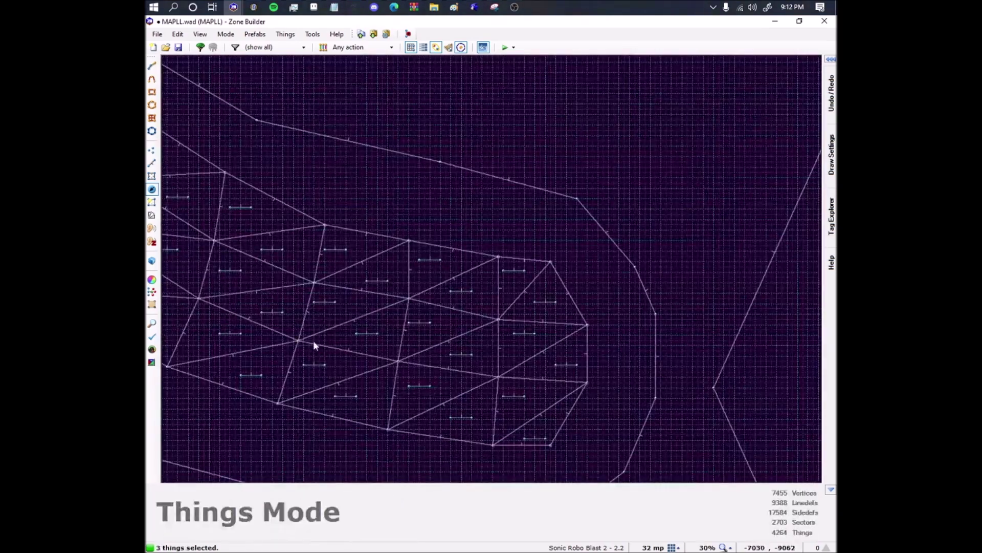
{"action": "middle_click_drag", "start_coordinate": [253, 330], "coordinate": [458, 407]}
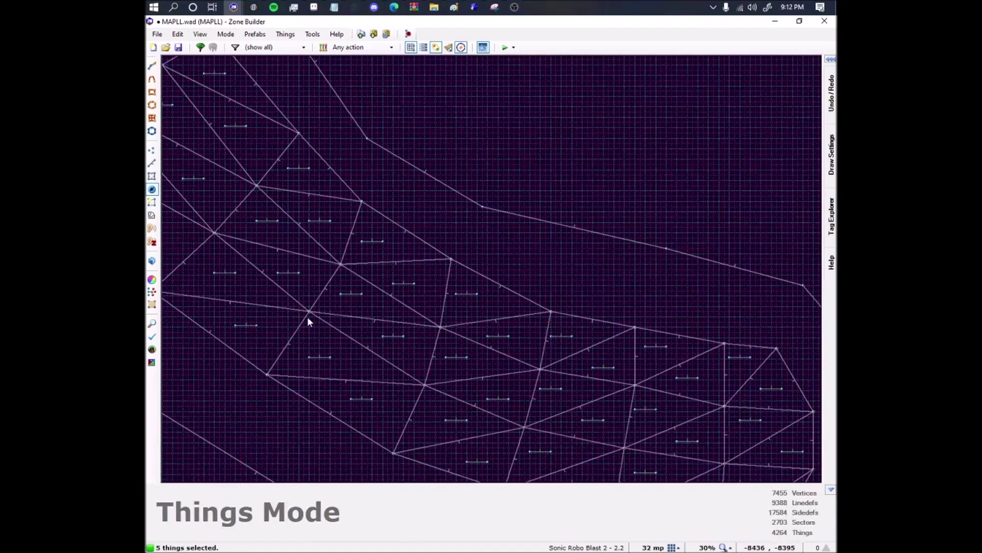
{"action": "scroll", "coordinate": [389, 350], "scroll_direction": "up", "scroll_amount": 6}
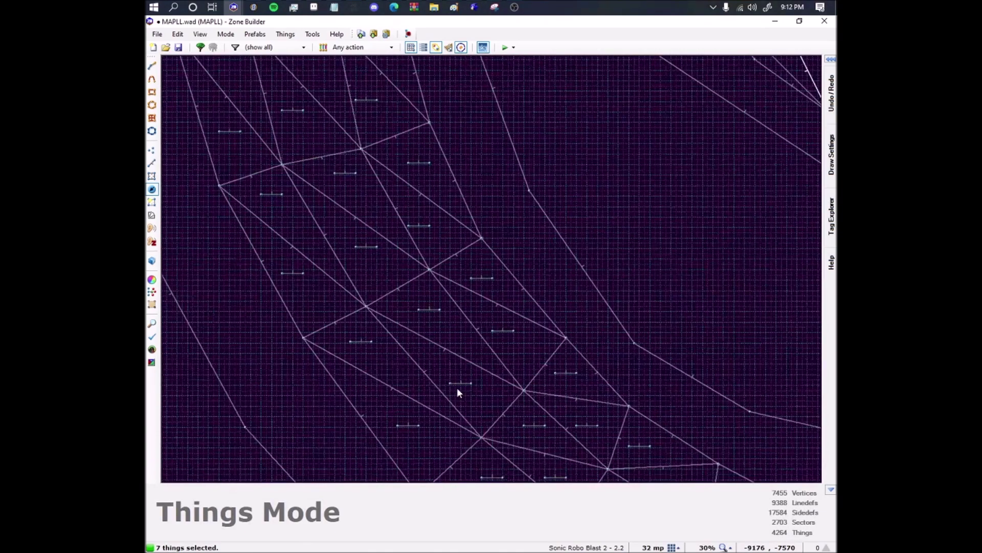
{"action": "scroll", "coordinate": [490, 404], "scroll_direction": "down", "scroll_amount": 3}
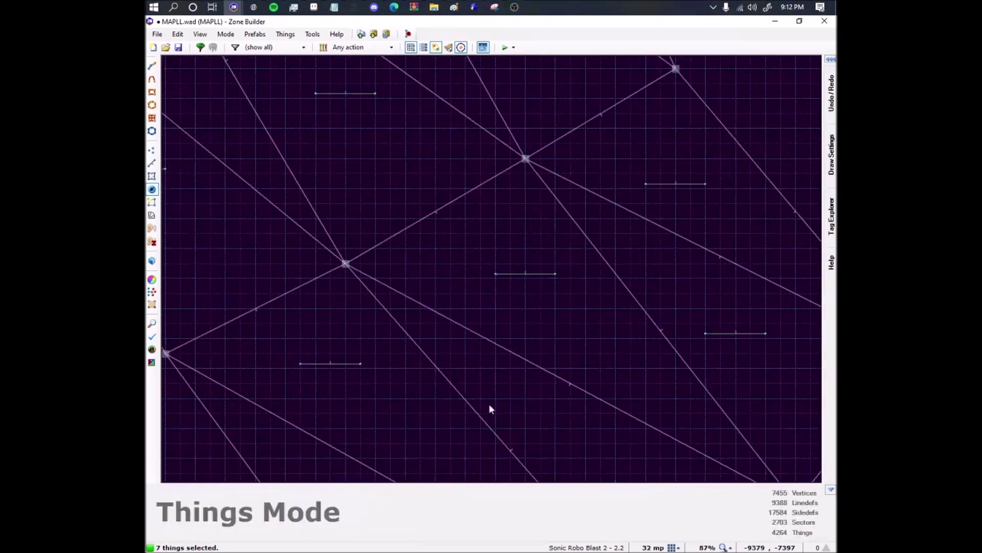
{"action": "scroll", "coordinate": [363, 307], "scroll_direction": "down", "scroll_amount": 2}
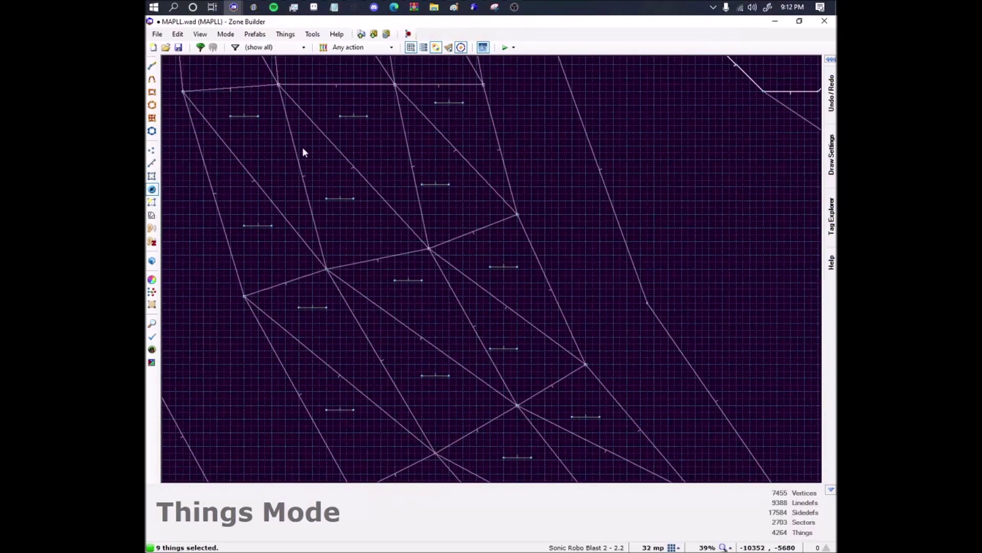
{"action": "middle_click_drag", "start_coordinate": [302, 152], "coordinate": [317, 397]}
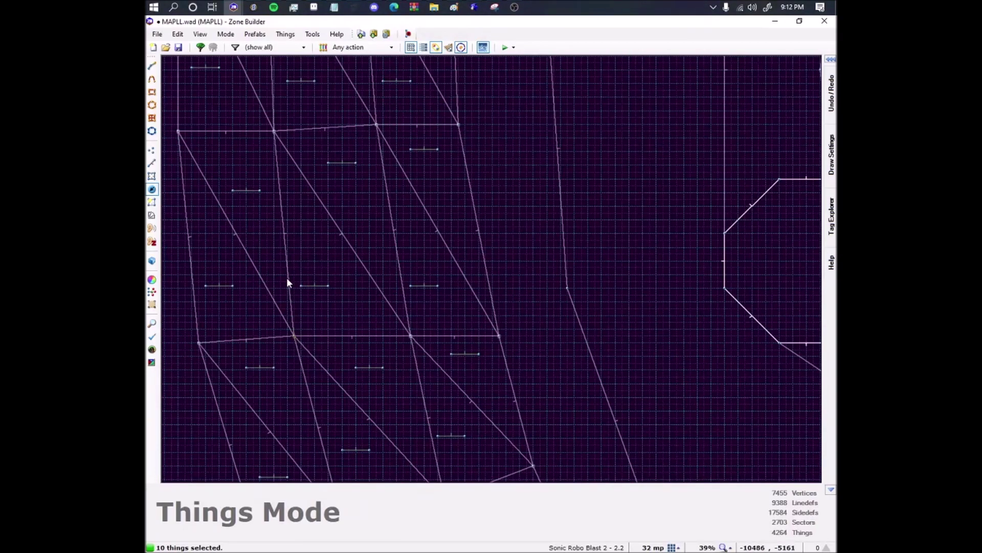
{"action": "middle_click_drag", "start_coordinate": [288, 280], "coordinate": [334, 342]}
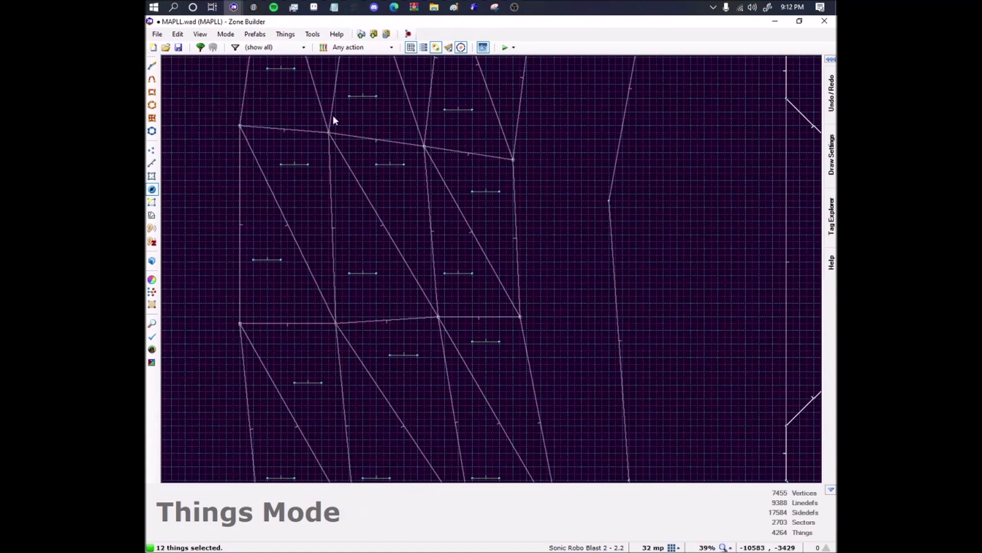
{"action": "middle_click_drag", "start_coordinate": [332, 120], "coordinate": [344, 317]}
{"action": "middle_click_drag", "start_coordinate": [360, 231], "coordinate": [322, 368]}
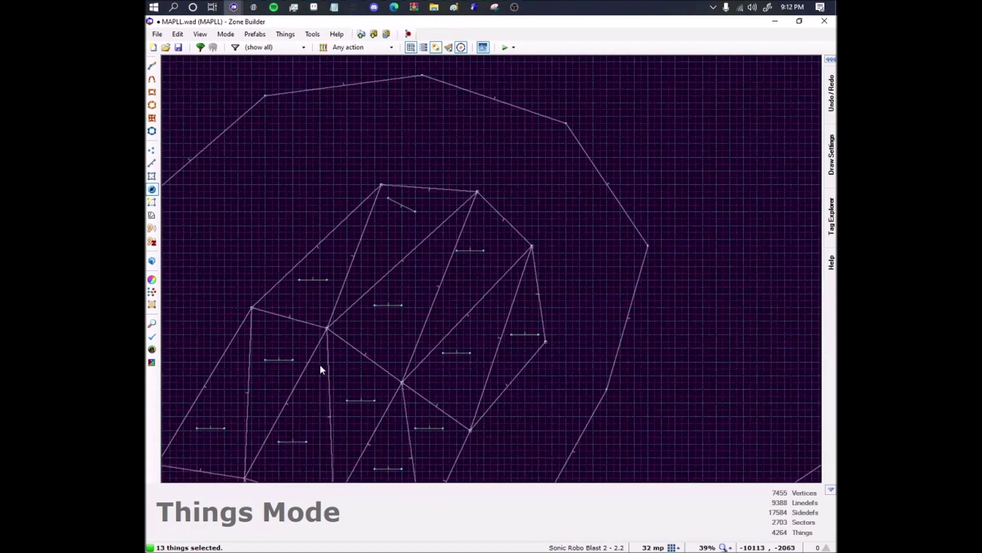
{"action": "right_click", "coordinate": [479, 190]}
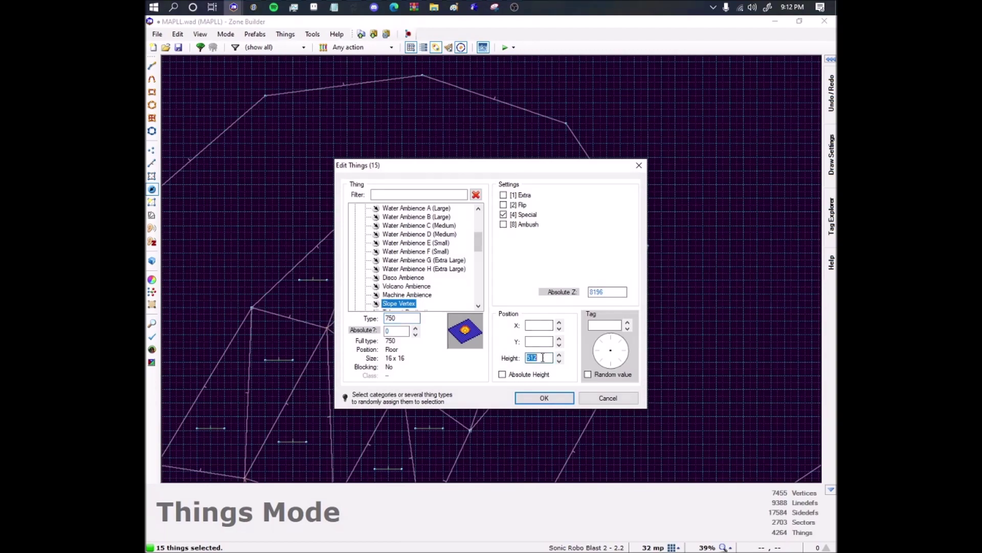
{"action": "left_click", "coordinate": [542, 357]}
{"action": "type", "text": "+++256"}
{"action": "key", "text": "Return"}
Clear the selection, select the 15 slope vertices along the terrain's outer curved edge, and edit their shared height.
{"action": "scroll", "coordinate": [499, 209], "scroll_direction": "down", "scroll_amount": 5}
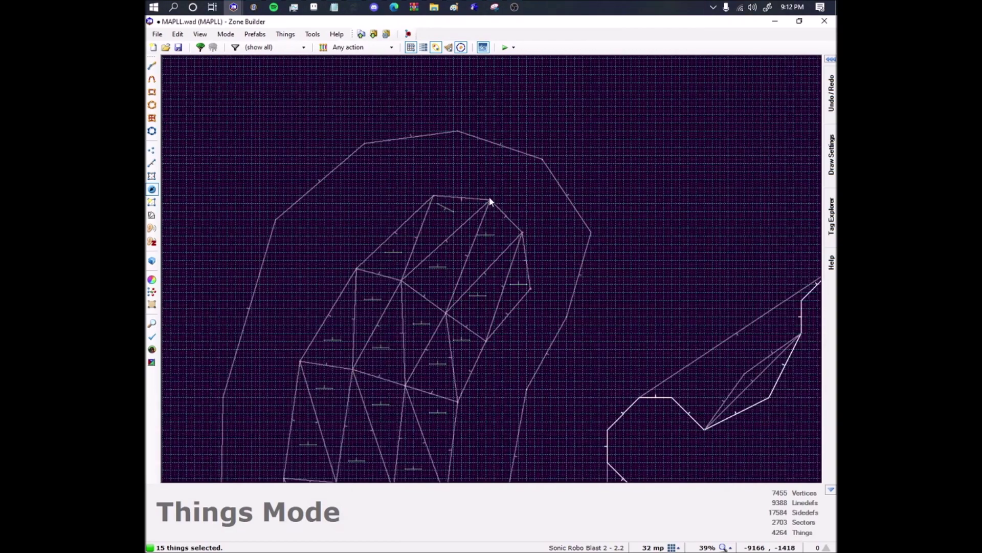
{"action": "middle_click_drag", "start_coordinate": [429, 444], "coordinate": [269, 161]}
{"action": "key", "text": "c"}
{"action": "scroll", "coordinate": [530, 384], "scroll_direction": "up", "scroll_amount": 5}
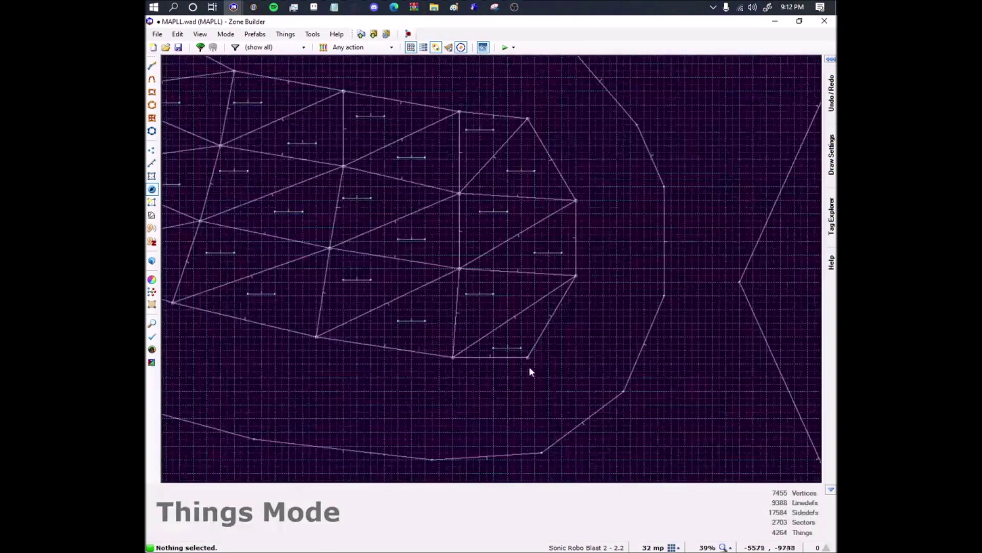
{"action": "left_click", "coordinate": [317, 337]}
{"action": "middle_click_drag", "start_coordinate": [265, 321], "coordinate": [598, 361]}
{"action": "middle_click_drag", "start_coordinate": [250, 238], "coordinate": [555, 403]}
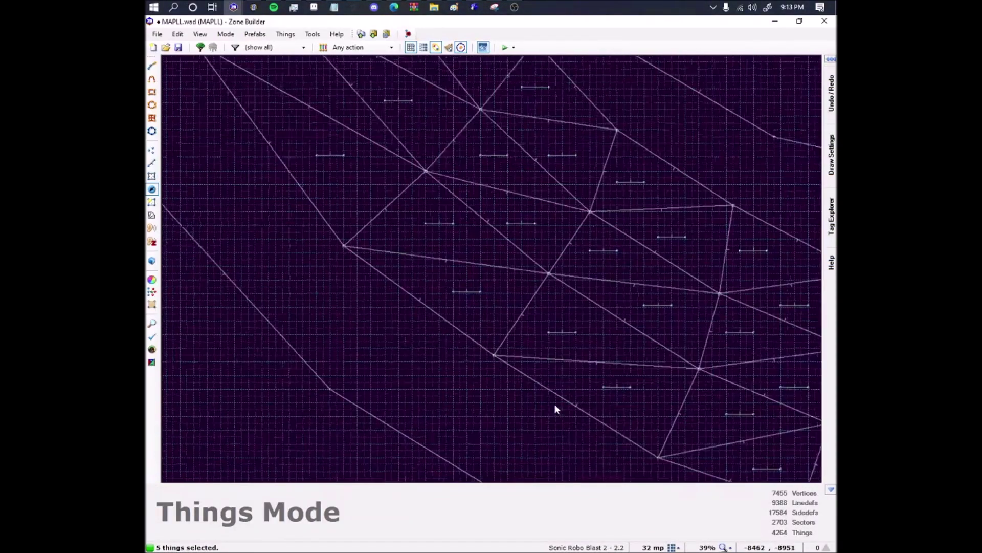
{"action": "left_click", "coordinate": [502, 356]}
{"action": "left_click", "coordinate": [354, 257]}
{"action": "middle_click_drag", "start_coordinate": [371, 330], "coordinate": [442, 471]}
{"action": "scroll", "coordinate": [441, 468], "scroll_direction": "down", "scroll_amount": 2}
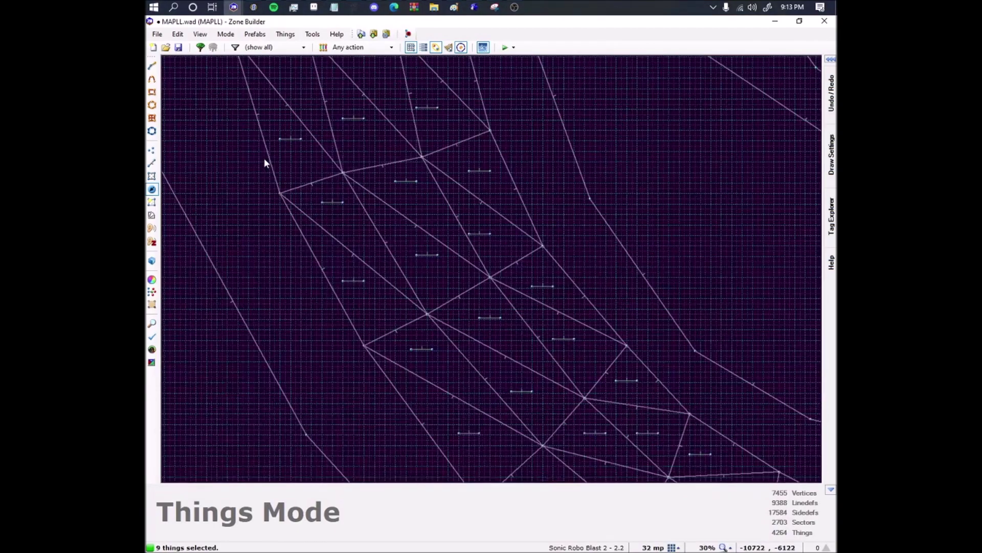
{"action": "scroll", "coordinate": [263, 158], "scroll_direction": "up", "scroll_amount": 2}
{"action": "middle_click_drag", "start_coordinate": [304, 165], "coordinate": [356, 357]}
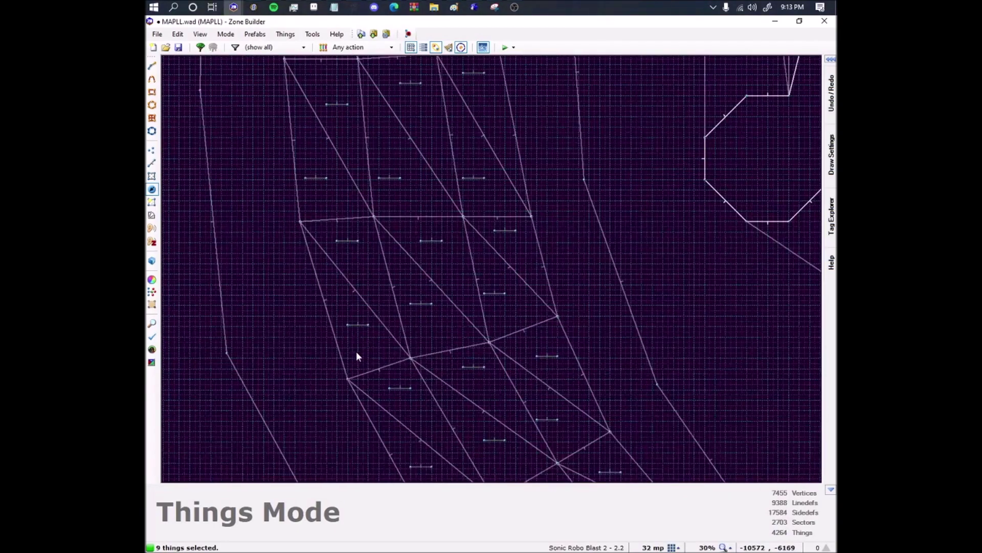
{"action": "left_click", "coordinate": [300, 221]}
{"action": "middle_click_drag", "start_coordinate": [295, 118], "coordinate": [324, 371]}
{"action": "scroll", "coordinate": [325, 475], "scroll_direction": "up", "scroll_amount": 3}
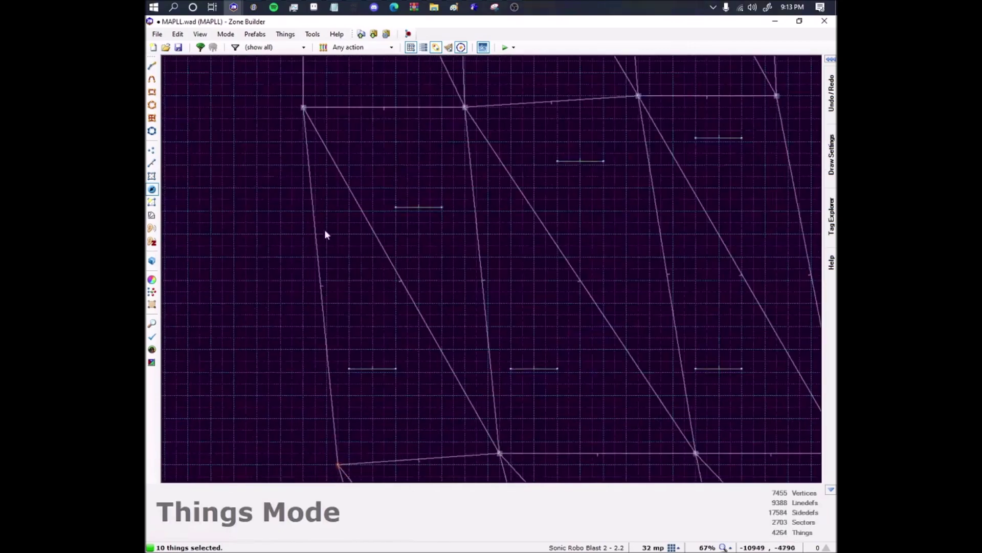
{"action": "middle_click_drag", "start_coordinate": [326, 234], "coordinate": [361, 408]}
{"action": "scroll", "coordinate": [330, 322], "scroll_direction": "down", "scroll_amount": 2}
{"action": "middle_click_drag", "start_coordinate": [330, 322], "coordinate": [330, 407]}
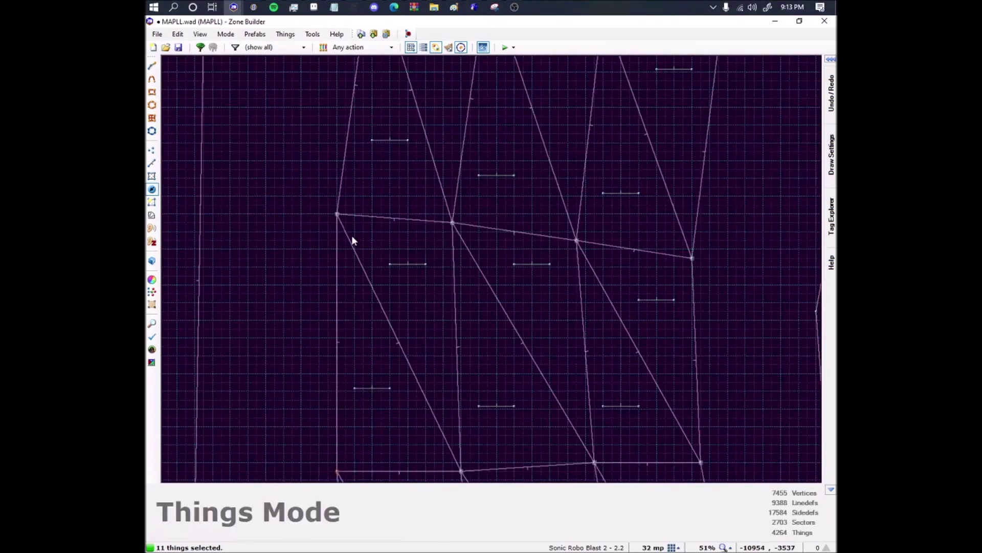
{"action": "middle_click_drag", "start_coordinate": [361, 139], "coordinate": [286, 356]}
{"action": "middle_click_drag", "start_coordinate": [282, 225], "coordinate": [319, 327]}
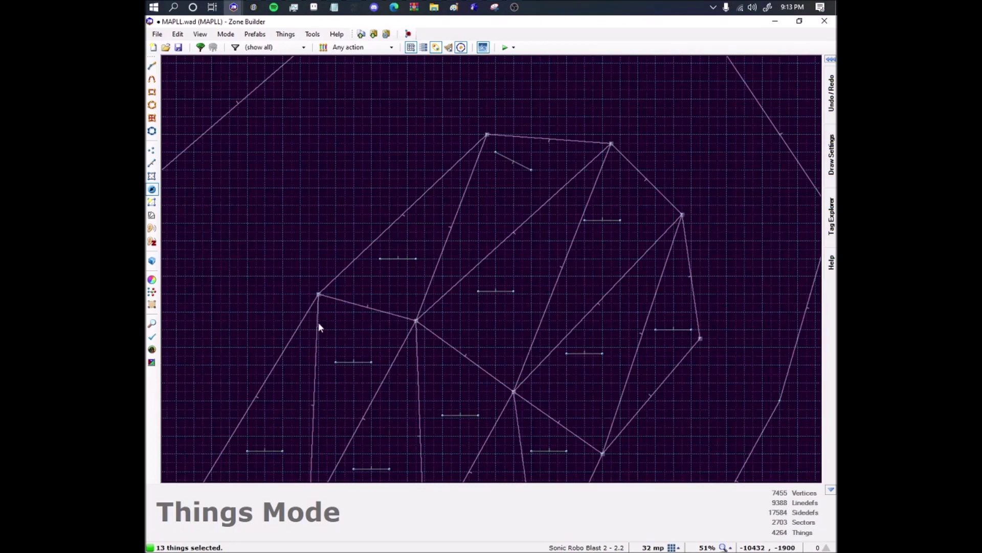
{"action": "right_click", "coordinate": [489, 133]}
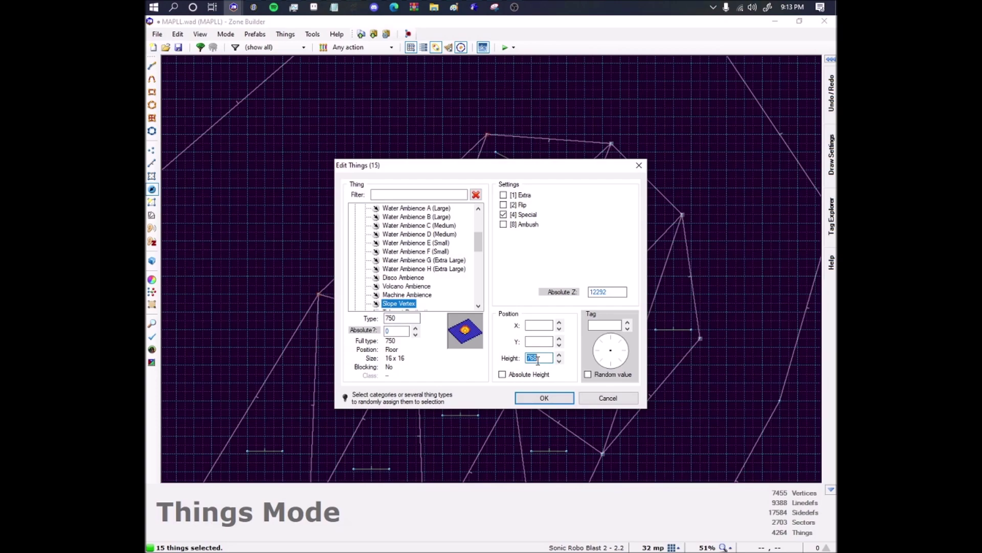
{"action": "key", "text": "Return"}
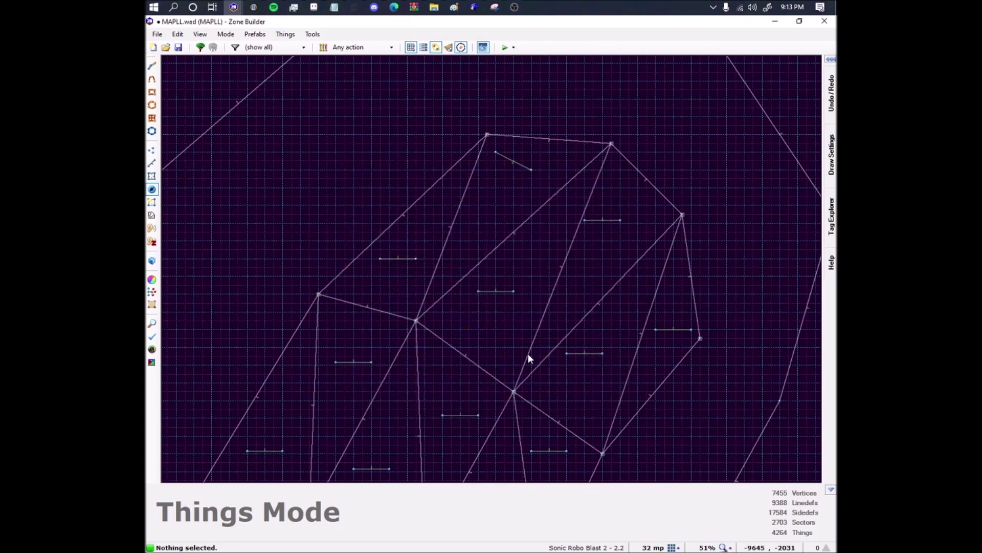
Examine the curved terrain's slopes, central path and outer walls along its whole length in Visual Mode and return to Things Mode.
{"action": "key", "text": "w"}
{"action": "key", "text": "e"}
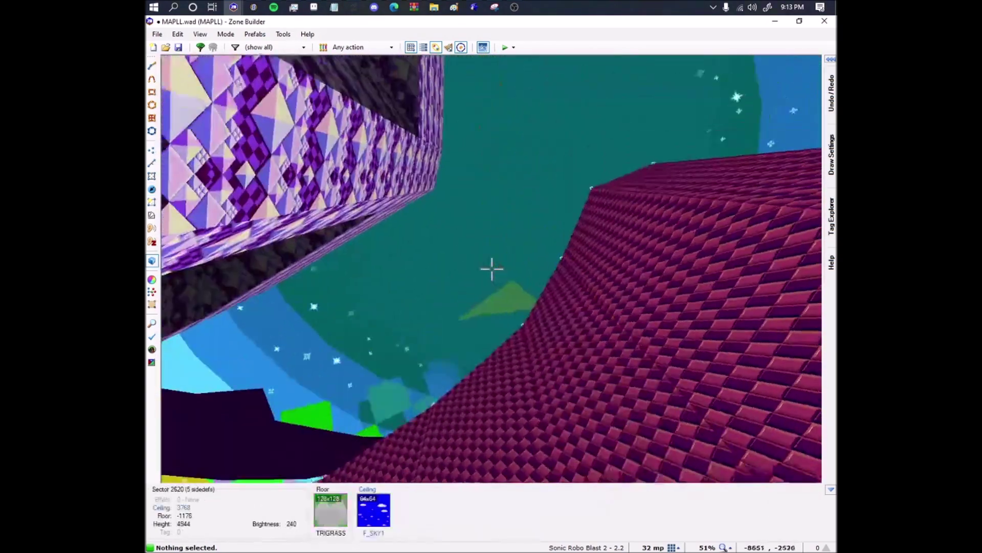
{"action": "key", "text": "e"}
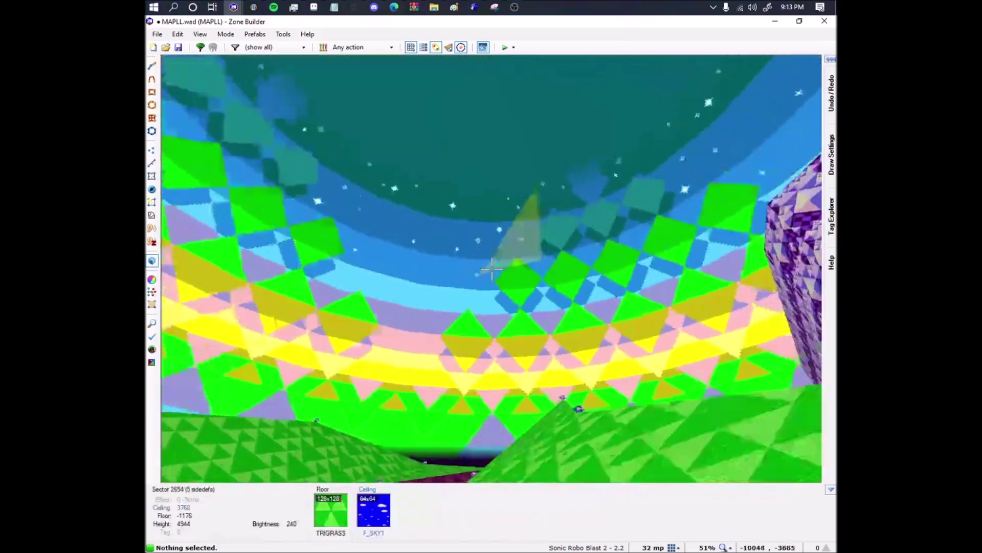
{"action": "key", "text": "w"}
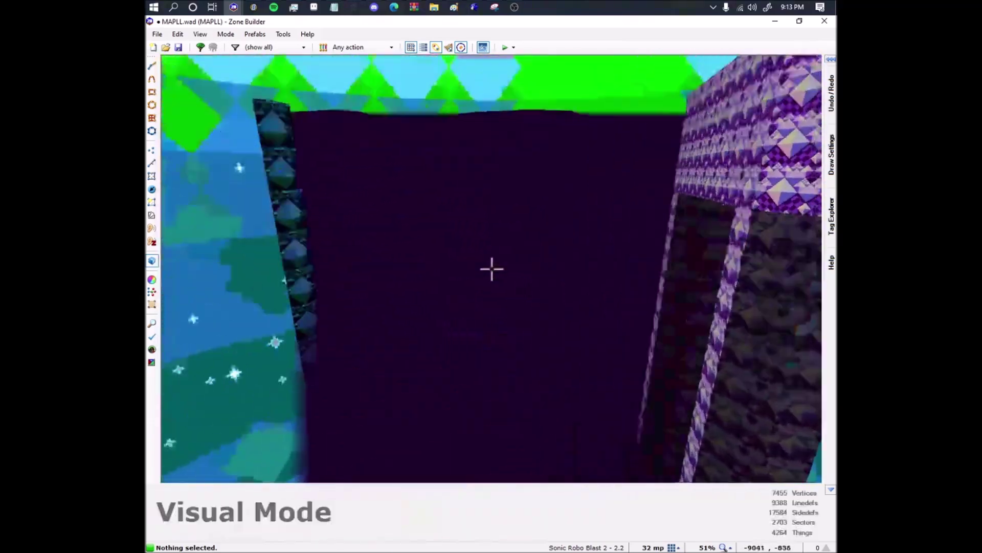
{"action": "key", "text": "w"}
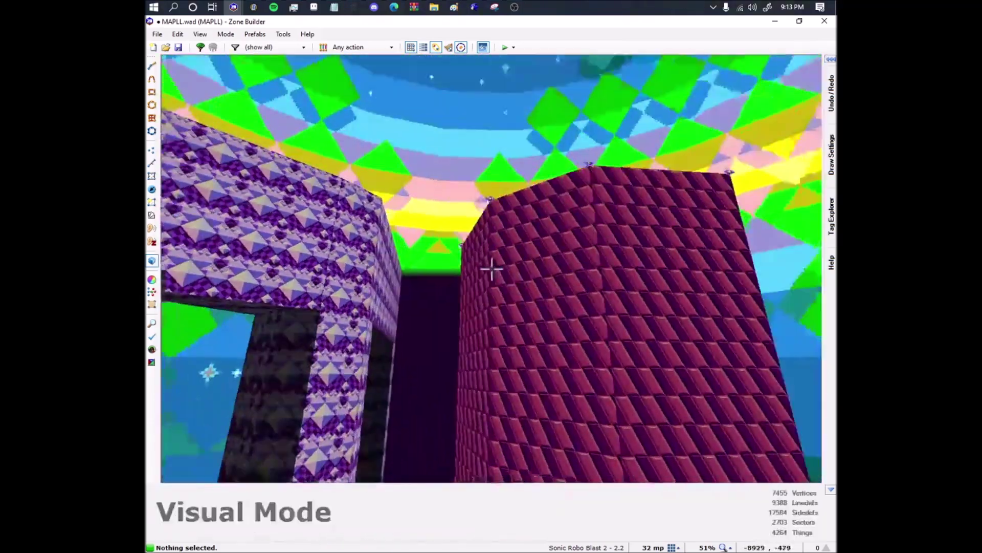
{"action": "key", "text": "w"}
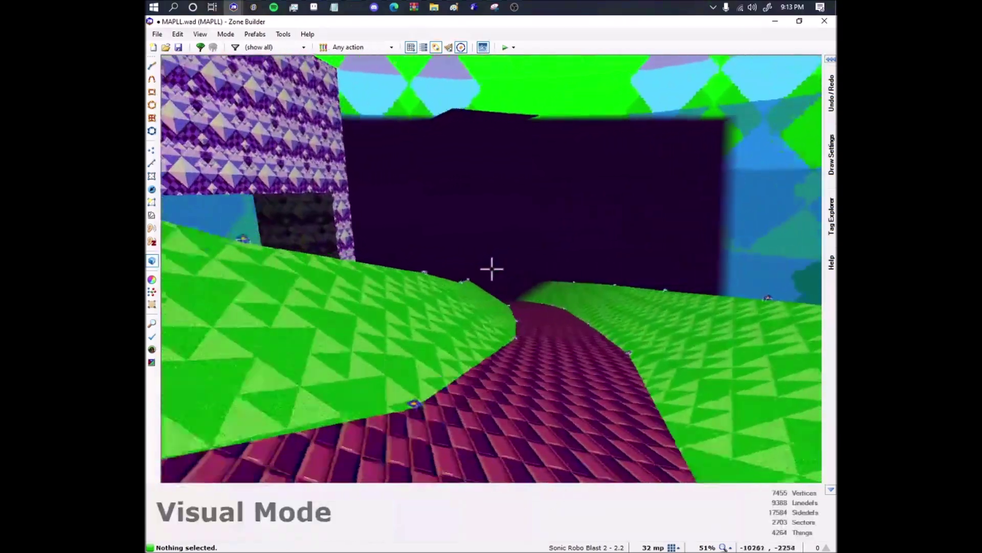
{"action": "key", "text": "w"}
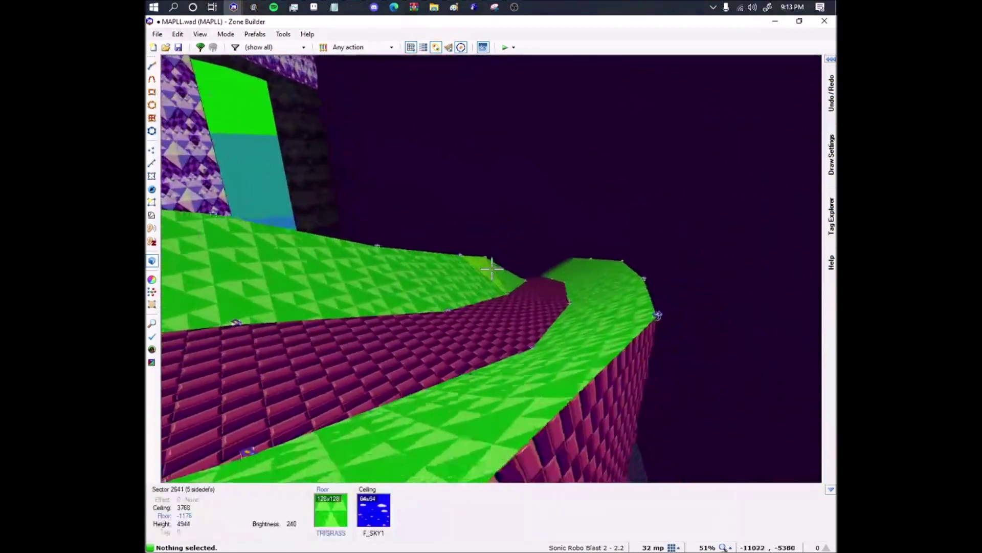
{"action": "key", "text": "w"}
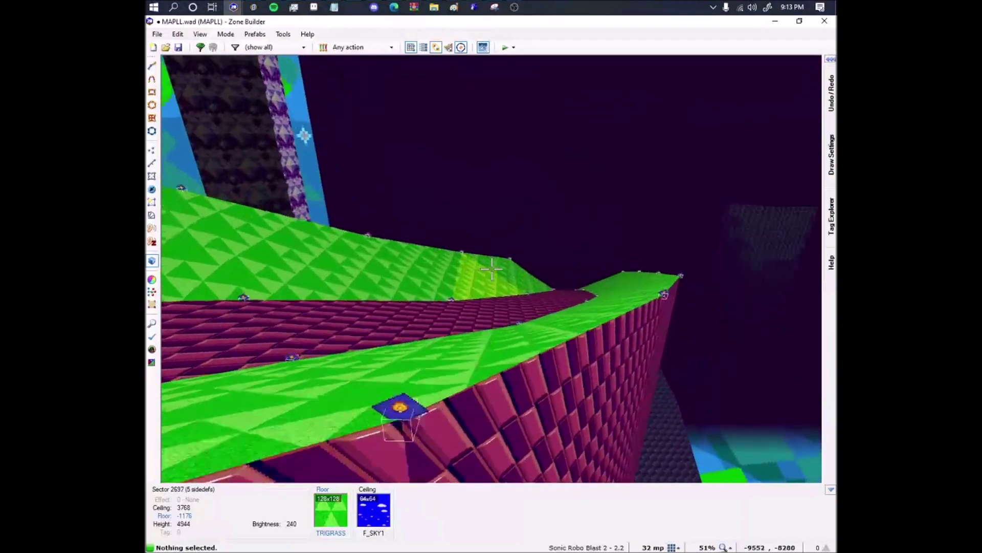
{"action": "key", "text": "w"}
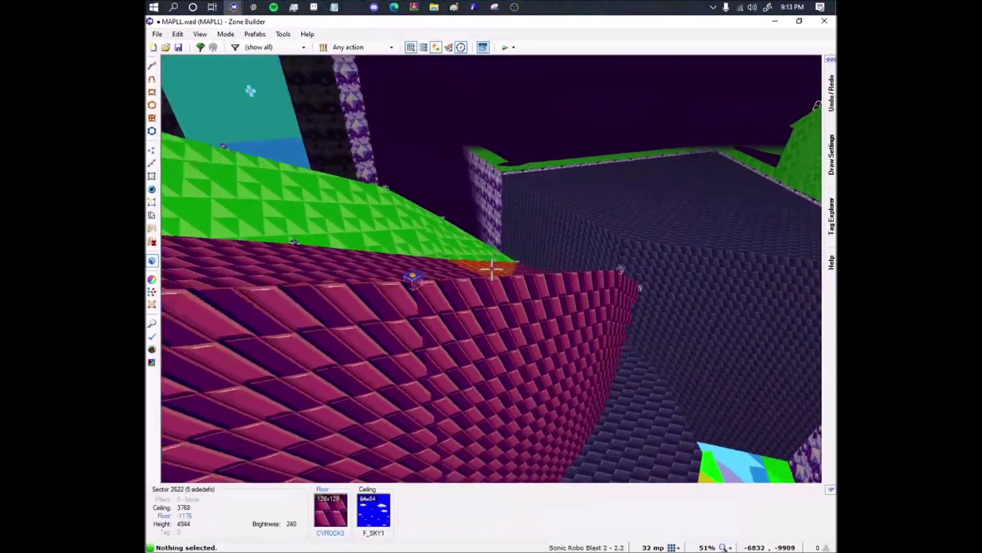
{"action": "key", "text": "w"}
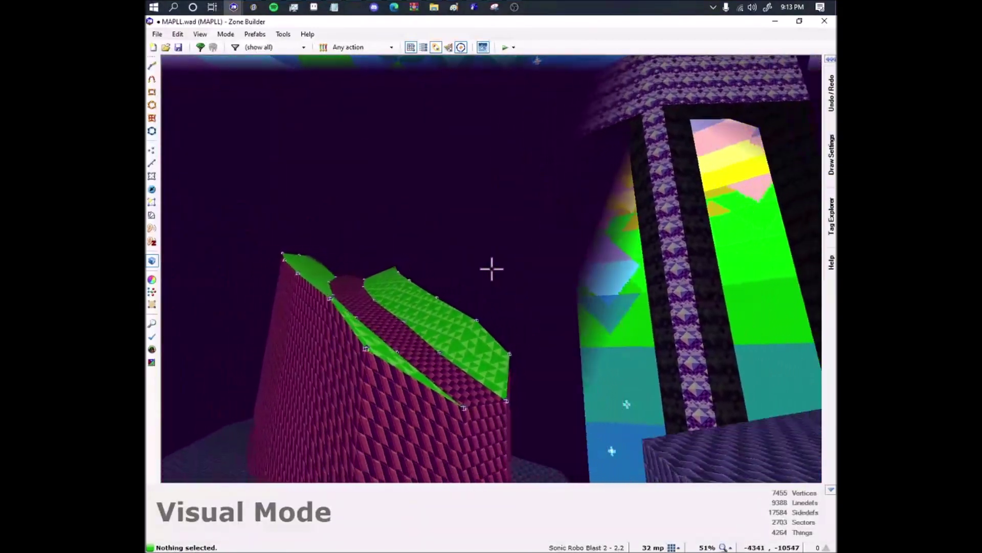
{"action": "key", "text": "w"}
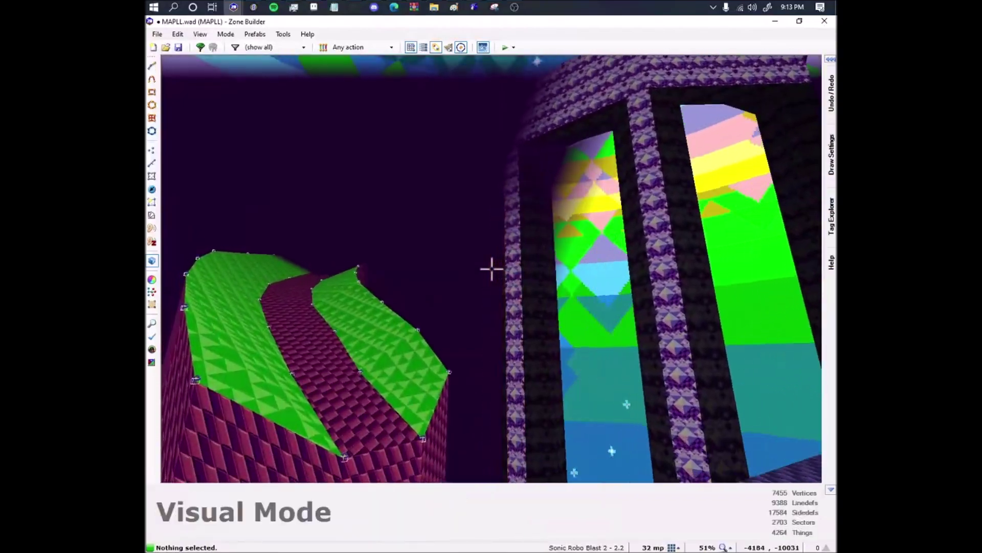
{"action": "key", "text": "w"}
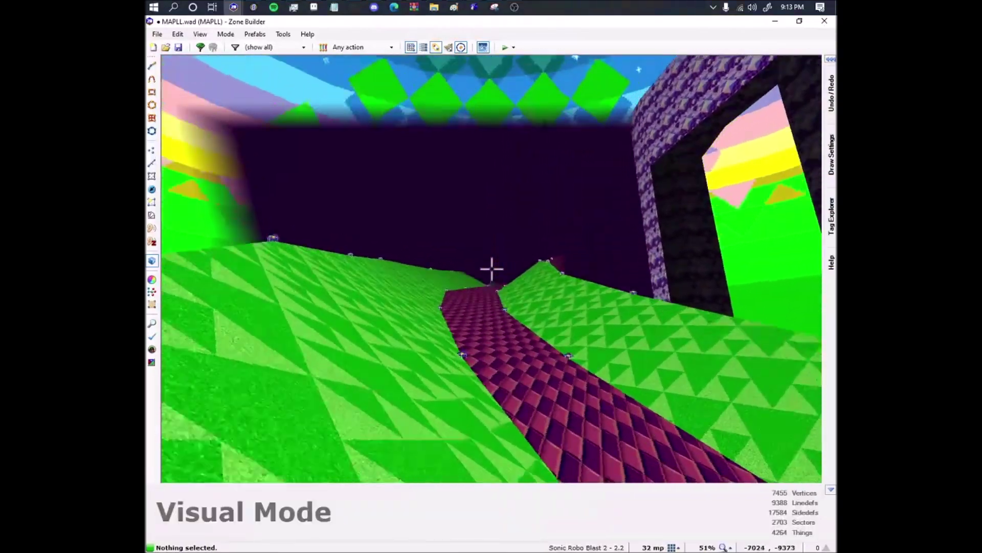
{"action": "key", "text": "w"}
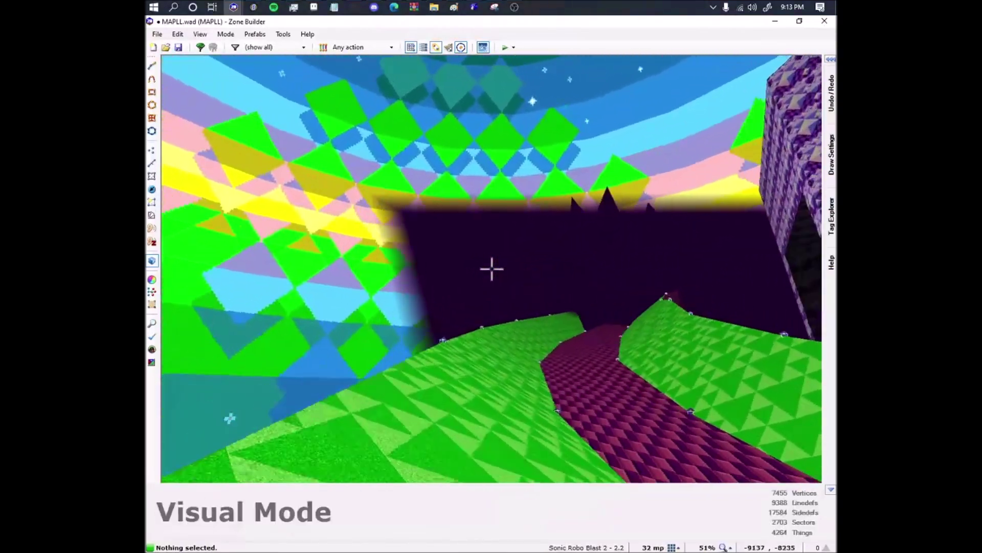
{"action": "key", "text": "w"}
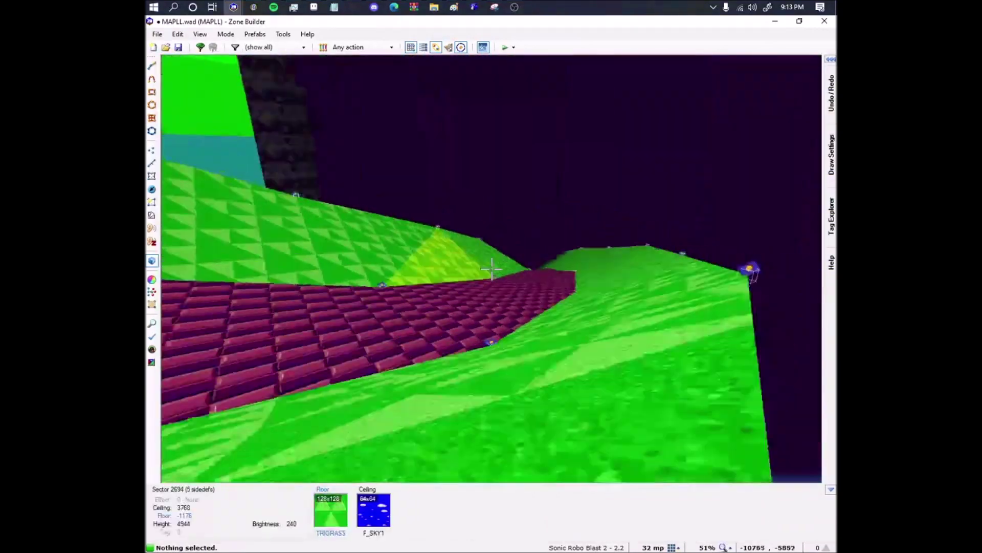
{"action": "key", "text": "w"}
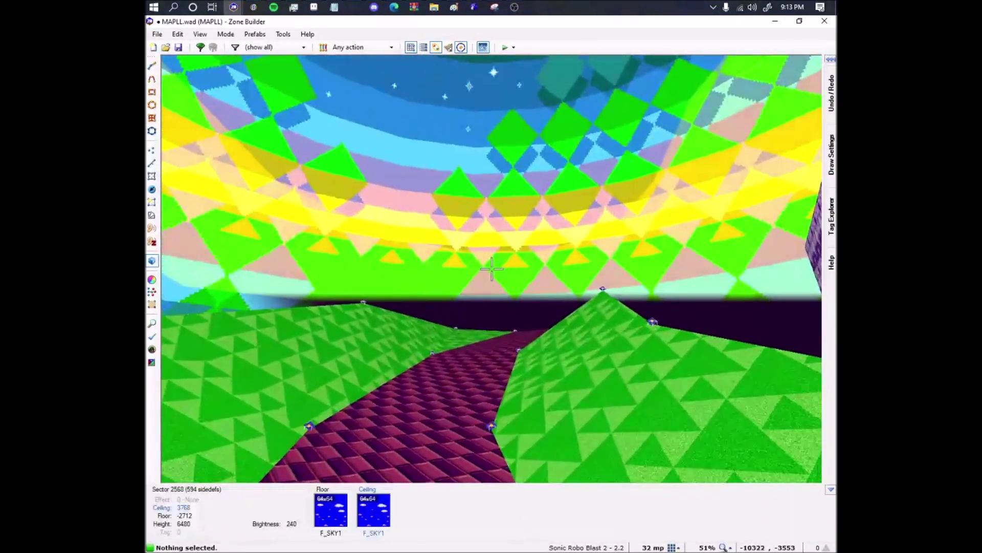
{"action": "key", "text": "q"}
{"action": "scroll", "coordinate": [498, 233], "scroll_direction": "down", "scroll_amount": 3}
{"action": "scroll", "coordinate": [618, 138], "scroll_direction": "up", "scroll_amount": 4}
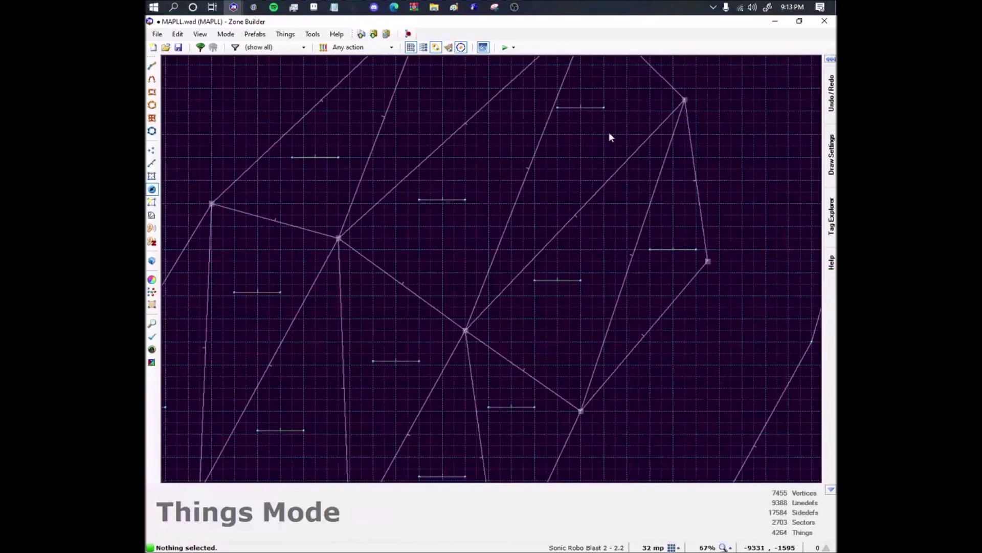
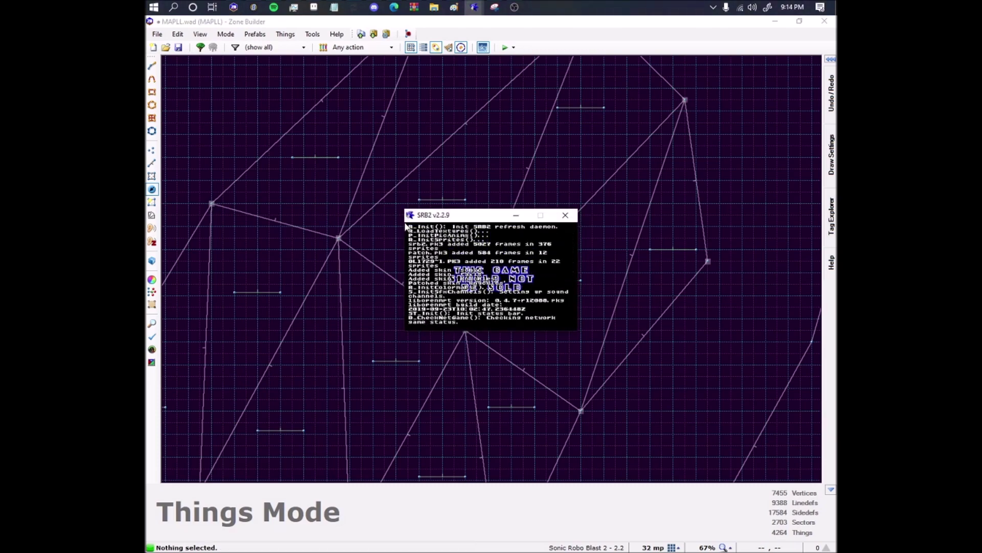
{"action": "scroll", "coordinate": [477, 171], "scroll_direction": "down", "scroll_amount": 3}
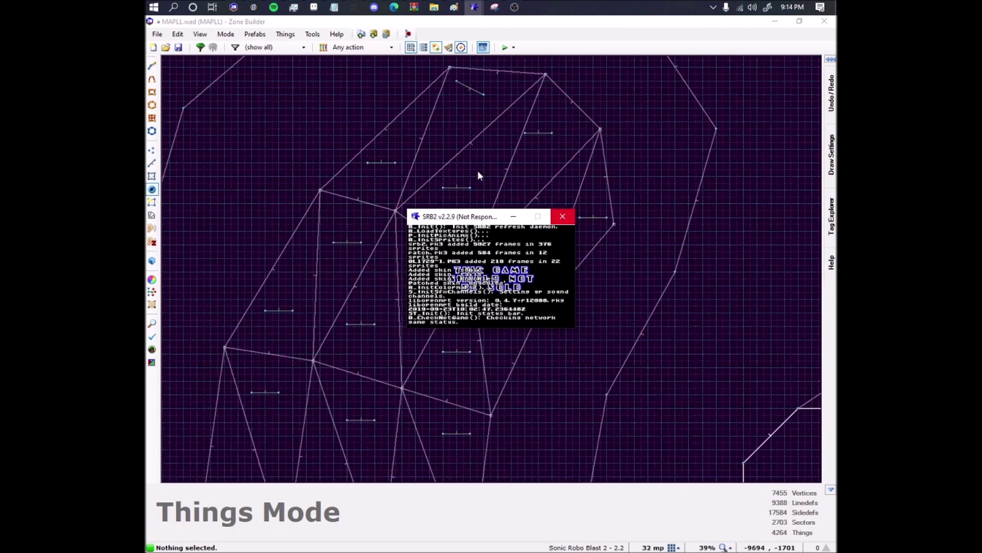
{"action": "scroll", "coordinate": [477, 171], "scroll_direction": "up", "scroll_amount": 6}
{"action": "scroll", "coordinate": [480, 176], "scroll_direction": "up", "scroll_amount": 2}
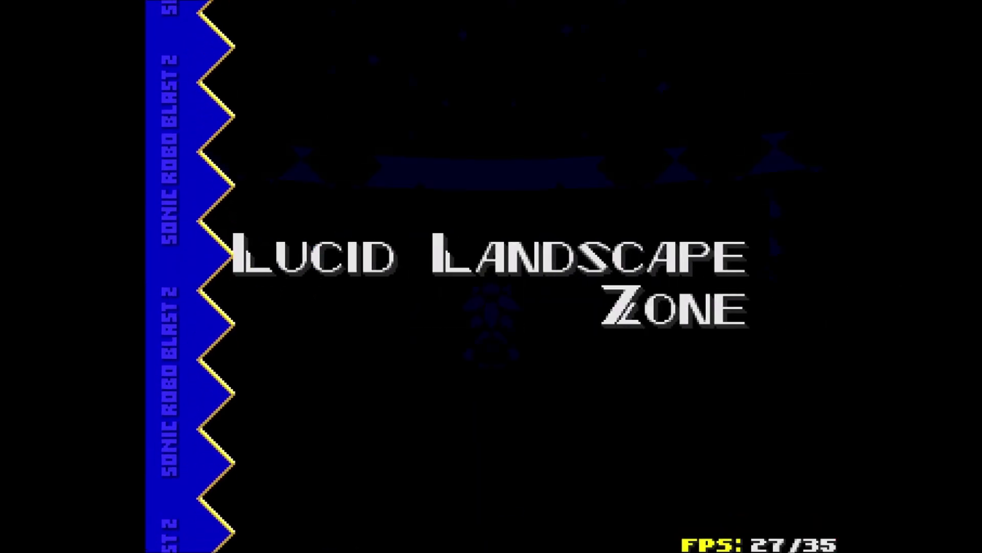
Play-test Lucid Landscape Zone in SRB2, taking Sonic from the starting brick path over the grassy hills into the dark crystal-walled passage.
{"action": "key", "text": "w"}
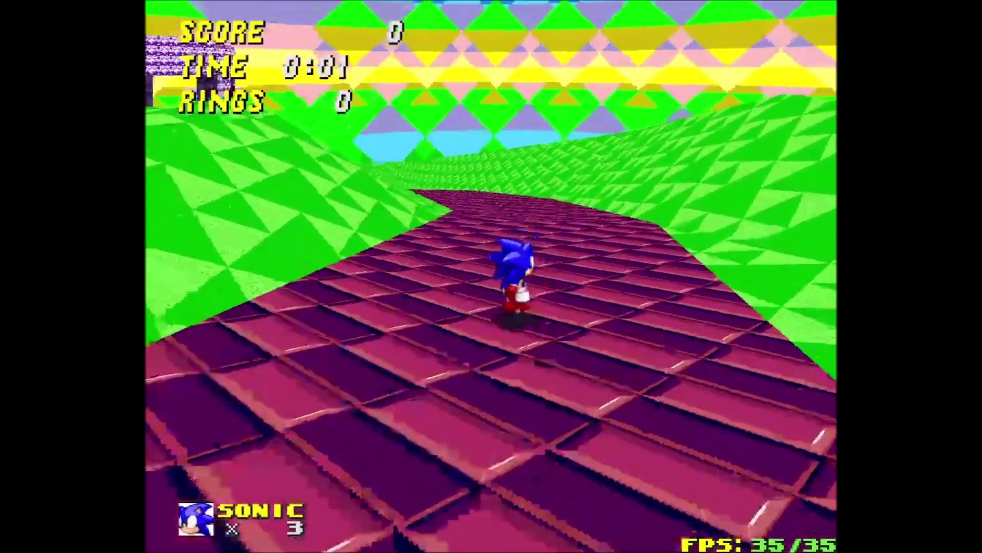
{"action": "key", "text": "space"}
{"action": "key", "text": "space"}
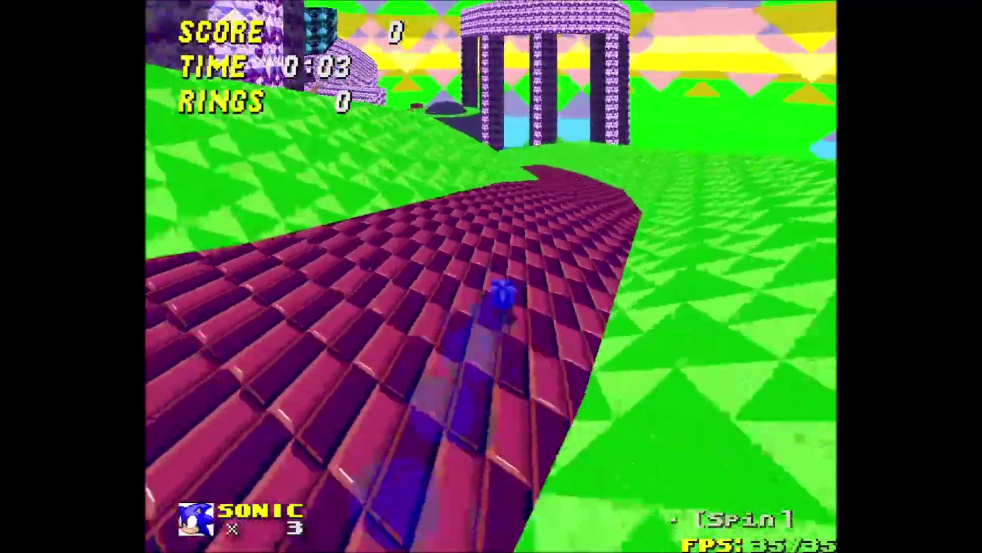
{"action": "key", "text": "w"}
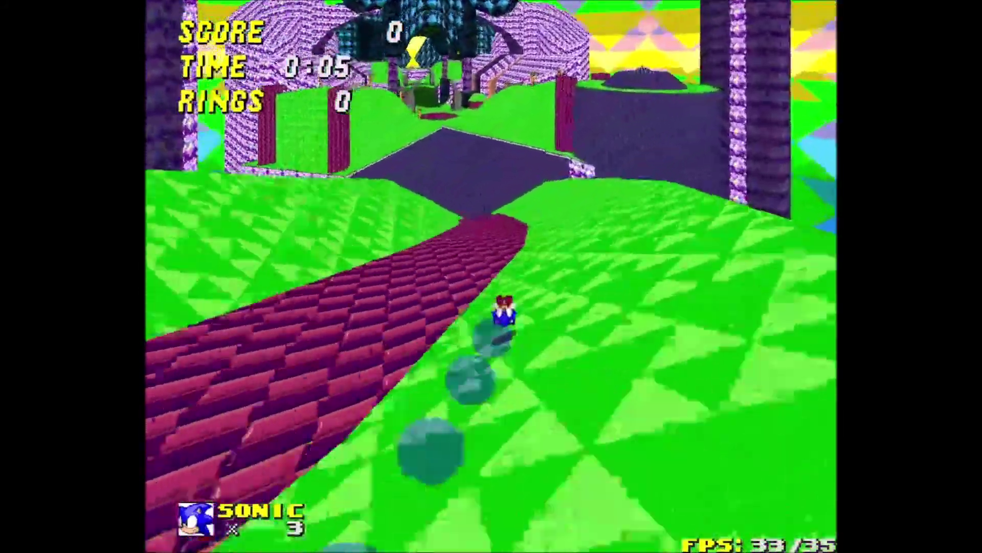
{"action": "key", "text": "w"}
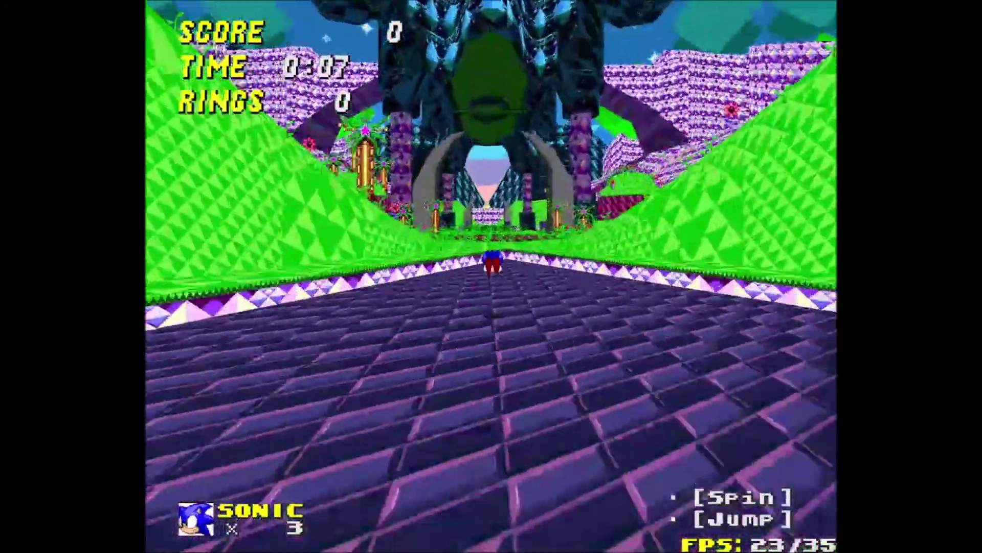
{"action": "key", "text": "space"}
{"action": "key", "text": "space"}
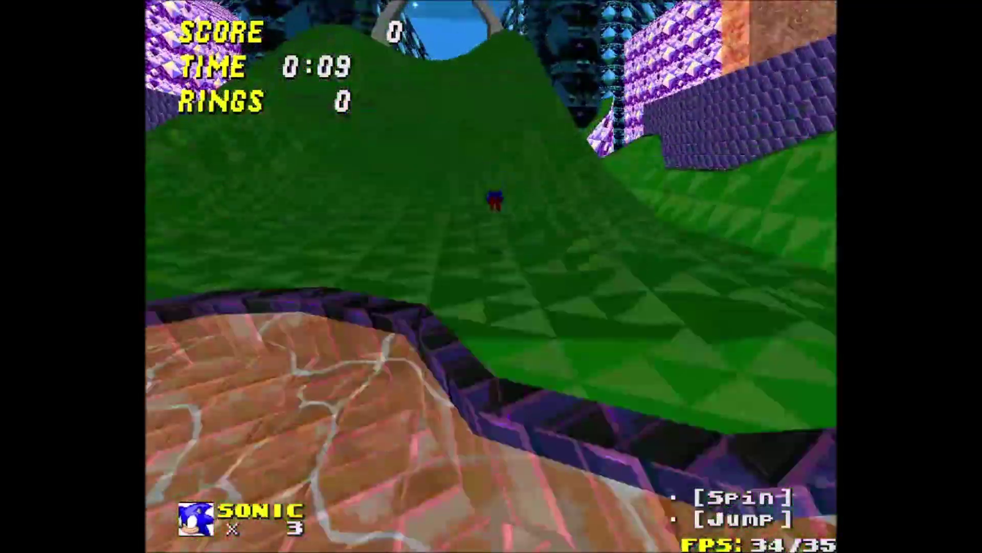
{"action": "key", "text": "shift"}
{"action": "key", "text": "space"}
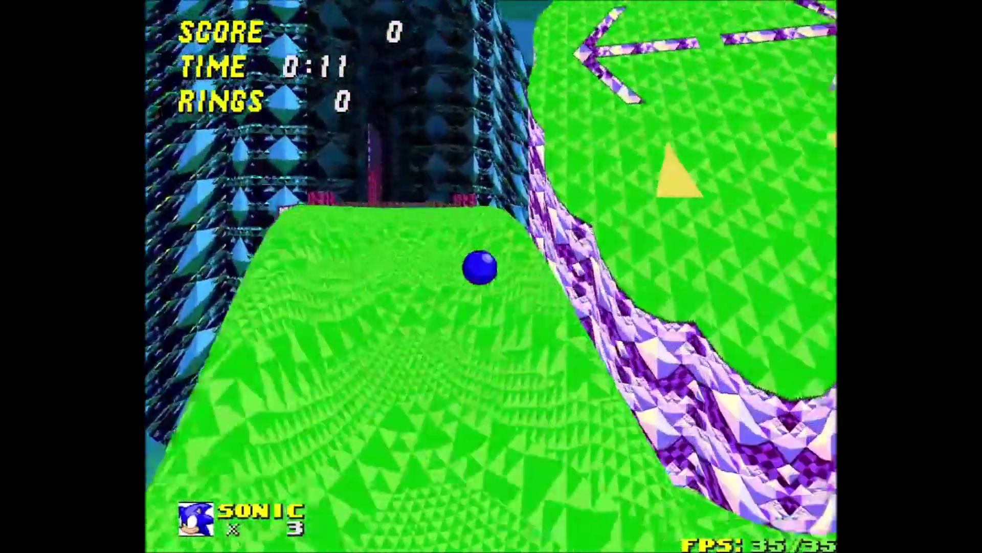
{"action": "key", "text": "shift"}
{"action": "key", "text": "space"}
{"action": "key", "text": "space"}
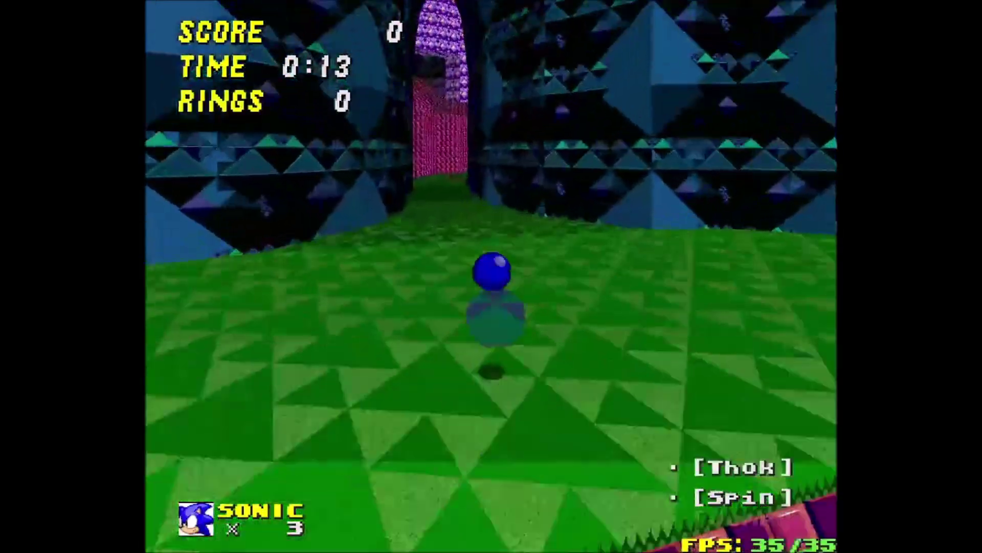
Examine the new curved sloped terrain in the play-test by running its brick path and continuing through the water sections beyond it.
{"action": "key", "text": "Up"}
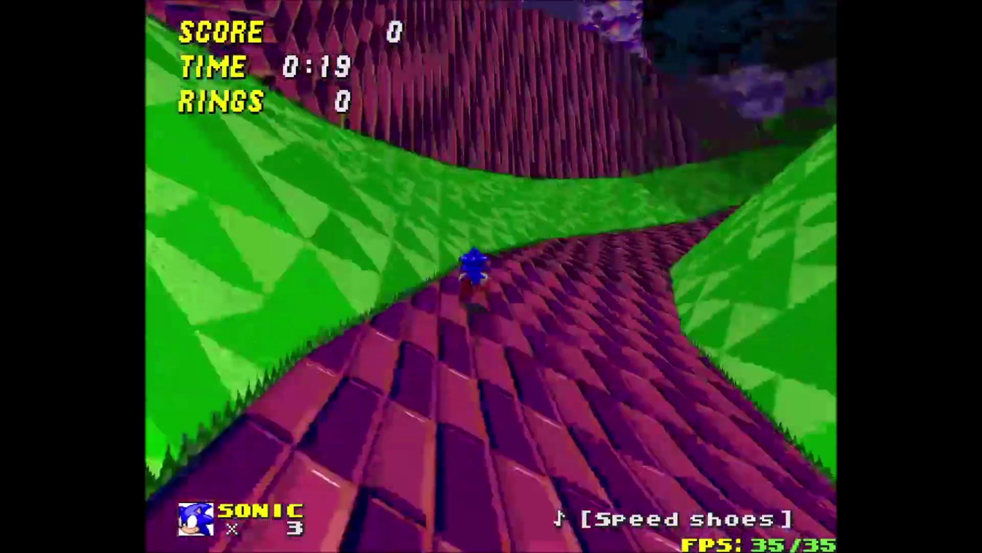
{"action": "key", "text": "Up"}
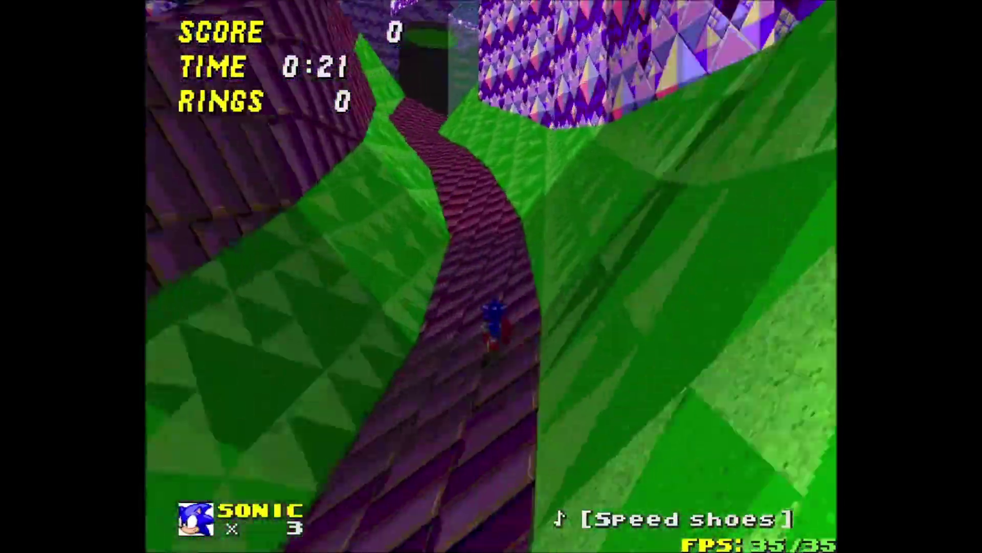
{"action": "key", "text": "Up"}
{"action": "key", "text": "space"}
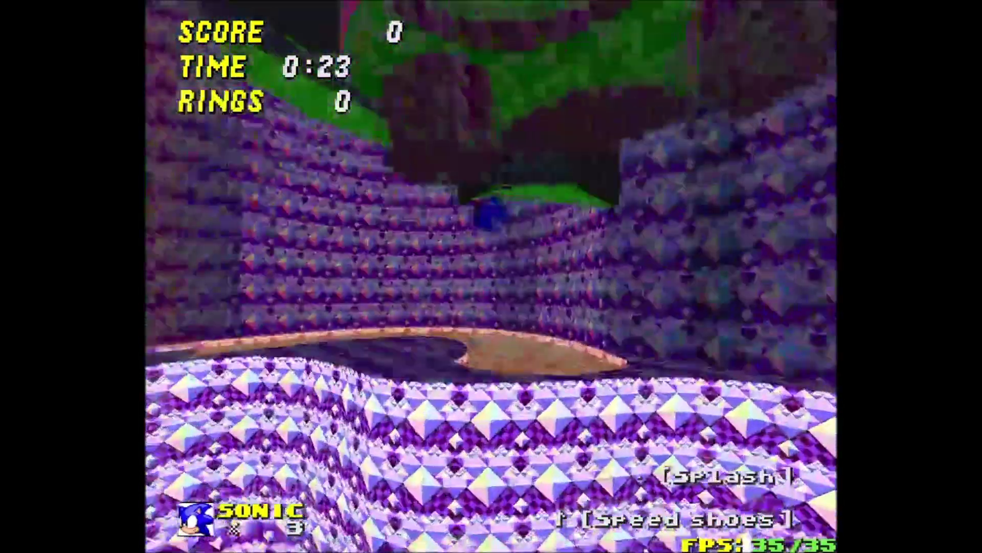
{"action": "key", "text": "Up"}
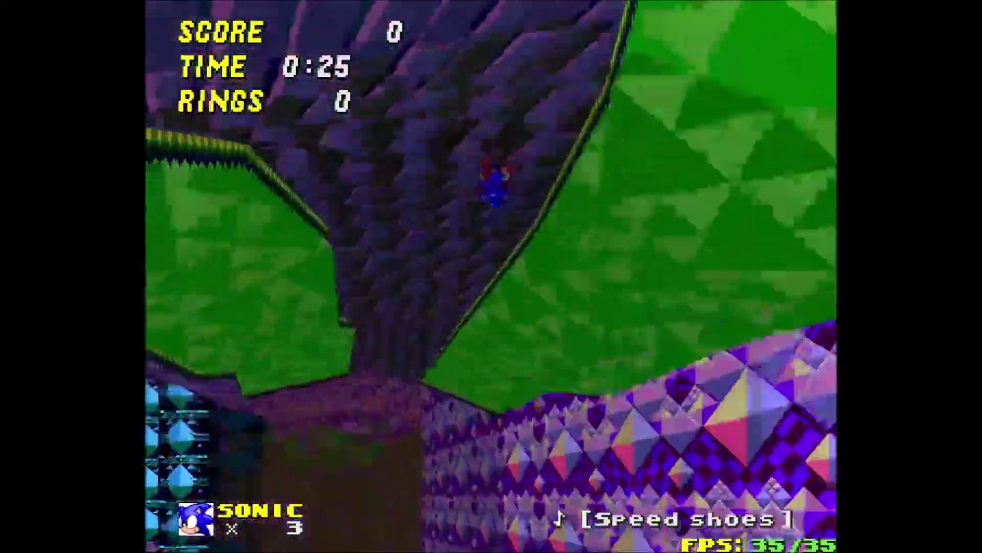
{"action": "key", "text": "Up"}
{"action": "key", "text": "space"}
{"action": "key", "text": "space"}
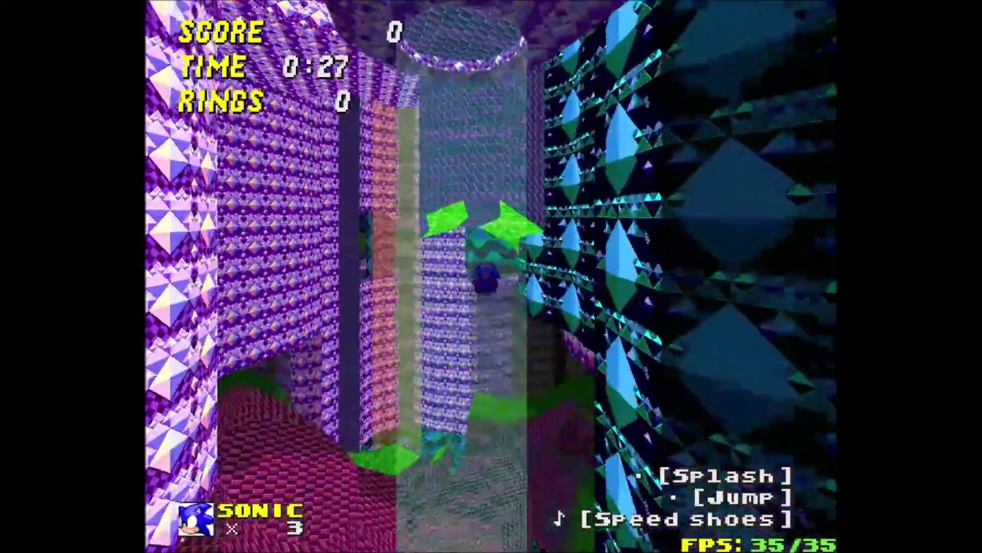
{"action": "key", "text": "Up"}
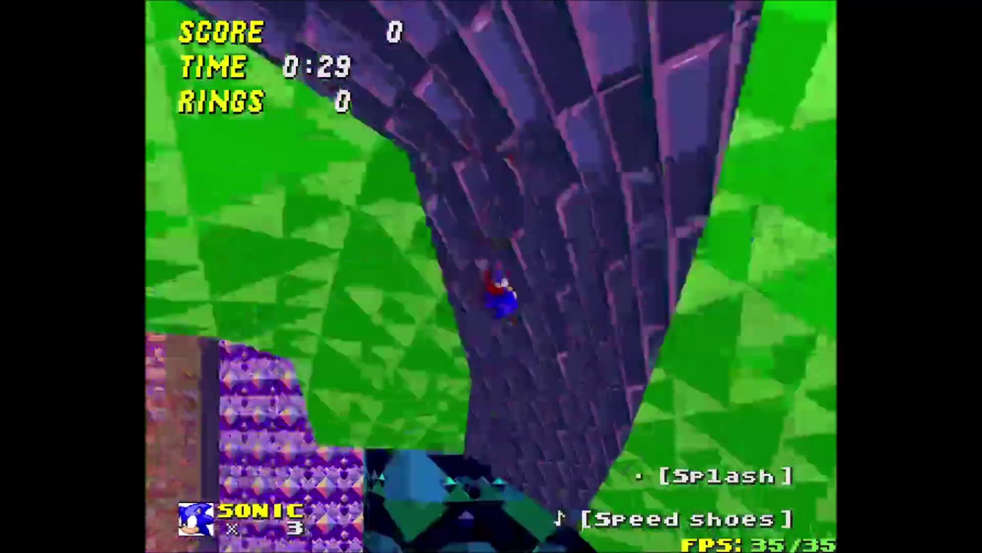
{"action": "key", "text": "space"}
{"action": "key", "text": "Up"}
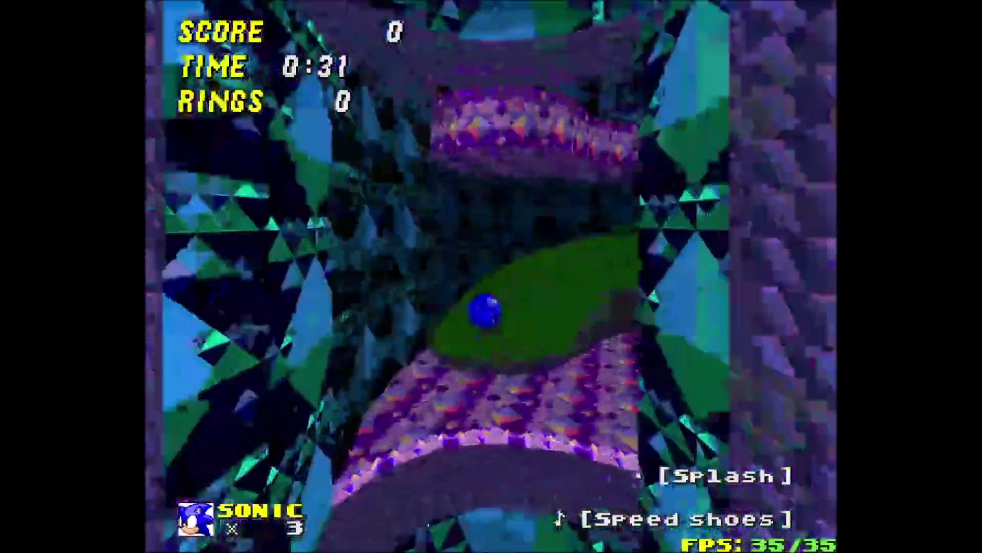
{"action": "key", "text": "Up"}
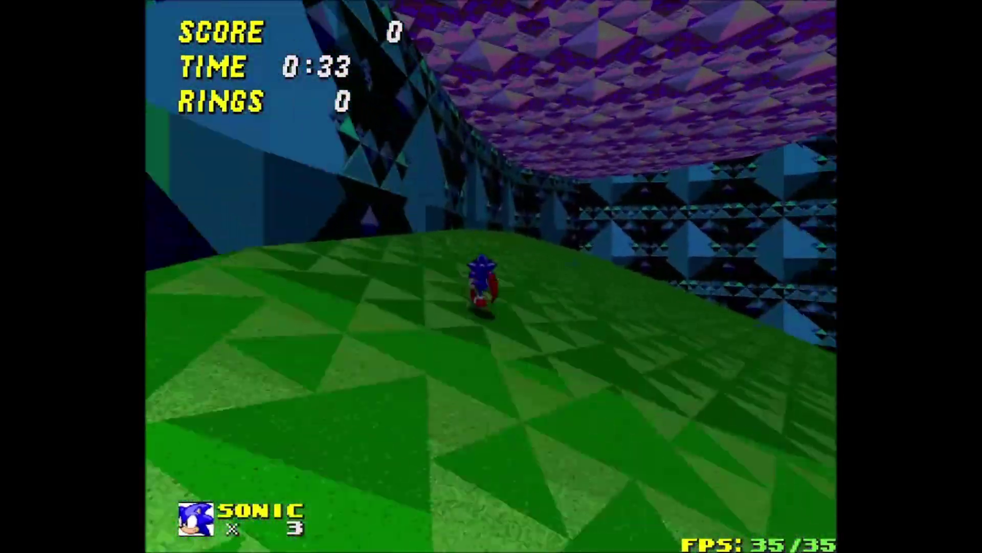
{"action": "key", "text": "Down"}
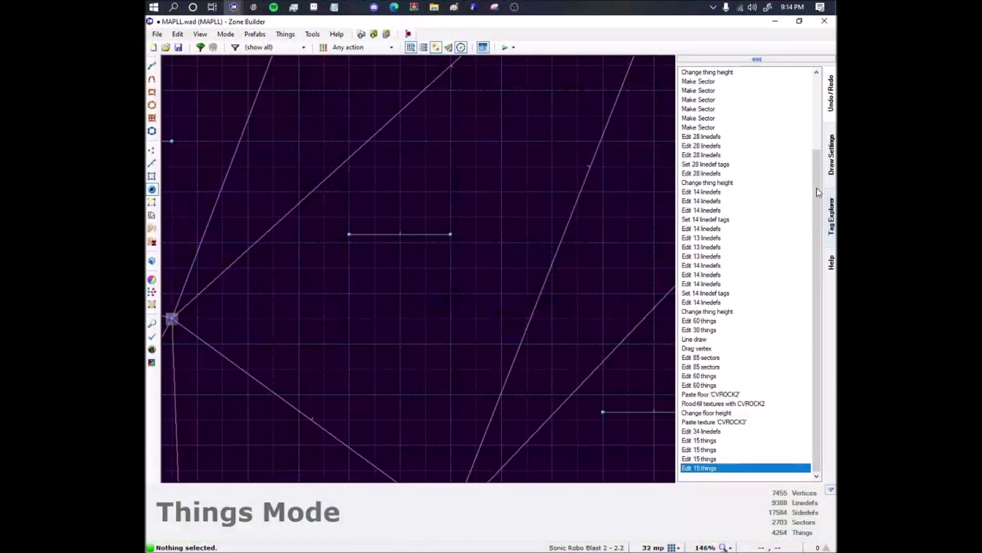
Save the MAPLL.wad map and switch to SLADE, where the Lucid Landscape pk3 archive is open.
{"action": "scroll", "coordinate": [372, 264], "scroll_direction": "down", "scroll_amount": 10}
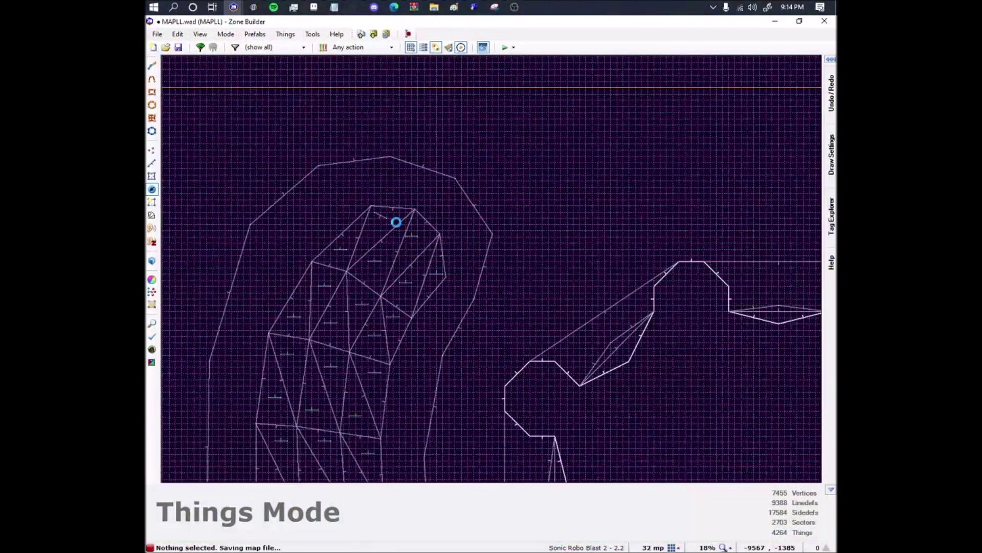
{"action": "left_click", "coordinate": [254, 7]}
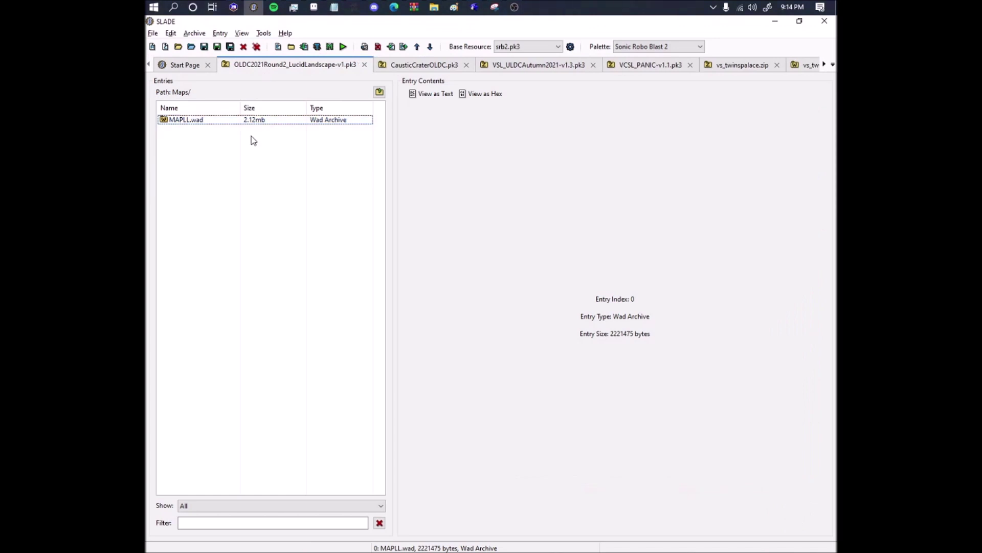